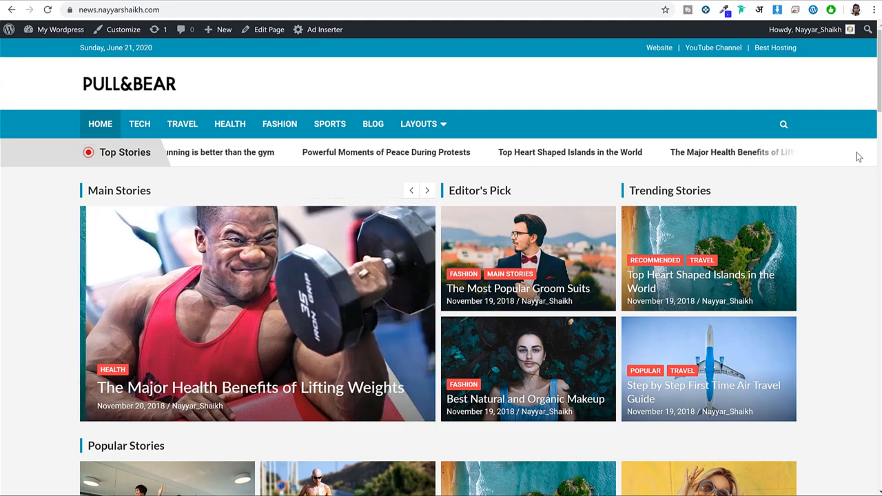
- Scroll through the news homepage to look over its layout
mouse_move(878, 76)
mouse_down()
mouse_move(879, 475)
mouse_move(877, 75)
mouse_up()
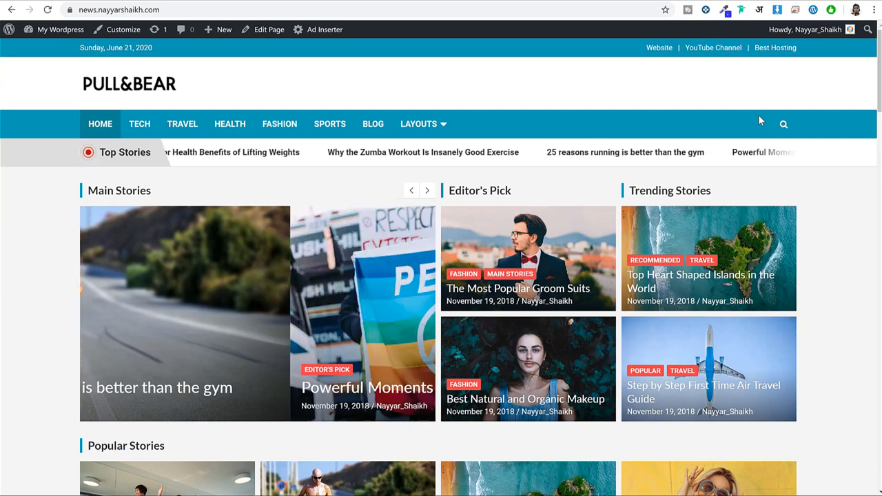
scroll(765, 179, down, 3)
scroll(809, 209, down, 7)
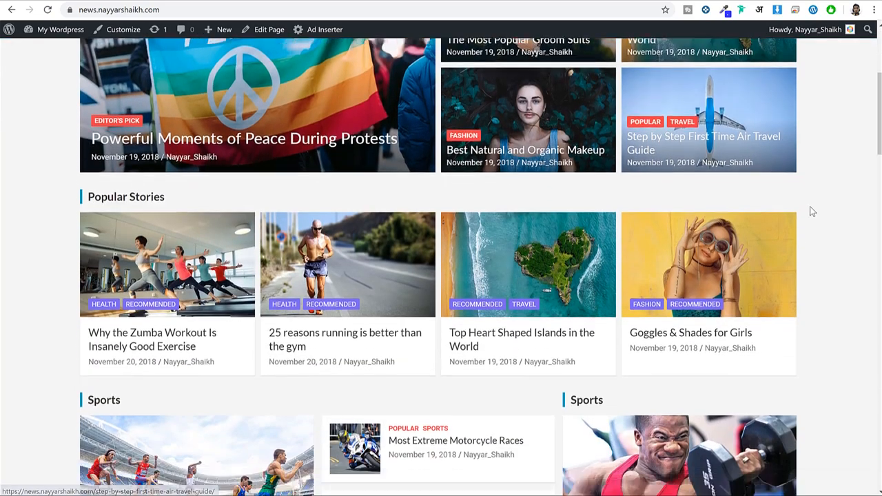
scroll(811, 210, down, 9)
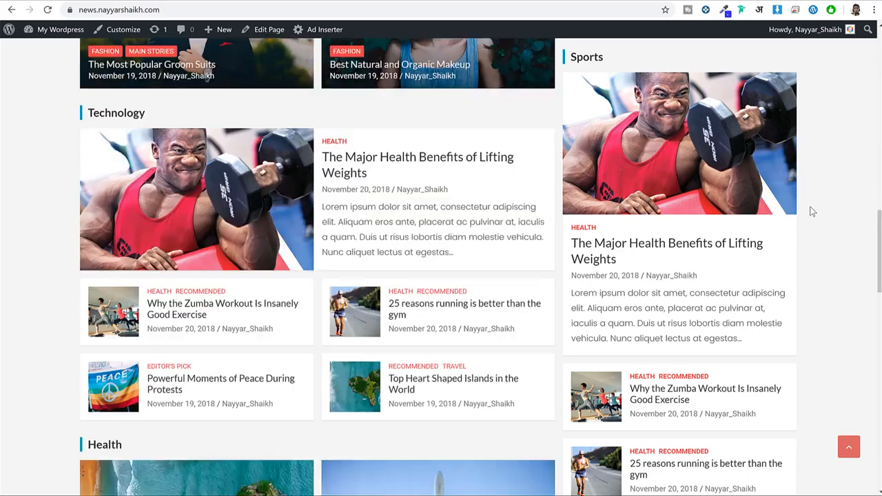
scroll(811, 209, up, 4)
scroll(811, 209, up, 20)
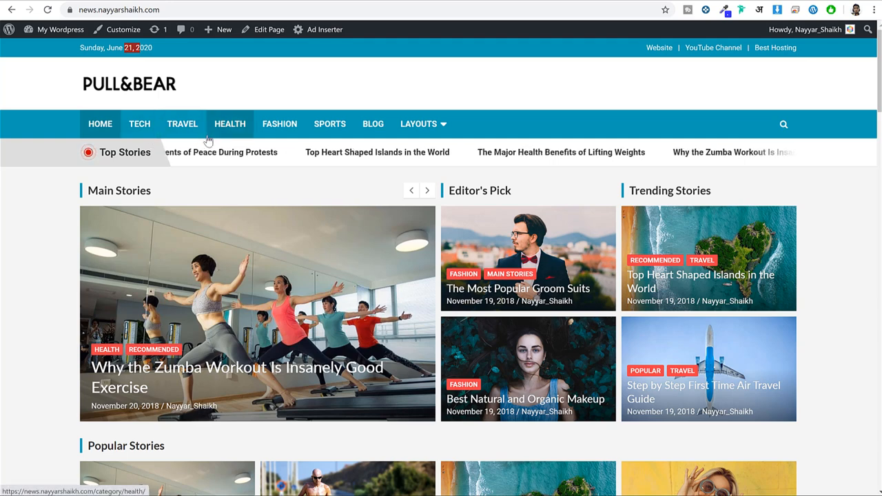
mouse_move(400, 142)
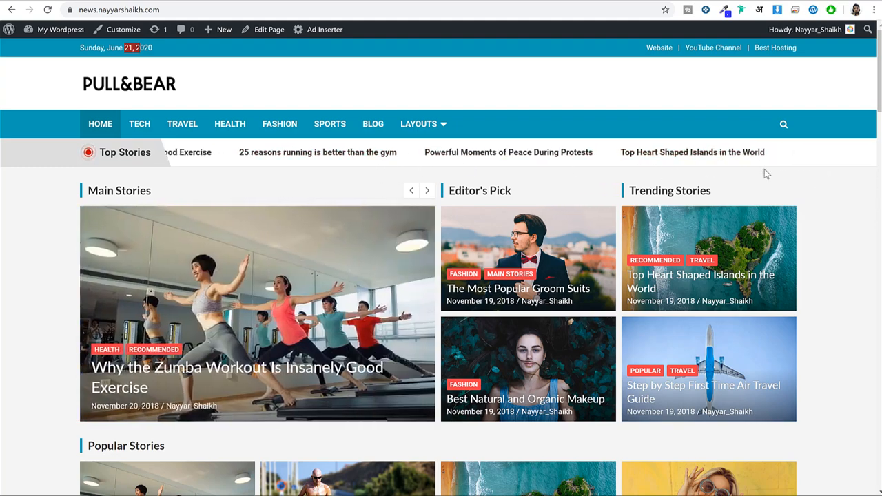
scroll(797, 236, down, 2)
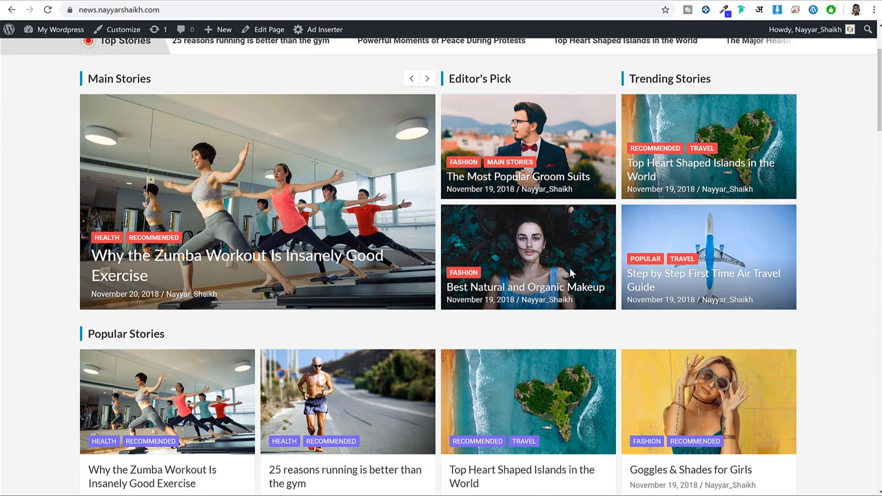
scroll(731, 209, up, 2)
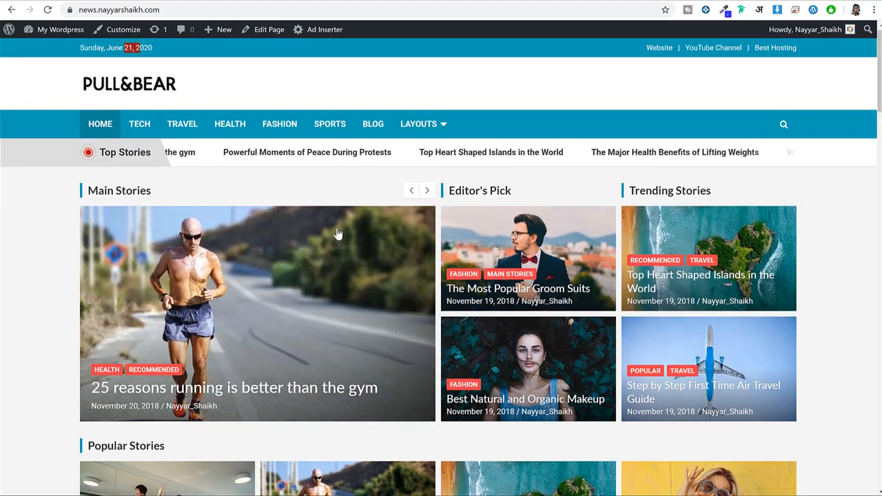
- Point out the Main Stories heading and advance its slider five stories
drag(166, 188, 88, 195)
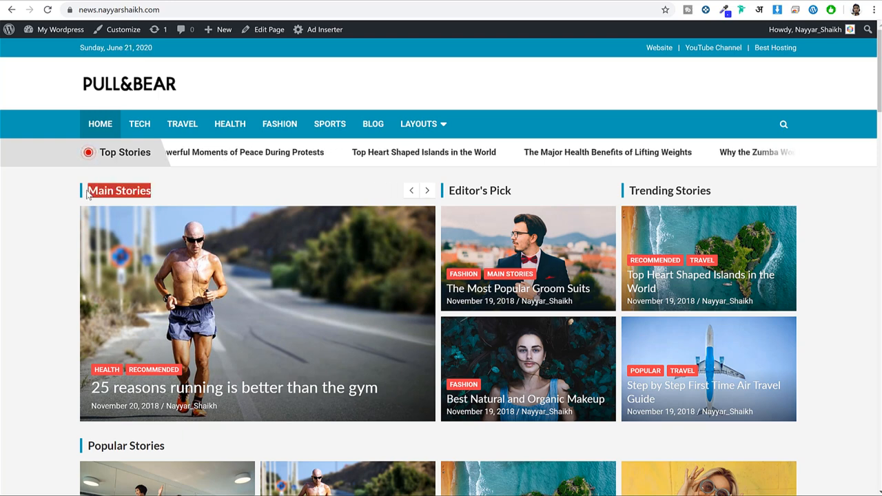
click(165, 193)
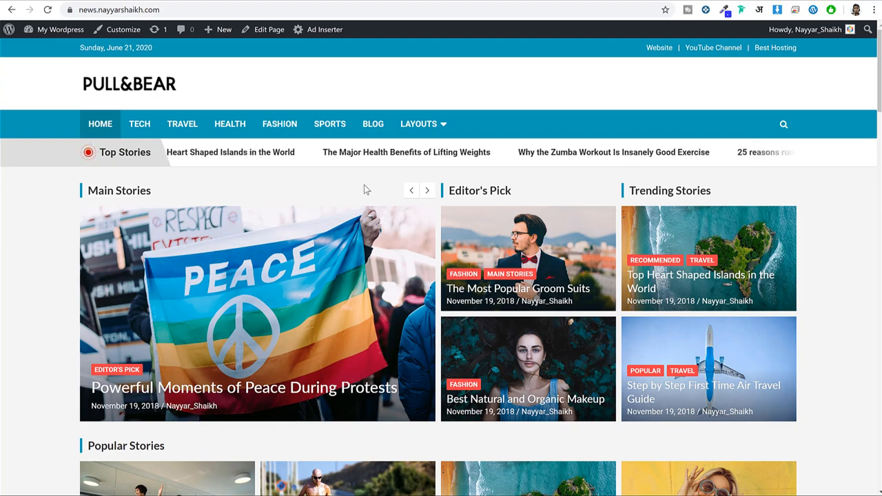
click(427, 191)
click(427, 191)
click(428, 191)
click(427, 191)
click(427, 191)
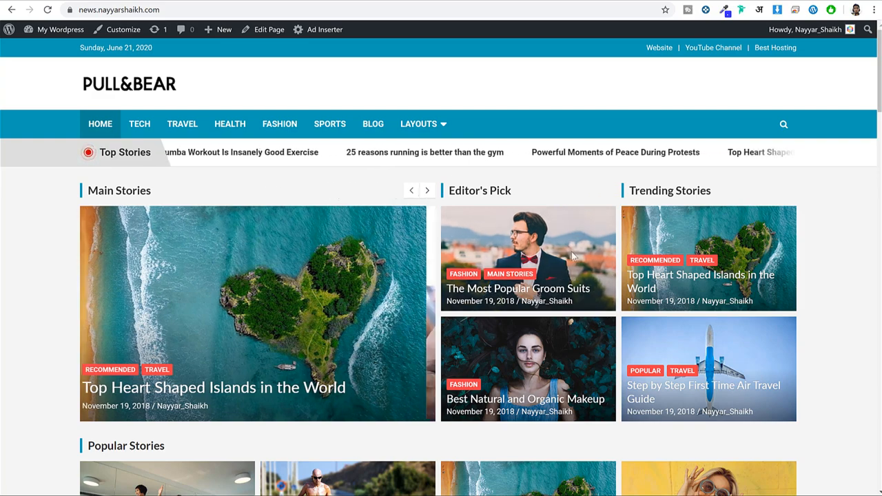
- Point out the Trending Stories heading, then scroll down through the homepage sections
triple_click(667, 188)
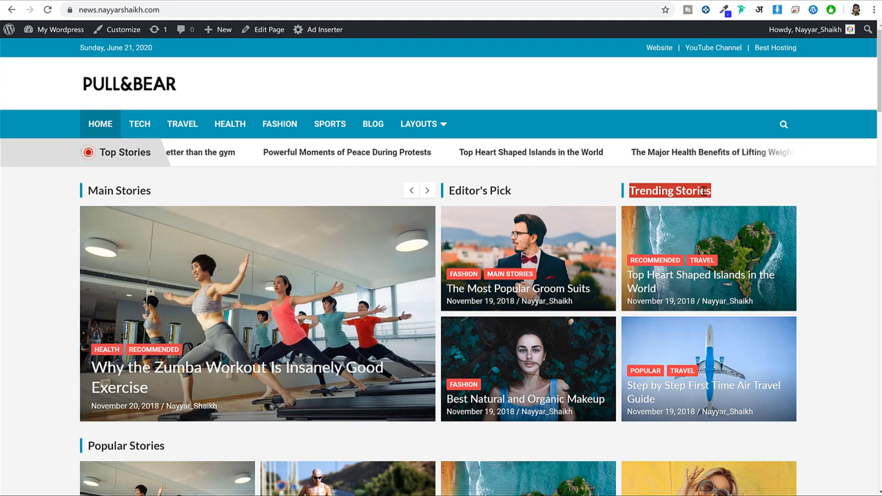
click(821, 232)
scroll(862, 235, down, 2)
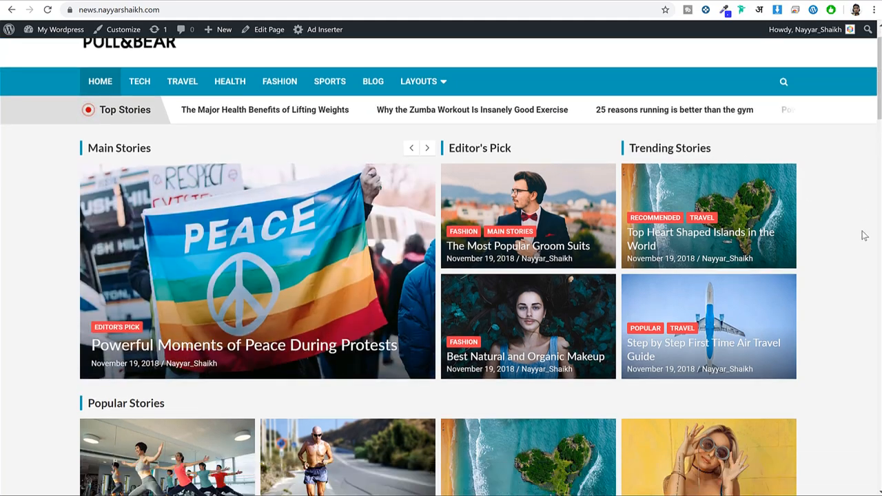
scroll(861, 234, down, 3)
drag(166, 166, 84, 169)
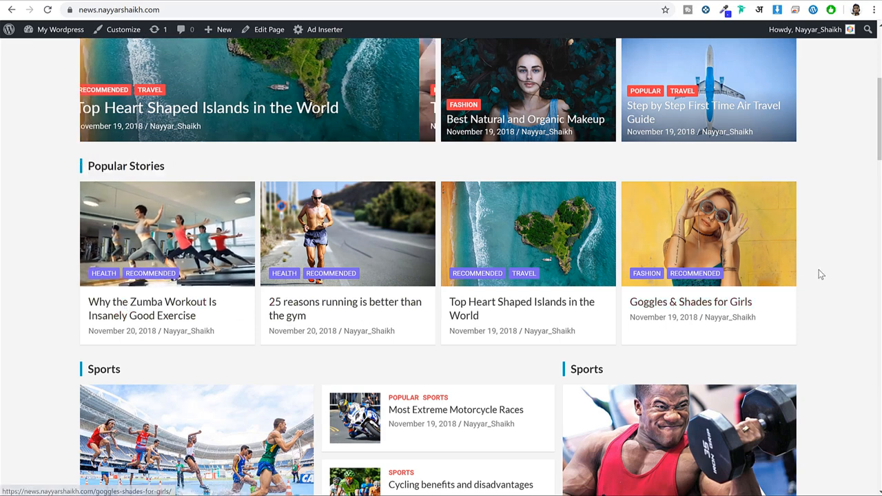
scroll(811, 269, up, 2)
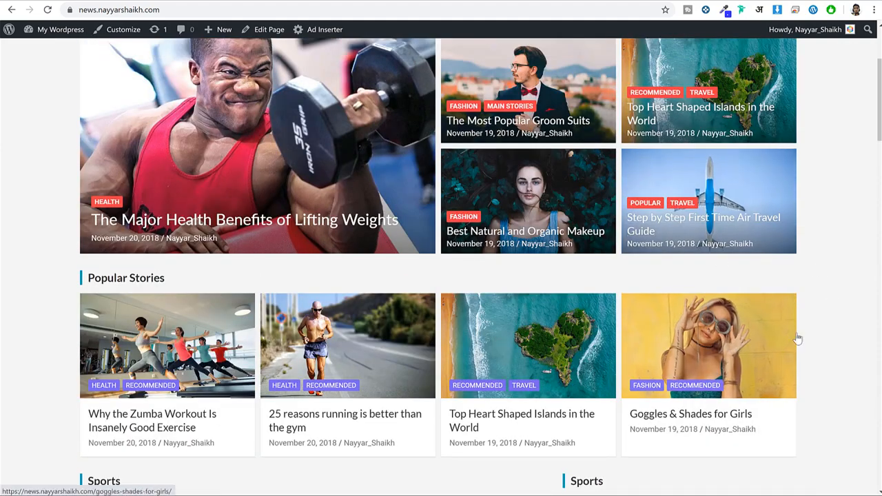
scroll(808, 329, up, 3)
scroll(833, 323, down, 1)
scroll(845, 325, down, 2)
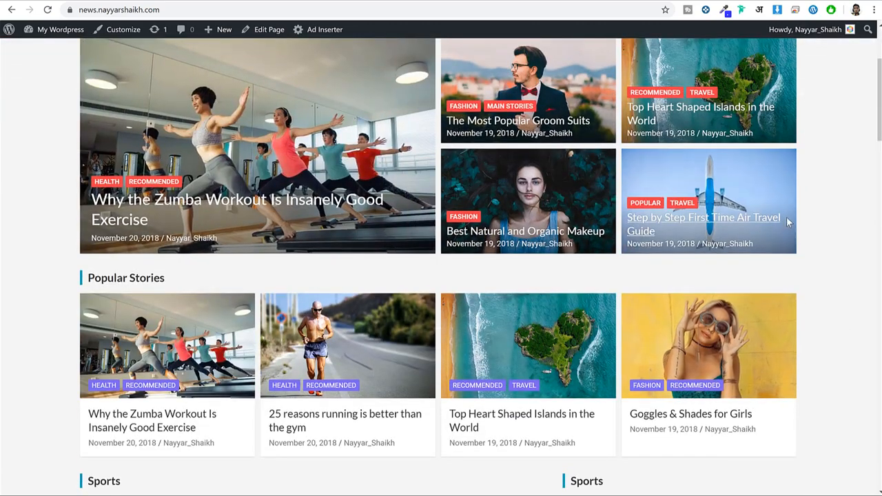
scroll(813, 273, up, 1)
scroll(815, 274, down, 4)
scroll(815, 275, down, 2)
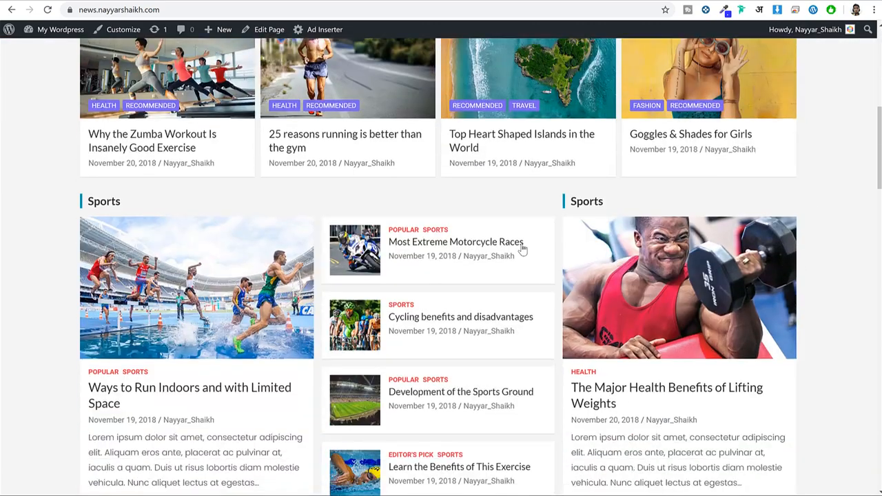
scroll(701, 360, down, 2)
- Point out the Lifting Weights post title and the Sports section heading
drag(631, 295, 568, 283)
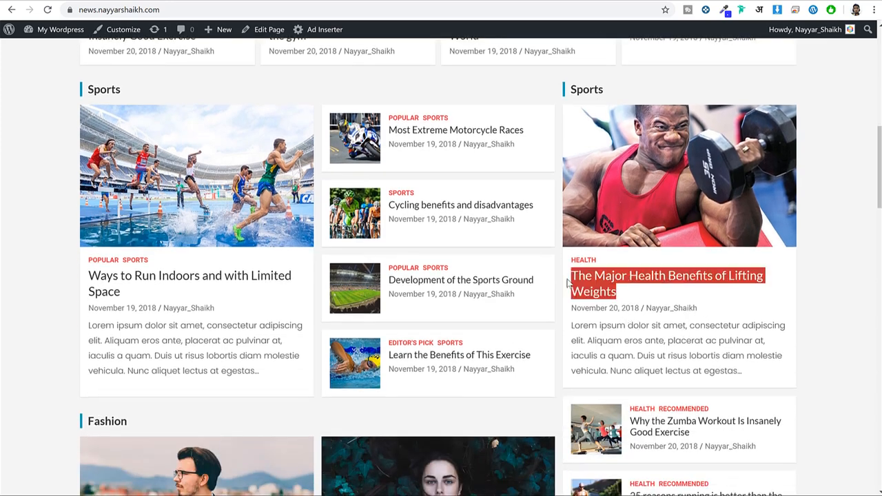
click(560, 287)
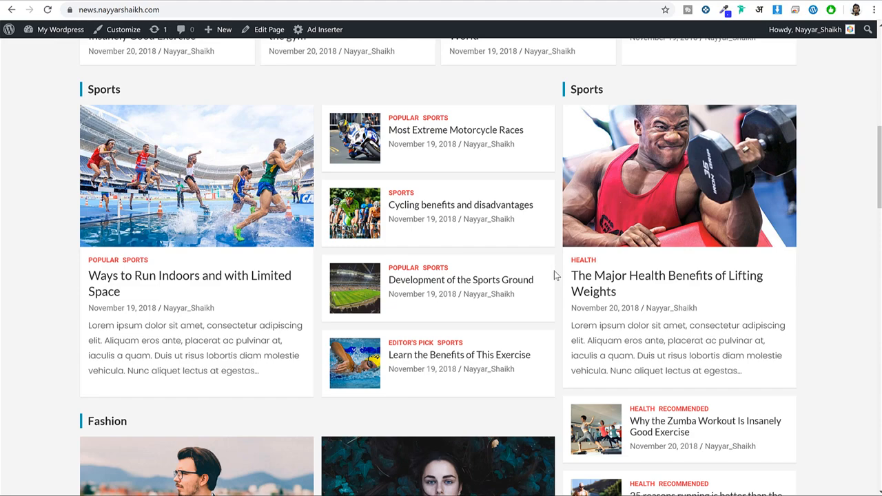
scroll(849, 232, up, 5)
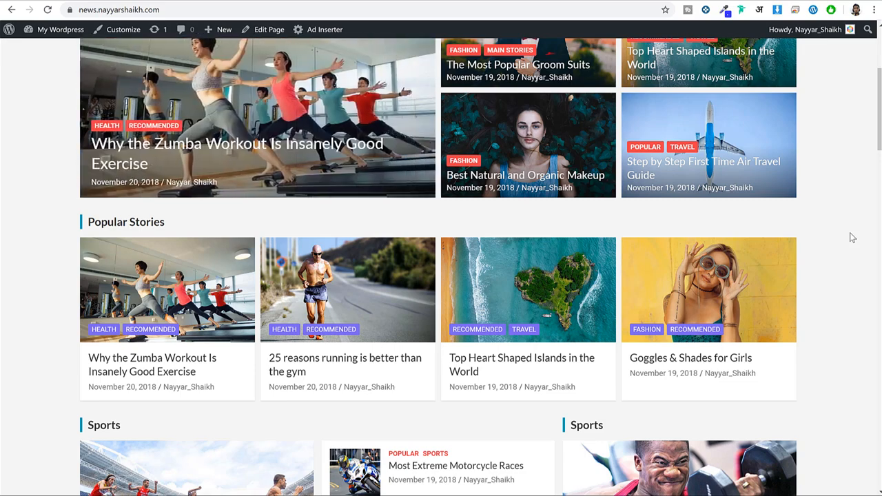
scroll(837, 165, down, 4)
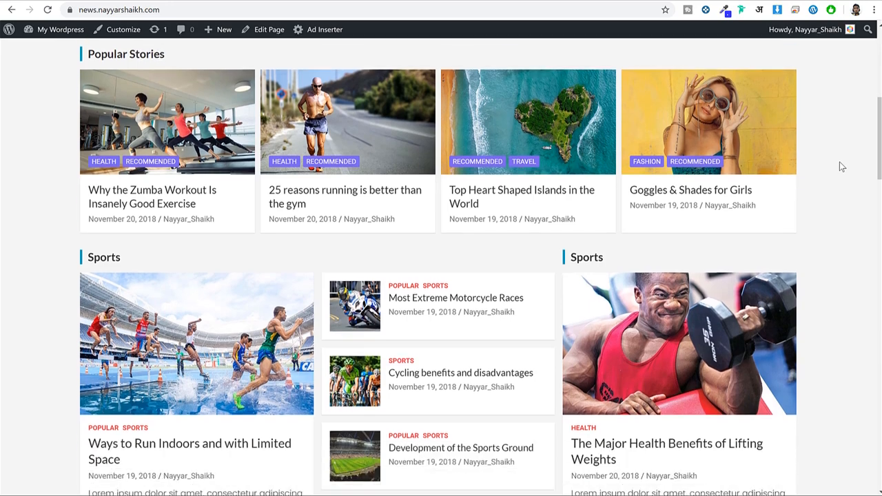
scroll(839, 166, down, 1)
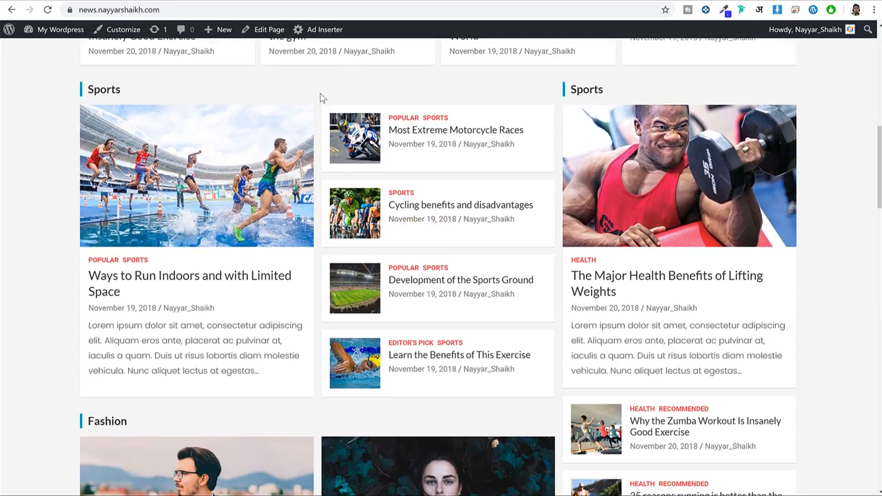
drag(136, 91, 88, 95)
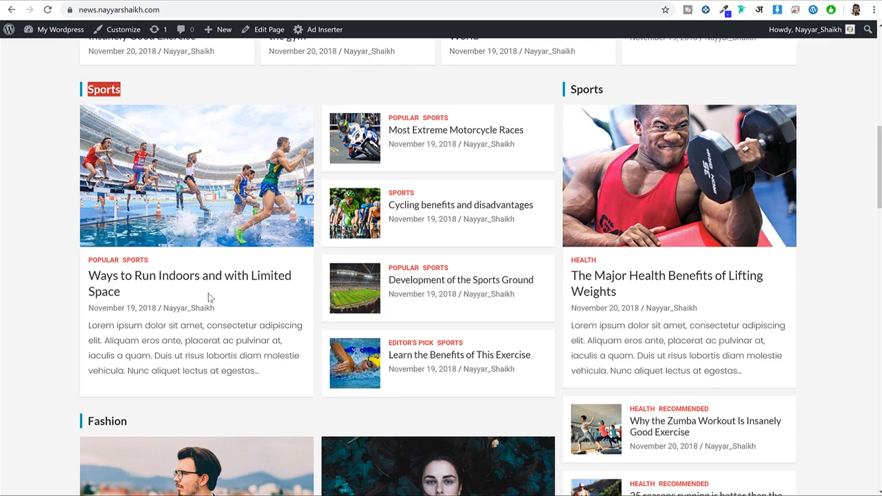
- Scroll up and down the homepage repeatedly, reviewing the lower sections down to the footer
scroll(333, 196, down, 10)
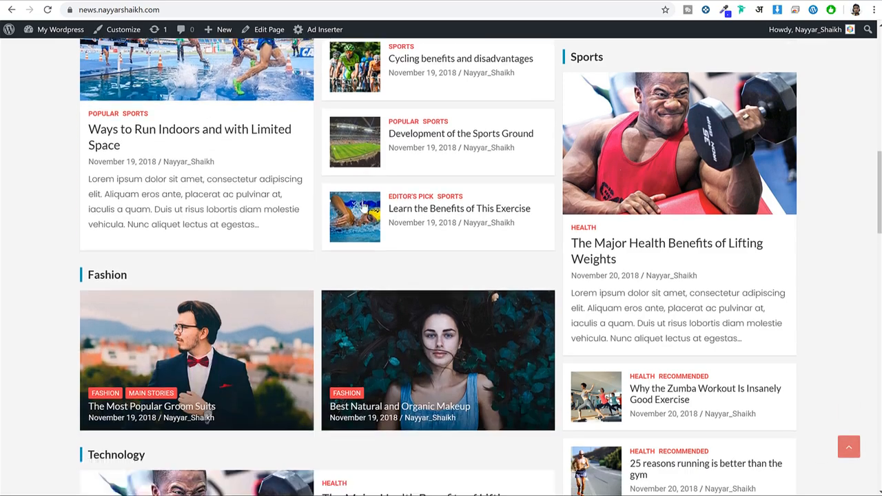
scroll(371, 255, up, 1)
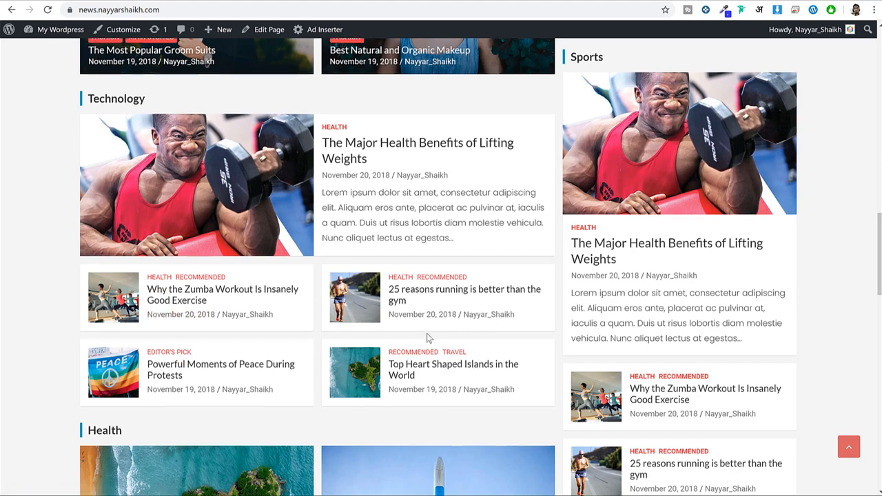
scroll(394, 331, up, 8)
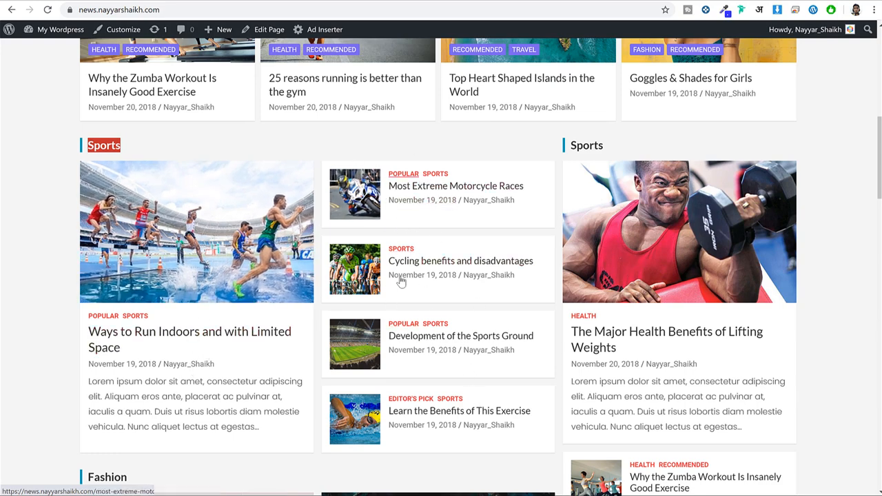
scroll(415, 278, down, 8)
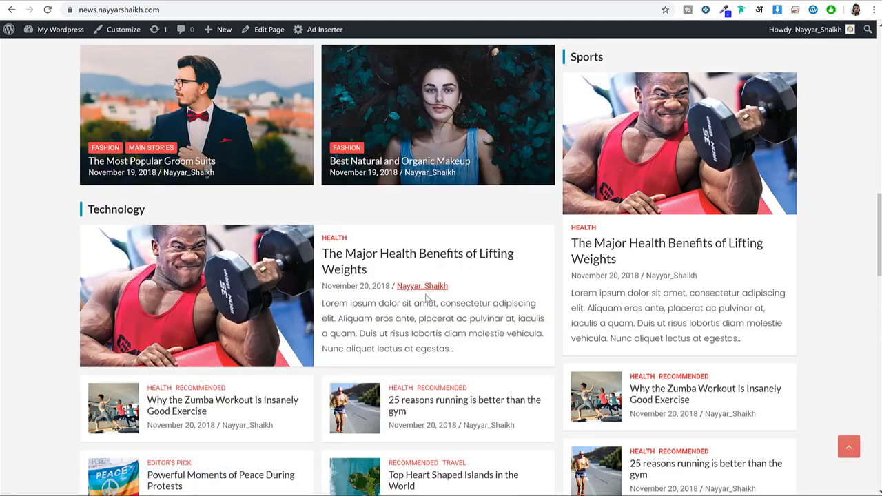
scroll(434, 291, up, 4)
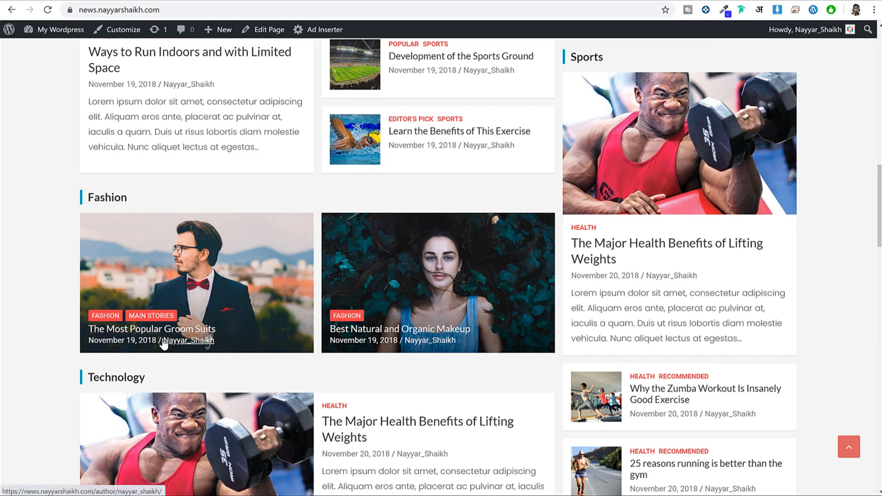
scroll(338, 321, down, 8)
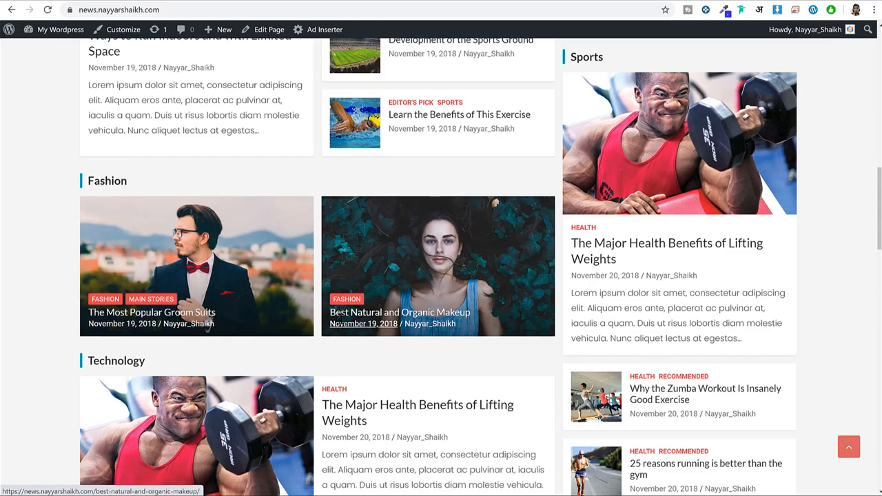
scroll(329, 339, down, 1)
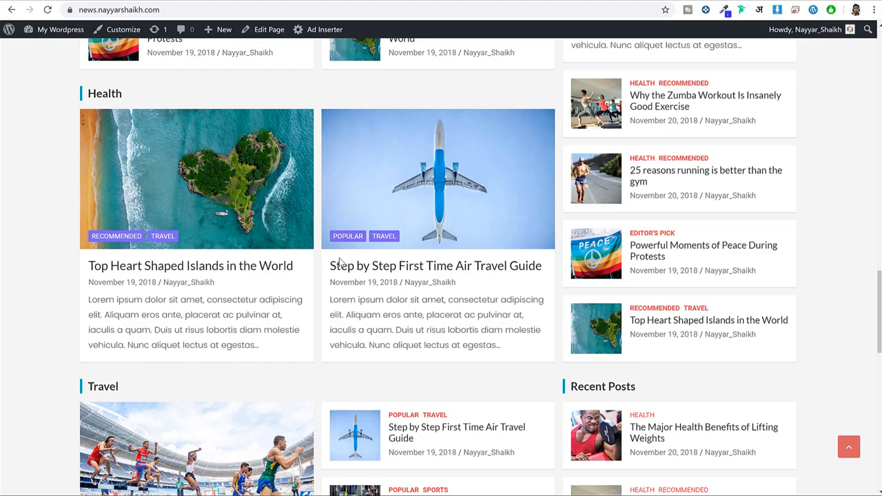
scroll(801, 305, down, 8)
scroll(800, 304, up, 5)
scroll(800, 307, up, 10)
scroll(800, 306, down, 2)
scroll(801, 307, up, 3)
scroll(801, 307, down, 3)
scroll(800, 306, up, 3)
scroll(800, 306, down, 3)
scroll(800, 305, up, 3)
scroll(800, 305, down, 2)
scroll(800, 305, up, 1)
scroll(801, 305, down, 1)
scroll(801, 306, down, 1)
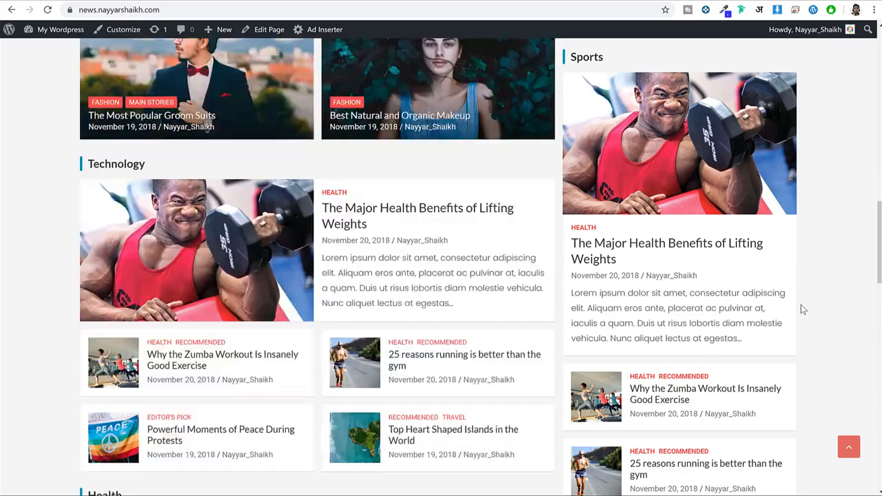
scroll(800, 306, up, 3)
scroll(800, 306, down, 4)
scroll(801, 306, up, 4)
scroll(800, 306, down, 3)
scroll(800, 306, down, 2)
scroll(800, 307, up, 2)
scroll(800, 307, up, 3)
scroll(801, 309, down, 10)
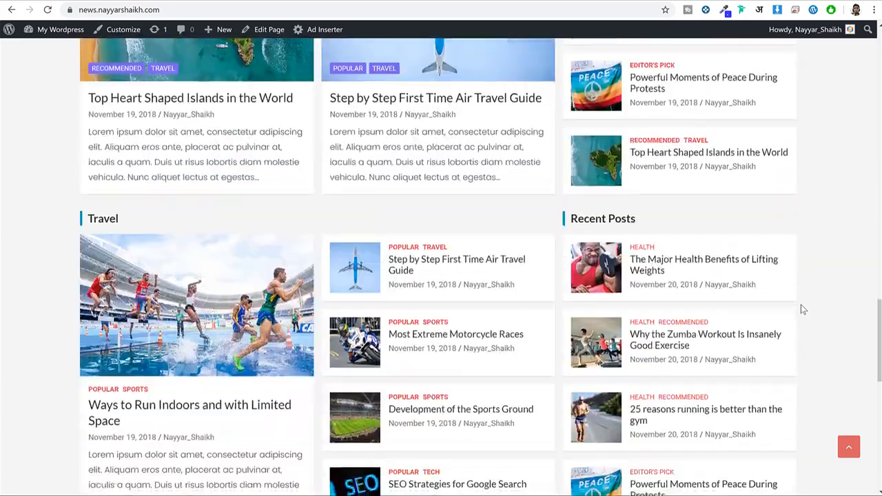
scroll(801, 305, down, 3)
scroll(827, 261, down, 1)
scroll(827, 269, up, 4)
scroll(827, 269, up, 10)
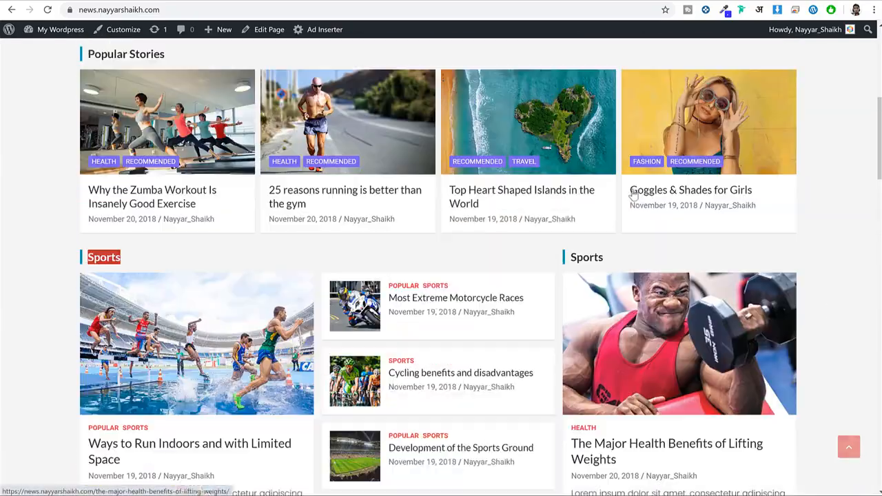
scroll(632, 195, up, 2)
scroll(365, 262, down, 2)
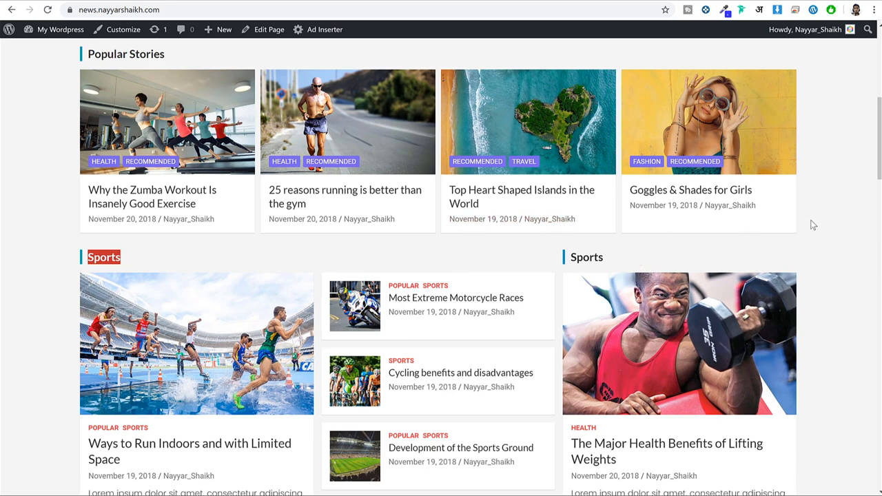
scroll(819, 218, down, 10)
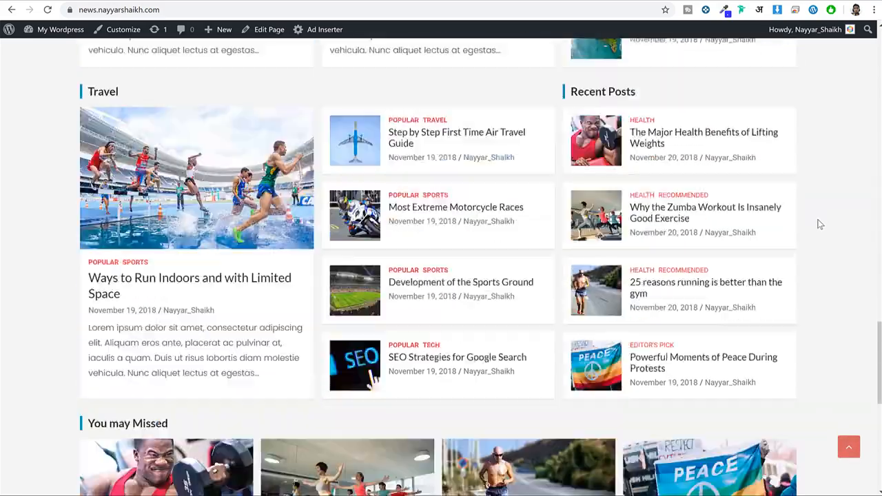
scroll(819, 224, down, 5)
scroll(758, 228, up, 1)
drag(172, 159, 78, 157)
scroll(193, 176, down, 4)
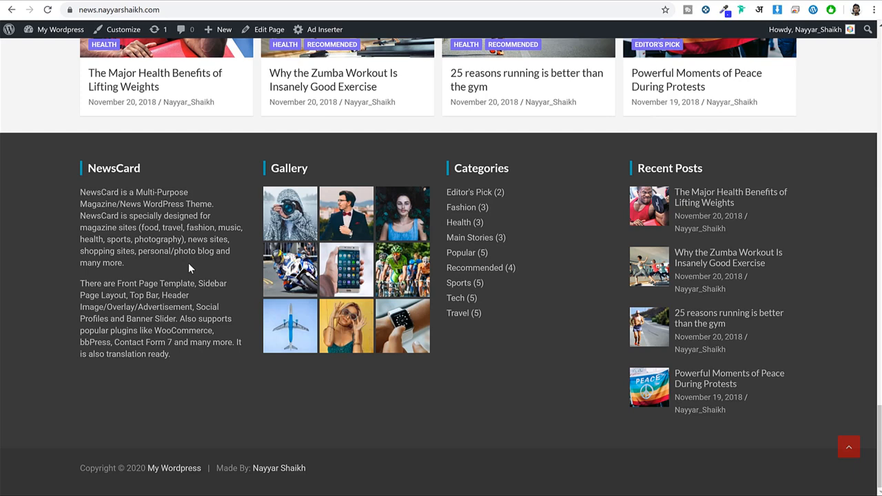
- Point out the footer widgets, NewsCard description and copyright credit, then return to the top
drag(143, 215, 173, 307)
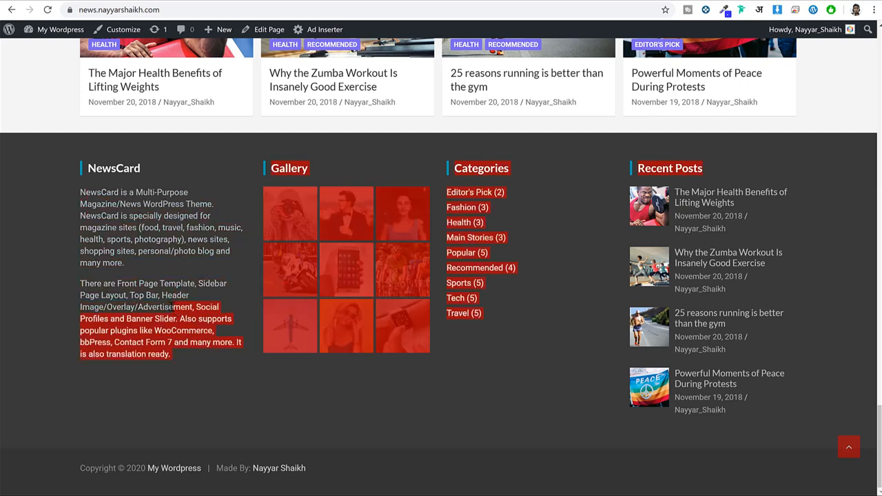
click(197, 355)
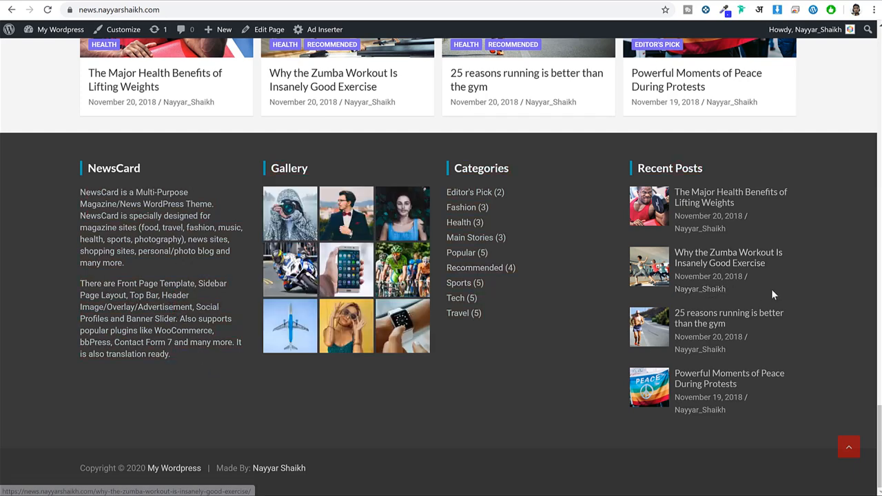
triple_click(117, 232)
click(281, 221)
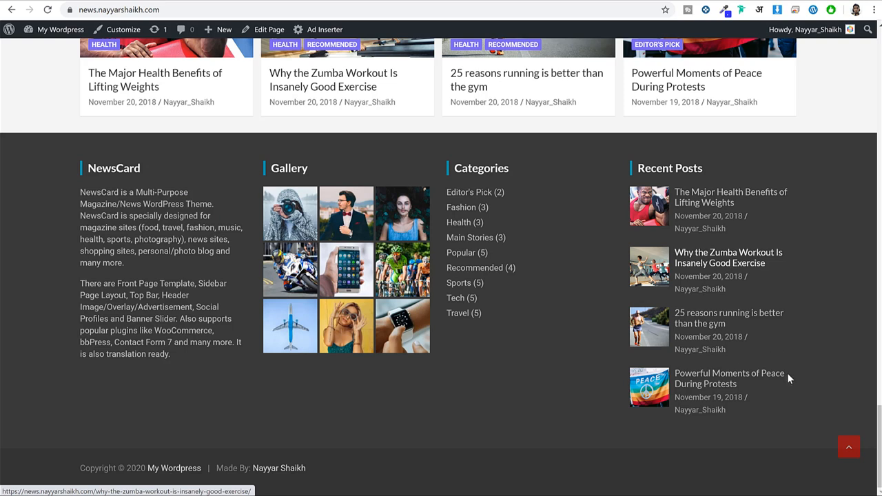
drag(354, 473, 105, 467)
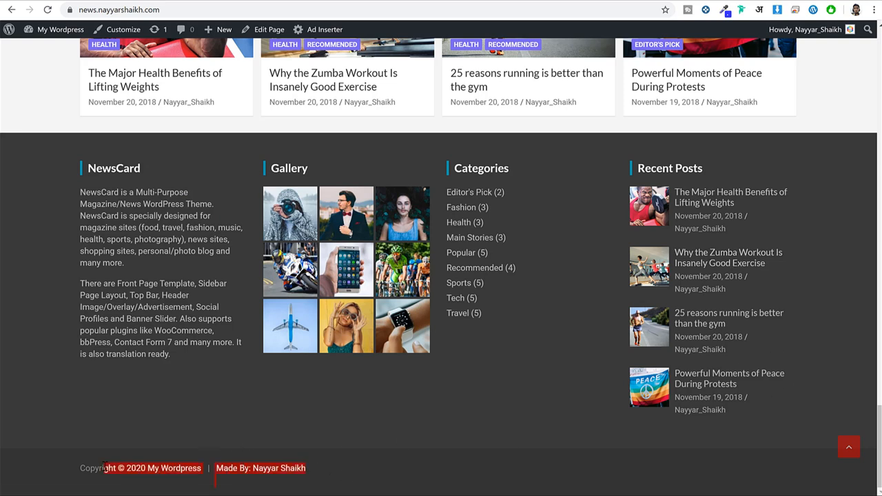
double_click(105, 468)
click(136, 464)
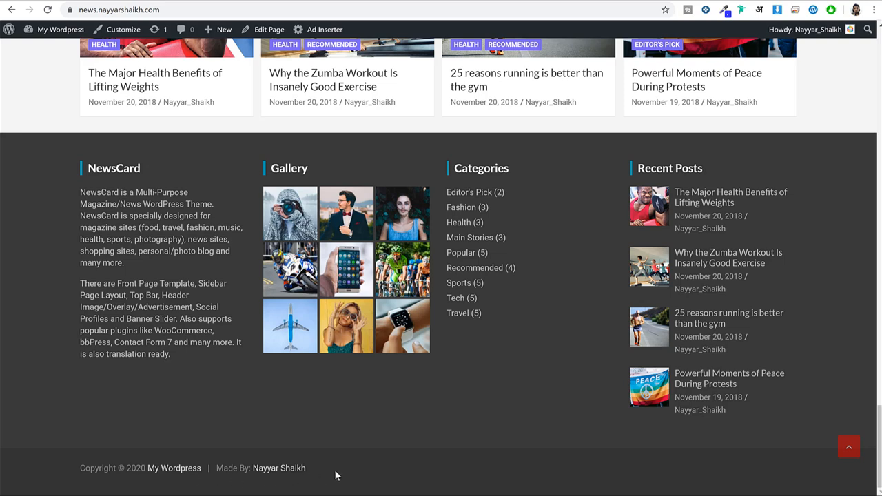
drag(335, 475, 218, 468)
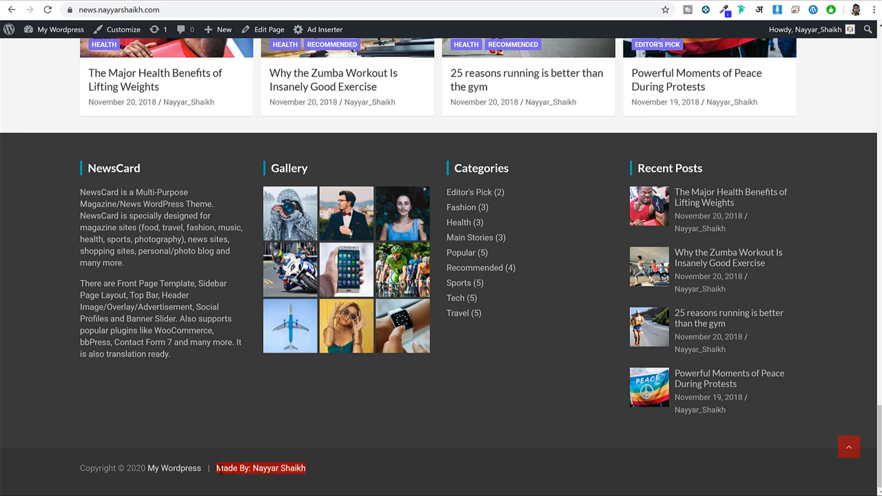
click(218, 468)
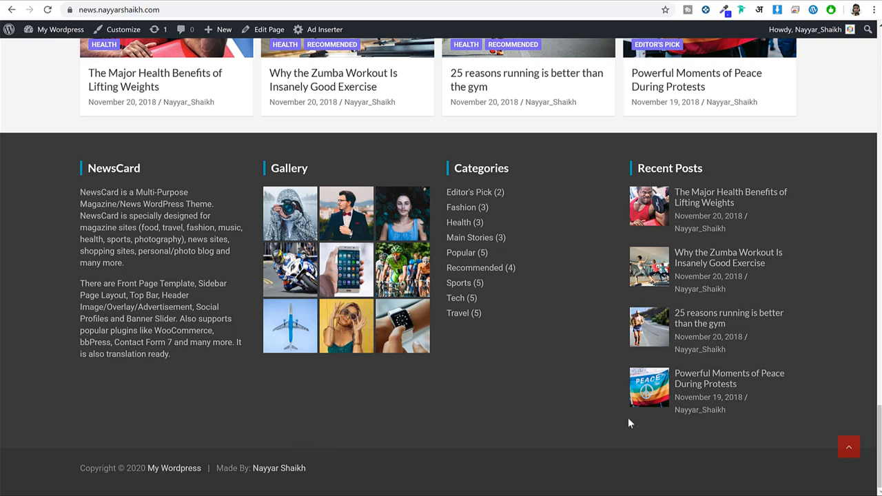
click(847, 452)
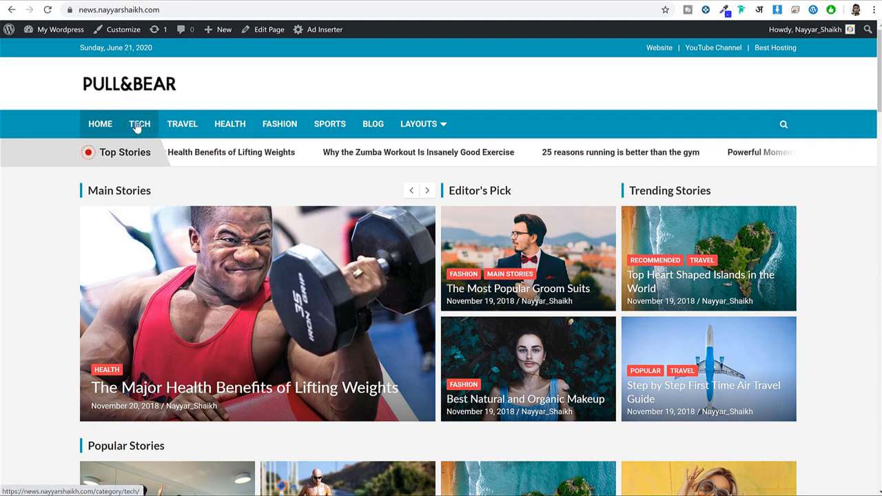
click(182, 1)
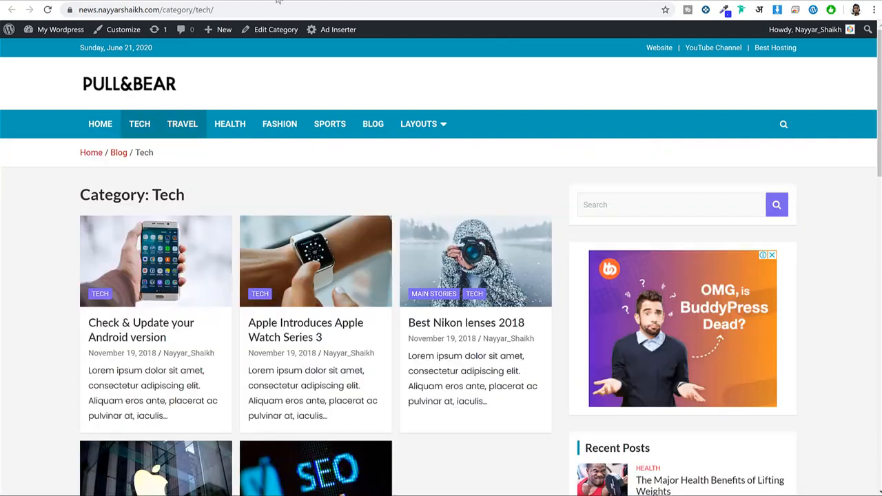
scroll(708, 161, down, 6)
scroll(793, 227, up, 6)
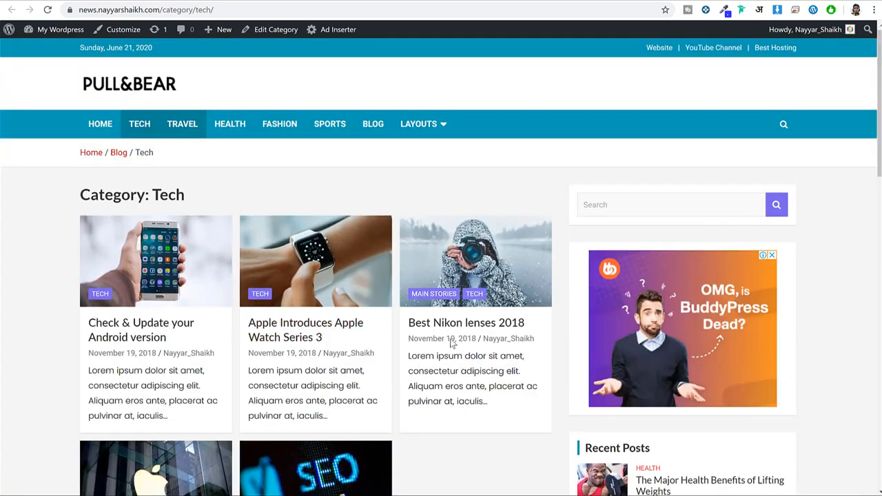
scroll(409, 321, down, 2)
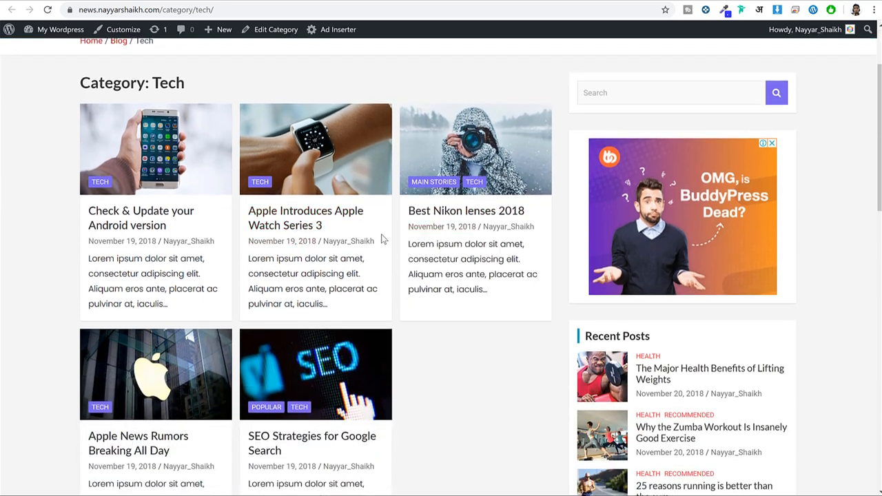
scroll(269, 259, up, 2)
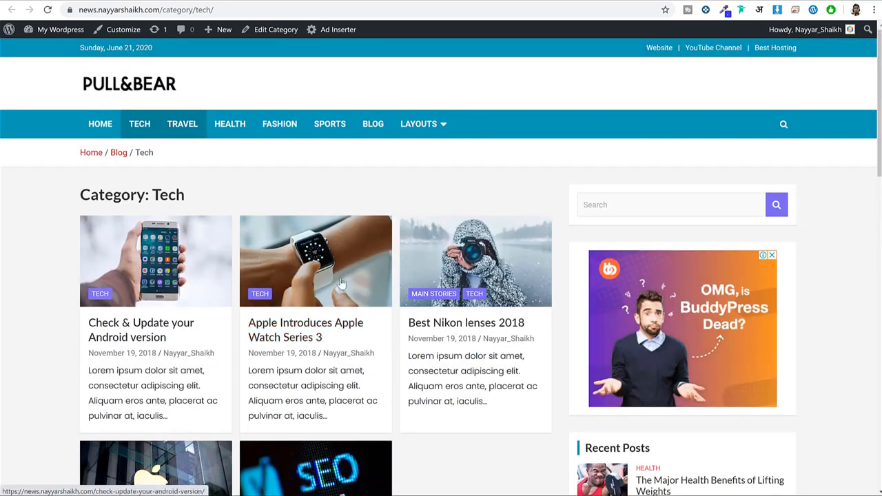
scroll(251, 273, down, 1)
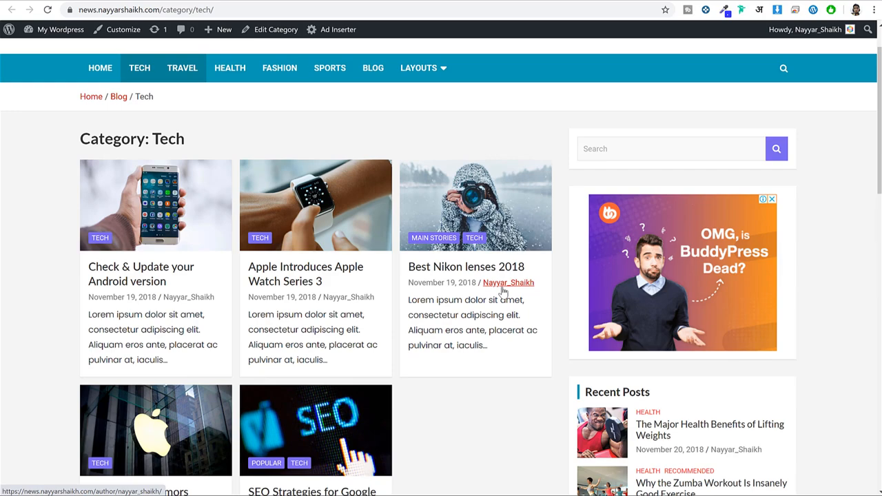
scroll(503, 291, down, 4)
scroll(503, 292, up, 3)
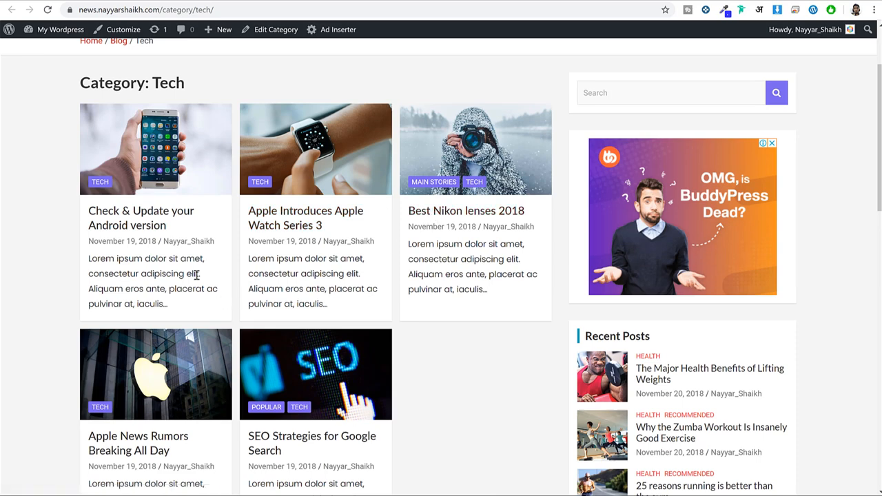
scroll(350, 257, up, 3)
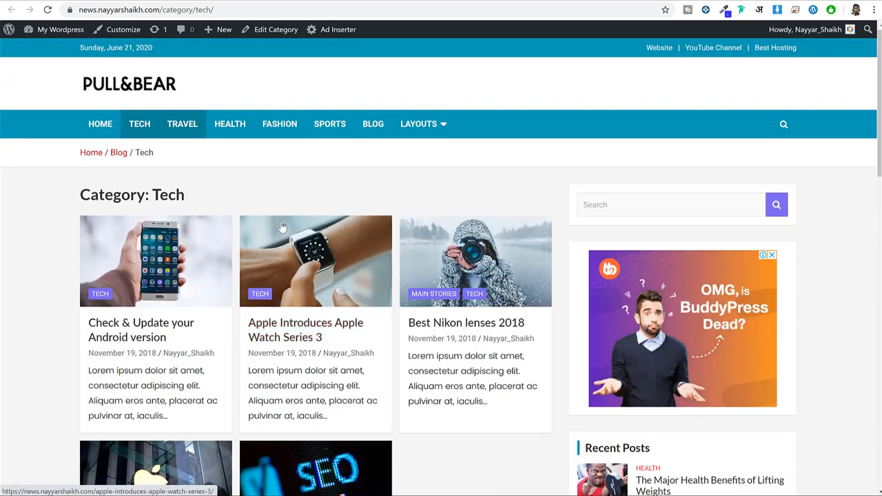
scroll(834, 238, down, 2)
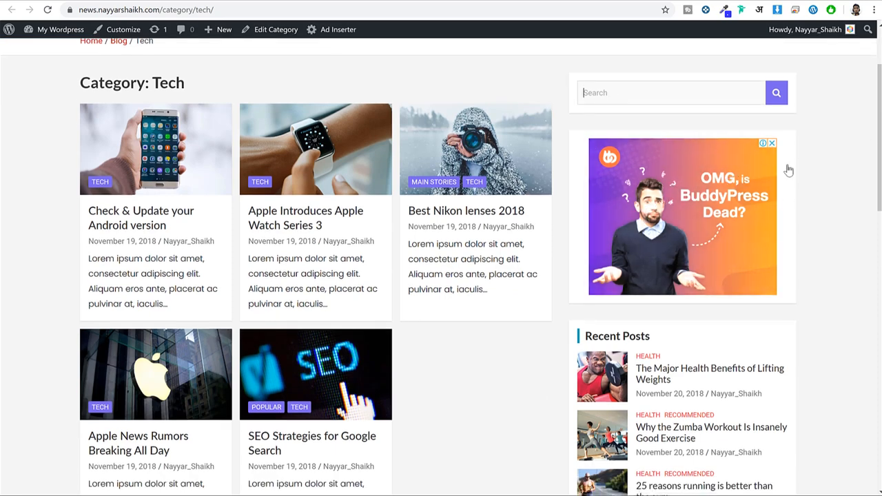
scroll(817, 180, down, 3)
scroll(821, 181, down, 1)
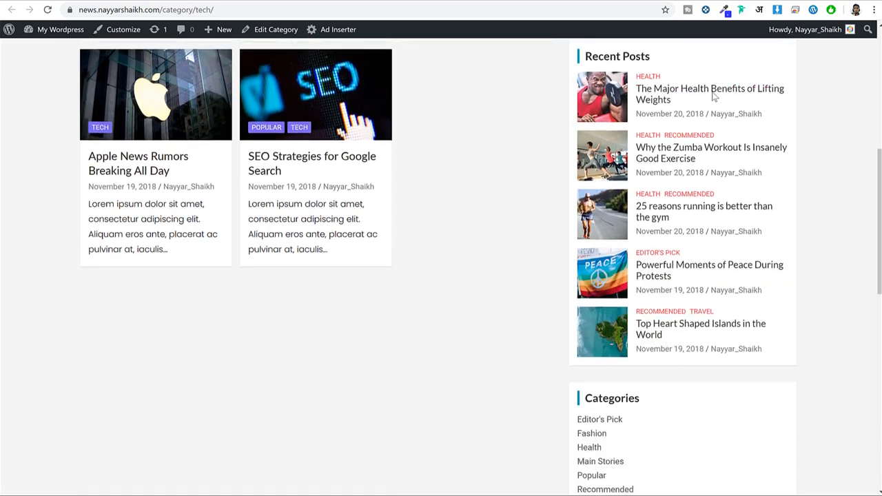
scroll(714, 232, down, 5)
scroll(728, 278, up, 8)
scroll(728, 277, up, 3)
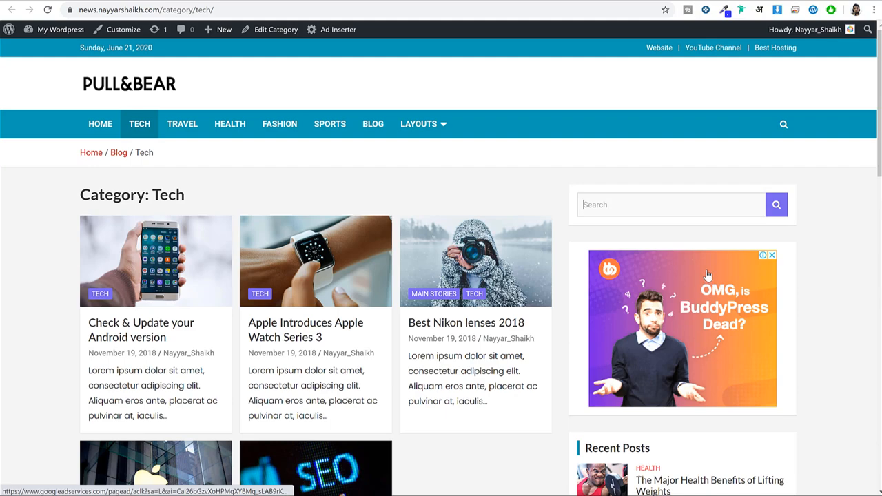
- Open the Travel category archive and scroll through its five travel posts
click(182, 123)
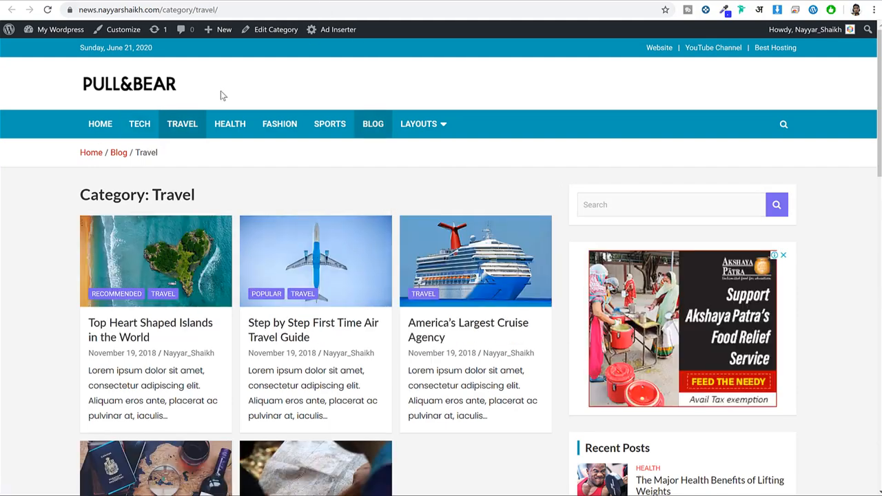
scroll(819, 201, down, 7)
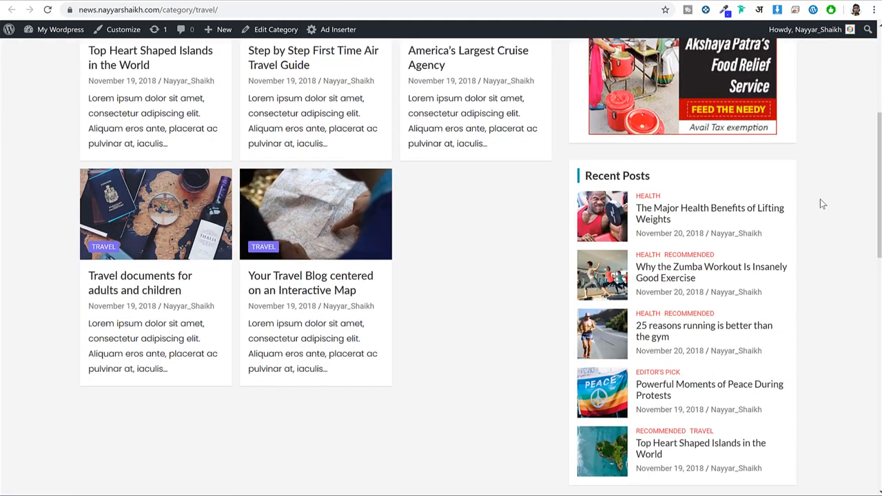
scroll(830, 212, up, 7)
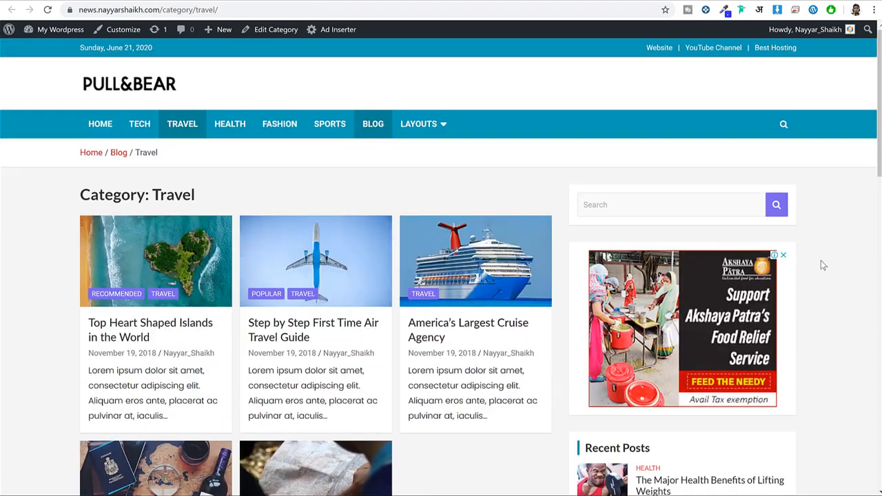
scroll(826, 265, down, 3)
scroll(826, 265, down, 5)
scroll(671, 252, up, 7)
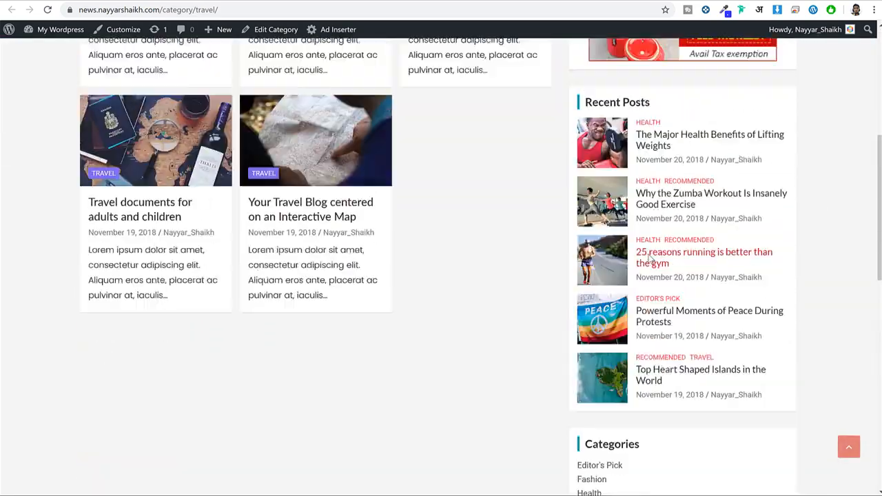
scroll(316, 262, up, 2)
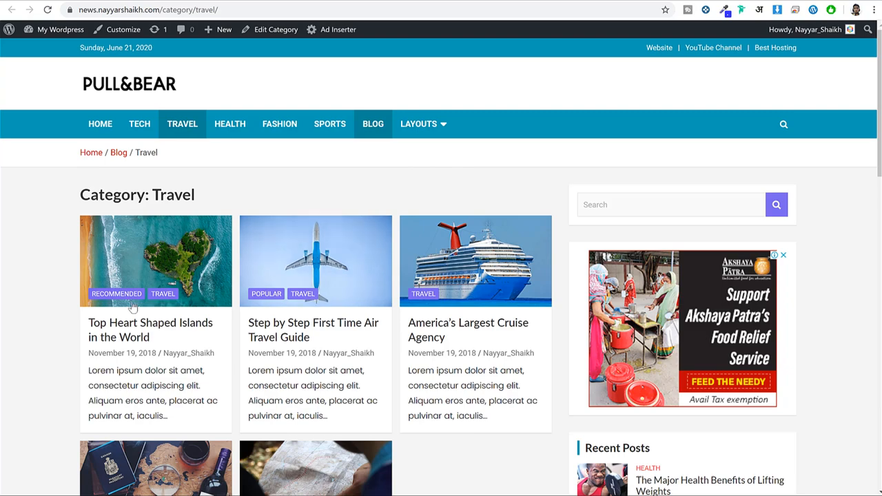
scroll(354, 293, down, 1)
scroll(356, 294, down, 2)
scroll(355, 294, up, 3)
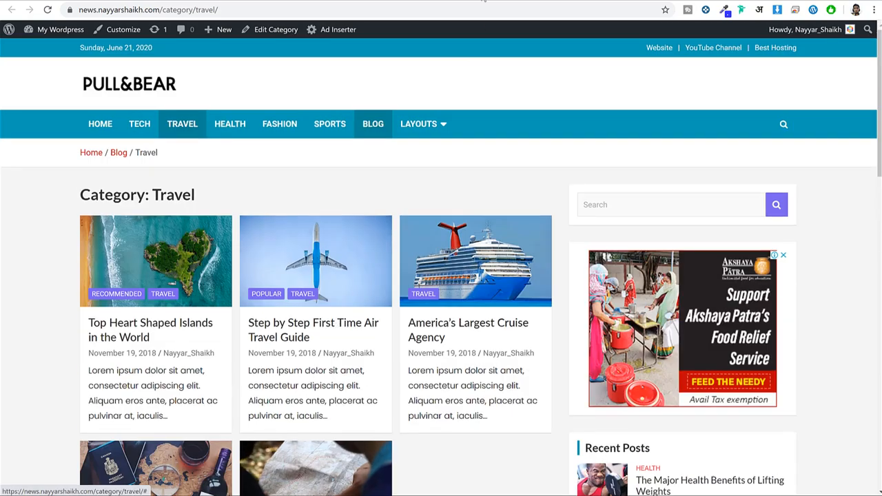
click(484, 0)
- Point out the Top Heart Shaped Islands title, date and author line, and opening paragraphs
scroll(842, 186, down, 3)
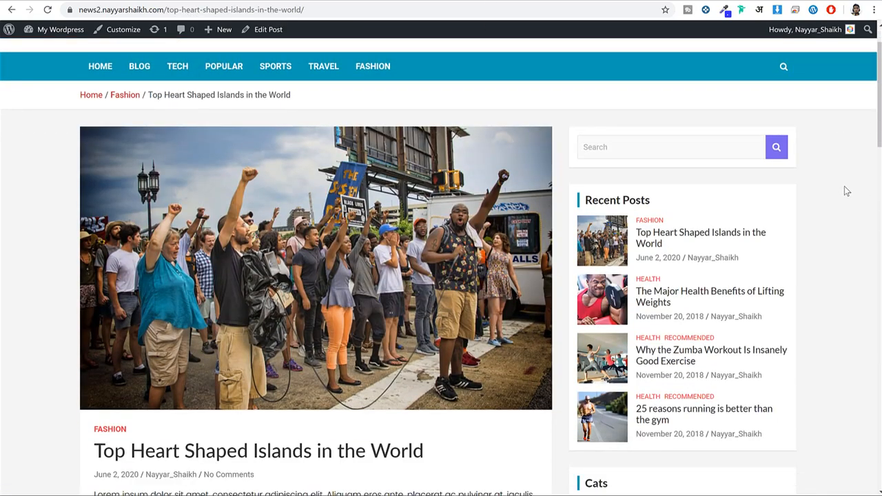
scroll(378, 130, down, 3)
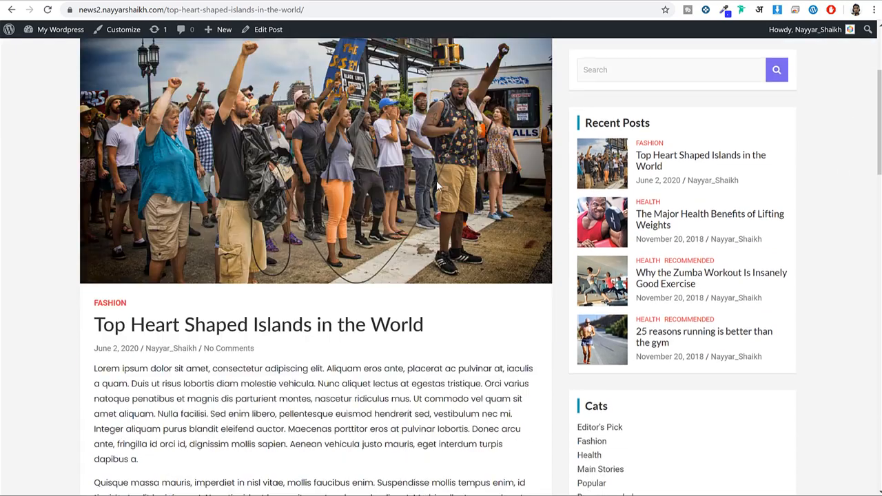
drag(92, 227, 458, 235)
click(177, 256)
drag(192, 252, 91, 239)
click(129, 269)
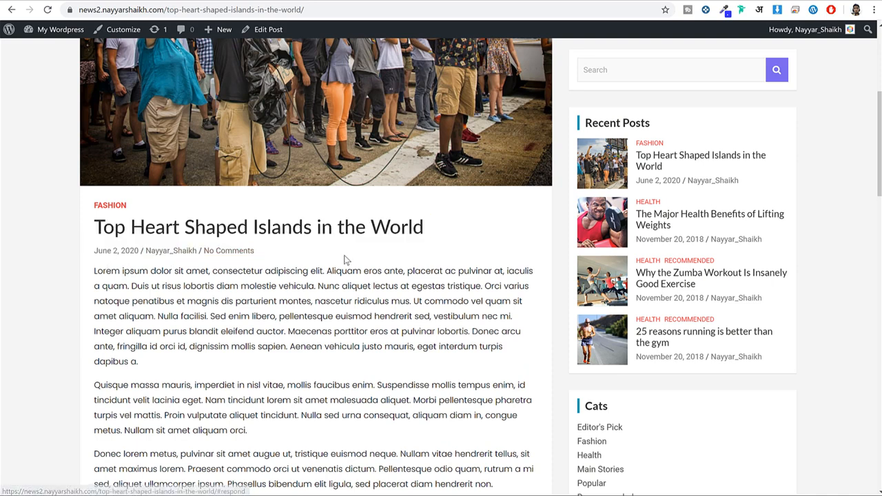
scroll(347, 260, down, 2)
drag(95, 155, 353, 303)
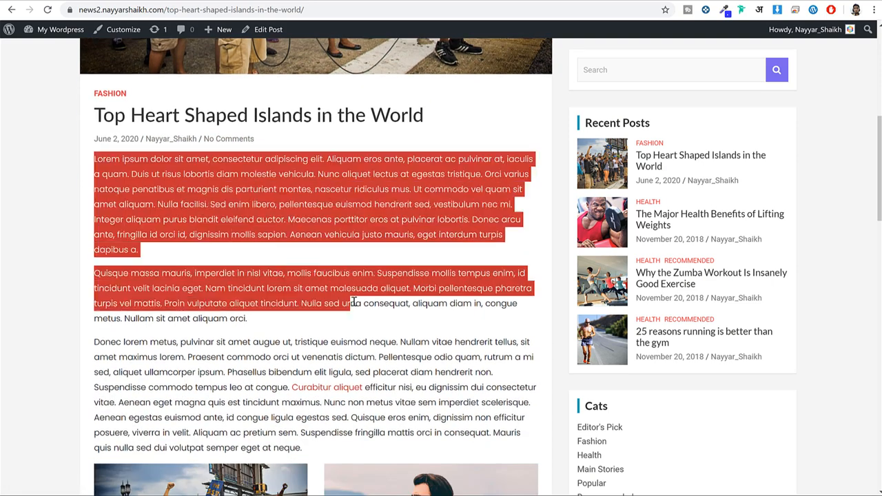
click(351, 302)
- Scroll further through the article, pointing out another paragraph
scroll(347, 288, down, 1)
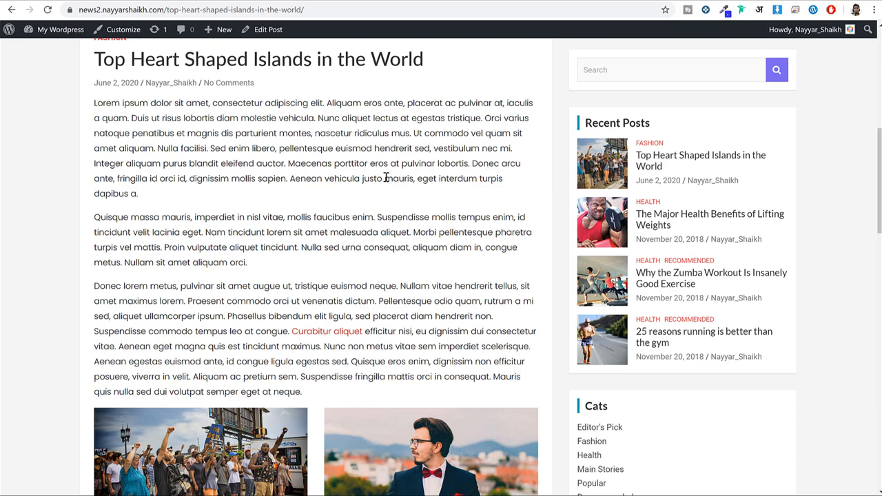
scroll(400, 217, down, 4)
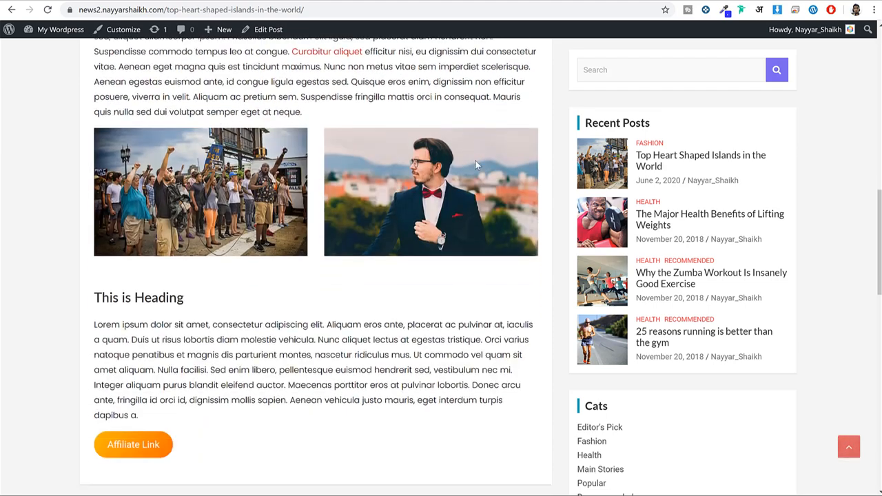
scroll(308, 183, down, 2)
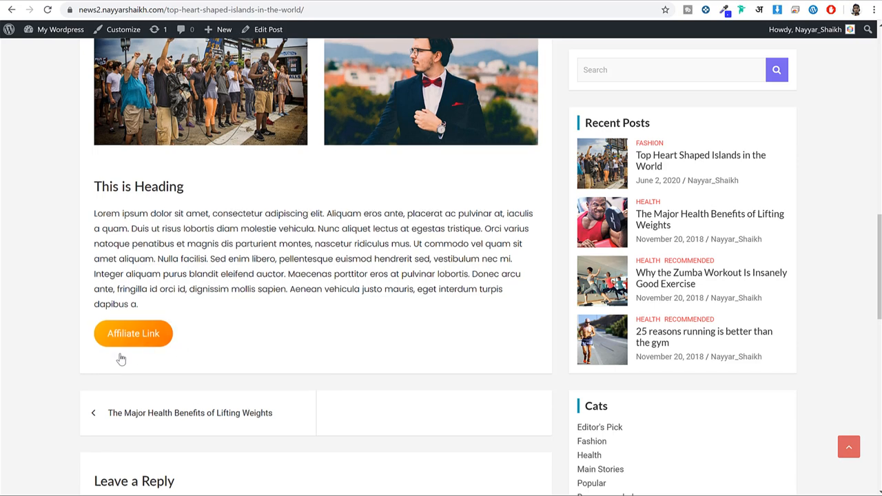
scroll(115, 357, up, 1)
drag(130, 283, 394, 324)
click(394, 324)
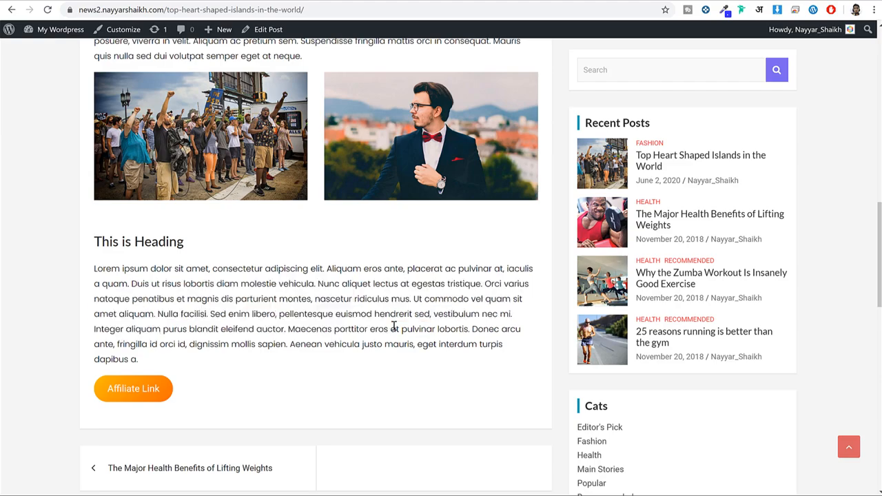
scroll(392, 344, down, 9)
scroll(397, 352, up, 15)
scroll(395, 366, up, 5)
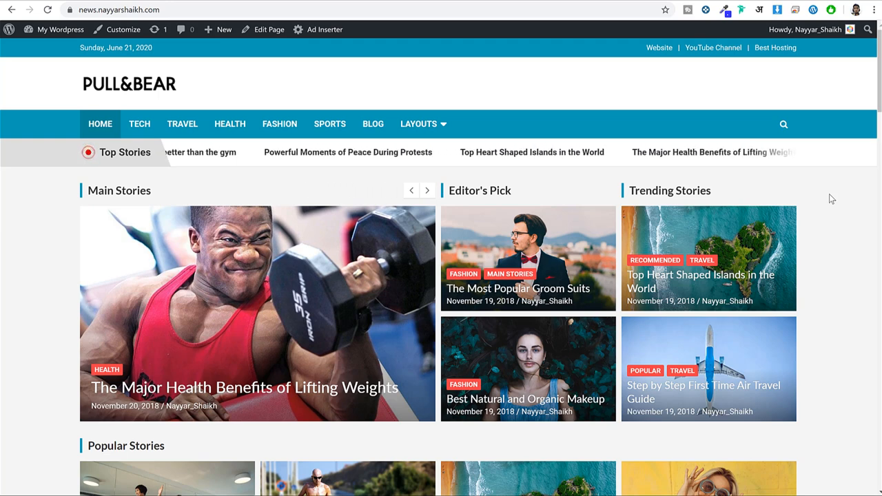
scroll(830, 196, down, 3)
scroll(830, 200, down, 15)
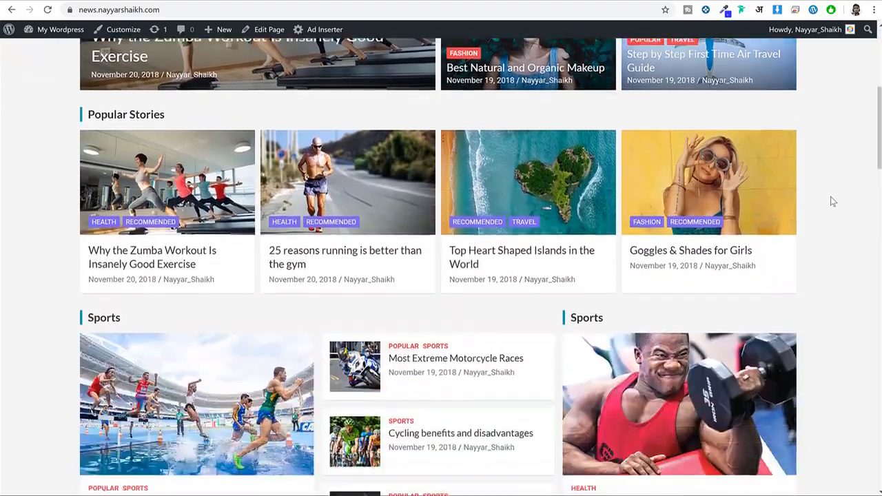
scroll(830, 200, down, 10)
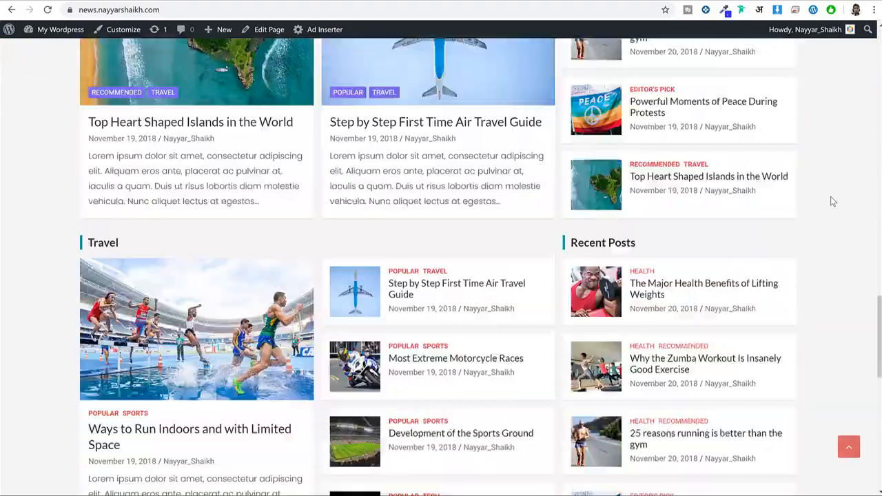
scroll(830, 200, up, 15)
scroll(830, 201, up, 15)
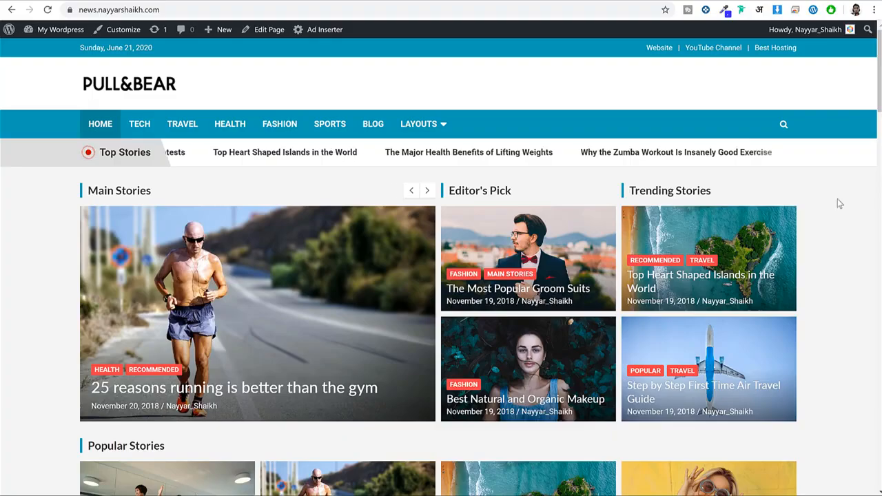
- Scroll over the news homepage once more, then start a new blank browser tab
scroll(837, 195, down, 14)
scroll(836, 236, up, 14)
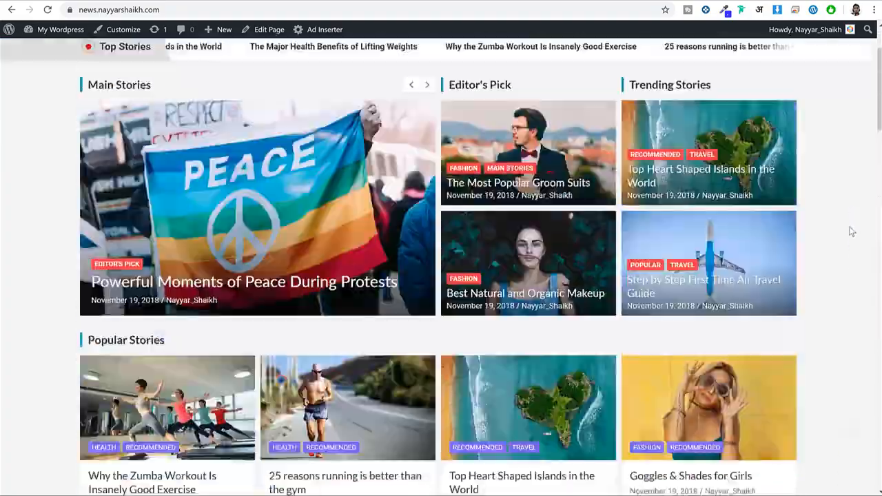
scroll(851, 232, up, 2)
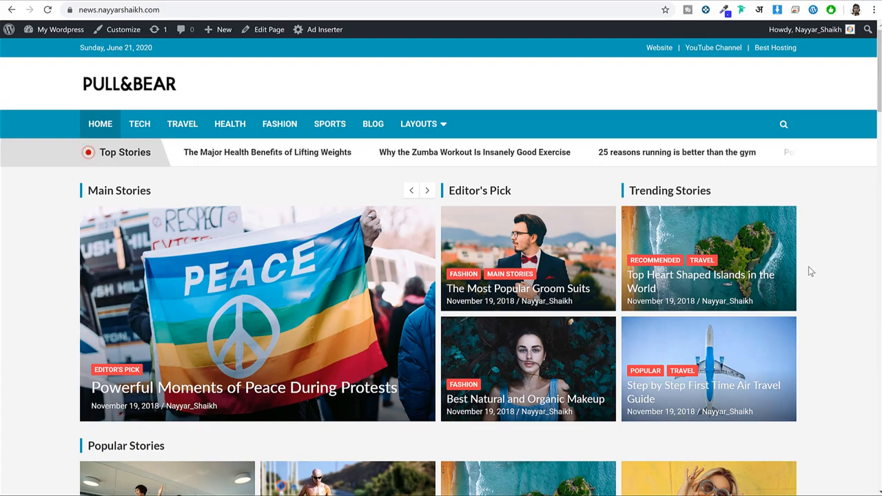
scroll(810, 270, down, 13)
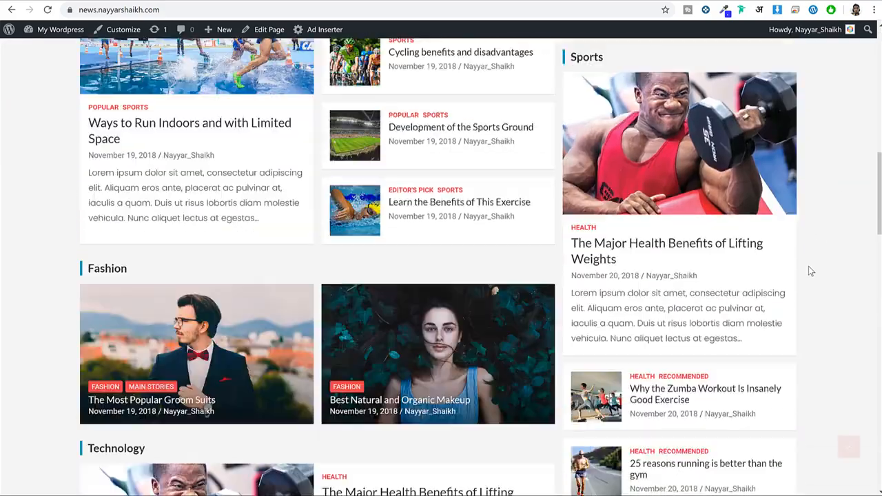
scroll(810, 271, up, 13)
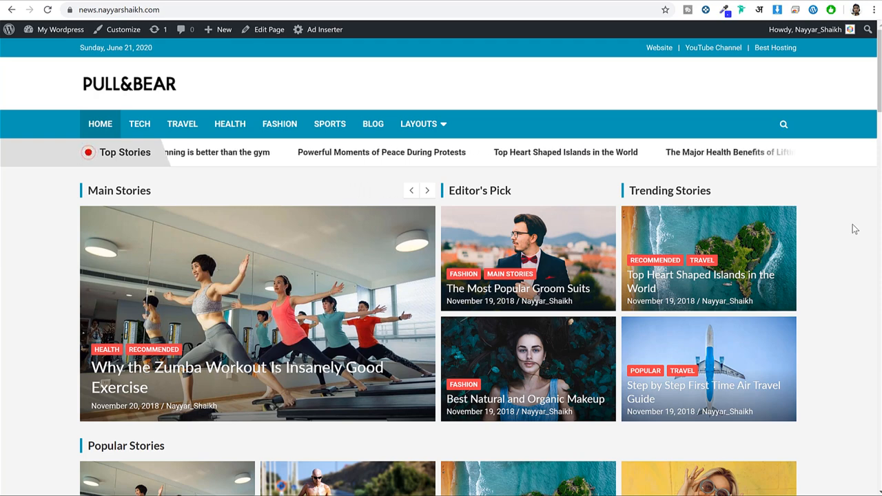
click(152, 1)
- Go to bloggdude.com/sg and point out the StartUp plan among the StartUp, GrowBig and GoGeek plans
text(bloggdude.com/)
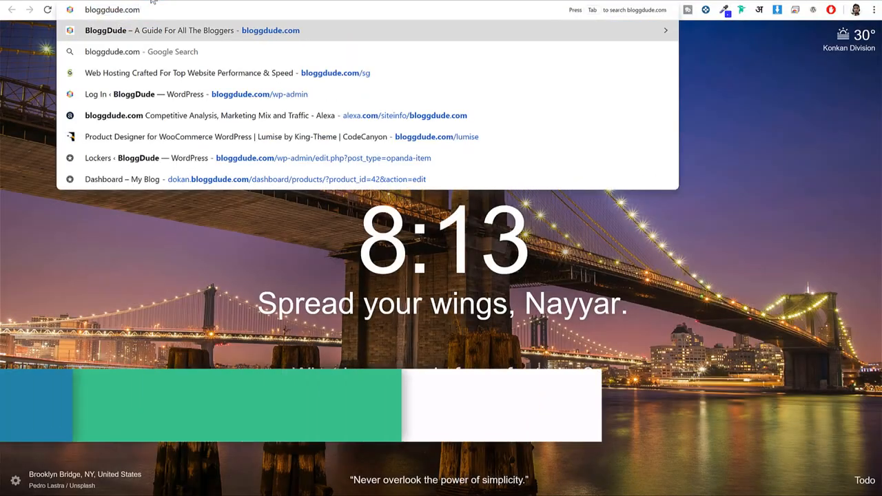
text(sg)
key(Return)
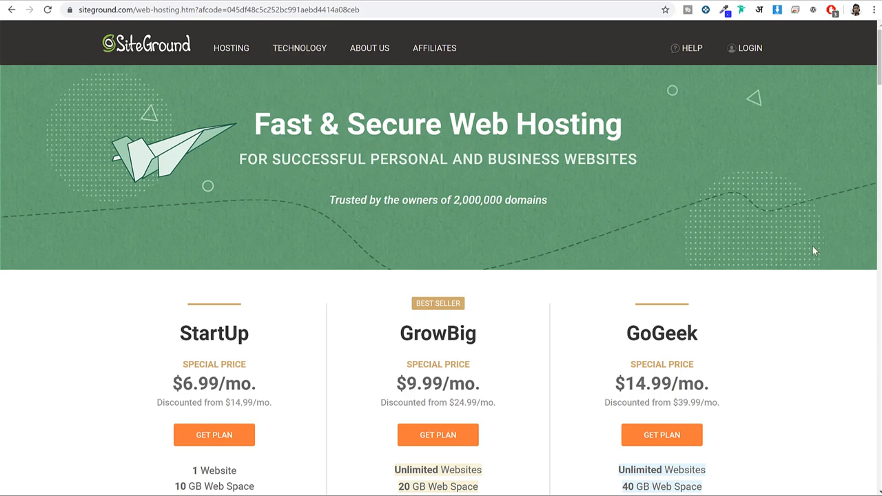
scroll(813, 248, down, 1)
scroll(814, 253, down, 3)
scroll(813, 254, up, 1)
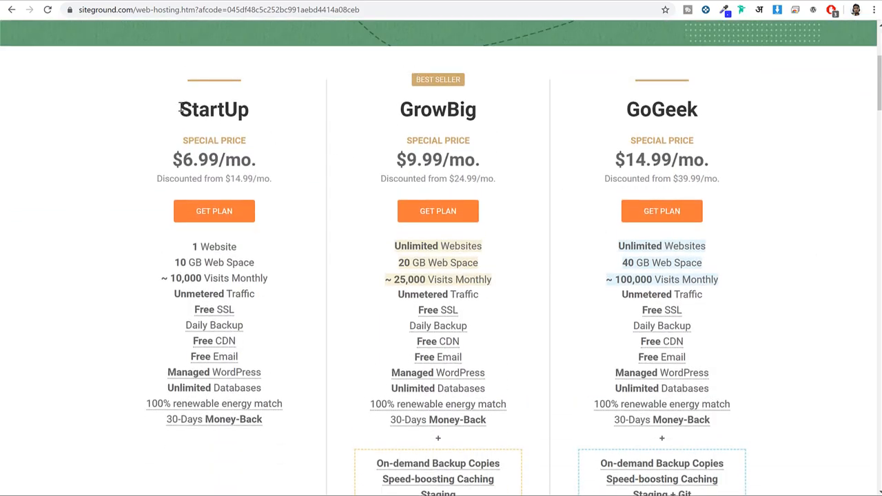
drag(177, 106, 267, 120)
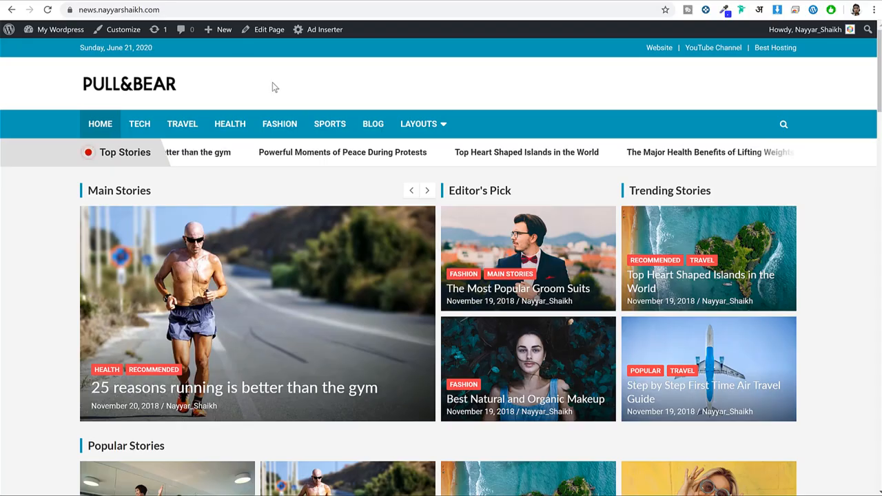
- Scroll through the news homepage, then return to the SiteGround pricing page
scroll(801, 255, down, 3)
scroll(796, 274, down, 12)
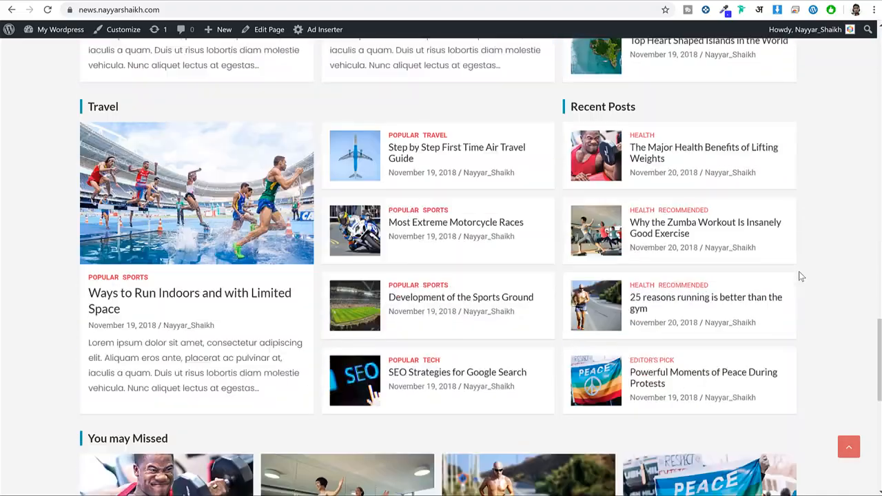
scroll(801, 276, up, 15)
scroll(799, 273, up, 10)
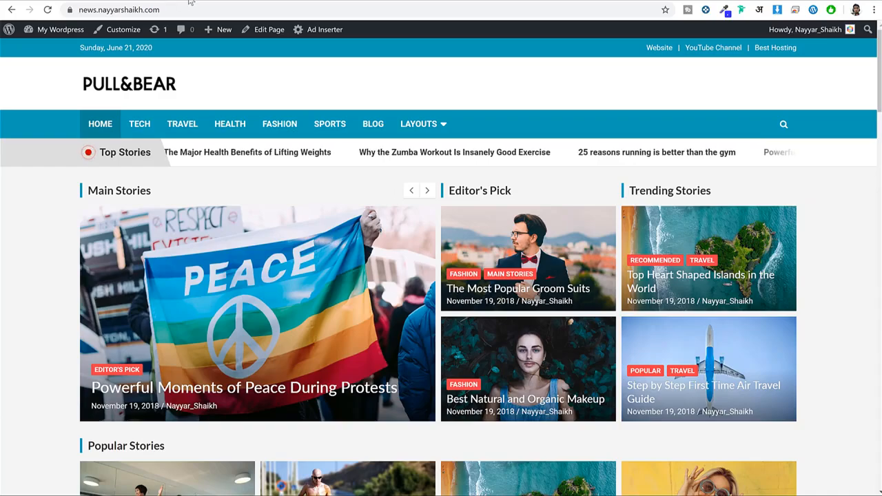
click(190, 3)
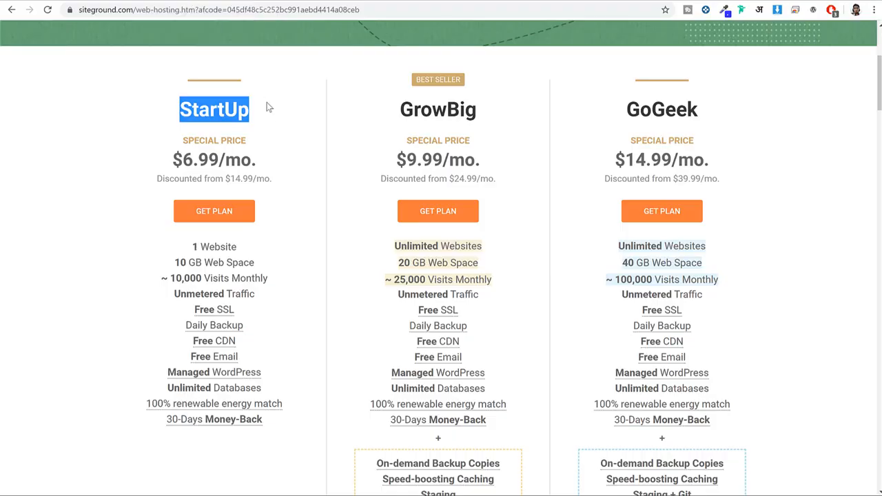
- Highlight the StartUp and GrowBig plan names on the SiteGround pricing cards
click(236, 114)
drag(178, 109, 256, 115)
click(195, 244)
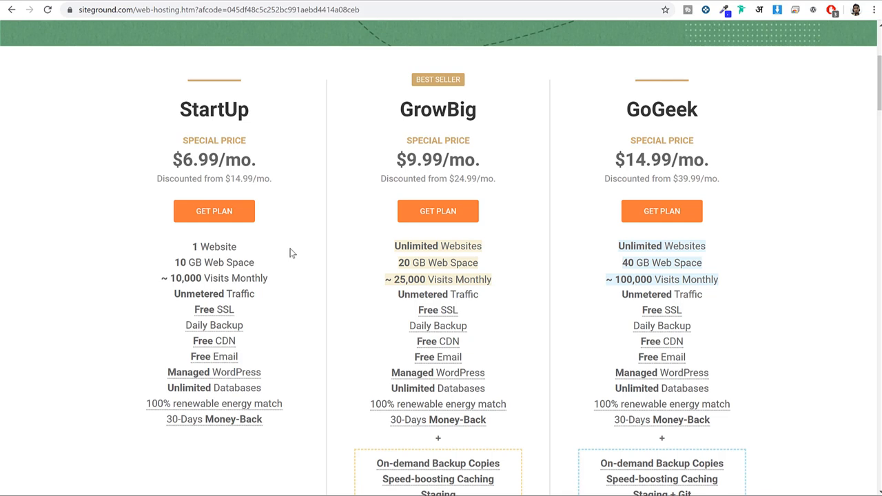
drag(394, 116, 492, 119)
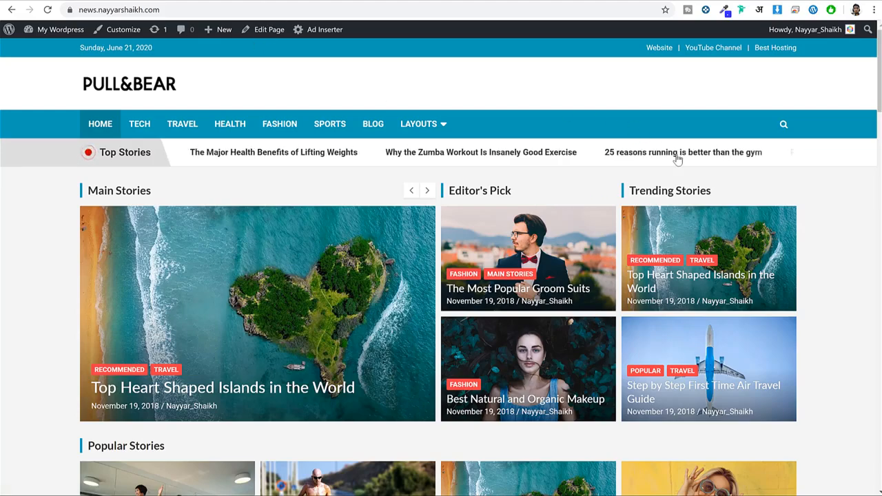
scroll(829, 289, down, 3)
scroll(830, 289, up, 3)
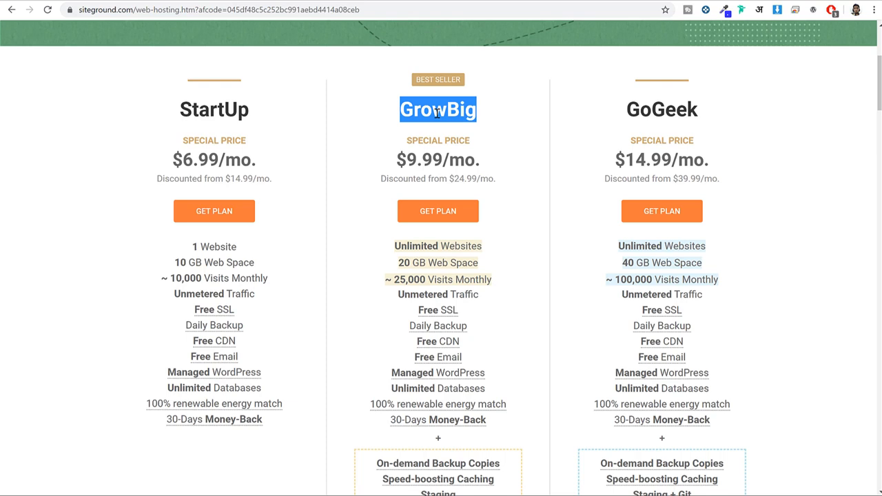
click(437, 113)
drag(478, 114, 388, 108)
drag(408, 112, 493, 117)
drag(392, 108, 496, 108)
click(499, 109)
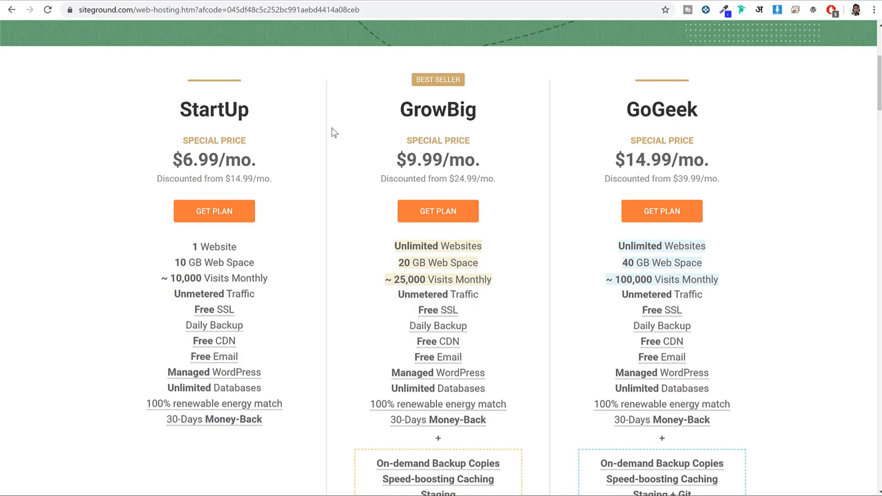
- Highlight StartUp's '1 Website' limit against the GrowBig plan name to compare them
triple_click(210, 245)
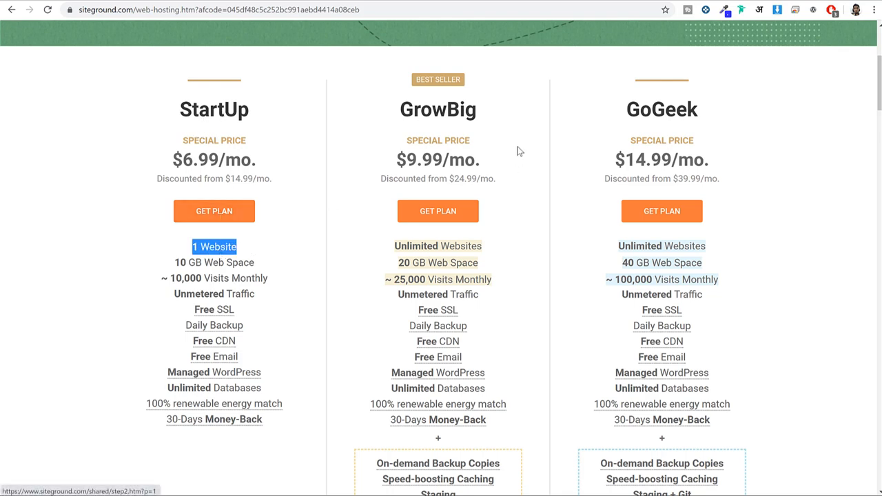
drag(485, 116, 398, 114)
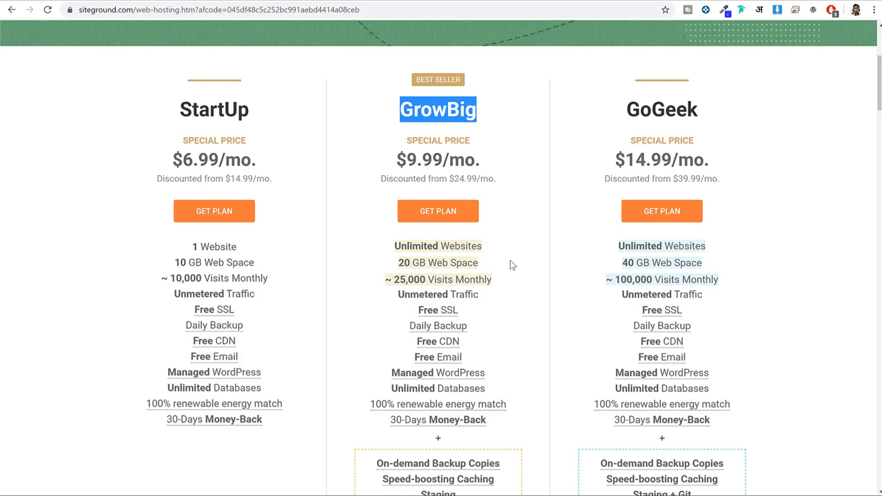
scroll(482, 267, down, 1)
scroll(500, 225, up, 1)
scroll(499, 225, up, 1)
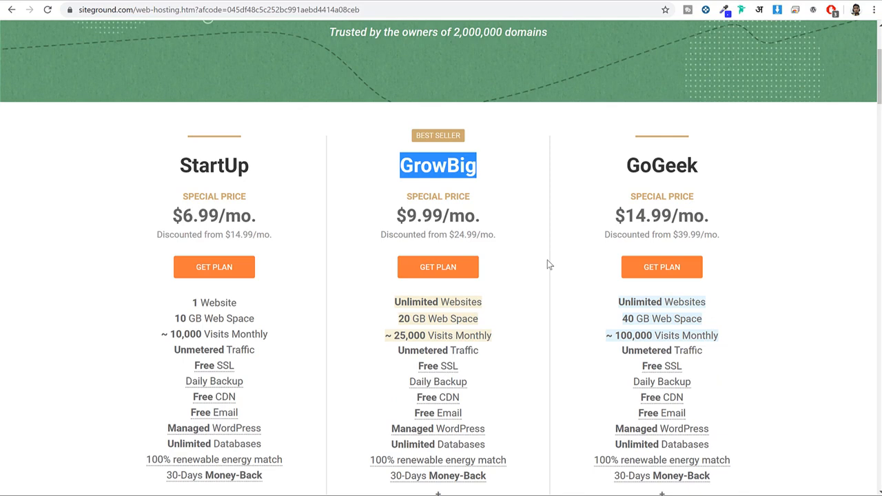
scroll(551, 261, down, 2)
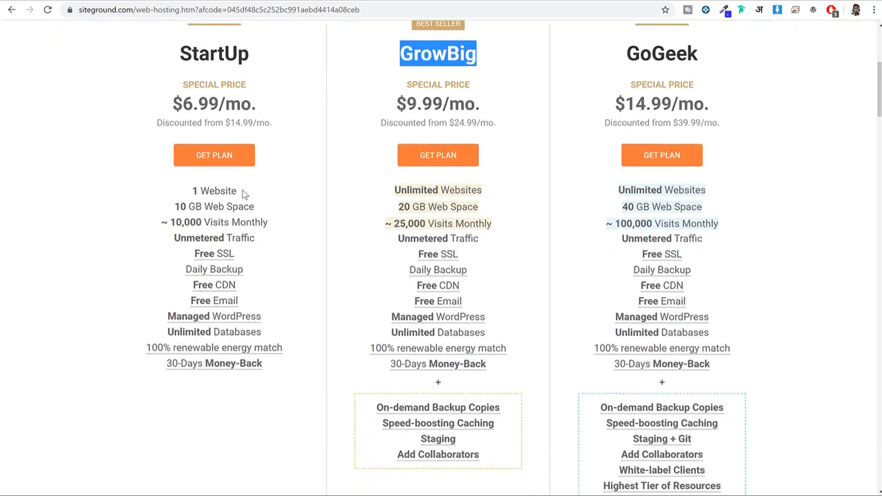
drag(247, 192, 182, 193)
scroll(183, 192, up, 1)
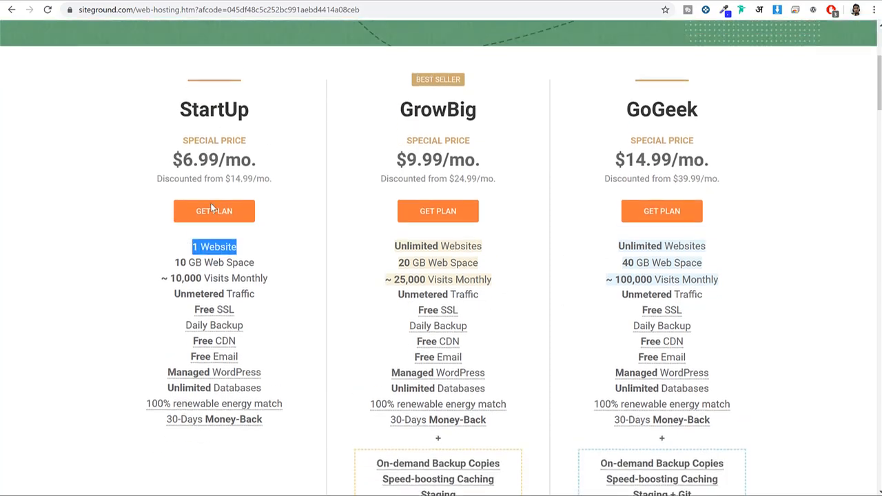
drag(180, 111, 281, 113)
drag(245, 248, 171, 253)
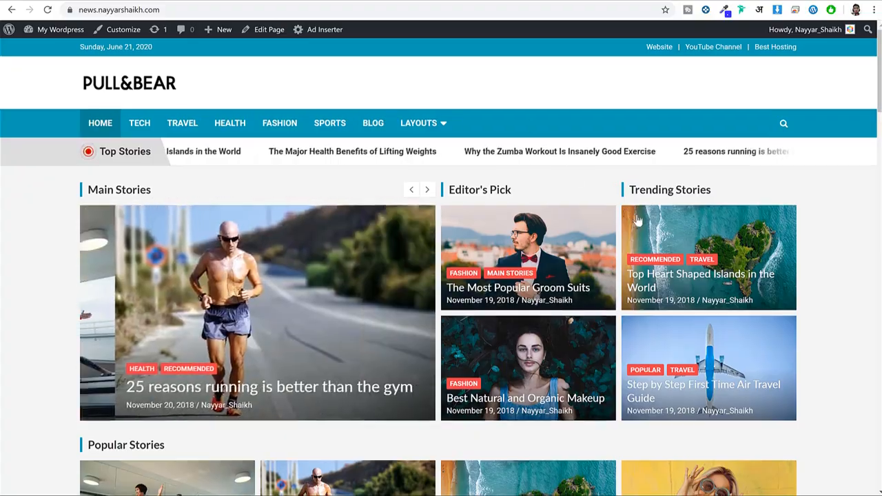
- Scroll through the news.nayyarshaikh.com homepage, then go back to the SiteGround plans tab
scroll(739, 249, down, 5)
scroll(739, 249, down, 15)
scroll(791, 265, up, 6)
scroll(793, 268, up, 7)
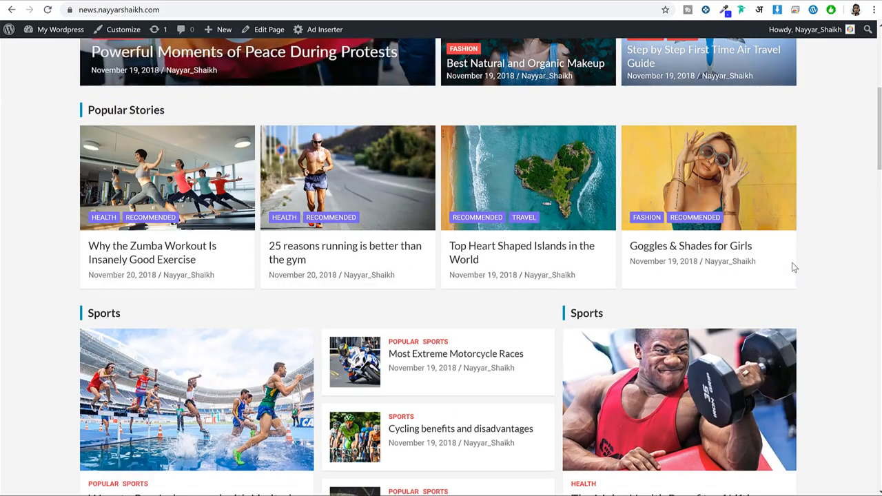
scroll(803, 270, up, 5)
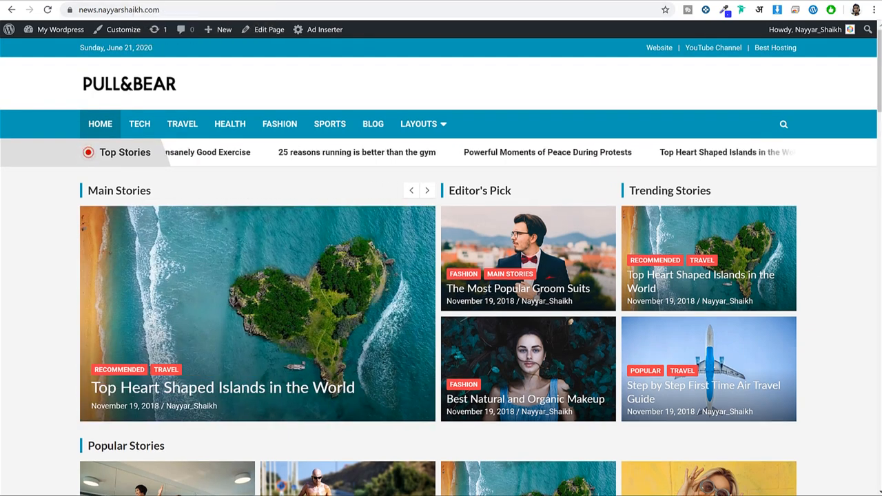
click(219, 0)
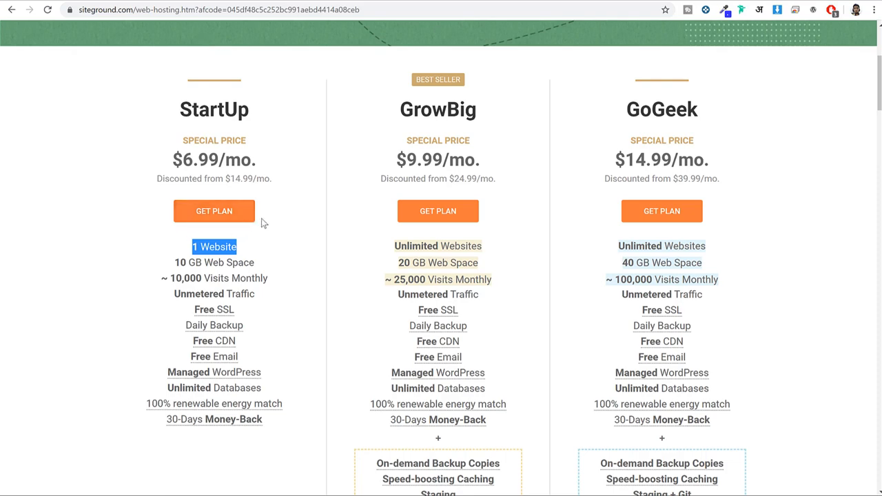
- Highlight GrowBig's 'Unlimited Websites' feature under its plan name
double_click(445, 109)
drag(487, 246, 382, 246)
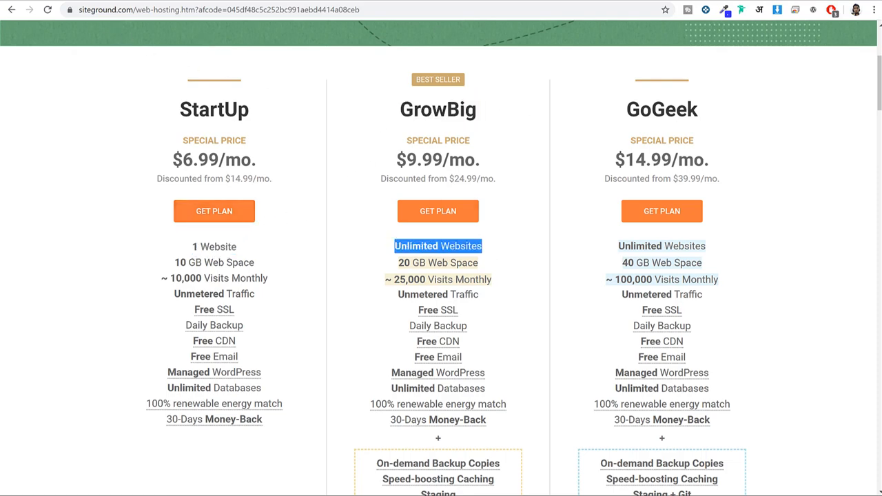
click(86, 0)
click(488, 247)
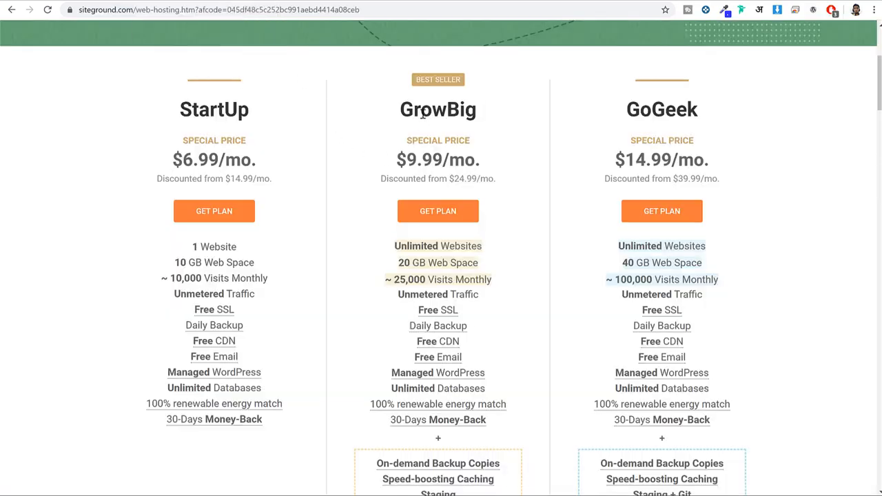
drag(400, 109, 480, 123)
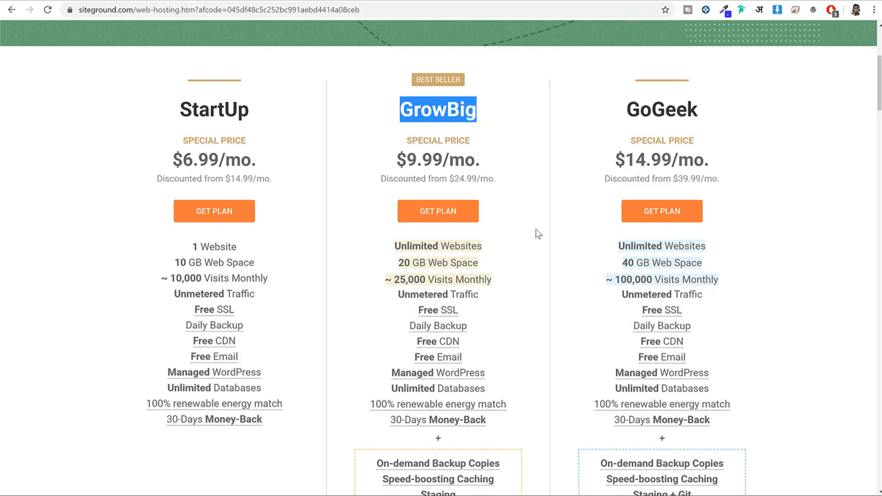
drag(502, 239, 387, 244)
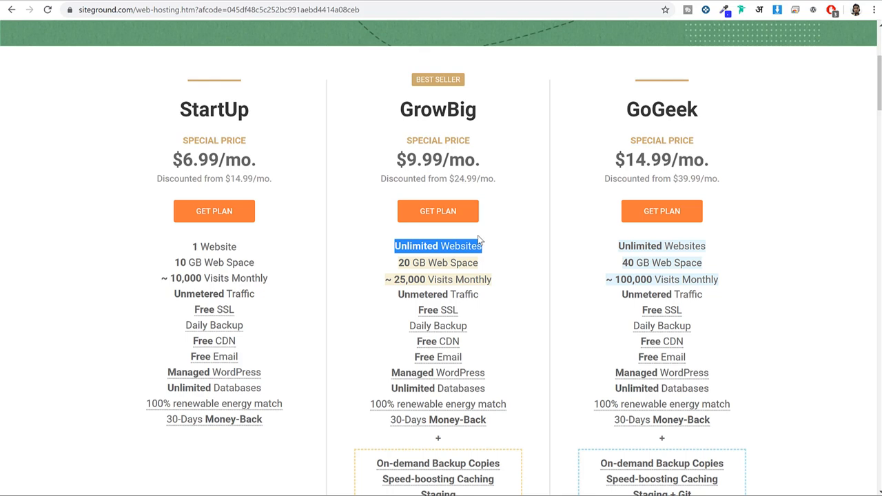
click(502, 245)
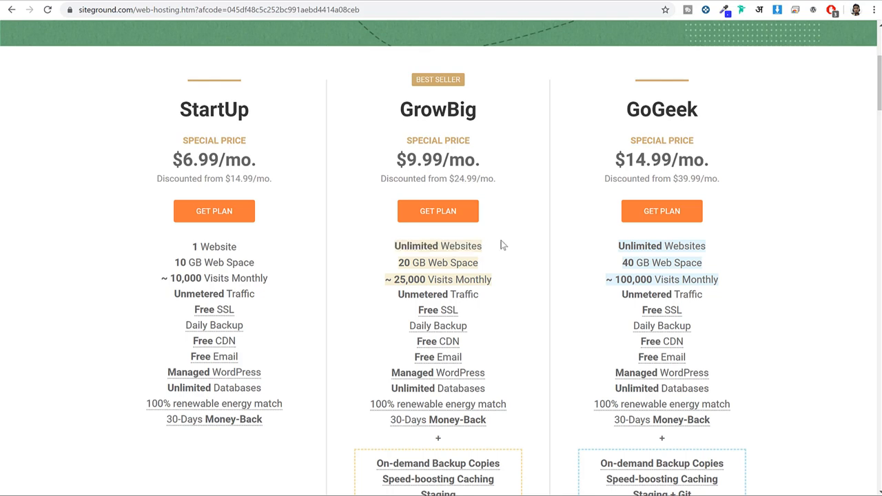
- Compare StartUp's 10 GB and GoGeek's 40 GB web space, then switch to the news site
drag(264, 263, 174, 262)
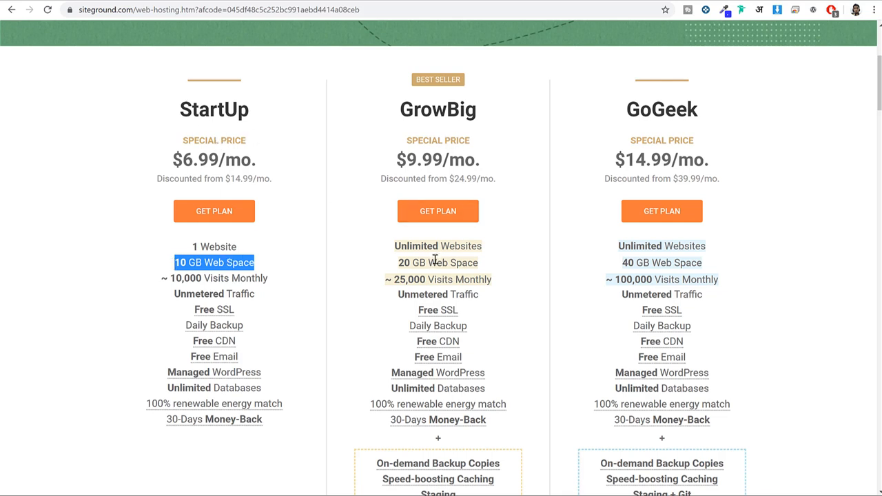
drag(651, 263, 600, 264)
click(600, 263)
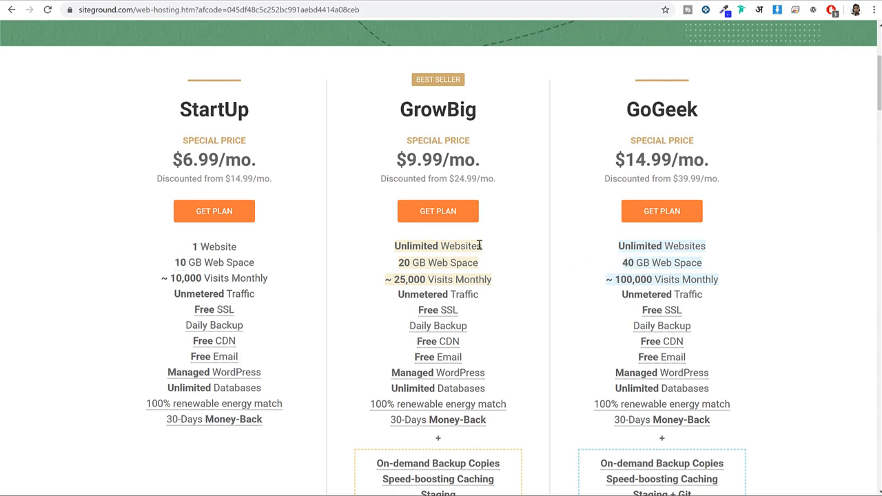
click(83, 0)
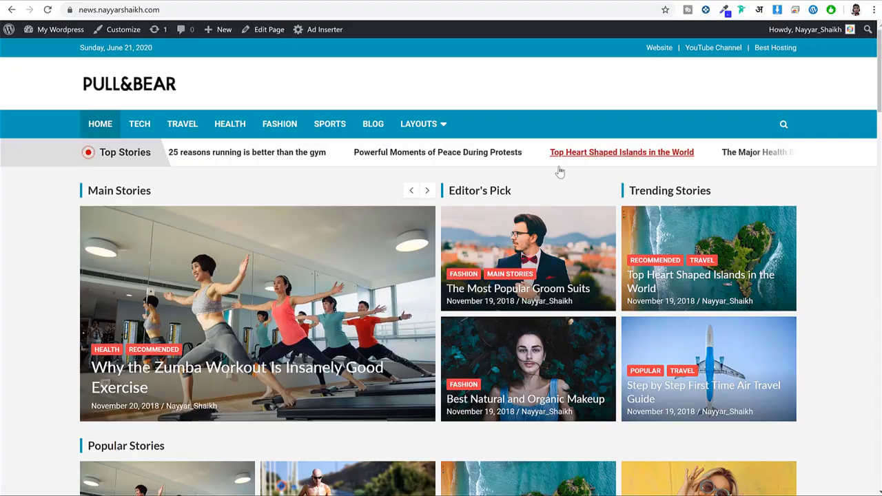
scroll(559, 171, down, 15)
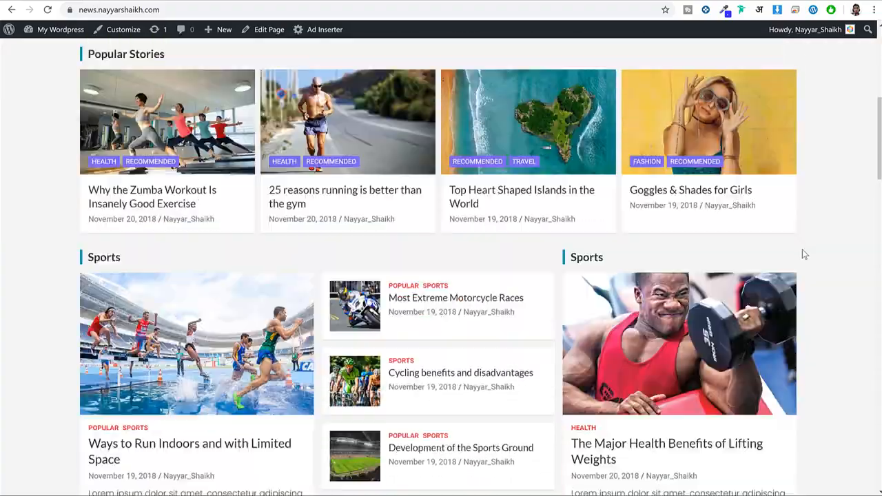
- Scroll the news homepage, jump back to top, then highlight GrowBig on SiteGround's plans
scroll(818, 253, down, 15)
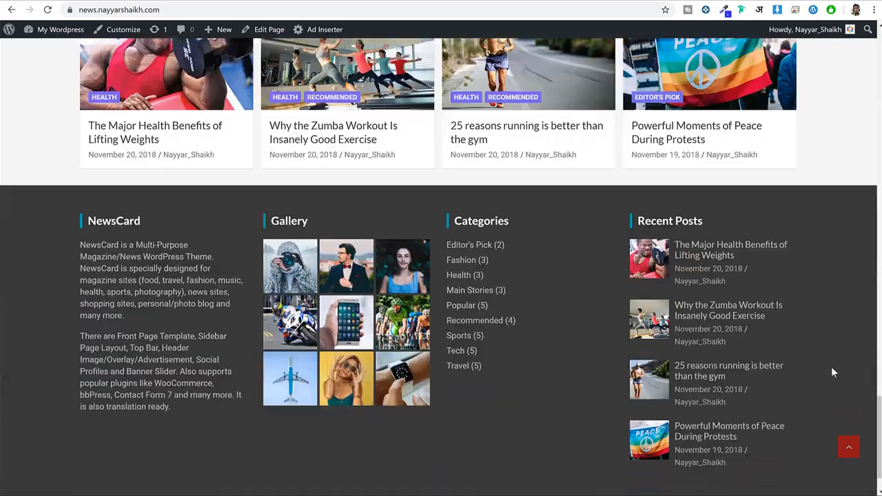
click(848, 446)
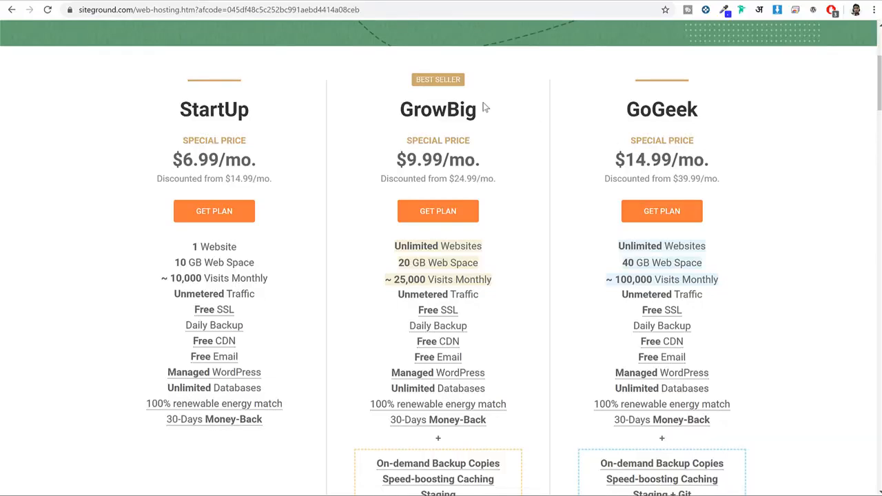
drag(484, 107, 398, 99)
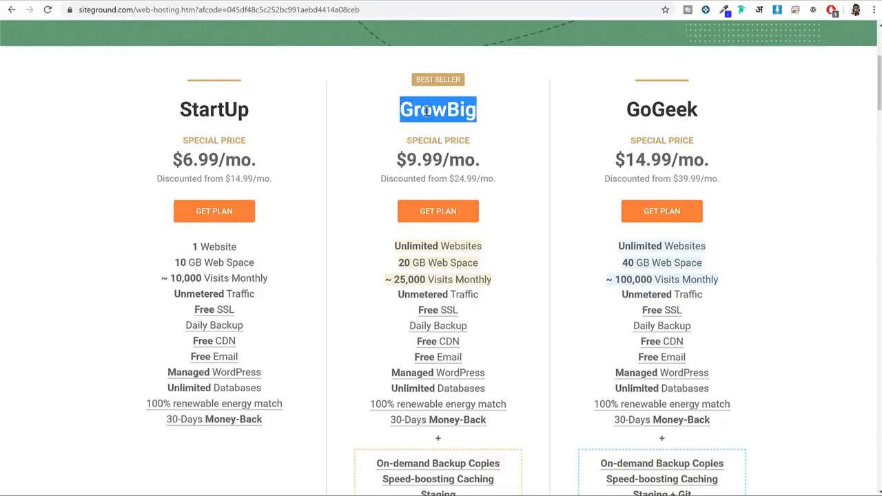
click(455, 116)
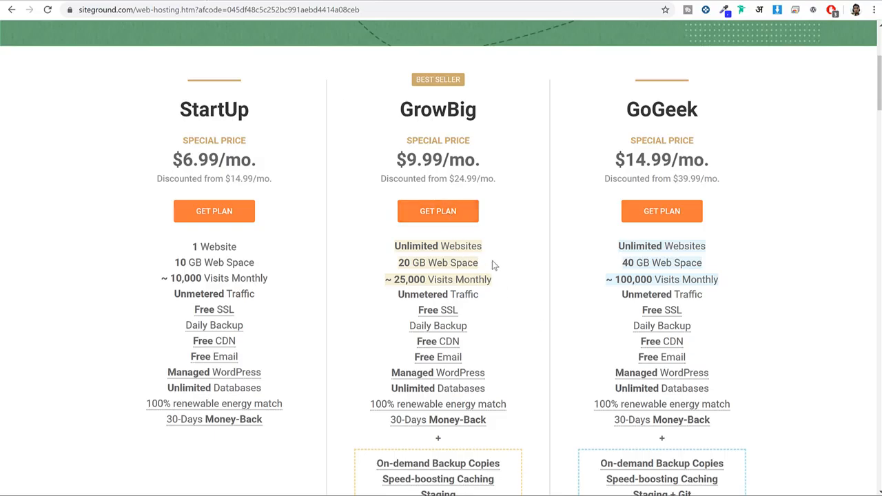
drag(491, 263, 397, 268)
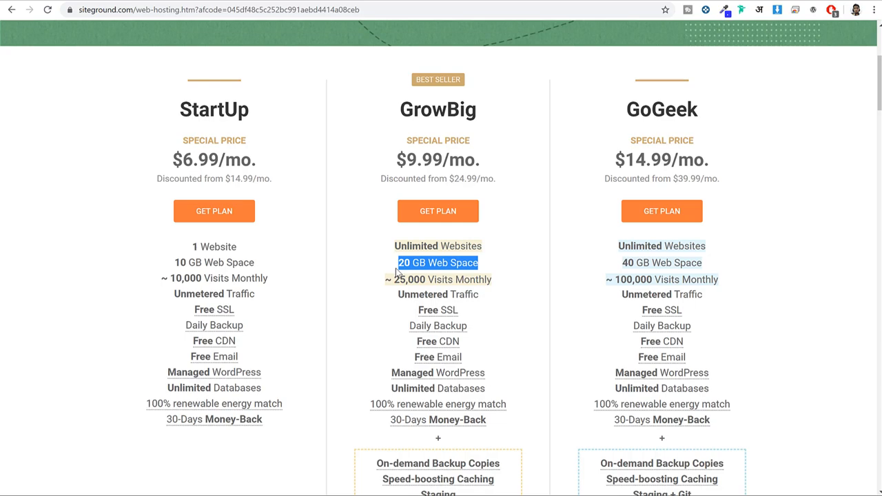
scroll(509, 279, down, 11)
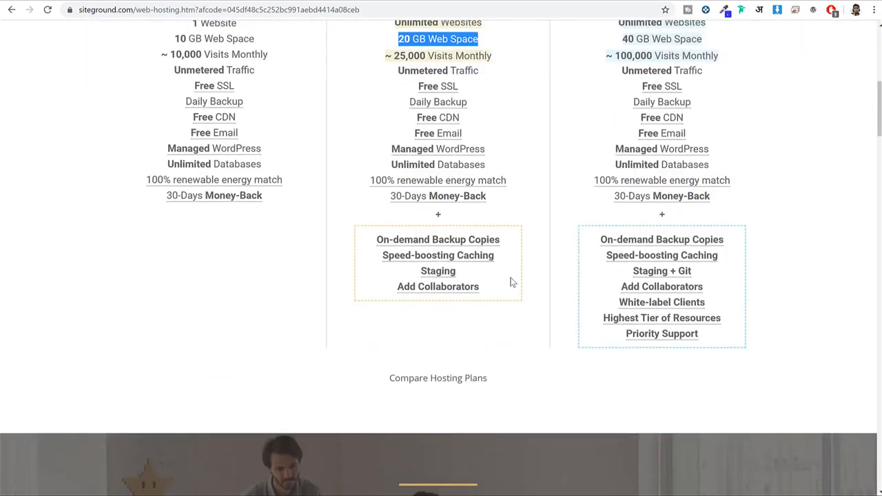
scroll(511, 282, down, 7)
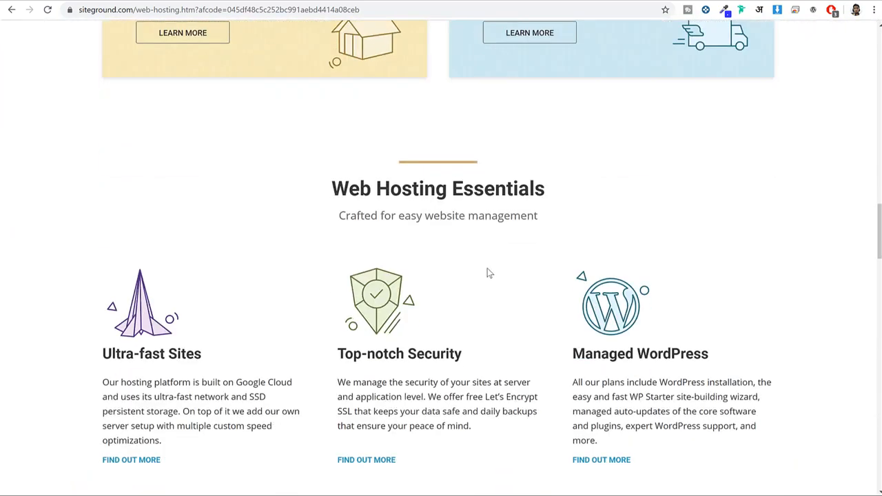
drag(332, 178, 550, 195)
click(550, 192)
scroll(549, 193, down, 3)
drag(97, 189, 219, 187)
click(131, 292)
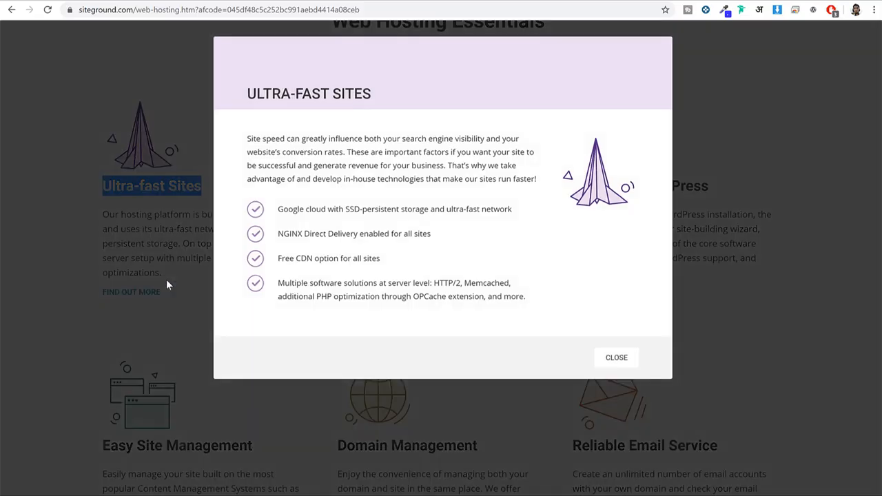
click(282, 205)
drag(283, 205, 521, 218)
click(521, 219)
drag(282, 235, 304, 235)
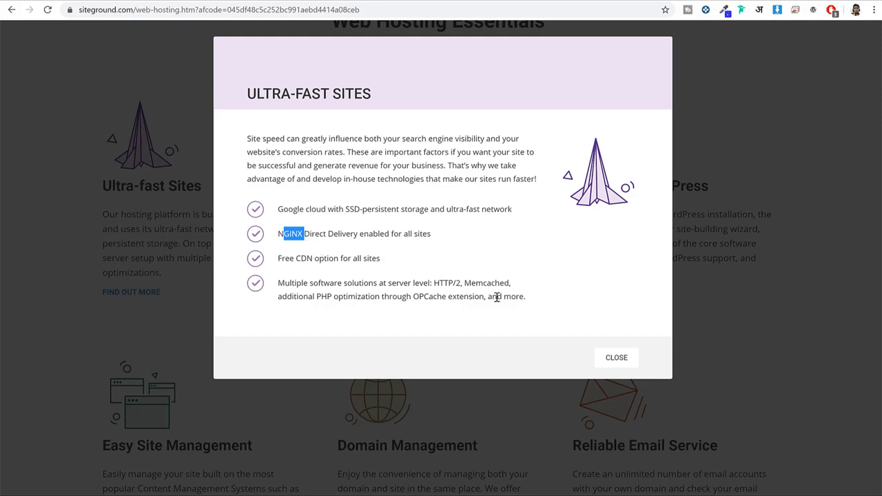
click(609, 358)
scroll(601, 370, up, 15)
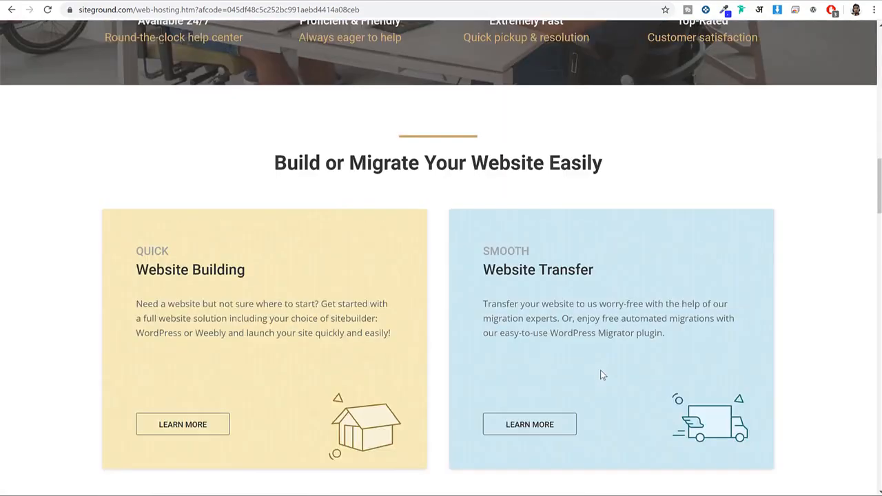
scroll(602, 372, up, 1)
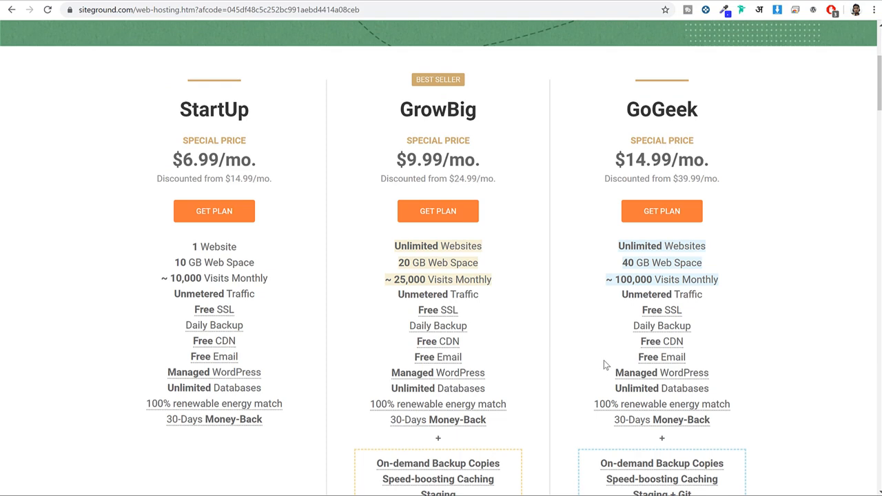
drag(482, 267, 395, 262)
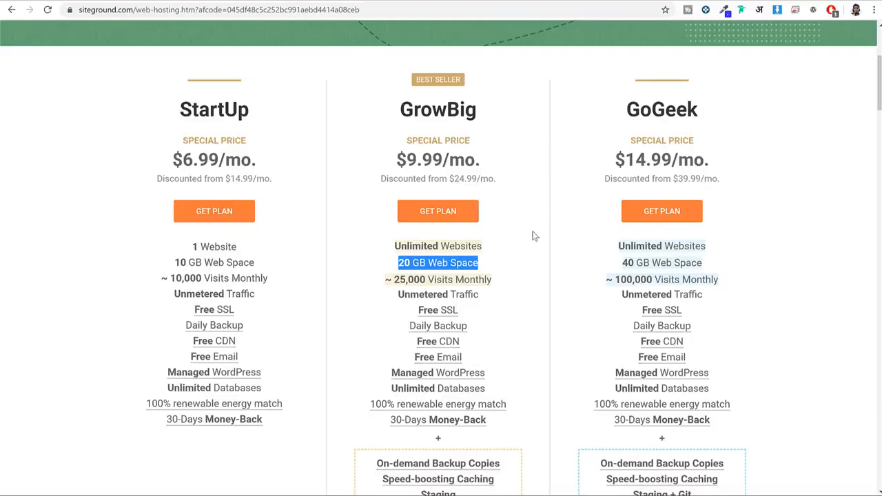
click(499, 264)
drag(482, 263, 396, 263)
click(543, 119)
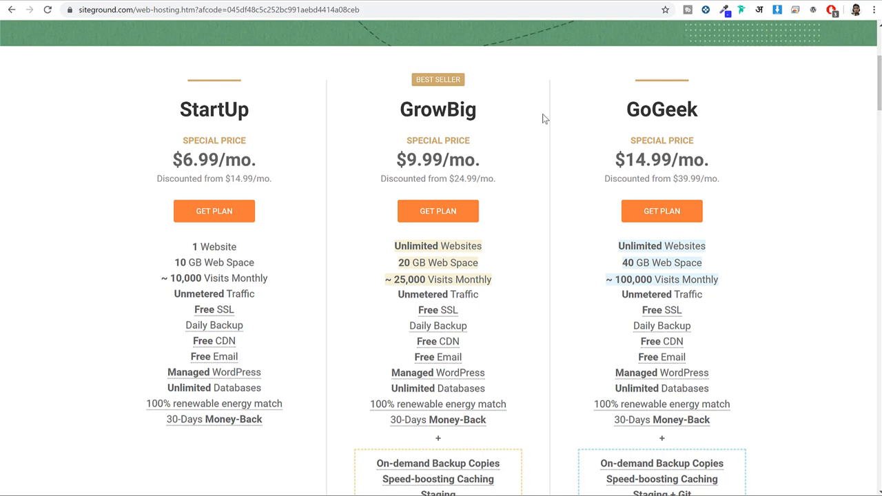
scroll(534, 228, down, 2)
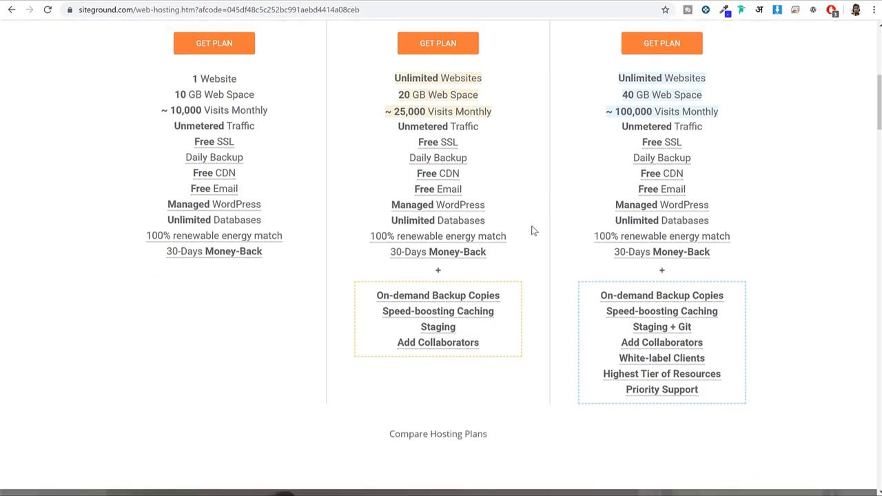
drag(268, 112, 168, 114)
scroll(434, 177, up, 4)
scroll(541, 200, down, 1)
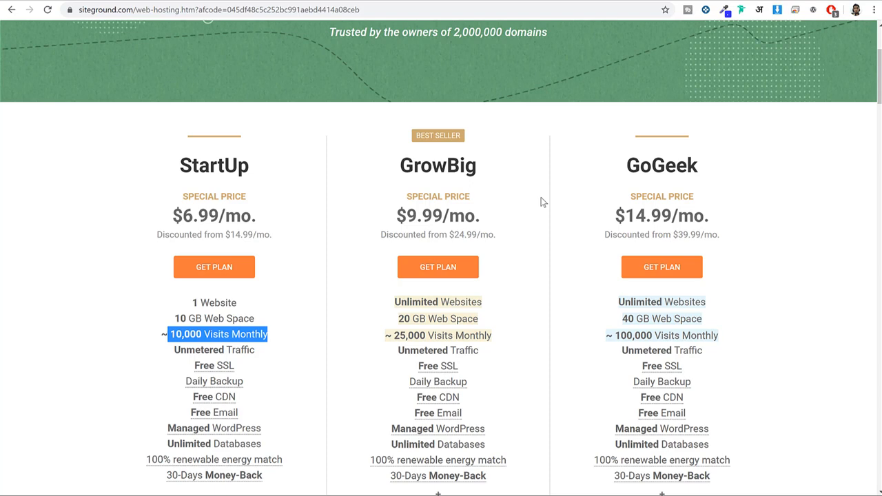
click(255, 345)
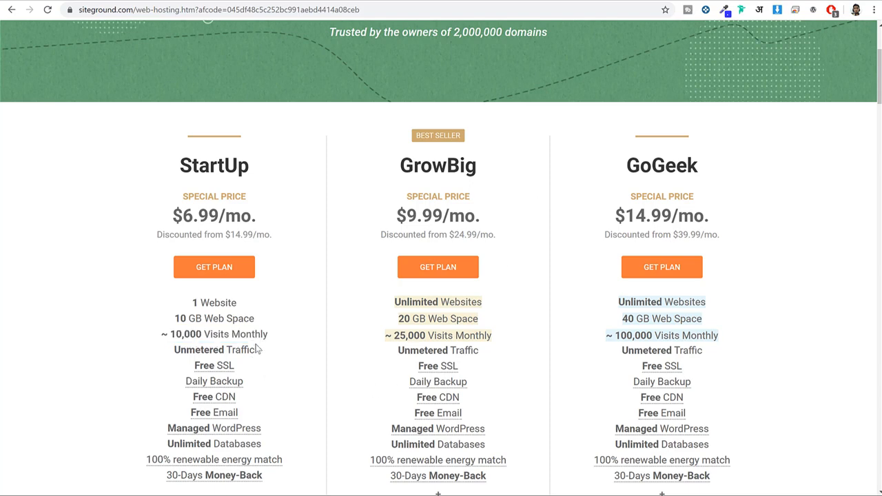
drag(268, 335, 170, 334)
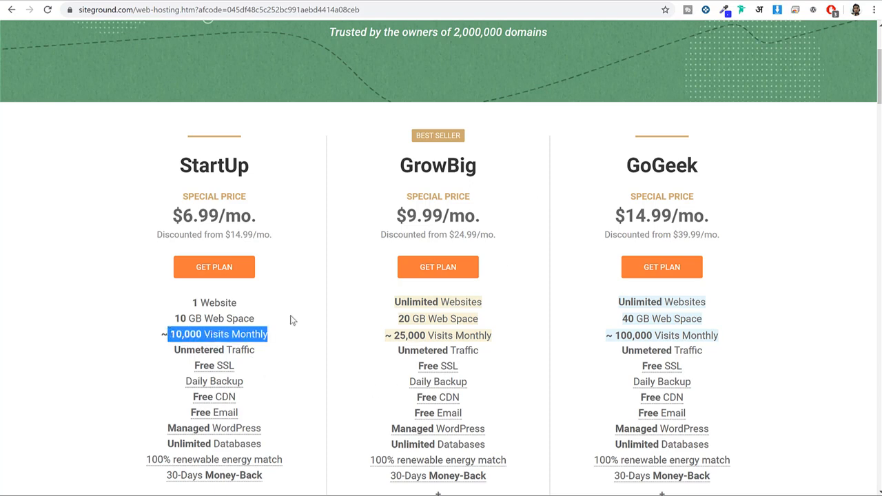
drag(367, 336, 427, 336)
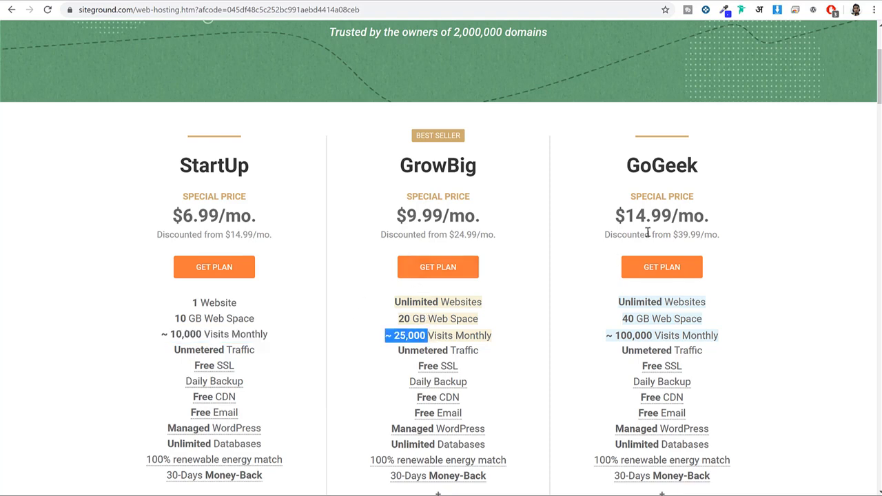
drag(661, 335, 591, 334)
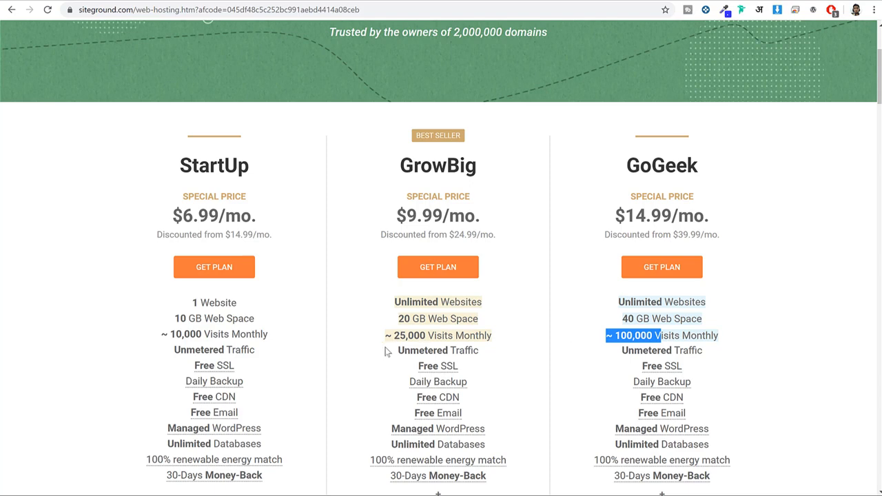
double_click(402, 167)
click(496, 267)
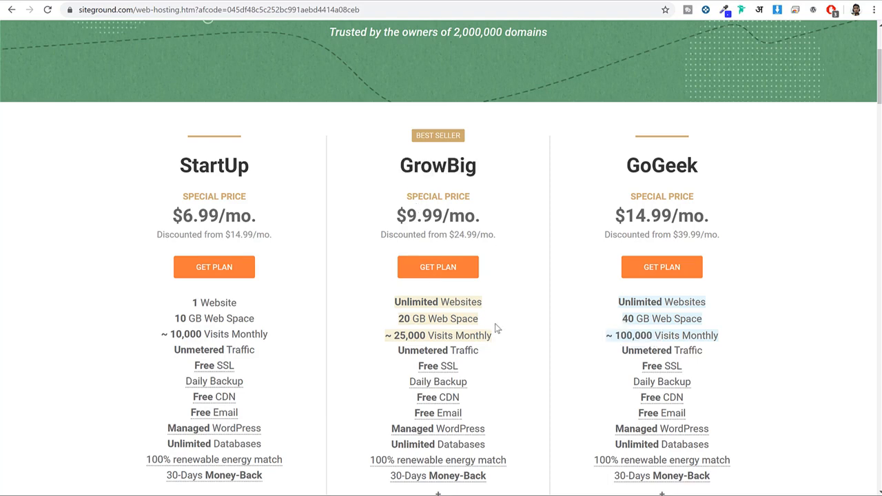
drag(500, 336, 374, 334)
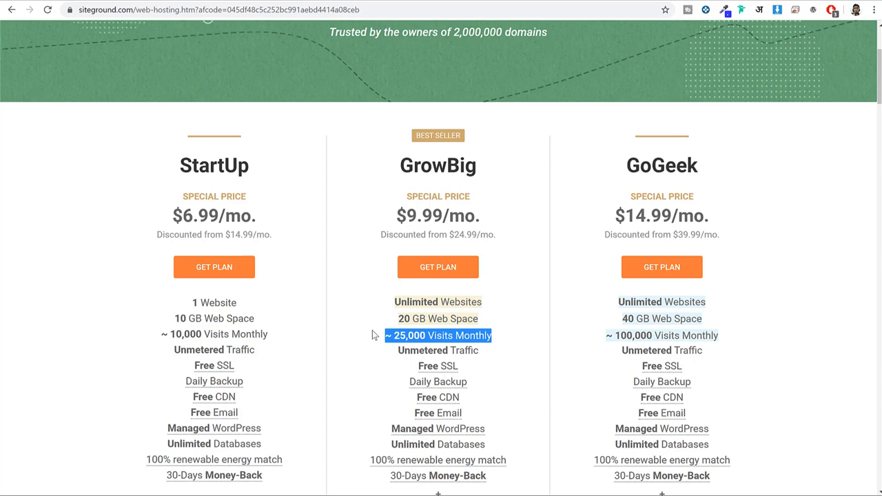
scroll(541, 267, down, 2)
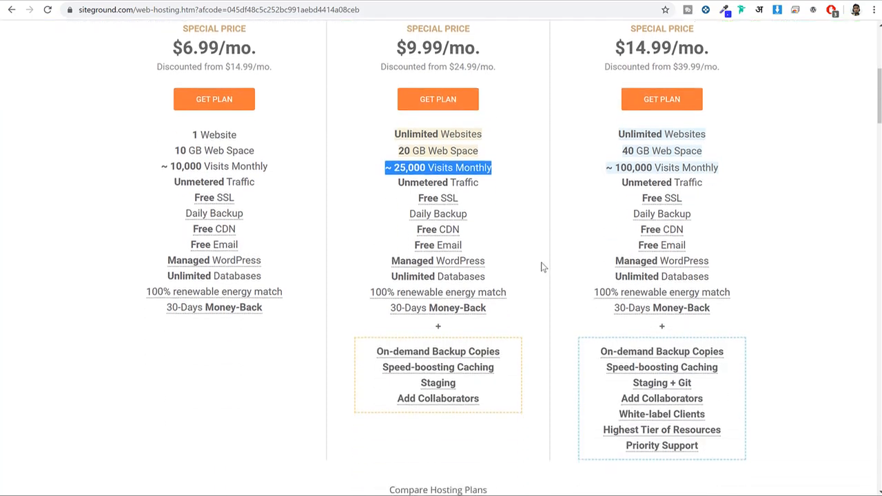
drag(404, 182, 497, 180)
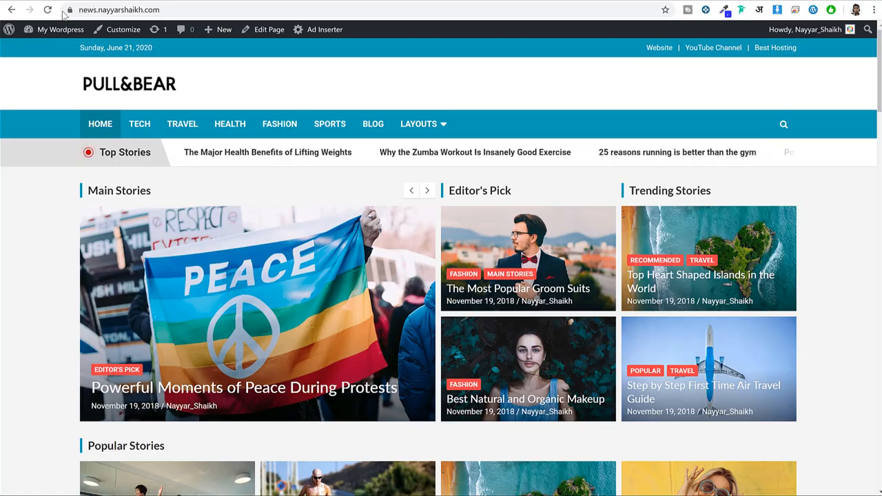
click(70, 10)
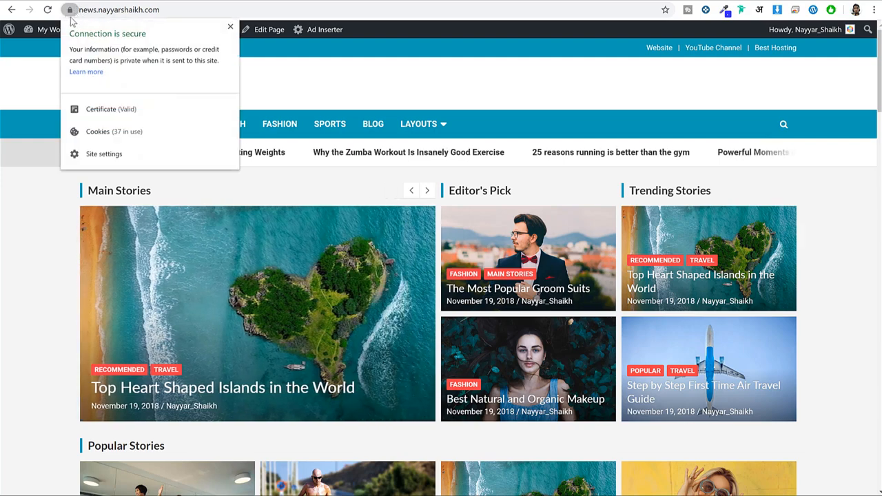
click(230, 29)
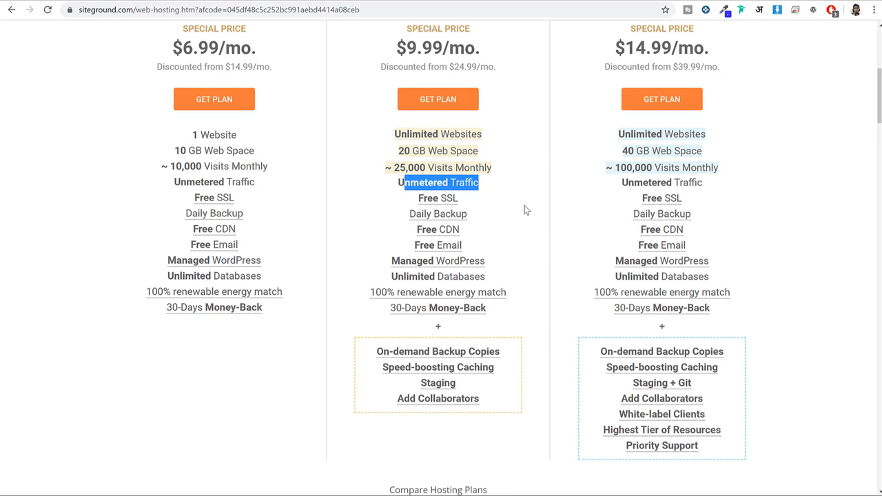
drag(410, 213, 531, 232)
scroll(526, 252, up, 2)
scroll(524, 252, down, 2)
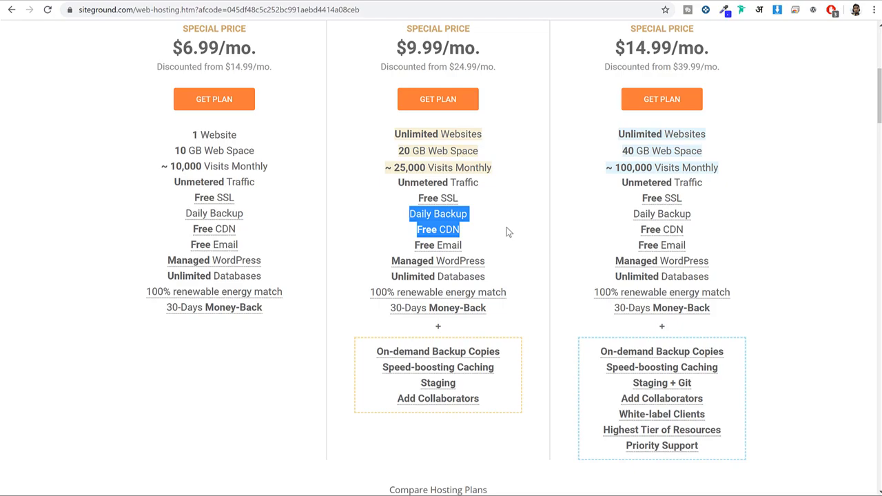
click(518, 230)
scroll(535, 263, down, 5)
scroll(535, 263, down, 10)
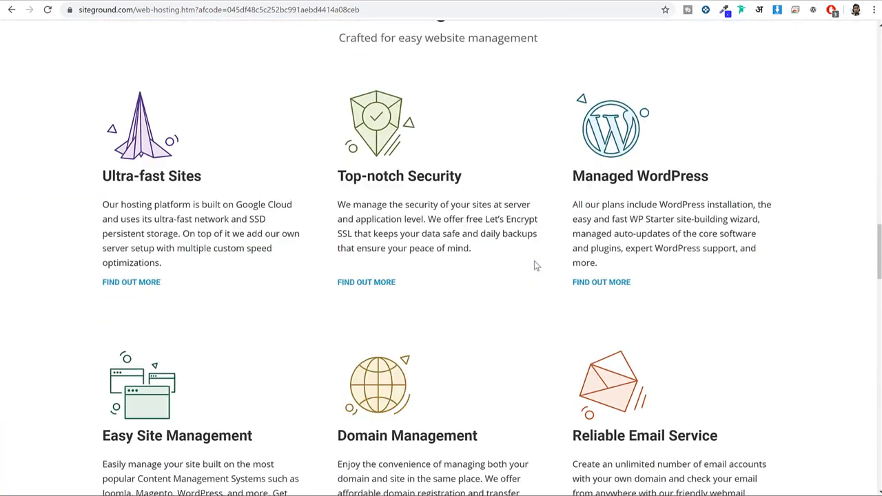
scroll(534, 261, up, 3)
scroll(535, 257, up, 1)
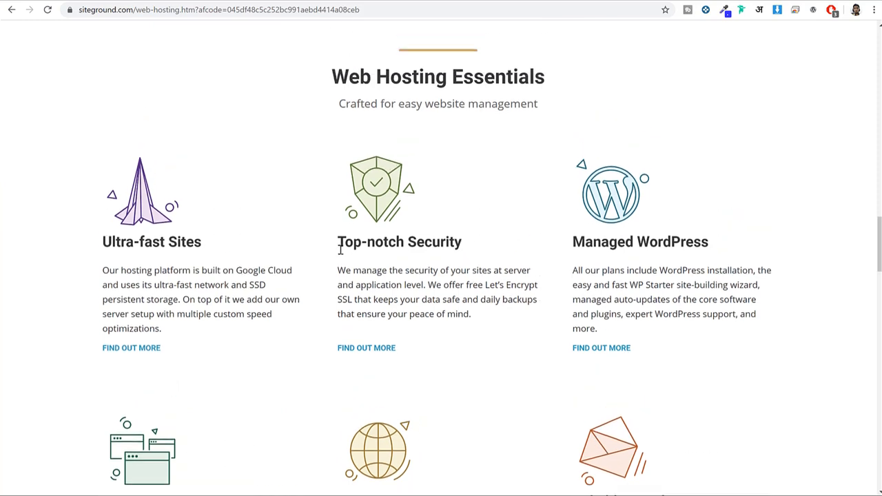
drag(337, 242, 491, 247)
click(491, 246)
click(393, 350)
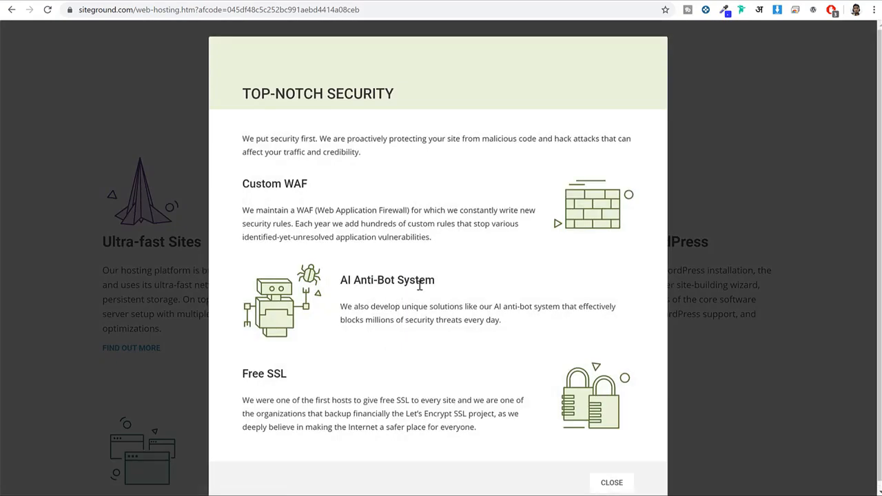
drag(444, 279, 338, 277)
click(362, 279)
drag(282, 184, 323, 188)
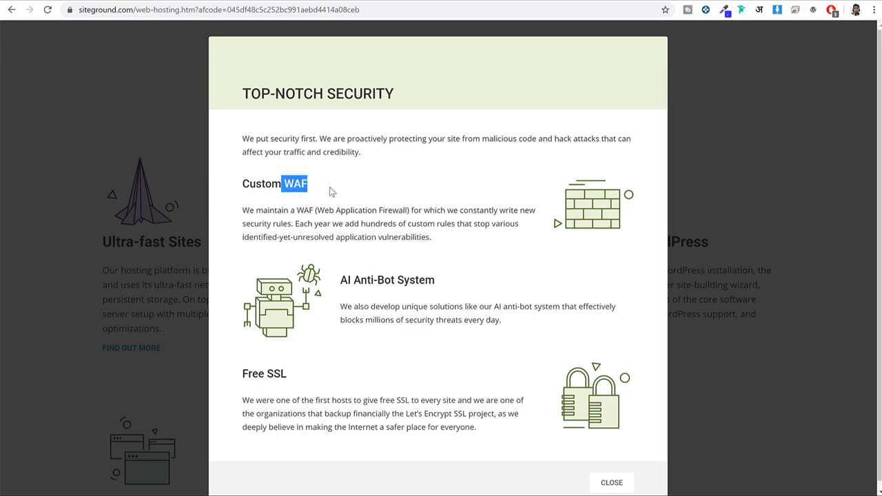
click(743, 199)
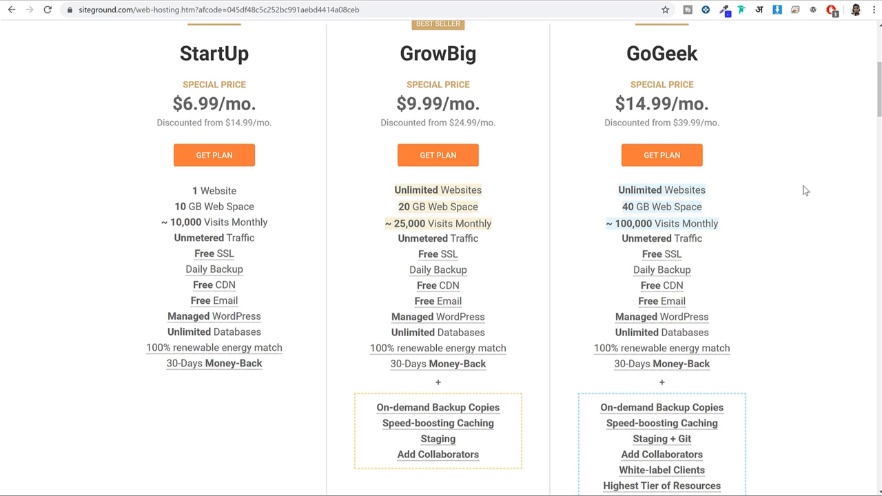
- Read the plan feature tooltips and point out GrowBig's Free Email feature
scroll(585, 245, down, 2)
mouse_move(420, 160)
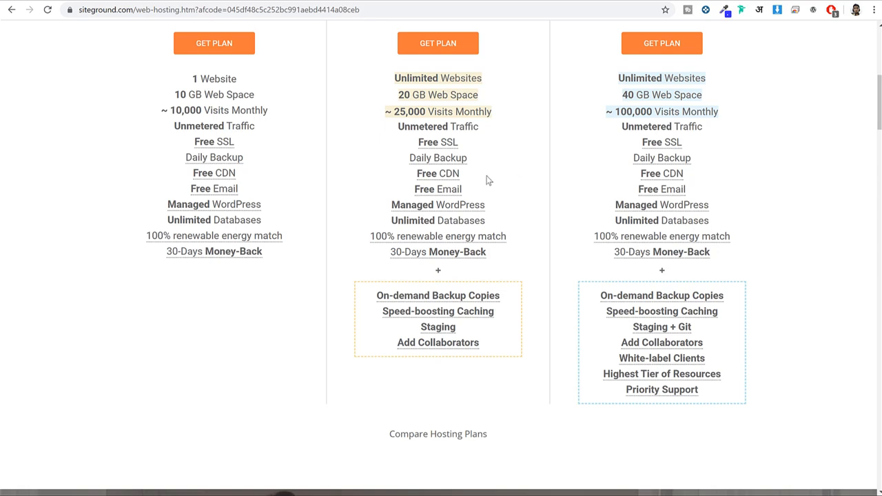
triple_click(421, 188)
click(404, 191)
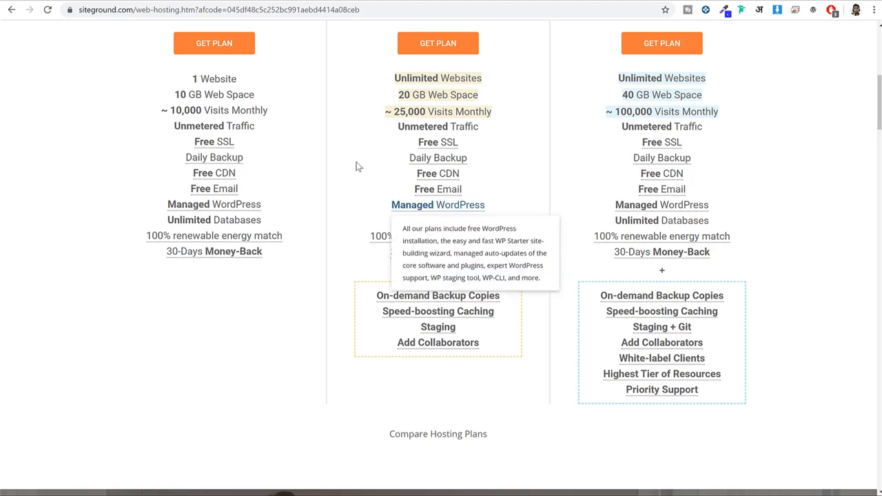
- Compare the StartUp and GrowBig plan names, then choose GET PLAN for StartUp
scroll(417, 253, down, 2)
scroll(418, 255, up, 2)
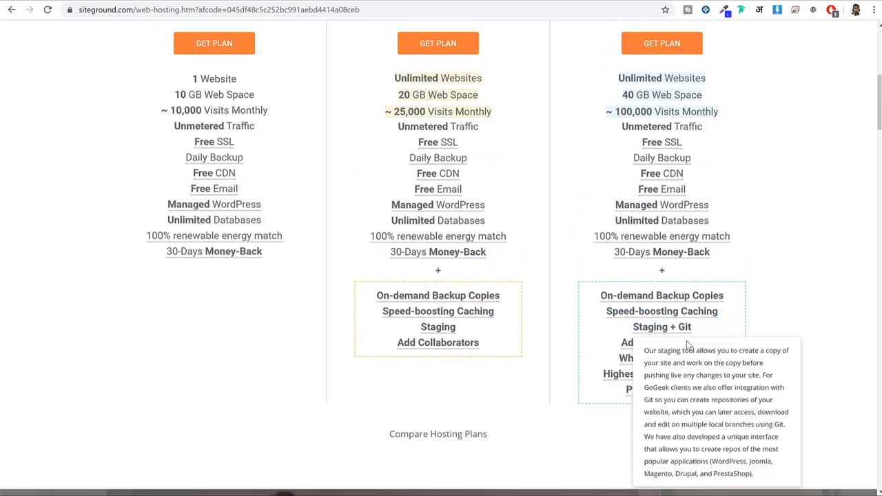
scroll(726, 322, up, 3)
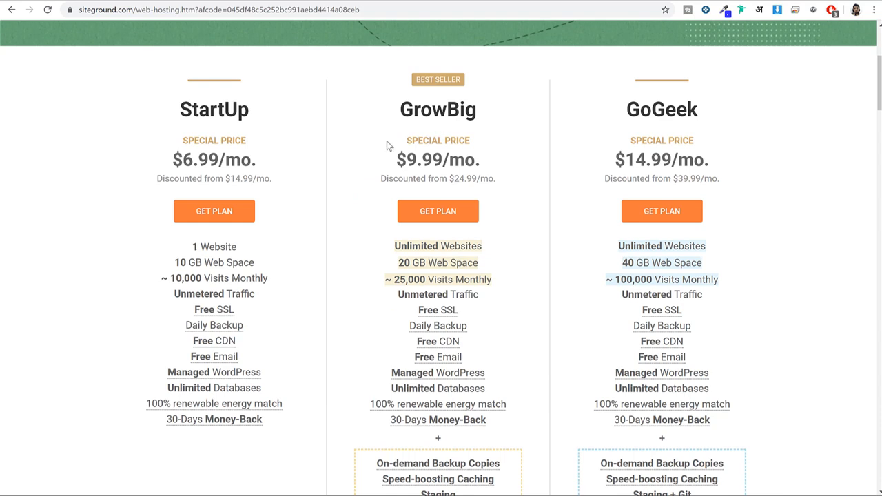
drag(177, 109, 253, 102)
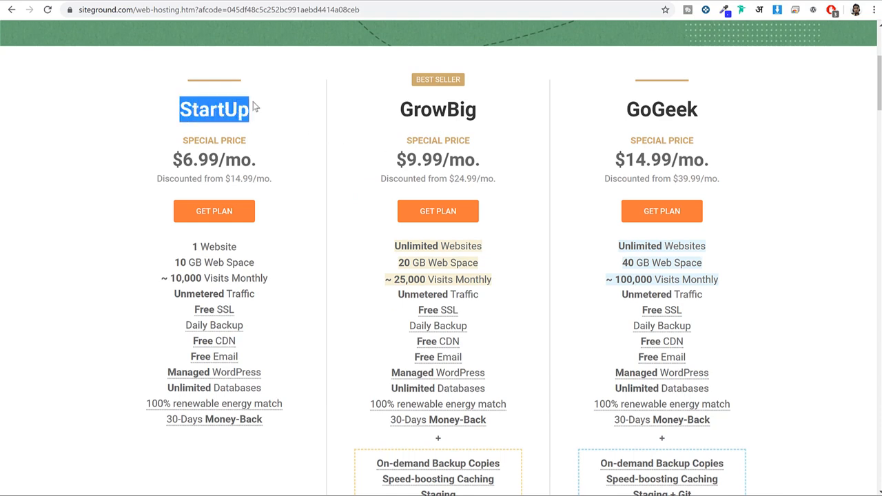
click(253, 101)
drag(398, 115, 484, 108)
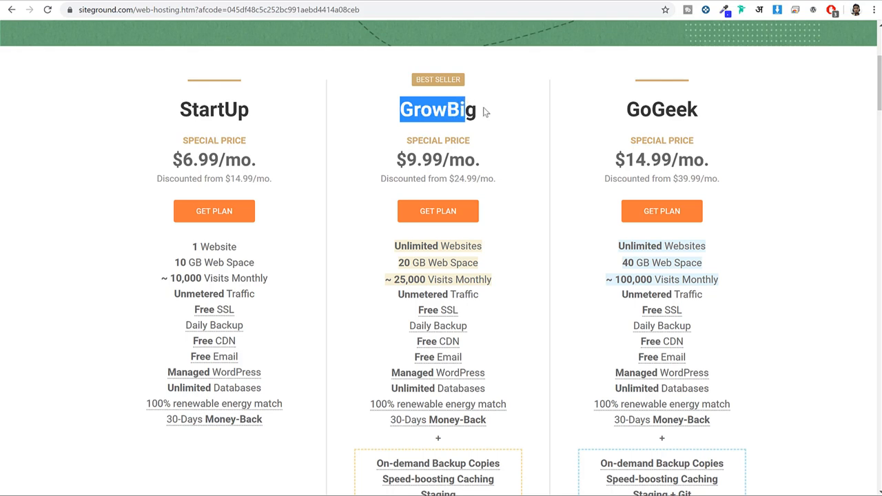
click(484, 108)
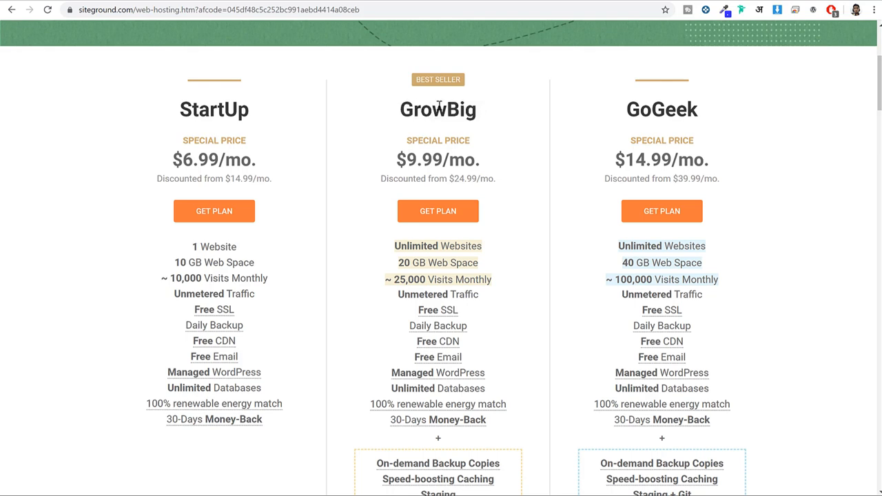
click(219, 218)
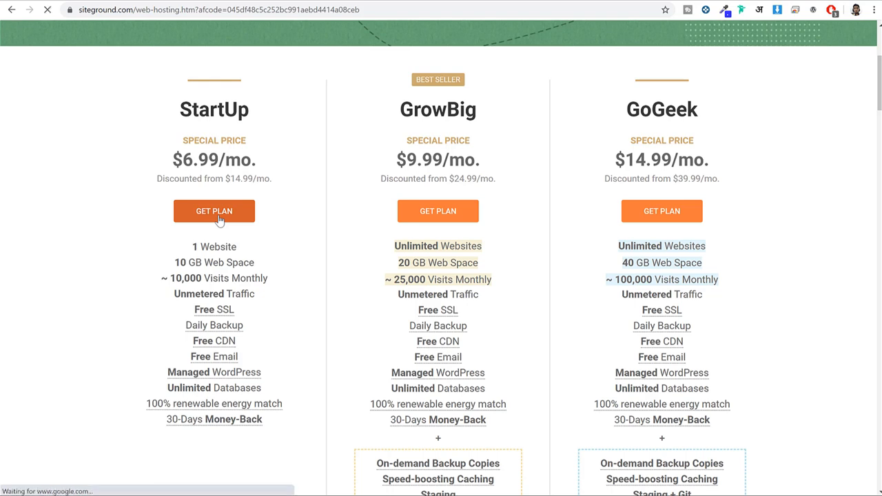
- Enter 'nayyarshaikh' in the new domain name field
click(459, 220)
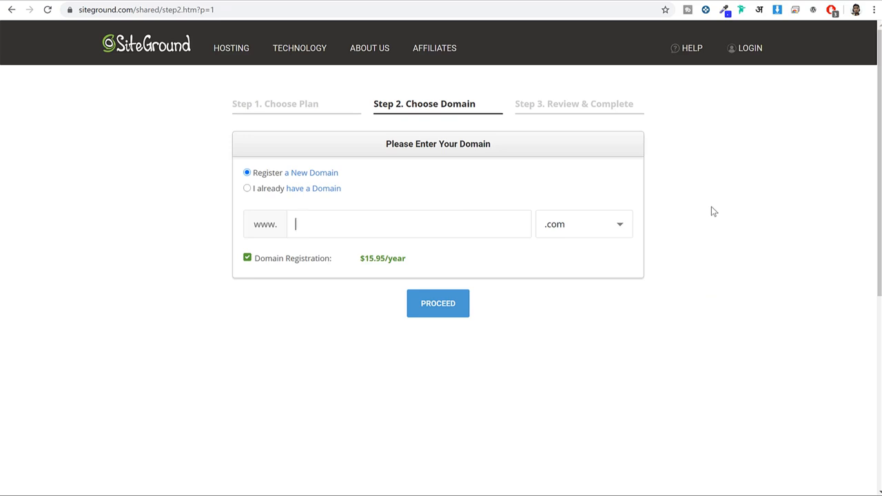
text(nayyarshaikh)
drag(417, 223, 267, 222)
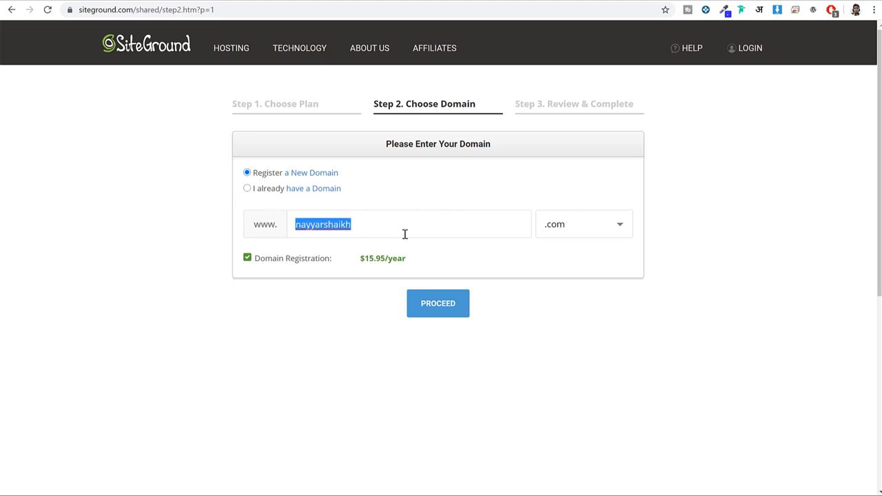
click(383, 223)
drag(406, 223, 289, 225)
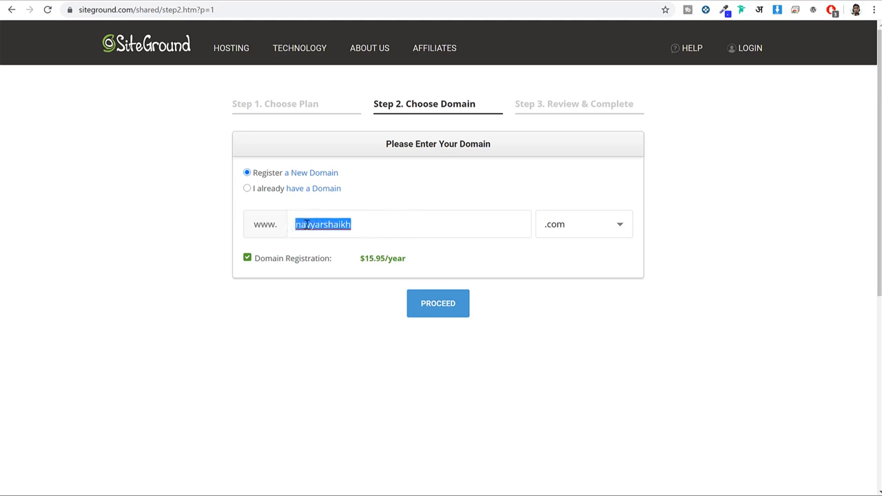
- Look through the popular, country-specific and generic domain extensions list, then close it
click(573, 231)
scroll(457, 262, down, 1)
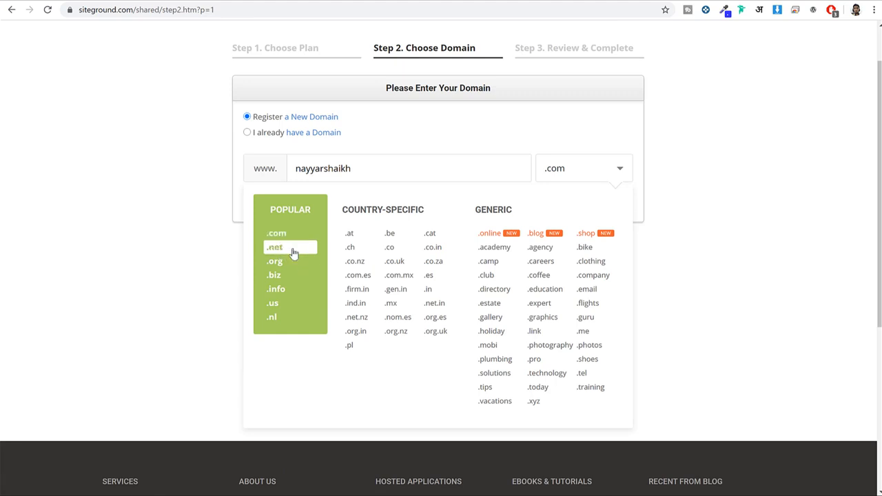
drag(325, 212, 426, 216)
click(434, 215)
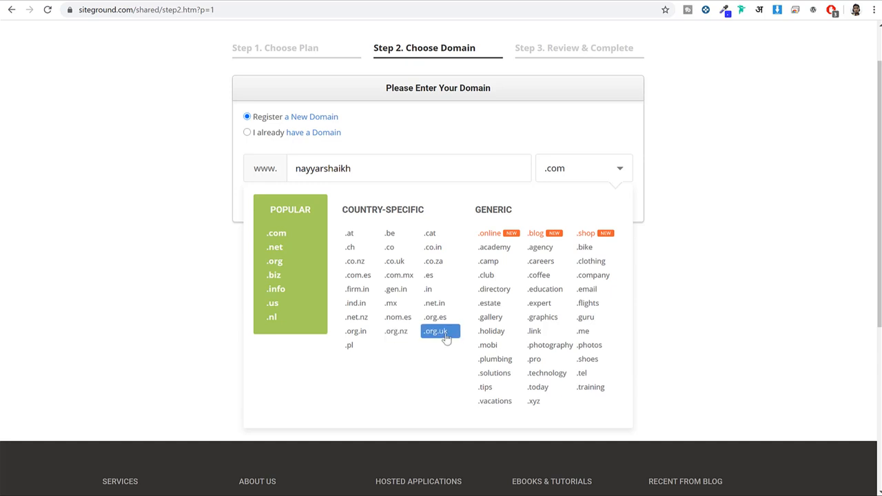
drag(447, 221, 341, 217)
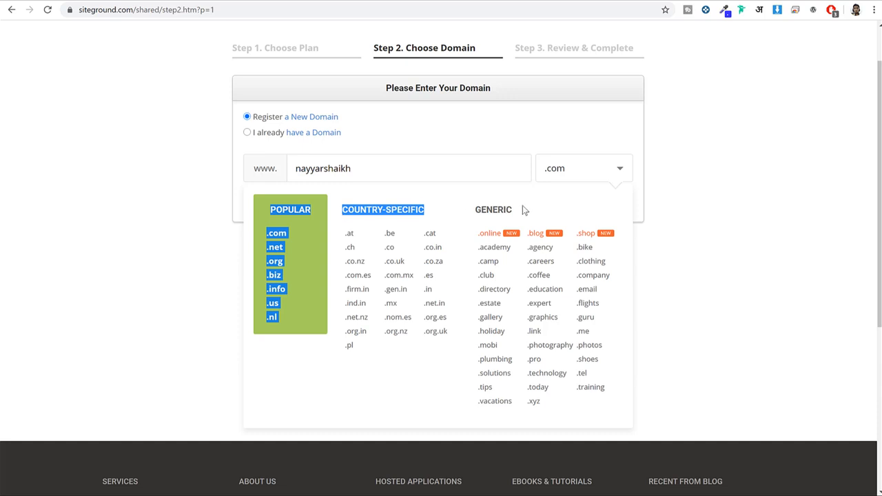
drag(522, 208, 480, 212)
click(481, 212)
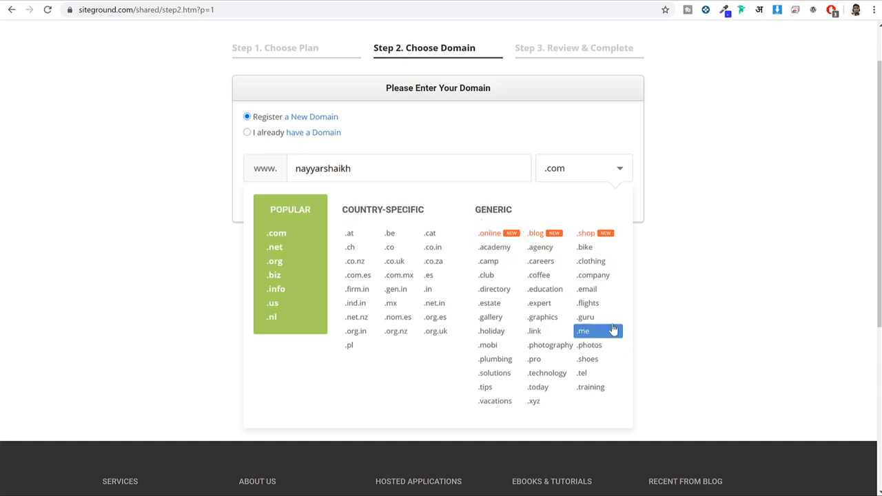
click(662, 233)
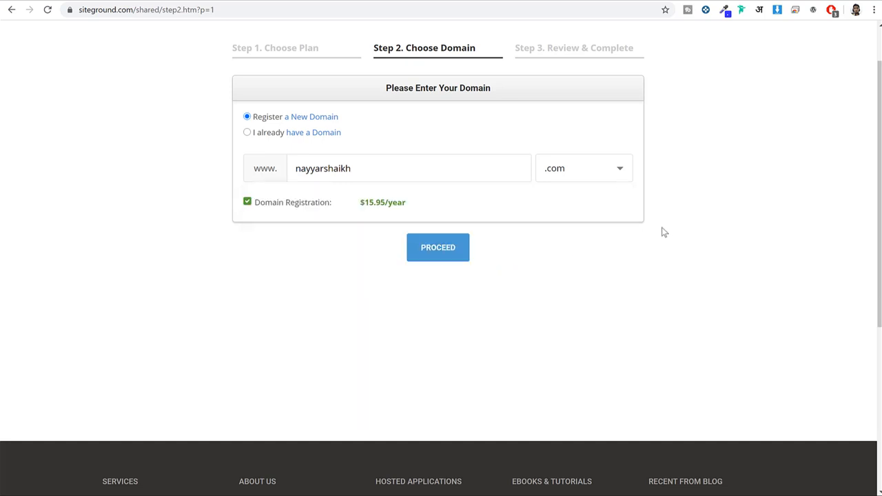
- Switch to 'I already have a Domain' with nayyarshaikh.com entered
double_click(337, 167)
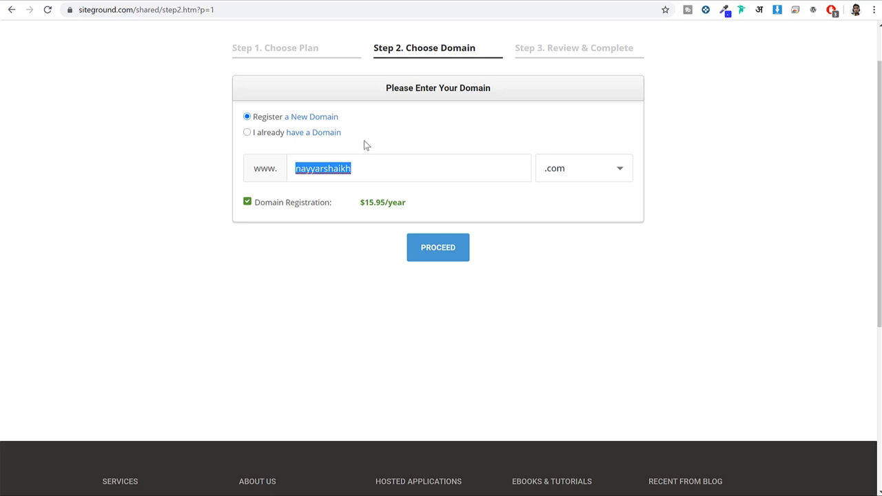
click(256, 137)
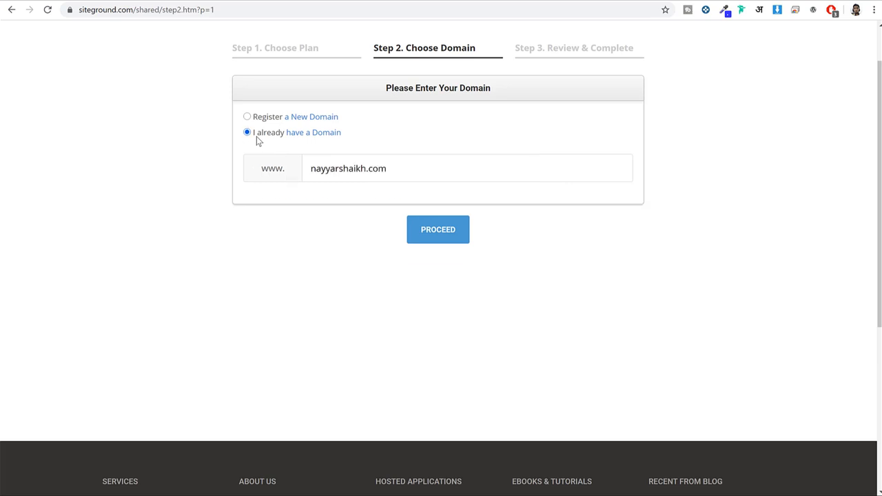
drag(407, 173, 283, 180)
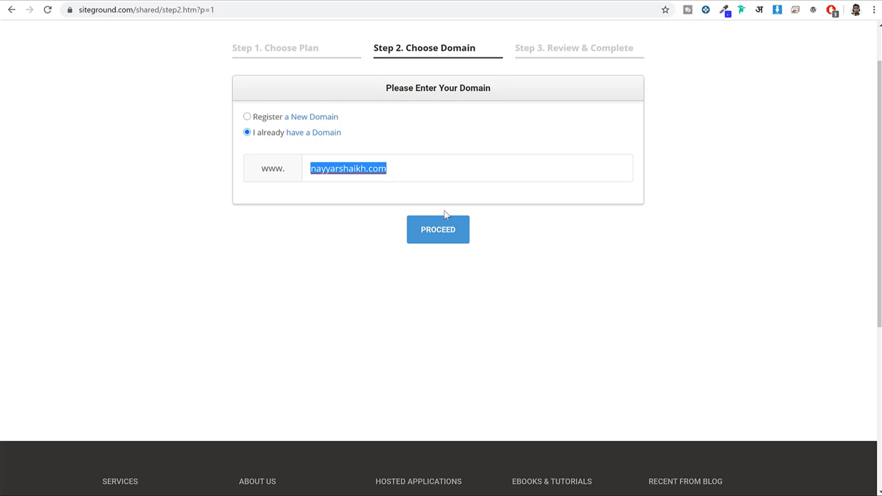
click(454, 239)
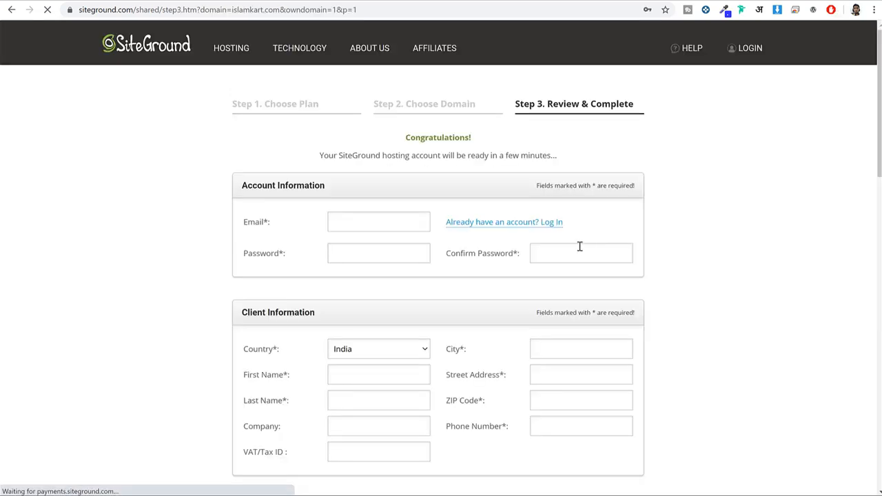
scroll(765, 233, down, 2)
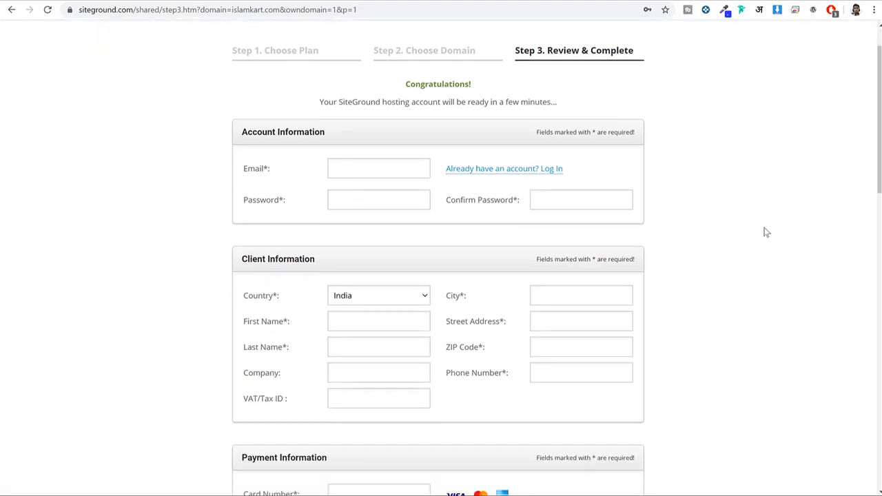
drag(348, 75, 243, 81)
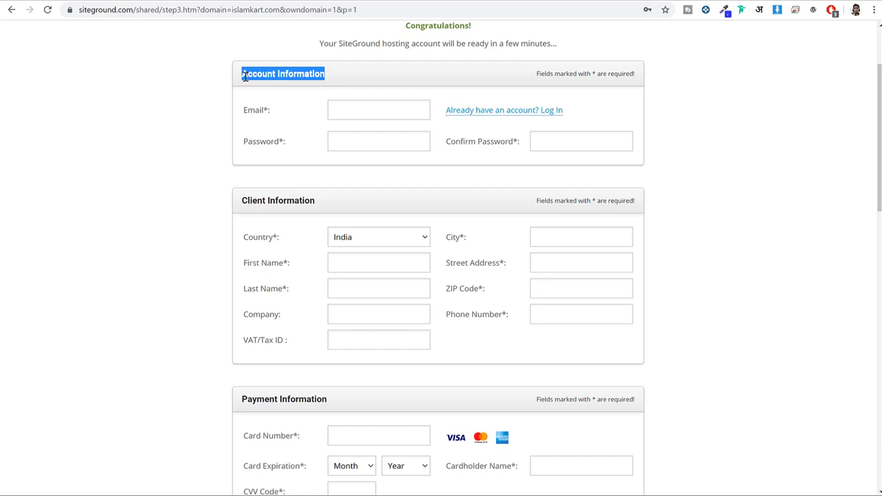
click(244, 76)
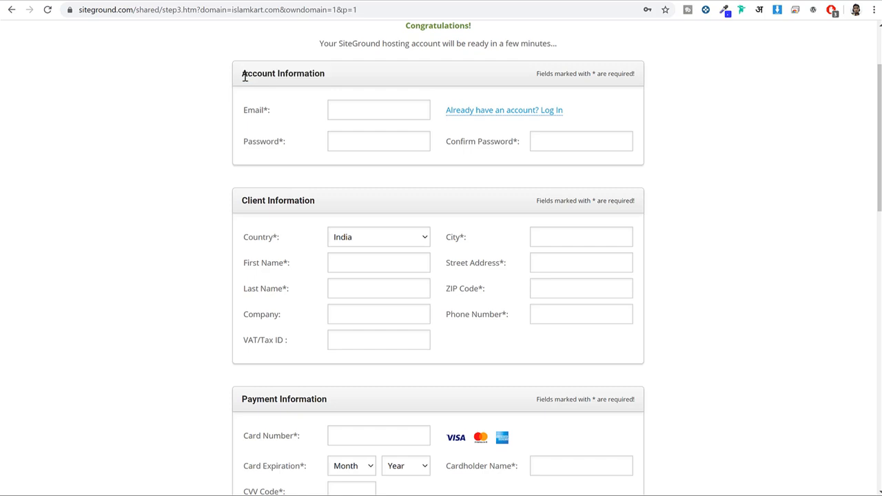
drag(278, 114, 239, 118)
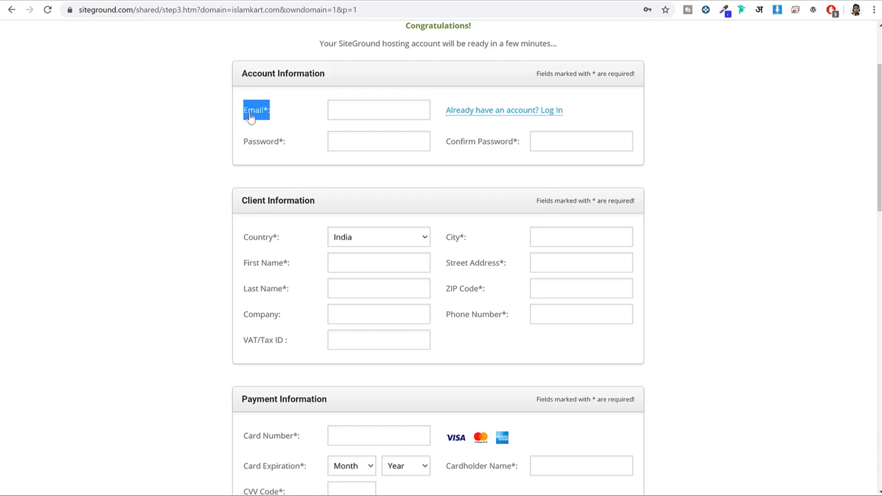
click(263, 147)
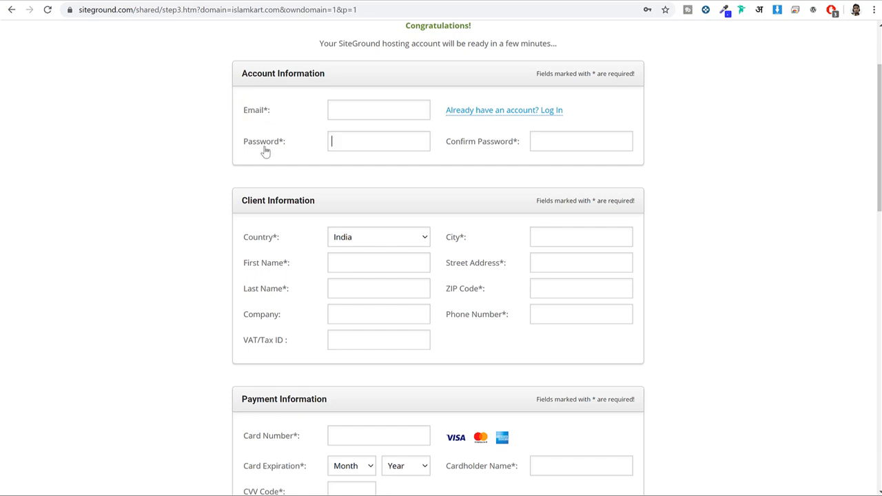
click(267, 162)
scroll(335, 169, down, 2)
triple_click(287, 84)
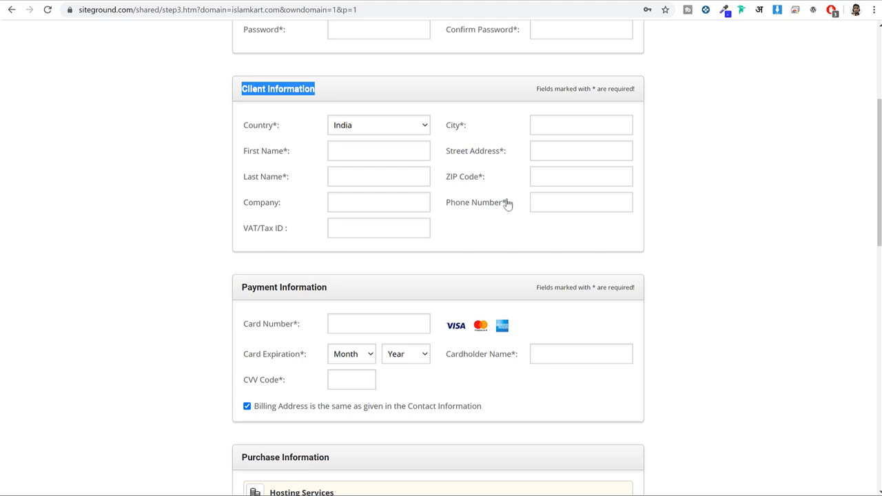
drag(244, 209, 298, 232)
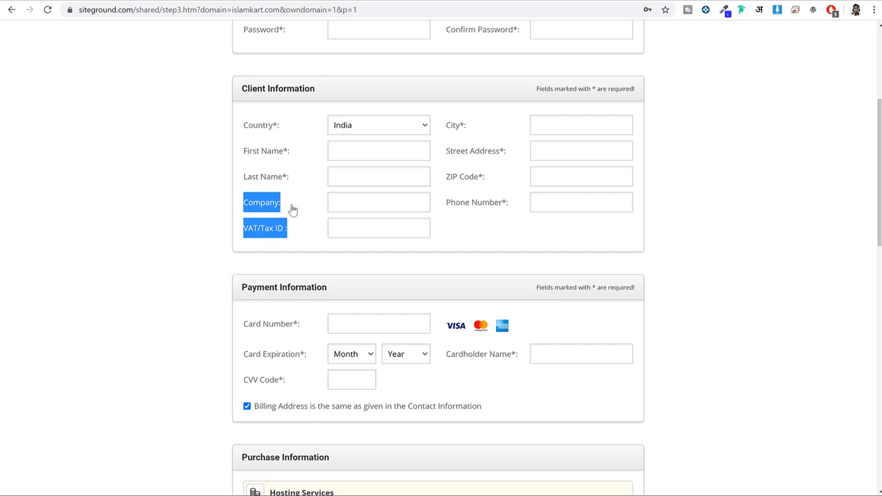
scroll(717, 200, down, 3)
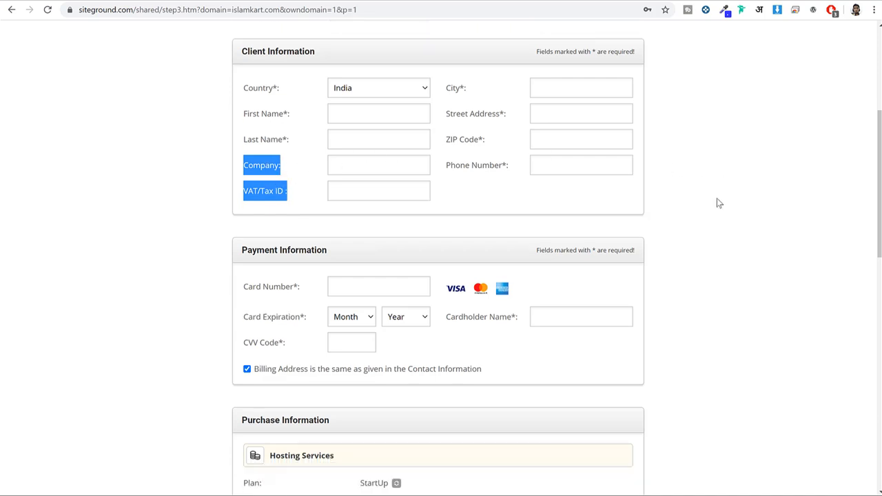
drag(336, 70, 227, 69)
click(244, 63)
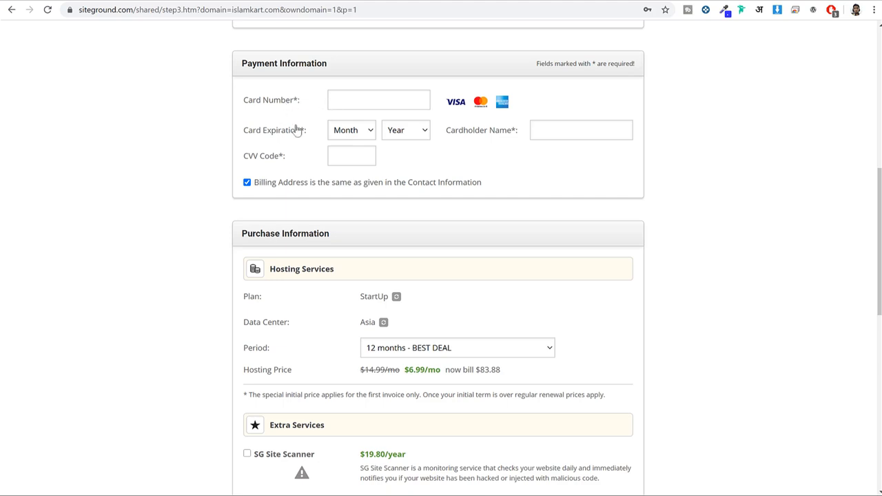
mouse_move(267, 161)
scroll(686, 197, down, 3)
drag(331, 66, 235, 65)
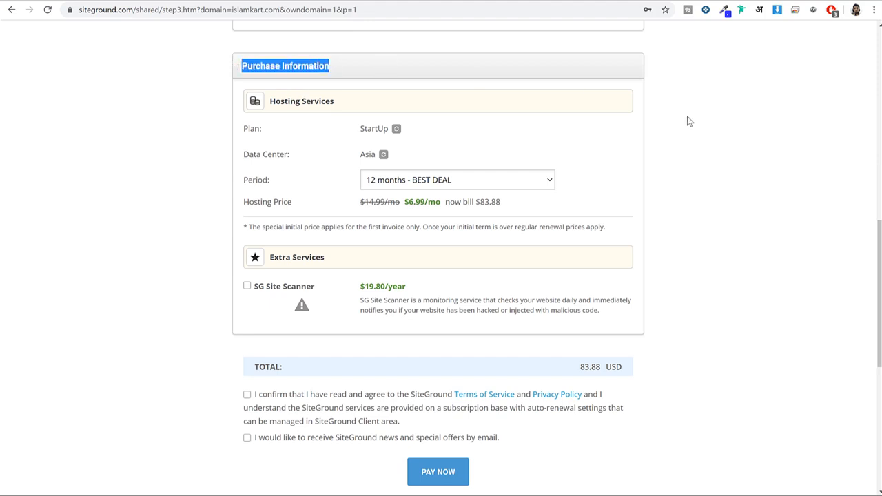
click(346, 69)
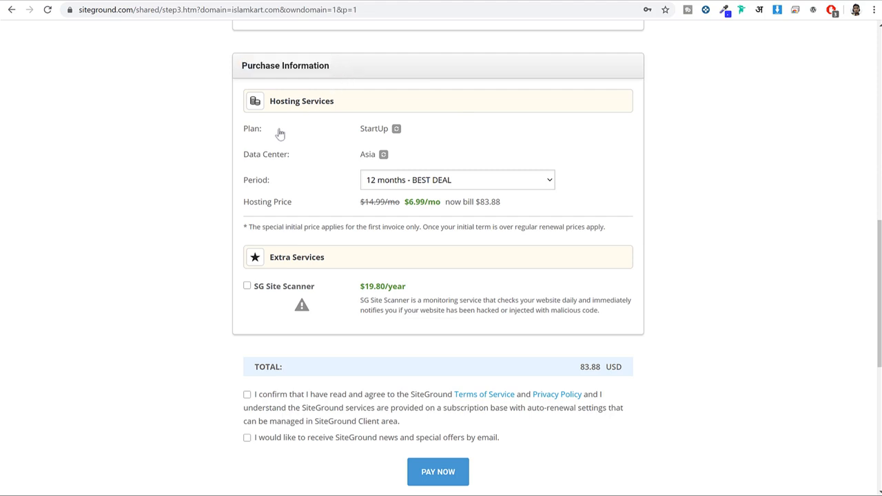
drag(275, 133, 244, 135)
drag(359, 134, 276, 133)
click(316, 135)
triple_click(249, 182)
click(270, 186)
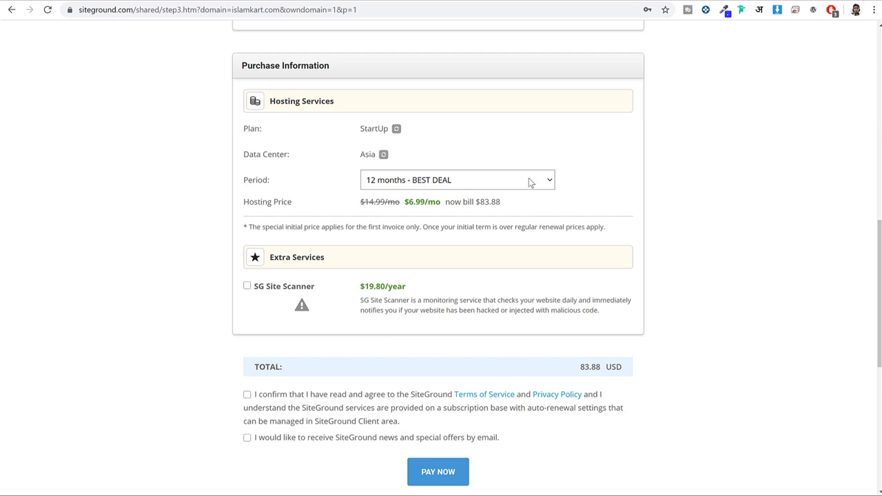
scroll(356, 339, down, 2)
- Agree to the terms of service and opt into SiteGround news emails, noting the 83.88 USD total
click(285, 284)
click(287, 332)
scroll(468, 395, up, 1)
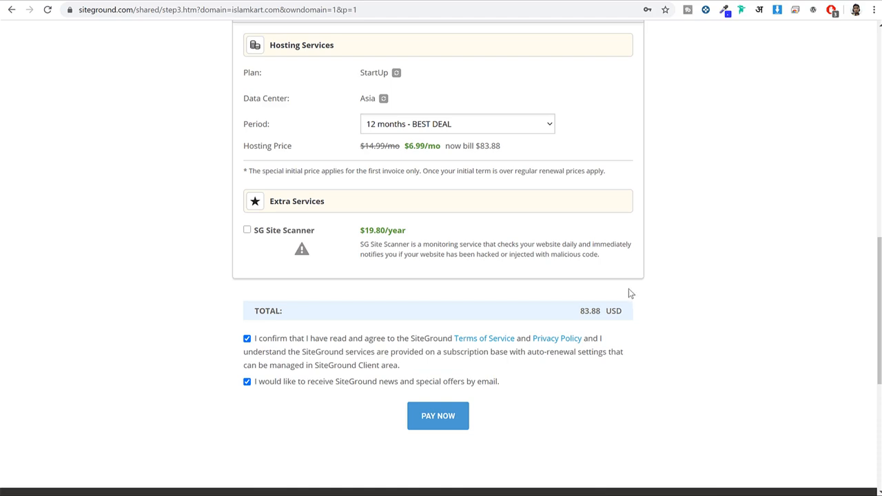
triple_click(602, 311)
click(601, 312)
- Change the plan to GrowBig Hosting Plan, raising the total to 119.88 USD
click(396, 73)
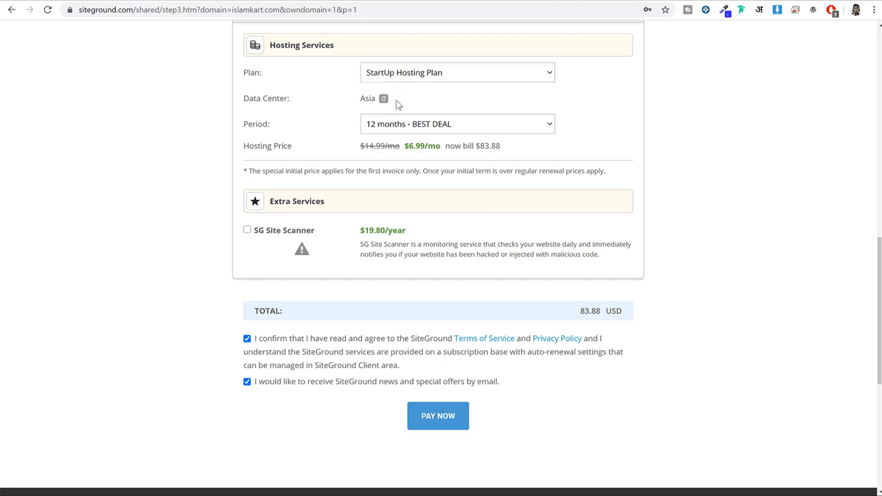
click(413, 73)
click(413, 95)
scroll(644, 377, down, 1)
scroll(644, 377, down, 1)
double_click(611, 252)
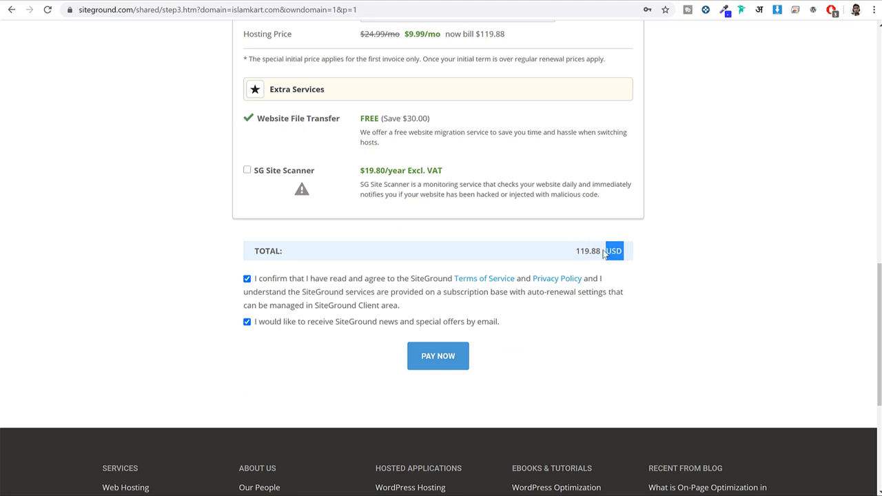
double_click(588, 251)
click(595, 252)
- Submit payment for the hosting order and go to my.siteground.com in a new tab
click(441, 365)
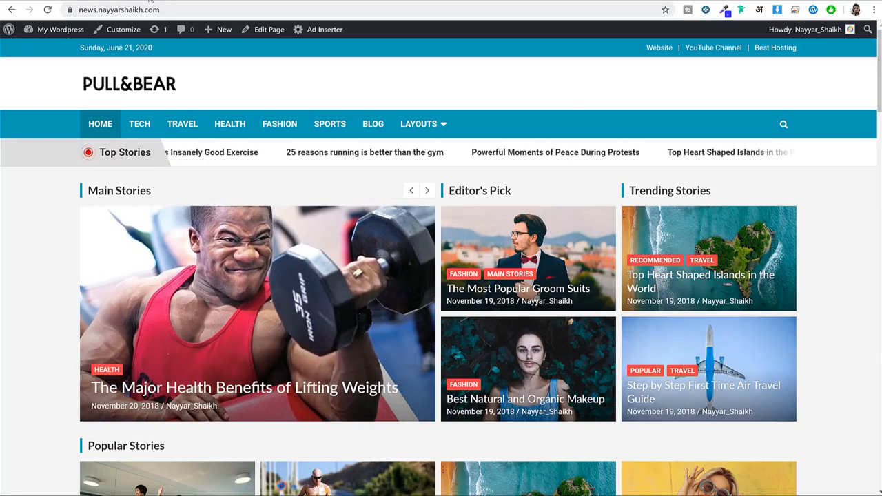
key(ctrl+t)
text(my)
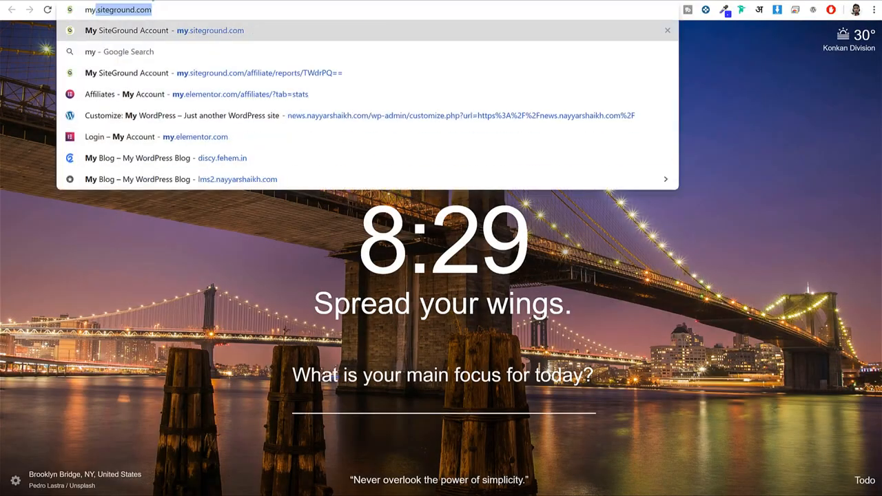
key(Return)
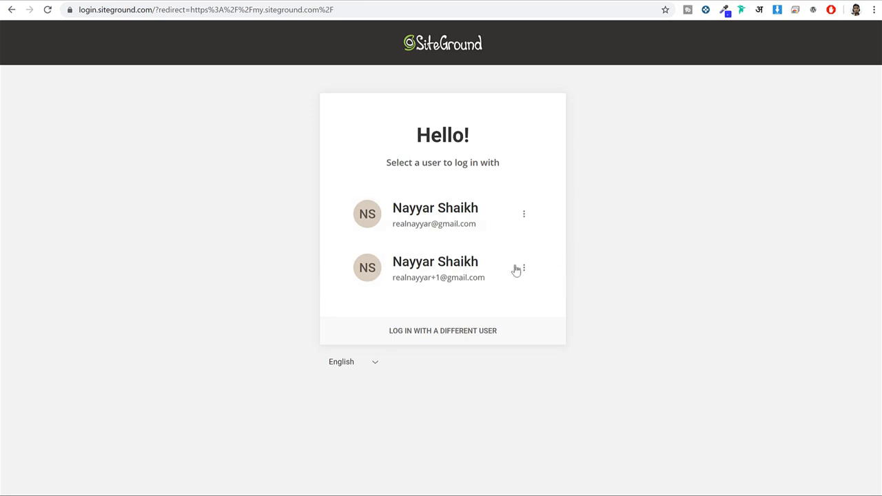
- Log in with the second saved user and its saved account password
click(419, 281)
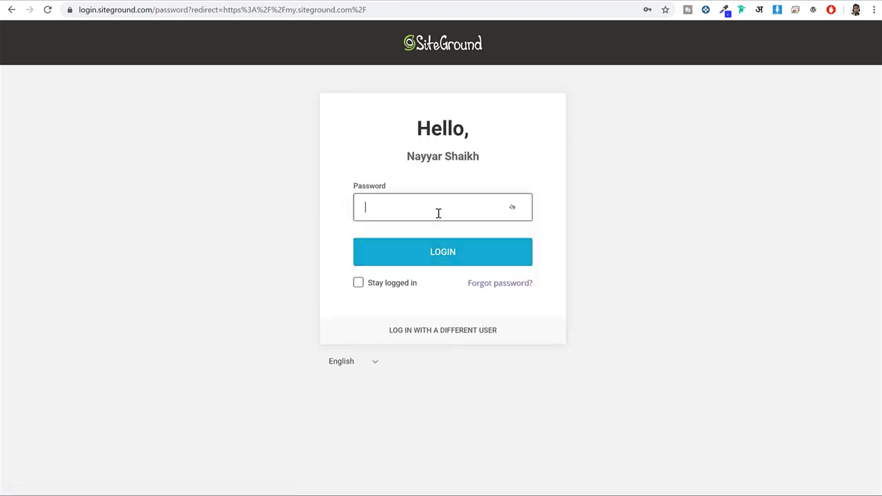
click(438, 213)
click(428, 306)
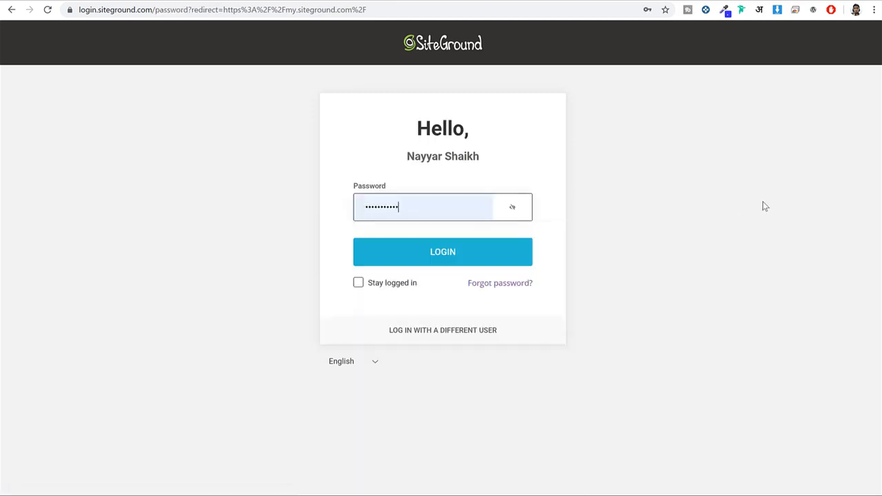
click(500, 251)
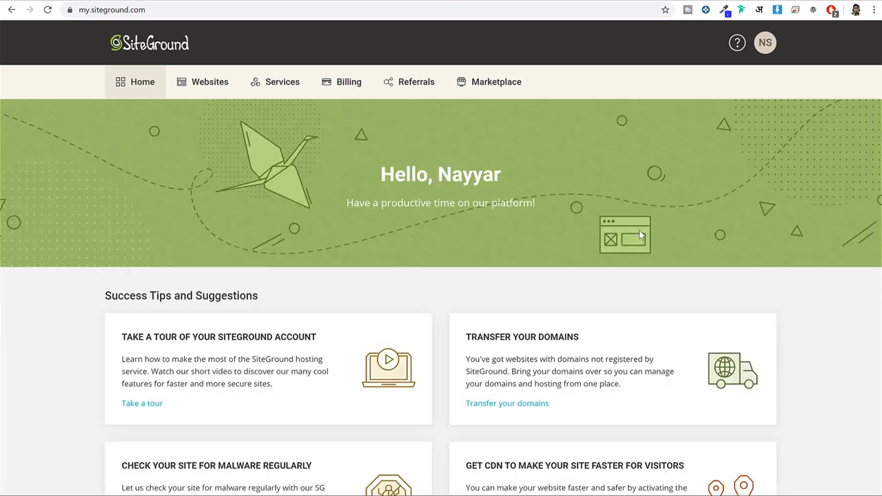
- Glance at the Websites list, then find the GoGeek Plan under Services' My Hosting Plans
scroll(641, 241, down, 5)
click(193, 90)
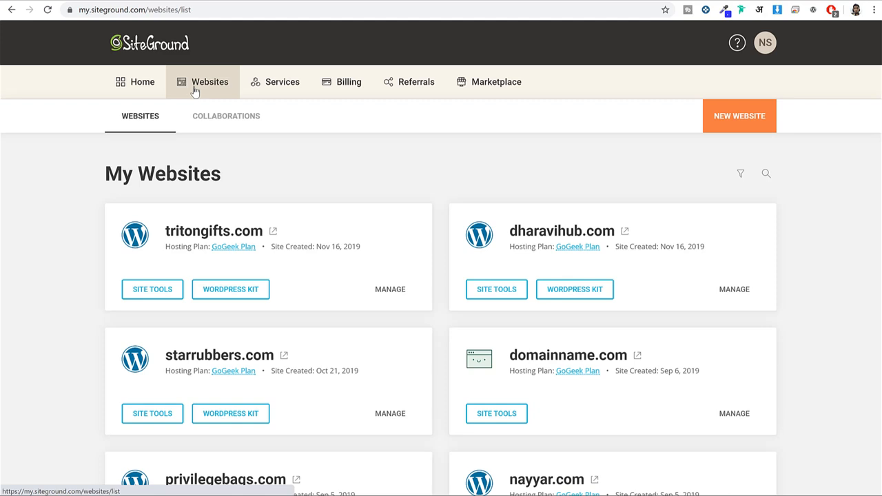
click(290, 92)
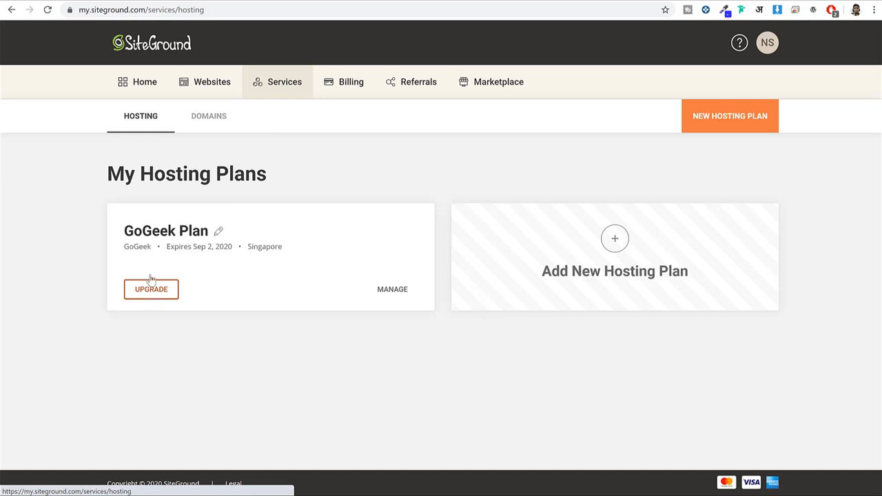
drag(209, 231, 126, 231)
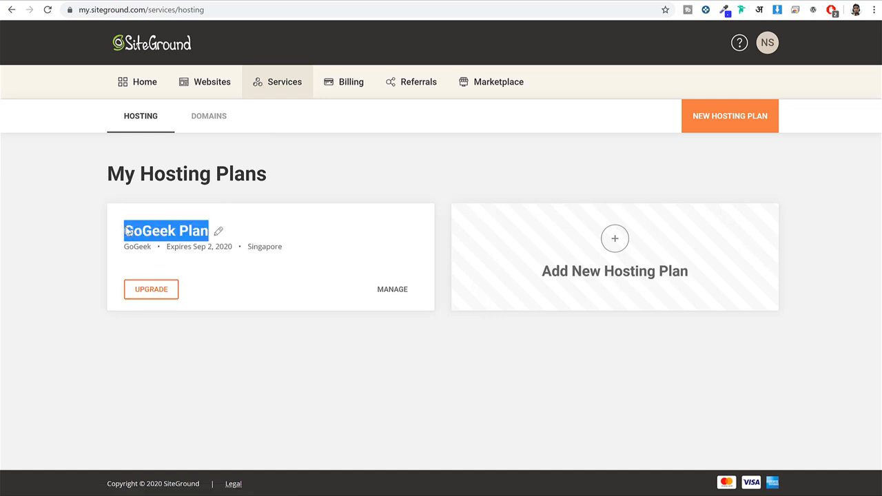
click(128, 229)
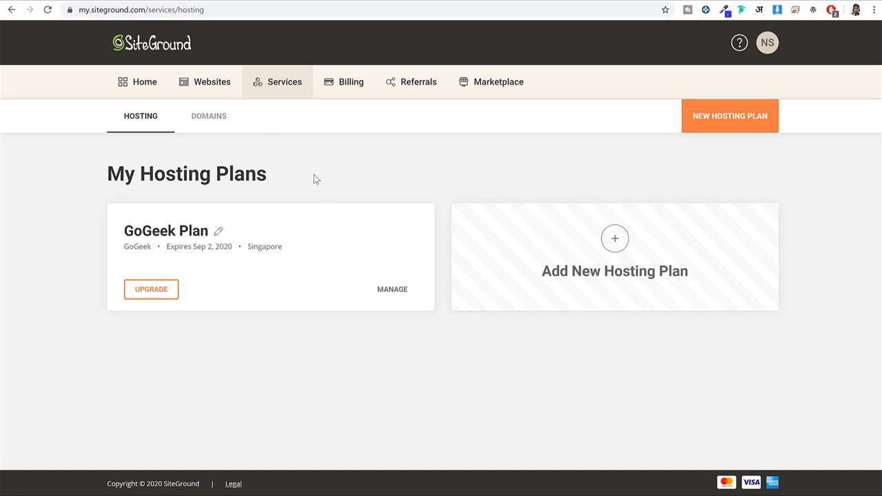
- Return to the Websites list, find the nayyarshaikh.com card and open its Site Tools
click(199, 84)
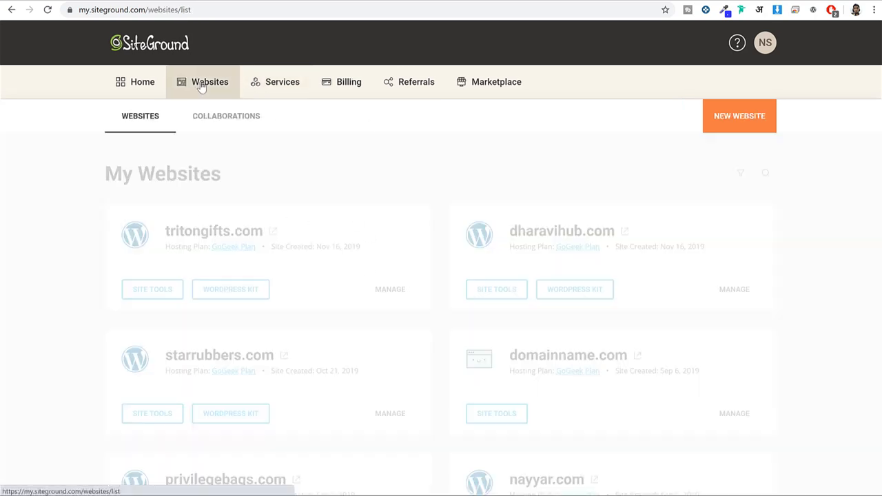
scroll(801, 254, down, 2)
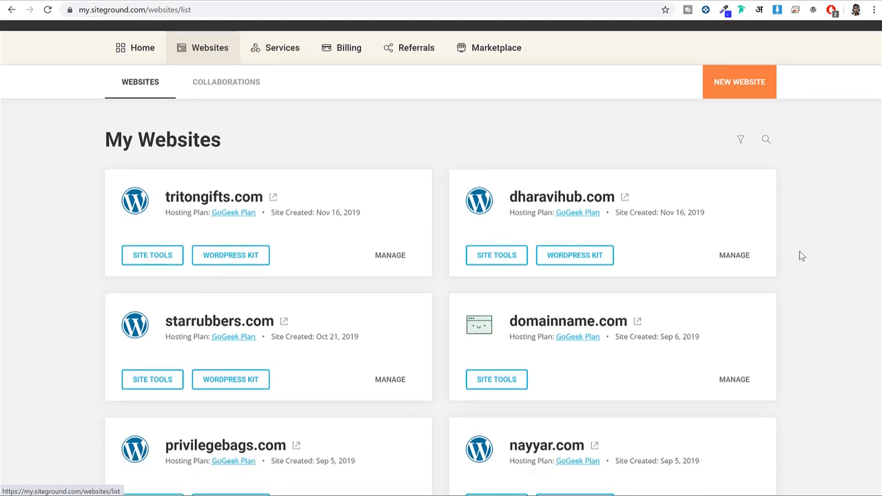
scroll(801, 255, down, 2)
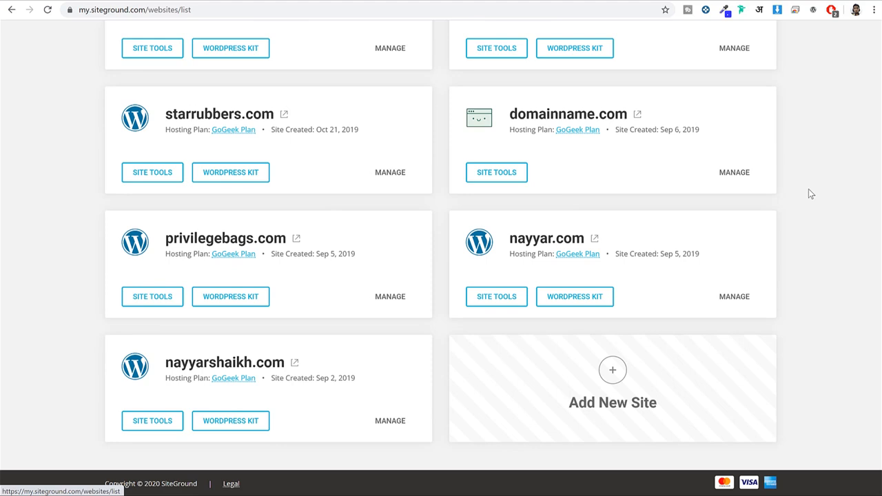
drag(285, 363, 236, 363)
click(161, 371)
double_click(167, 364)
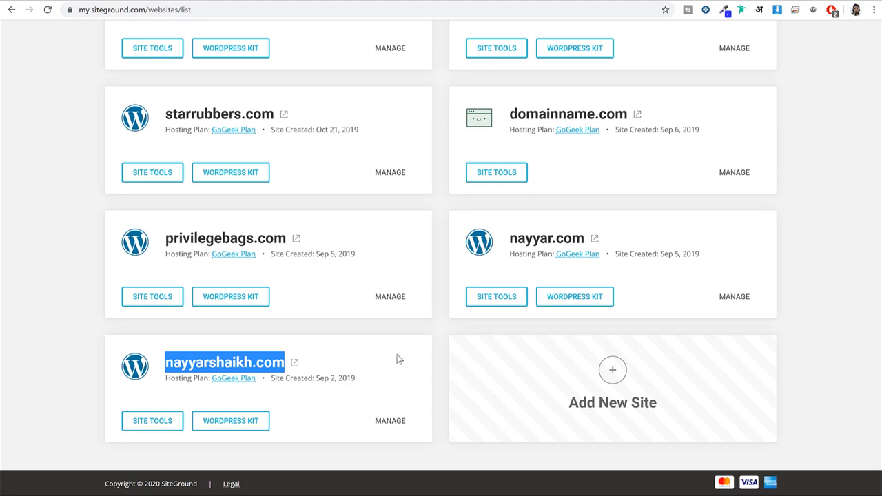
click(160, 423)
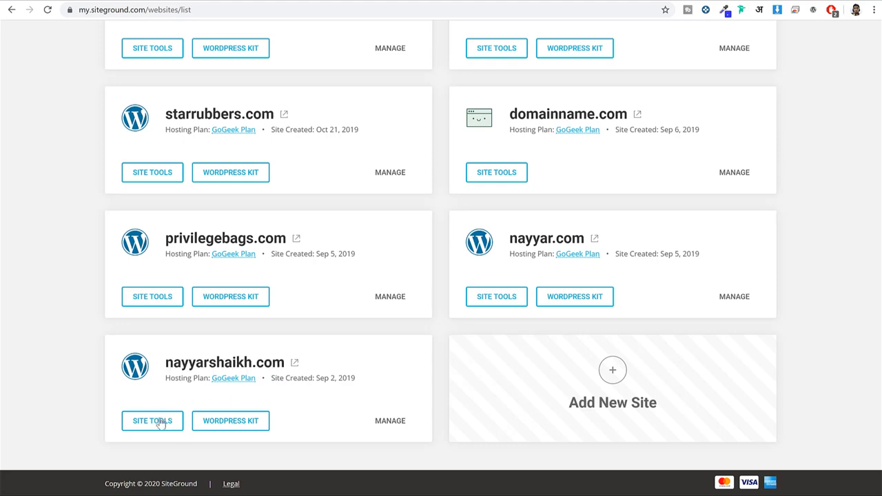
click(146, 424)
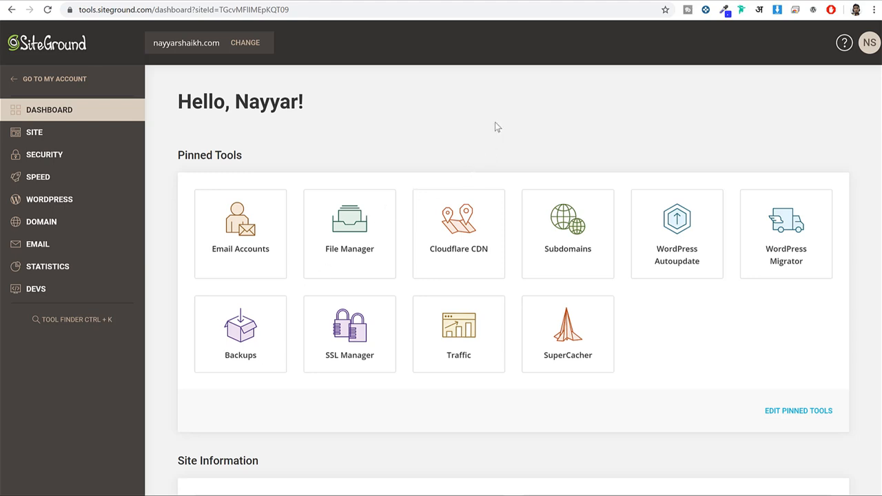
- Open godaddy.com in a new browser tab
key(ctrl+t)
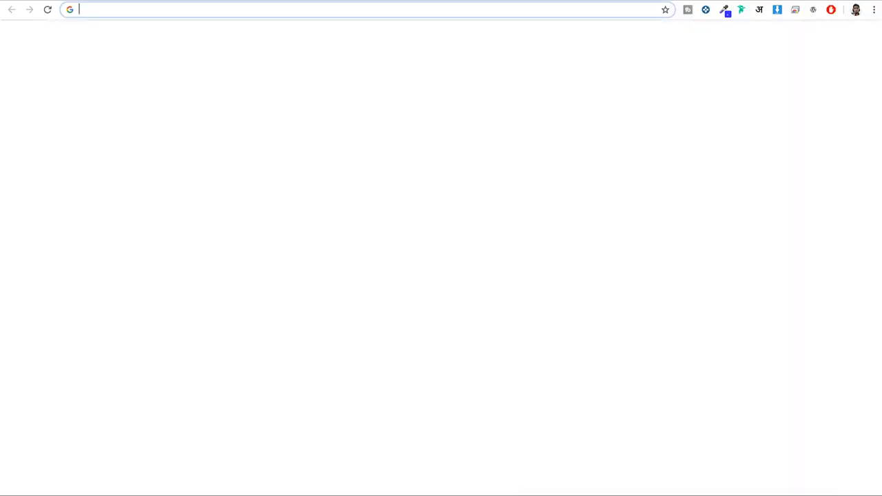
text(god)
key(Return)
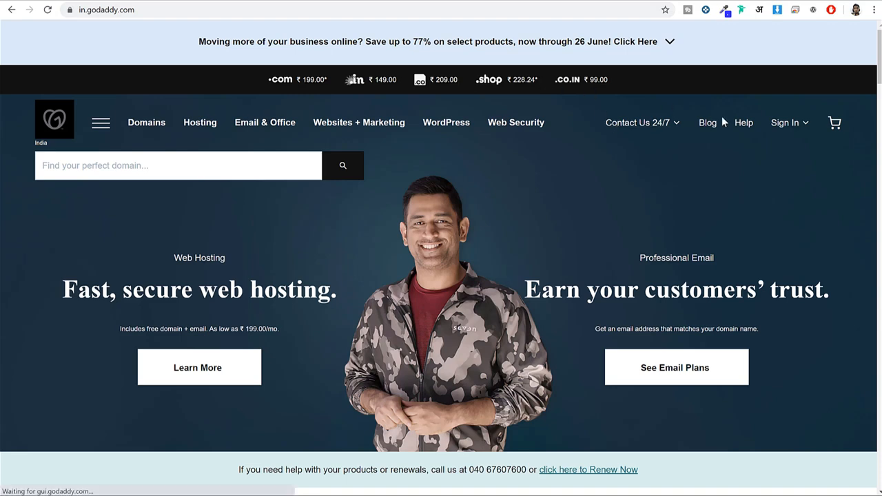
- Sign in to GoDaddy with saved credentials and locate privilegebags.in in the domain list
click(785, 122)
click(604, 241)
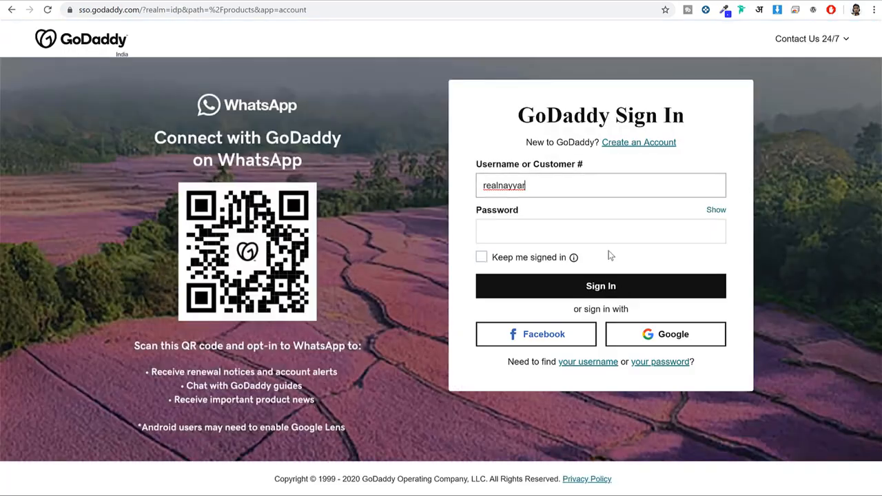
click(623, 286)
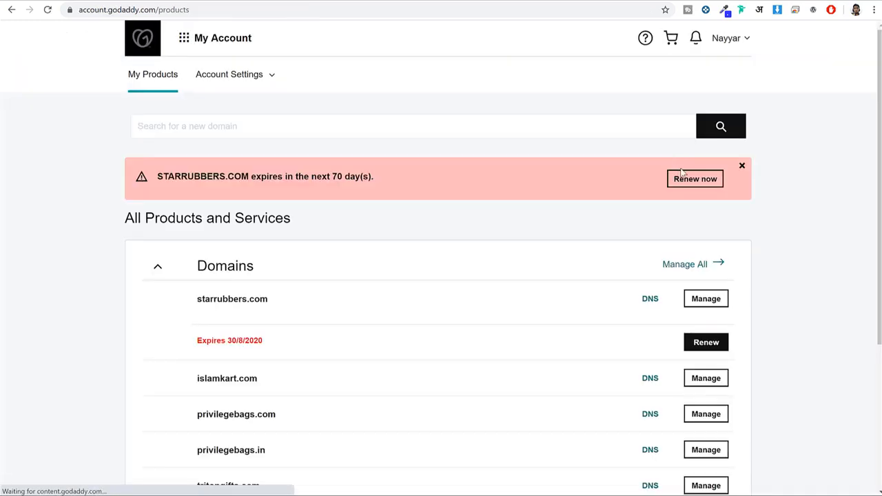
scroll(753, 191, down, 3)
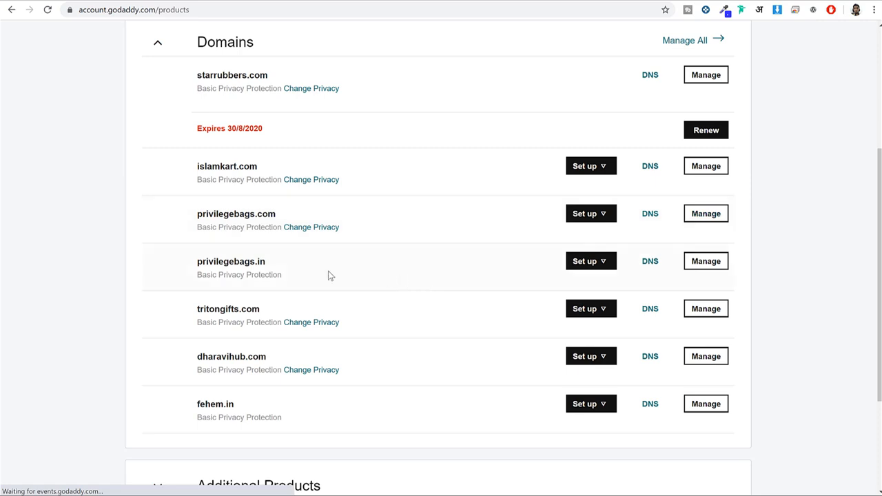
drag(197, 262, 274, 262)
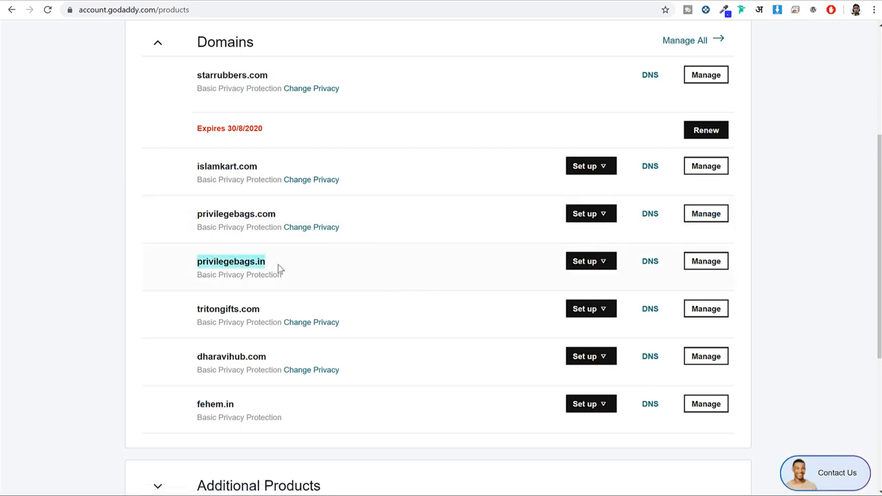
- Open the nameserver editor from privilegebags.in's DNS settings
click(657, 269)
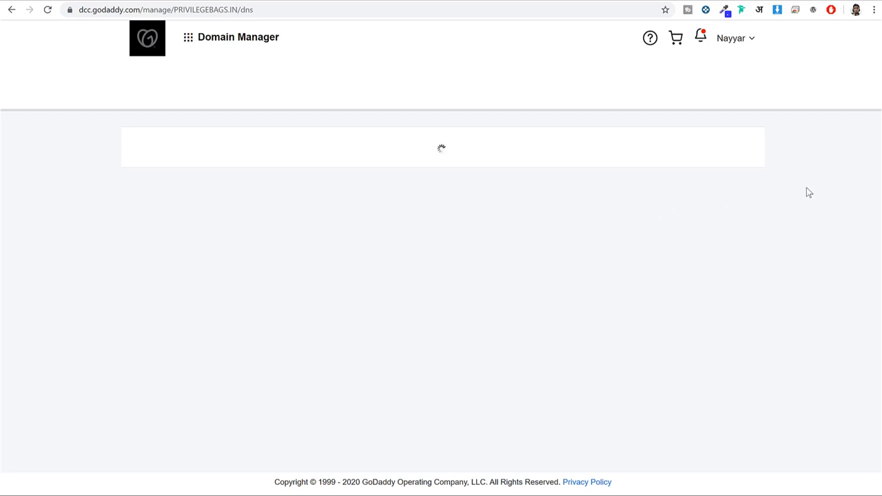
scroll(721, 230, down, 4)
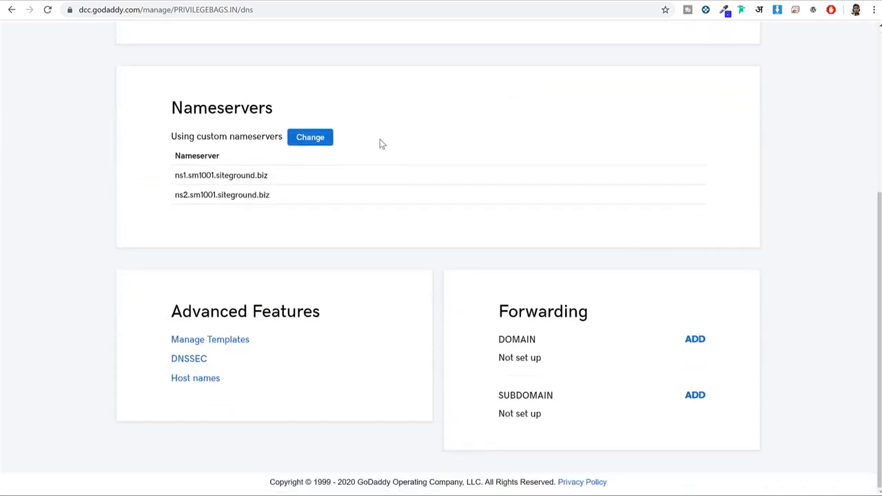
click(328, 144)
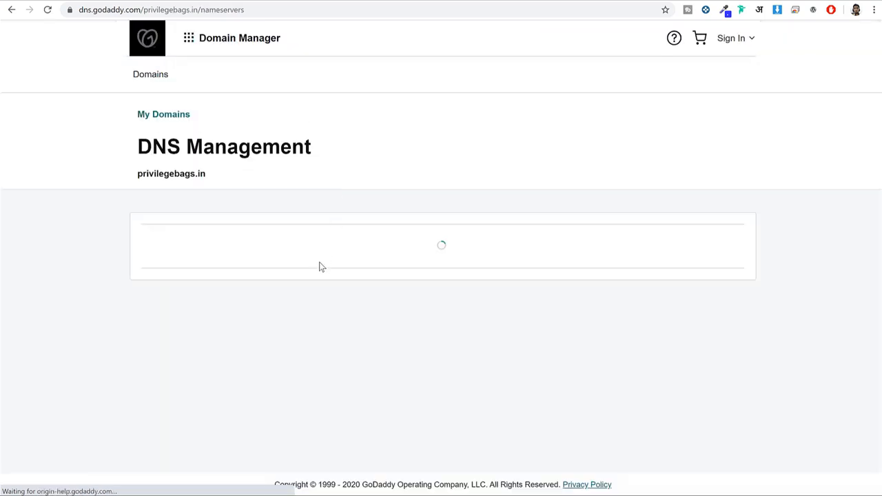
- Empty both nameserver fields and go back to the SiteGround dashboard
triple_click(307, 299)
key(BackSpace)
triple_click(301, 344)
key(BackSpace)
key(ctrl+Tab)
scroll(628, 160, down, 6)
- Copy ns1.sm1001.siteground.biz from SiteGround into GoDaddy's Nameserver 1 field
drag(572, 273, 677, 270)
key(ctrl+c)
key(ctrl+Tab)
click(299, 302)
key(ctrl+v)
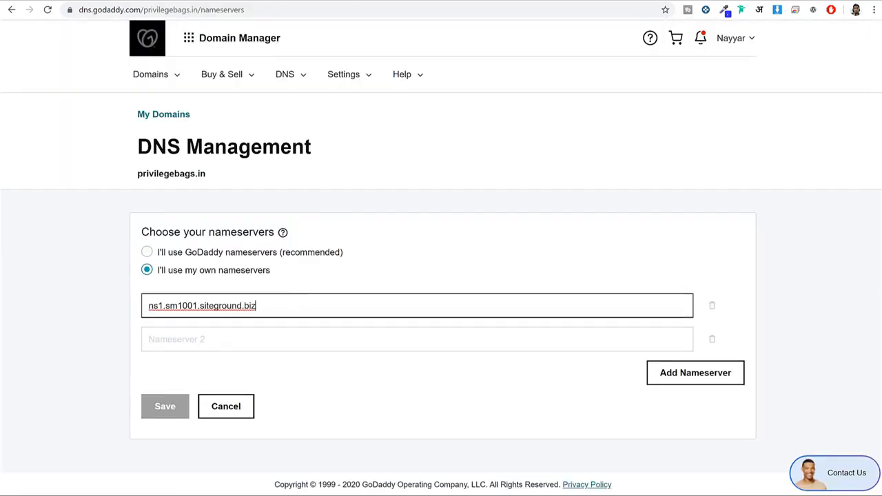
- Copy ns2.sm1001.siteground.biz into Nameserver 2, save the nameservers, and return to SiteGround
key(ctrl+Tab)
click(571, 295)
drag(572, 295, 674, 288)
click(600, 290)
key(ctrl+c)
key(ctrl+Tab)
click(307, 334)
key(ctrl+v)
click(168, 401)
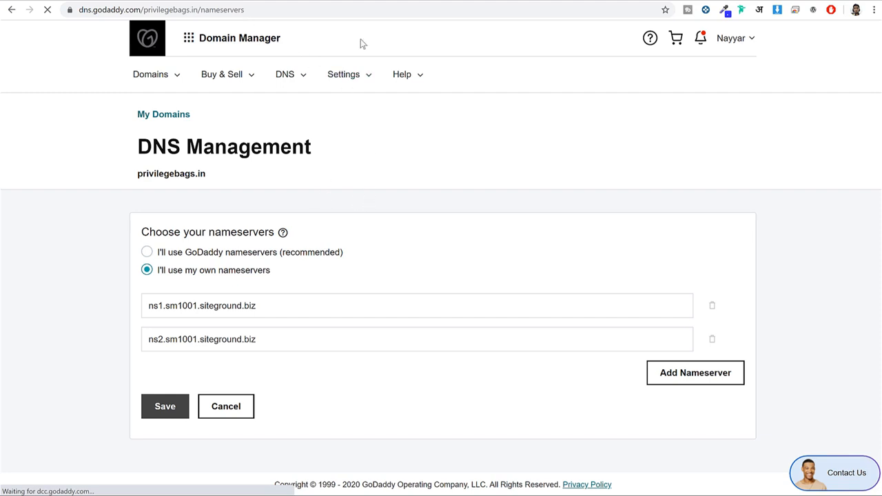
click(248, 1)
- Open SSL Manager from the Security section of Site Tools
click(692, 149)
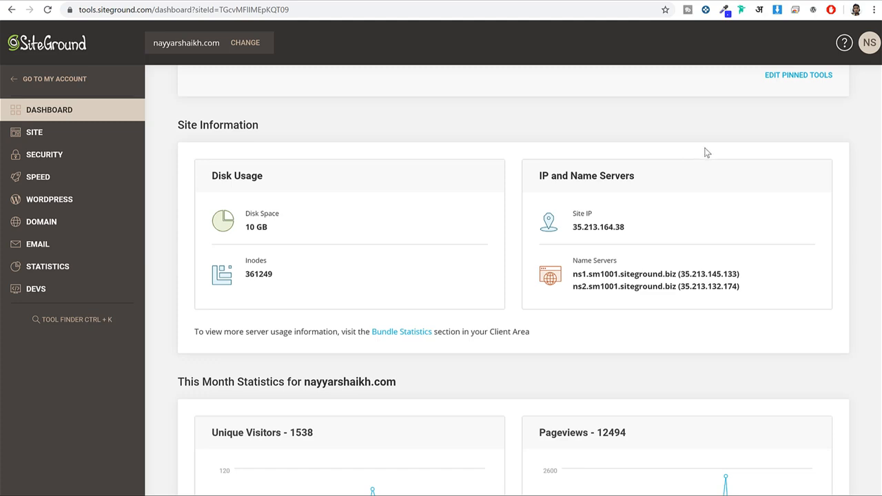
click(63, 157)
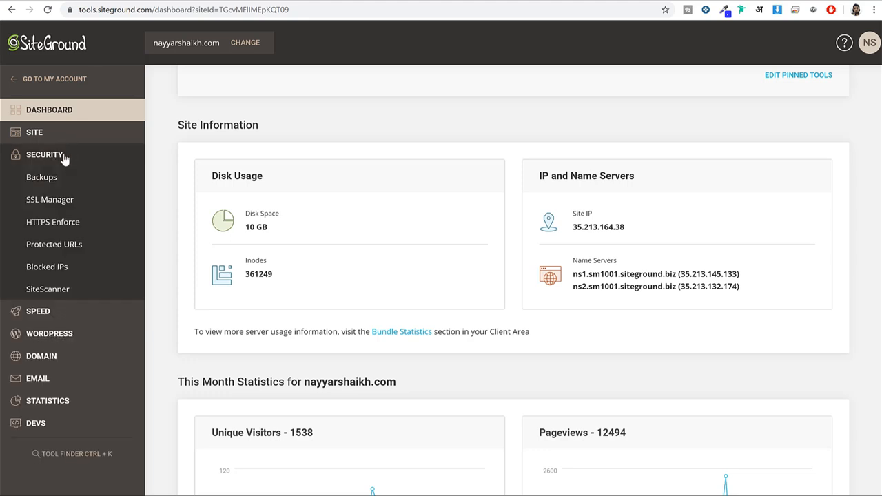
click(68, 205)
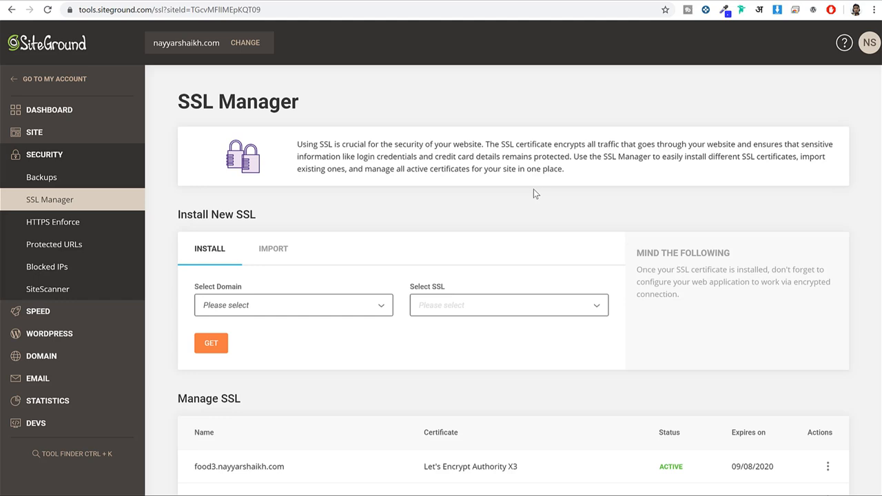
- Check that news2.nayyarshaikh.com's certificate shows ACTIVE in the Manage SSL list
scroll(533, 190, down, 4)
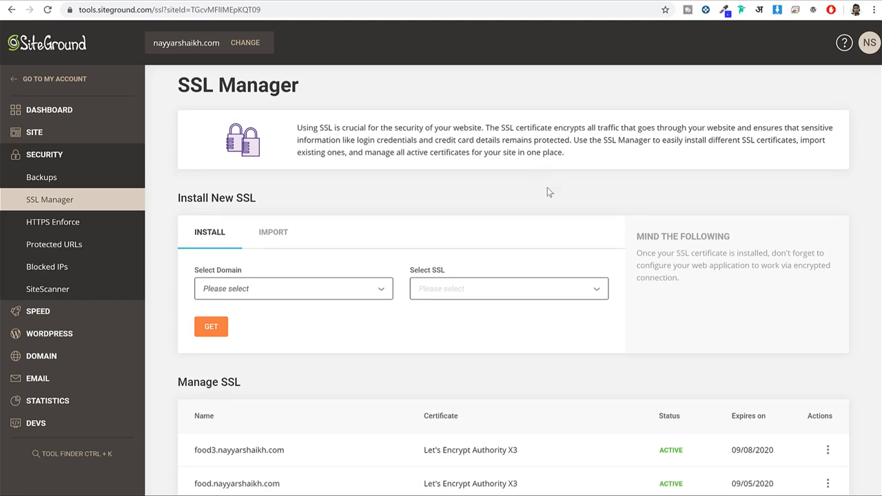
scroll(259, 238, down, 5)
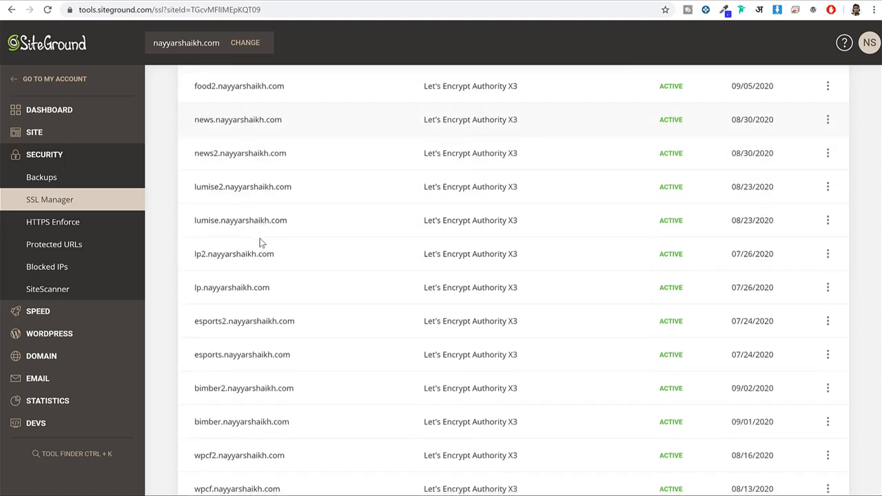
scroll(260, 238, up, 6)
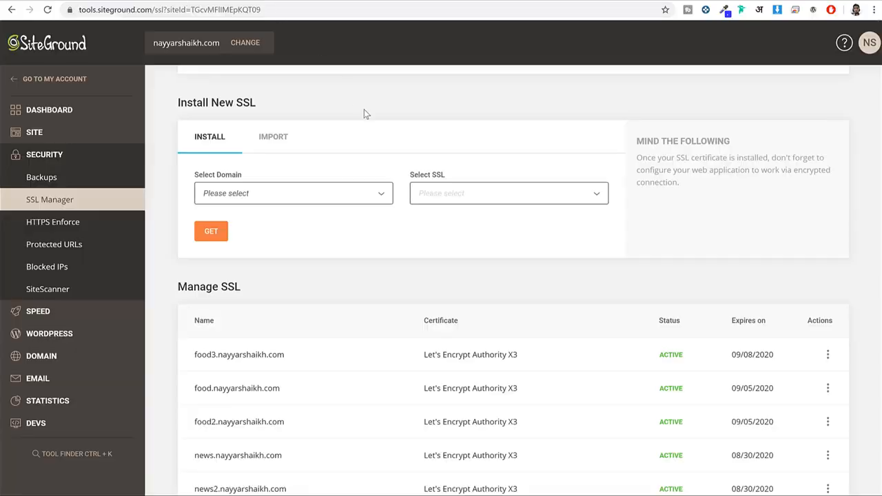
scroll(401, 231, down, 1)
scroll(402, 231, down, 2)
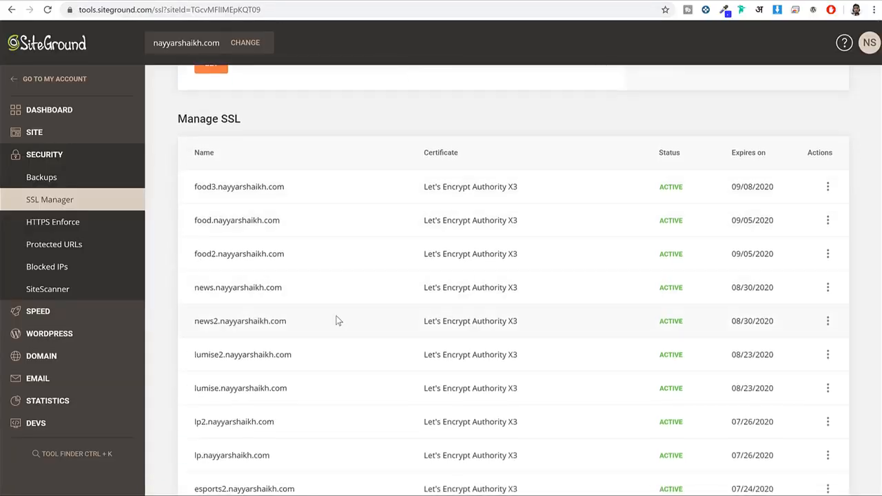
drag(287, 319, 193, 319)
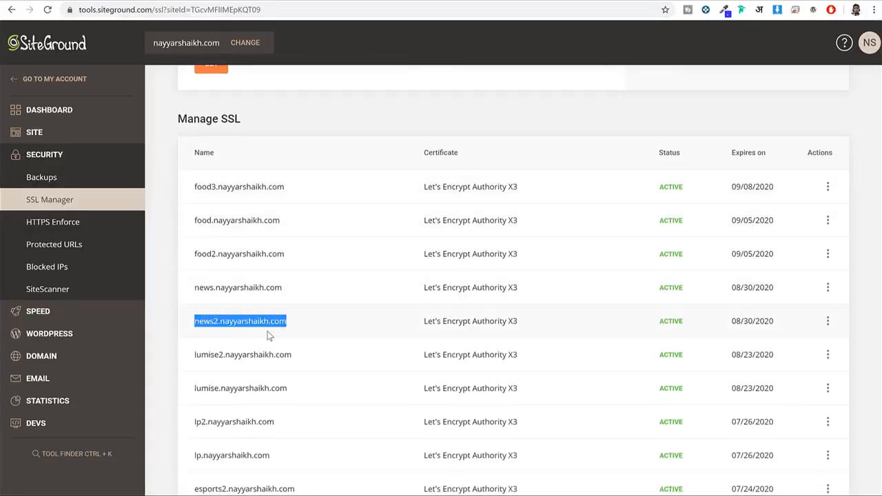
click(303, 324)
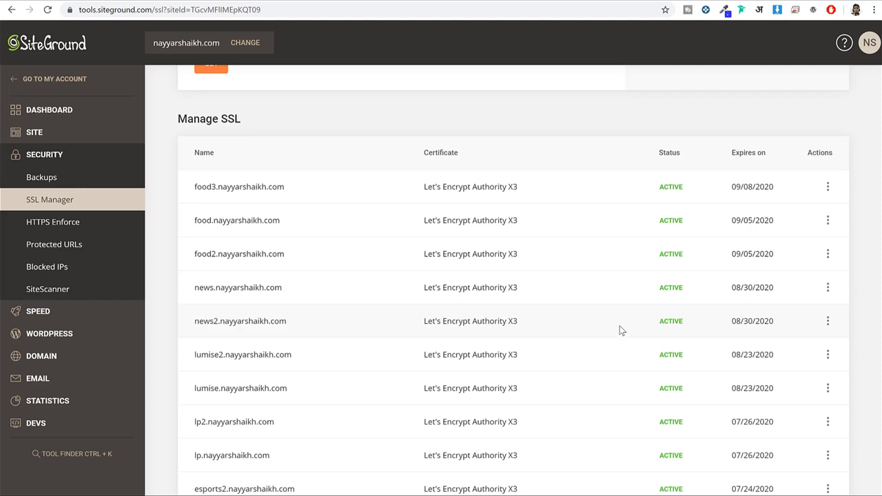
drag(682, 321, 685, 323)
click(686, 325)
- Select news2.nayyarshaikh.com under Select Domain, review SSL types, then go to WordPress Install & Manage
scroll(614, 321, up, 4)
scroll(612, 326, down, 2)
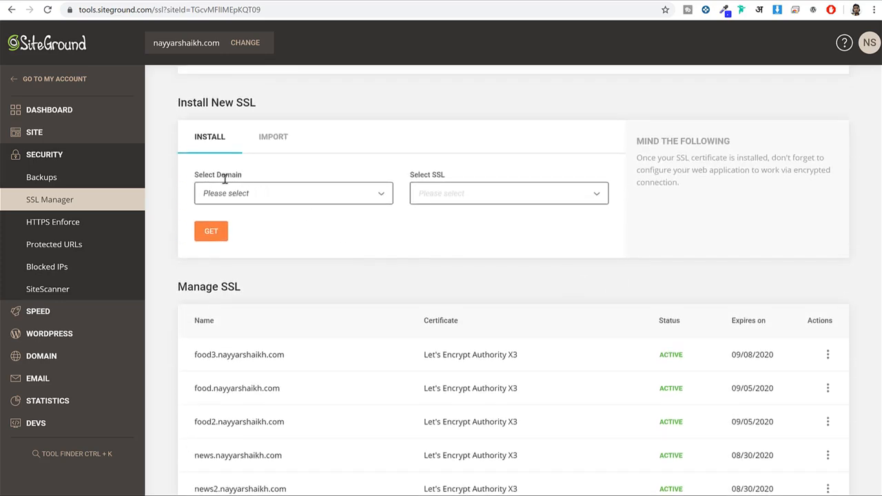
click(230, 193)
scroll(248, 353, down, 10)
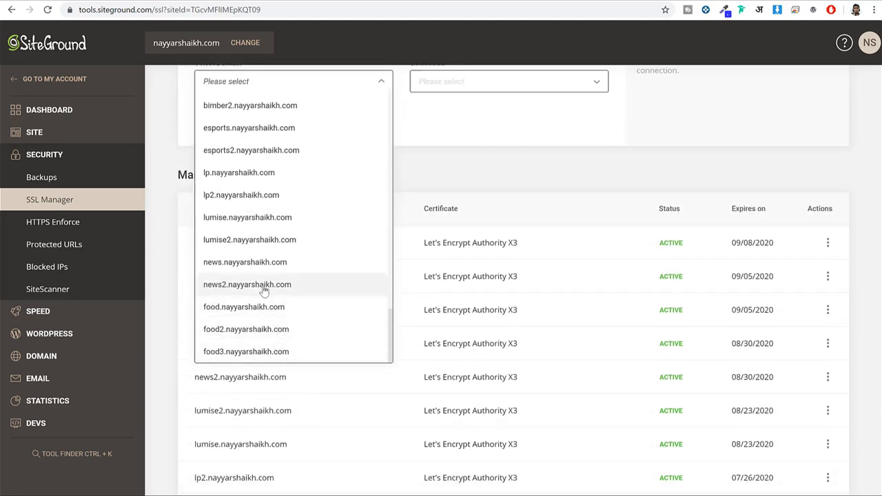
click(294, 286)
scroll(572, 298, up, 3)
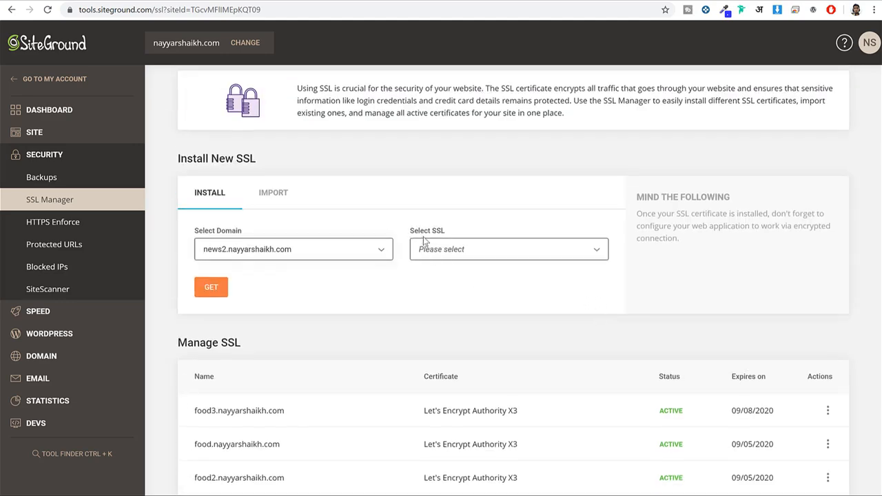
click(466, 248)
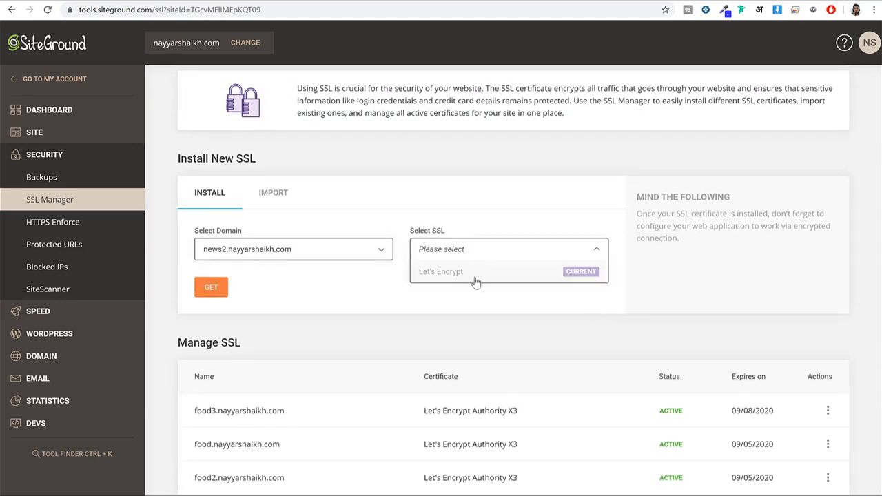
click(424, 309)
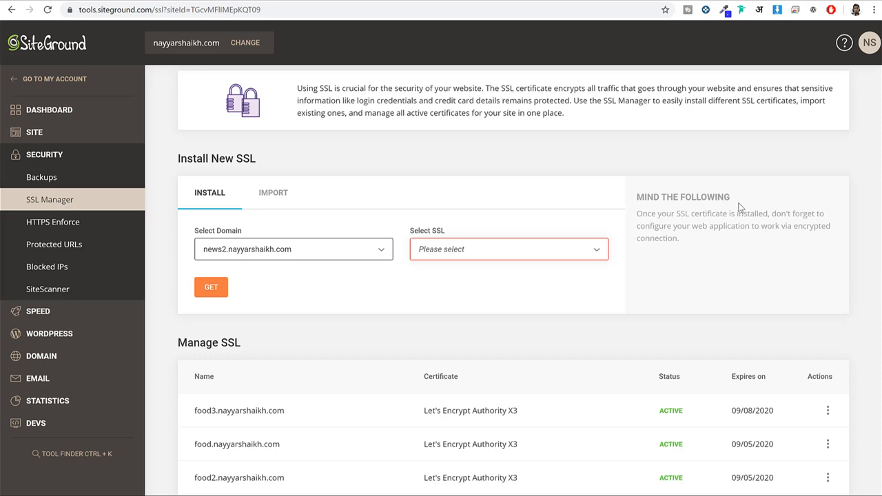
click(66, 339)
click(57, 358)
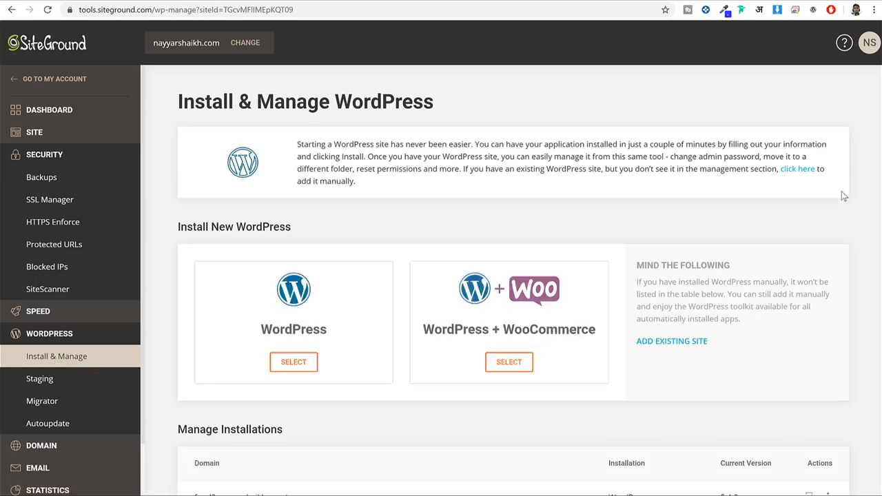
- Review existing installations such as food2, then choose a plain WordPress install
scroll(286, 168, down, 5)
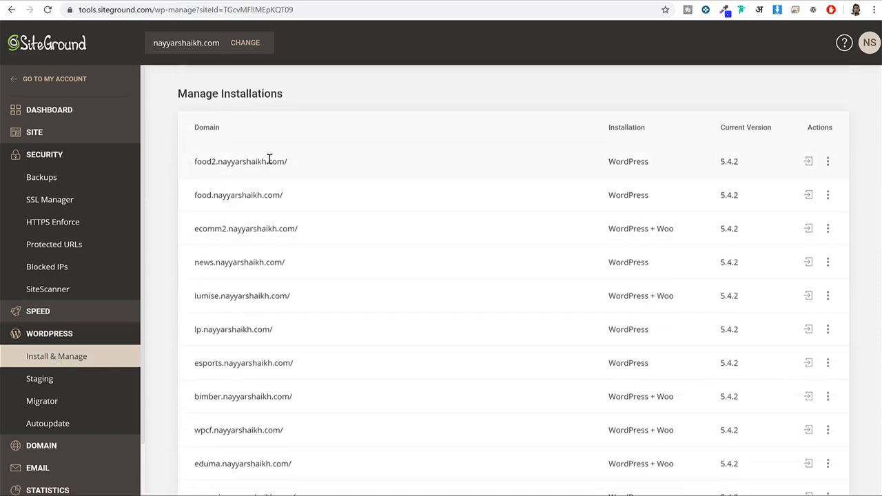
scroll(409, 165, up, 3)
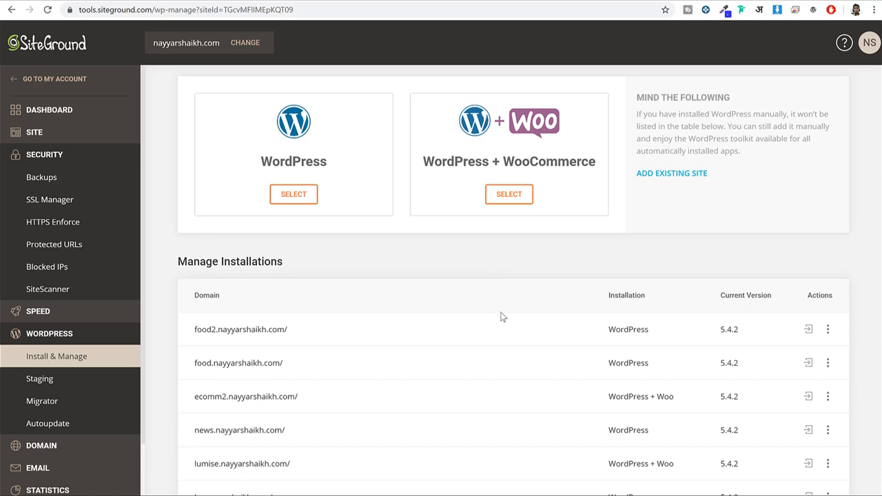
scroll(498, 272, down, 3)
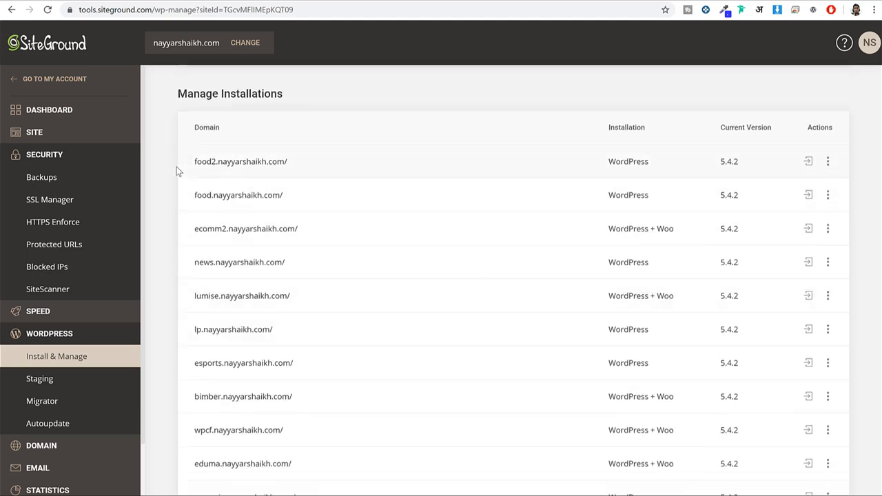
drag(190, 163, 305, 157)
click(304, 152)
scroll(310, 171, up, 1)
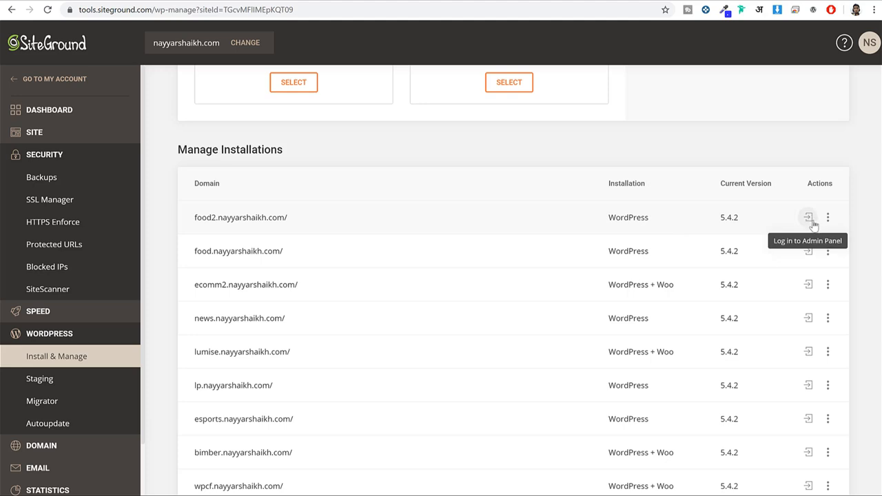
scroll(813, 225, up, 4)
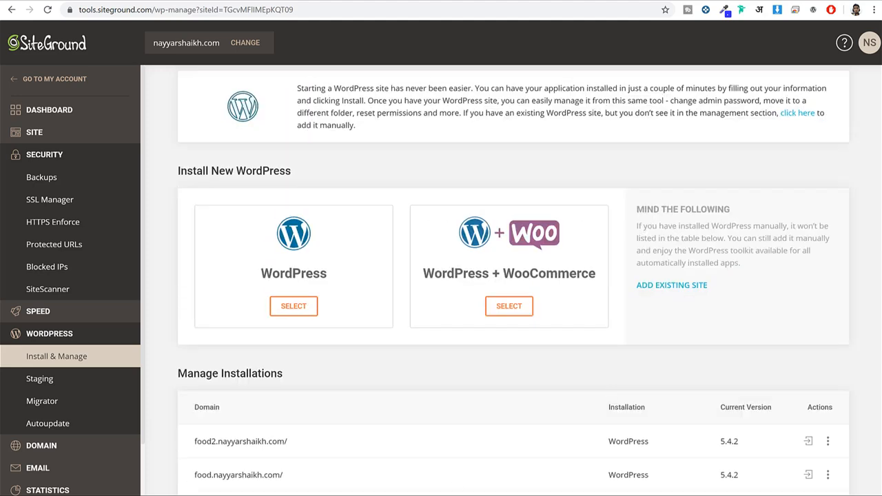
scroll(296, 441, up, 1)
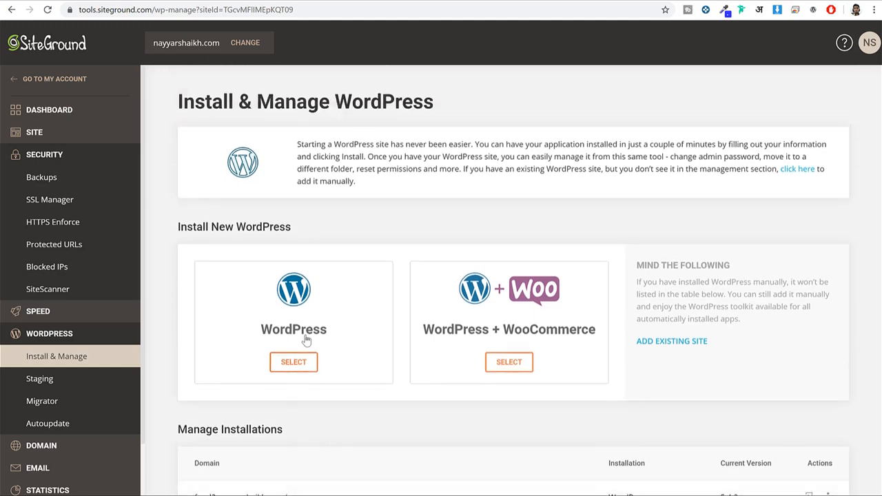
click(306, 341)
- Select news2.nayyarshaikh.com as the WordPress install domain
scroll(218, 266, down, 4)
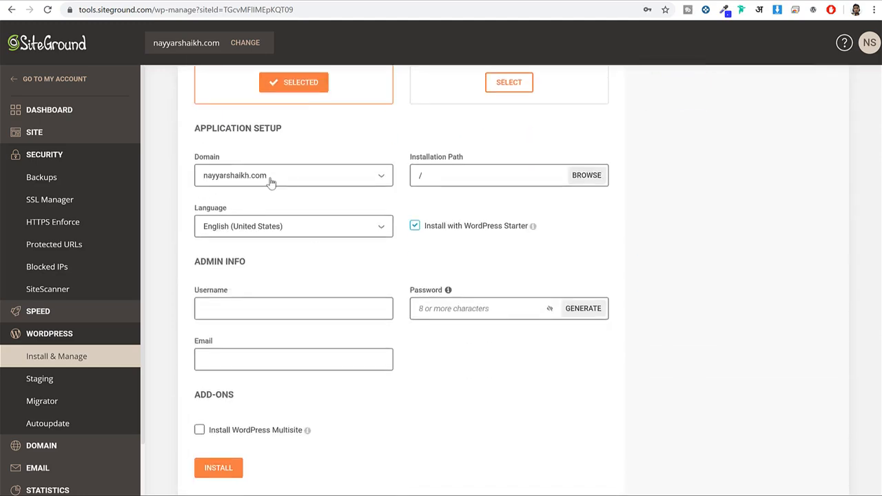
click(272, 181)
scroll(283, 341, down, 5)
scroll(269, 348, down, 10)
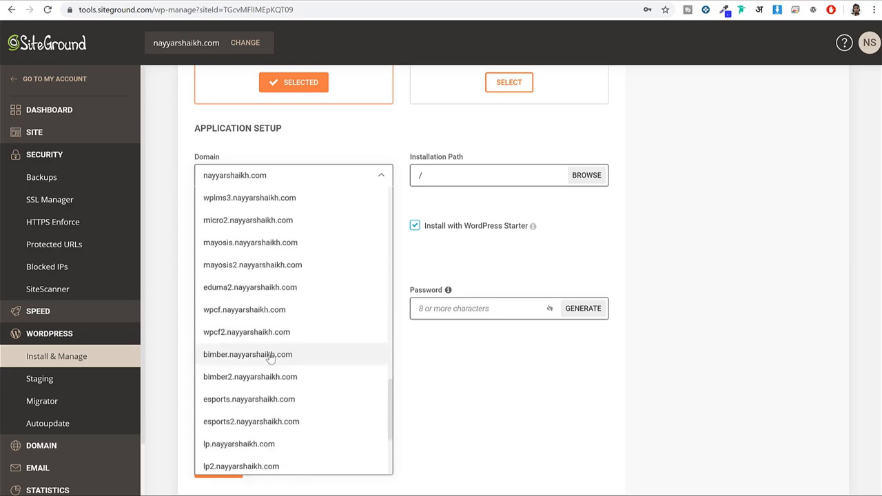
click(259, 172)
- Leave the Install with WordPress Starter option turned off
scroll(624, 262, up, 7)
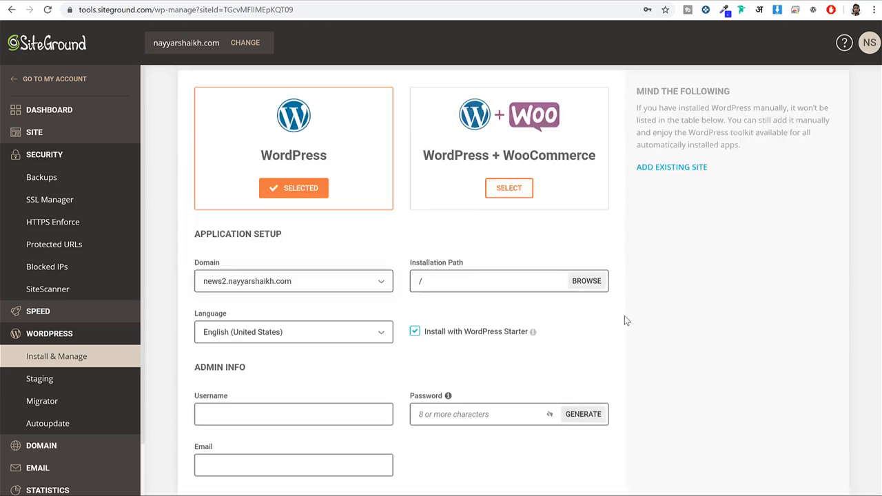
scroll(702, 330, down, 4)
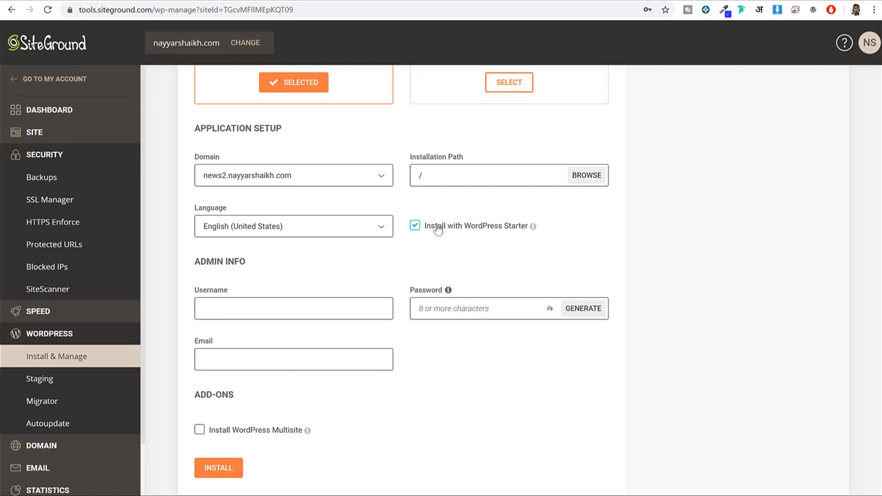
drag(438, 226, 518, 226)
click(416, 227)
click(482, 230)
click(414, 230)
scroll(730, 222, down, 1)
- Enter the admin username and password for the new WordPress site
click(281, 250)
text(Nayyar_Shaikh)
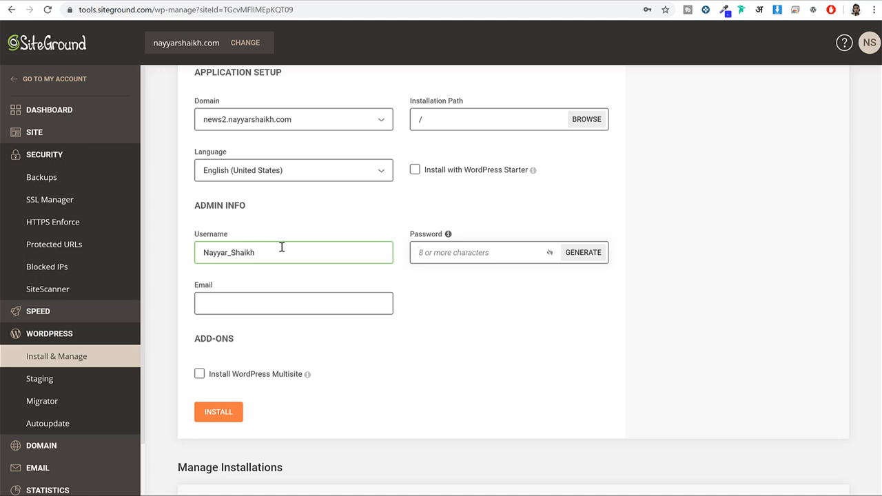
triple_click(289, 242)
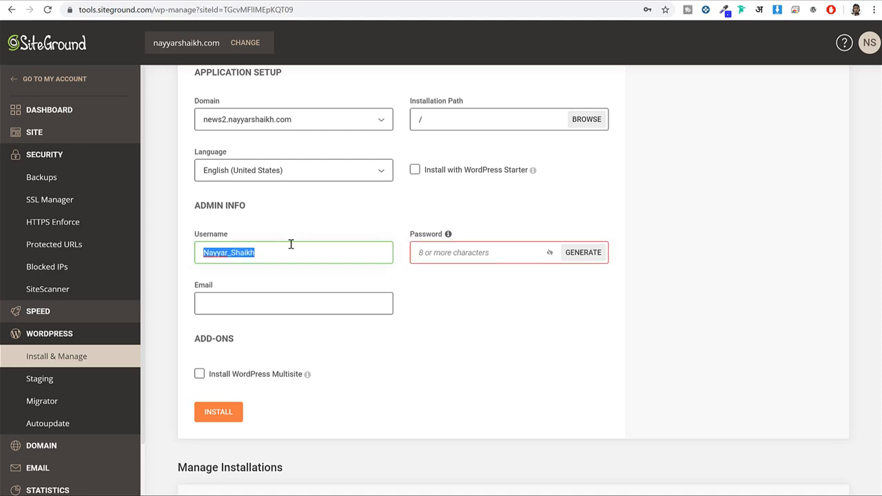
click(432, 252)
text(12••••••••)
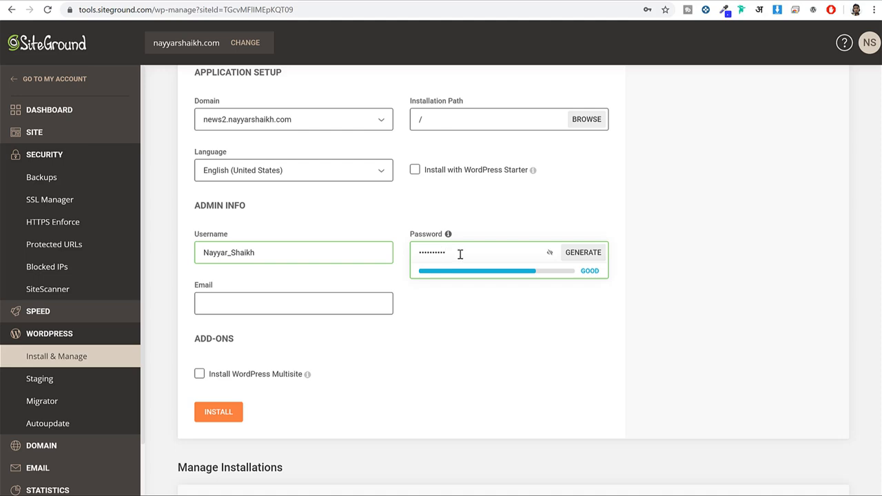
- Autofill the admin e-mail, keep Multisite off, and start the WordPress installation
click(289, 303)
click(276, 331)
scroll(501, 332, up, 1)
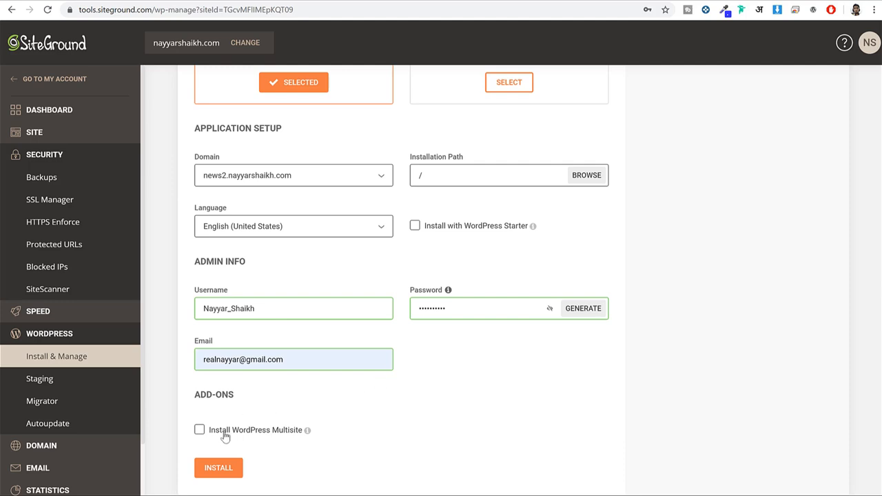
scroll(232, 433, down, 1)
click(199, 374)
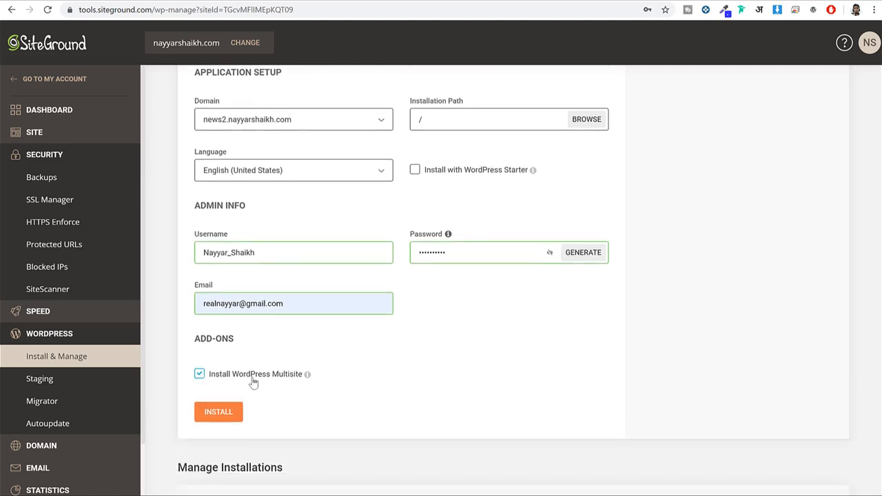
click(200, 376)
scroll(340, 386, up, 1)
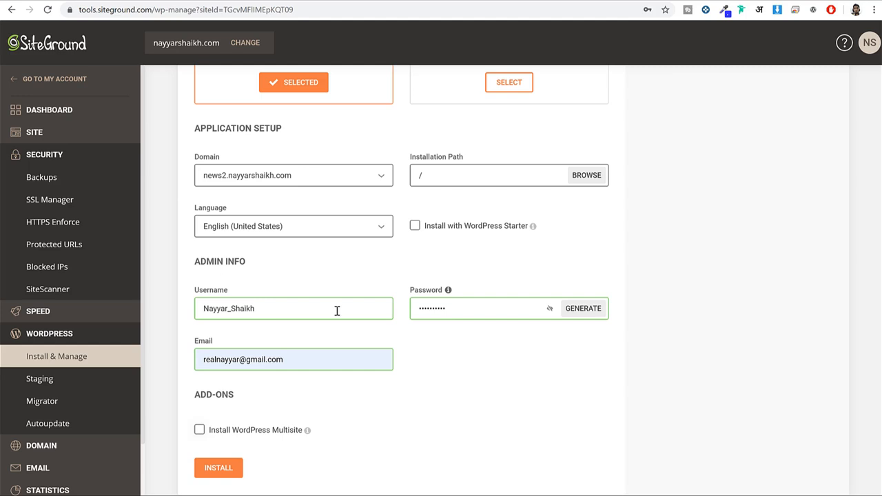
scroll(583, 286, down, 1)
scroll(583, 286, up, 1)
click(223, 471)
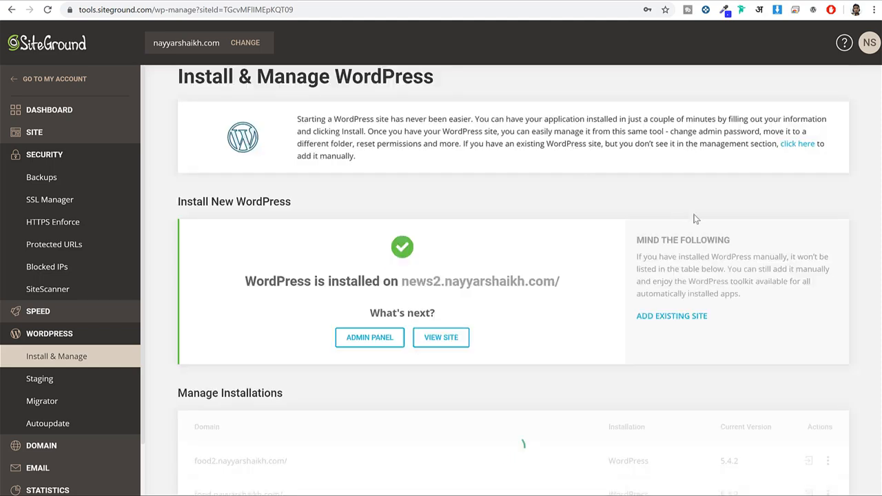
- From Manage Installations, log in to news2.nayyarshaikh.com's WordPress admin panel
scroll(693, 217, down, 2)
drag(244, 169, 531, 168)
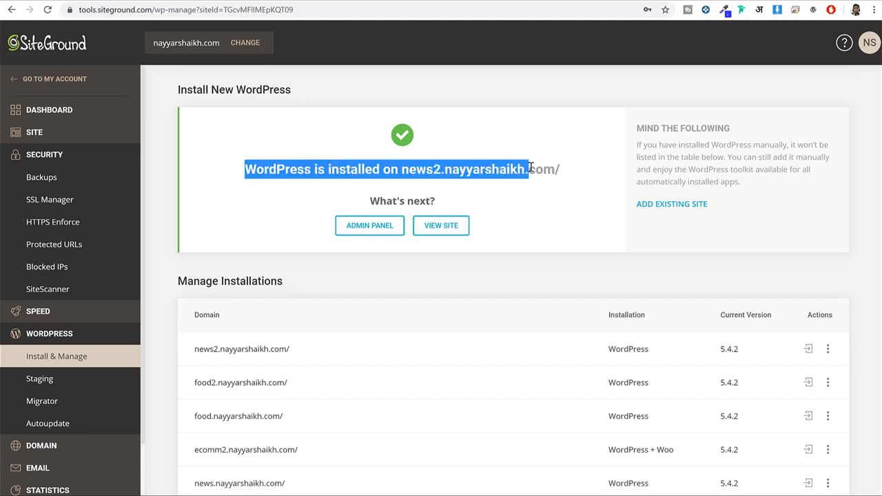
click(568, 186)
scroll(568, 185, down, 1)
scroll(568, 187, down, 2)
drag(303, 237, 196, 238)
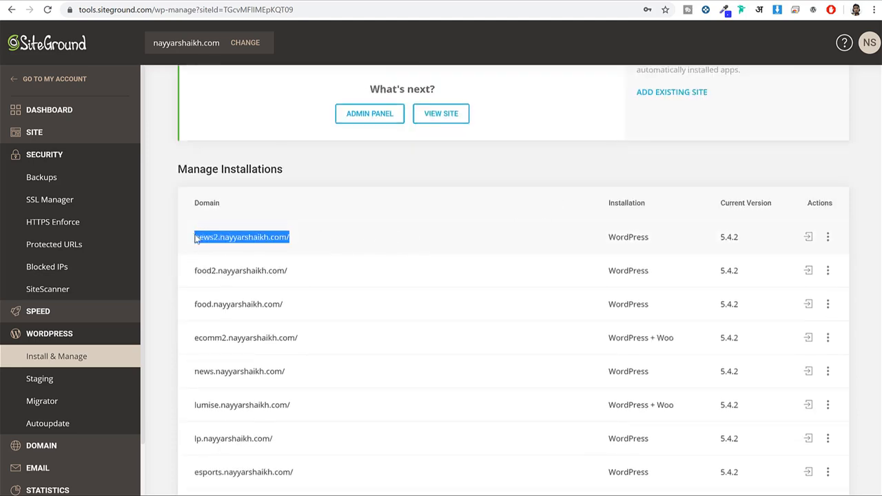
click(810, 238)
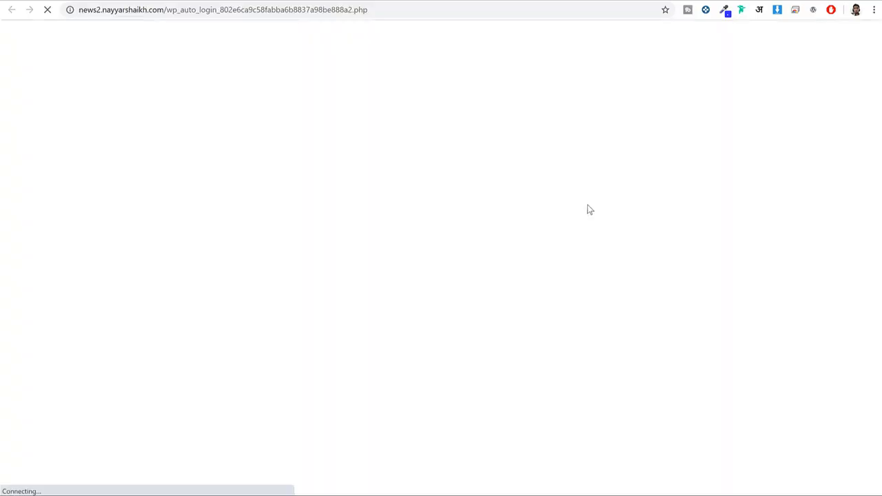
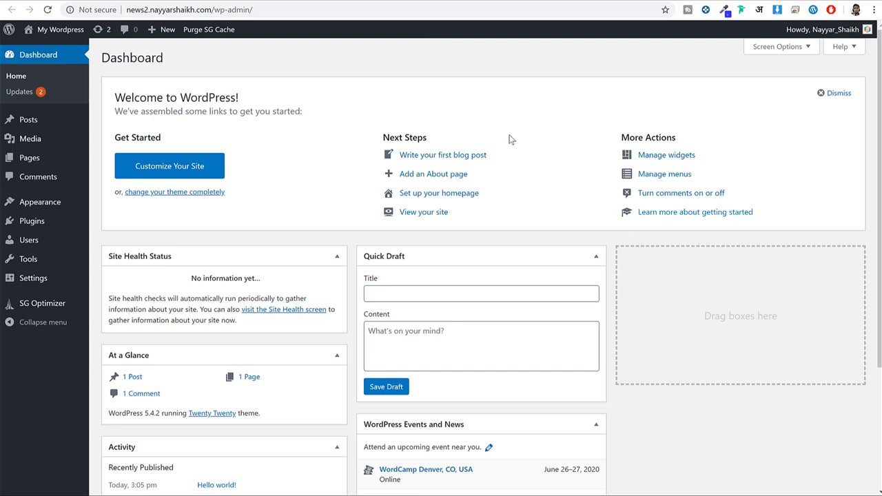
- Point out the /wp-admin/ address, then the Hello world! post in the Posts list
click(198, 10)
click(213, 9)
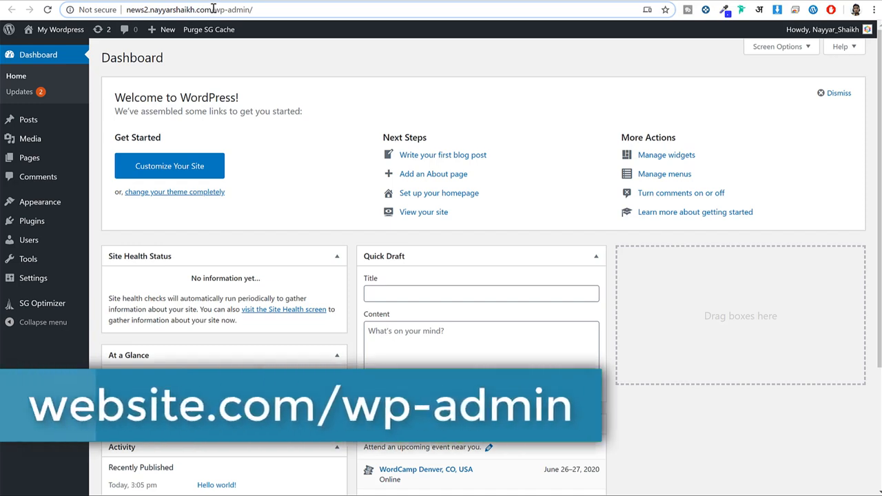
drag(212, 9, 253, 9)
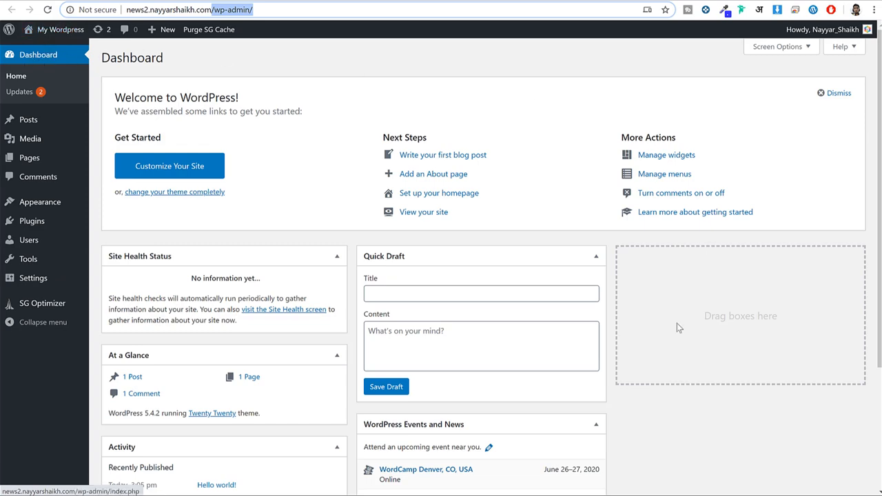
scroll(652, 343, down, 3)
scroll(653, 344, up, 3)
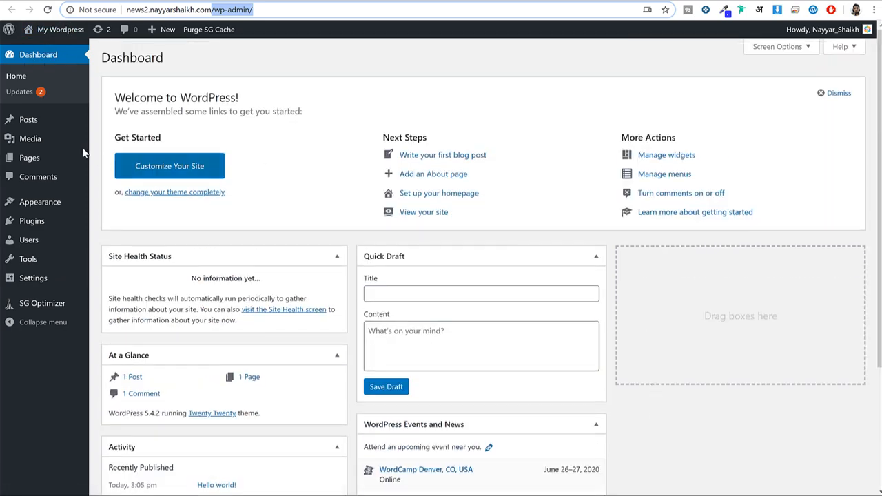
click(58, 130)
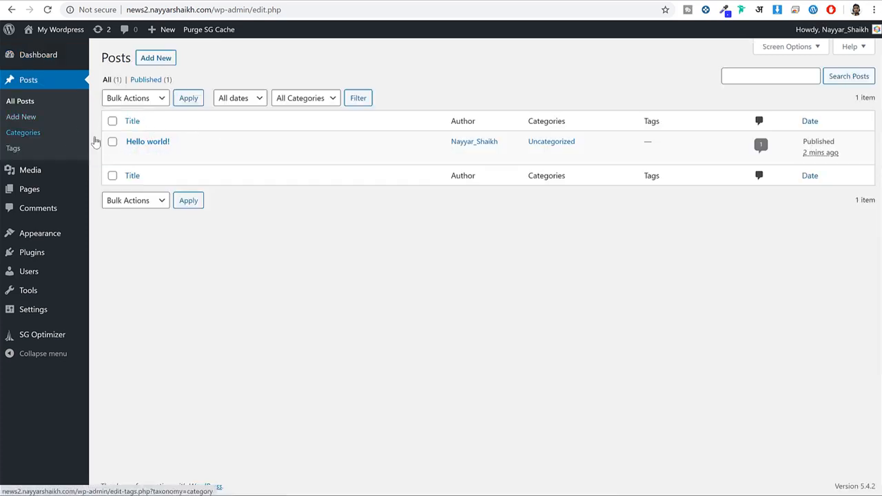
drag(188, 143, 242, 151)
click(268, 193)
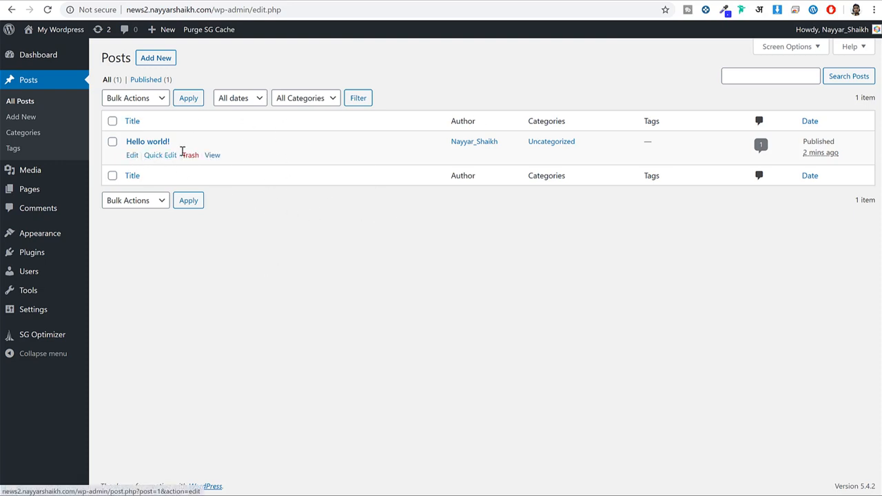
- Glance at the Media Library, trash the Sample Page, and review the Comments list
click(57, 177)
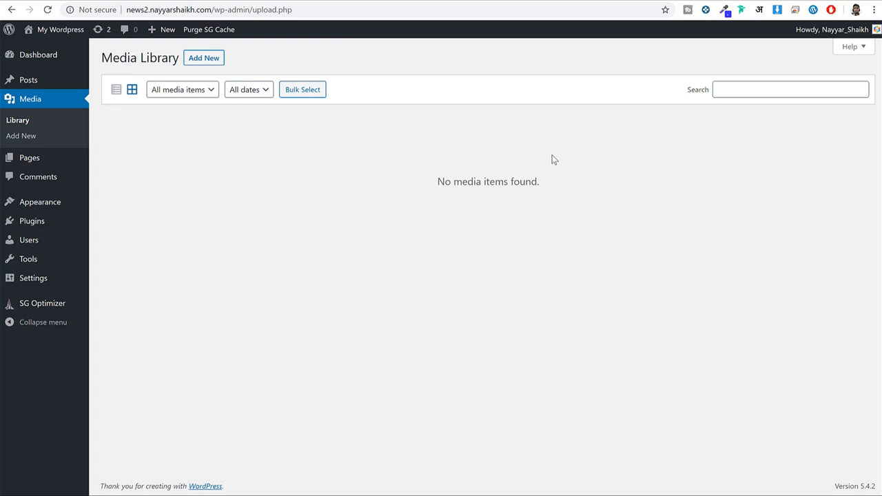
click(65, 163)
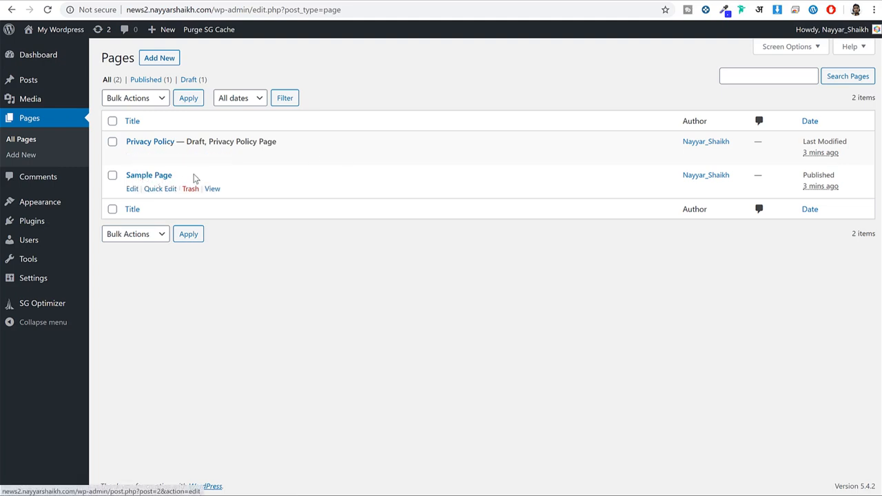
click(191, 190)
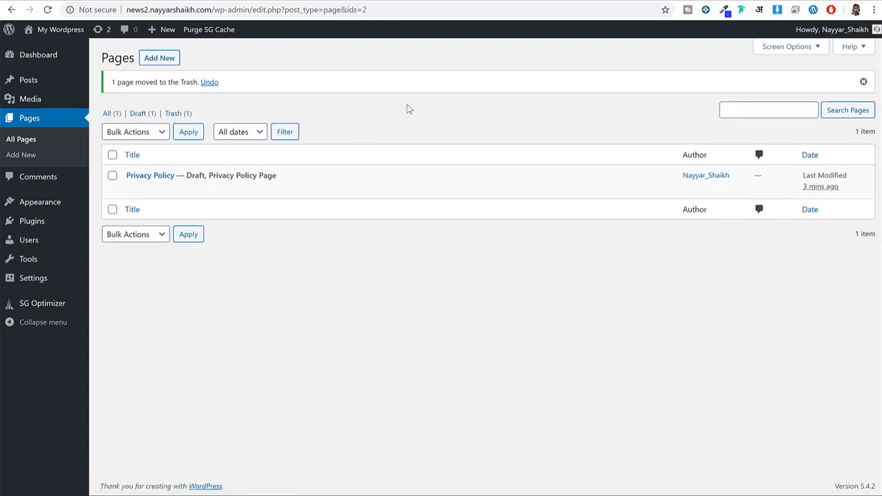
click(57, 181)
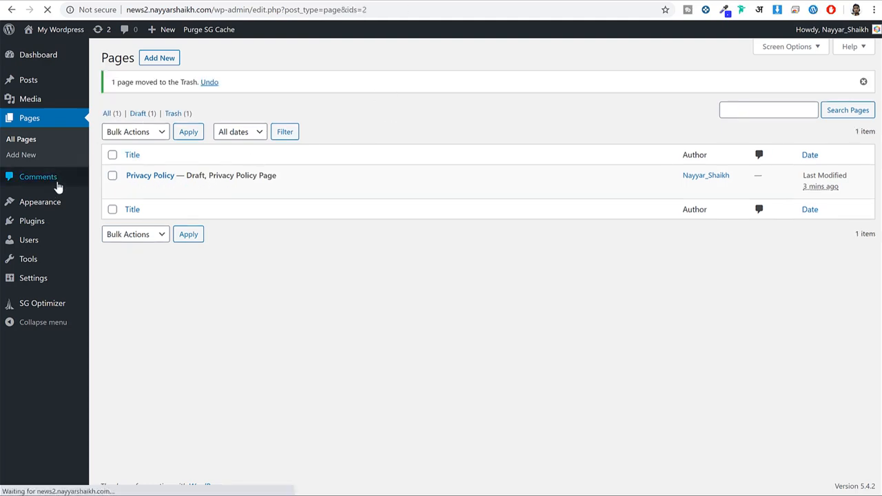
mouse_move(460, 199)
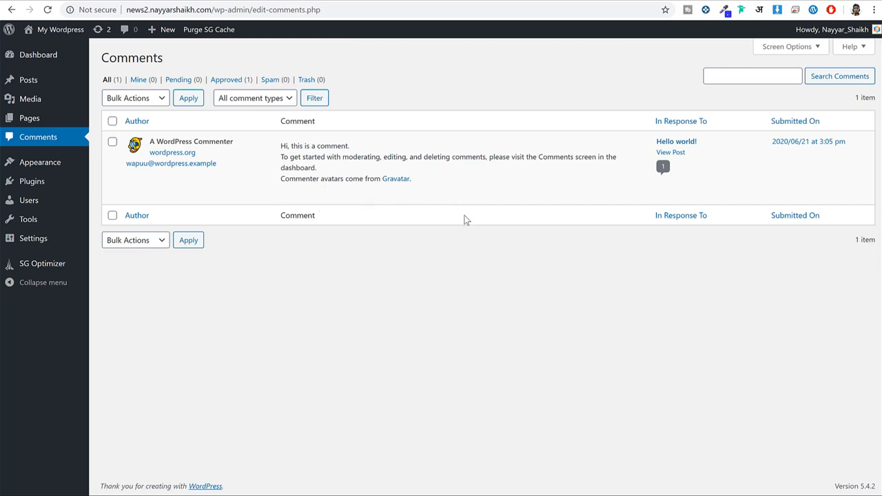
mouse_move(432, 201)
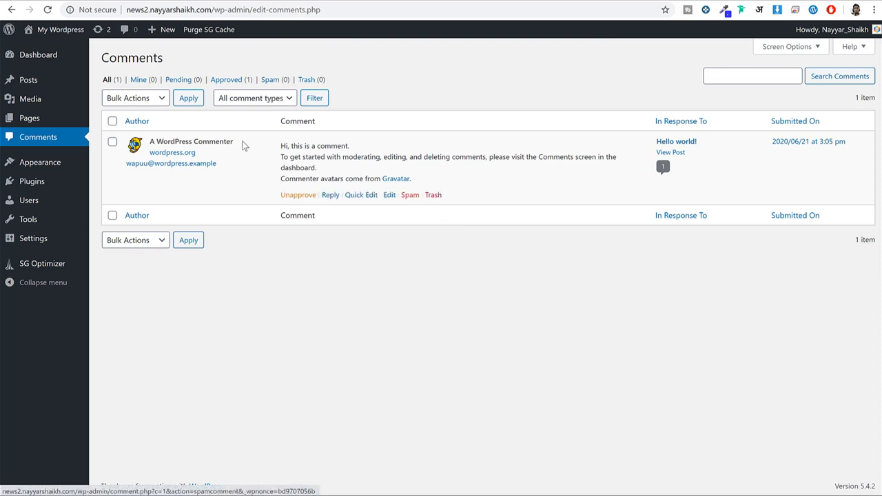
- Go to Appearance > Themes and open the live site in a new tab
click(73, 171)
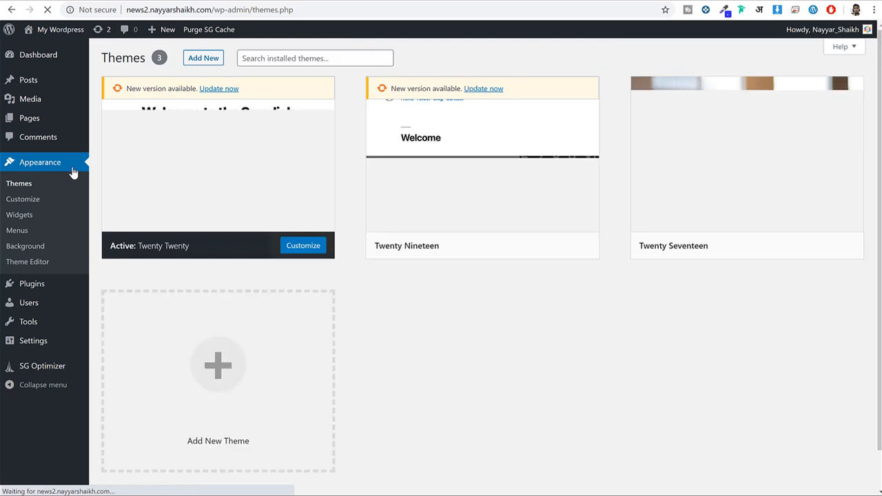
right_click(50, 30)
click(69, 40)
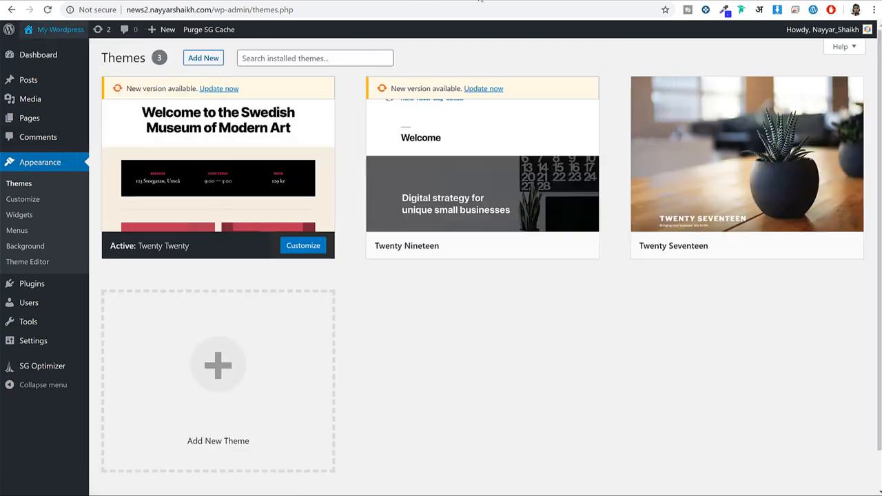
scroll(655, 179, down, 5)
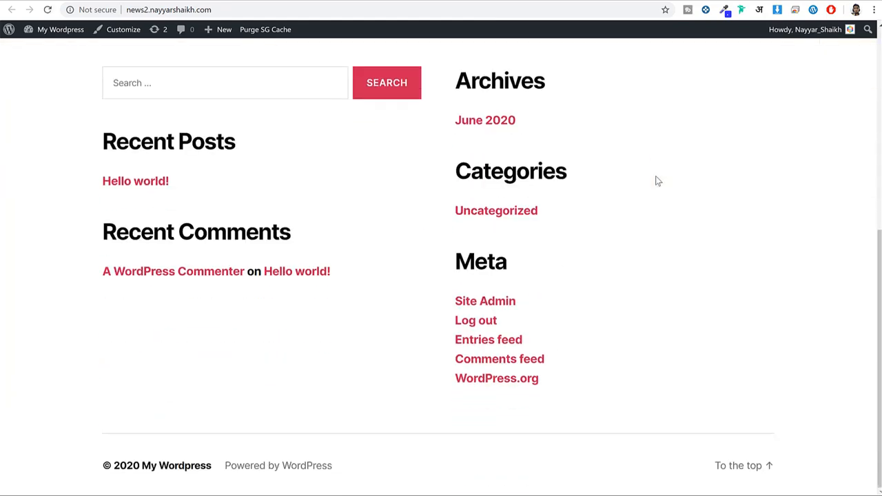
scroll(655, 186, up, 5)
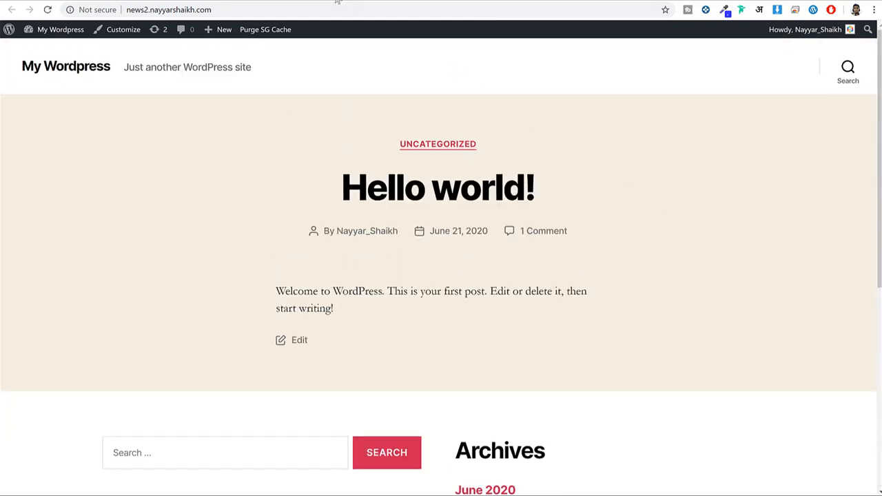
scroll(629, 193, down, 5)
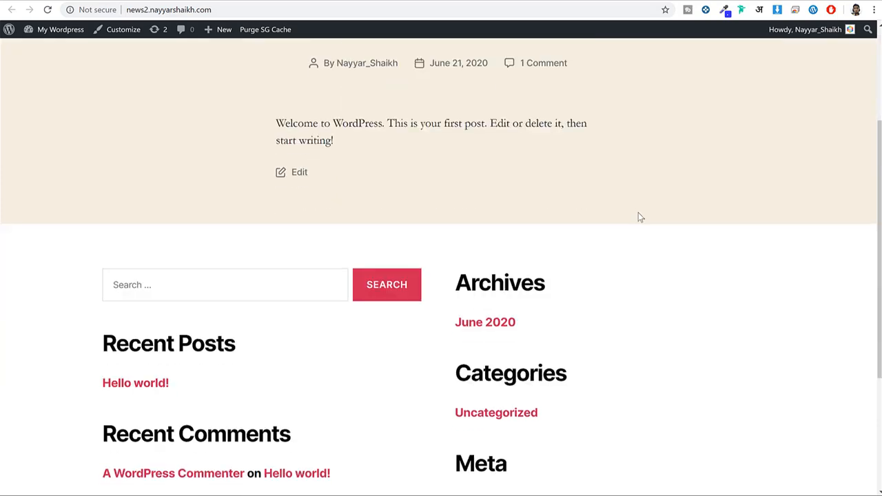
scroll(641, 234, up, 5)
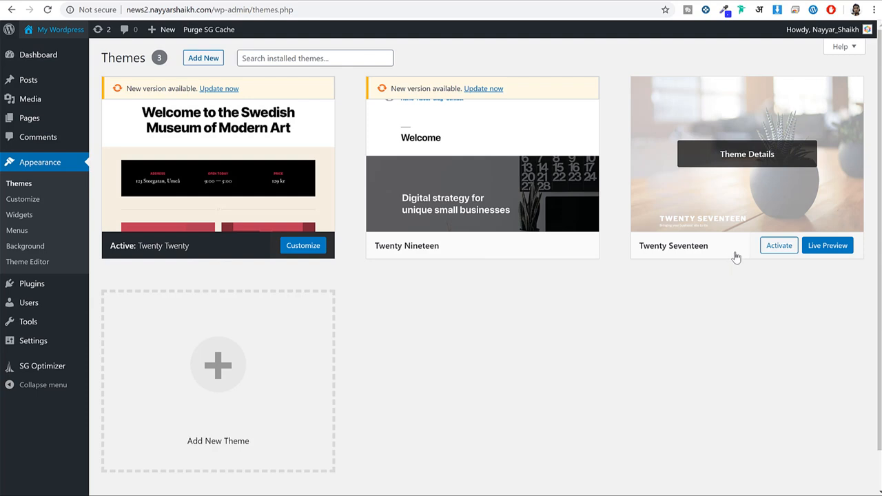
- Activate Twenty Seventeen and reload the live site to see the new theme
click(780, 251)
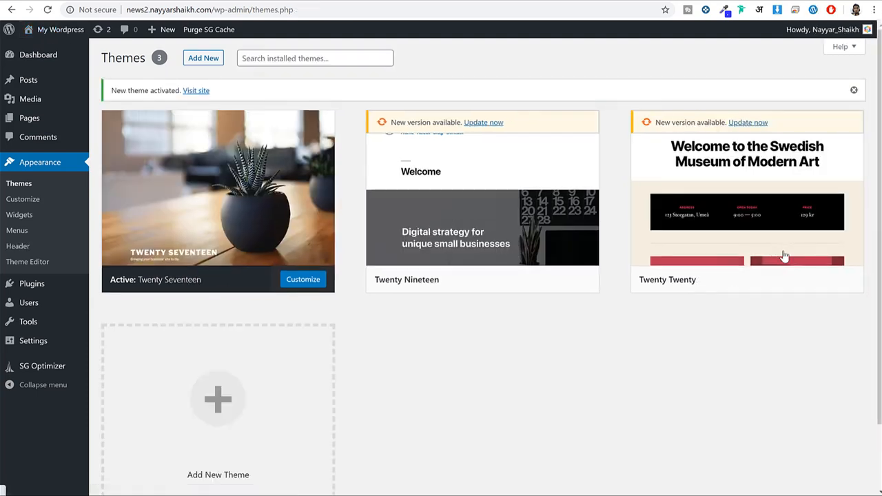
click(138, 0)
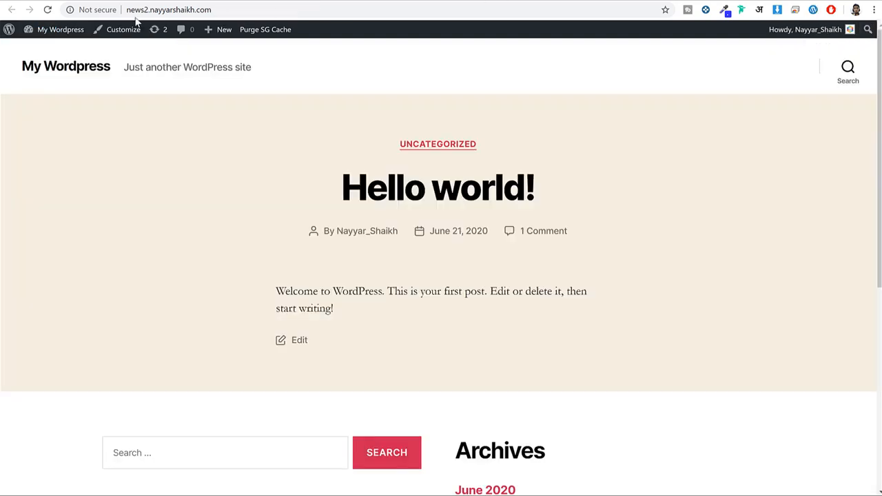
click(47, 11)
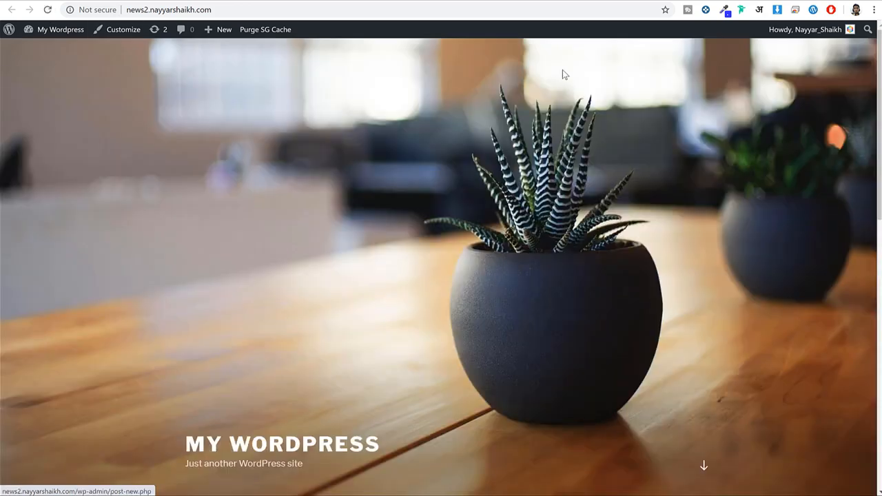
scroll(608, 94, down, 5)
scroll(661, 98, down, 4)
scroll(723, 172, up, 10)
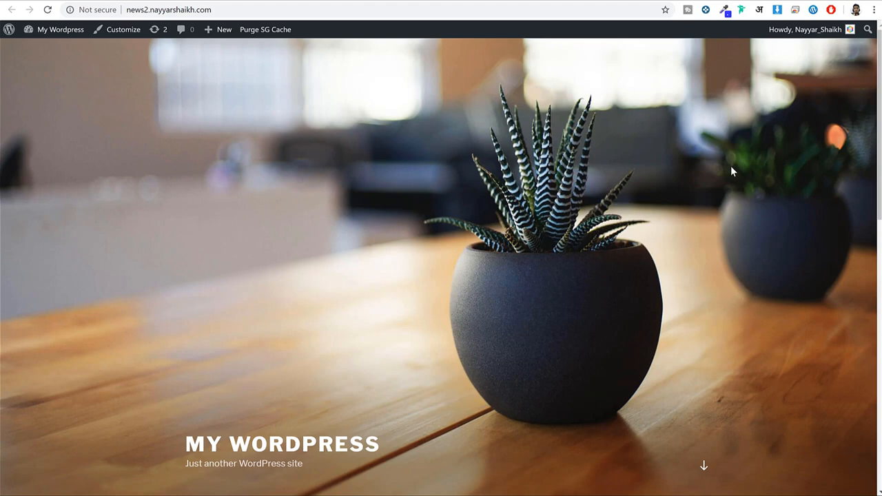
click(469, 0)
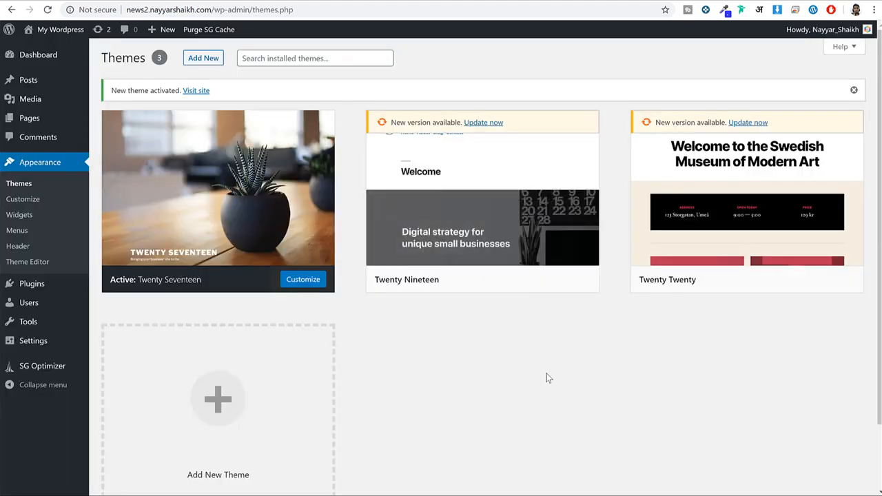
- Delete the Twenty Nineteen and Twenty Twenty themes
click(478, 183)
click(844, 469)
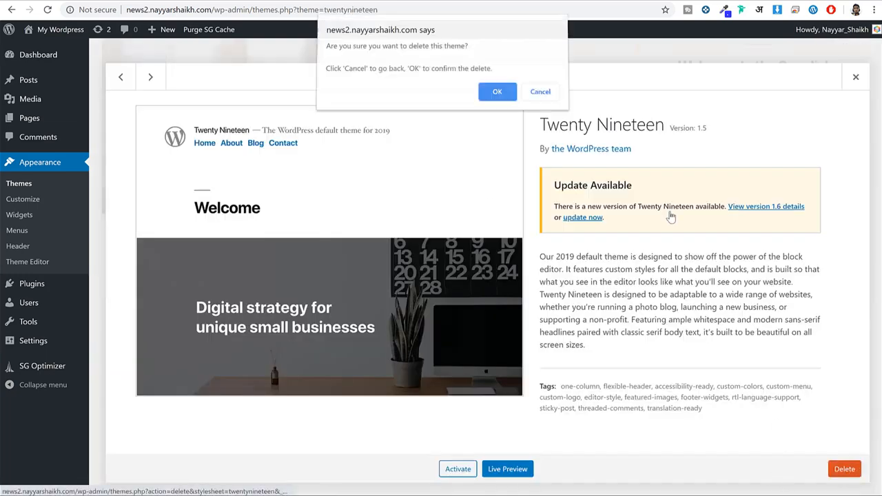
click(490, 93)
click(466, 193)
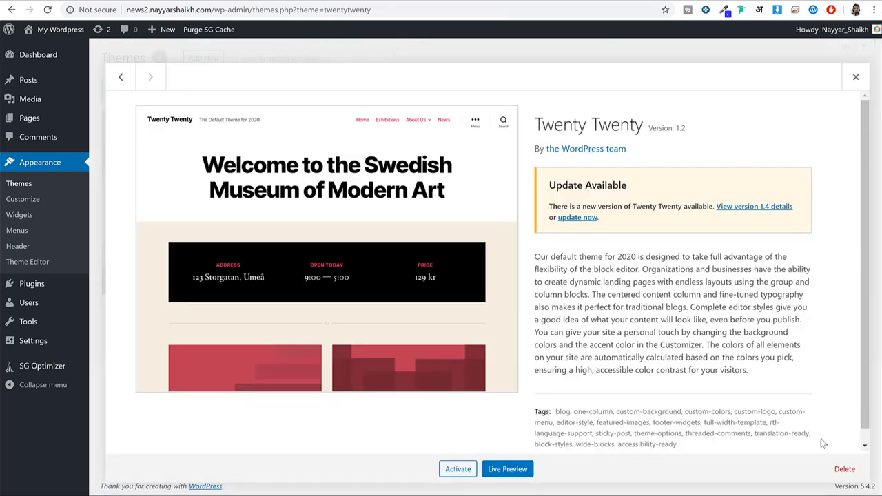
click(844, 468)
click(496, 92)
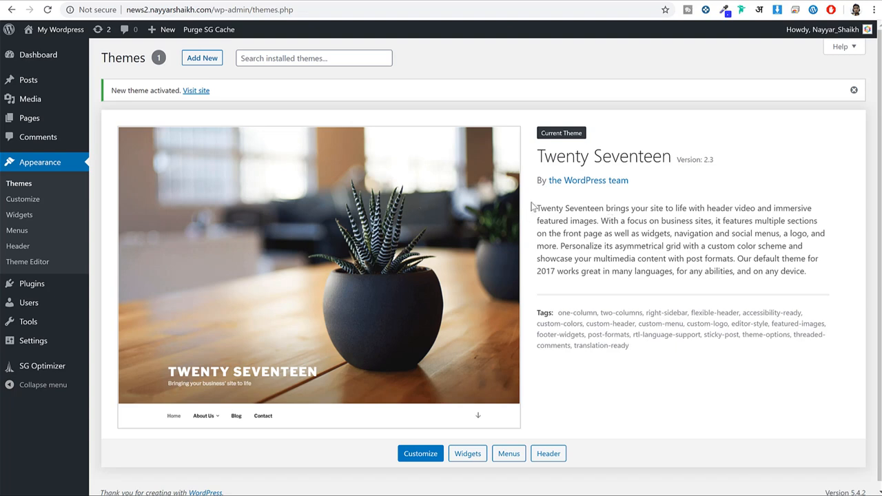
- Open Plugins and highlight the SG Optimizer name and description
click(61, 285)
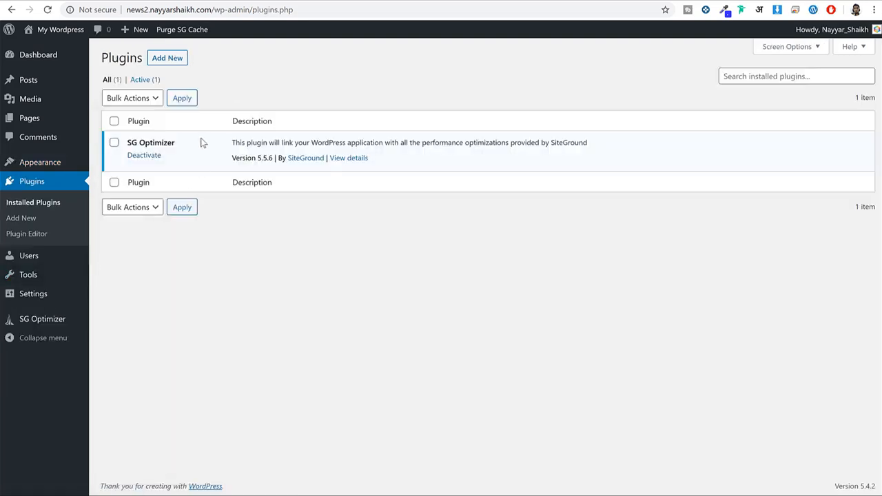
drag(197, 145, 127, 142)
click(141, 142)
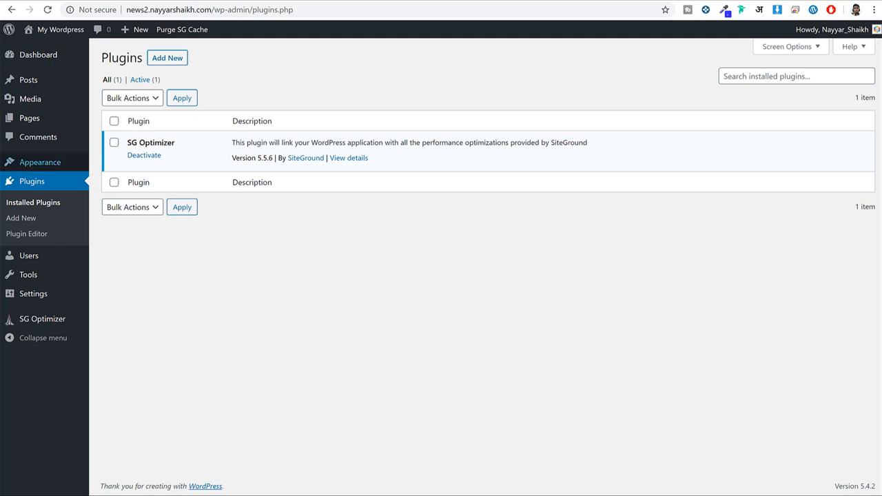
drag(394, 152, 483, 132)
triple_click(487, 142)
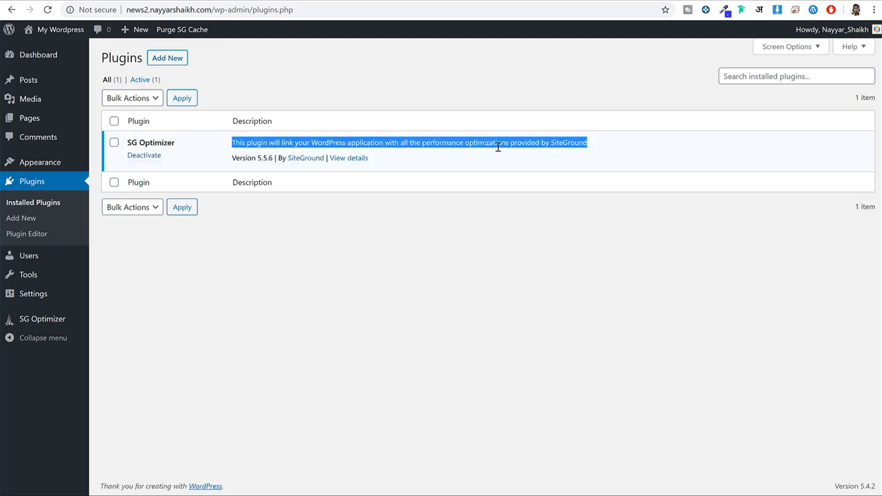
click(499, 160)
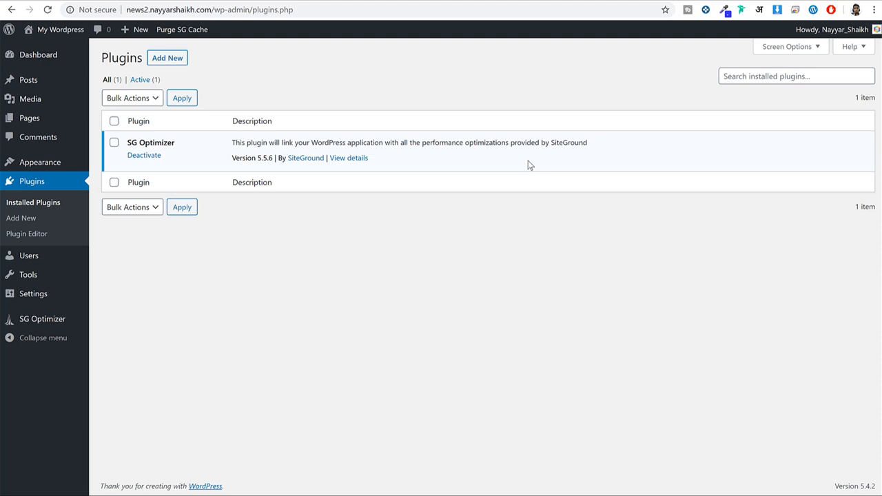
click(44, 301)
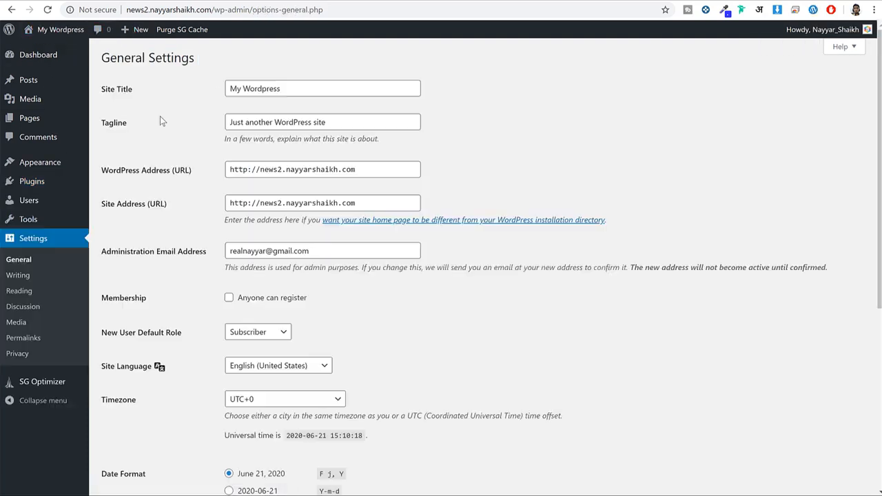
triple_click(309, 95)
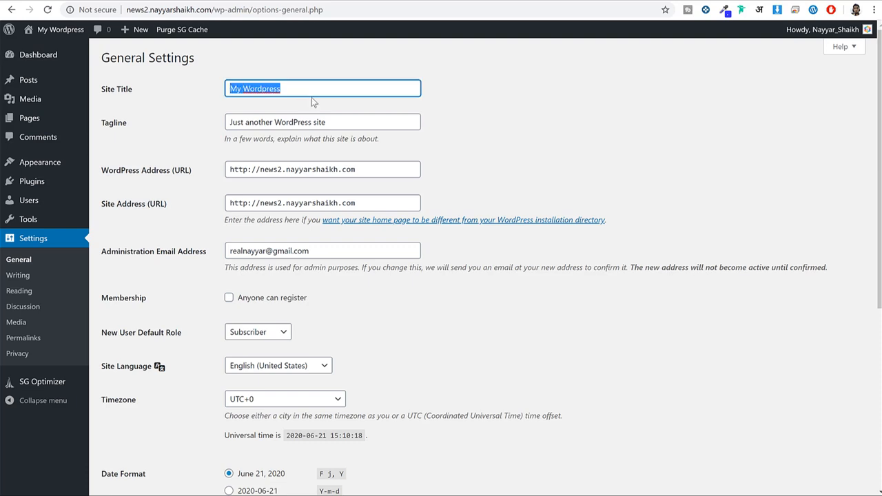
key(BackSpace)
text(News Website)
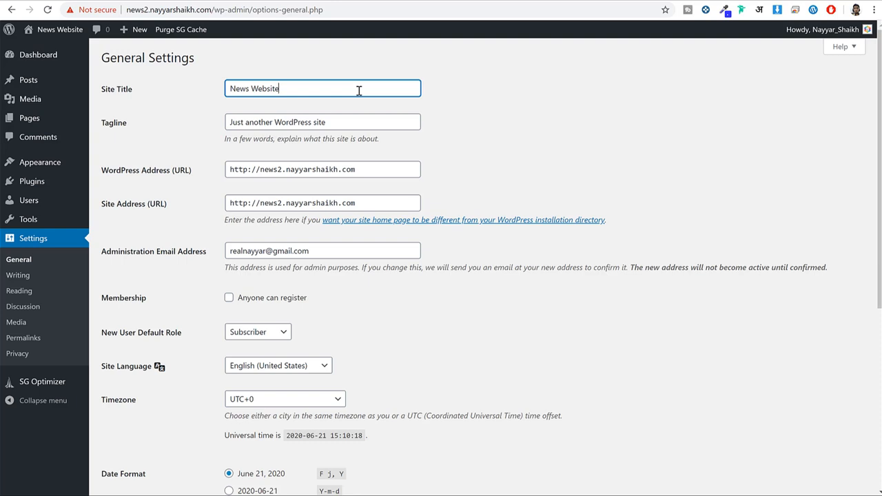
click(513, 131)
double_click(383, 122)
triple_click(349, 121)
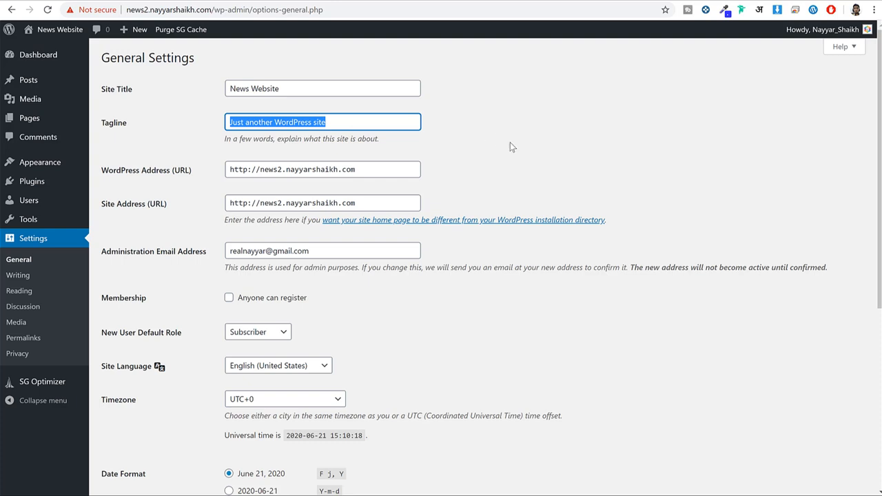
- Inspect the site's connection security details in the browser
scroll(542, 145, down, 2)
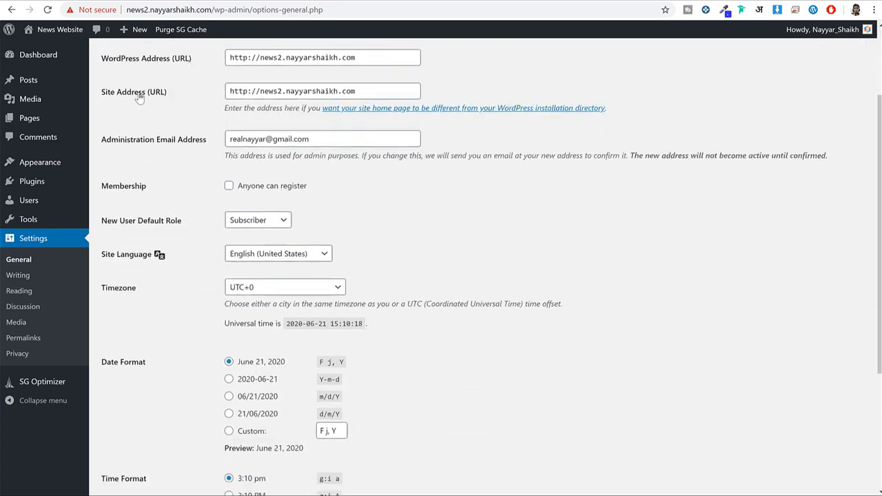
click(116, 12)
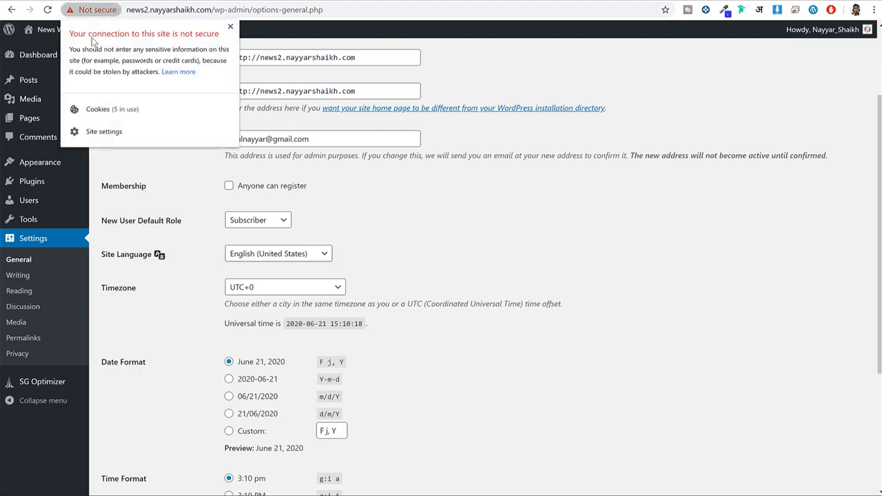
click(230, 26)
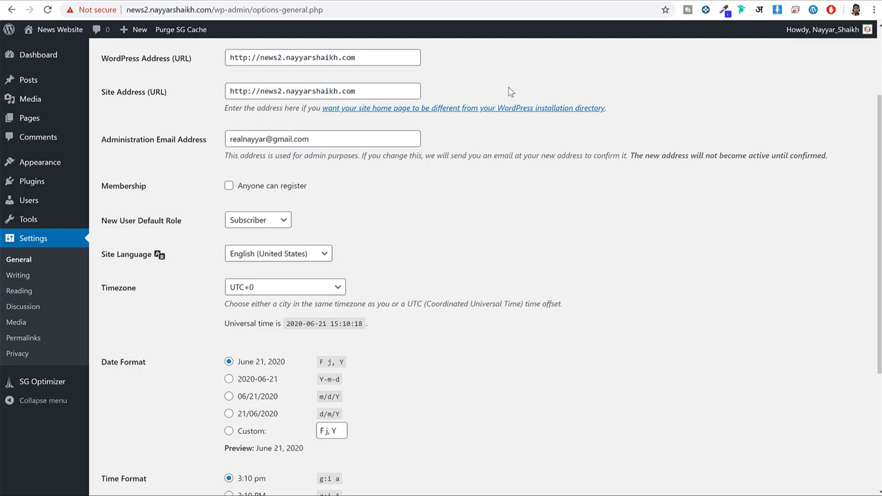
scroll(153, 100, up, 1)
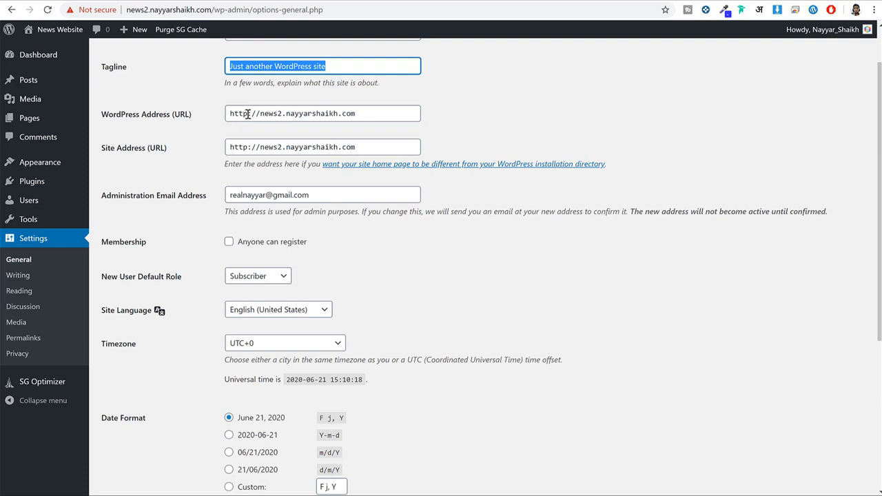
- Change both WordPress Address and Site Address from http to https
drag(248, 115, 200, 120)
click(248, 115)
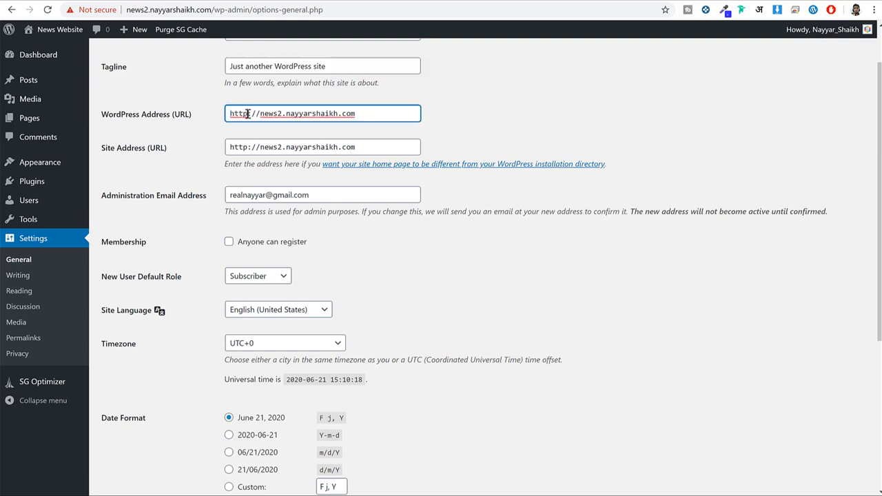
text(s)
click(248, 146)
text(s)
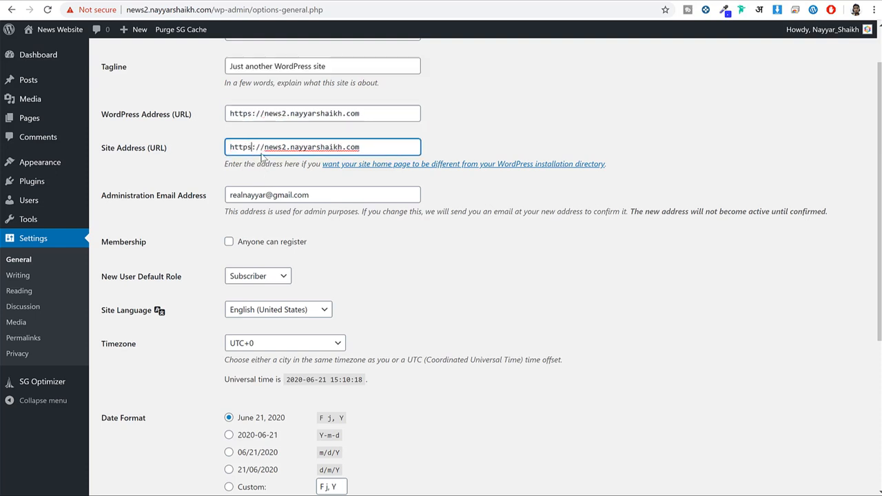
drag(256, 113, 213, 115)
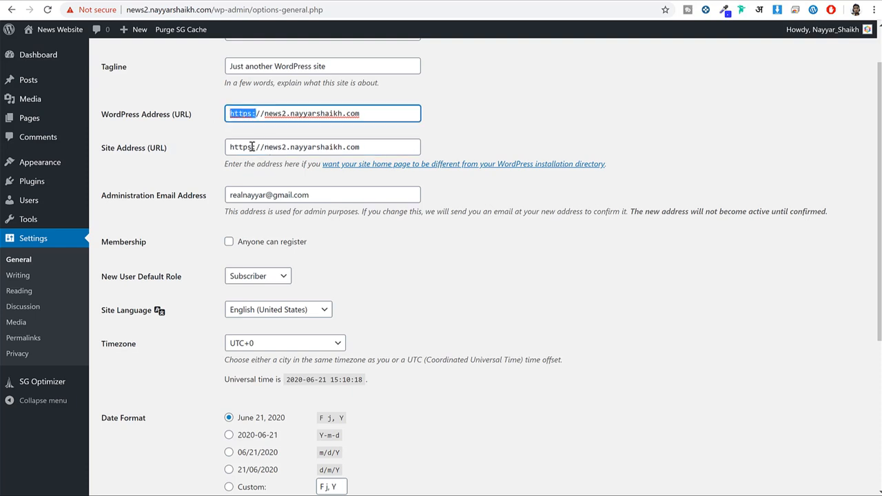
click(256, 146)
drag(252, 147, 229, 143)
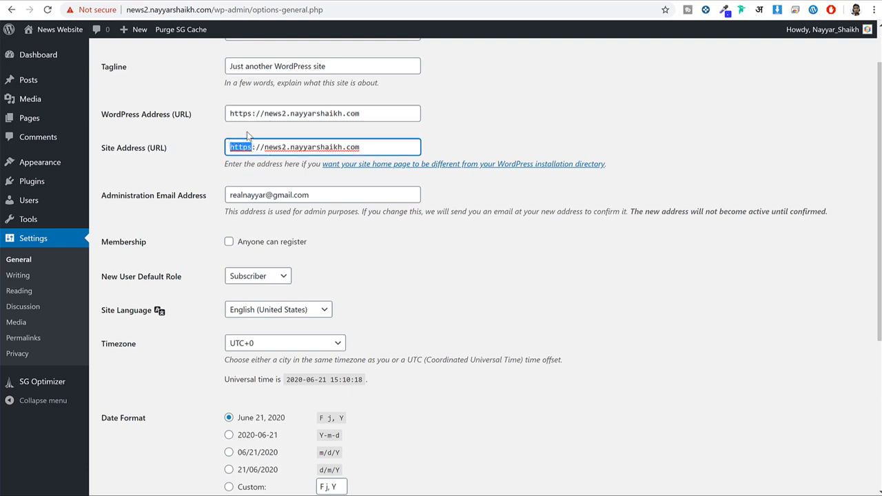
- Review the administration e-mail and tick Anyone can register
scroll(524, 180, down, 2)
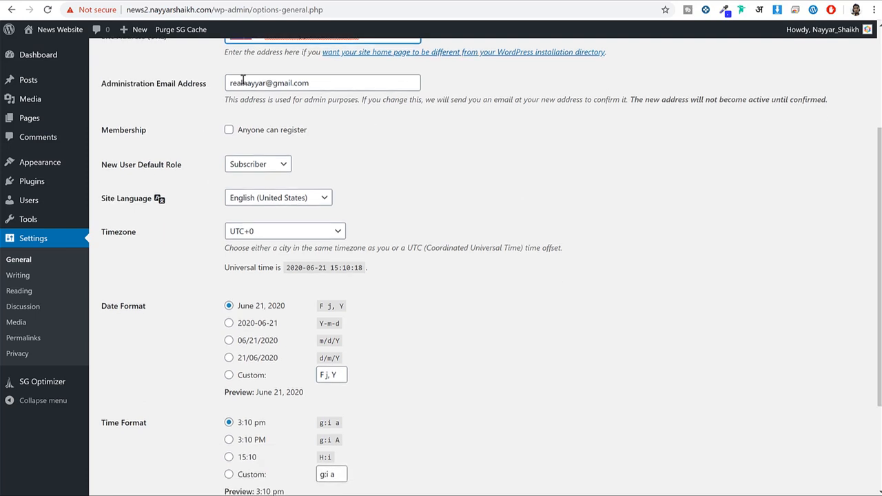
drag(336, 84, 221, 86)
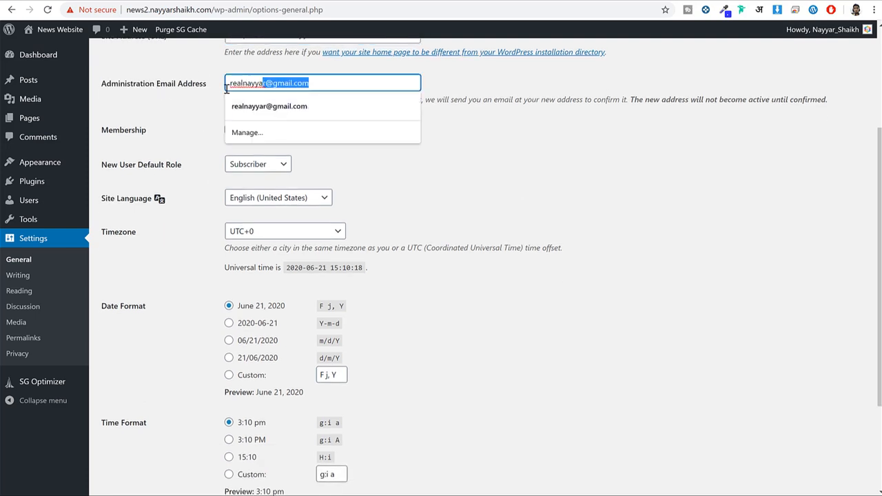
click(501, 99)
triple_click(354, 82)
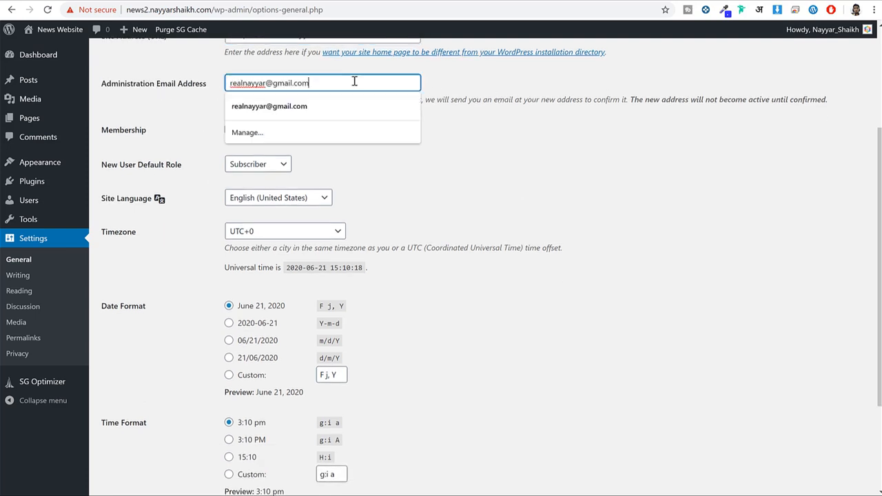
click(493, 88)
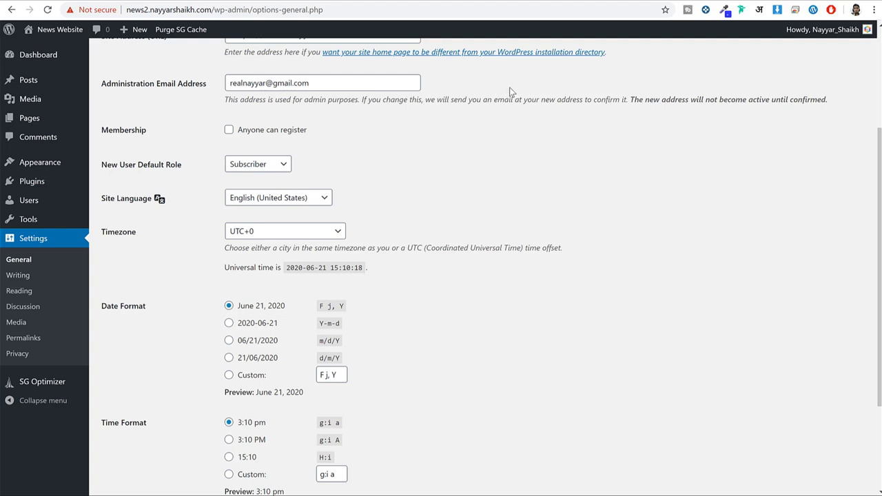
drag(101, 130, 178, 131)
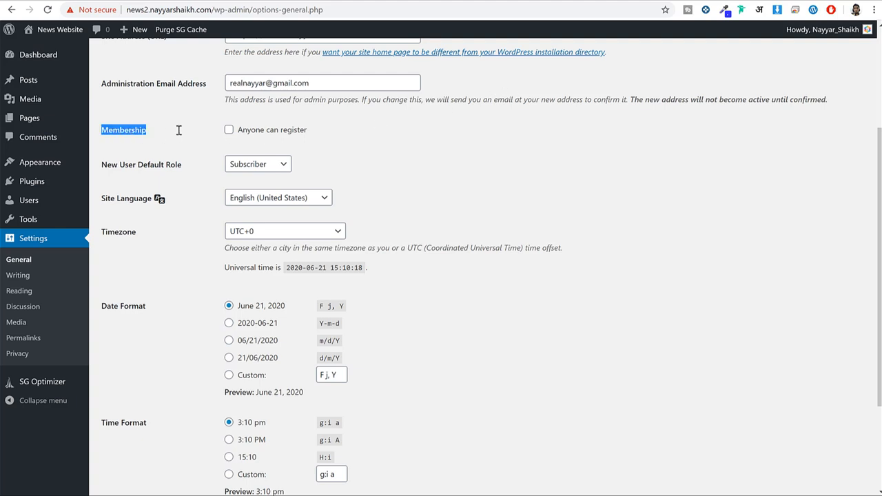
click(281, 130)
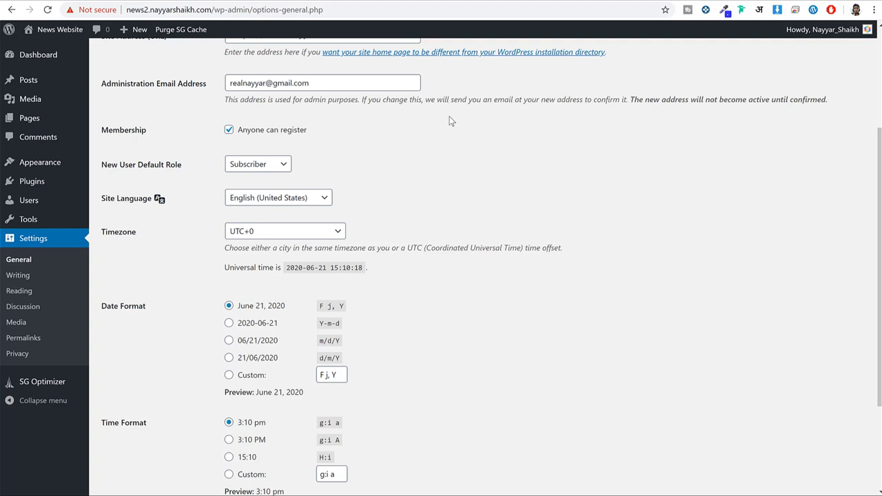
- Set the timezone to Kolkata
scroll(573, 204, down, 1)
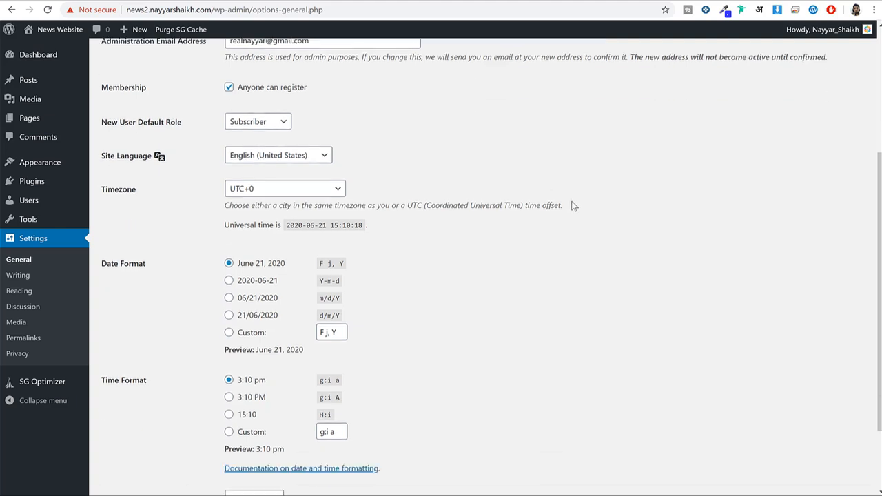
click(264, 177)
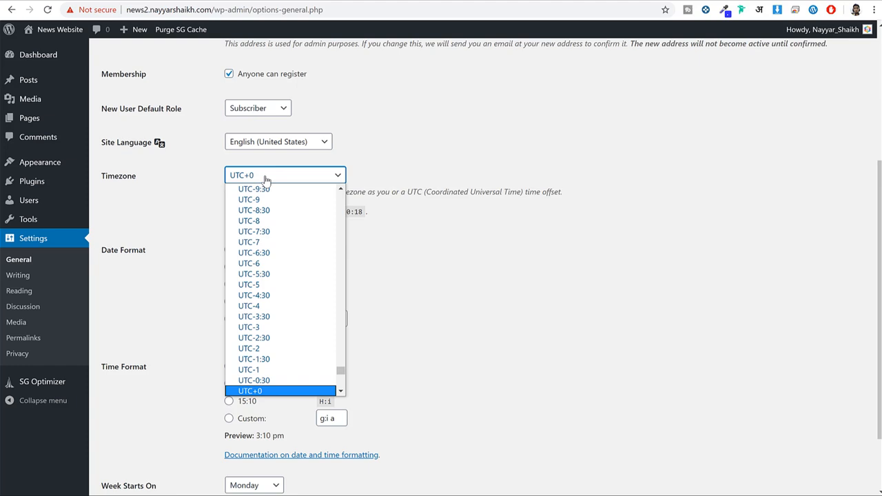
text(kol)
key(Return)
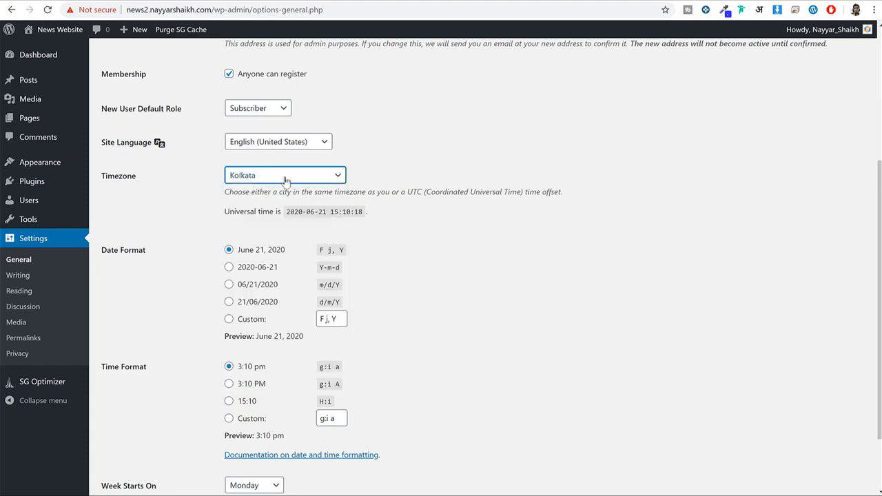
- Save the general settings, log back in, and confirm the connection is now secure
scroll(544, 241, down, 2)
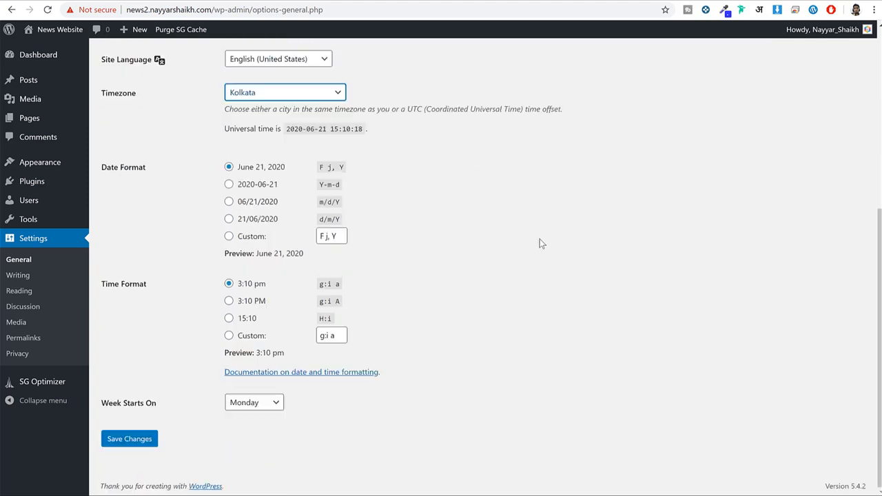
click(147, 440)
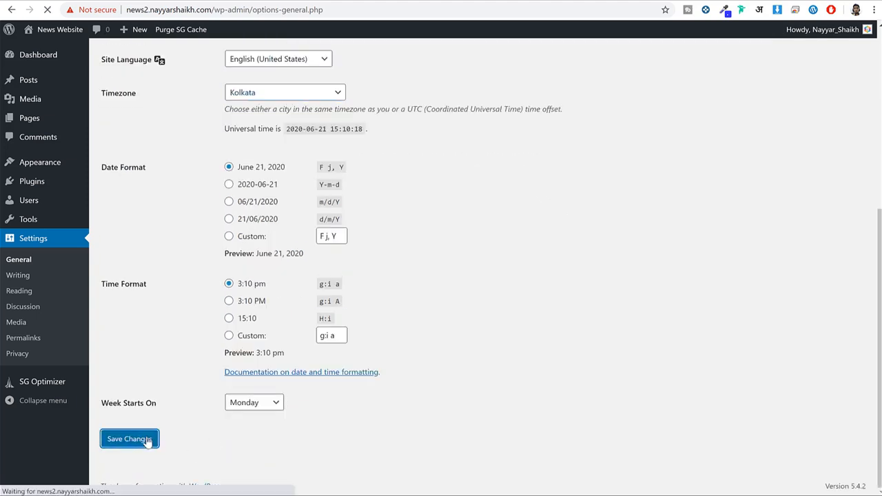
click(576, 204)
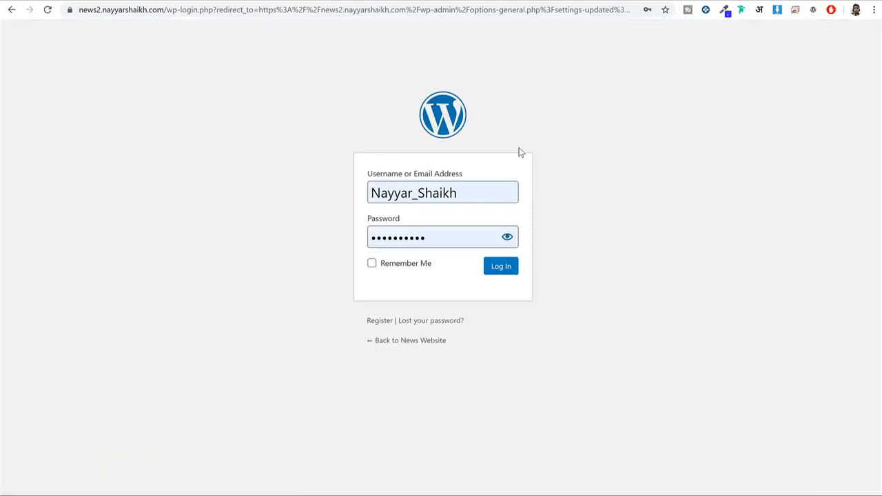
click(504, 265)
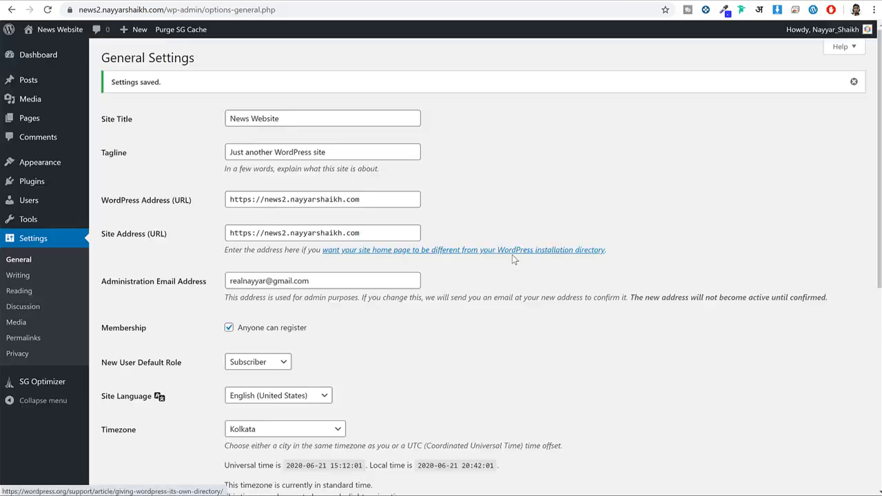
click(69, 10)
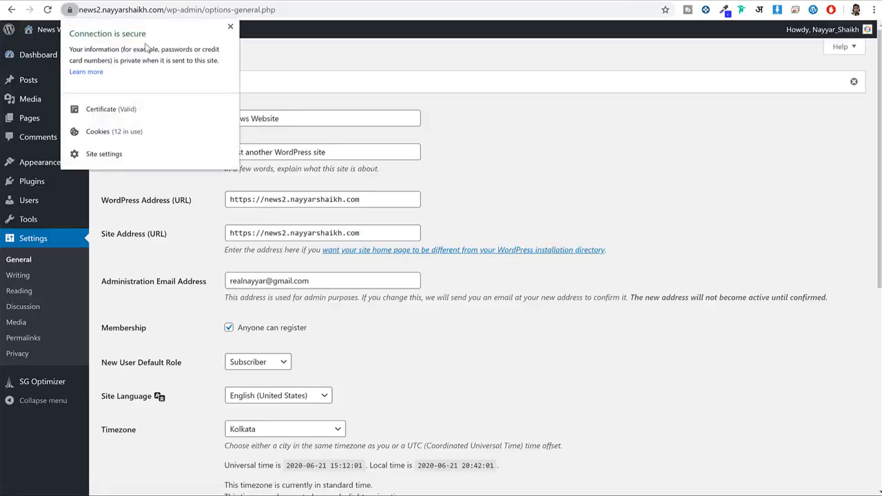
click(231, 27)
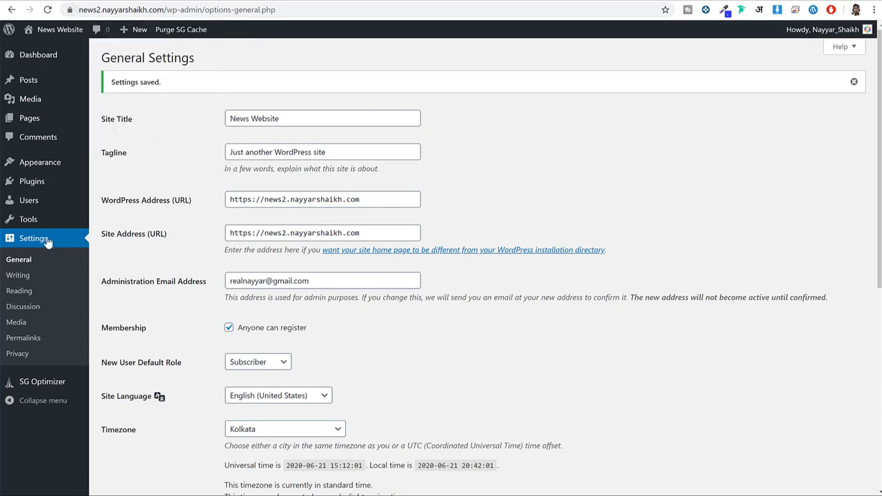
click(40, 342)
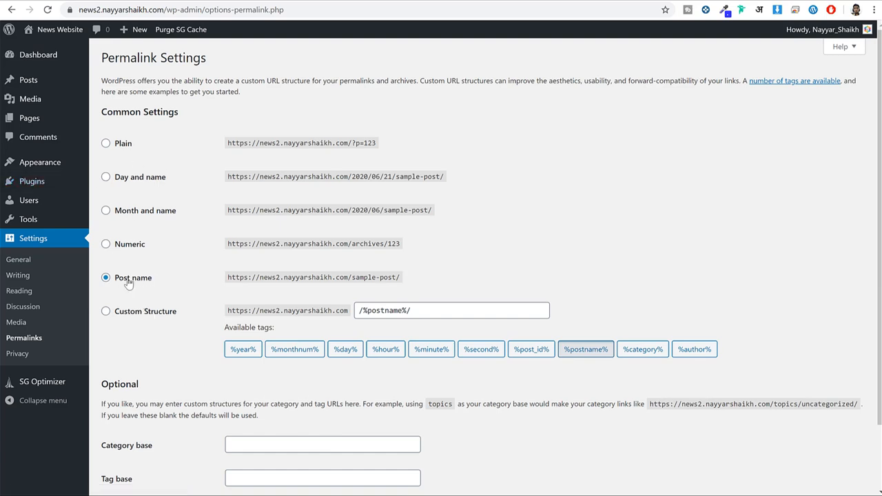
- Choose Post name as the permalink structure, save it, then go back to the Dashboard
click(133, 179)
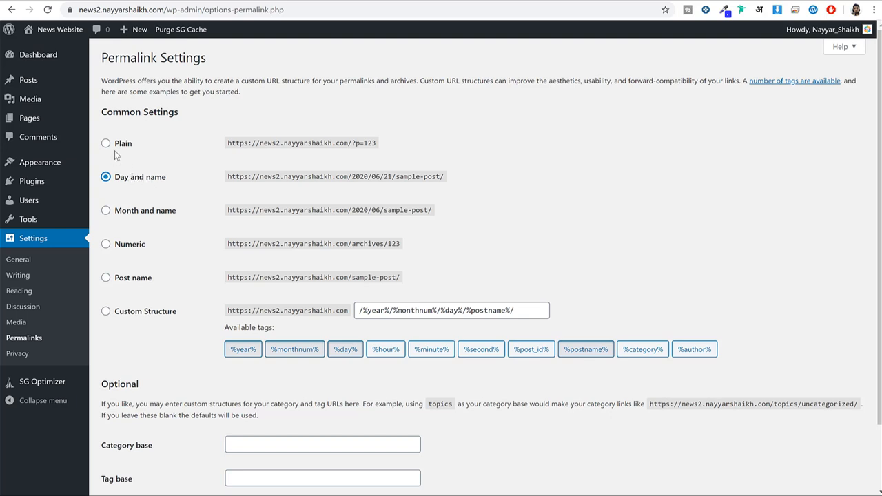
click(120, 147)
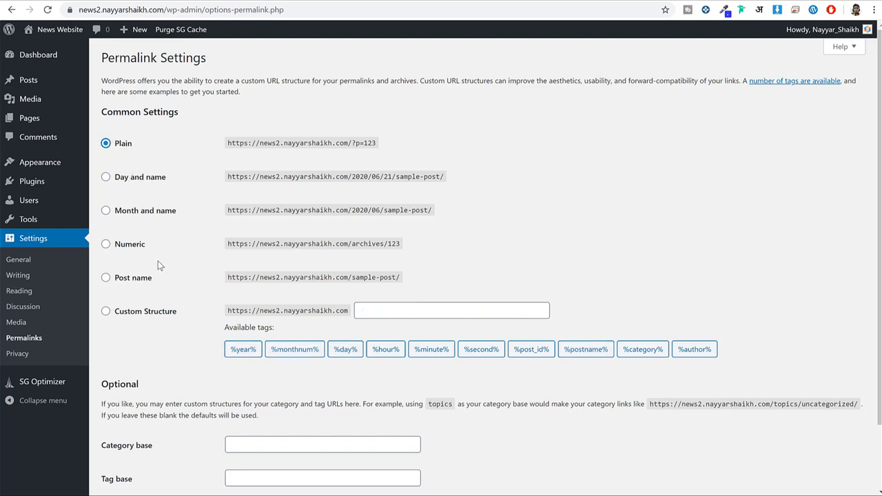
click(141, 283)
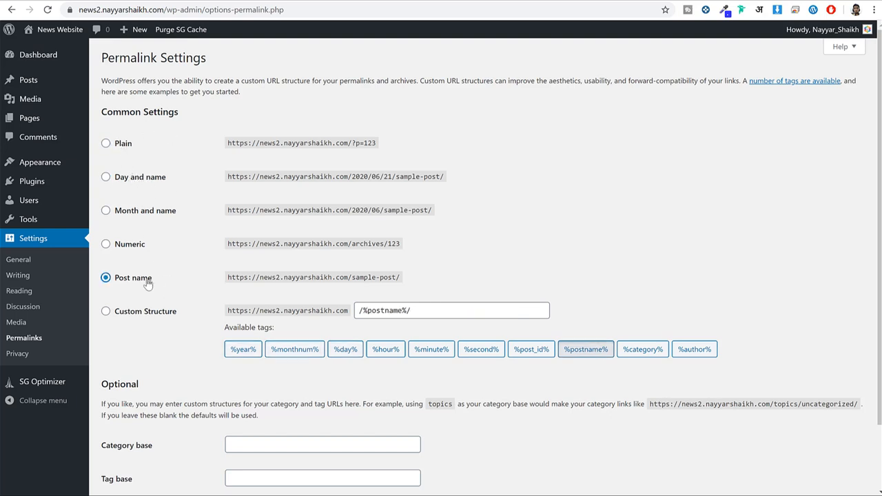
scroll(166, 285, down, 2)
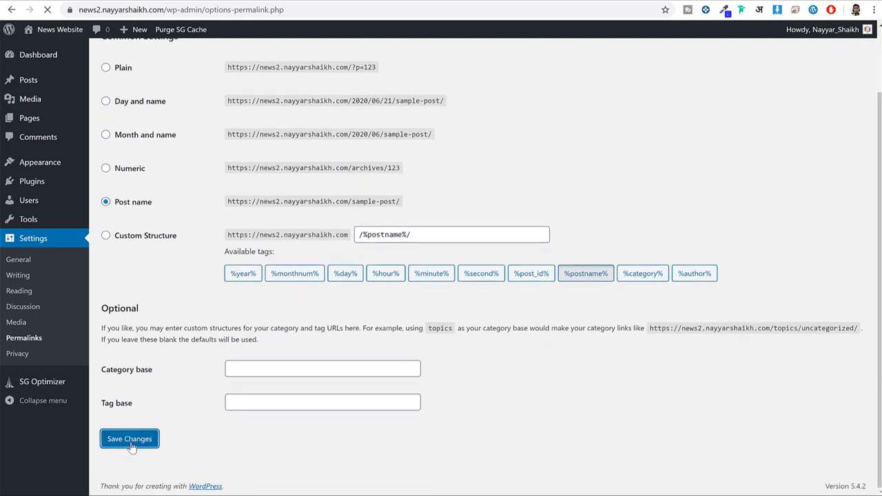
click(129, 441)
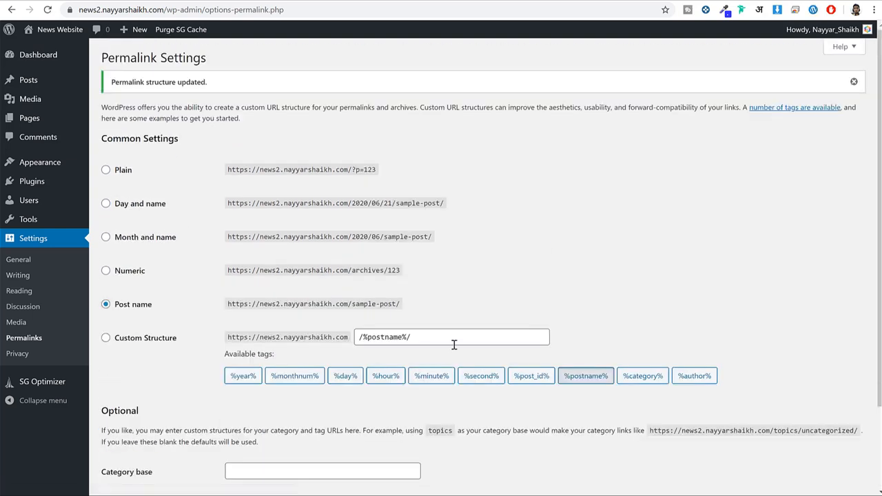
click(42, 56)
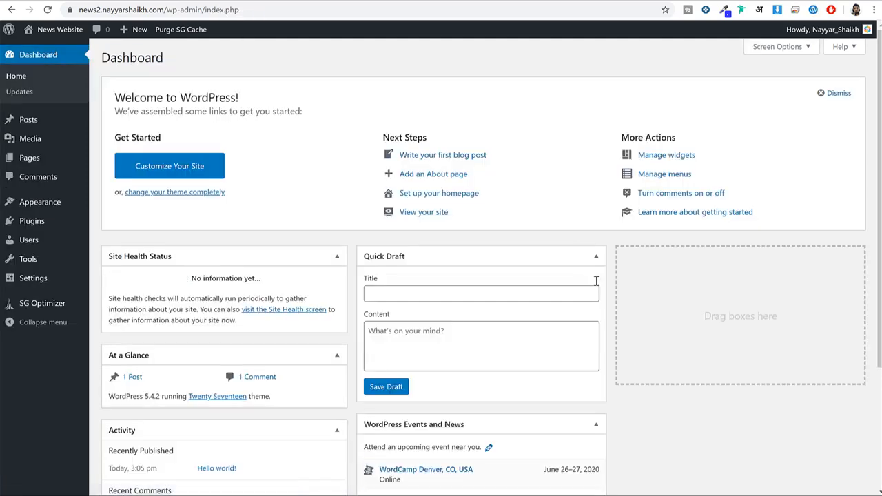
- Hide Site Health, At a Glance, Activity, Quick Draft, Events and News, and Welcome dashboard panels
scroll(596, 281, down, 3)
scroll(604, 339, up, 3)
click(775, 48)
click(116, 70)
click(193, 70)
click(249, 70)
click(293, 70)
click(349, 70)
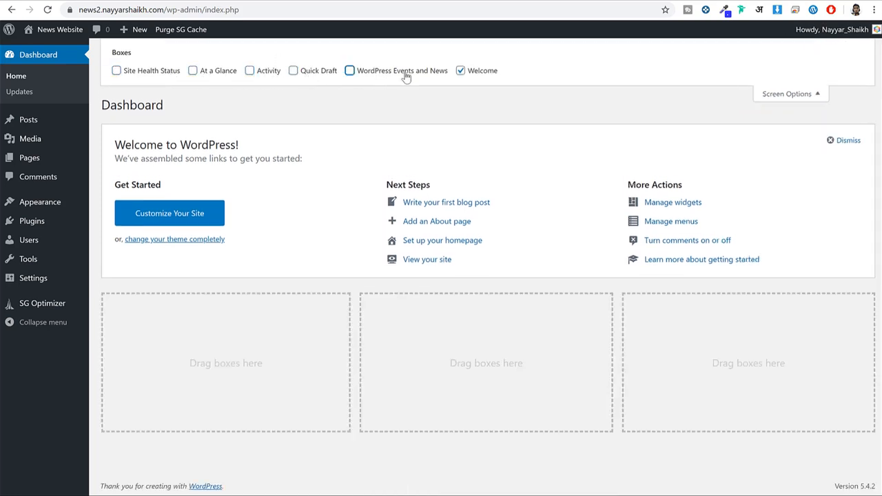
click(460, 70)
click(779, 93)
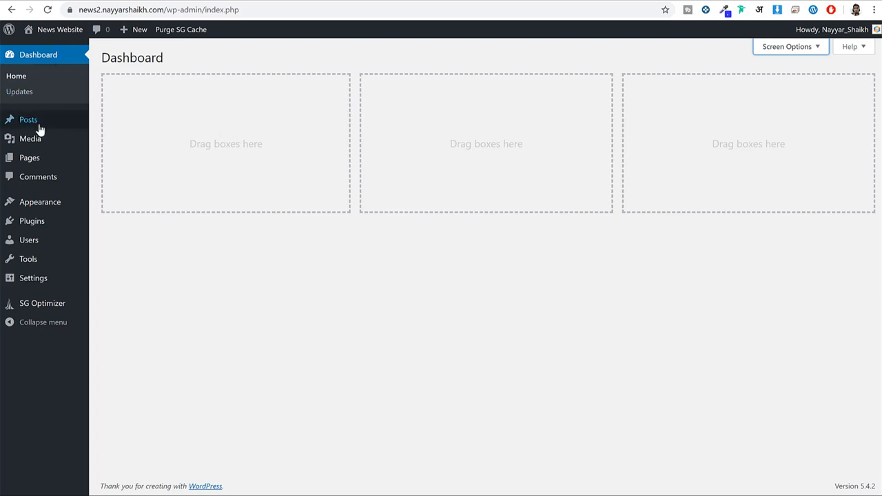
mouse_move(35, 124)
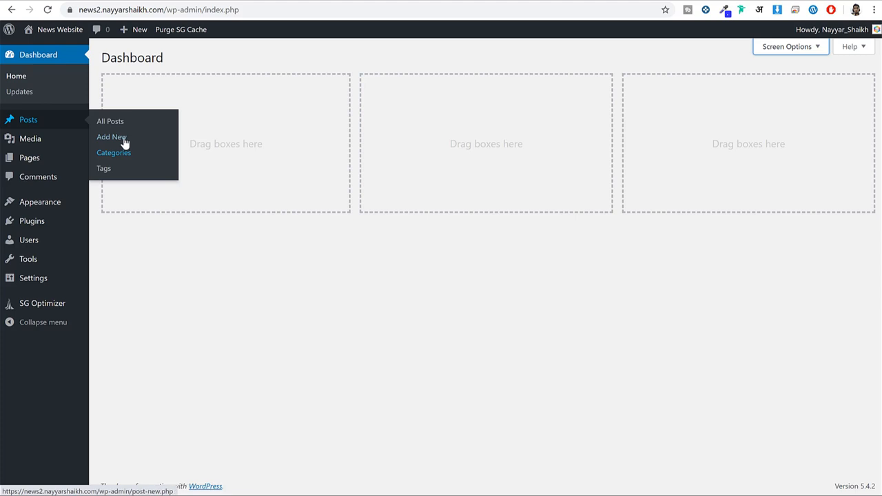
- Trash the Hello world! post and start a new post
click(37, 121)
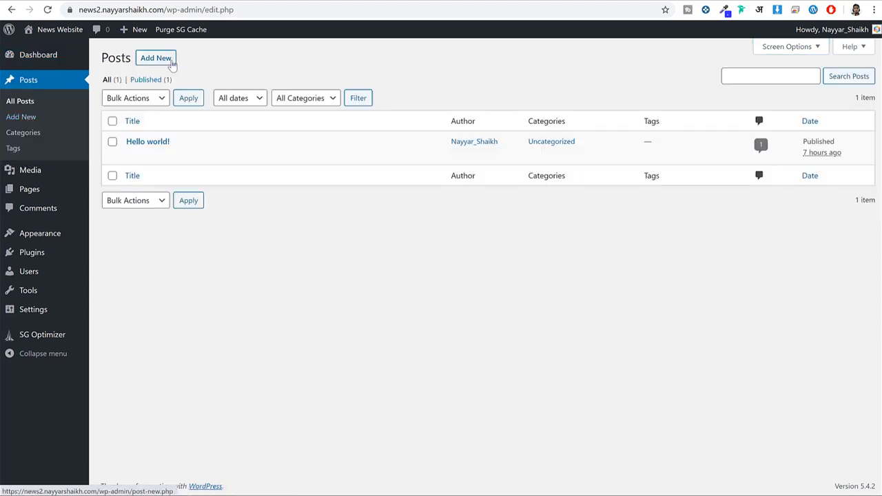
mouse_move(139, 145)
click(191, 157)
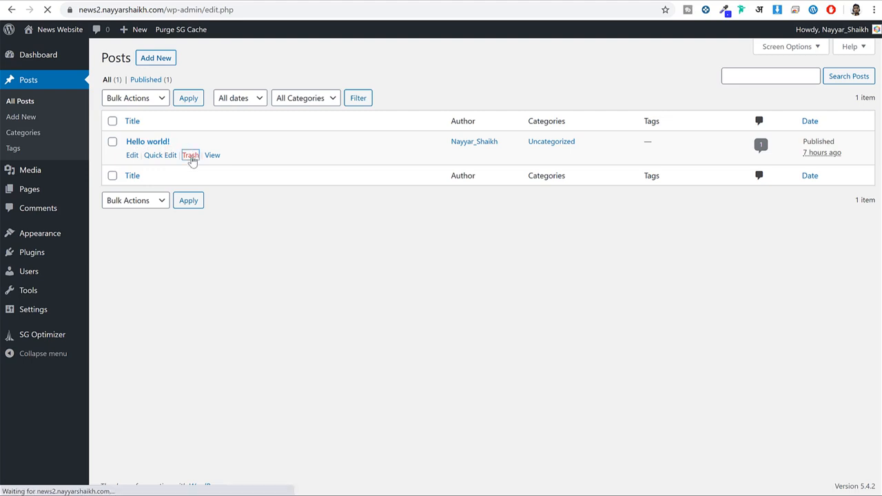
click(163, 59)
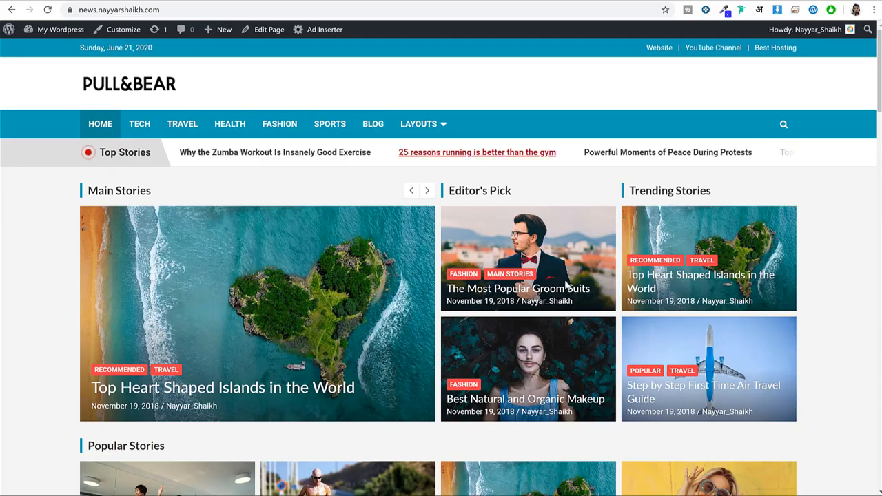
- Copy the title 'Top Heart Shaped Islands in the World' from the demo article into the post
scroll(221, 279, down, 3)
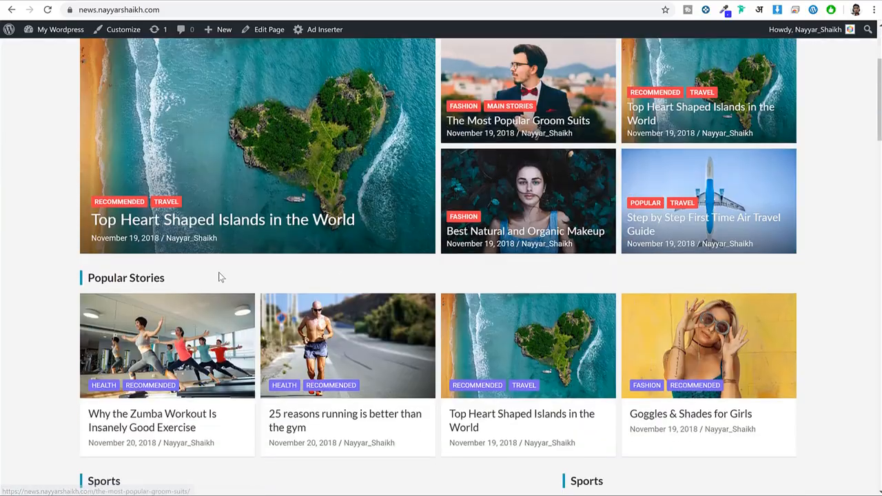
click(265, 217)
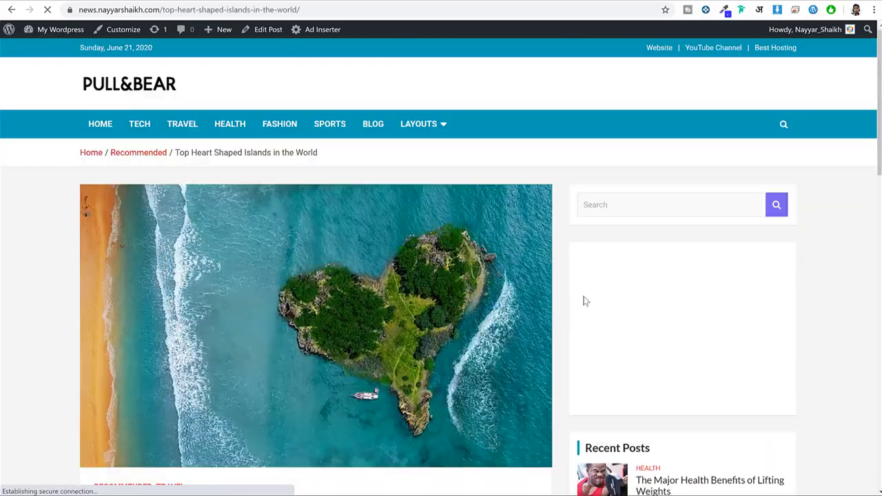
scroll(545, 217, down, 1)
scroll(545, 216, down, 9)
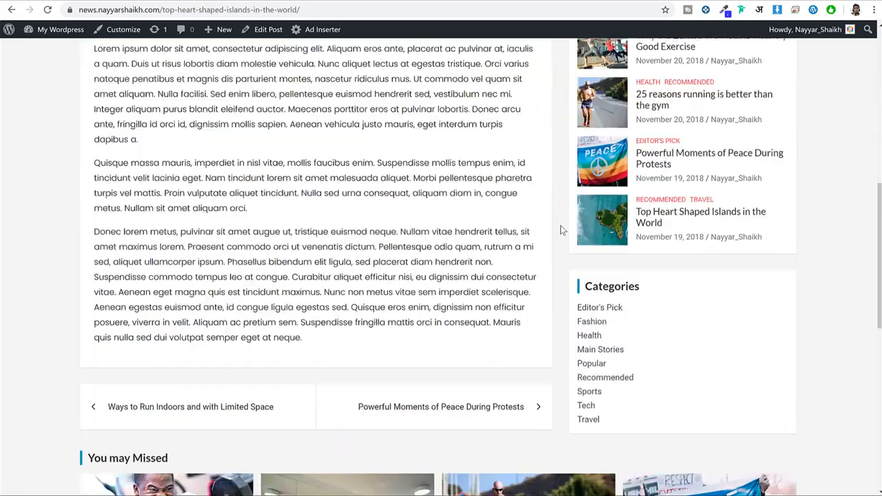
scroll(560, 252, up, 3)
scroll(560, 252, up, 6)
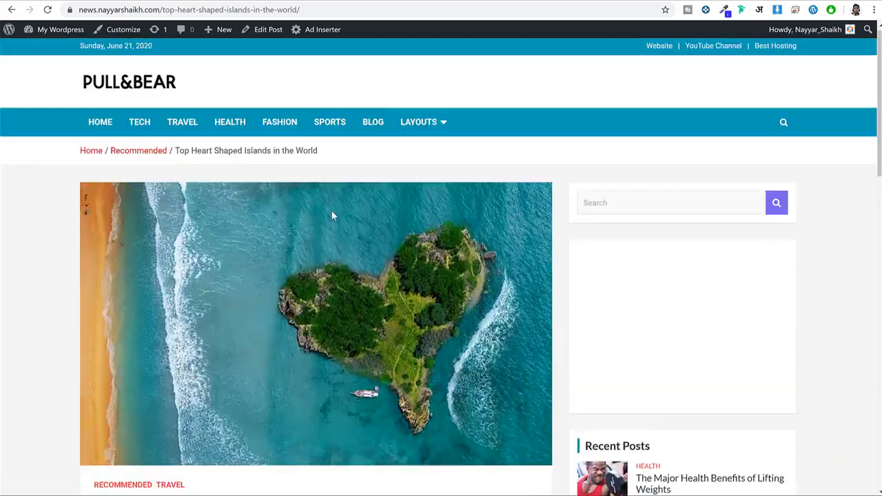
scroll(388, 296, down, 2)
scroll(386, 293, down, 2)
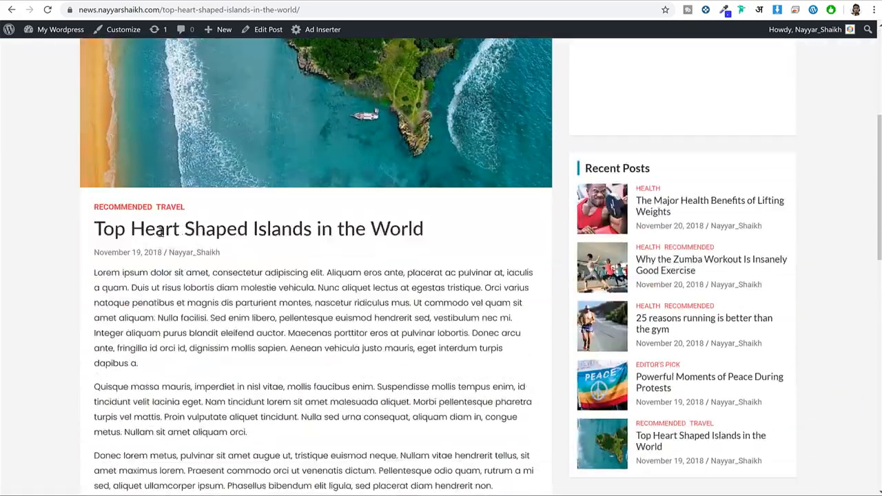
drag(95, 230, 425, 232)
key(ctrl+c)
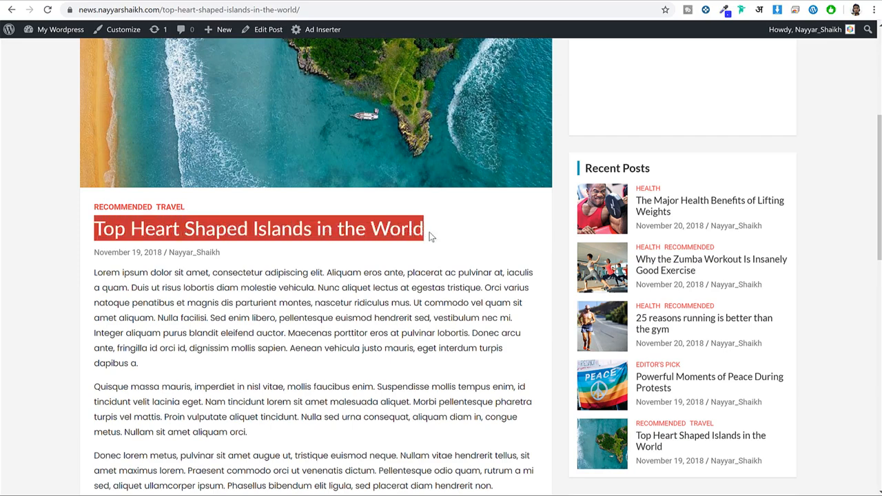
scroll(378, 220, down, 1)
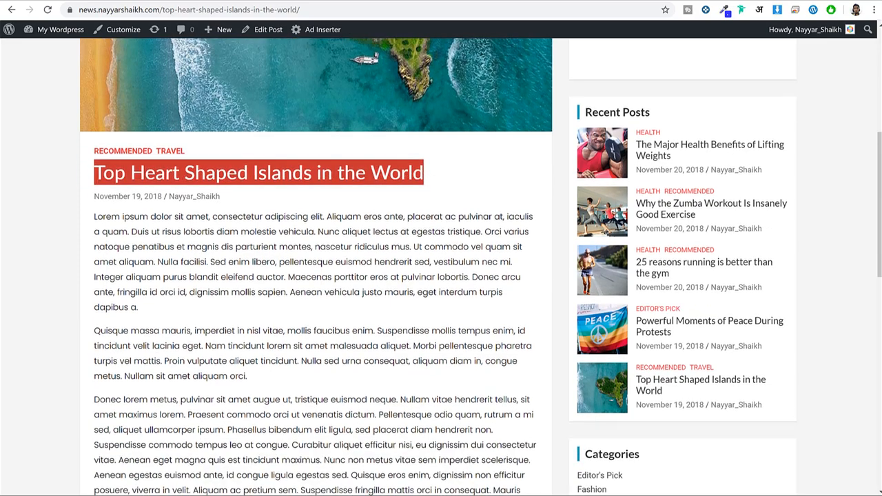
key(ctrl+Tab)
key(ctrl+v)
drag(472, 117, 126, 106)
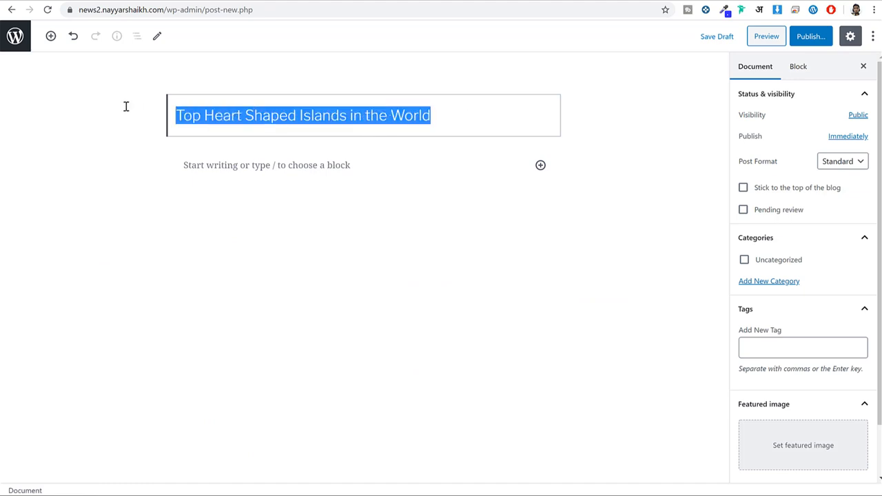
- Paste the article's first two Lorem ipsum paragraphs into the post body
click(300, 160)
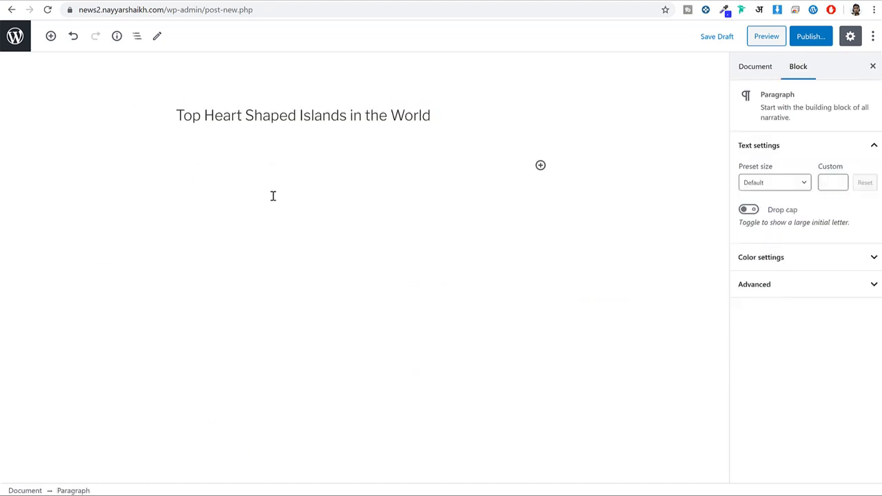
key(ctrl+shift+Tab)
drag(96, 220, 300, 376)
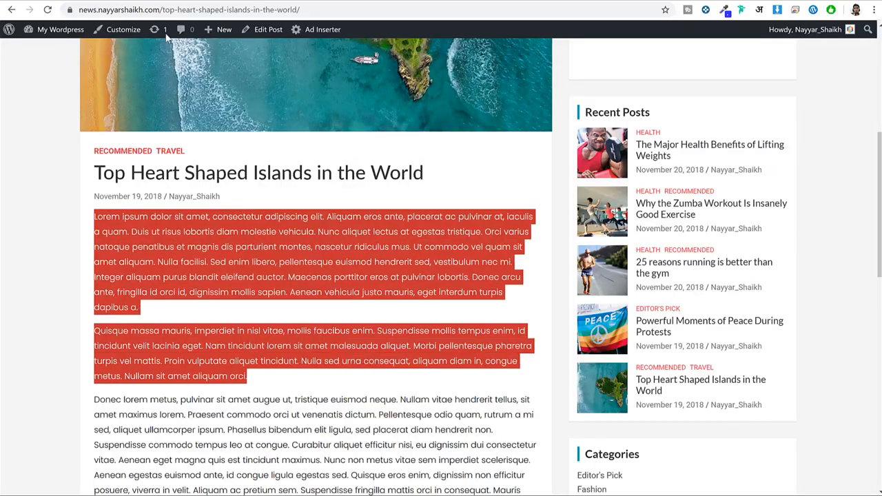
key(ctrl+Tab)
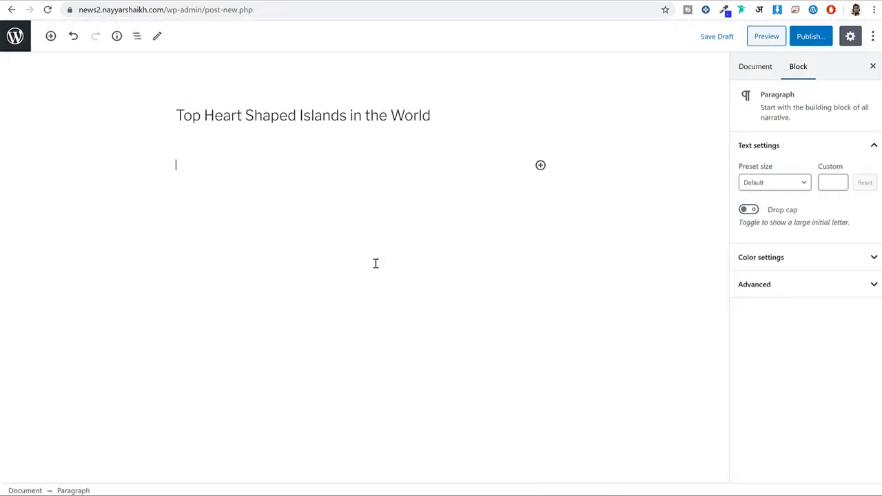
text(lotremr)
key(BackSpace)
key(BackSpace)
key(BackSpace)
key(BackSpace)
key(BackSpace)
key(BackSpace)
key(BackSpace)
key(ctrl+v)
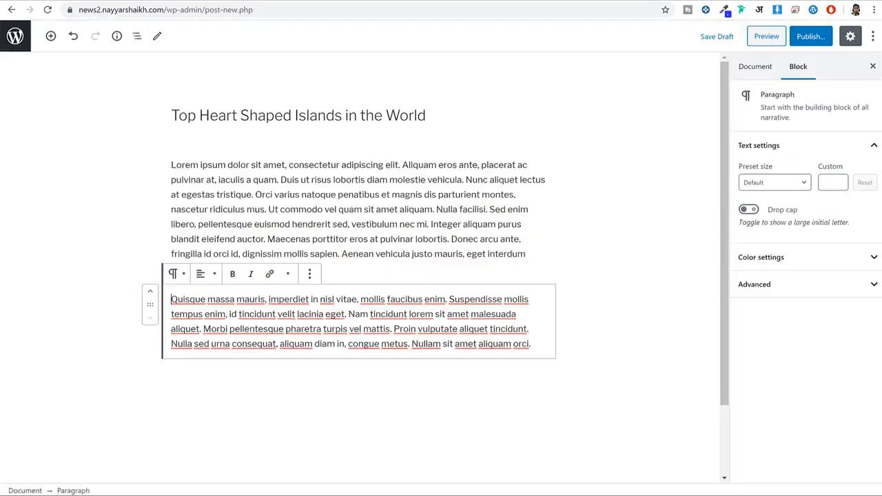
click(582, 262)
scroll(620, 279, down, 2)
scroll(624, 282, down, 1)
- Add an Image block after the second paragraph and upload the woman-with-burger photo
click(216, 293)
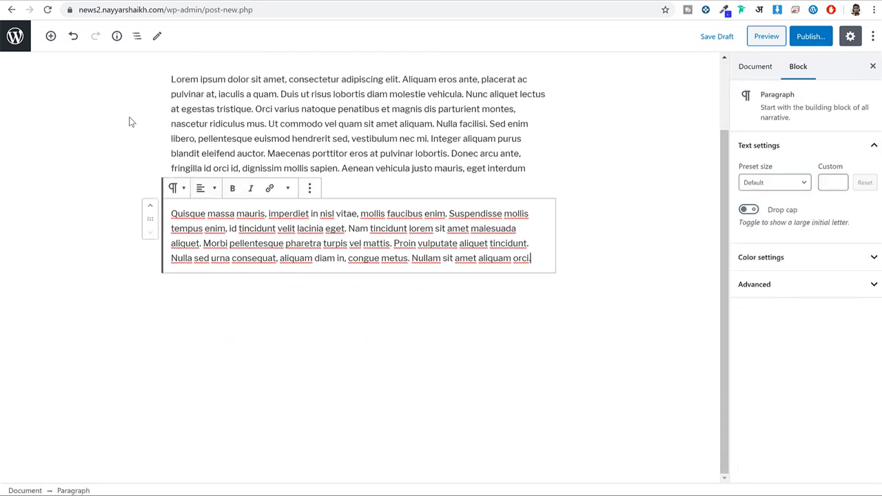
click(51, 38)
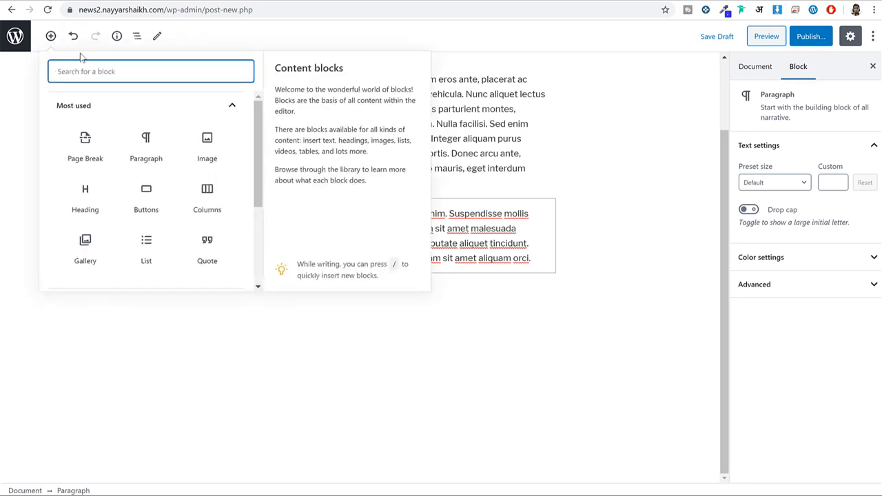
text(imag)
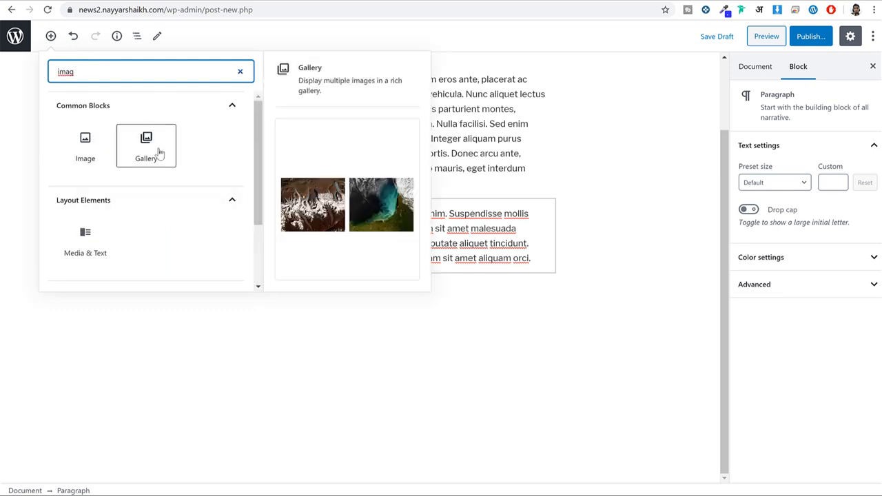
click(91, 150)
scroll(183, 297, down, 2)
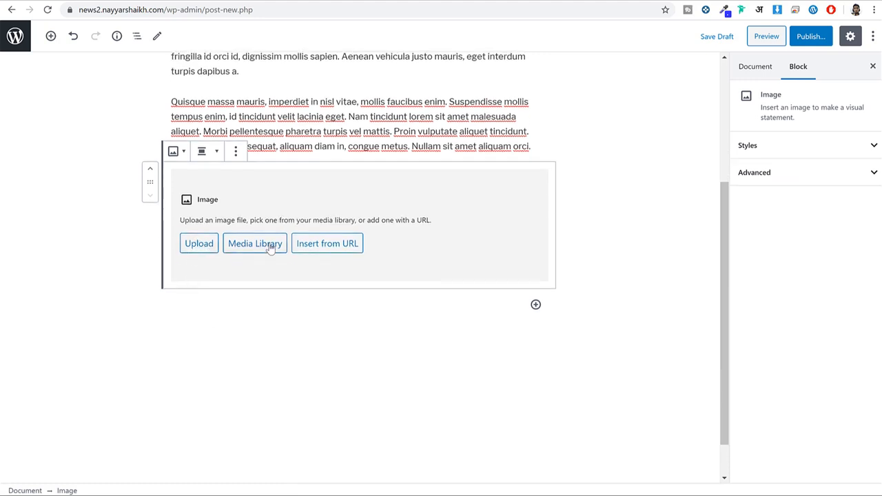
click(207, 243)
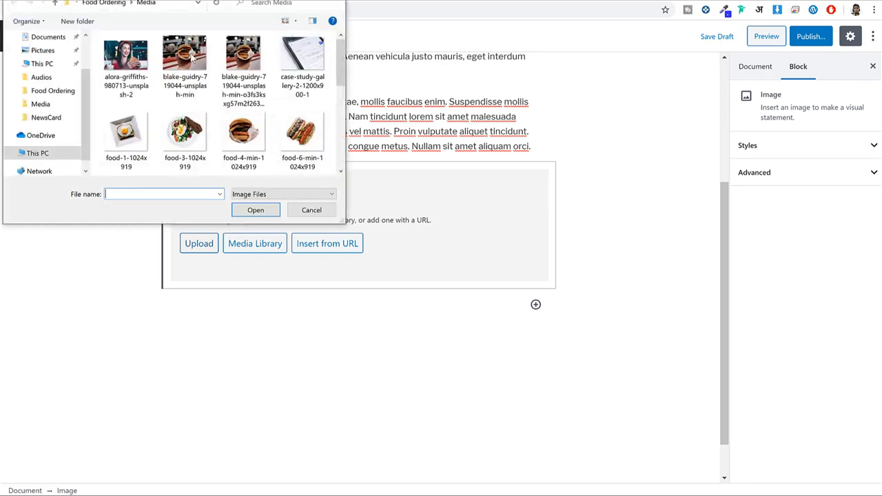
click(126, 66)
click(255, 209)
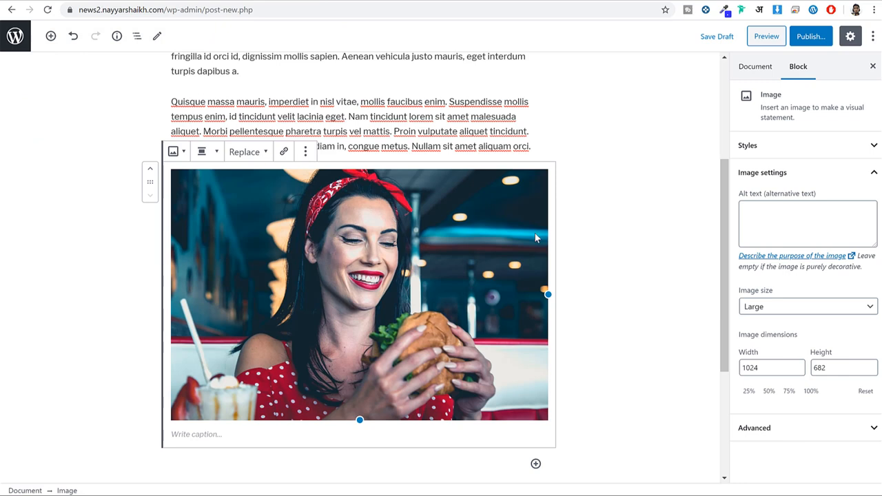
- Resize the image to 328×218 and caption it 'Caption at bottom'
drag(548, 294, 354, 296)
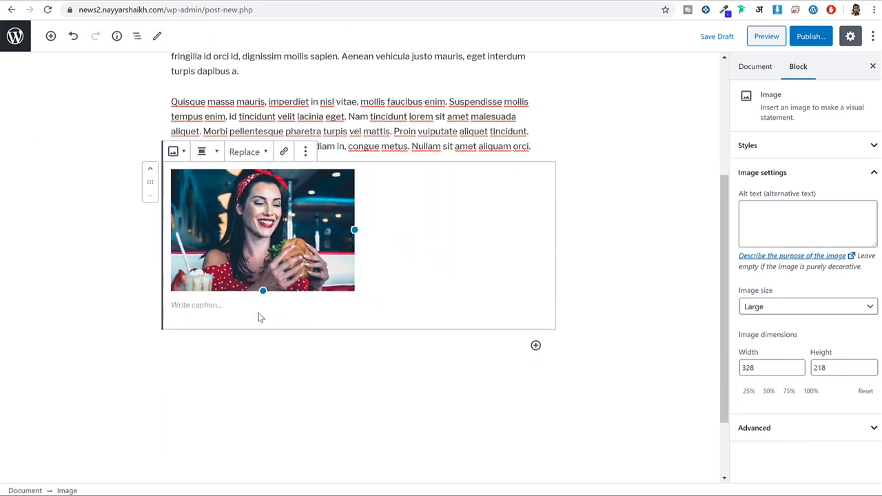
click(260, 311)
text(Caption at bottom)
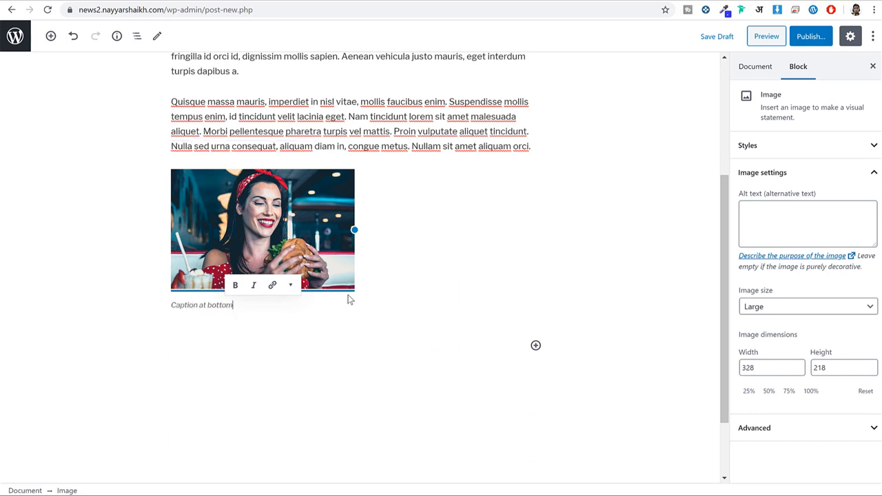
drag(234, 305, 171, 306)
click(639, 279)
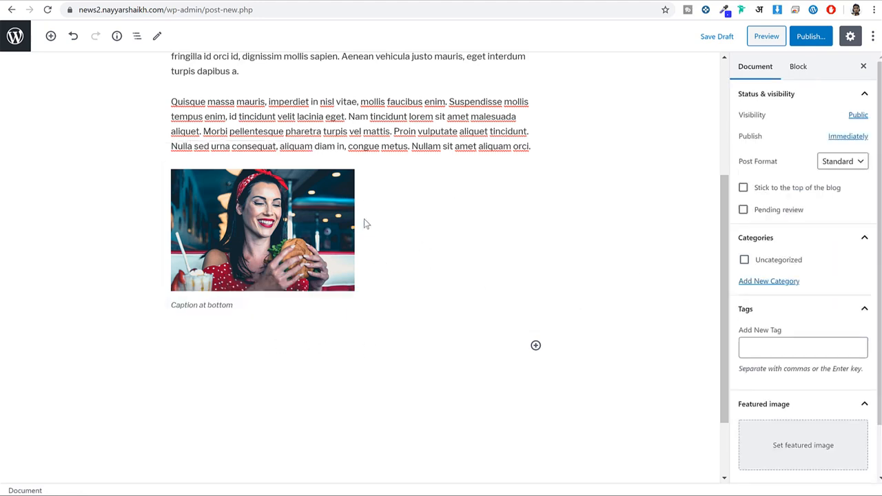
click(390, 219)
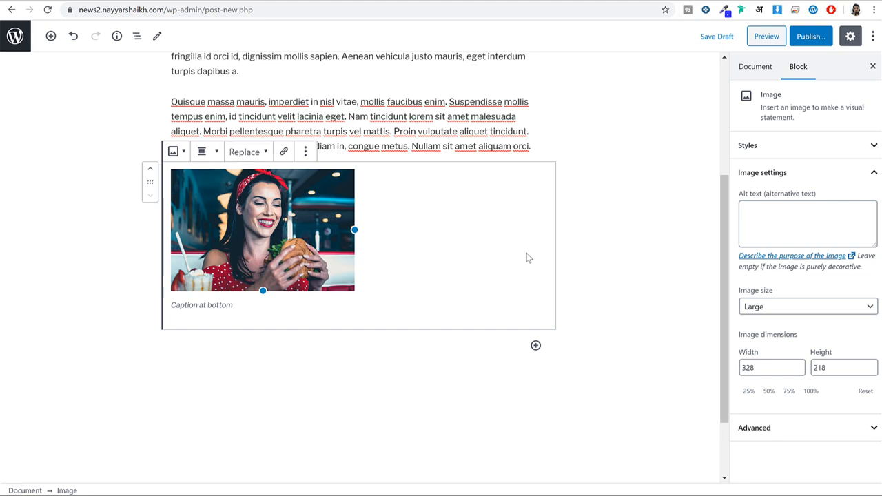
scroll(414, 293, down, 1)
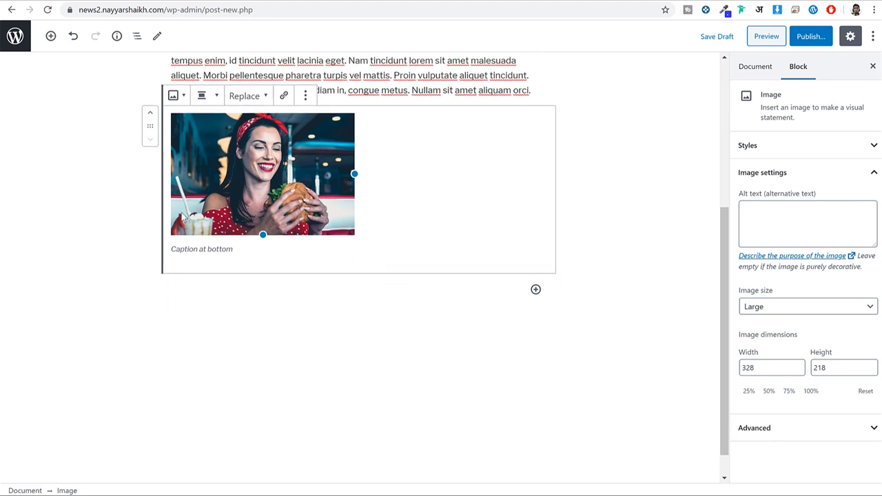
- Insert a two-equal-columns block below the image and add an Image block in its left column
click(53, 38)
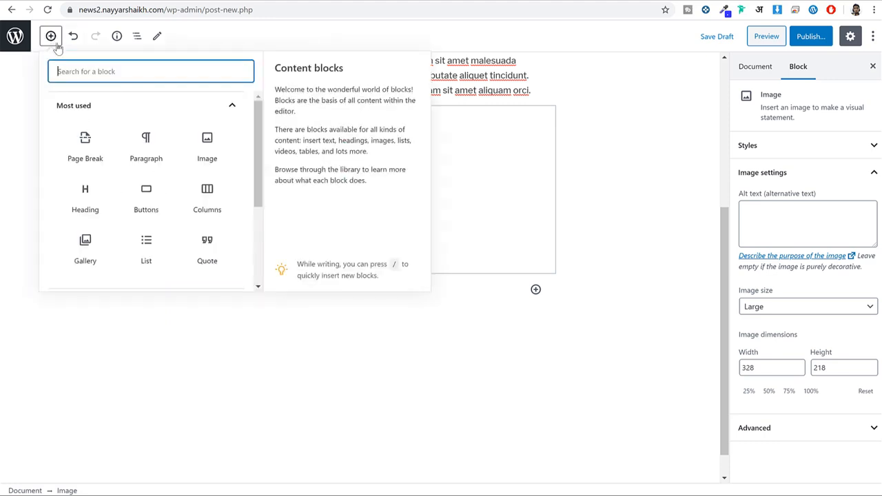
text(colu)
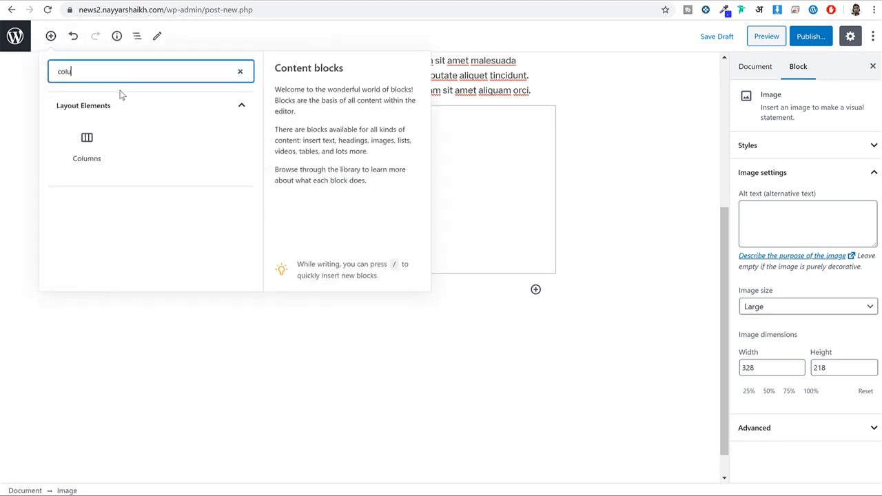
click(86, 142)
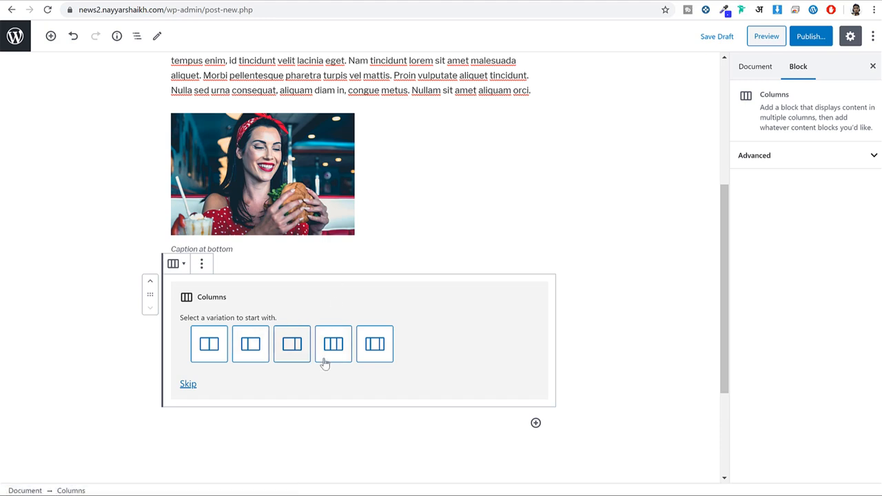
scroll(310, 348, down, 1)
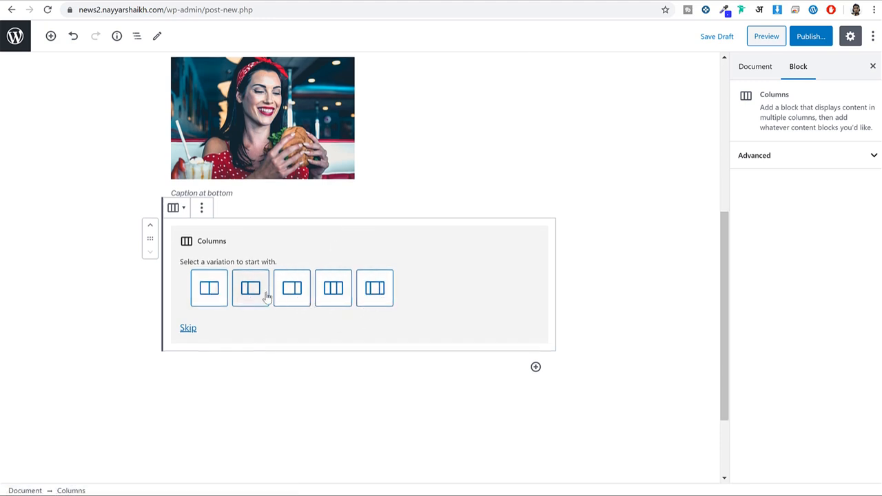
click(211, 289)
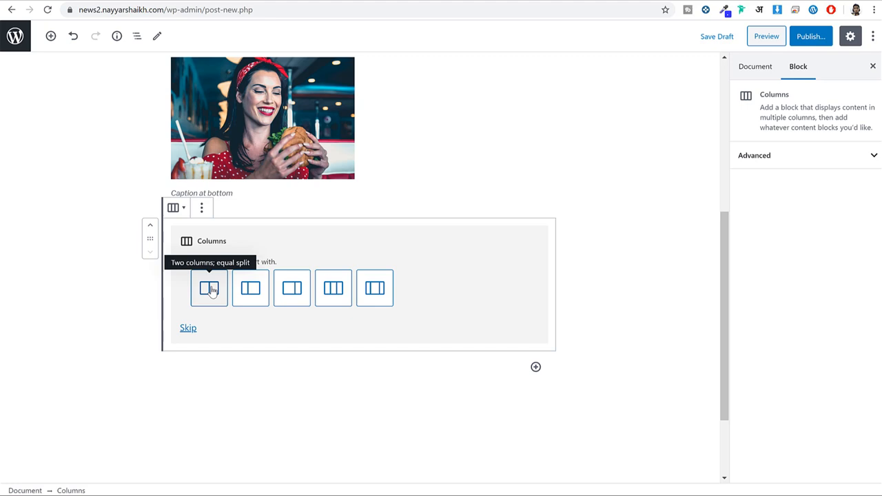
click(210, 289)
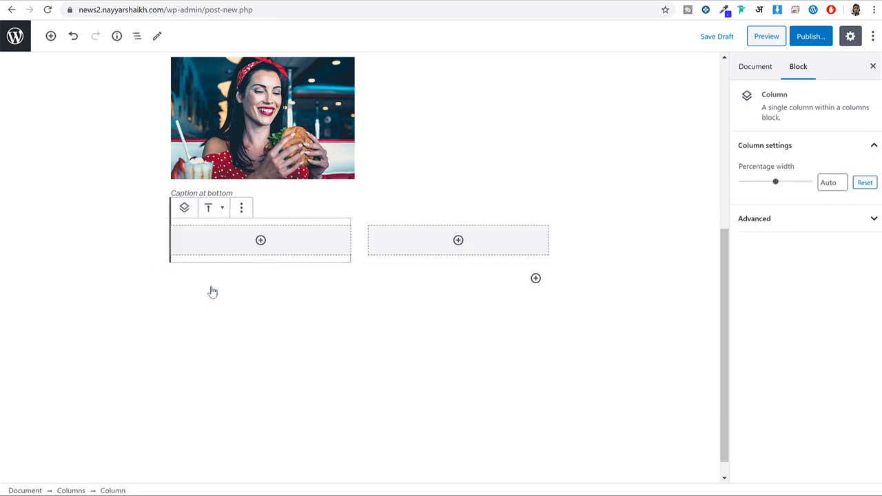
click(260, 241)
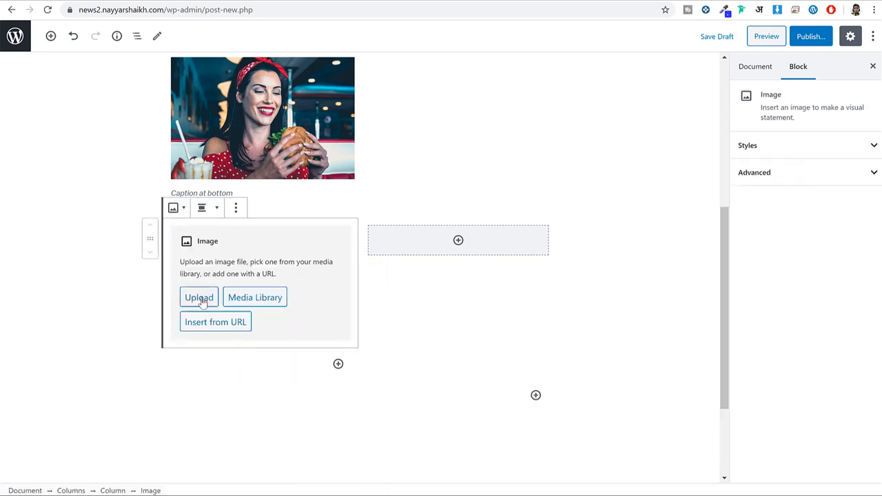
- Place the alora-griffiths burger photo from the Media Library in the left column and start linking it
click(246, 299)
click(89, 170)
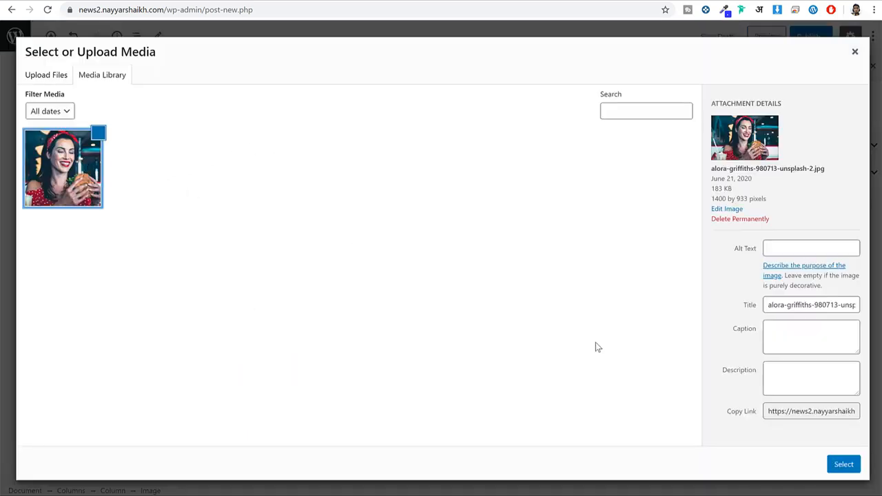
click(856, 467)
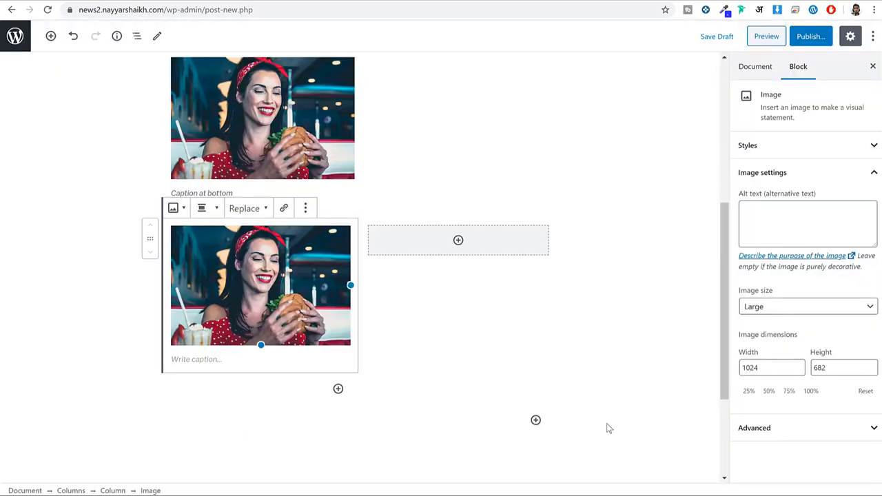
click(236, 359)
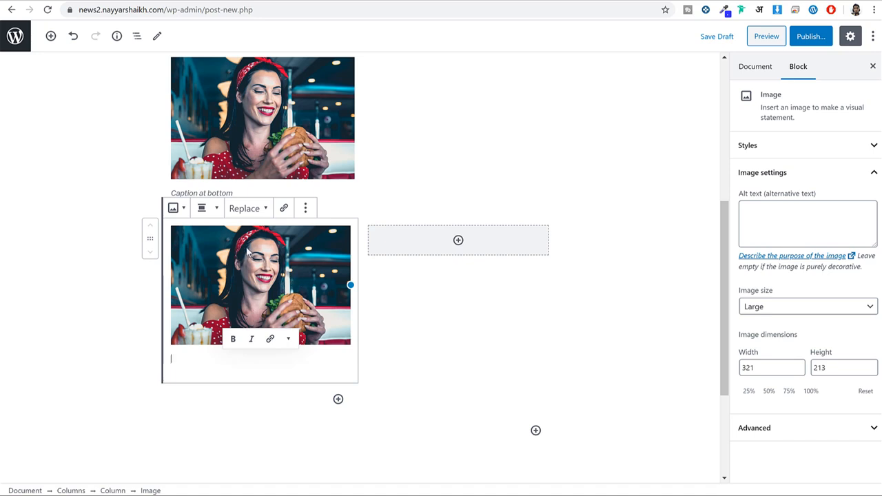
click(285, 209)
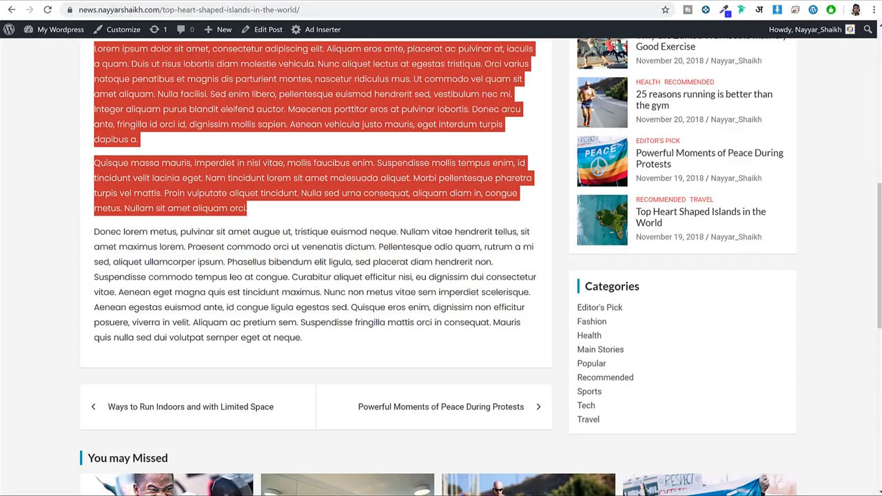
- Link the left photo to the YouTube channel URL copied from a new tab
key(ctrl+t)
text(y)
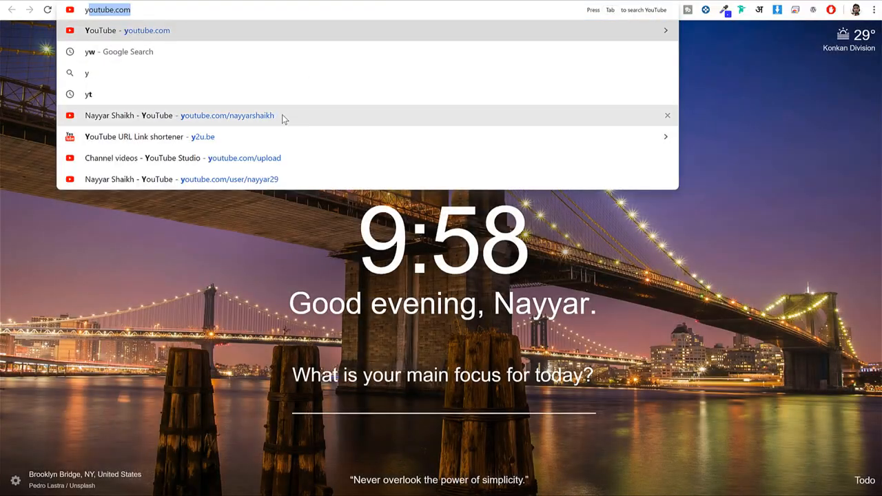
click(282, 118)
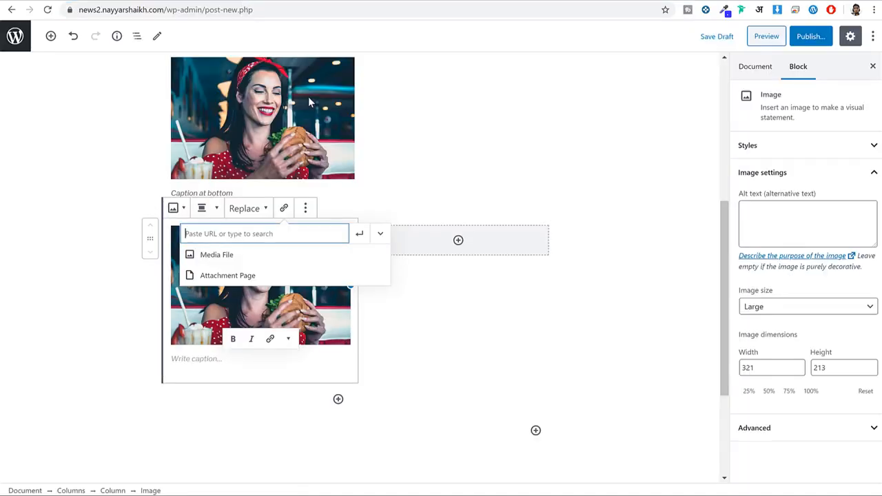
text(https://www.youtube.com/nayyarshaikh)
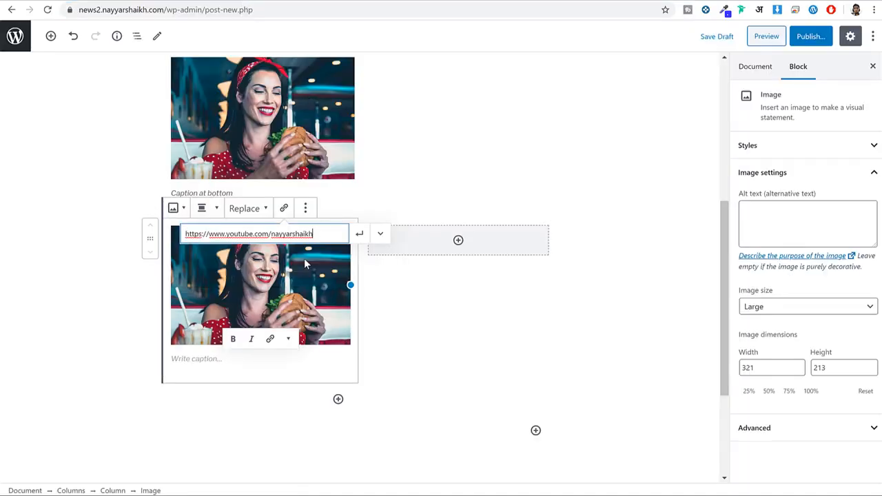
click(359, 235)
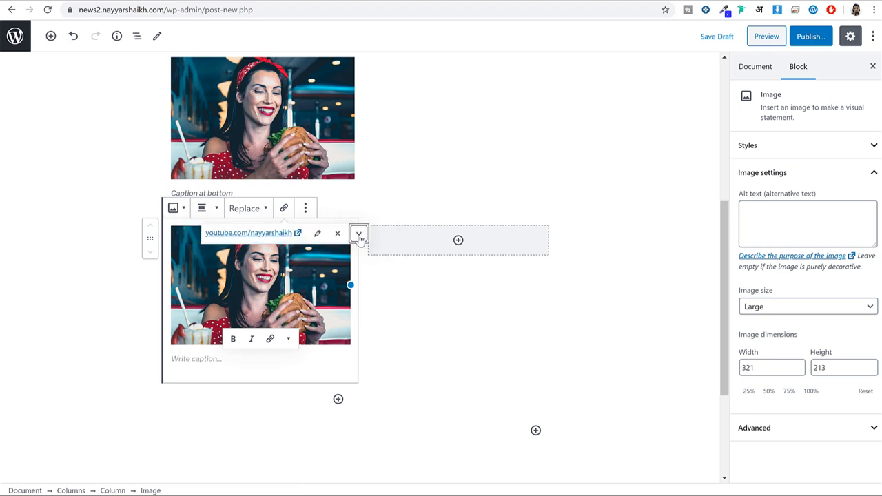
- Caption the photo 'Caption Added' and make the caption bold
click(232, 356)
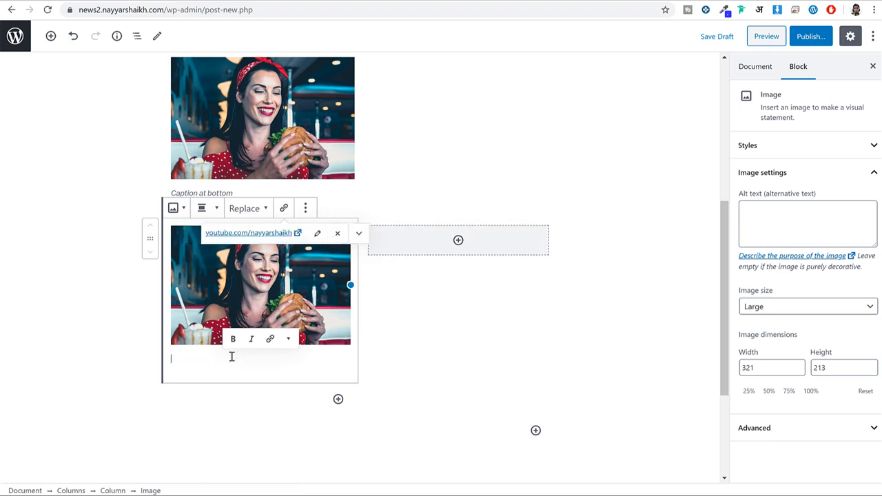
text(Caption Added)
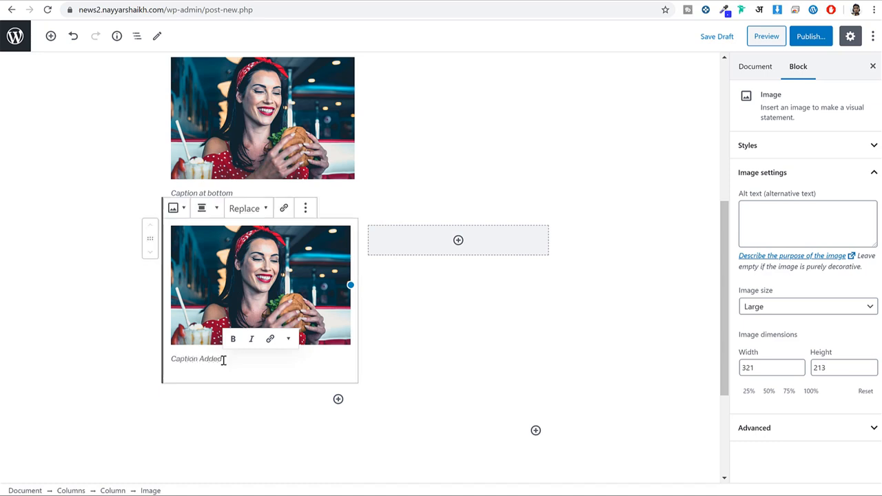
drag(222, 359, 171, 359)
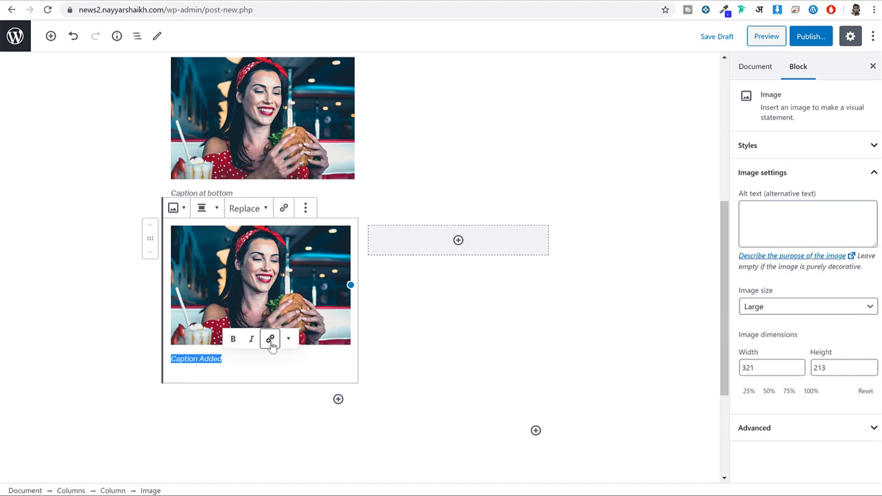
click(233, 344)
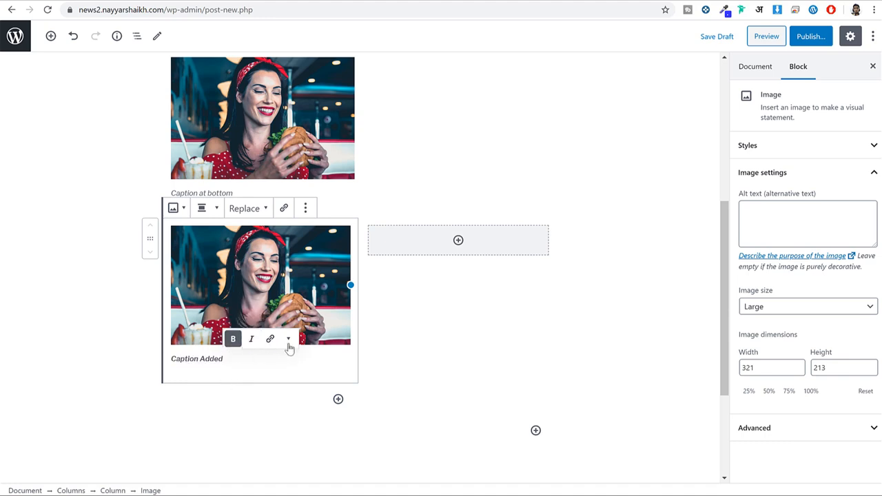
click(288, 338)
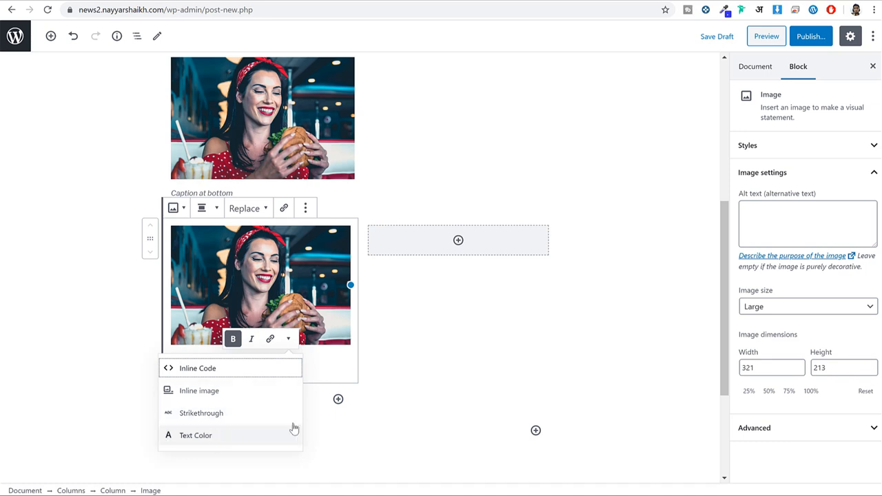
click(441, 356)
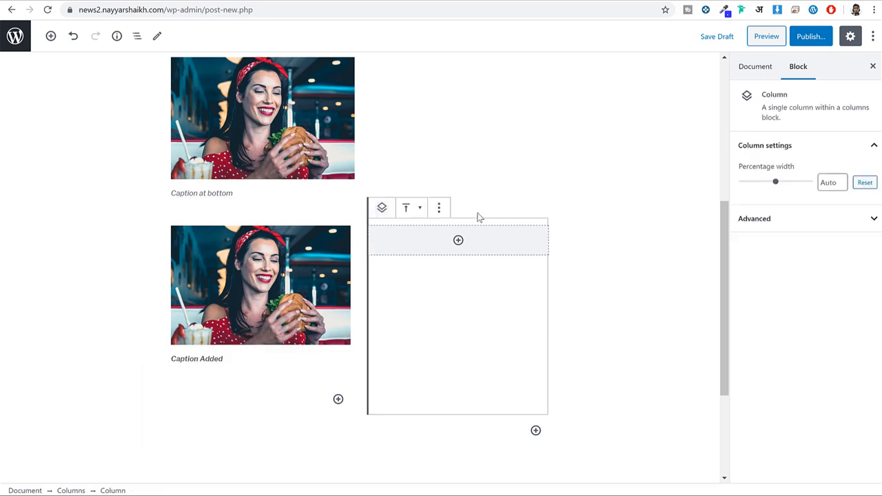
- Add an Image block to the right column, upload blake-guidry-719044-unsplash-min and shrink it
click(458, 239)
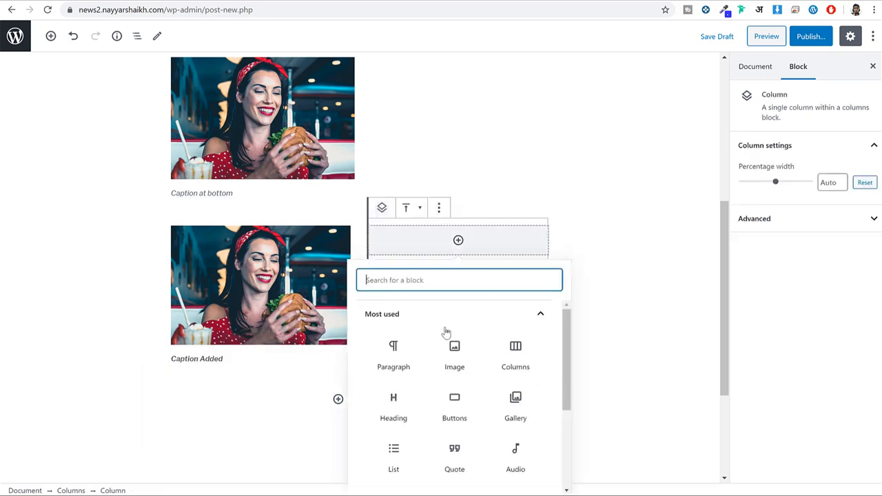
click(478, 363)
click(407, 296)
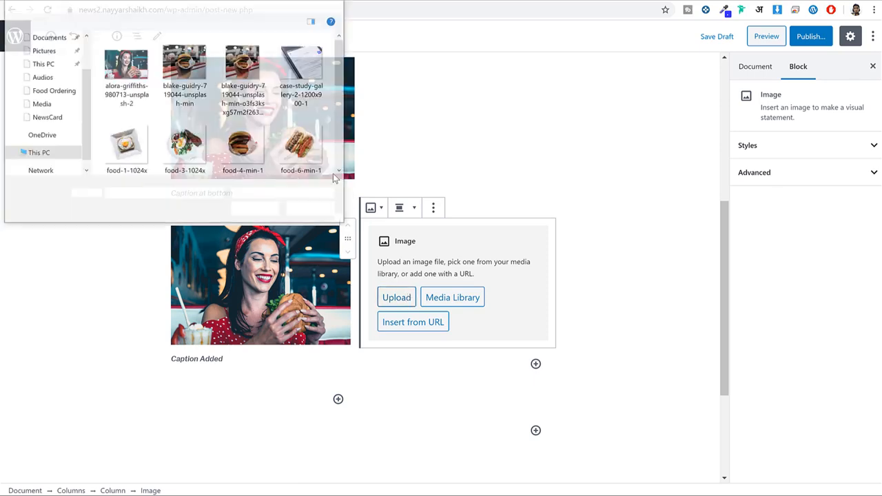
click(206, 73)
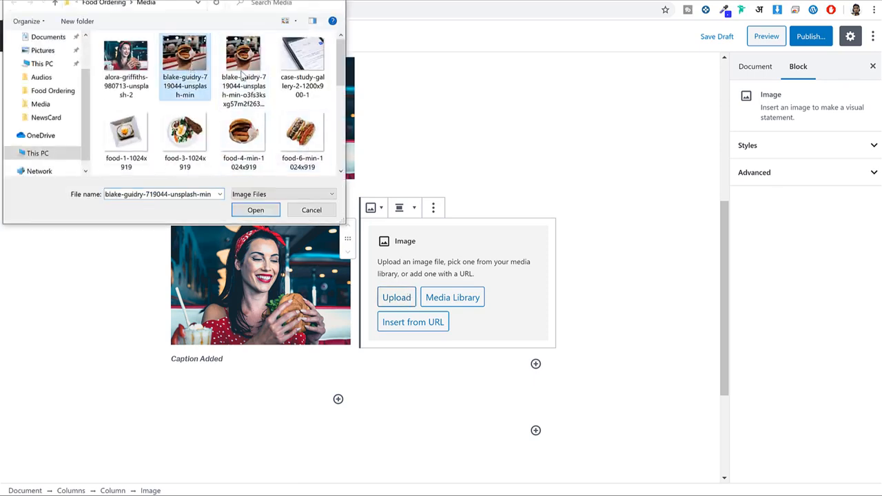
click(238, 209)
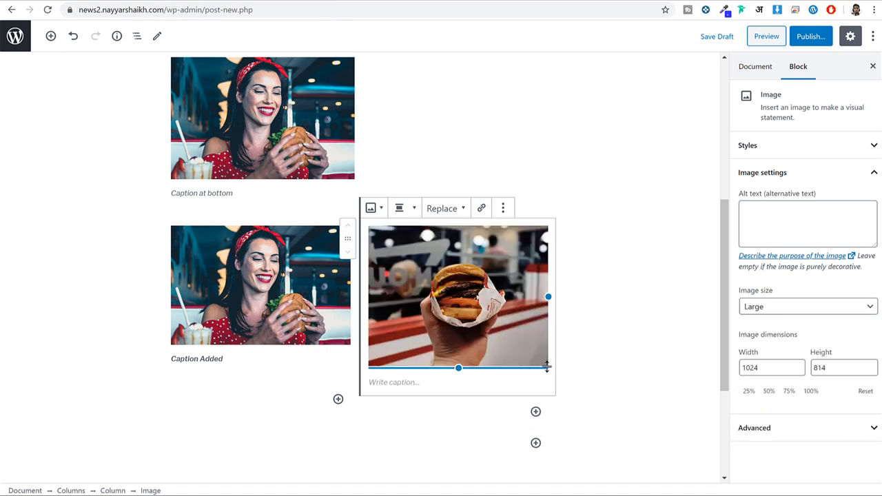
drag(454, 371, 454, 352)
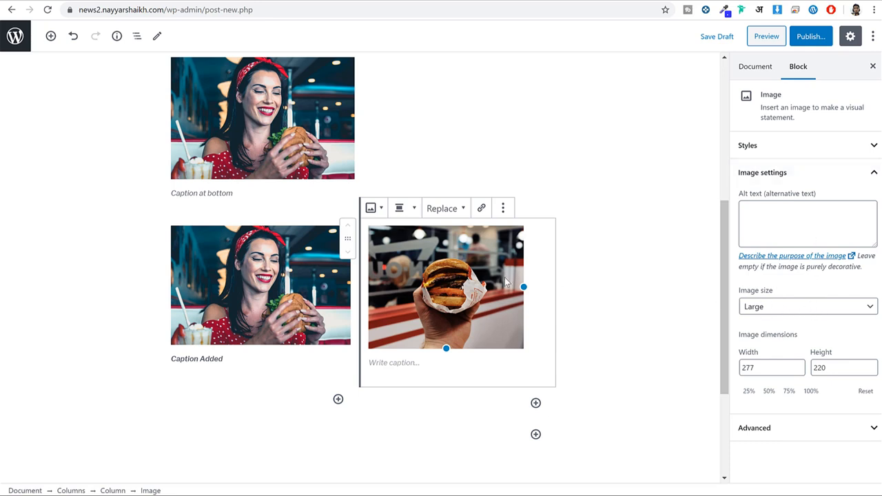
- Match the left image's 321 width by setting the burger photo's width to 321
click(752, 367)
click(399, 362)
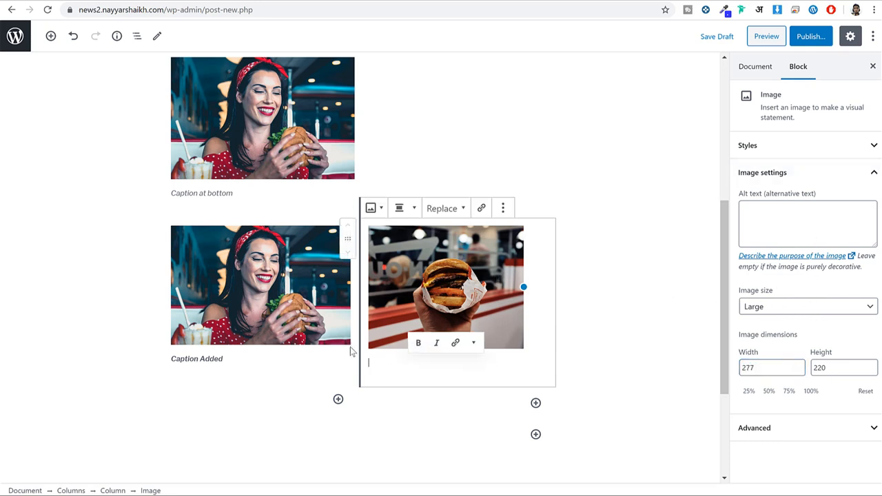
click(273, 298)
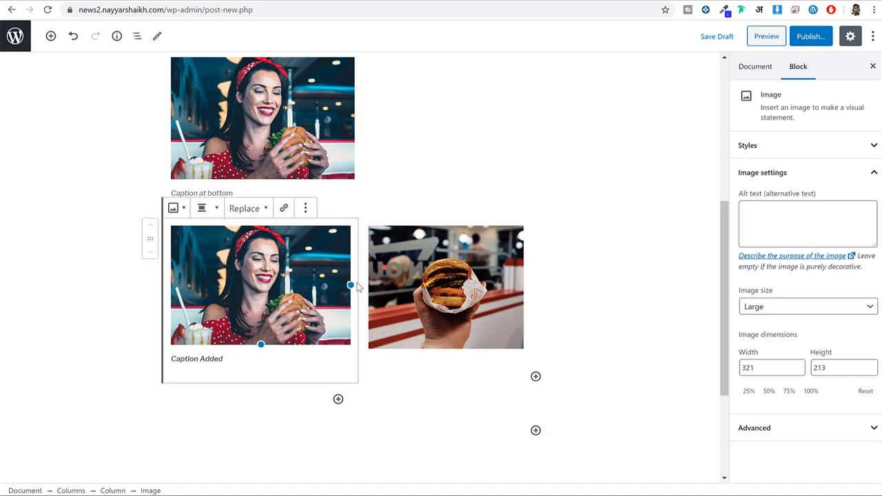
drag(771, 367, 723, 366)
click(281, 360)
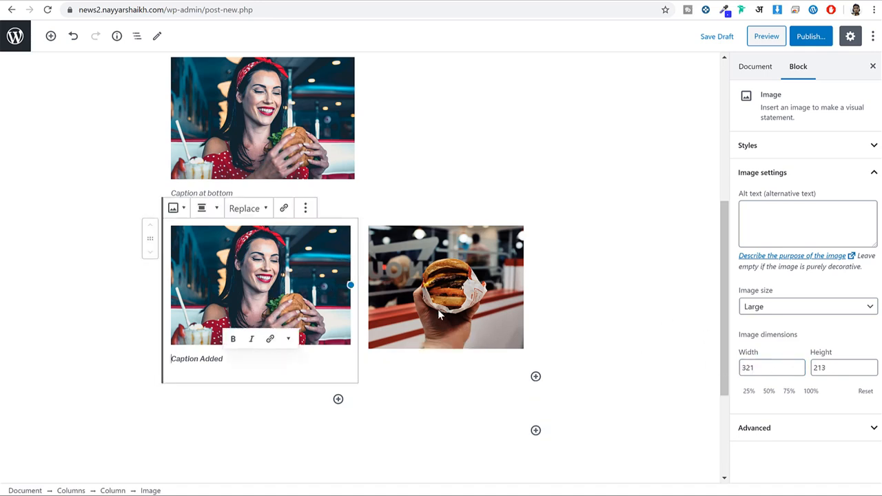
click(438, 309)
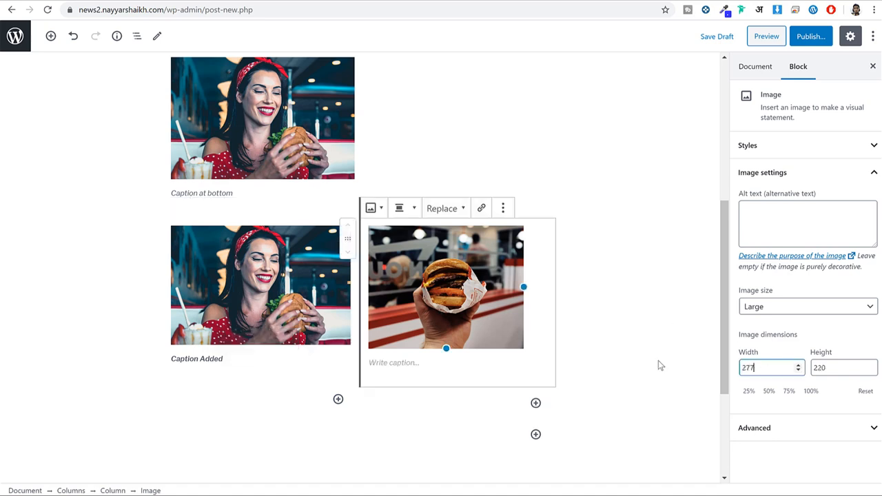
text(321)
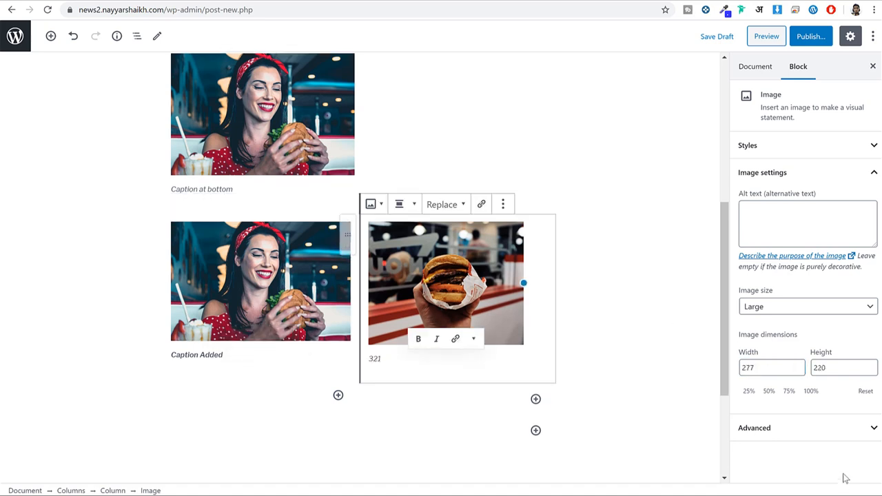
click(761, 368)
double_click(760, 368)
text(321)
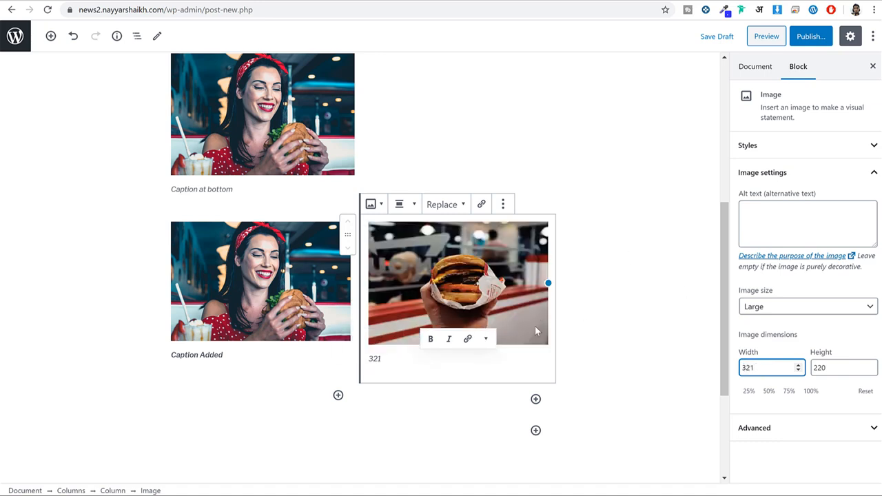
double_click(374, 358)
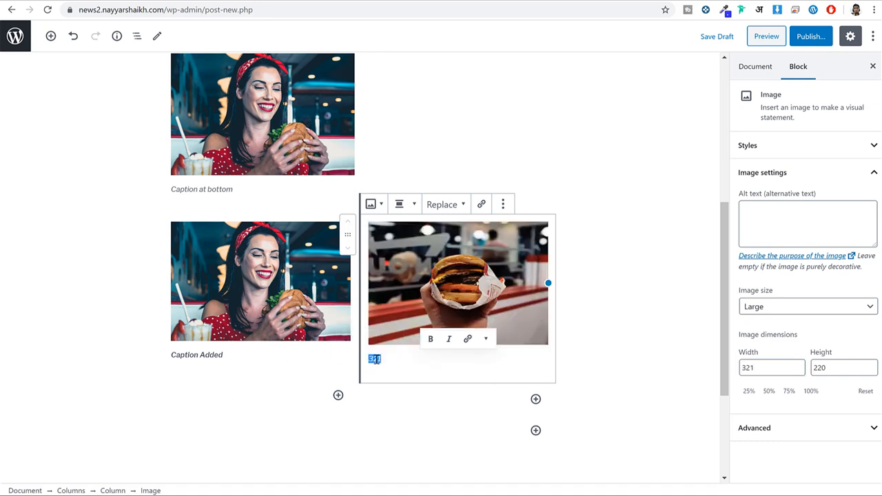
click(653, 327)
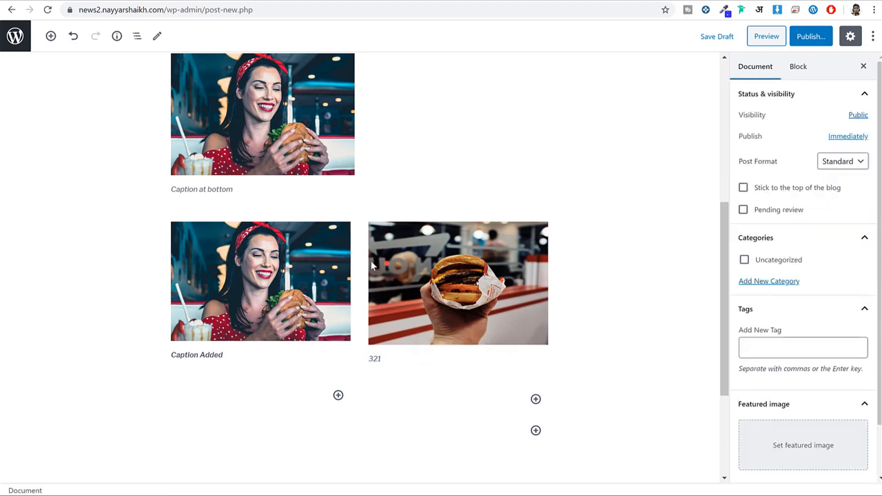
- Try Normal, Huge and custom 35 text sizes on the first paragraph, then reset to default
scroll(582, 293, up, 6)
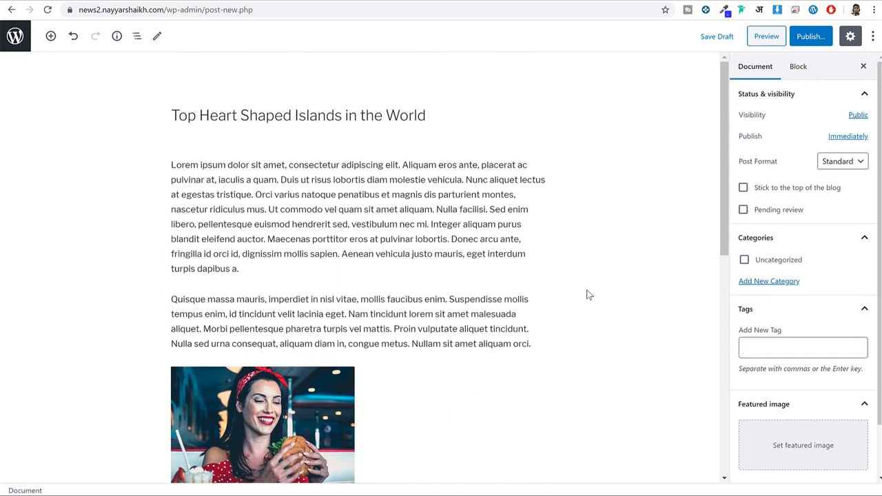
click(348, 193)
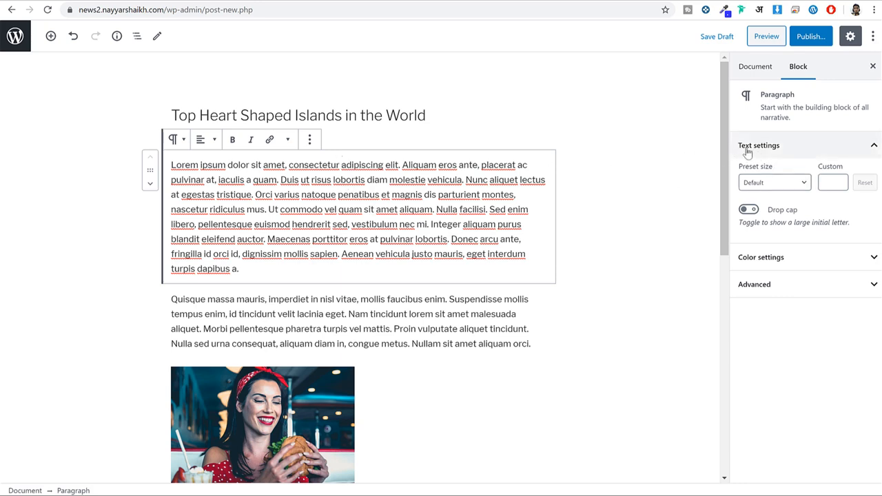
click(775, 183)
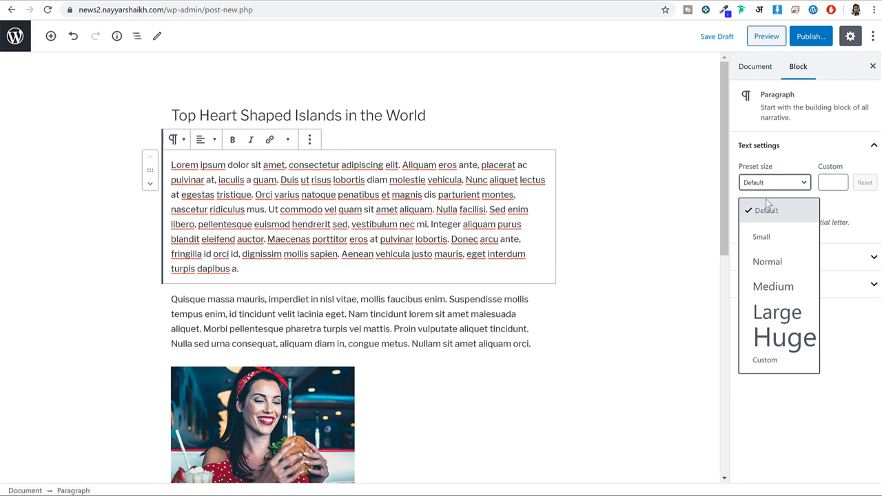
click(762, 258)
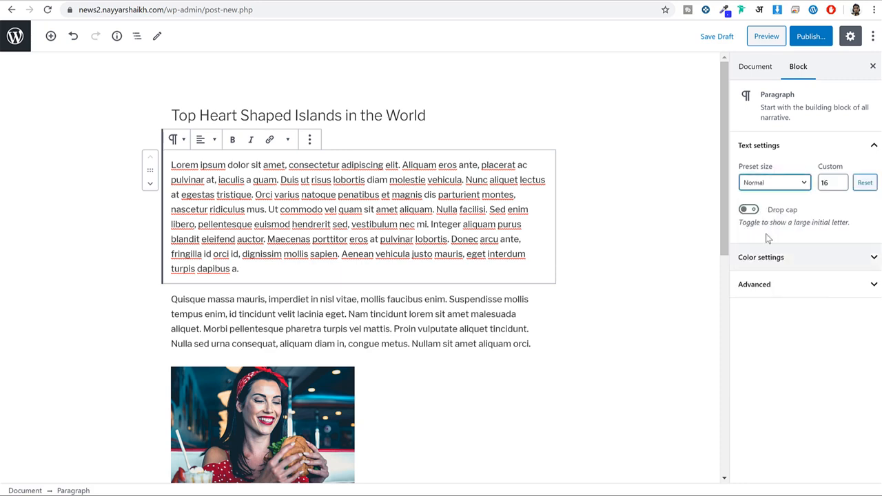
click(771, 183)
click(773, 318)
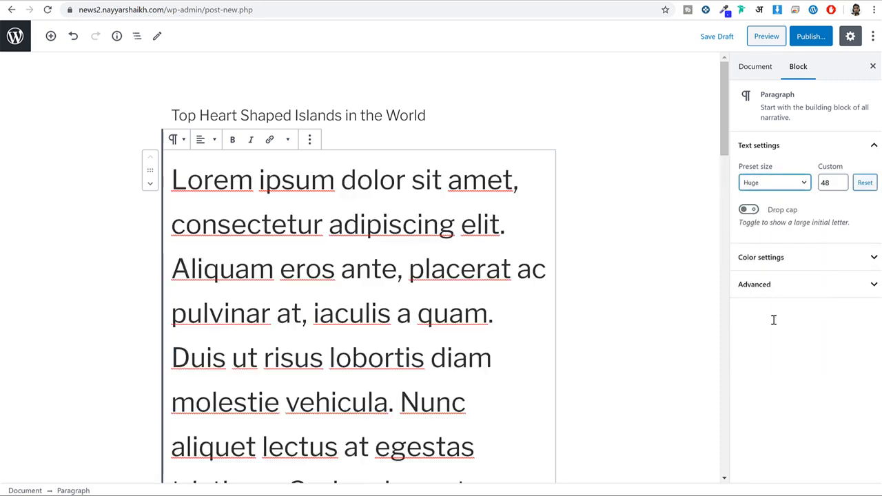
click(770, 184)
click(777, 218)
click(835, 184)
text(35)
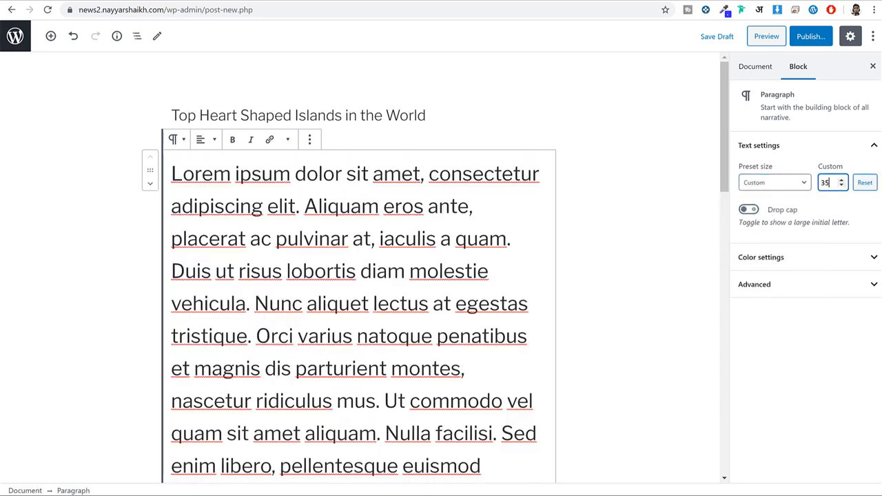
click(832, 182)
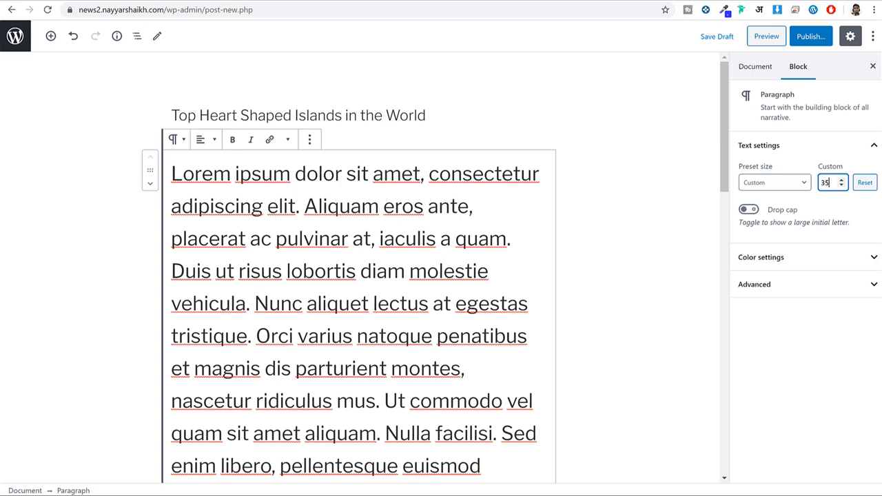
key(BackSpace)
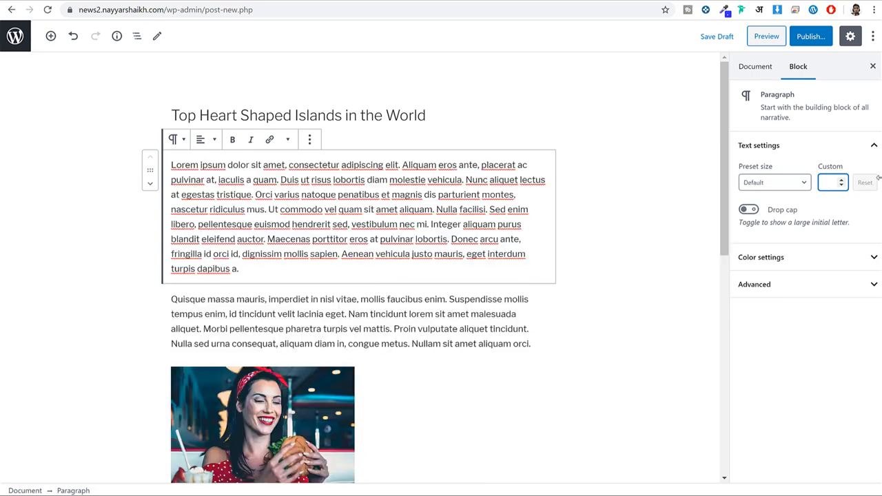
- Turn on Drop cap for the first Lorem ipsum paragraph
click(749, 210)
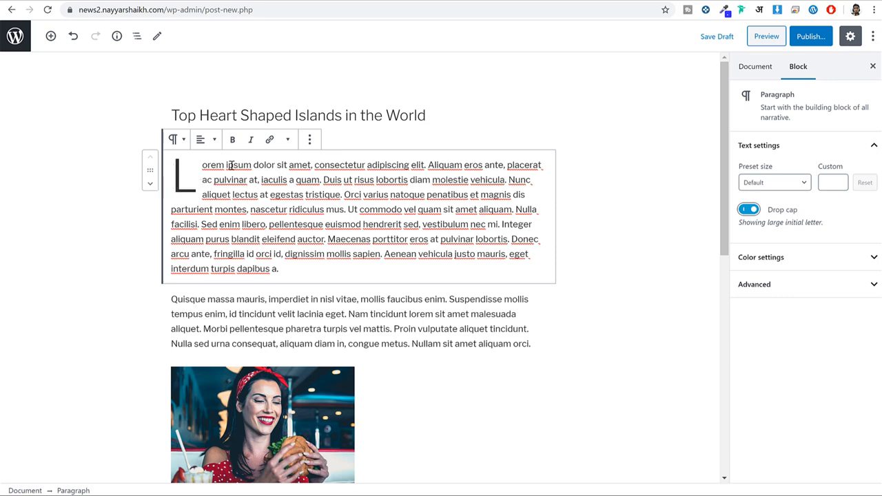
drag(806, 215, 770, 211)
scroll(583, 259, down, 5)
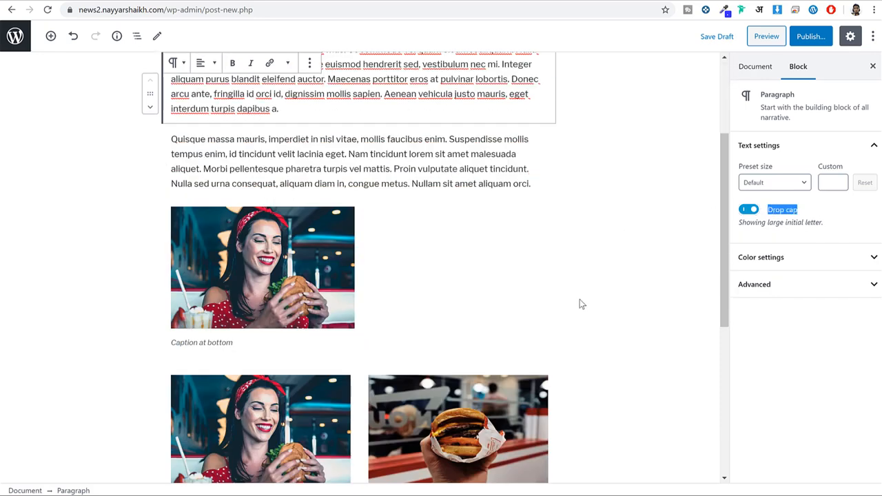
scroll(390, 230, up, 3)
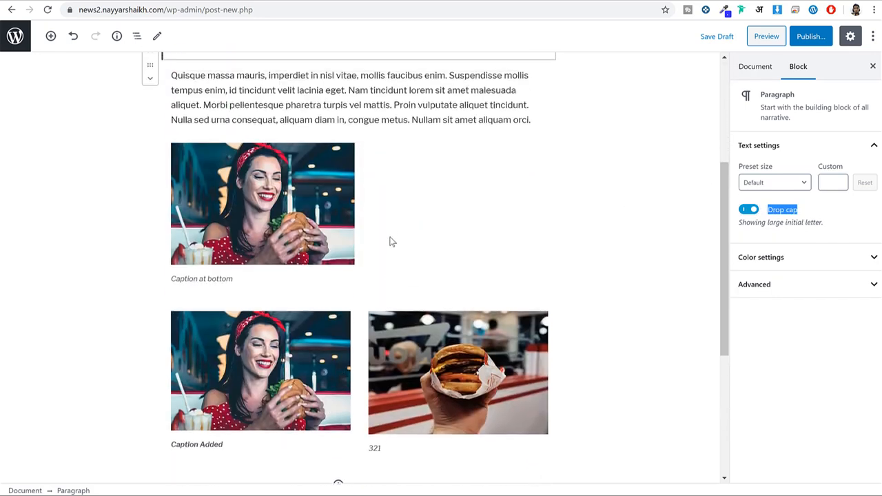
scroll(401, 305, down, 3)
- Add a Quote block holding the pasted 'Donec lorem metus' passage and type its citation
click(51, 36)
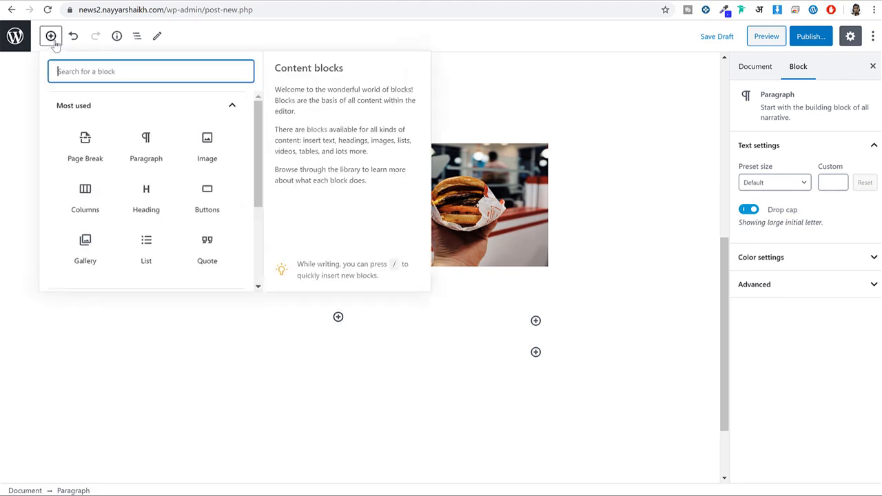
click(207, 248)
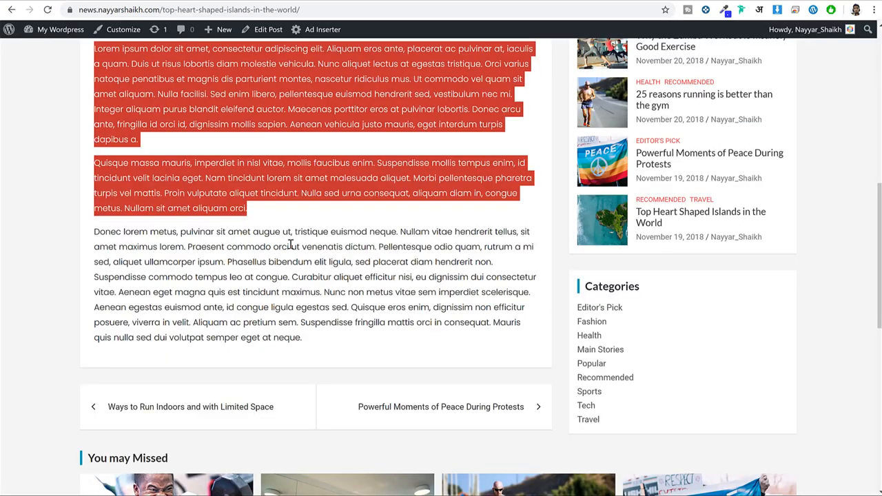
click(290, 246)
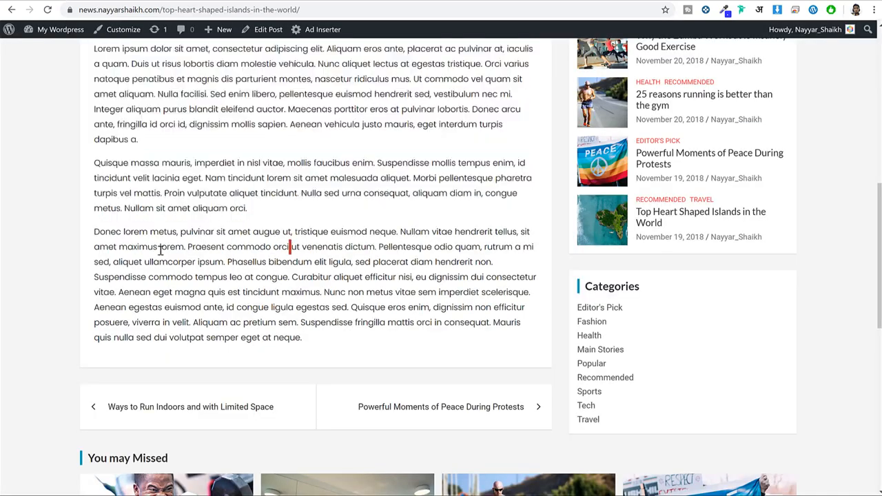
drag(92, 231, 224, 262)
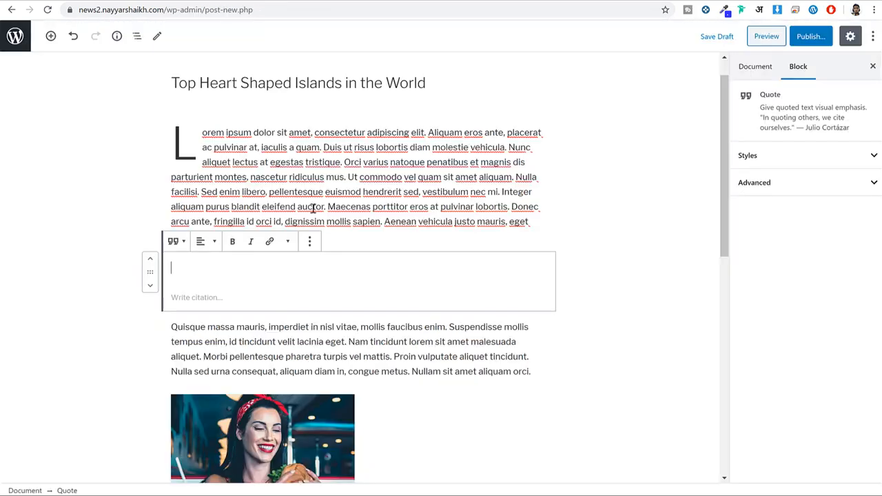
text(Donec lorem metus, pulvinar sit amet augue ut, tristique euismod neque. Nullam vitae hendrerit tellus, sit amet maximus lorem. Praesent commodo orci ut venenatis dictum. Pellentesque odio quam, rutrum a mi sed, aliquet ullamcorper ipsum.)
click(223, 304)
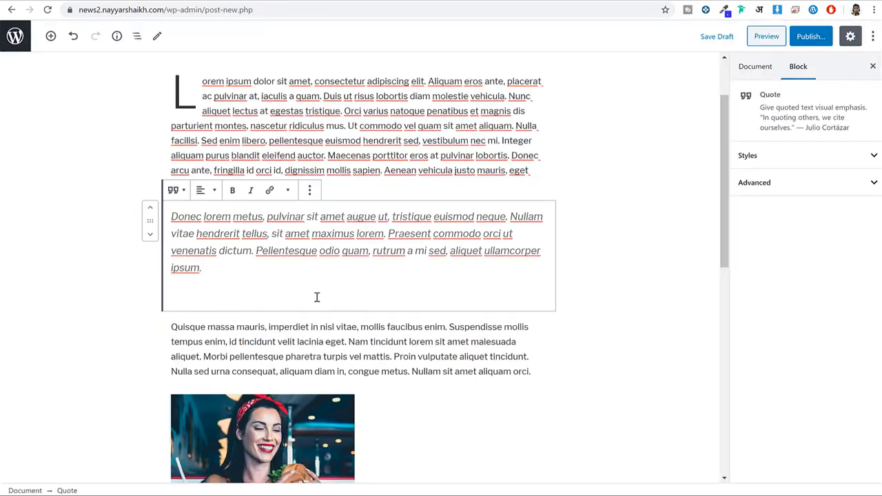
scroll(317, 297, down, 1)
text(Steve Jobs)
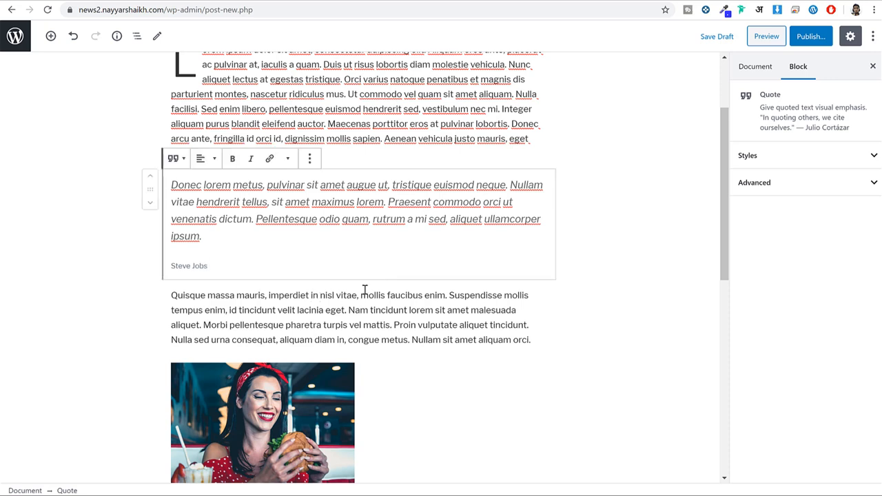
- Centre-align the quote and citation and apply the Large quote style
click(212, 167)
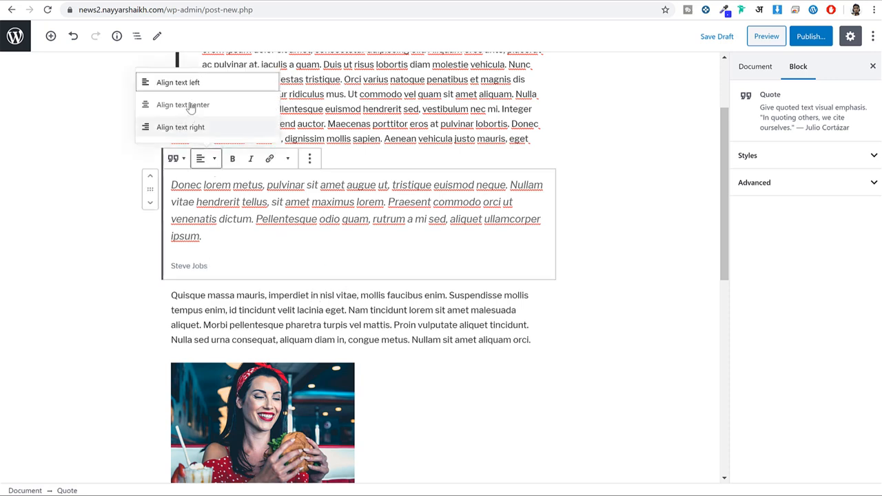
click(197, 104)
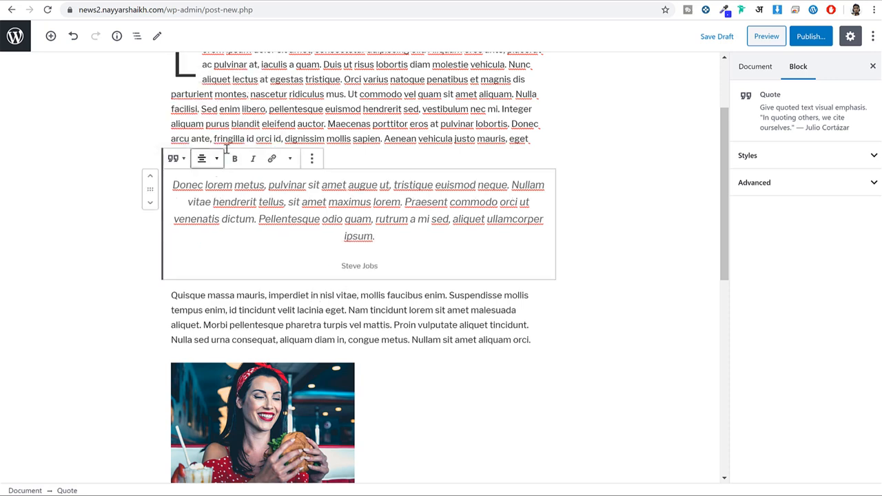
click(176, 158)
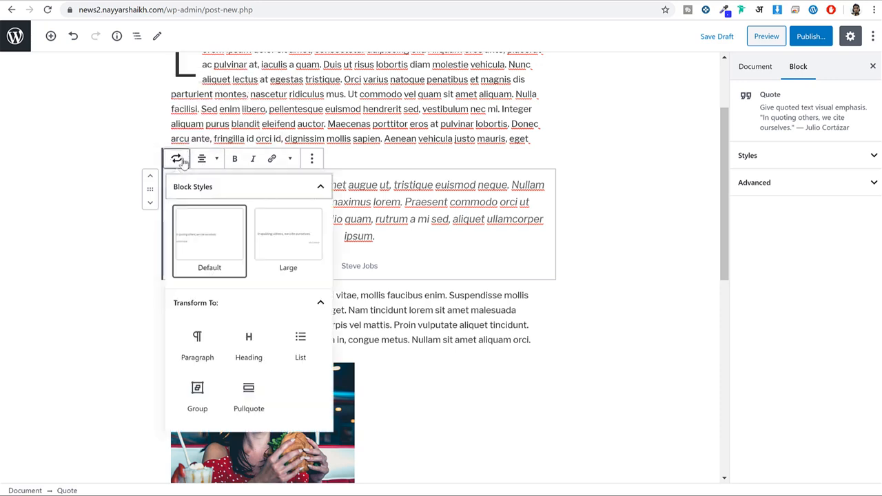
click(308, 254)
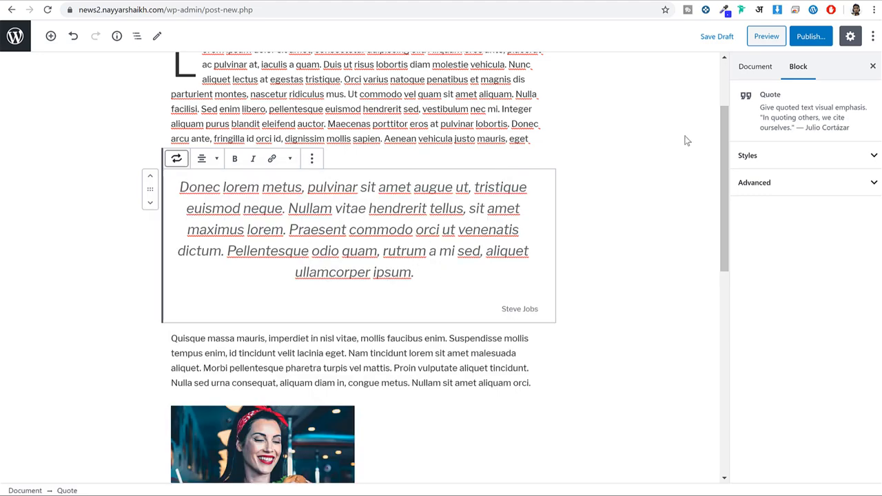
scroll(600, 303, down, 1)
scroll(608, 313, up, 3)
- Publish the post and review the live post page in a new tab
click(810, 37)
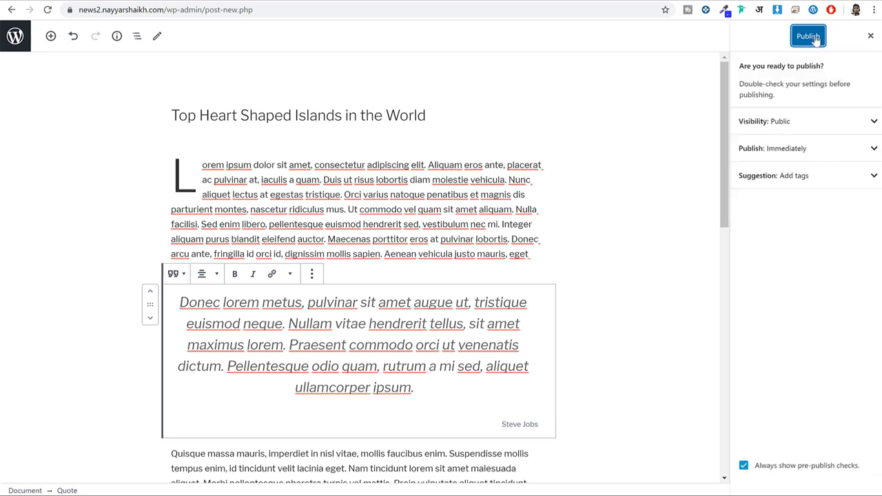
click(815, 39)
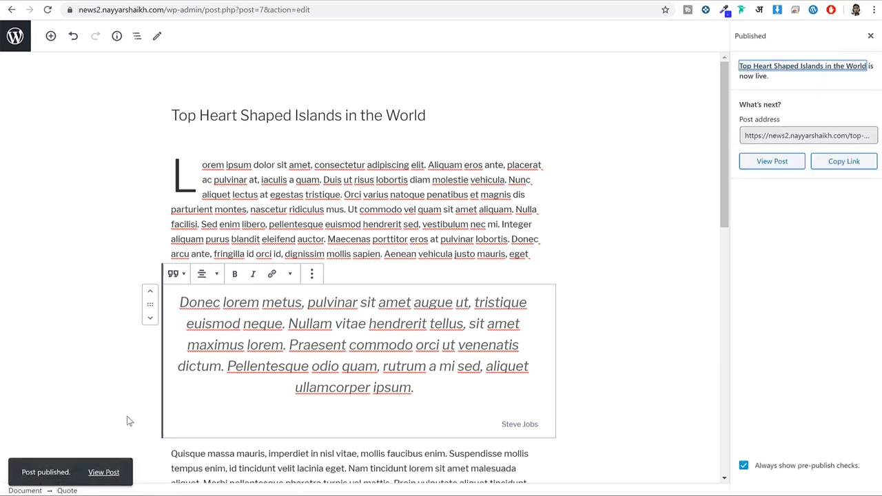
right_click(107, 473)
click(172, 349)
key(ctrl+Tab)
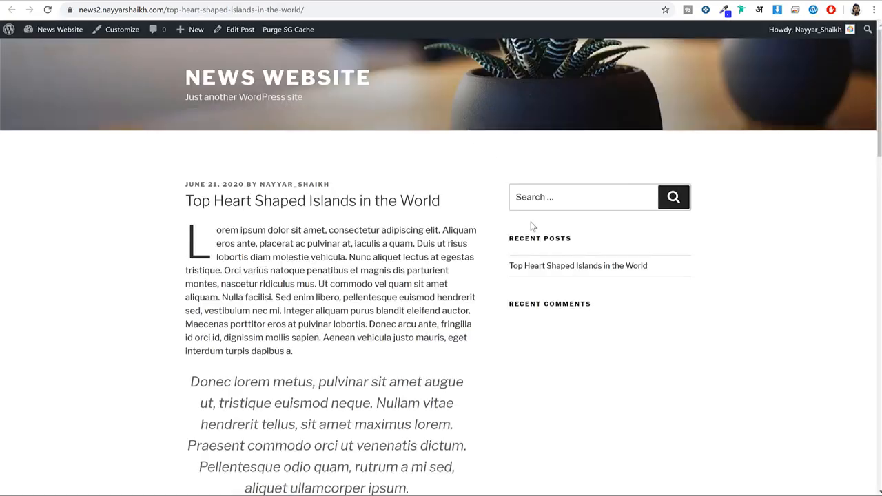
scroll(529, 221, down, 2)
scroll(530, 213, up, 3)
scroll(679, 248, down, 6)
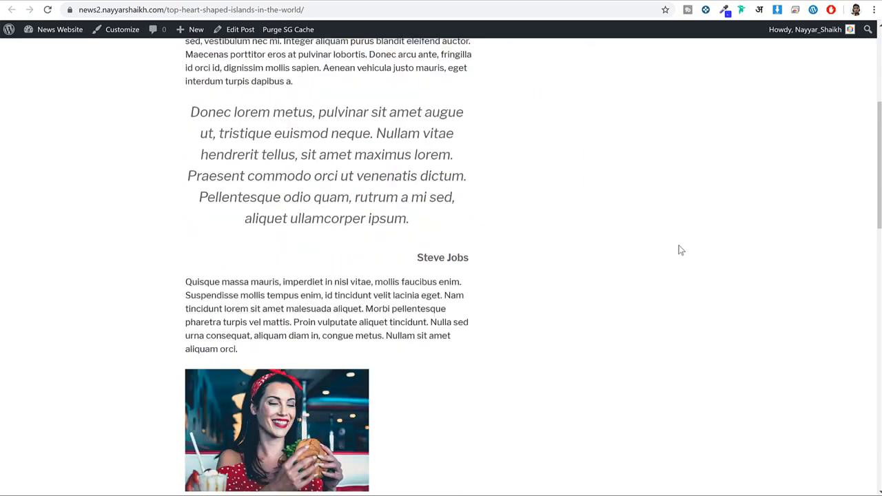
scroll(682, 249, down, 2)
scroll(669, 307, down, 2)
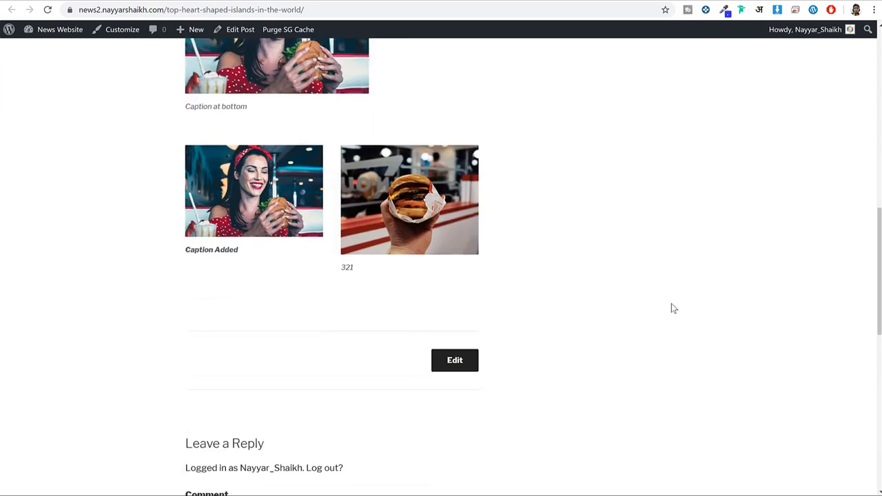
scroll(675, 311, up, 10)
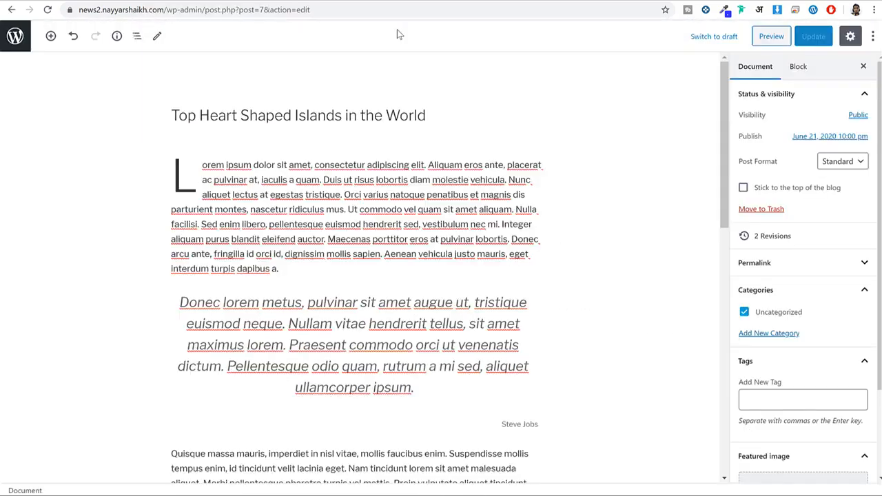
- Link the word 'natoque' to the YouTube channel URL, opening in a new tab
scroll(496, 172, down, 9)
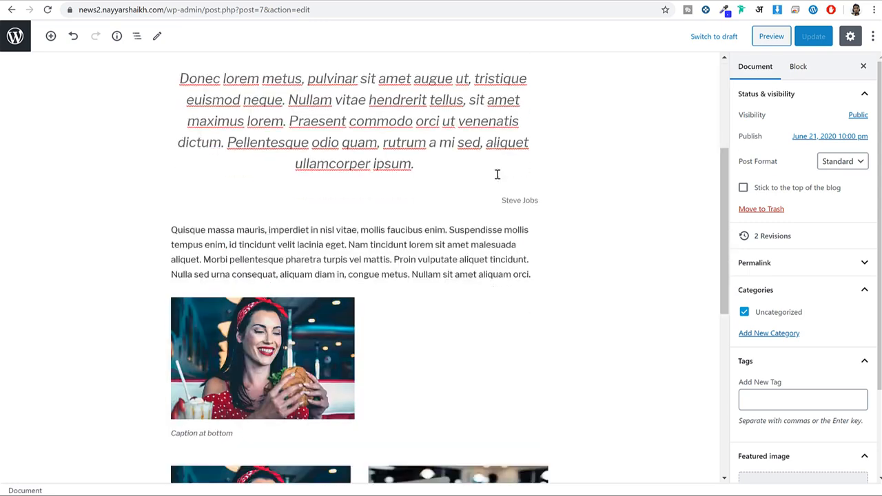
scroll(444, 197, up, 10)
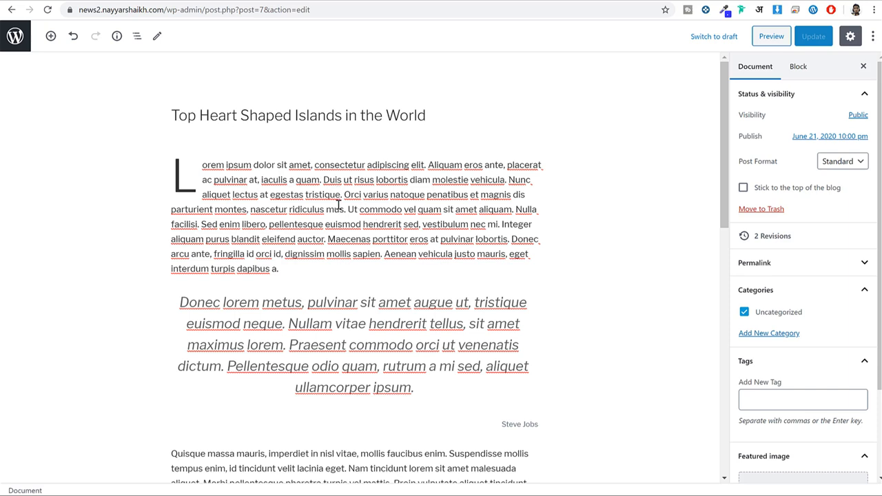
drag(273, 196, 337, 199)
click(310, 196)
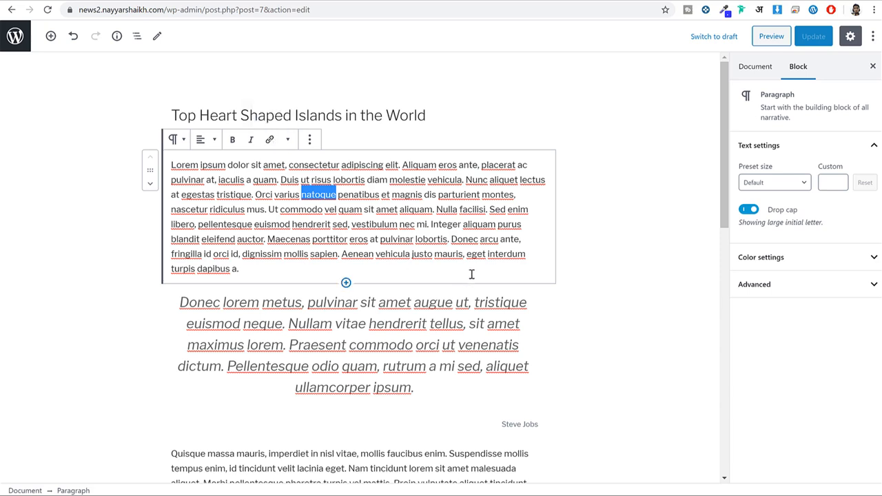
click(269, 140)
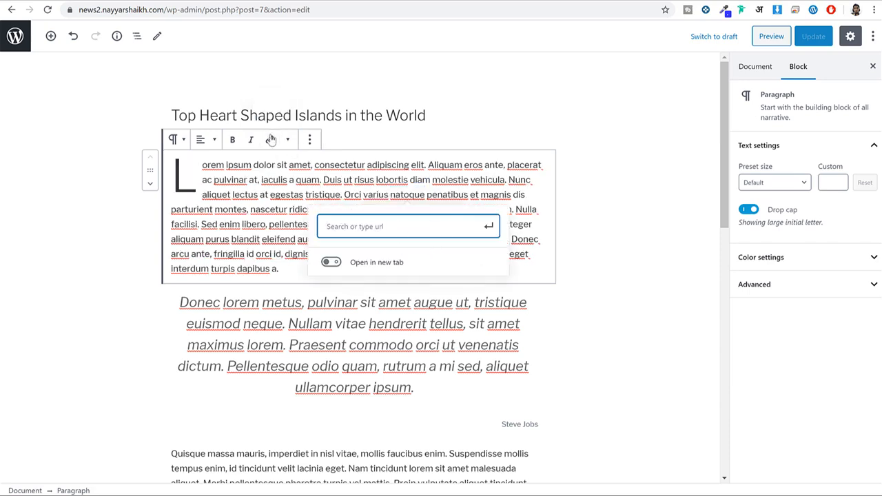
text(youtube.com/nayyarshaikh)
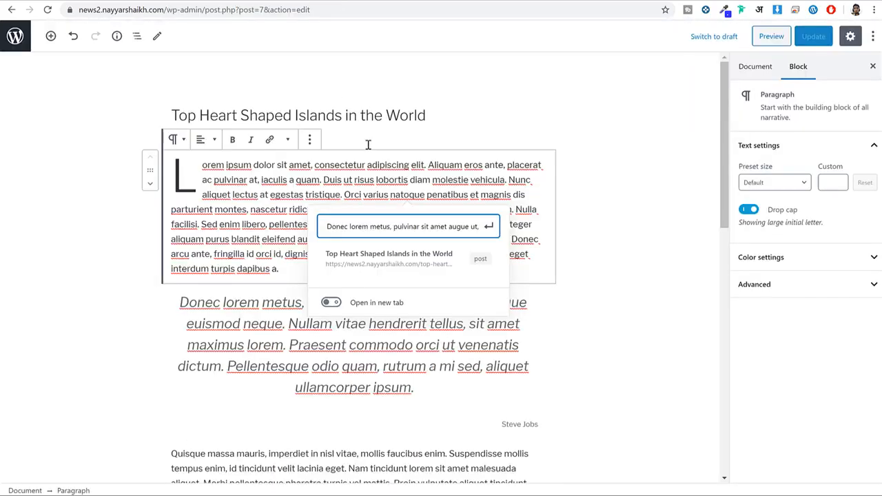
key(ctrl+a)
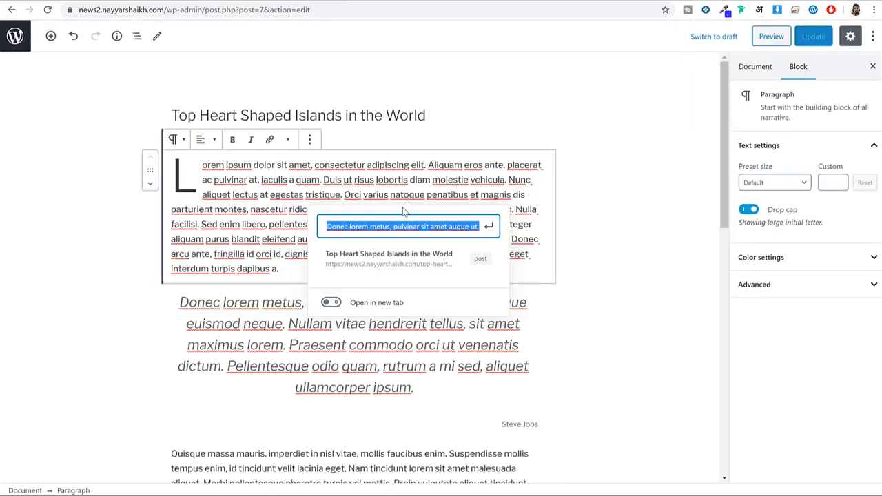
text(https://www.youtube.com/nayyarshaikh)
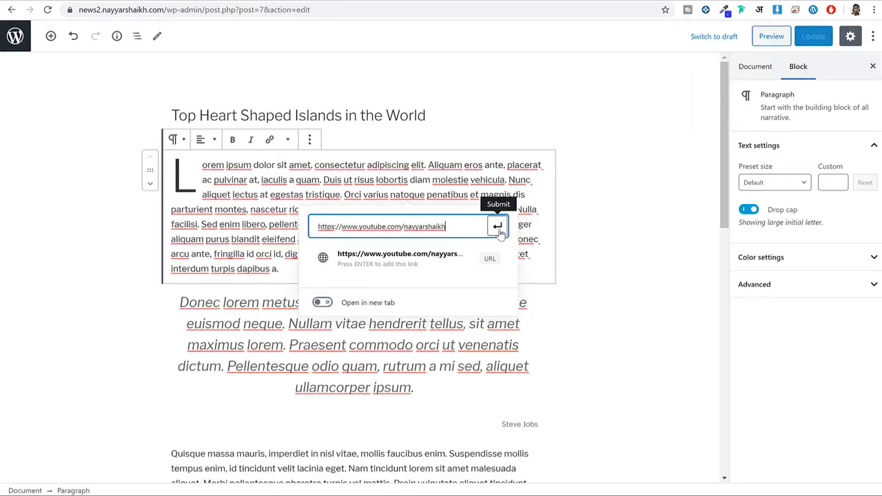
click(323, 303)
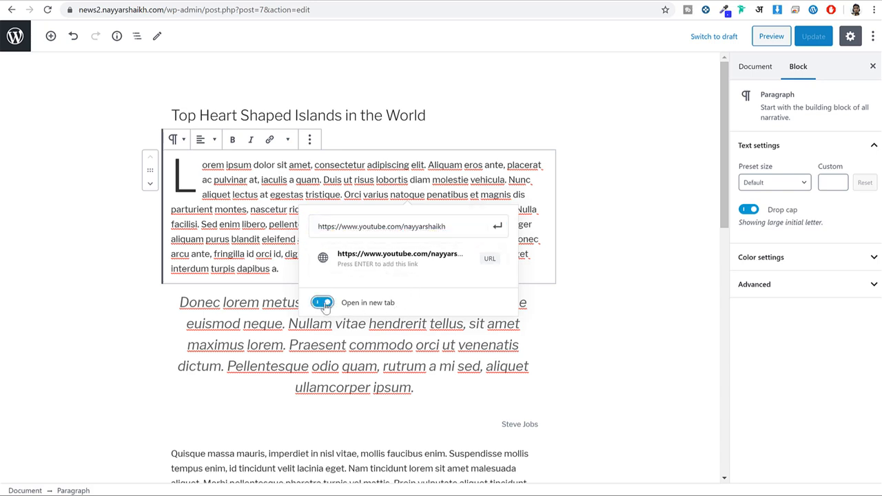
click(498, 227)
click(612, 220)
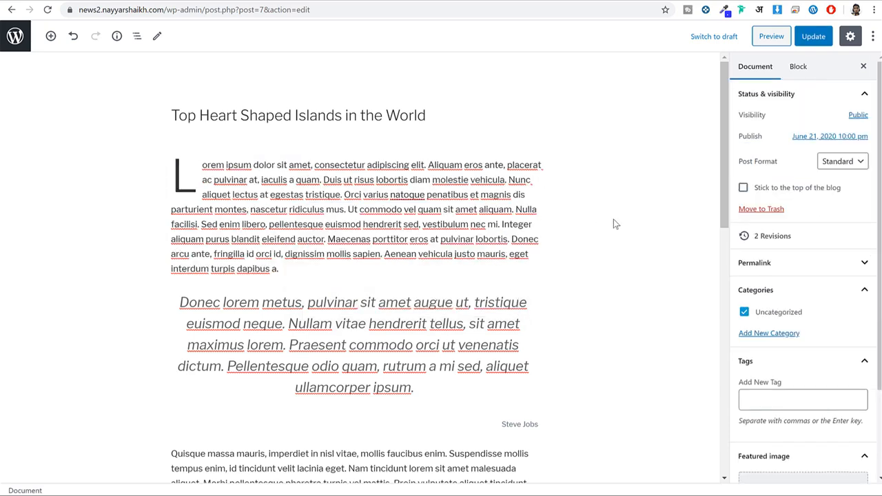
- Update the post, then test the natoque link on the live page and close YouTube
click(810, 36)
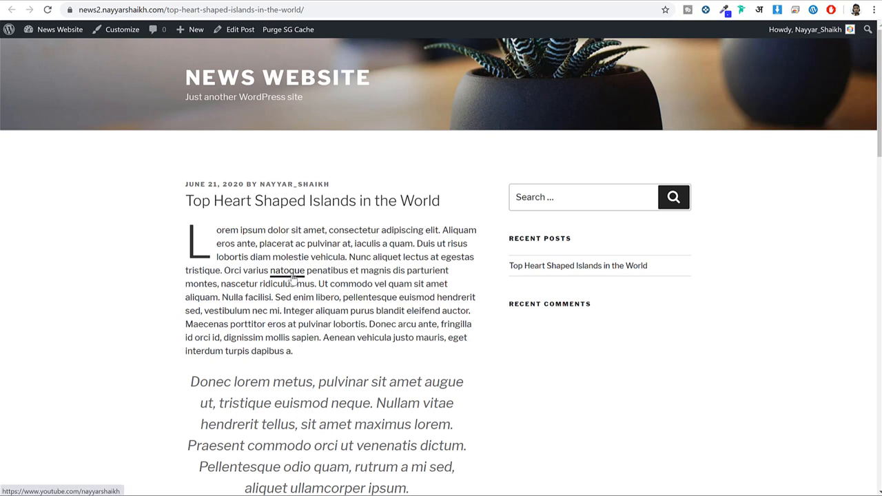
drag(267, 270, 308, 269)
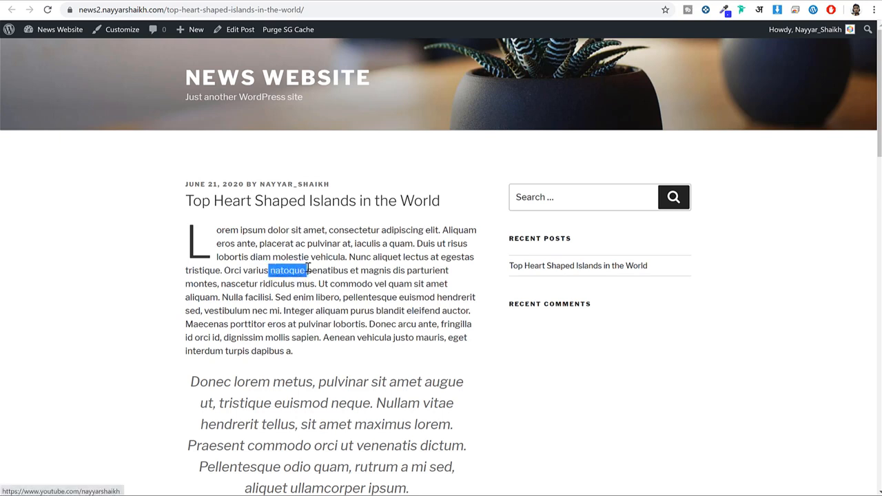
click(313, 260)
click(289, 277)
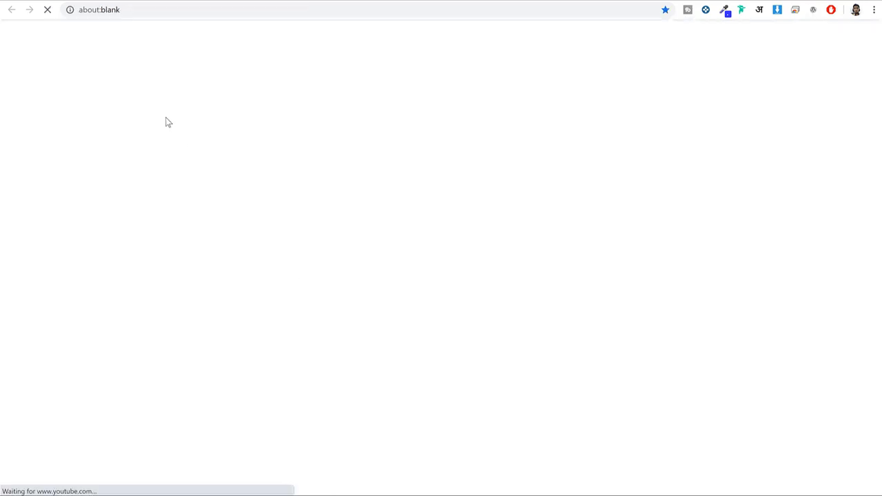
click(500, 1)
click(325, 296)
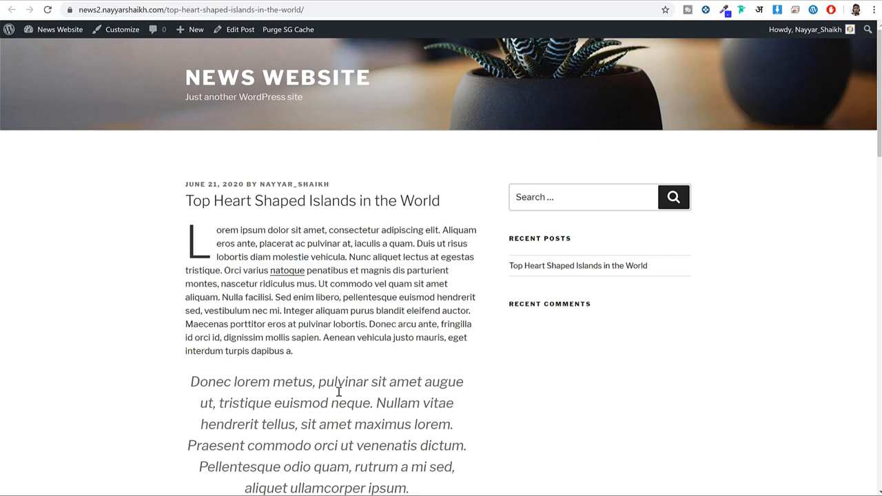
scroll(541, 325, down, 7)
scroll(592, 349, up, 5)
scroll(591, 346, up, 2)
- Add a Buttons block under the left image labelled 'Affiliate Link'
click(225, 4)
scroll(490, 217, down, 9)
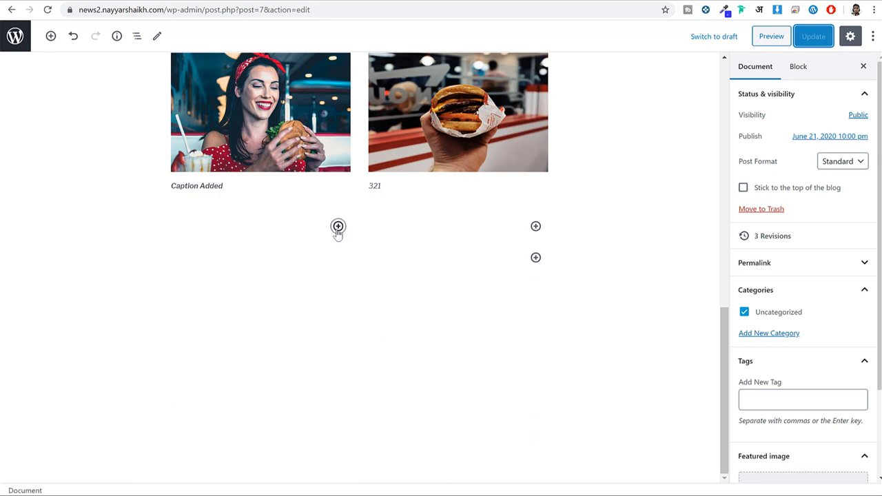
click(338, 227)
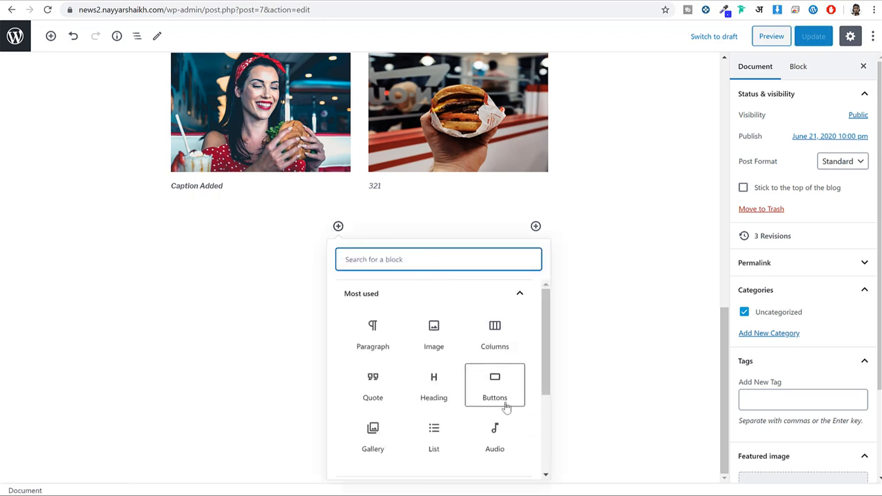
click(501, 380)
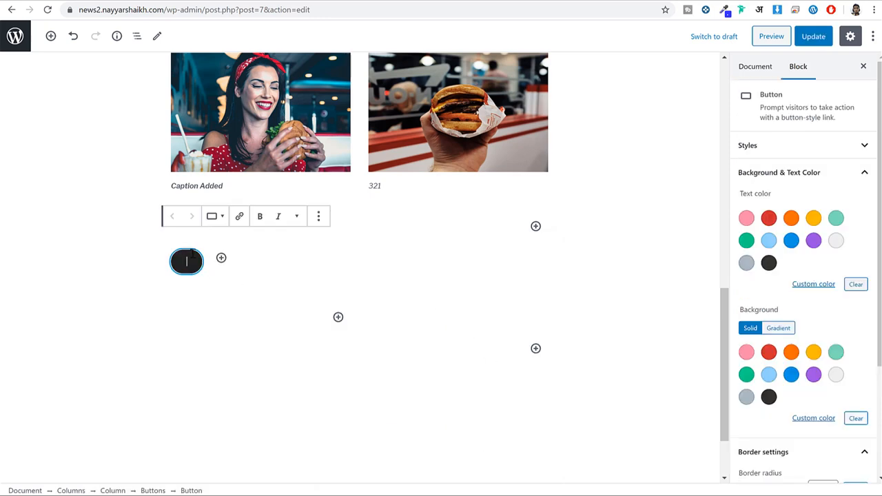
text(Affil)
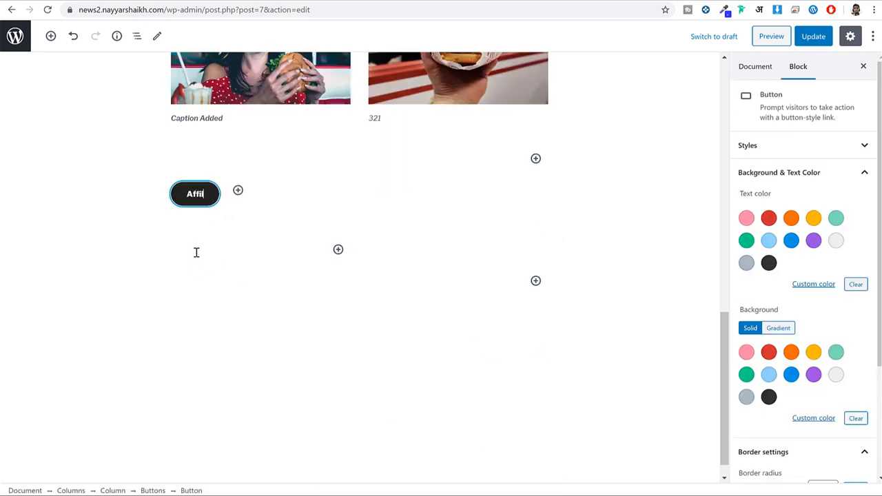
text(iate Link)
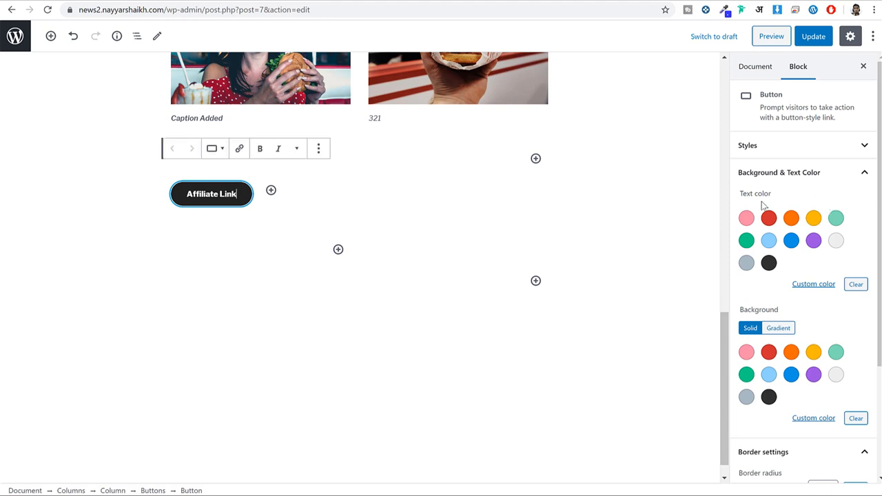
- Give the Affiliate Link button pale pink text and a grey background
click(747, 218)
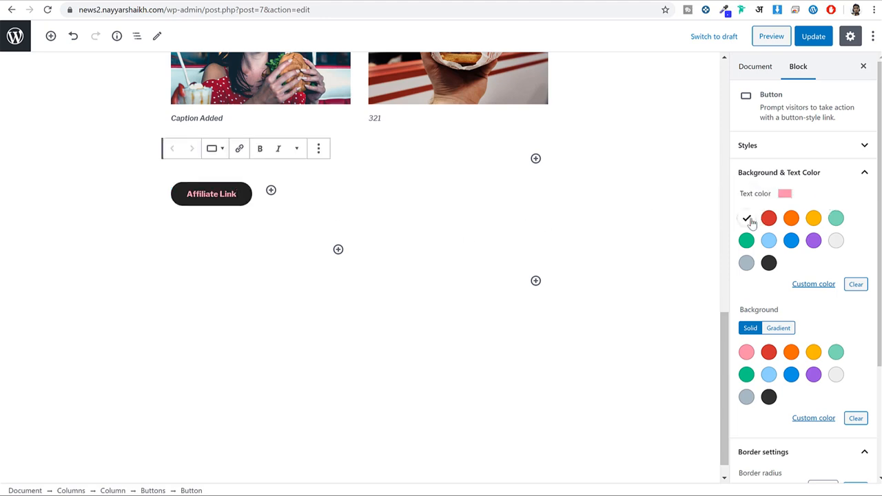
scroll(788, 314, down, 2)
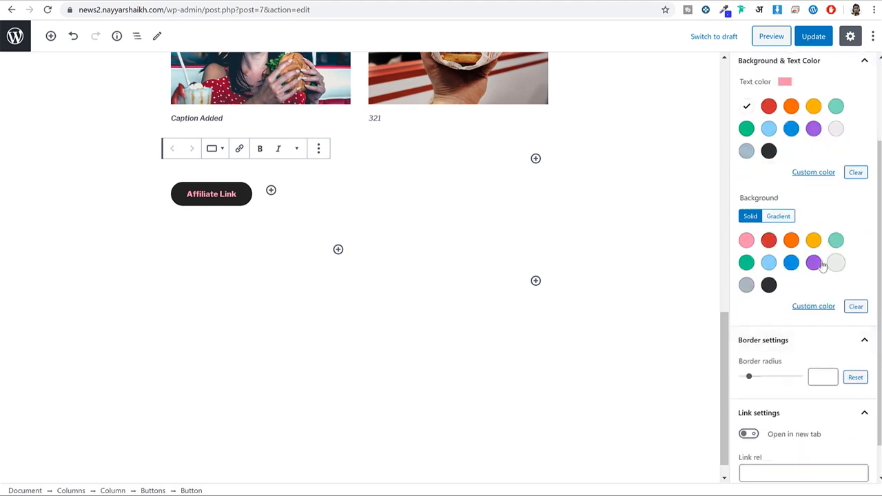
click(815, 264)
click(746, 285)
scroll(787, 268, down, 2)
scroll(793, 263, up, 4)
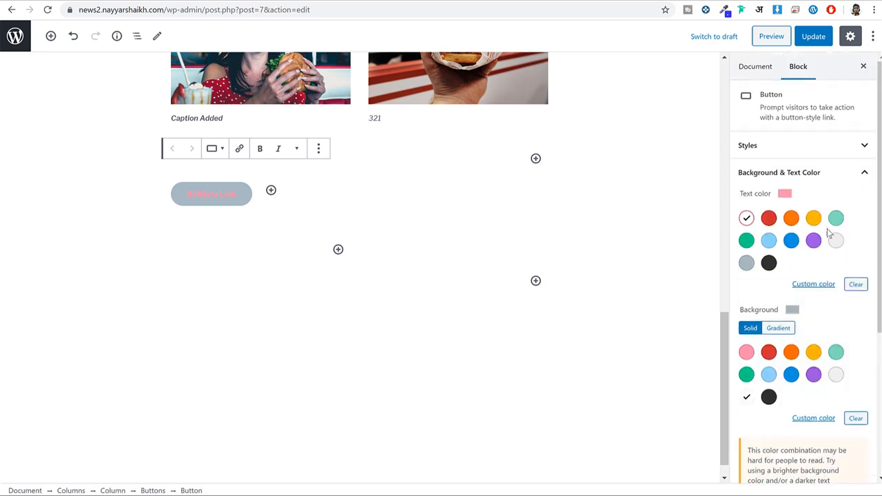
scroll(828, 235, down, 5)
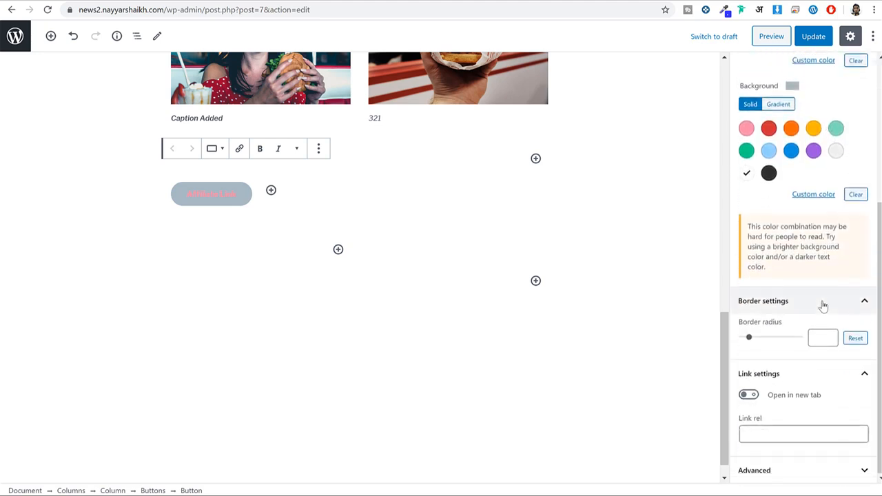
scroll(827, 304, up, 5)
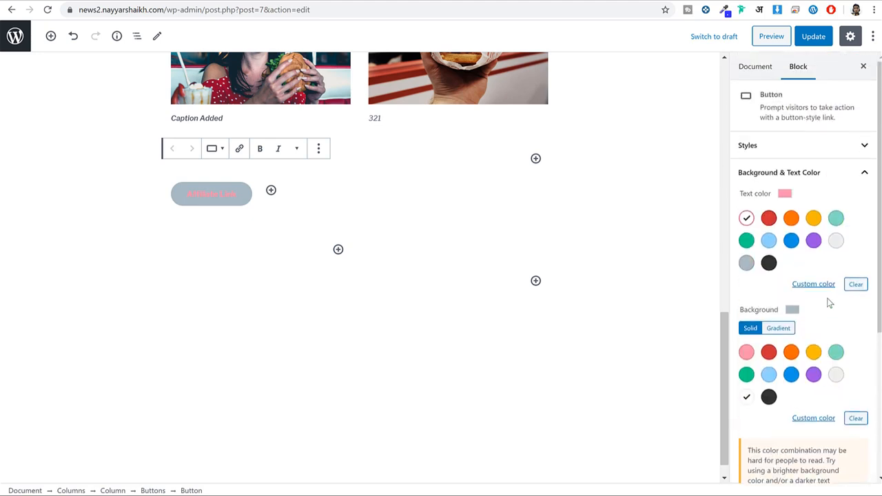
drag(741, 310, 745, 309)
- Give the Affiliate Link button an orange gradient background and white text
click(777, 329)
click(791, 352)
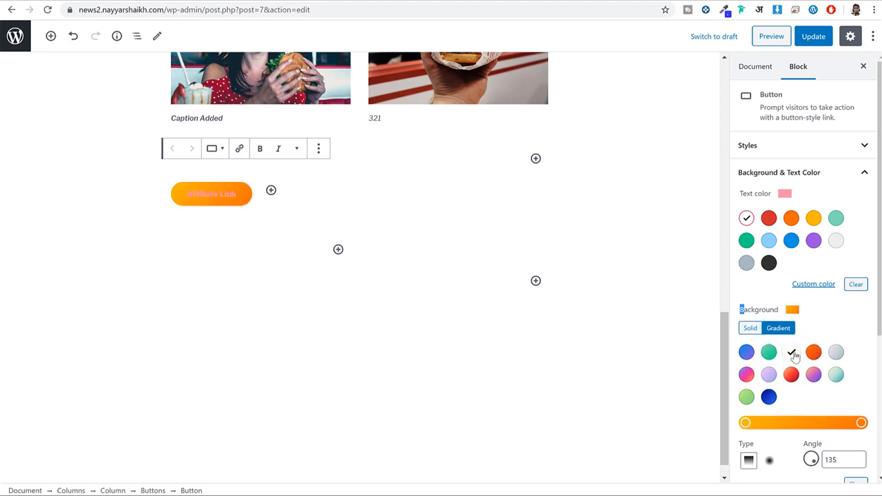
click(791, 374)
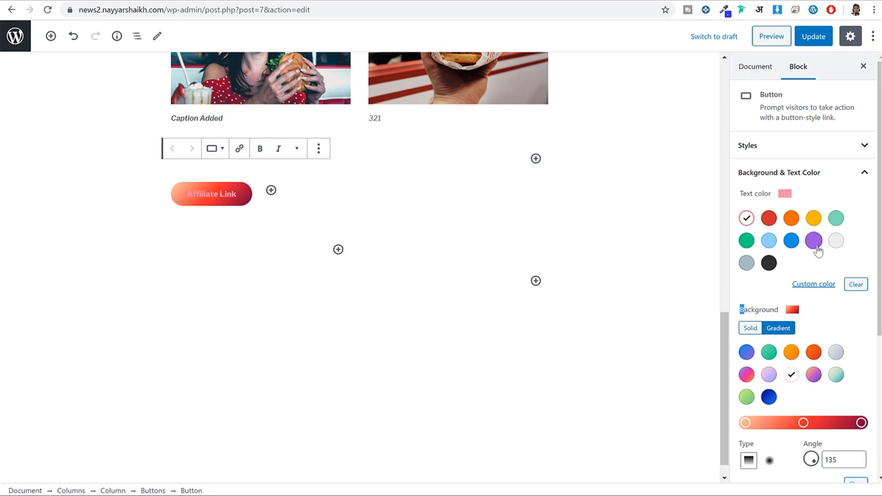
click(835, 240)
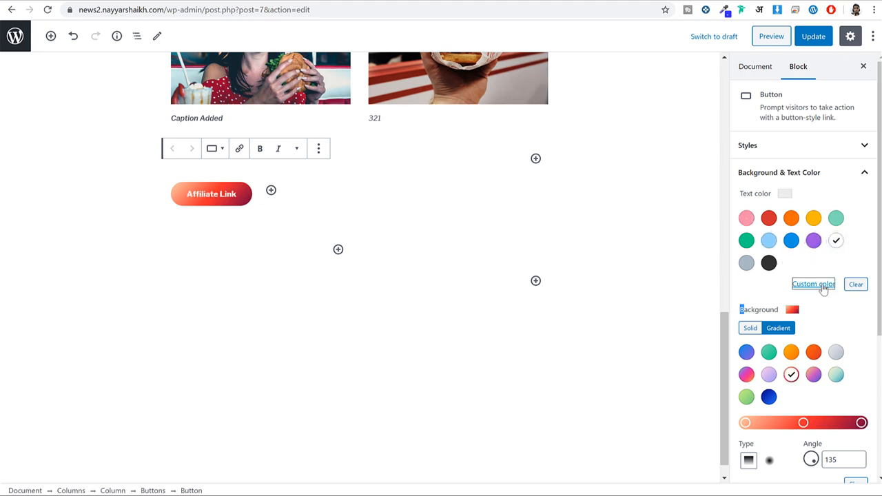
click(820, 285)
click(715, 265)
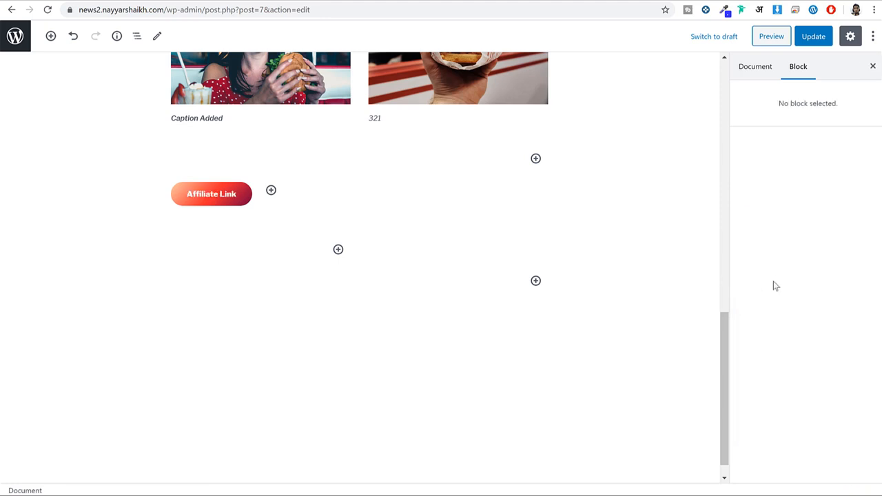
click(749, 69)
click(799, 72)
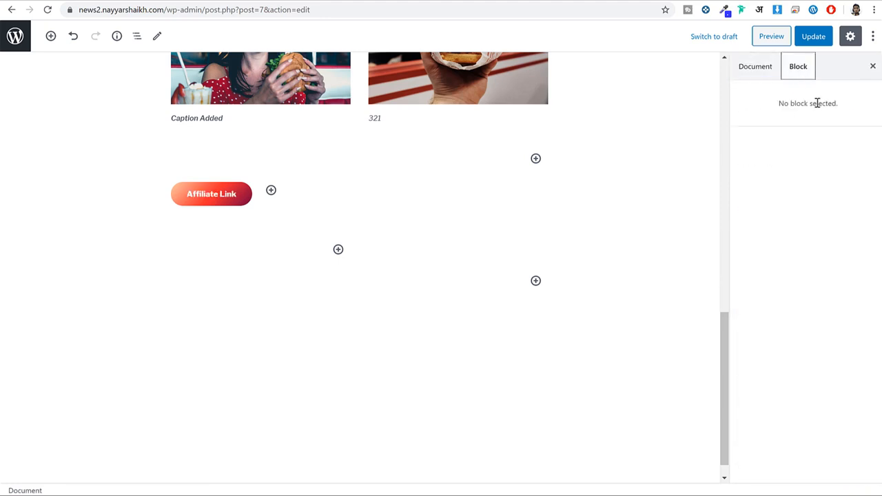
click(213, 200)
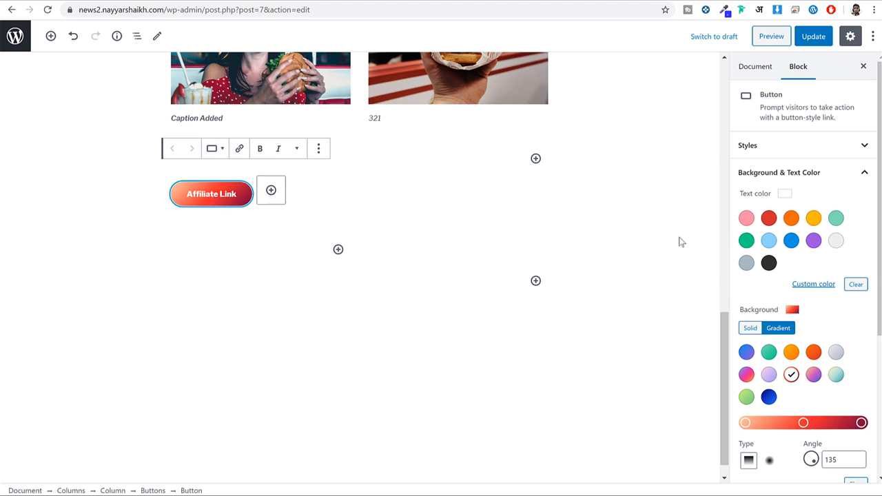
scroll(841, 348, down, 1)
click(835, 318)
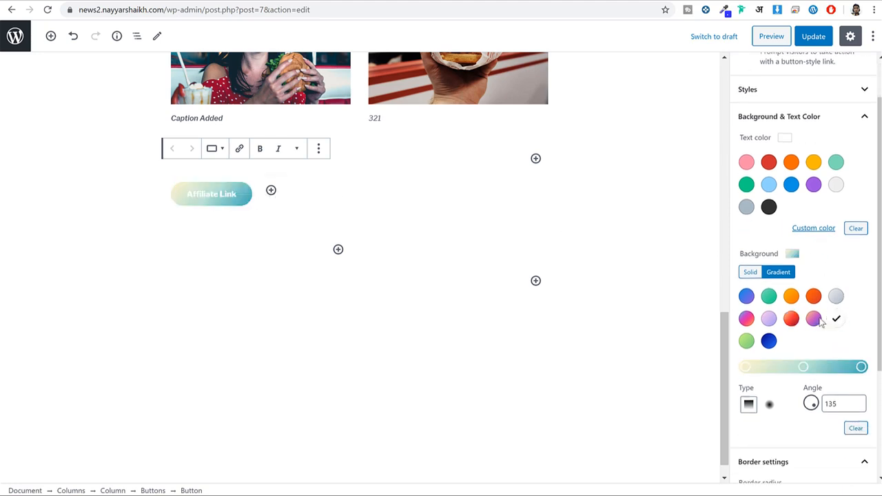
click(791, 297)
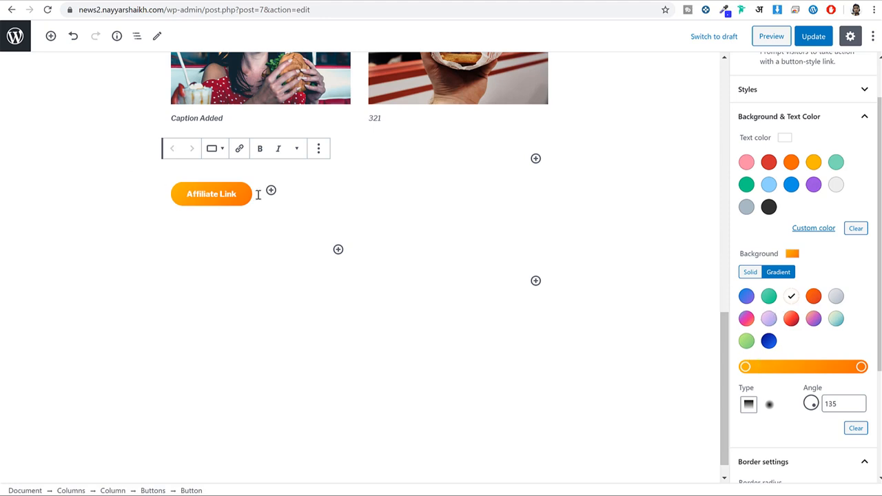
- Link the Affiliate Link button to the YouTube channel, opening in a new tab
scroll(827, 341, down, 3)
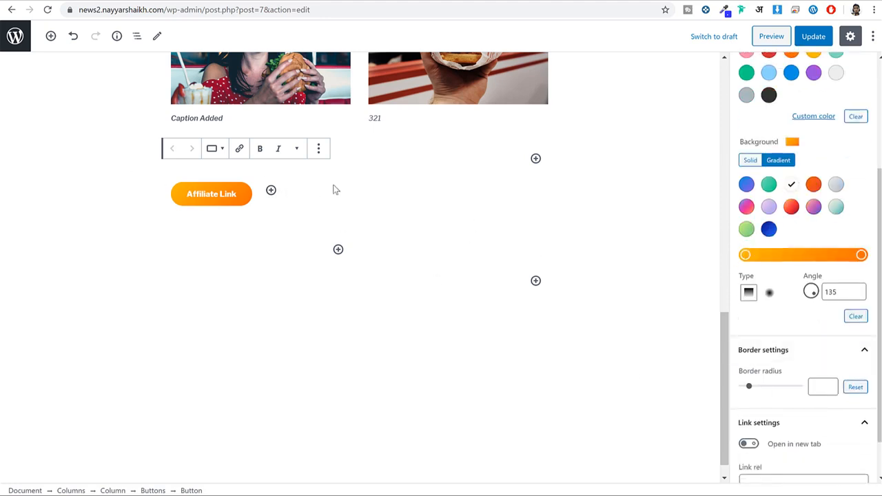
click(226, 194)
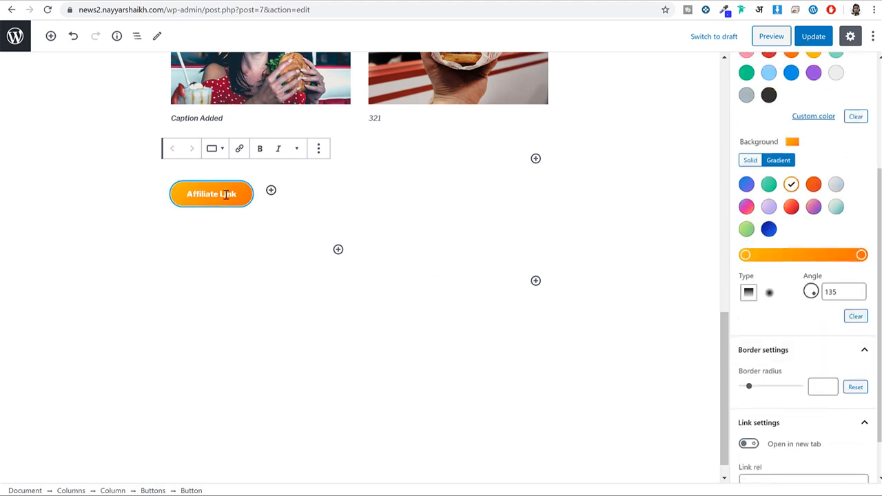
click(239, 148)
text(https://www.youtube.com/nayyarshaikh)
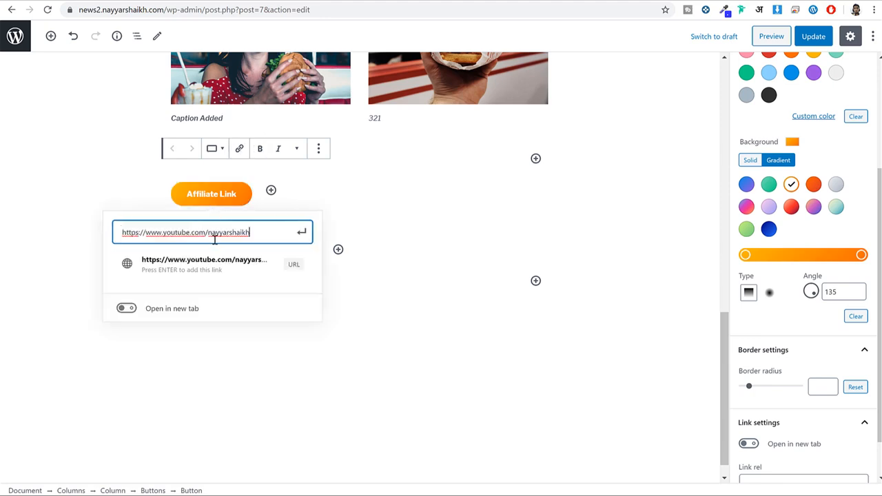
click(126, 309)
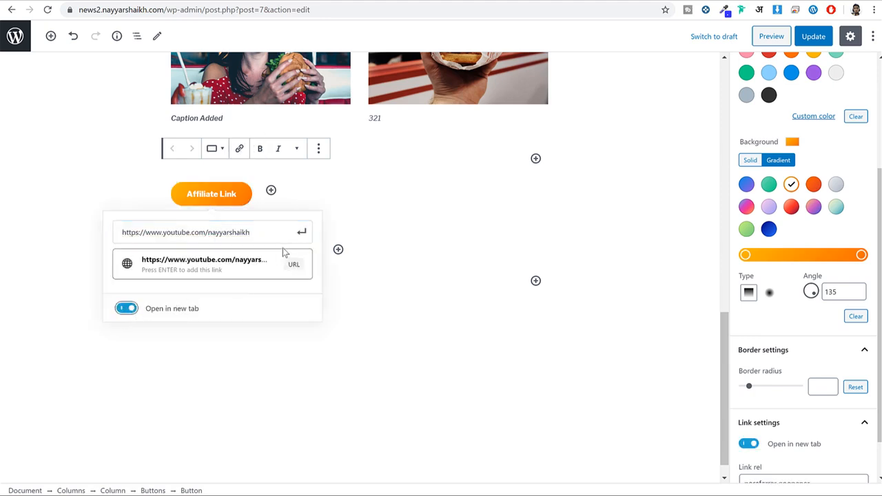
click(304, 231)
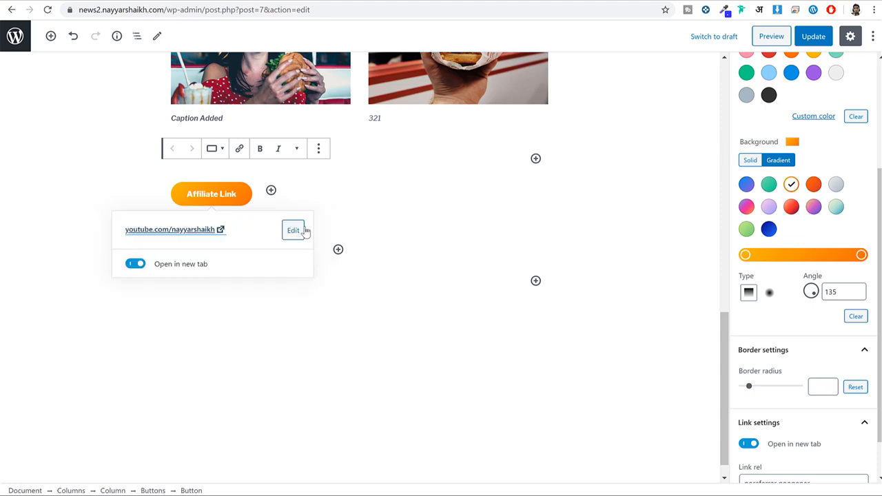
click(436, 198)
click(202, 195)
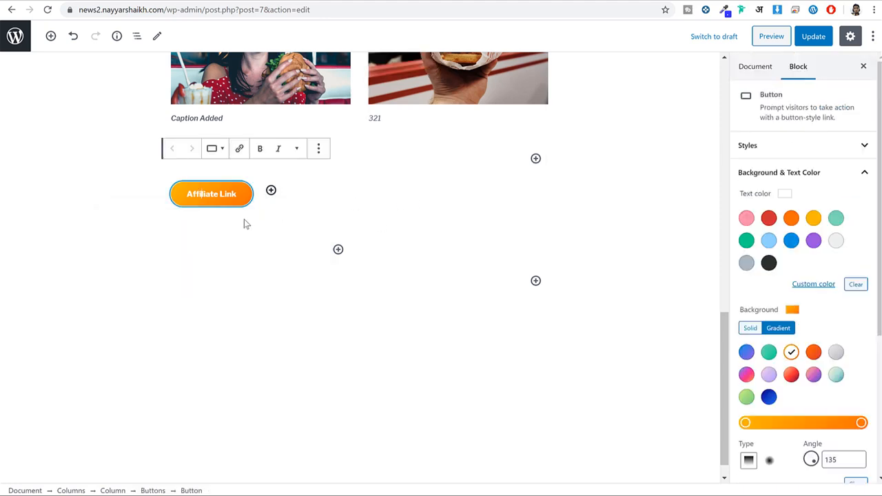
click(488, 241)
click(467, 237)
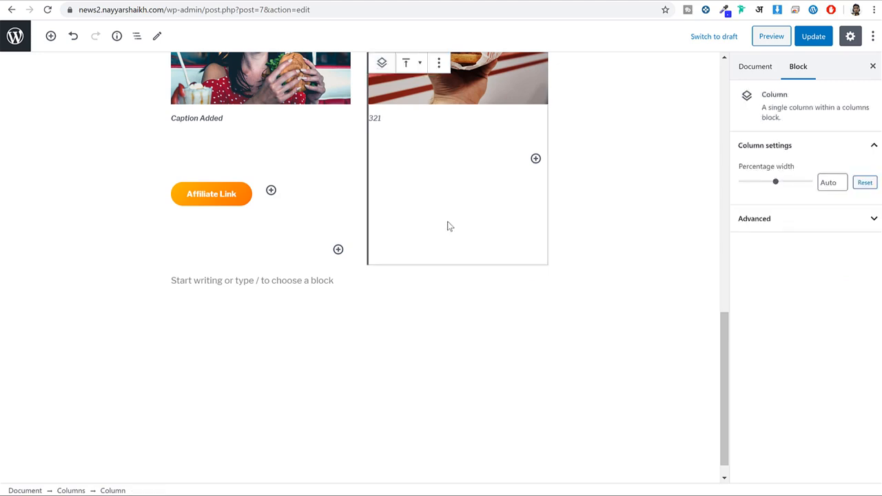
click(50, 36)
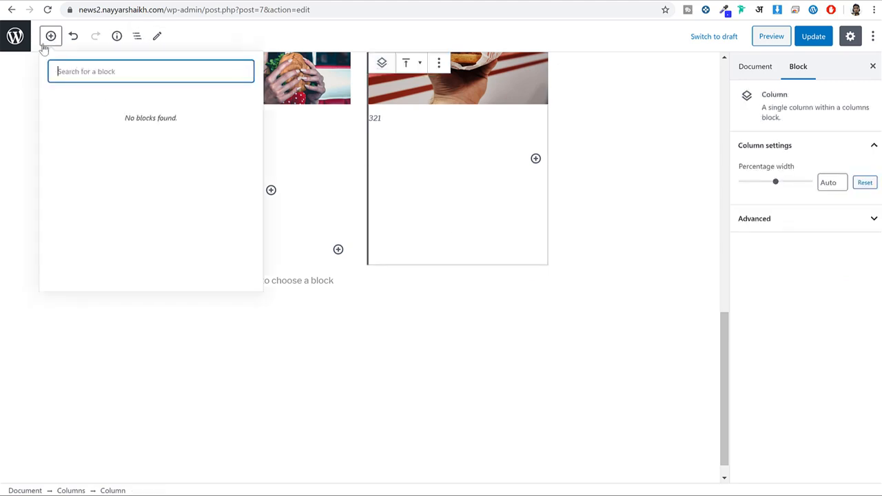
- Start a new paragraph below the columns and bring up the block inserter list
click(46, 44)
click(281, 280)
click(48, 35)
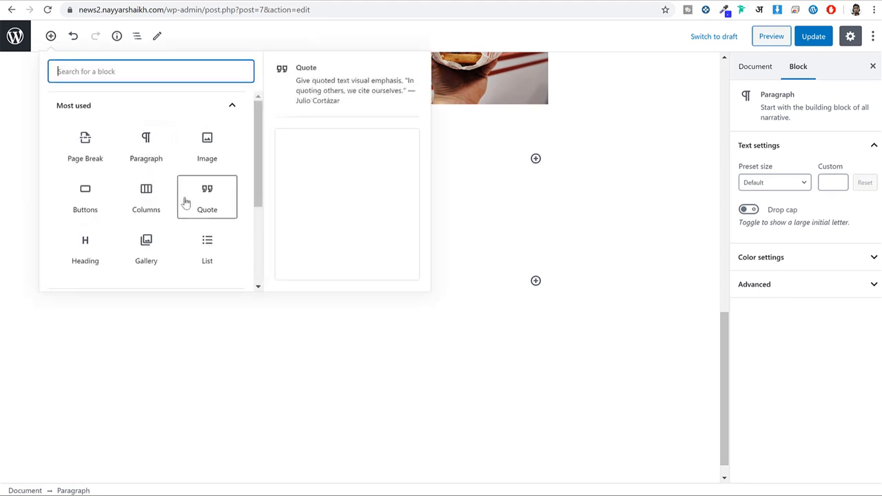
scroll(185, 201, down, 1)
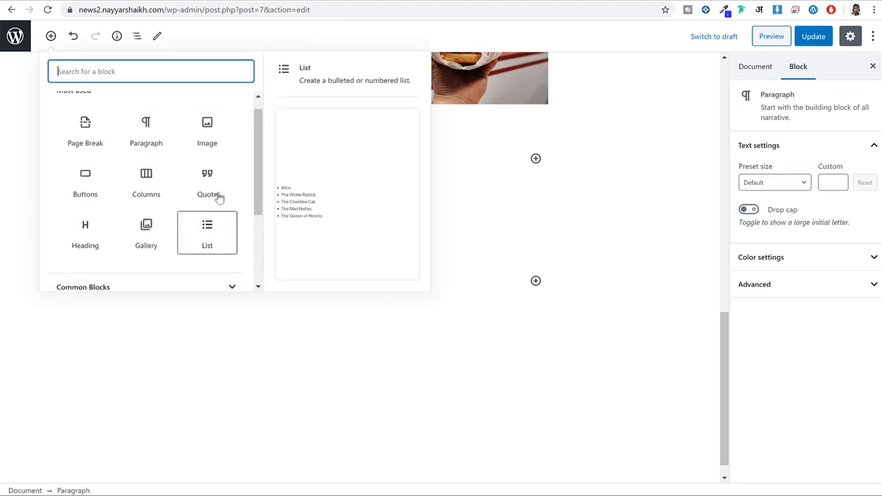
scroll(147, 152, up, 1)
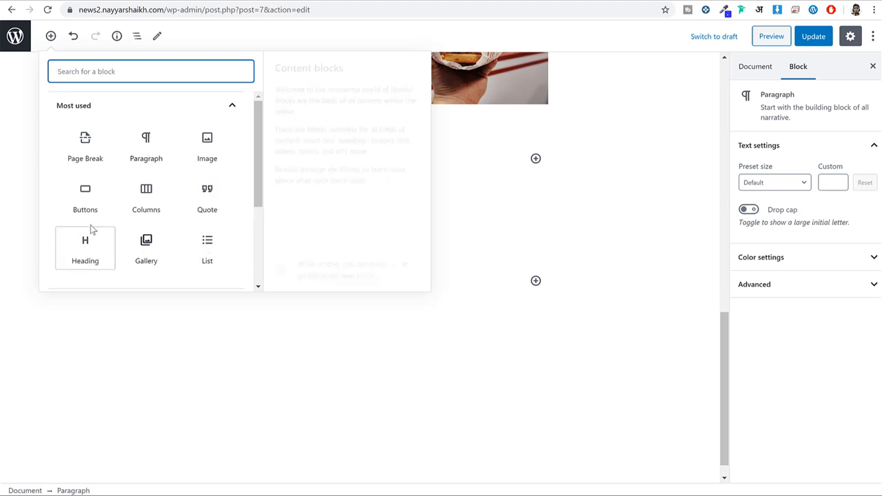
scroll(147, 179, down, 2)
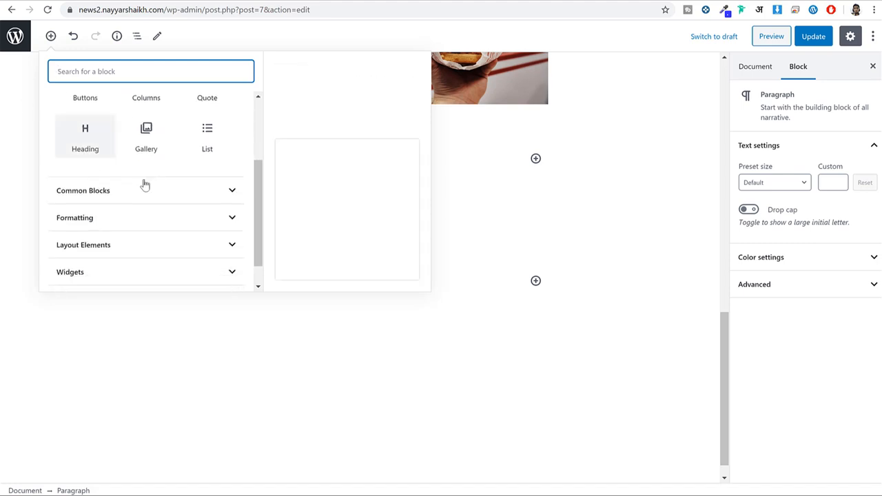
- Expand the Common Blocks, Formatting, Layout Elements, Widgets and Embeds categories
click(128, 195)
scroll(173, 209, down, 2)
click(138, 193)
scroll(165, 207, down, 1)
click(155, 222)
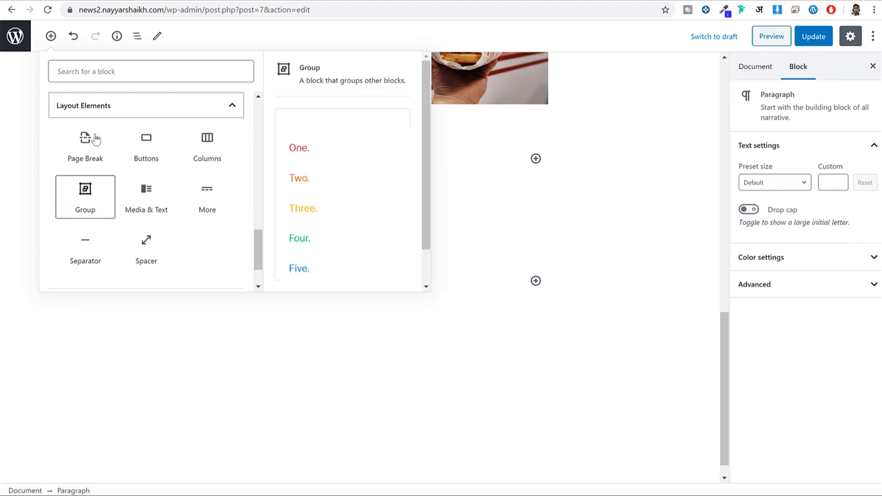
scroll(246, 173, down, 1)
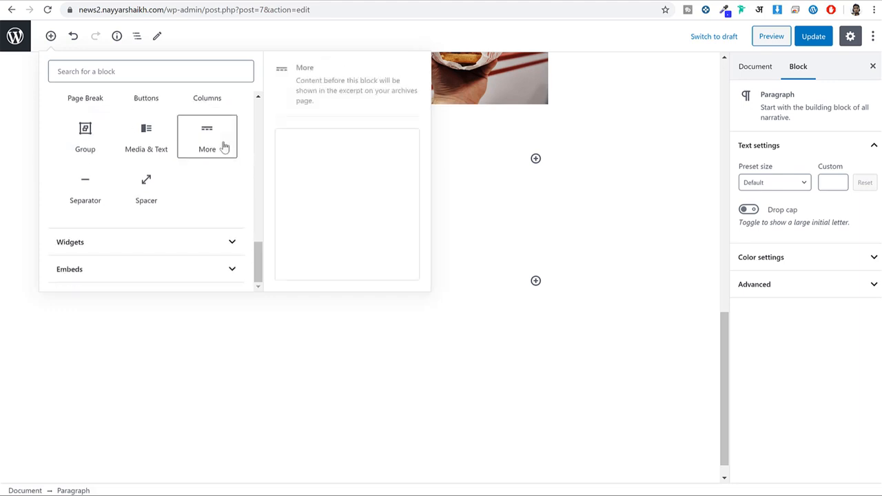
click(183, 247)
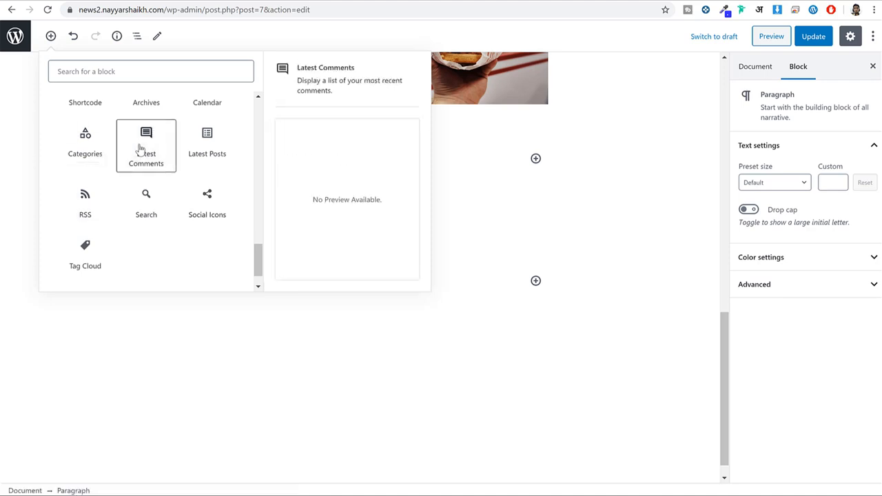
scroll(112, 191, up, 3)
scroll(199, 224, down, 3)
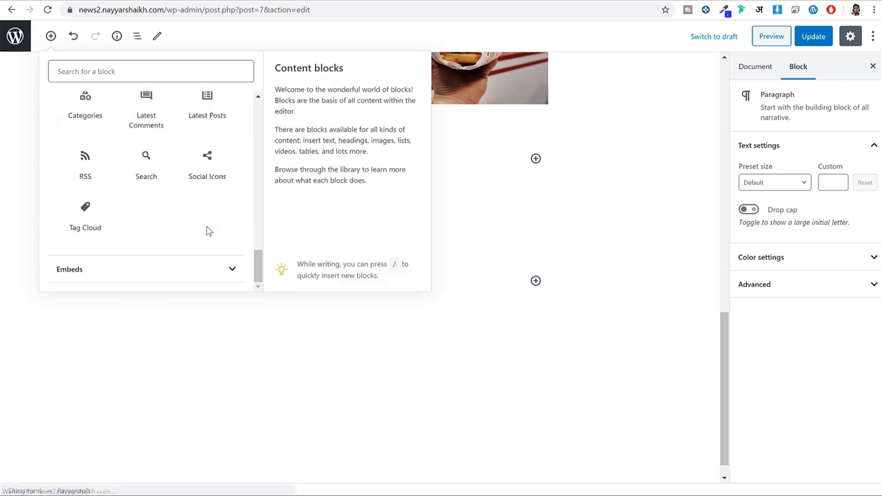
click(177, 269)
scroll(183, 256, up, 2)
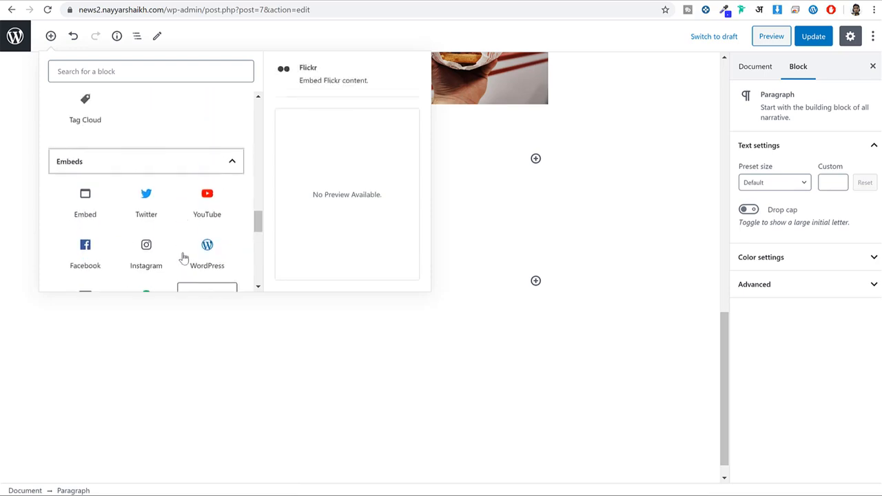
- Insert a YouTube embed block and copy the food ordering video's link from the channel
click(207, 211)
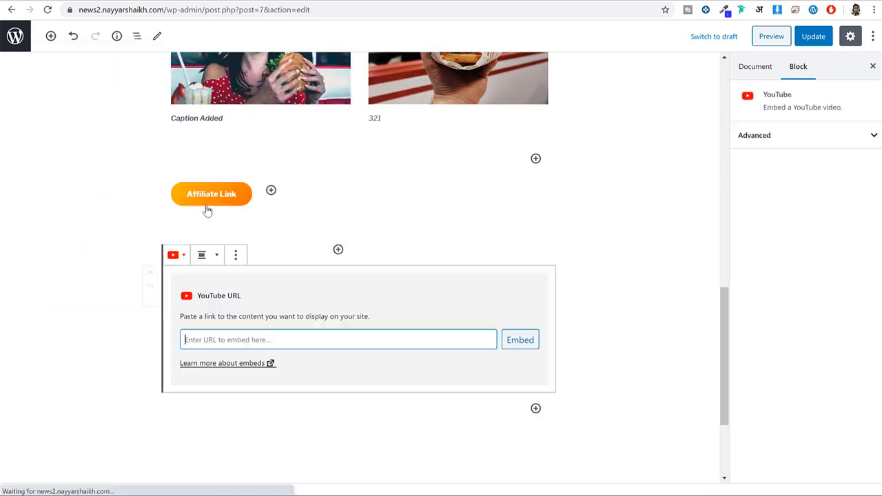
click(598, 1)
scroll(692, 159, down, 1)
scroll(693, 160, down, 3)
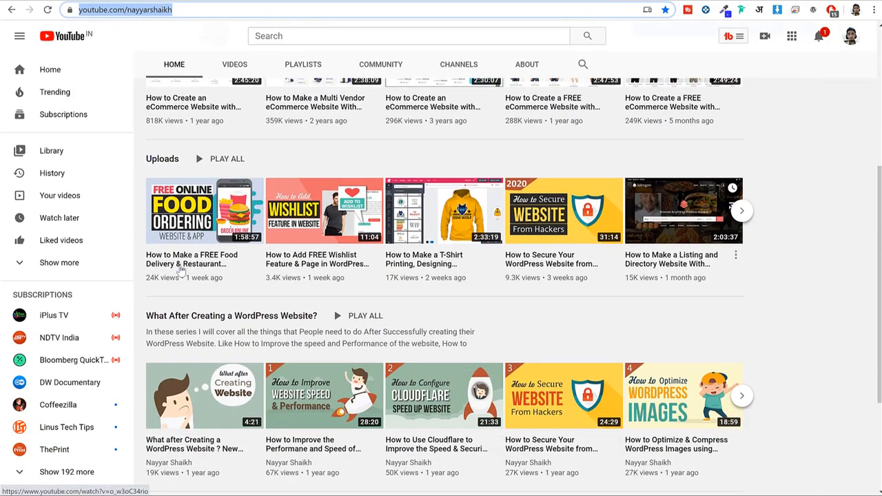
right_click(204, 201)
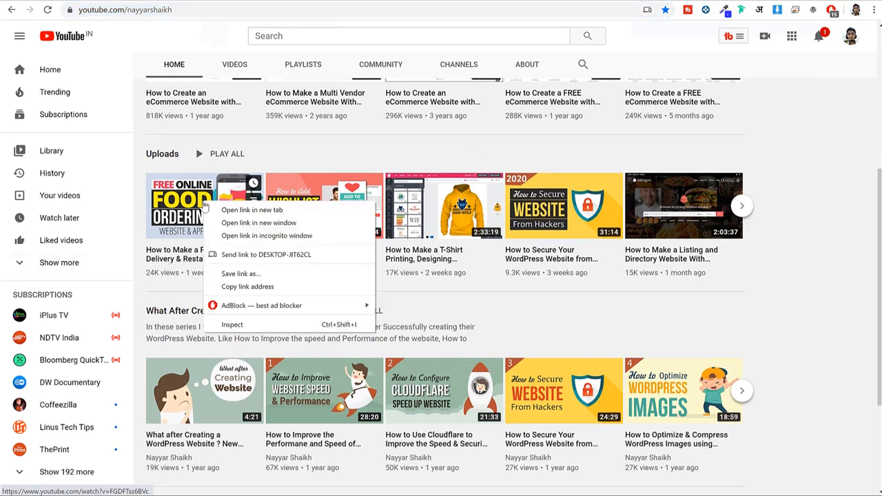
click(269, 286)
- Paste the video link into the YouTube block, embed it, and update the post
click(461, 2)
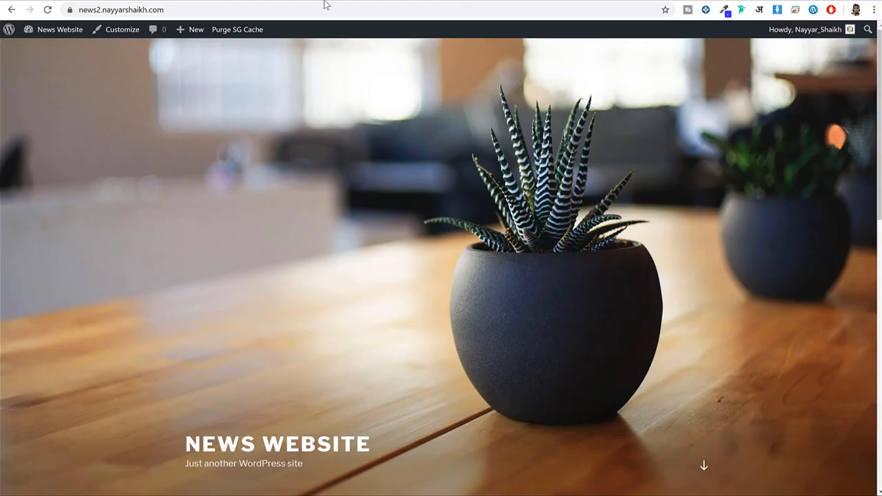
click(220, 2)
click(255, 337)
key(ctrl+v)
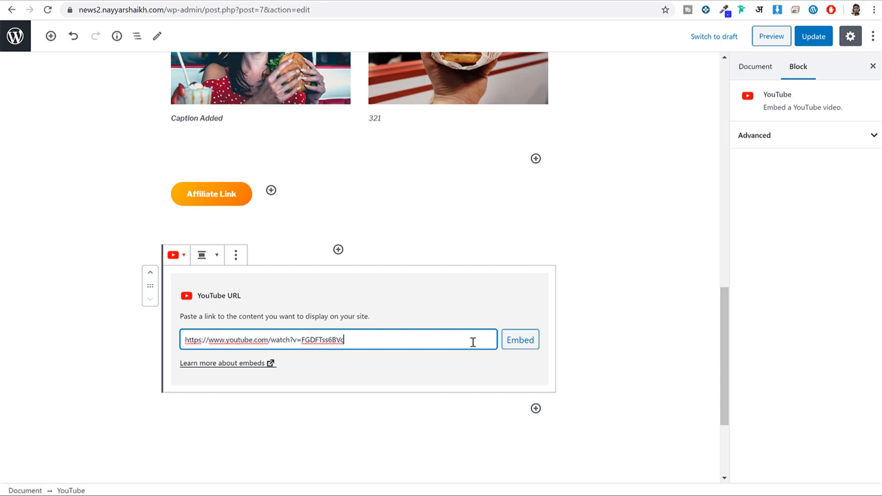
click(522, 344)
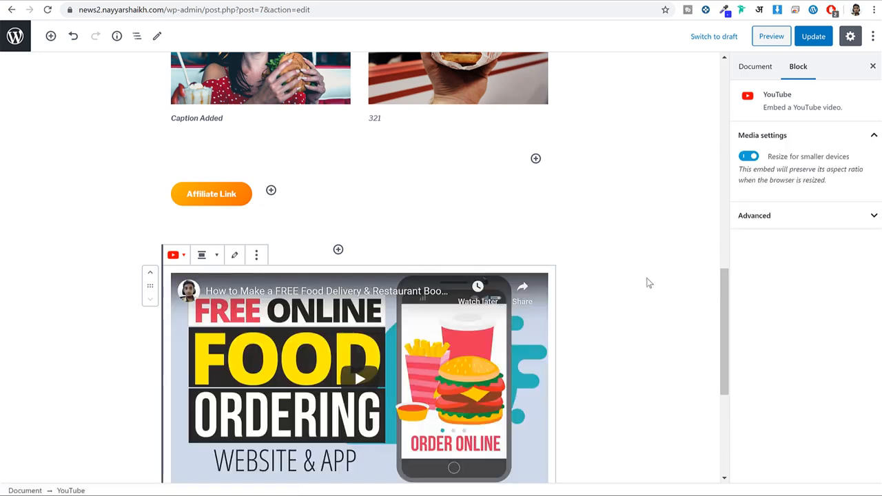
scroll(474, 273, down, 2)
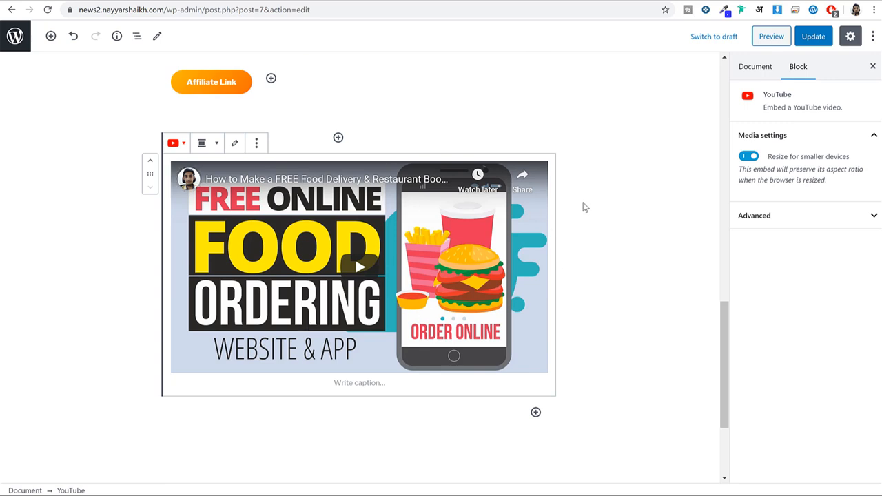
click(813, 35)
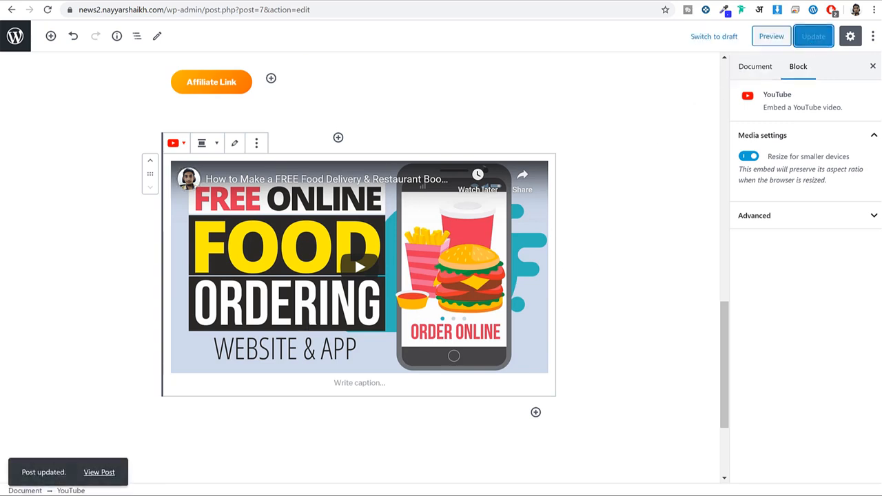
- View the live post, test where the Affiliate Link leads, and return to the article
click(316, 1)
click(48, 10)
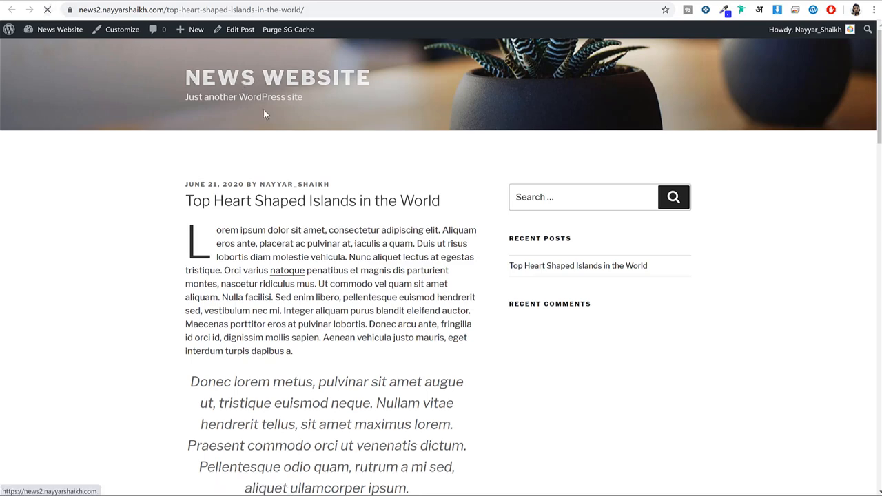
scroll(396, 181, down, 12)
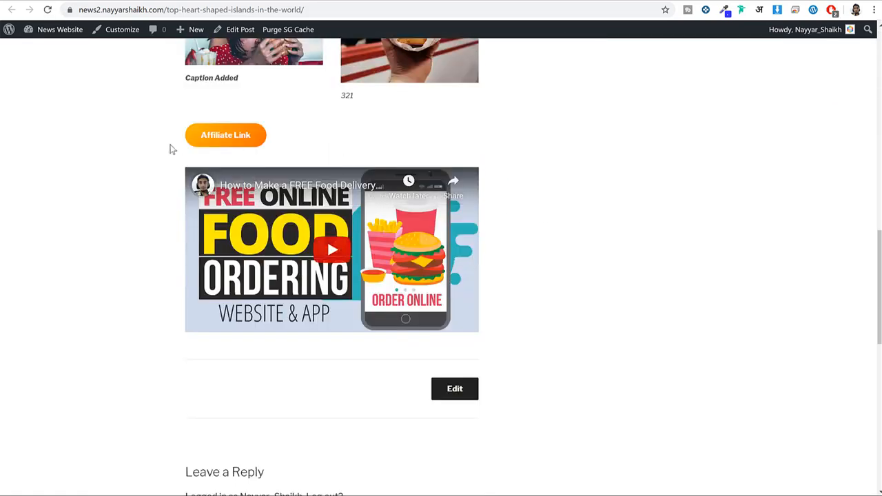
click(230, 137)
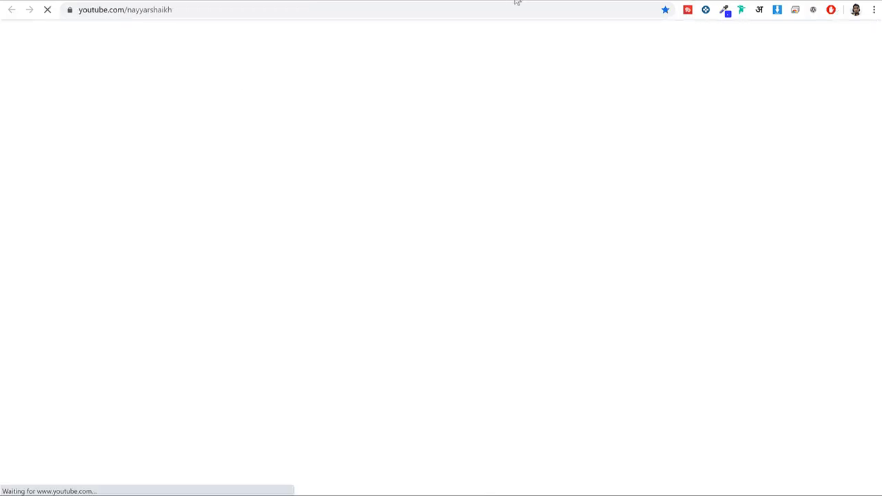
click(376, 1)
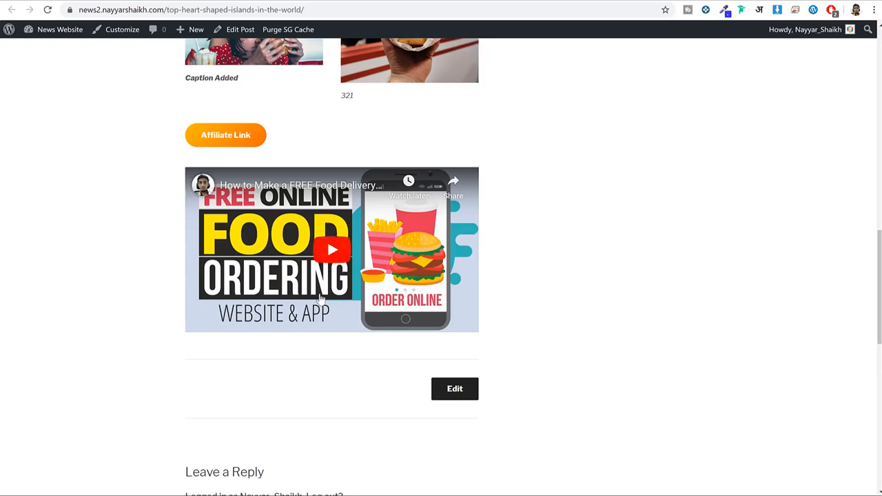
scroll(654, 282, up, 12)
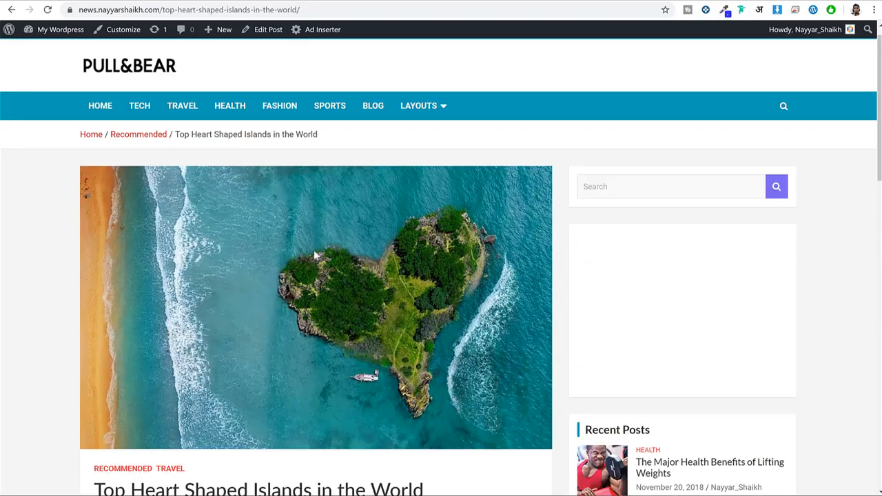
scroll(315, 251, up, 1)
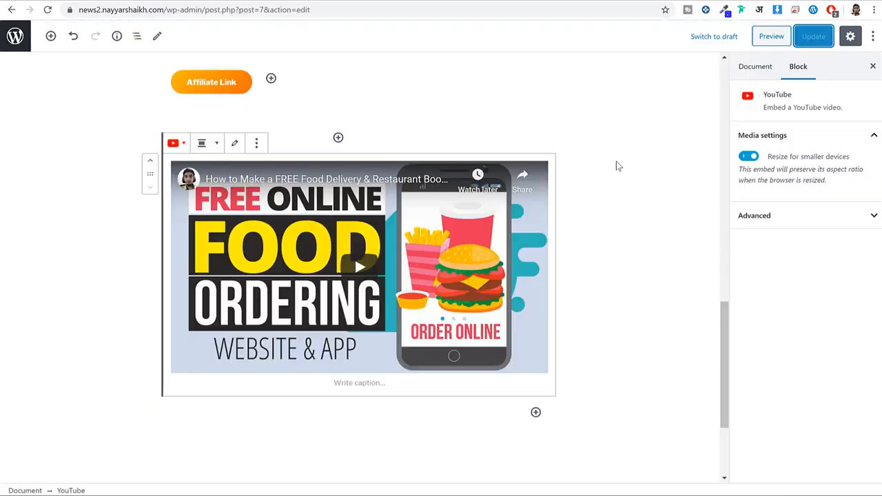
scroll(616, 166, up, 1)
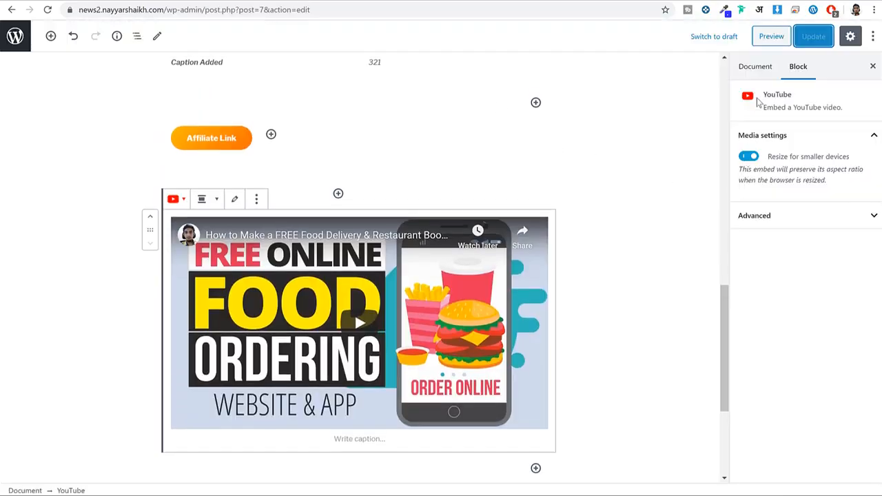
- Set the woman-with-burger photo as the post's featured image
click(750, 69)
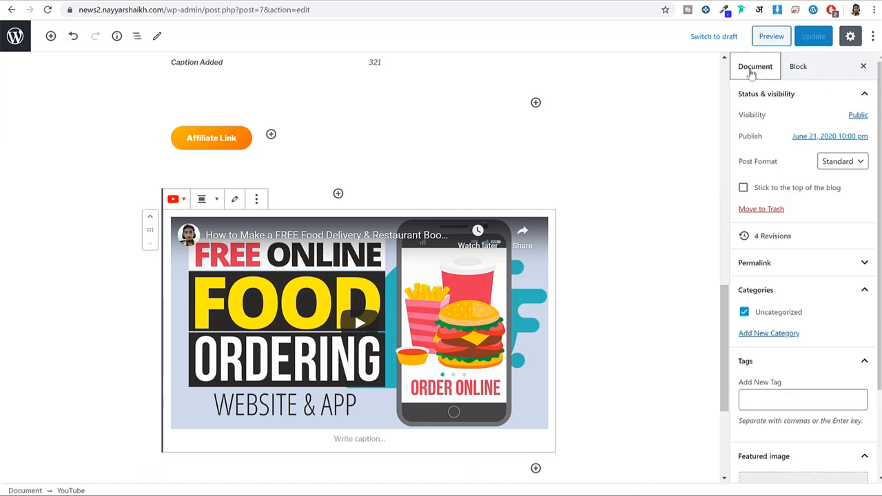
scroll(840, 234, down, 3)
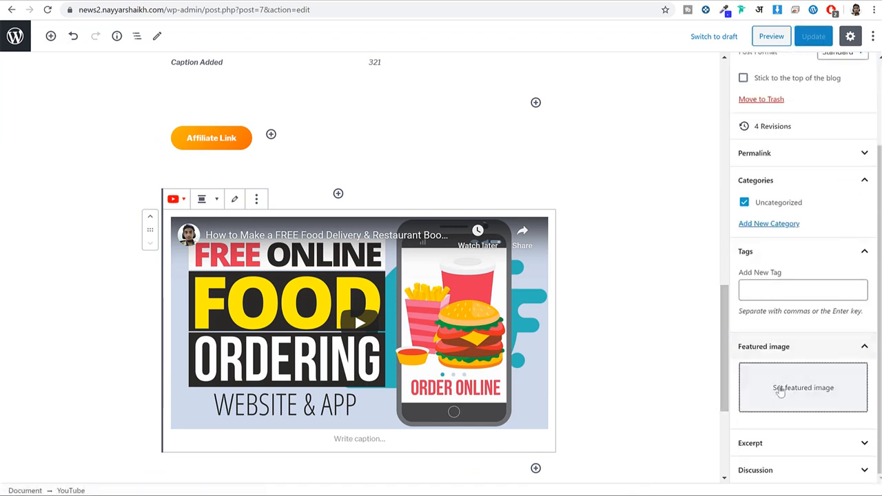
click(779, 388)
click(157, 165)
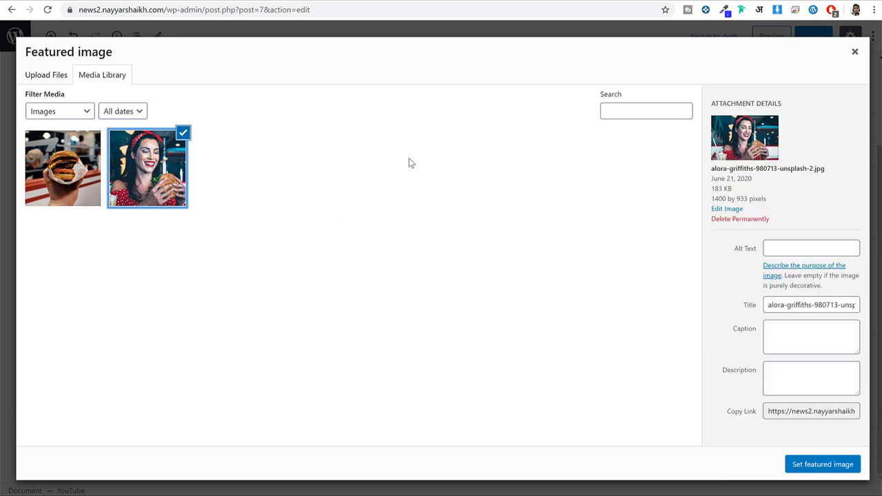
click(803, 466)
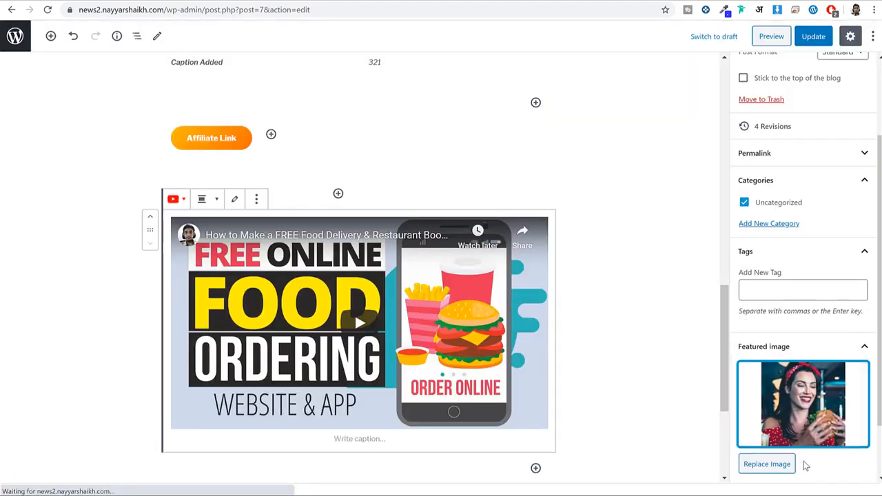
- Replace the Uncategorized category with a new Technology category
scroll(772, 319, up, 3)
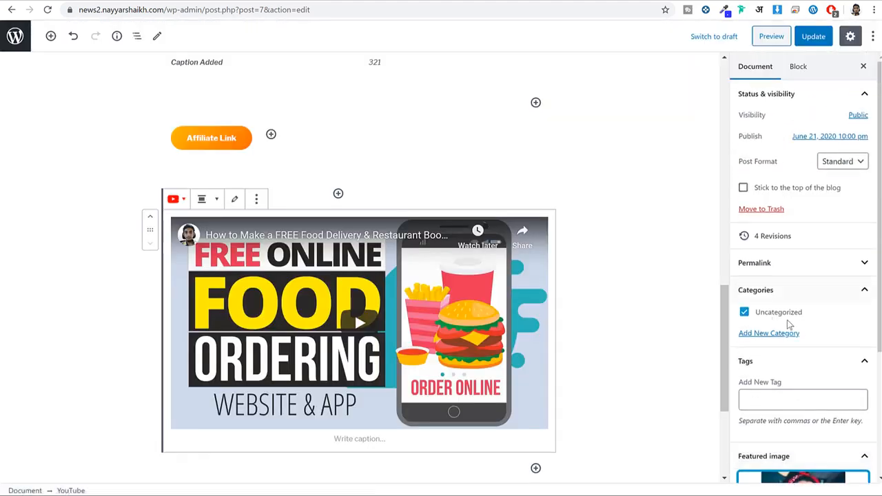
click(761, 334)
click(779, 314)
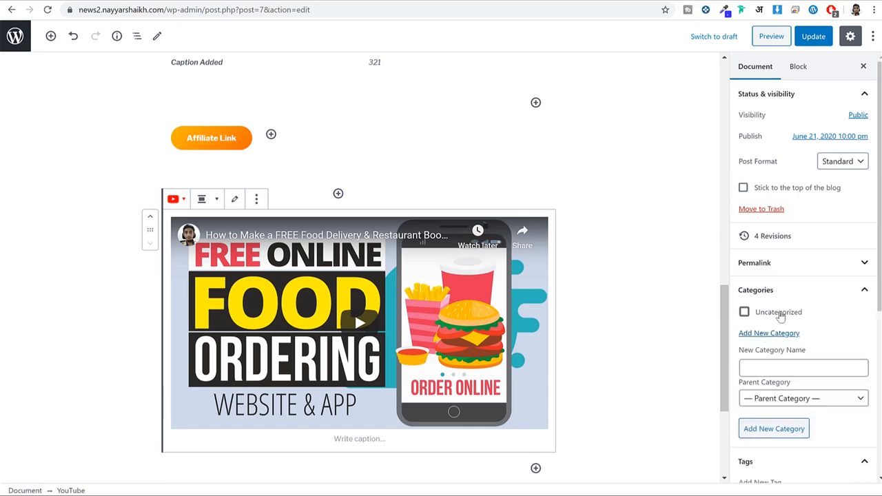
click(776, 371)
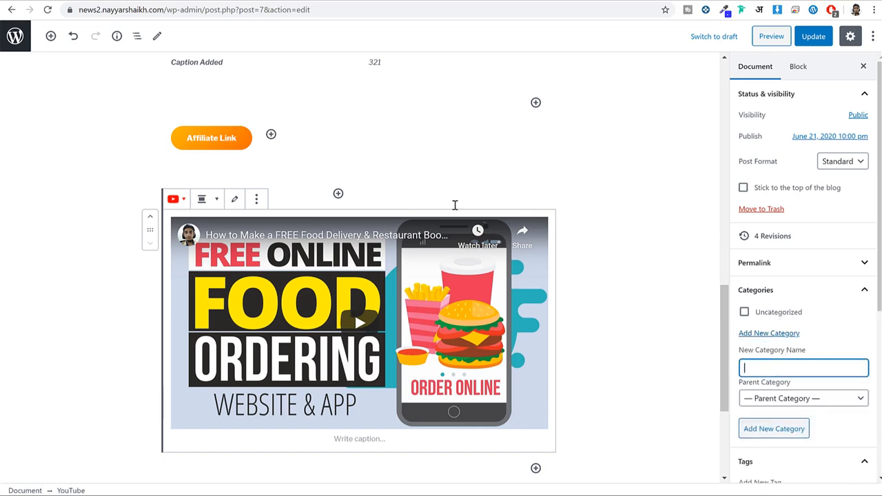
scroll(570, 269, up, 10)
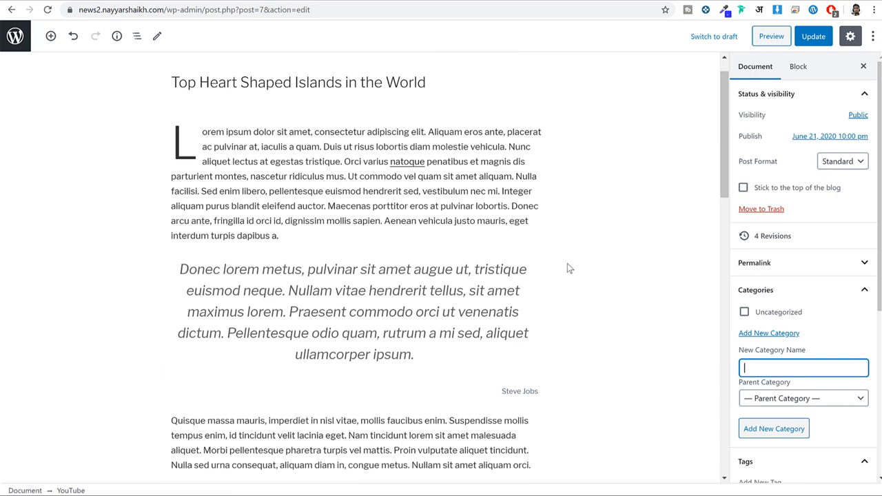
text(Technology)
click(773, 428)
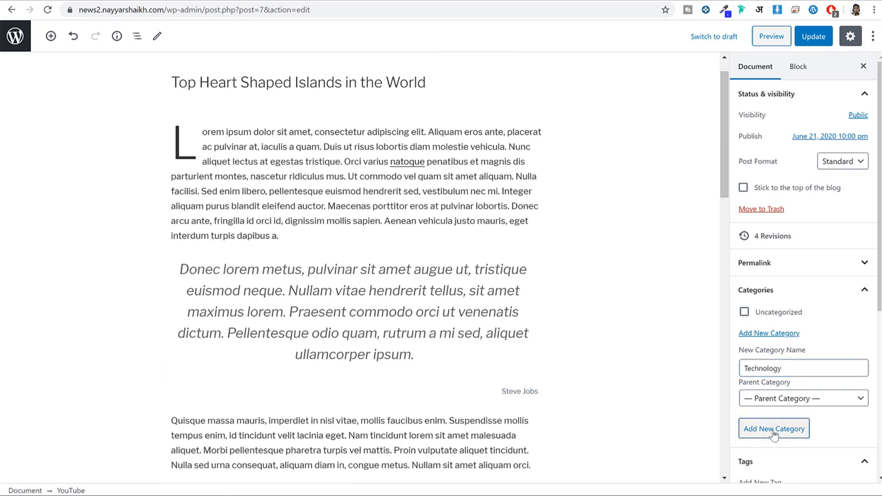
- Add the tags Burger and food and update the post
scroll(803, 301, down, 3)
click(794, 349)
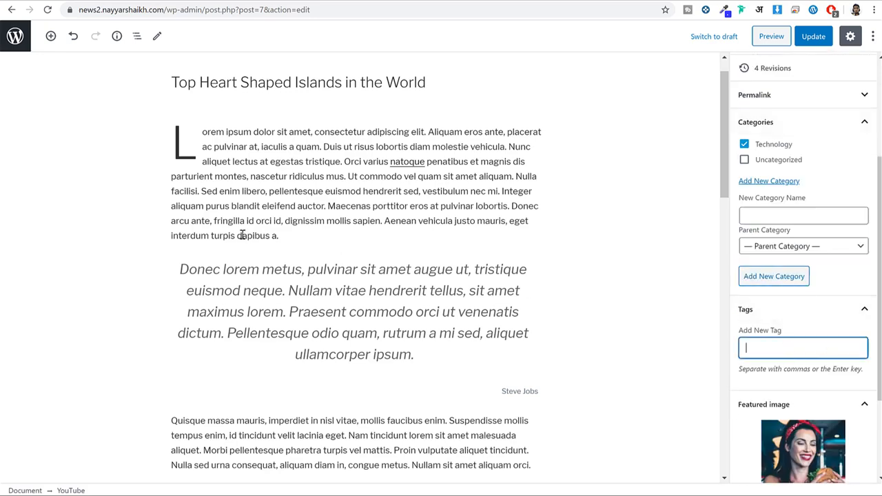
scroll(439, 340, down, 5)
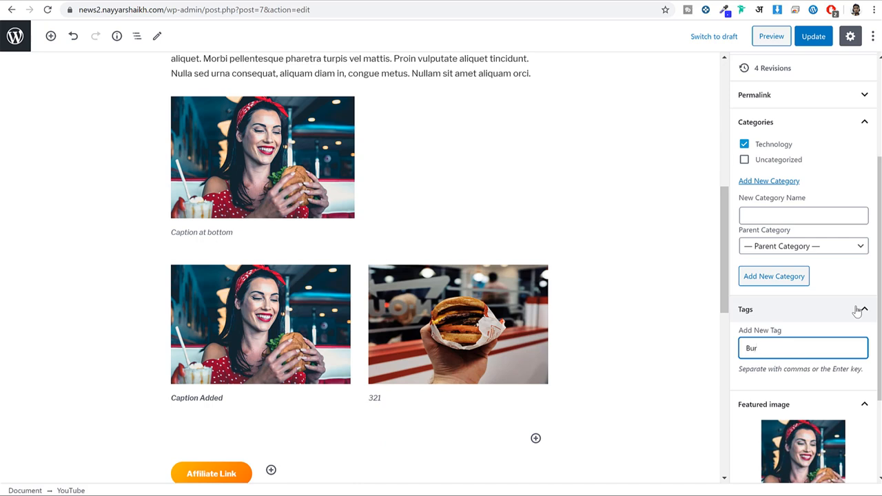
text(Burger)
key(Return)
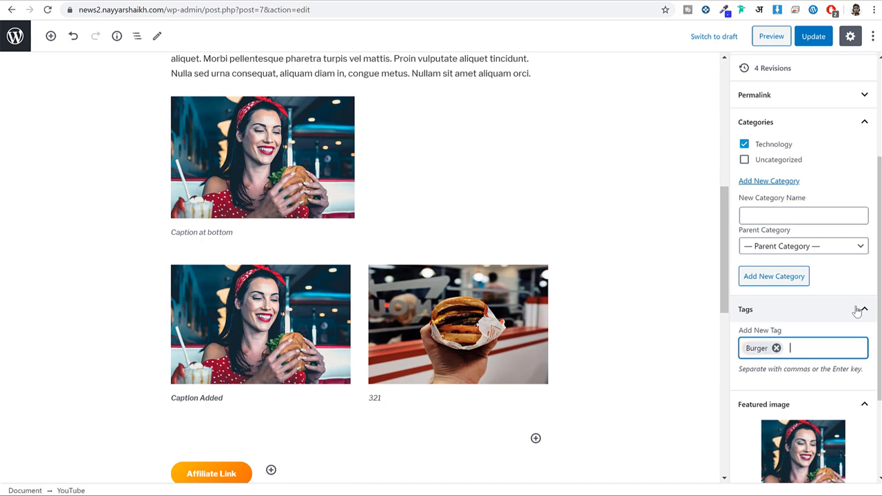
scroll(599, 311, down, 4)
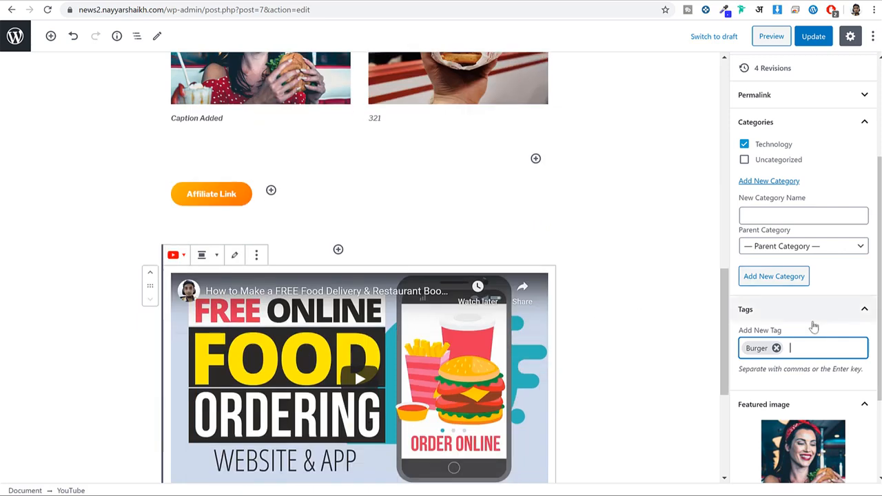
text(food)
key(Return)
scroll(758, 376, up, 1)
scroll(796, 384, up, 3)
click(813, 36)
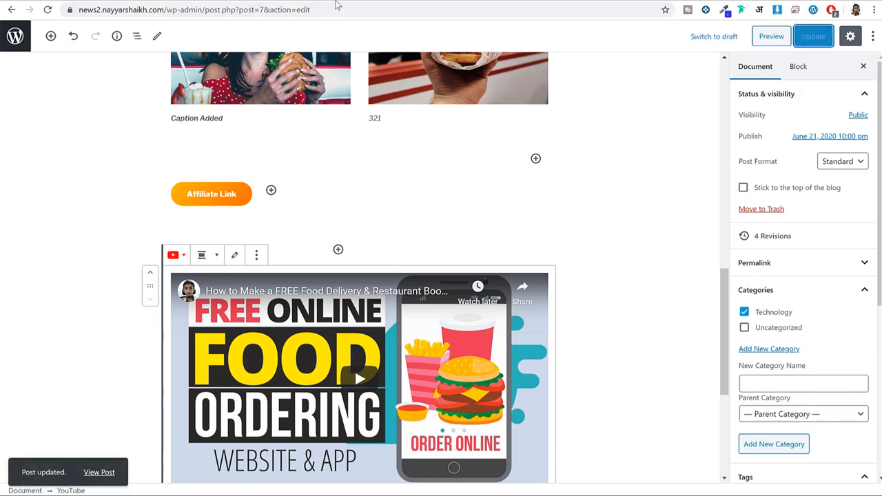
click(303, 0)
click(48, 11)
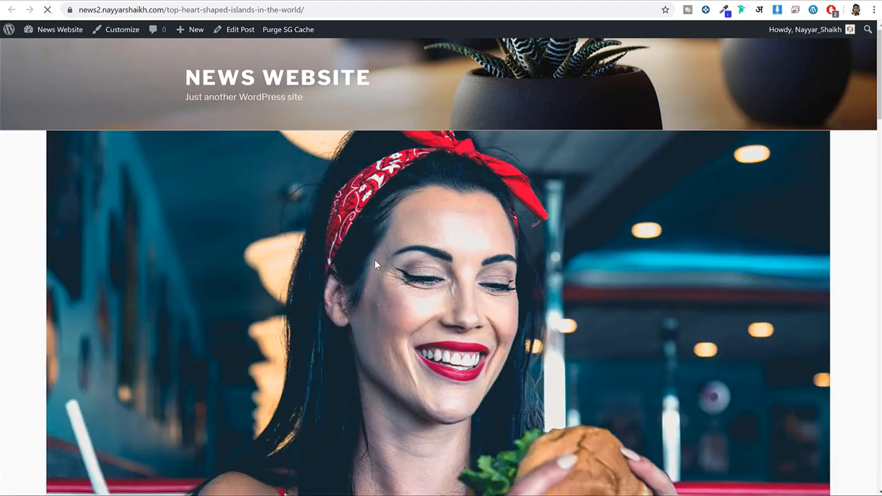
scroll(414, 279, down, 5)
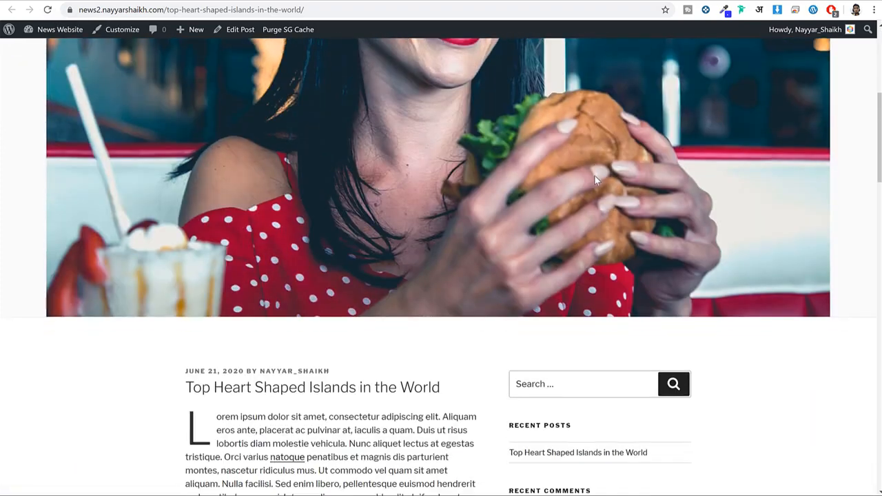
scroll(594, 177, down, 9)
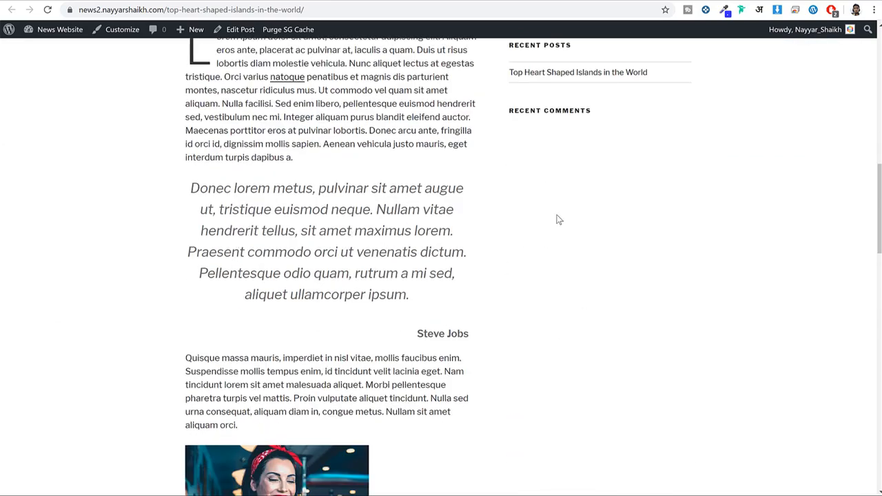
scroll(334, 351, down, 7)
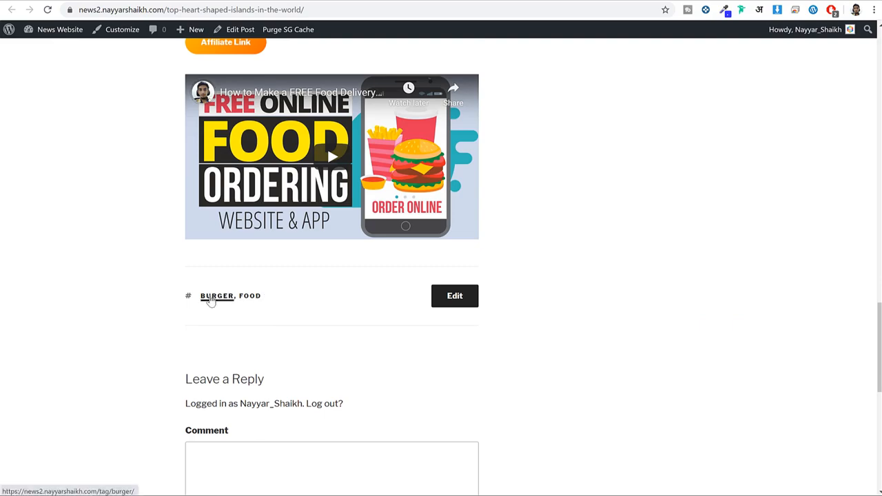
scroll(477, 279, up, 14)
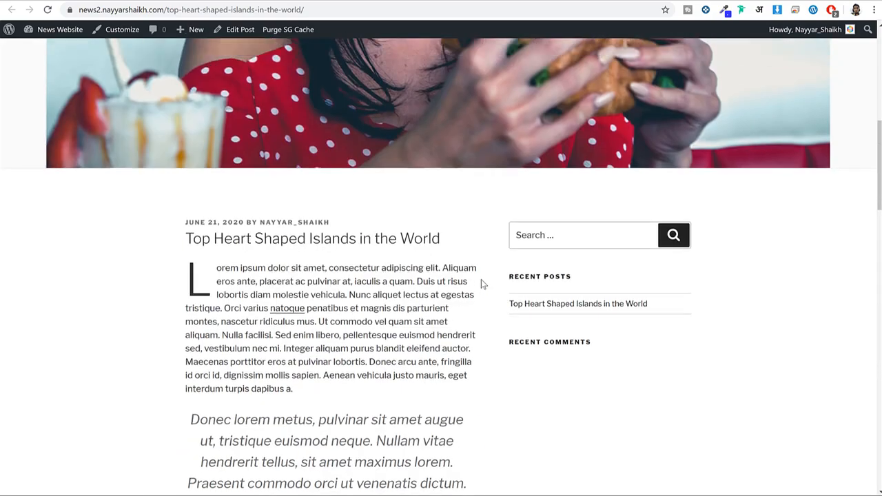
scroll(448, 311, down, 15)
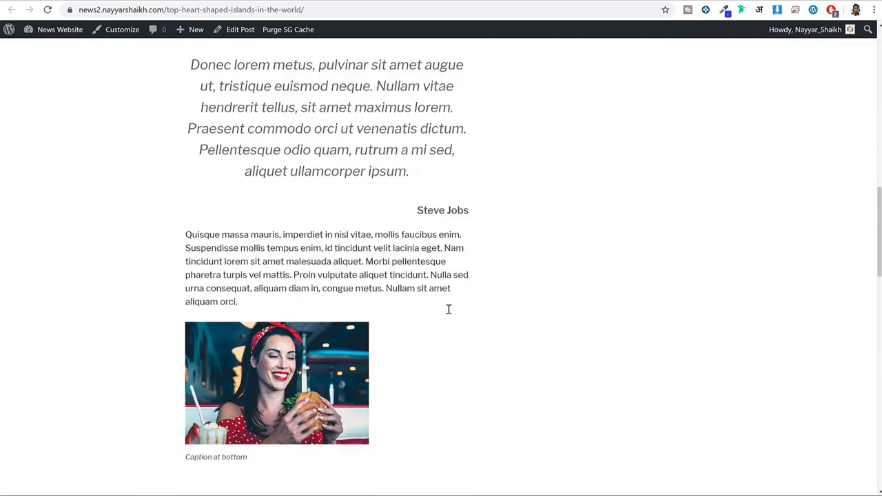
scroll(448, 307, down, 3)
scroll(448, 303, up, 2)
scroll(457, 258, down, 5)
scroll(517, 290, up, 15)
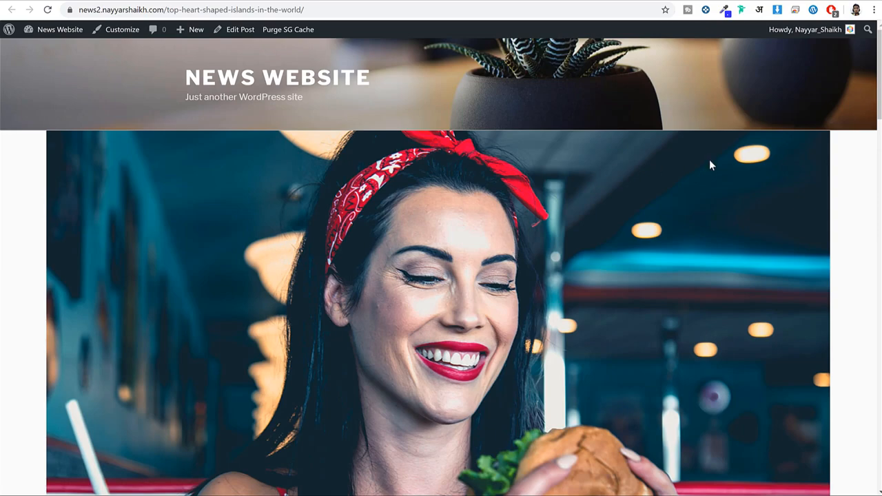
scroll(734, 186, down, 8)
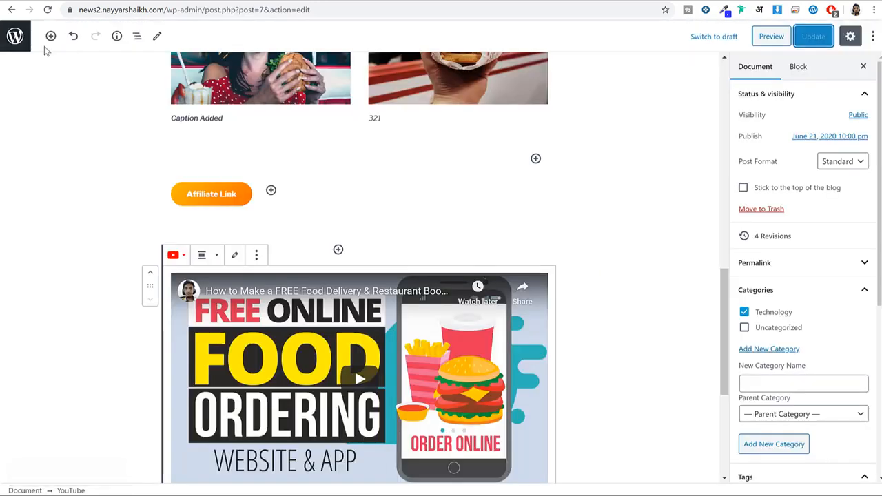
- Install and activate the NewsCard theme, dismissing its plugin recommendation notice
click(18, 36)
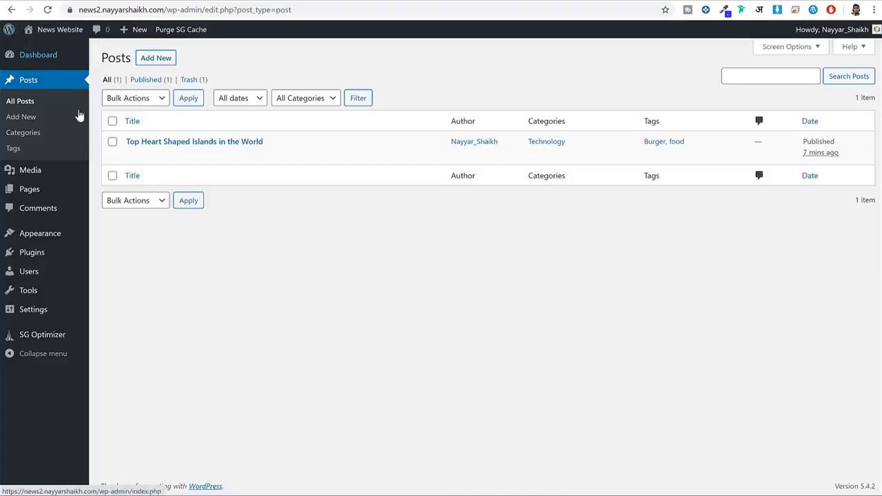
click(49, 234)
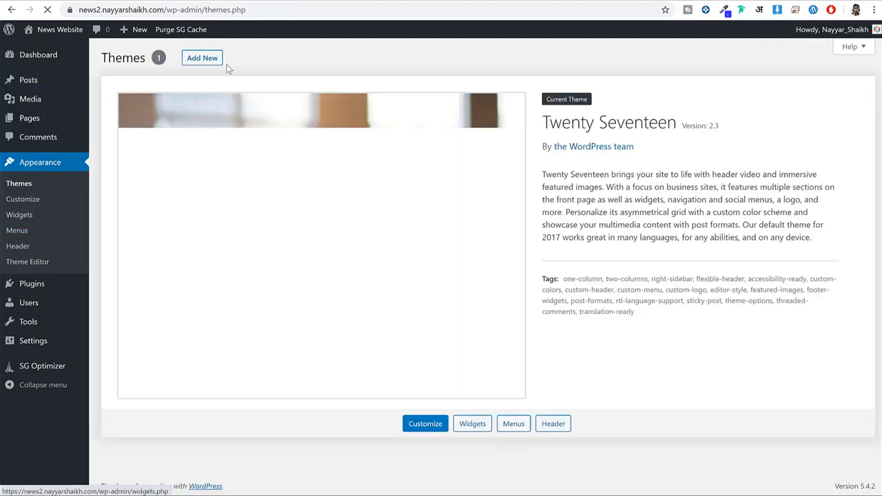
click(222, 63)
click(745, 88)
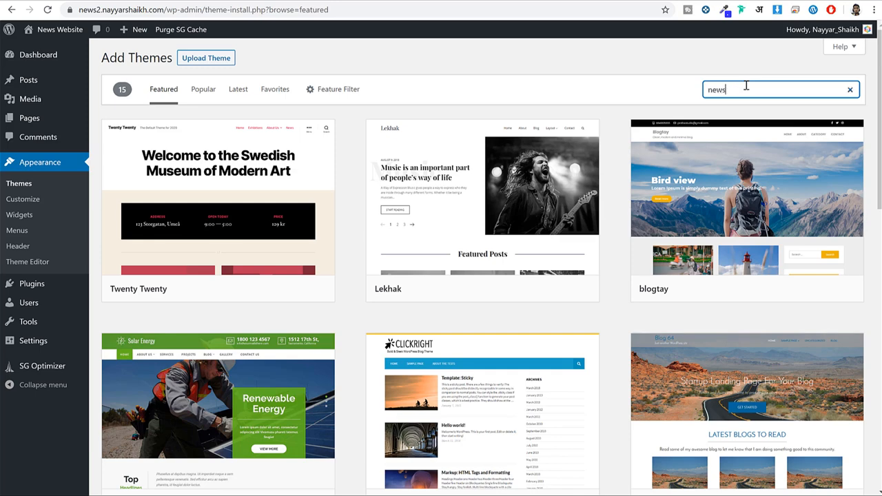
text(card)
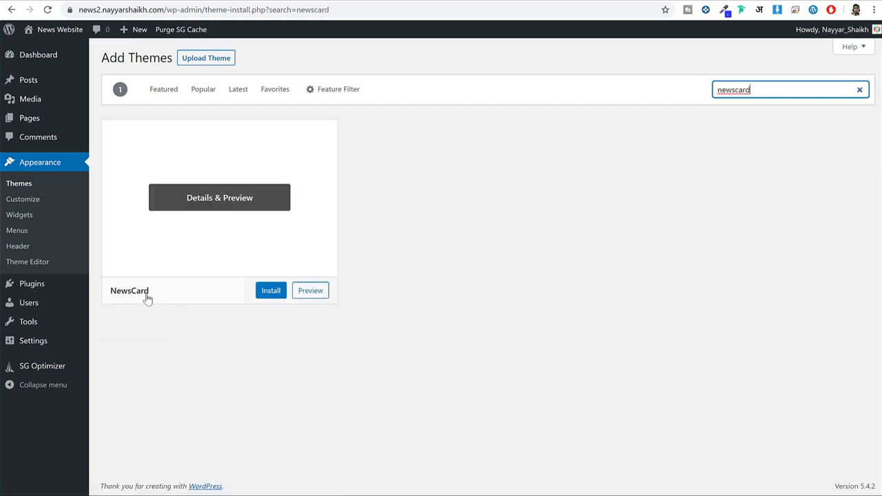
click(270, 294)
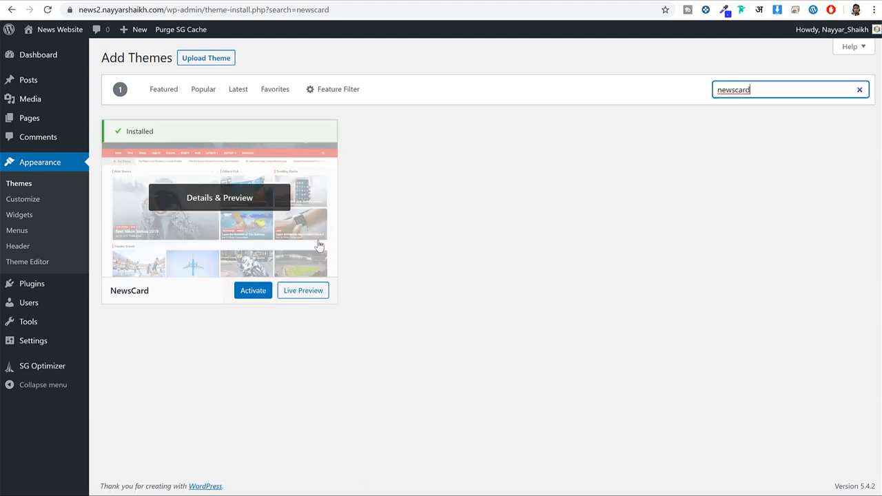
click(250, 291)
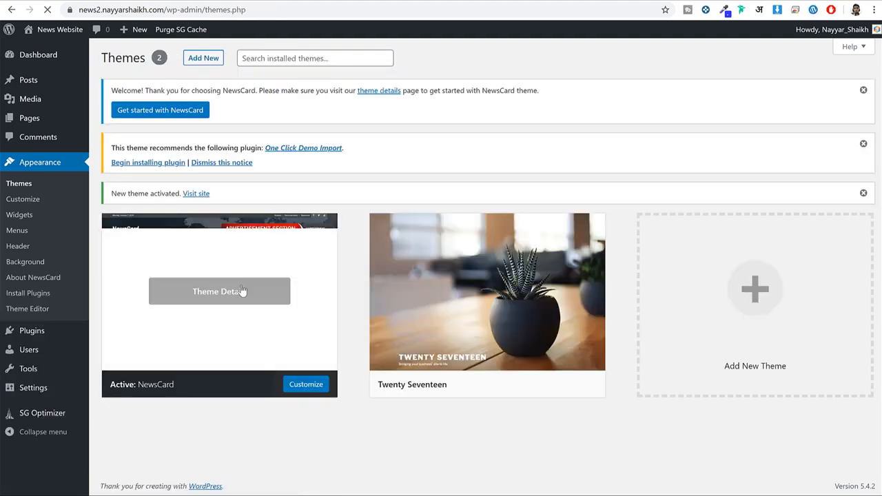
click(238, 164)
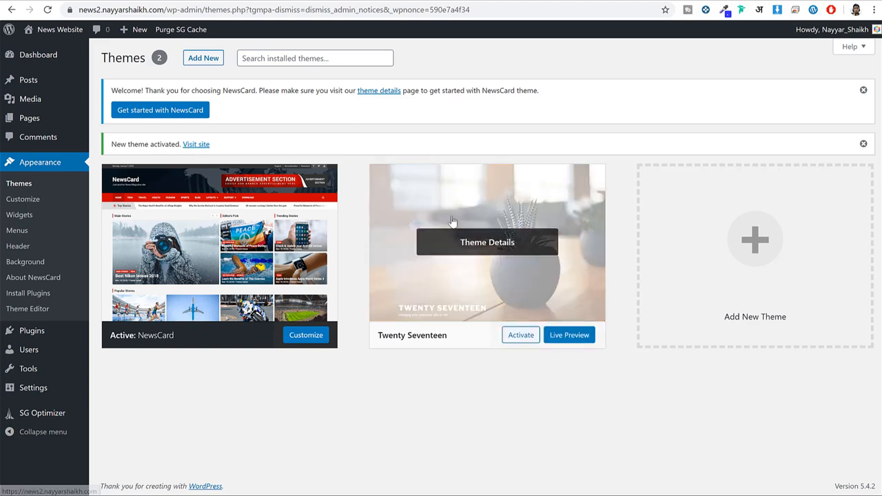
- Delete the Twenty Seventeen theme
click(473, 225)
click(830, 474)
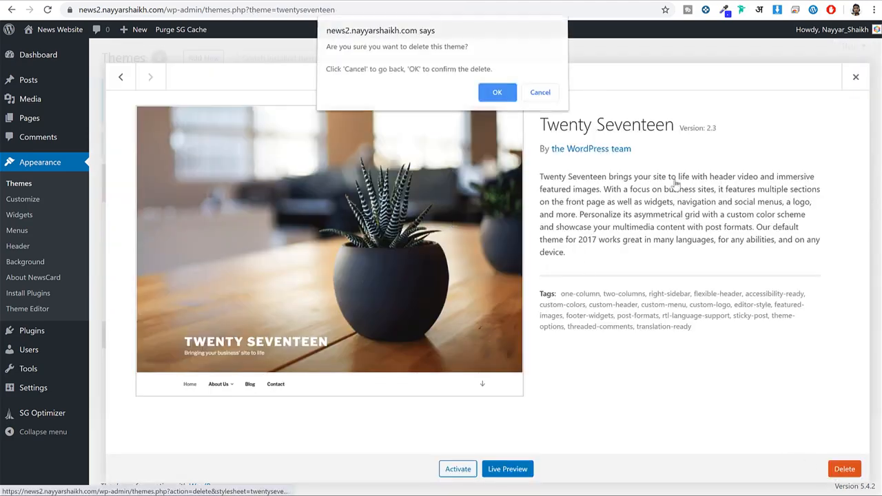
click(491, 94)
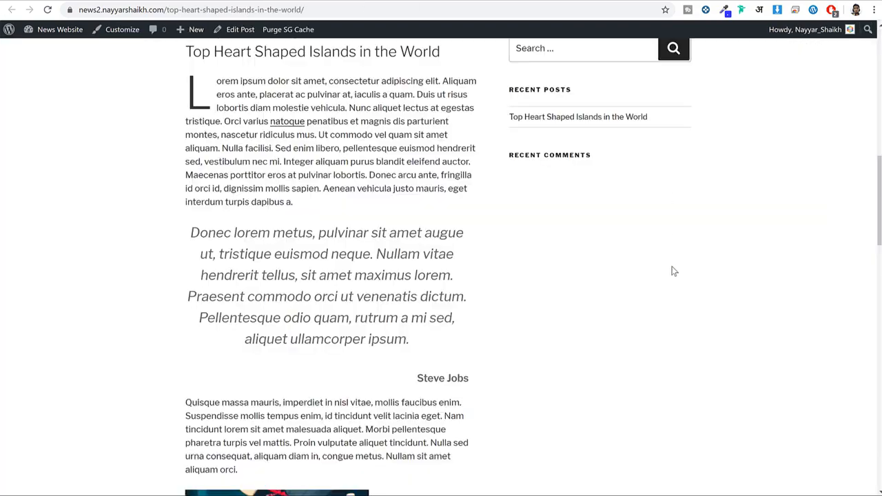
- Reload the site and scroll the NewsCard homepage to find the post in each section
scroll(673, 269, up, 6)
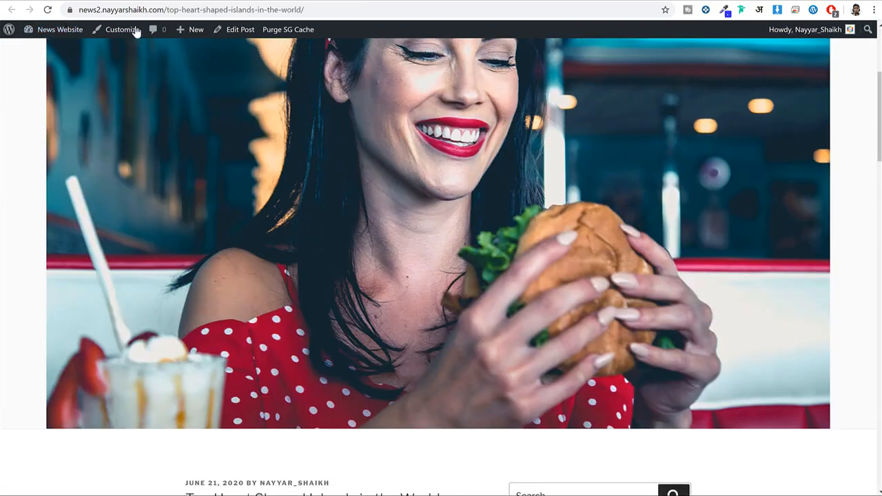
click(47, 10)
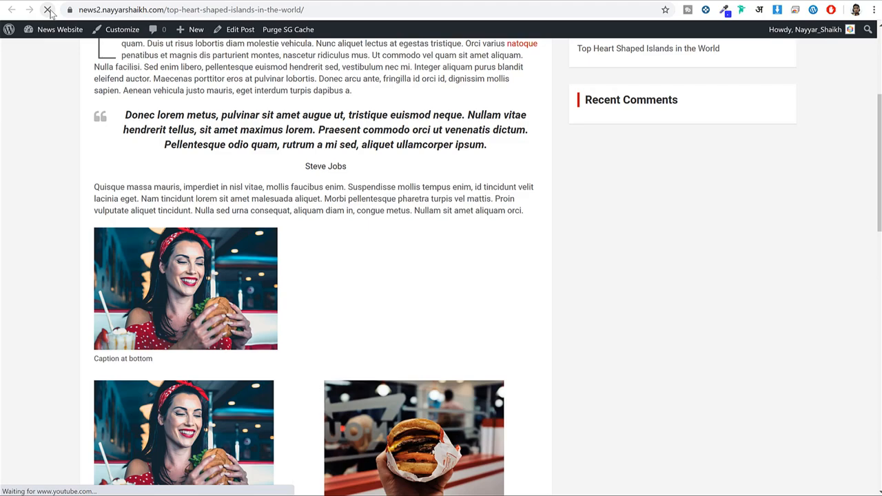
scroll(611, 319, up, 4)
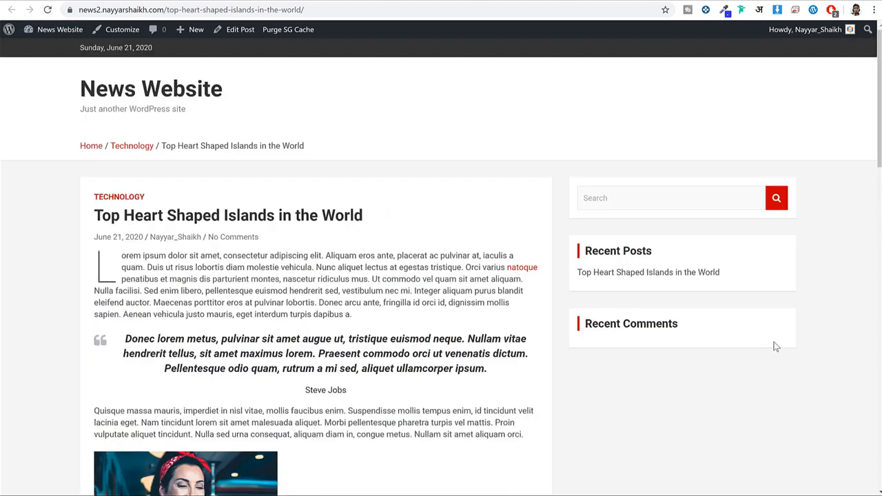
scroll(773, 344, down, 3)
scroll(789, 335, down, 9)
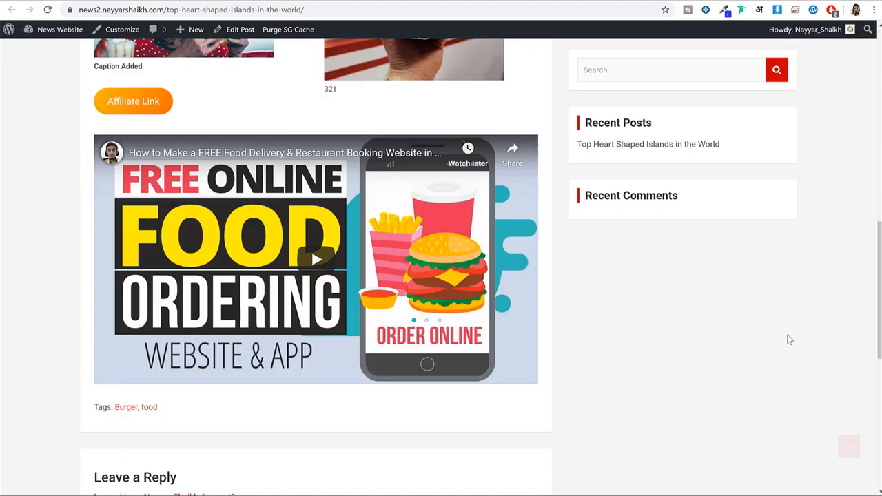
scroll(799, 346, up, 3)
scroll(807, 352, up, 8)
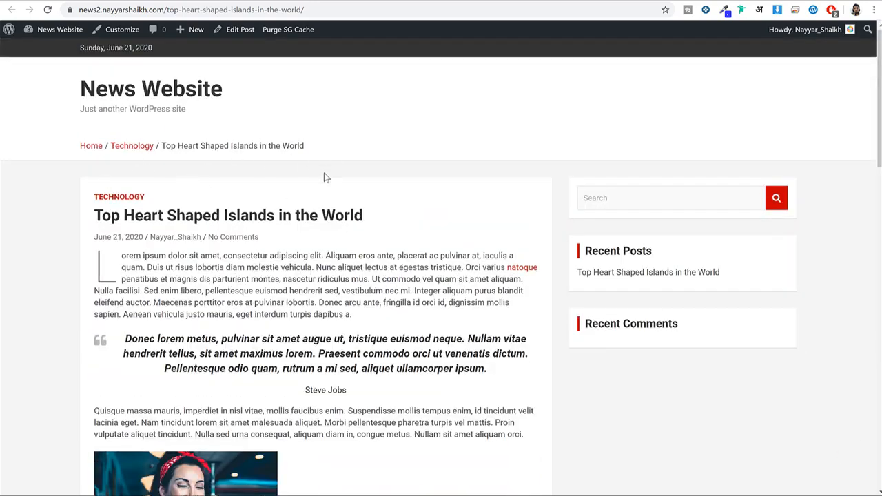
scroll(469, 265, down, 3)
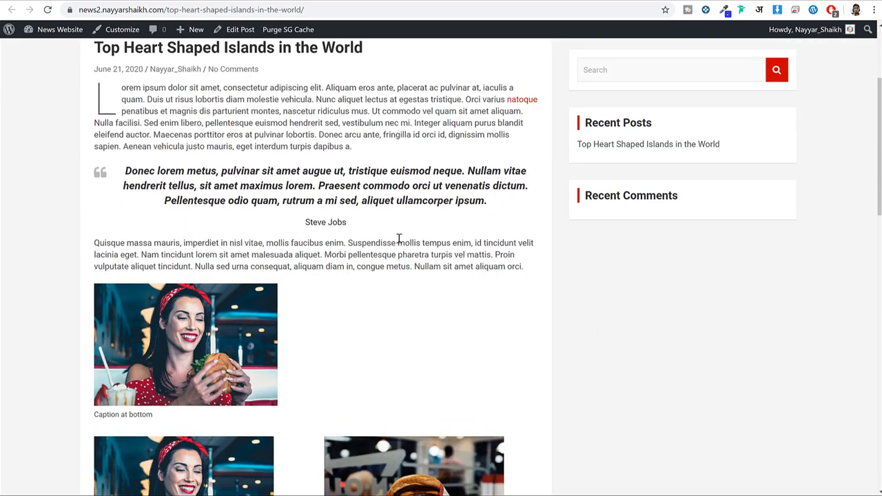
scroll(262, 252, down, 7)
scroll(616, 292, down, 7)
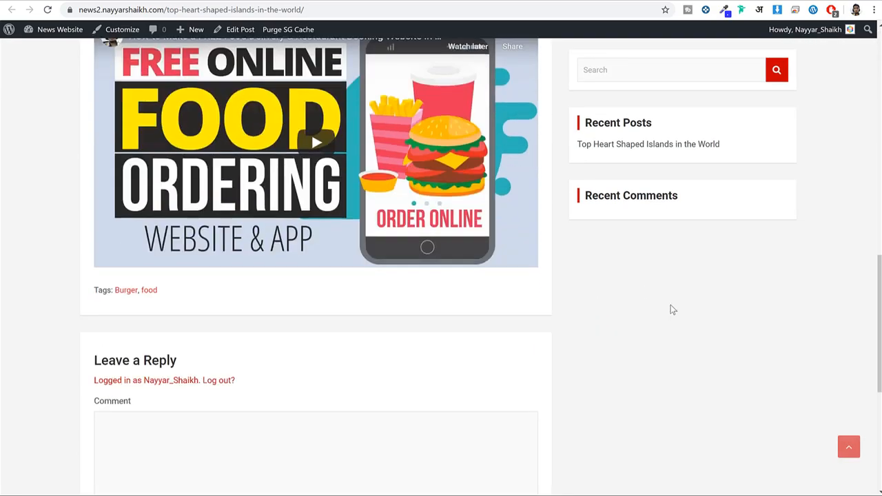
scroll(703, 348, up, 7)
scroll(707, 353, up, 10)
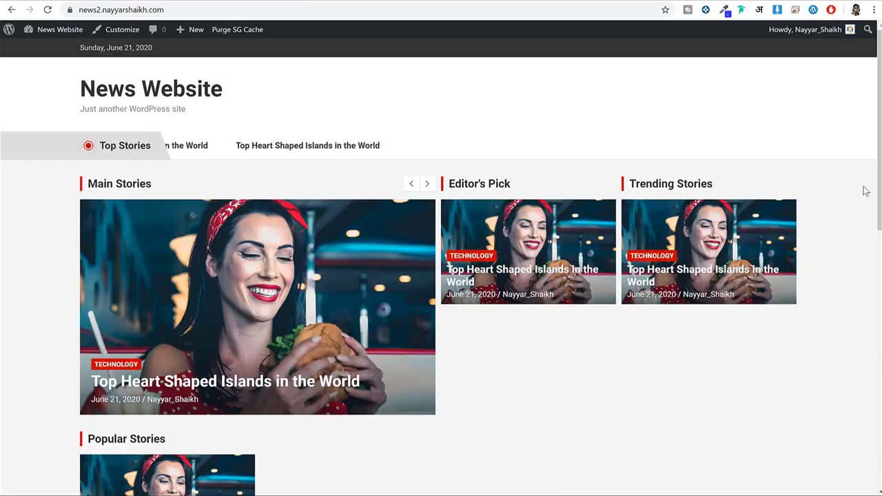
scroll(262, 296, down, 9)
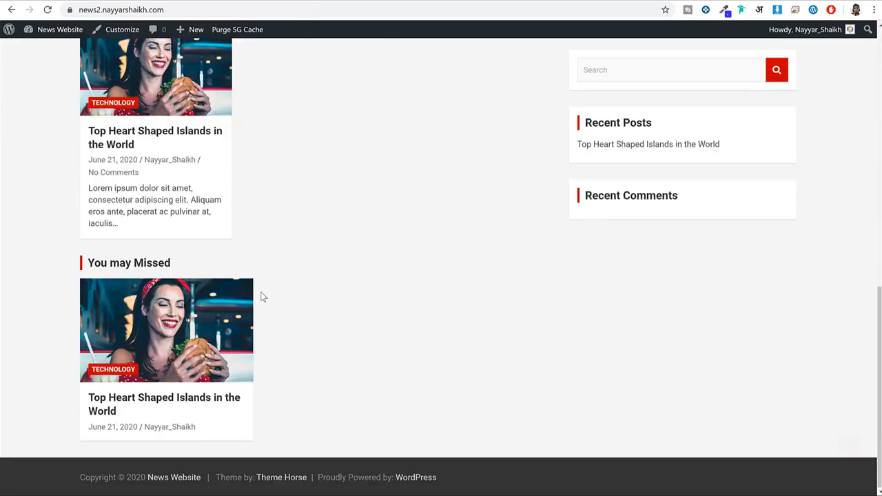
scroll(448, 346, up, 5)
scroll(448, 346, up, 4)
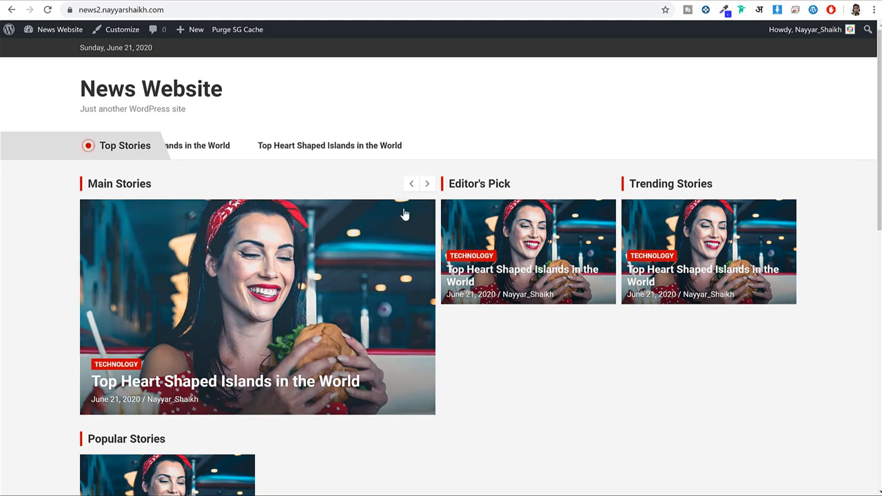
scroll(404, 209, down, 7)
scroll(406, 213, down, 2)
scroll(452, 228, up, 10)
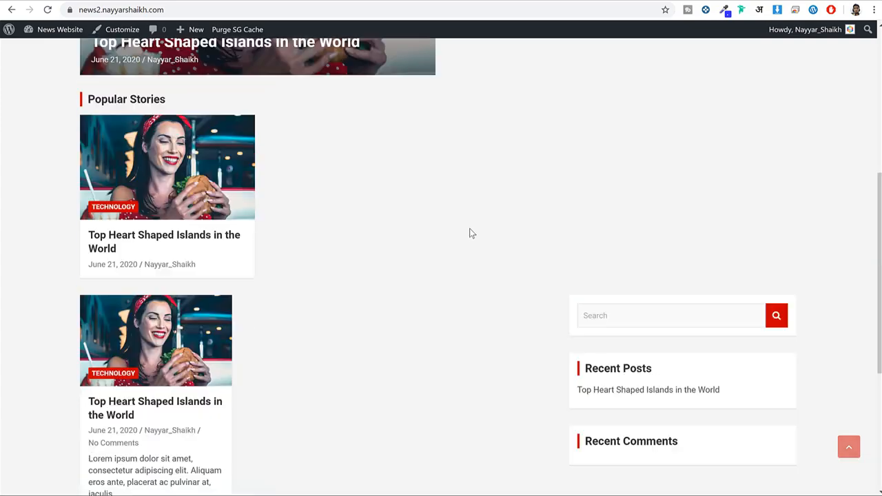
scroll(548, 271, down, 8)
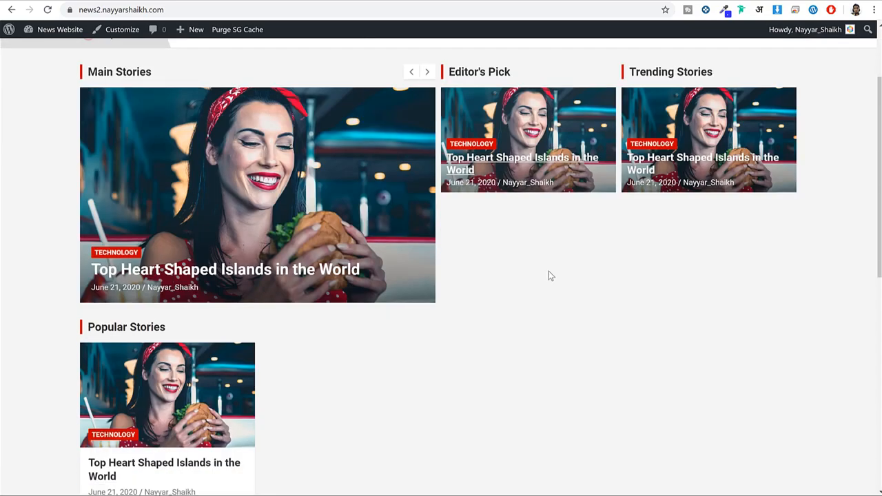
scroll(550, 276, up, 10)
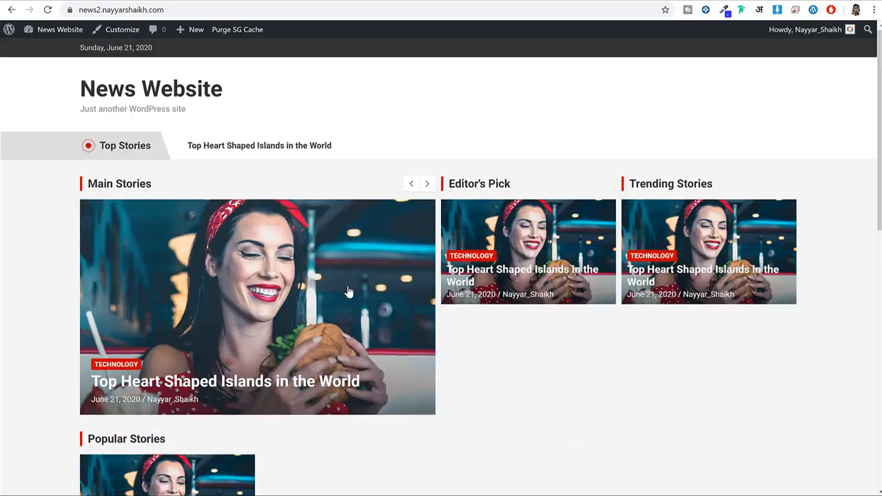
scroll(584, 278, down, 8)
scroll(582, 278, down, 2)
- Scroll through the stories on the live homepage
scroll(574, 276, up, 10)
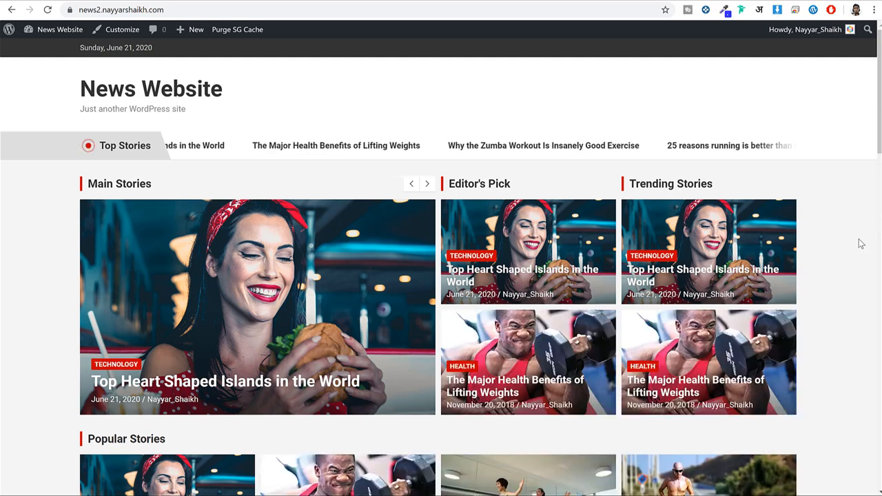
scroll(866, 265, down, 2)
scroll(866, 265, down, 10)
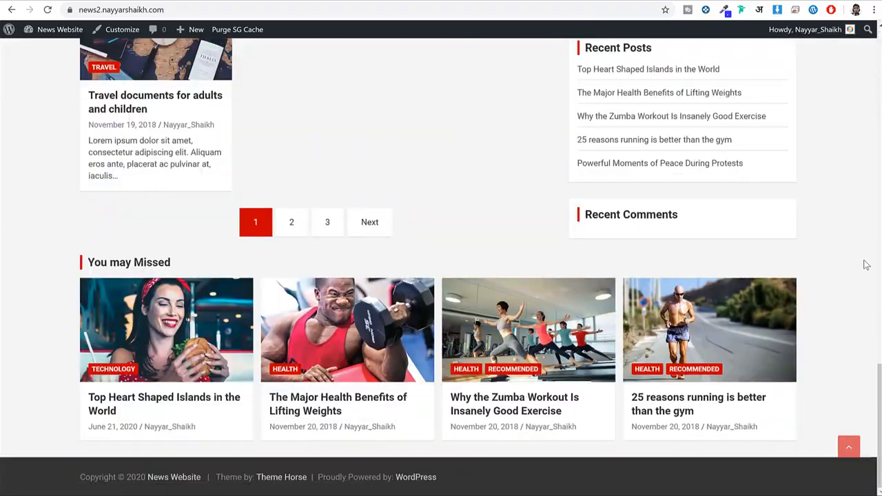
scroll(866, 265, up, 12)
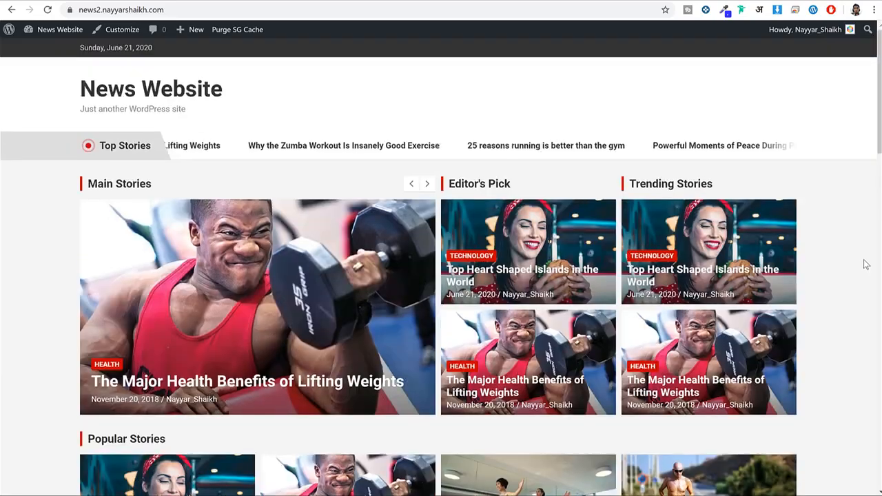
scroll(865, 266, down, 8)
scroll(858, 267, down, 8)
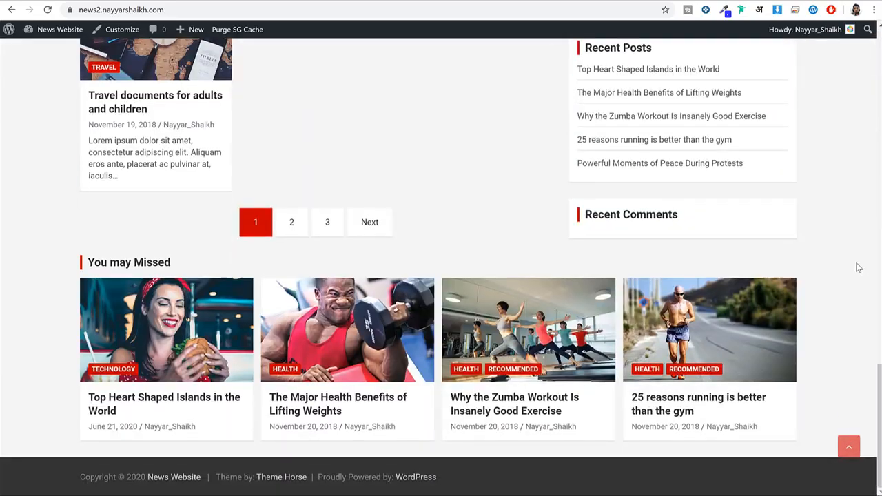
scroll(858, 267, up, 12)
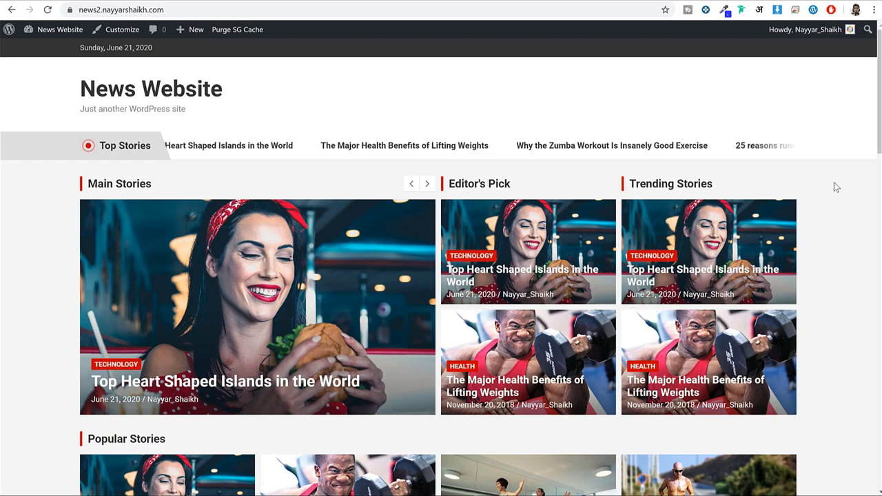
scroll(833, 207, down, 5)
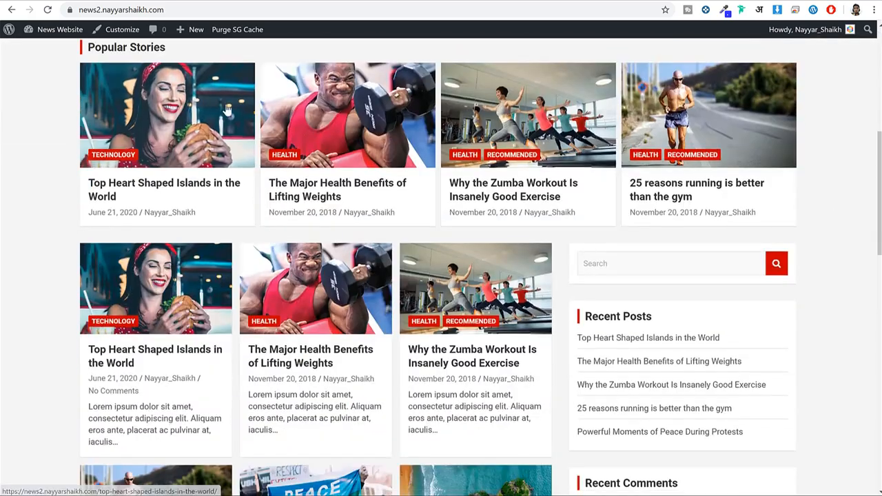
- Open the Top Heart Shaped Islands in the World article, browse it, and go back
click(107, 117)
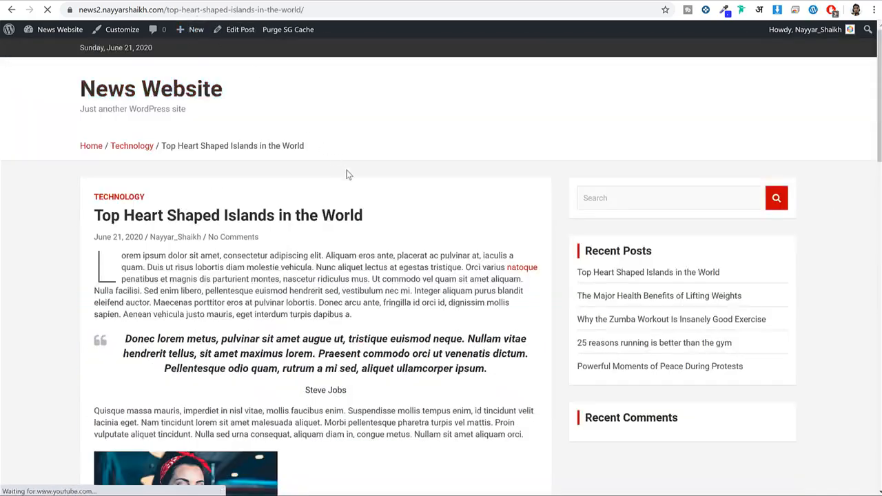
scroll(351, 177, down, 8)
scroll(365, 219, up, 8)
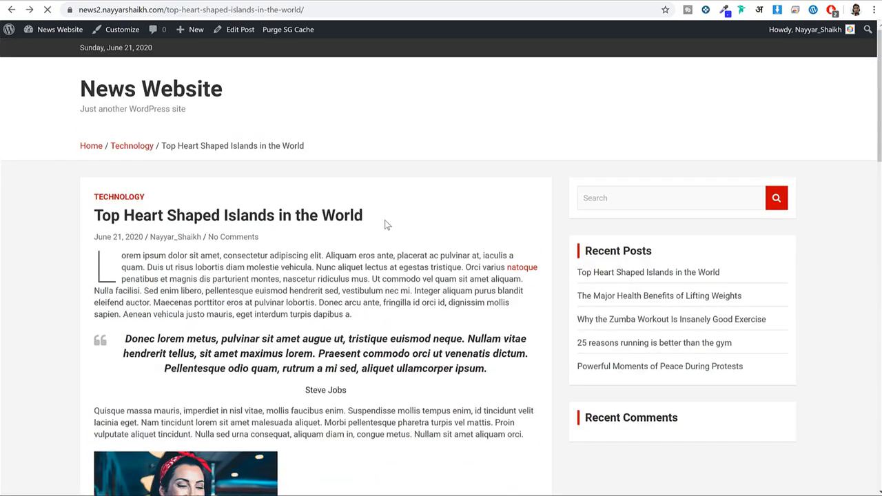
key(alt+Left)
scroll(616, 168, up, 6)
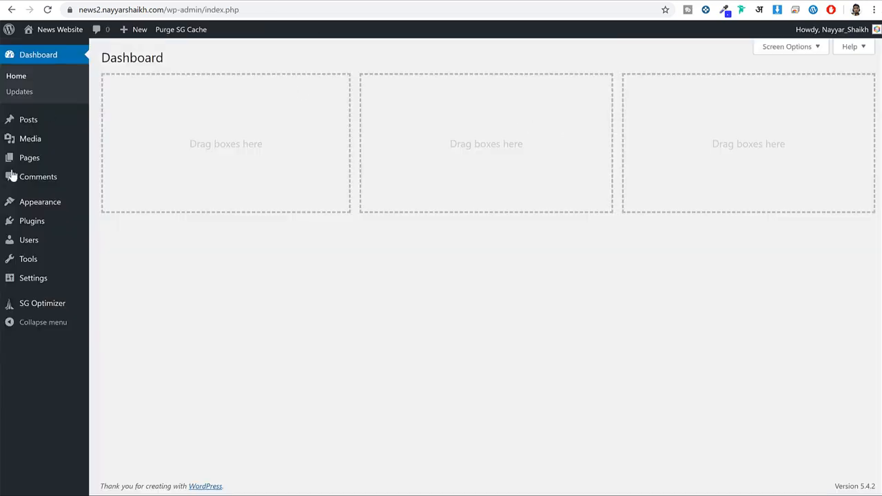
- Create a new page titled 'Home' and publish it
mouse_move(43, 165)
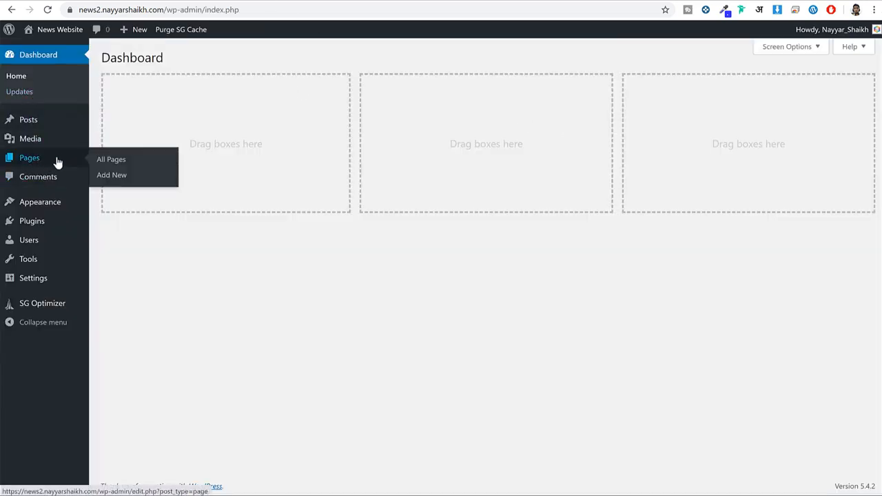
click(124, 176)
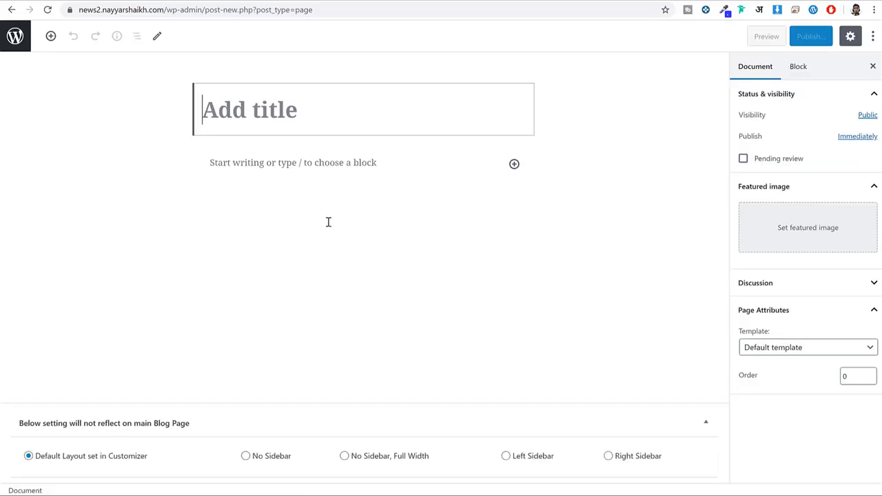
text(Home)
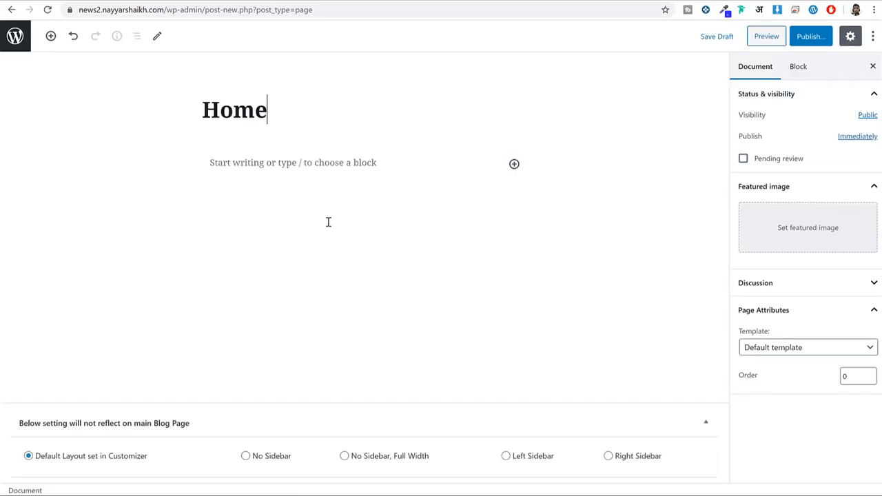
click(813, 42)
click(811, 43)
- Open the published Home page in a new tab, check it, then close that tab
right_click(105, 472)
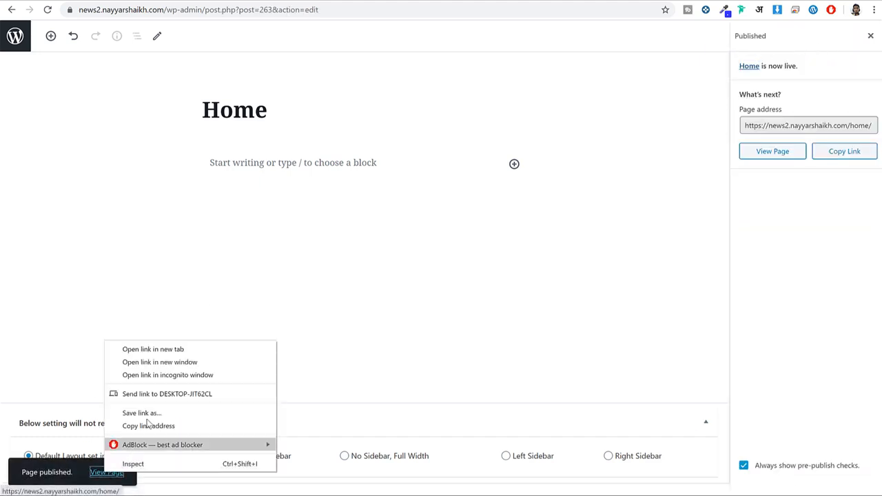
click(177, 349)
click(324, 3)
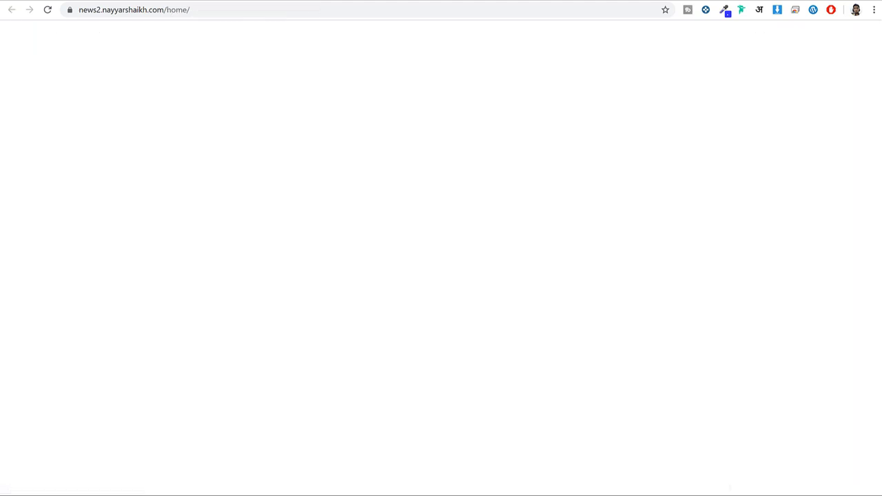
scroll(535, 389, down, 3)
scroll(535, 390, up, 3)
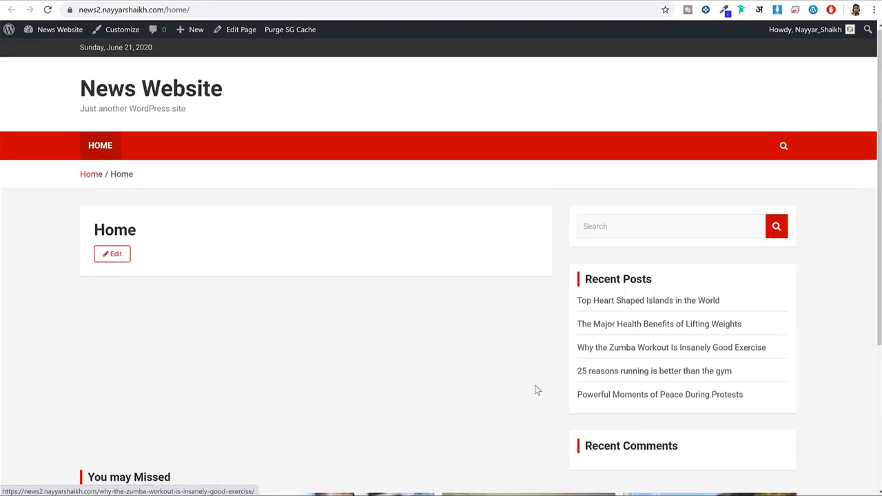
double_click(99, 230)
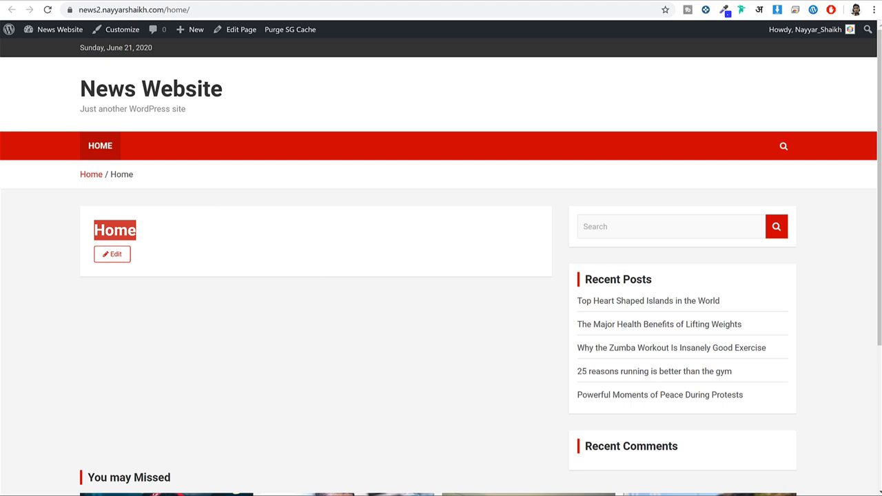
key(ctrl+w)
- Set the Home page template to Front Page Template and update the page
click(871, 37)
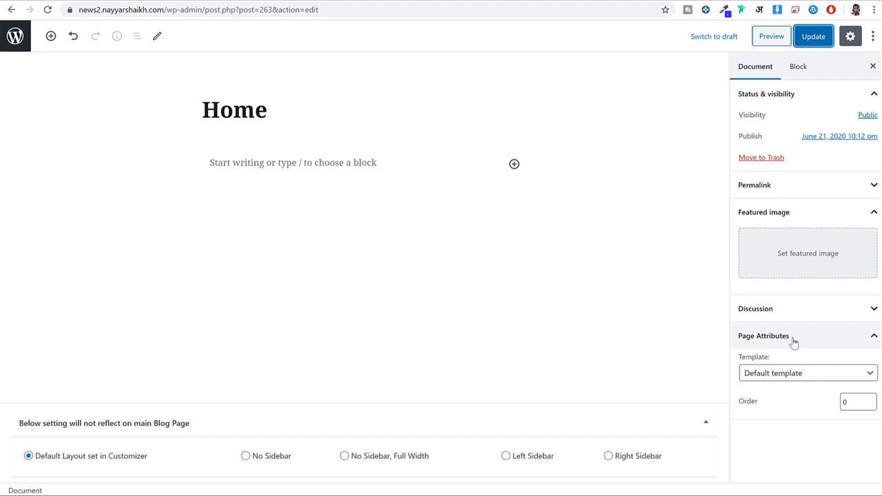
click(785, 372)
click(782, 398)
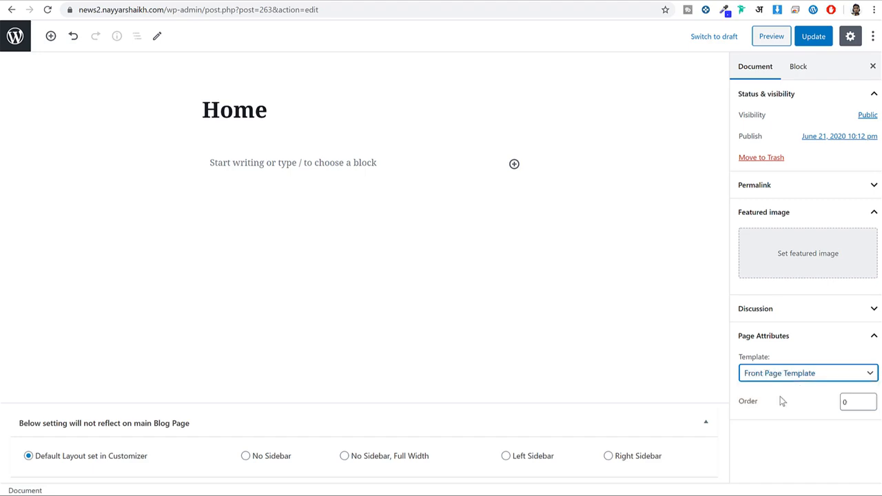
click(812, 36)
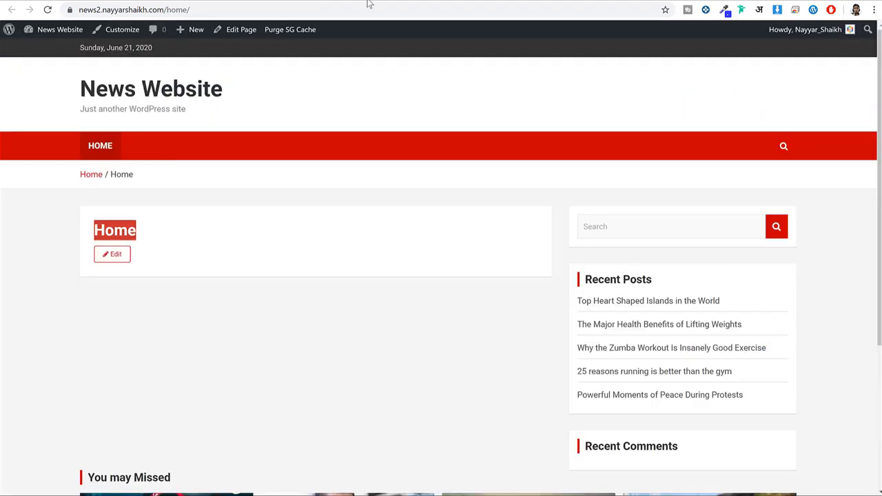
- Reload the live Home page to check the new 'You may Missed' section
click(48, 10)
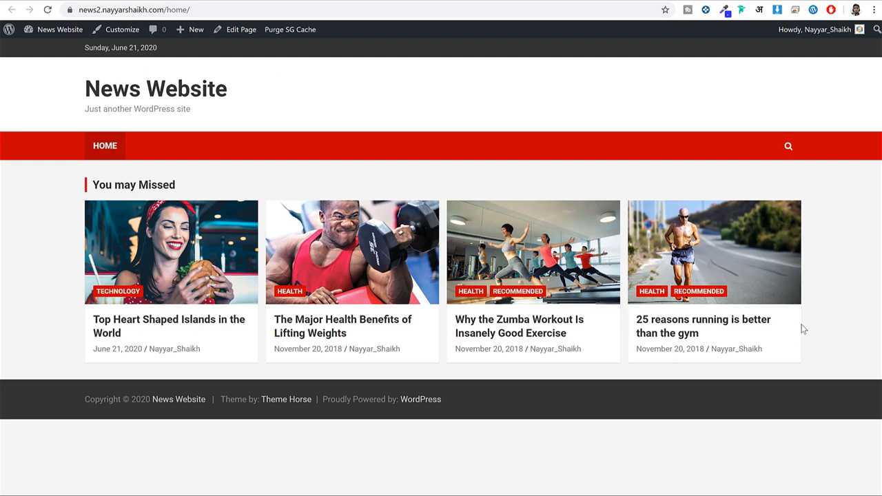
drag(106, 172, 215, 178)
click(205, 179)
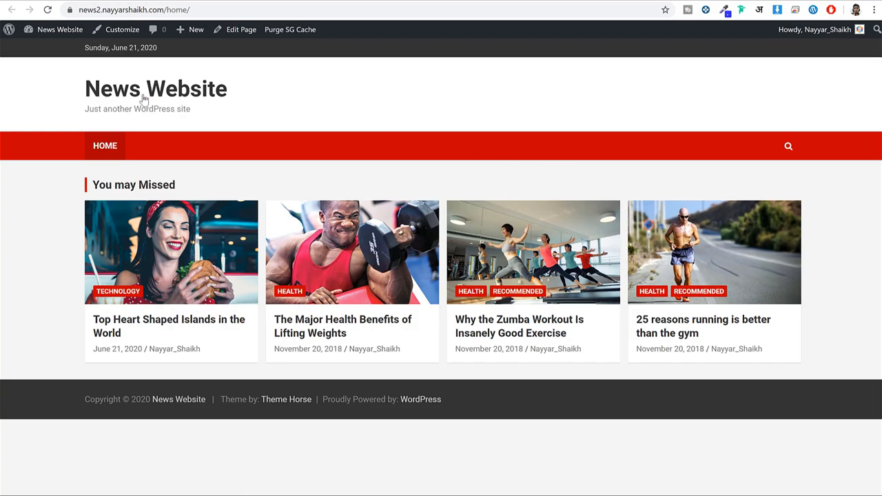
- View the site's main homepage, scroll through it, then go back to the Home page
click(183, 95)
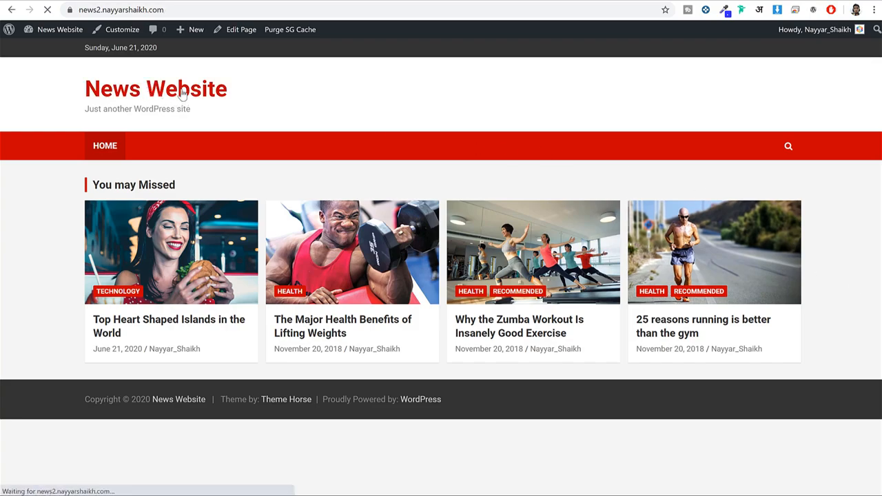
scroll(738, 208, down, 8)
scroll(747, 217, down, 5)
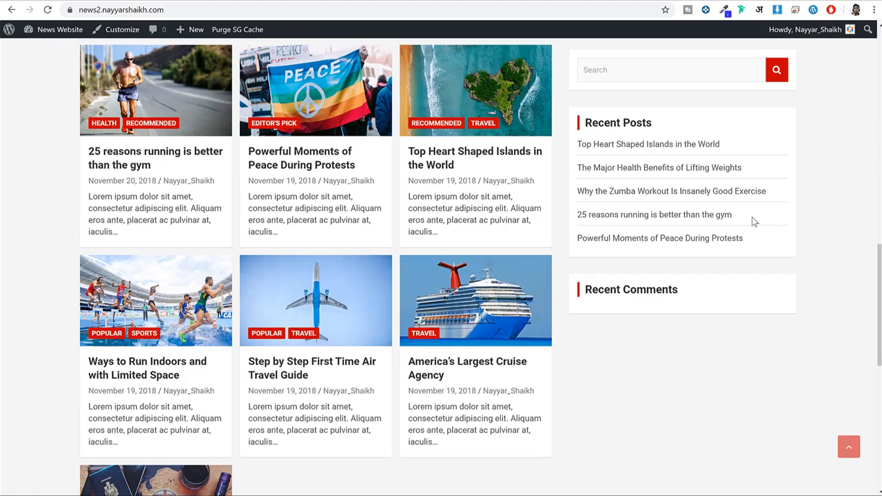
scroll(758, 255, up, 6)
key(alt+Left)
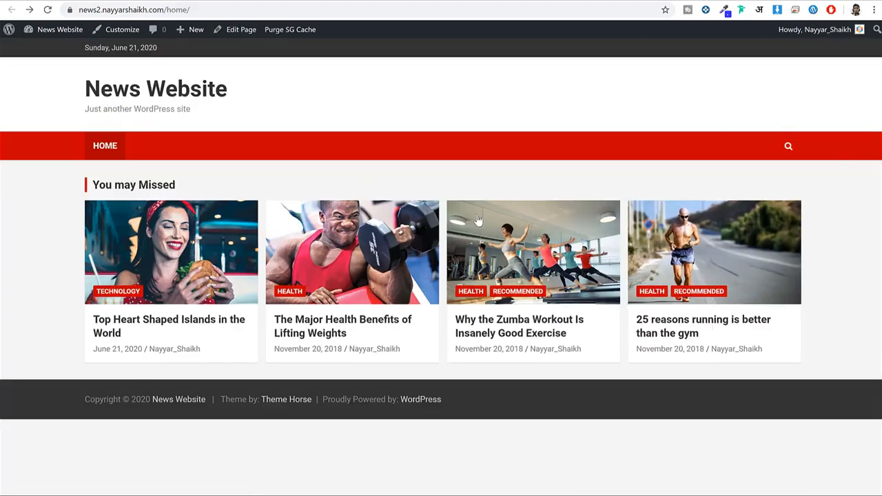
- Edit the site address to open the wp-admin Pages list
click(131, 9)
click(194, 10)
drag(194, 9, 126, 9)
drag(48, 11, 47, 11)
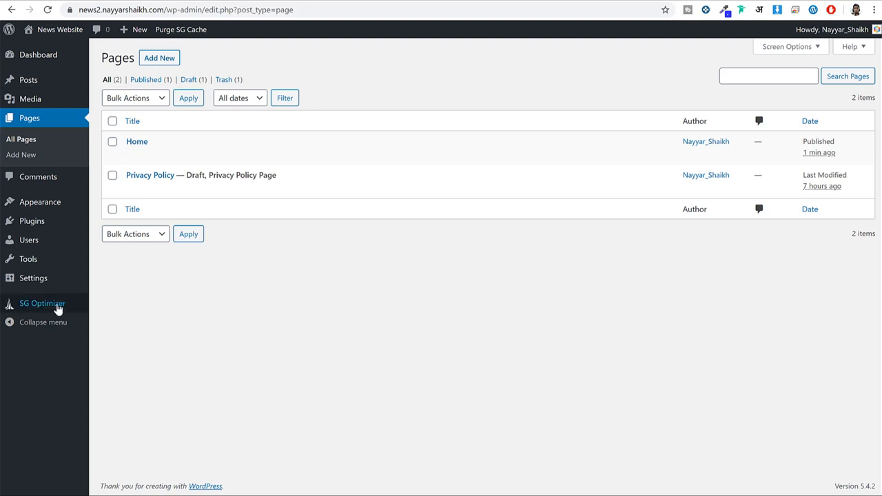
- In Reading Settings, set the homepage to display the static page Home and save
mouse_move(27, 284)
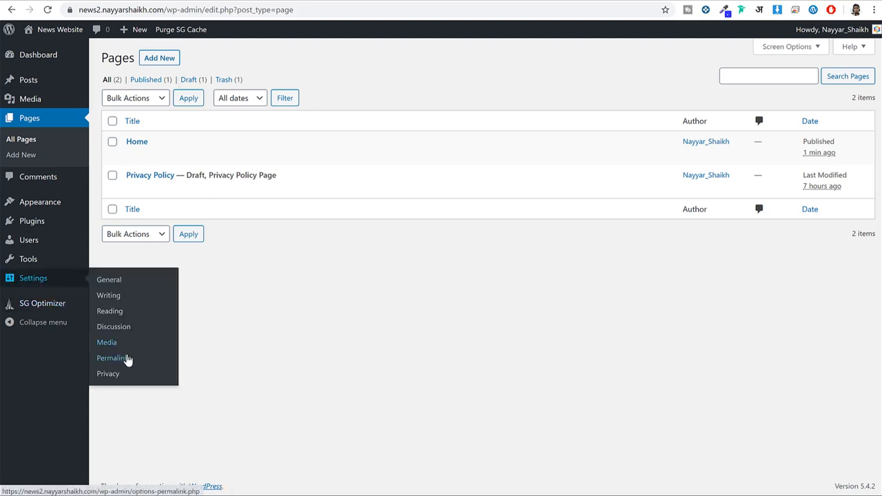
click(115, 313)
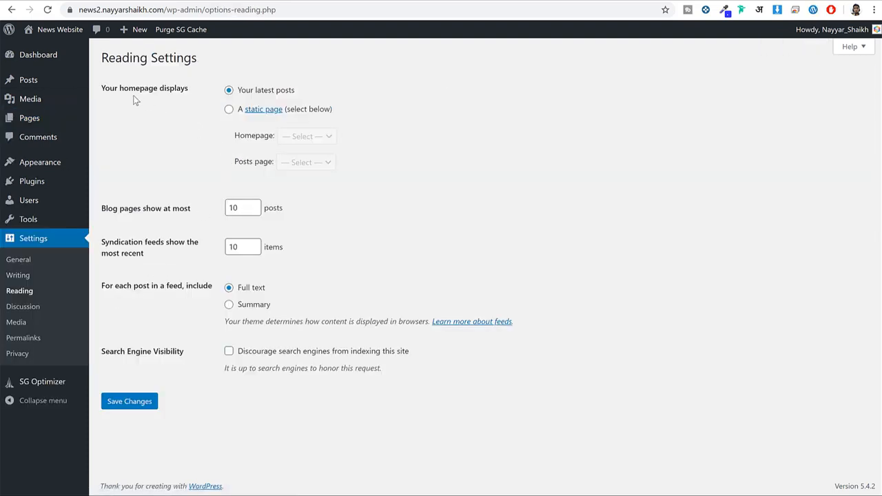
drag(104, 88, 175, 90)
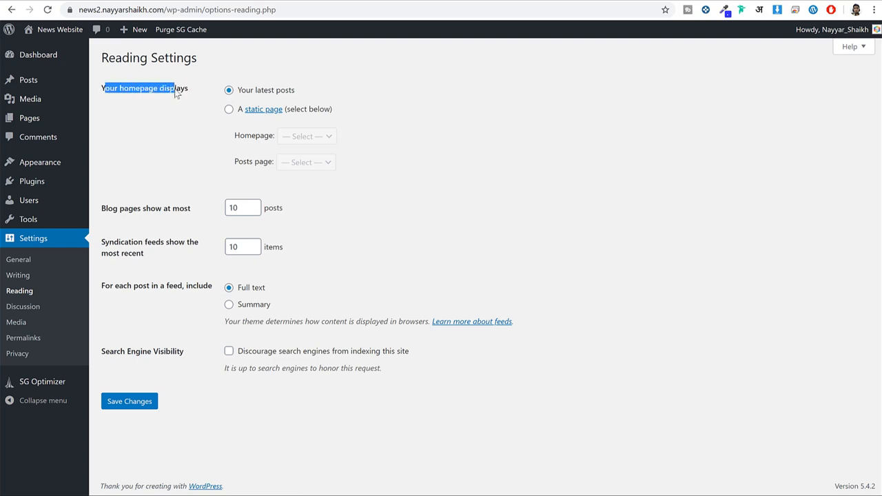
click(199, 88)
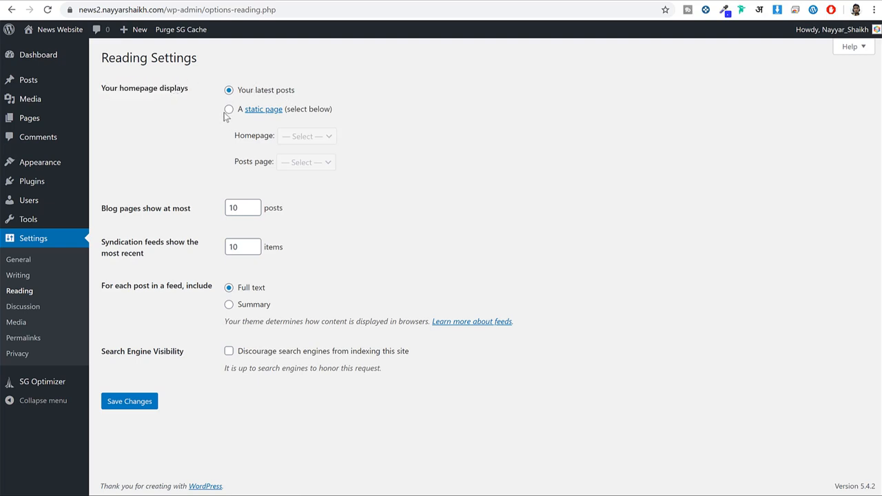
click(229, 111)
click(294, 136)
click(308, 159)
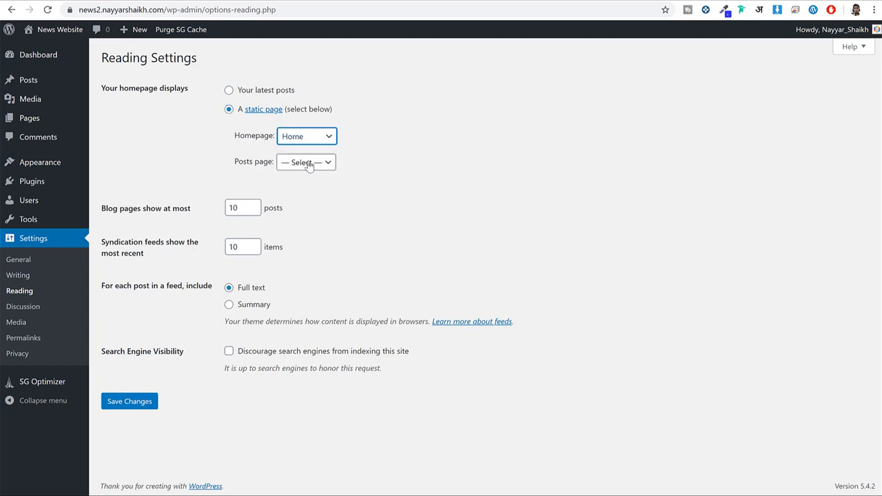
click(129, 402)
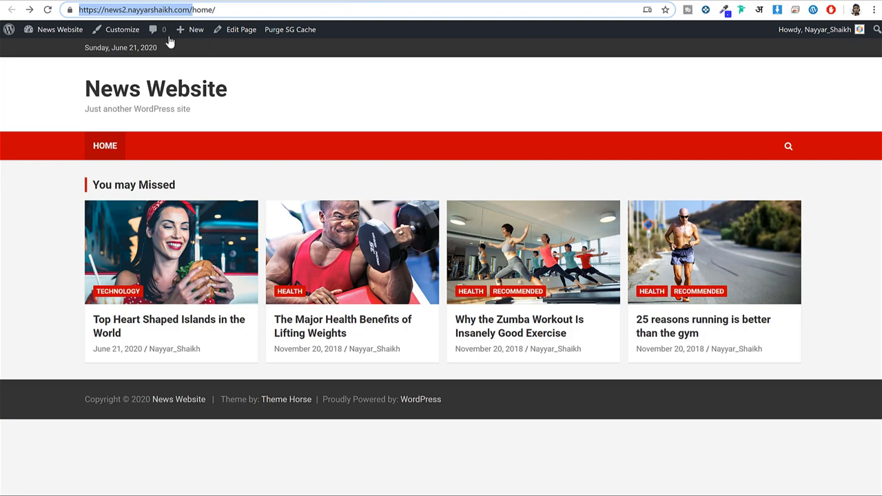
click(48, 10)
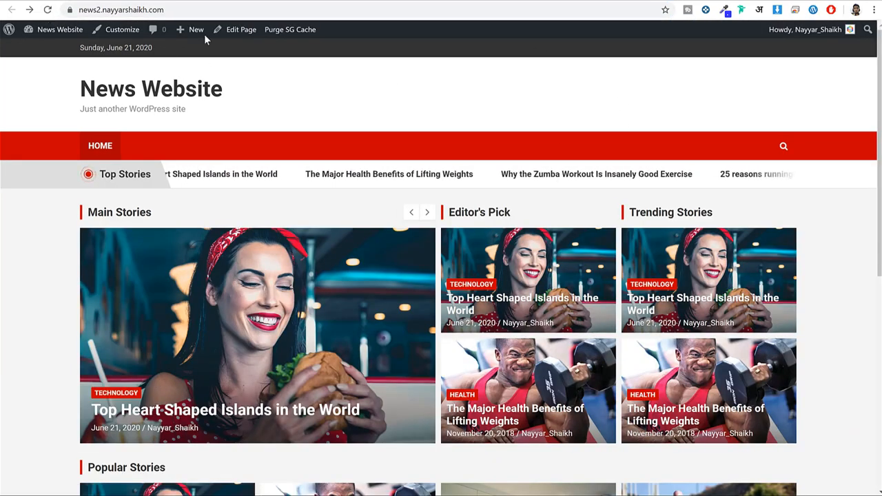
scroll(488, 258, down, 5)
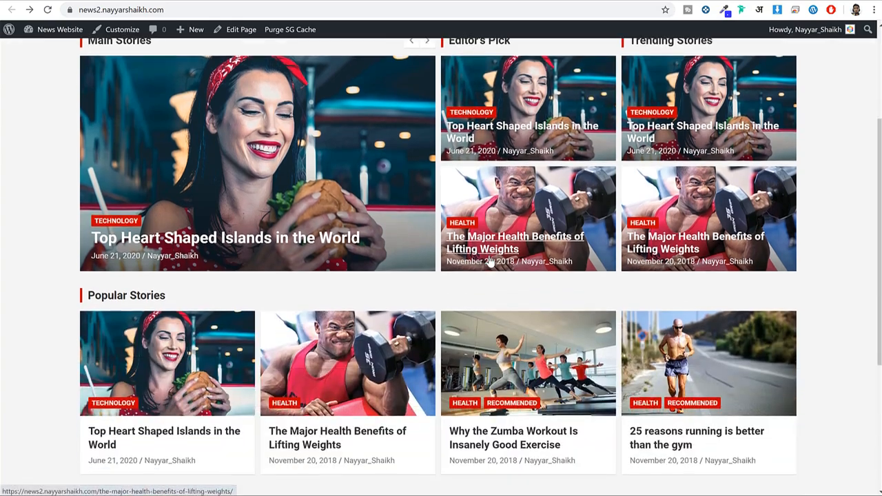
scroll(511, 311, up, 4)
scroll(511, 311, up, 2)
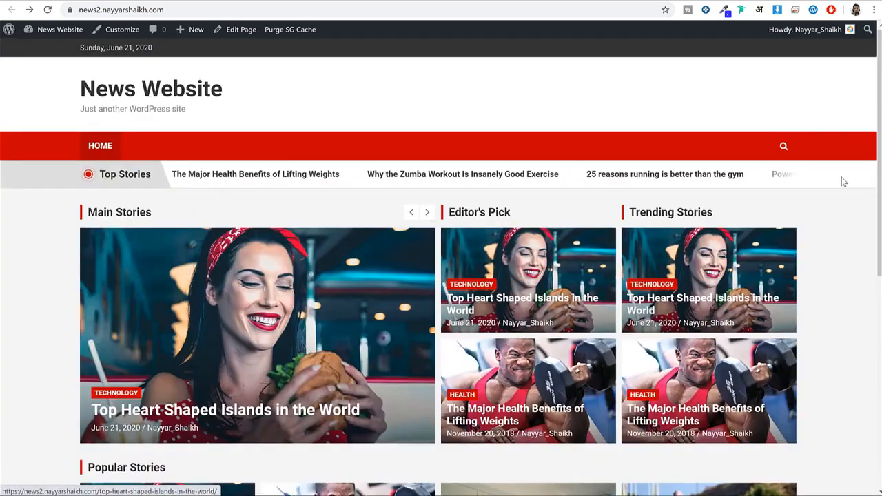
scroll(862, 228, down, 2)
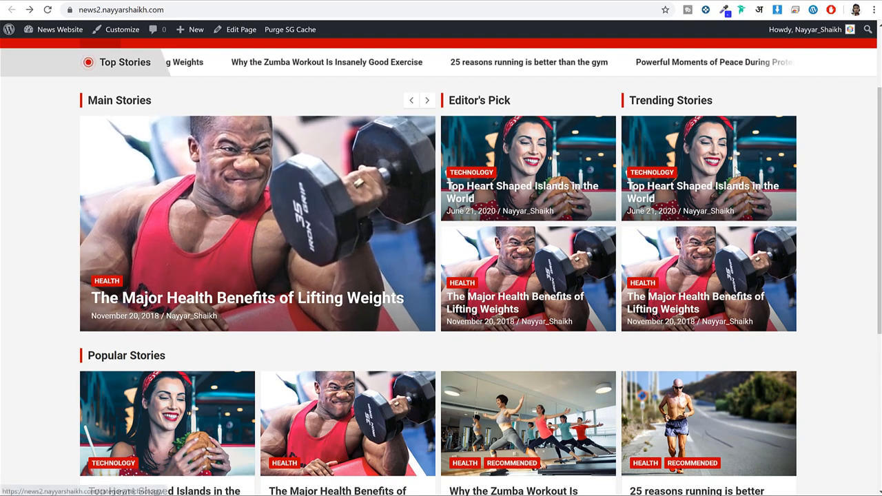
scroll(297, 198, down, 3)
drag(168, 188, 91, 187)
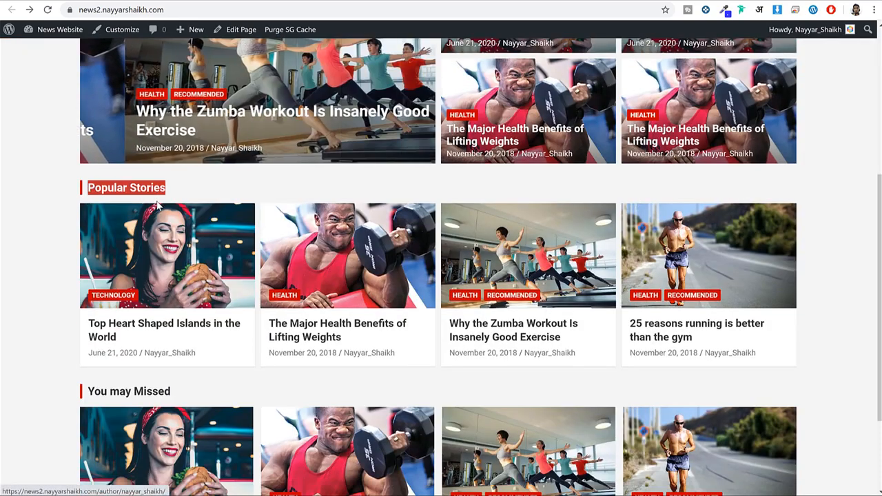
scroll(91, 187, down, 2)
drag(188, 264, 87, 264)
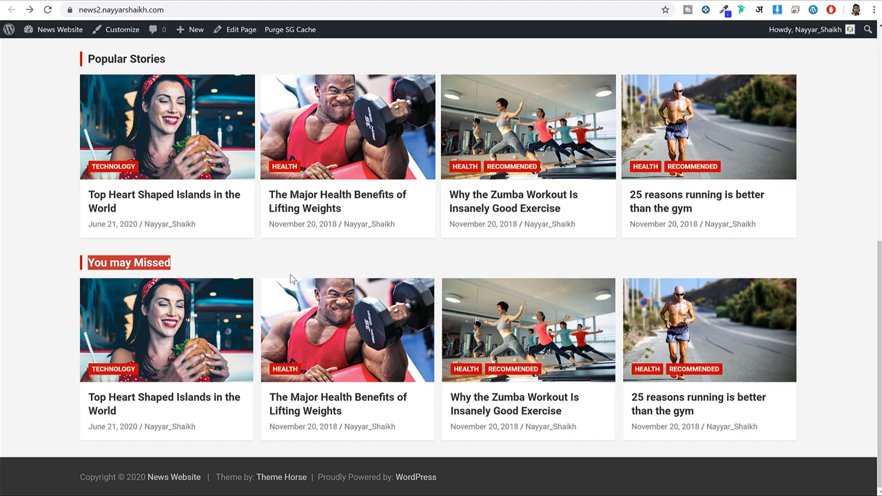
scroll(240, 275, up, 6)
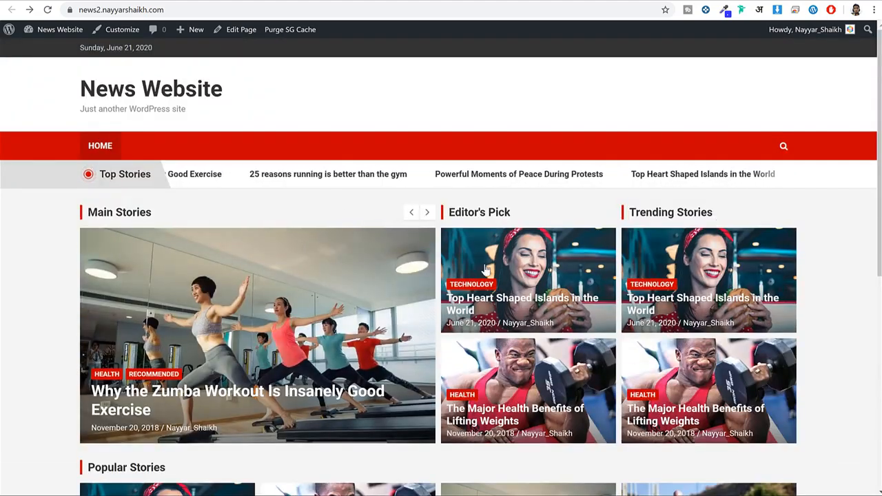
scroll(786, 310, down, 6)
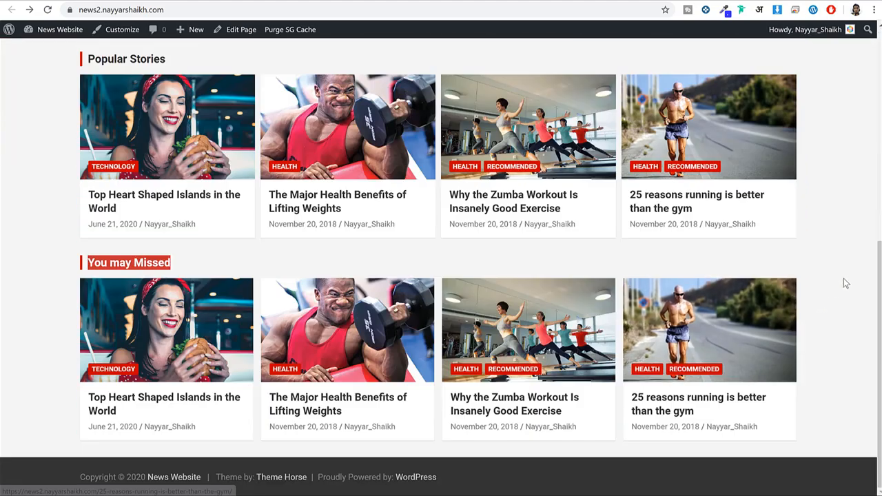
scroll(847, 285, up, 6)
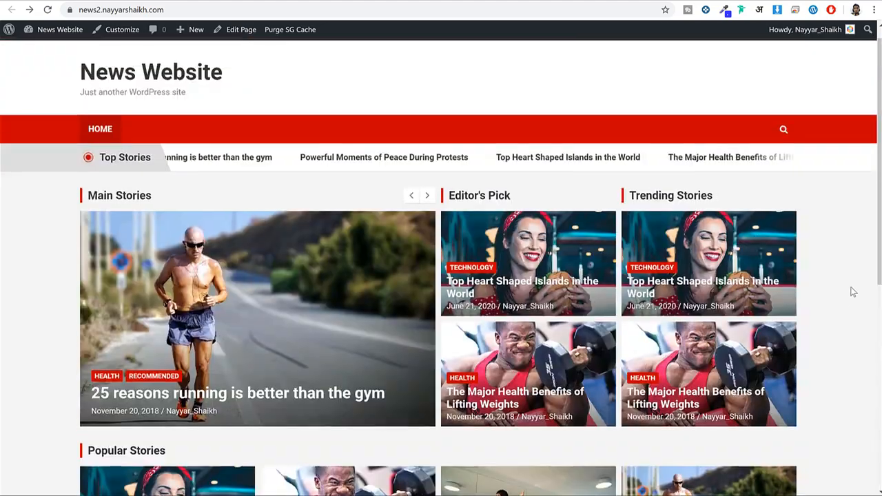
scroll(551, 241, down, 2)
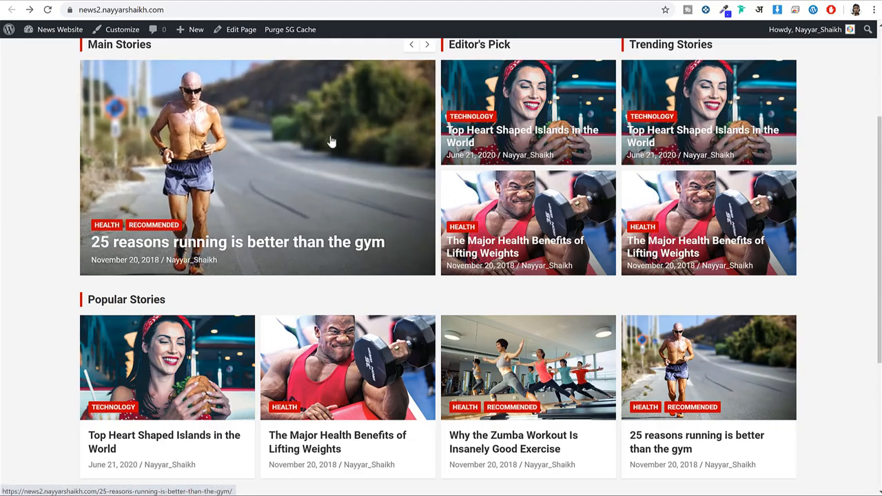
scroll(336, 130, up, 2)
drag(510, 156, 448, 157)
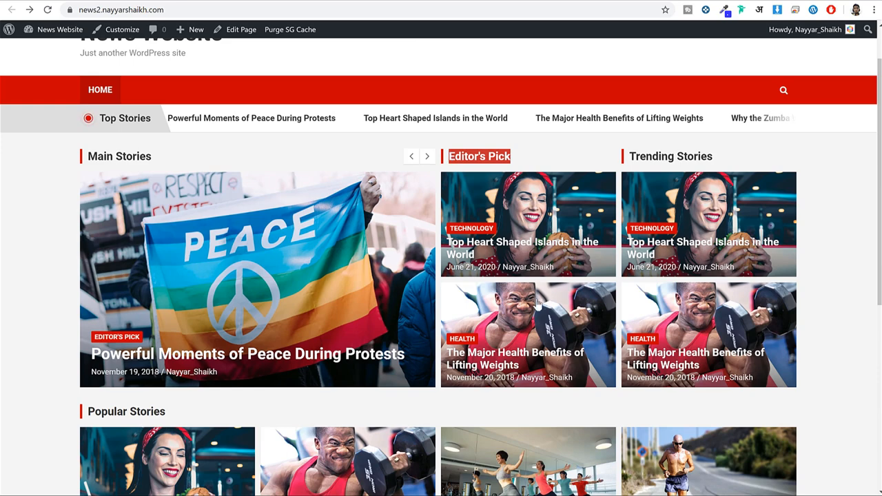
click(528, 158)
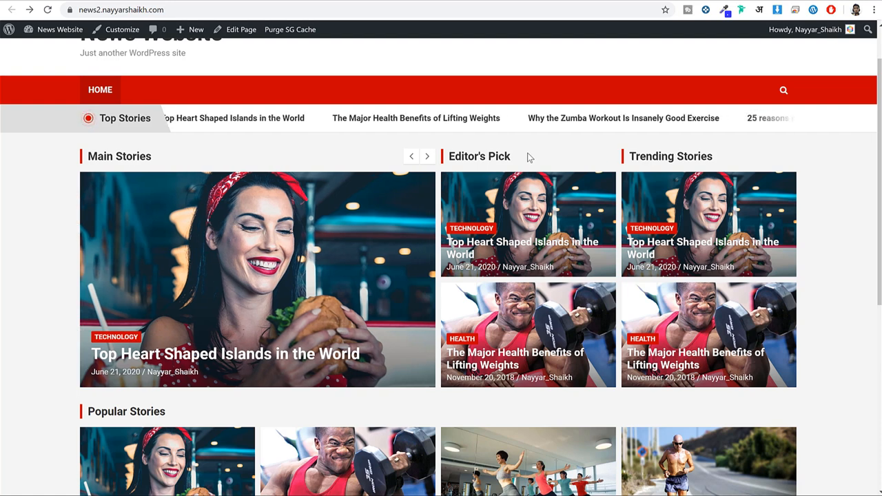
drag(511, 157, 474, 158)
drag(720, 161, 628, 154)
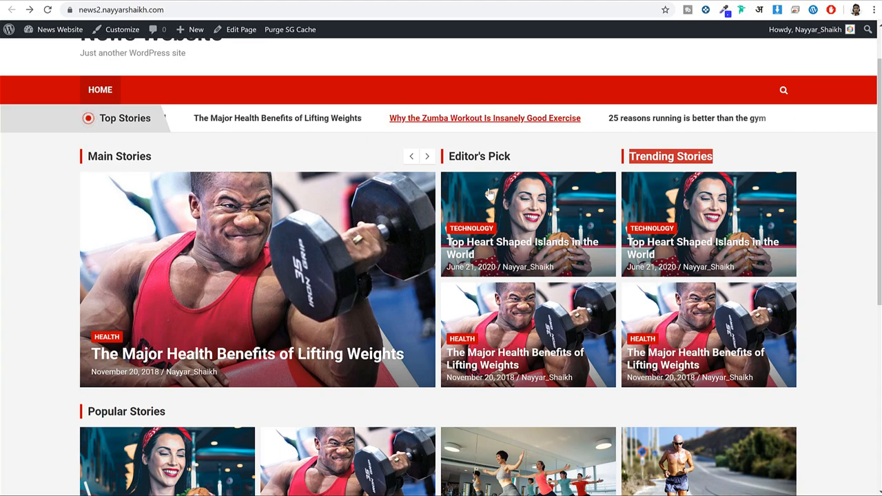
scroll(732, 175, down, 3)
scroll(732, 174, up, 3)
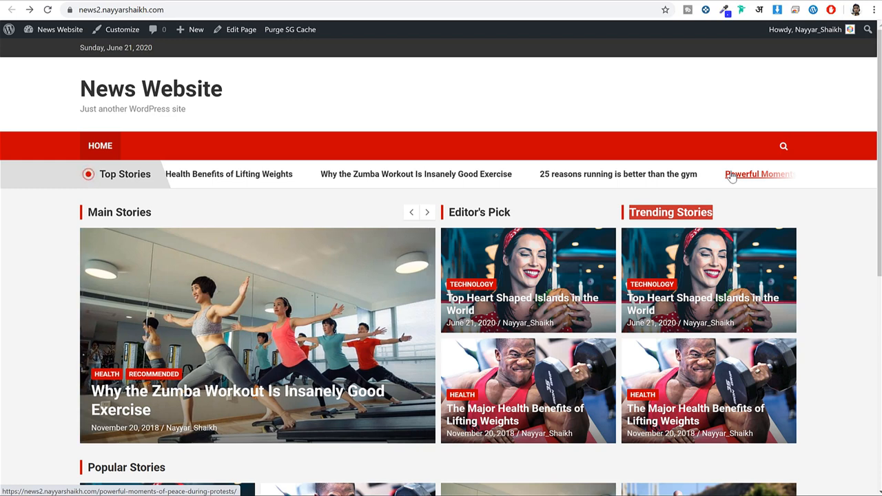
key(alt+Right)
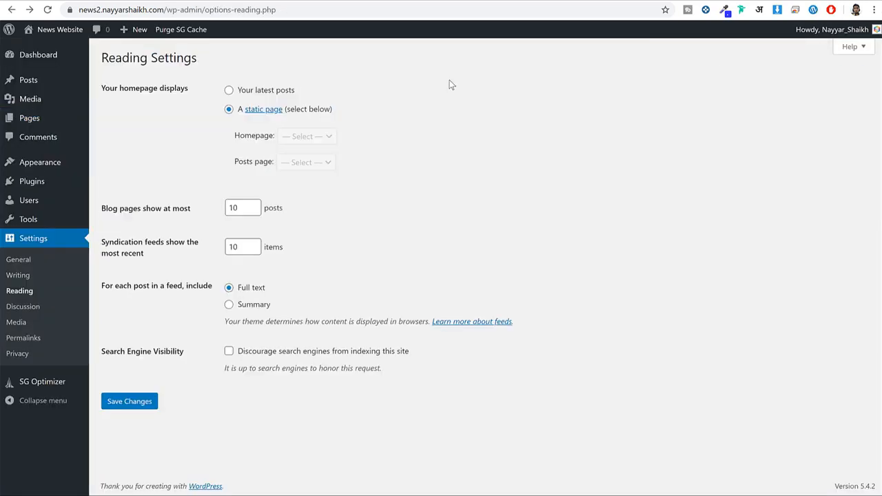
- Create and publish a new page titled 'Blog'
click(29, 118)
click(158, 60)
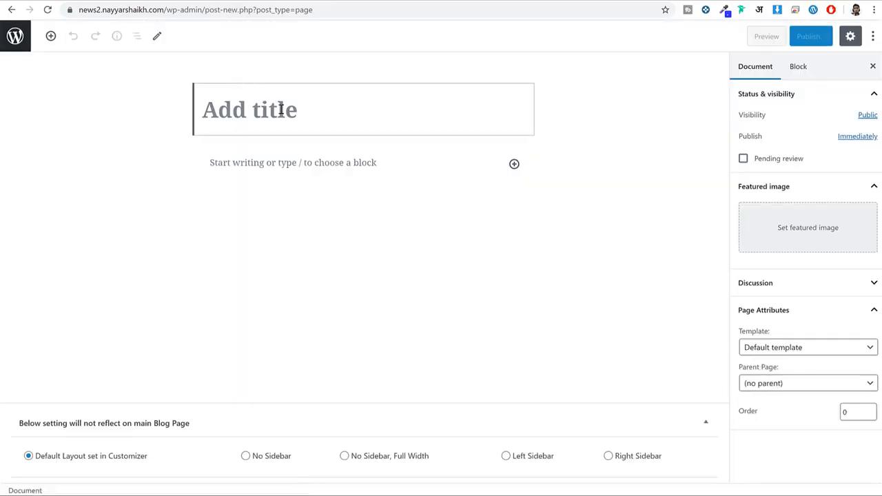
text(Blog)
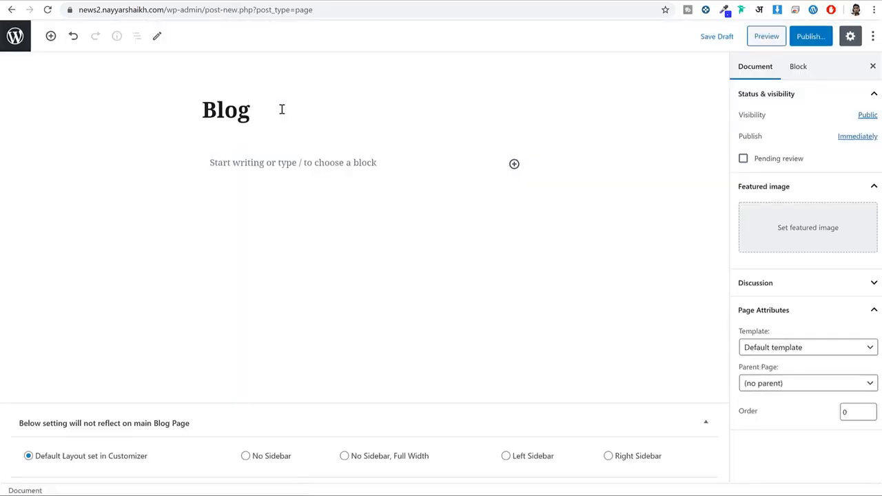
click(823, 46)
click(821, 42)
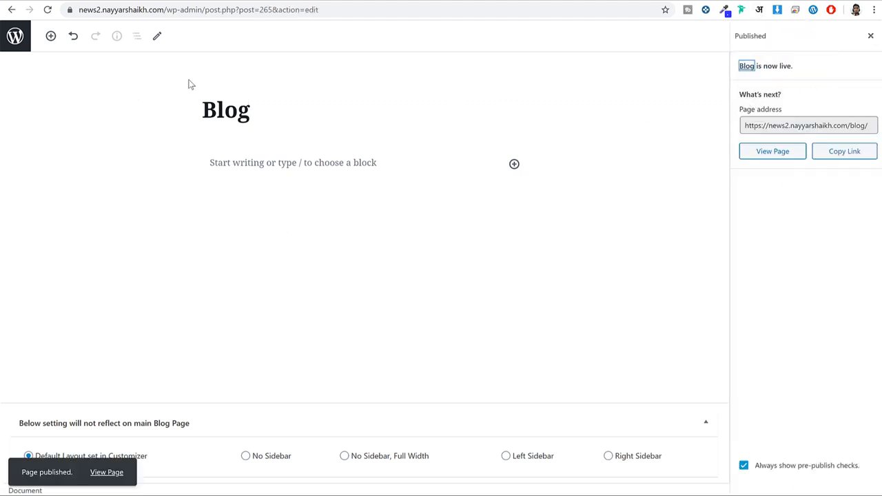
click(13, 41)
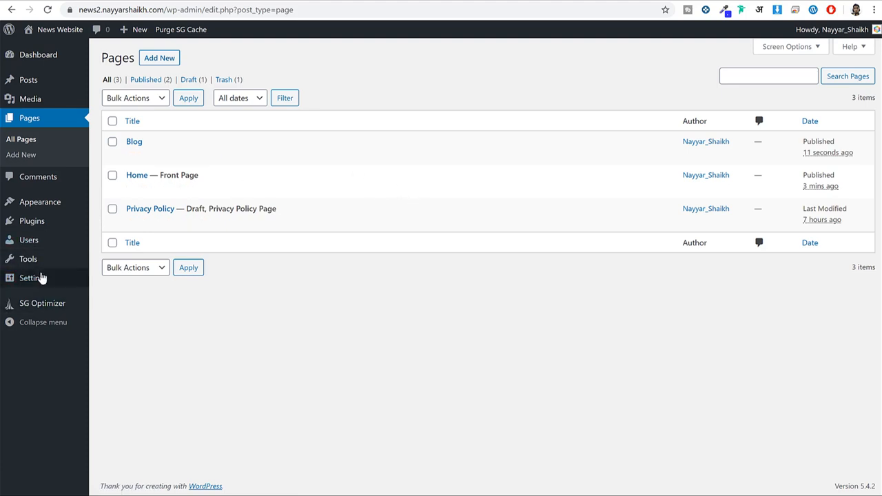
- In Reading Settings, choose Blog as the Posts page and save the changes
mouse_move(42, 276)
click(127, 316)
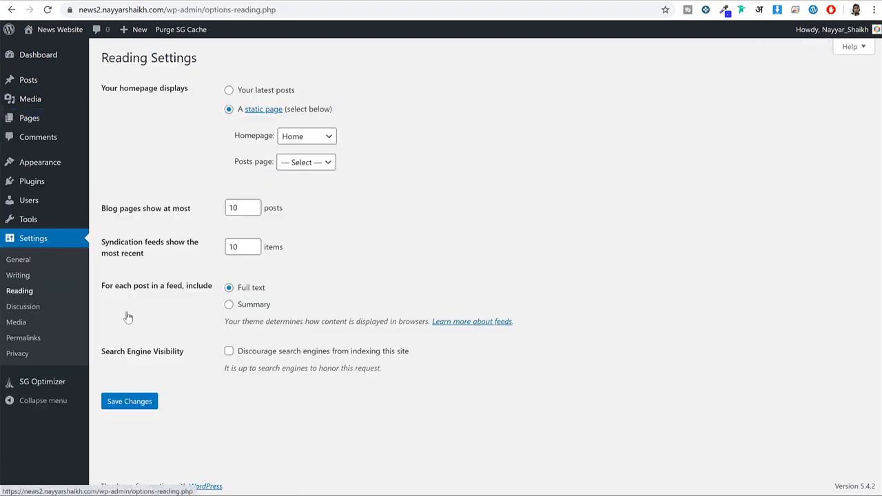
drag(236, 168, 266, 163)
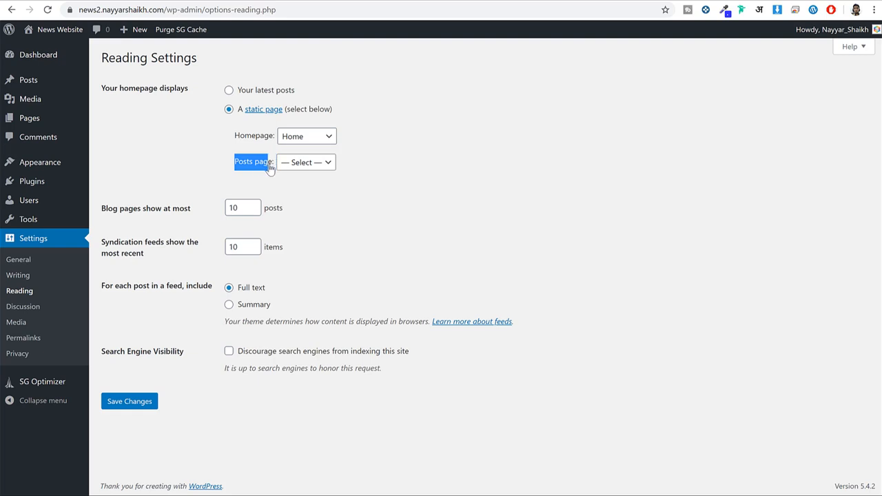
click(306, 163)
click(305, 187)
click(370, 164)
click(129, 402)
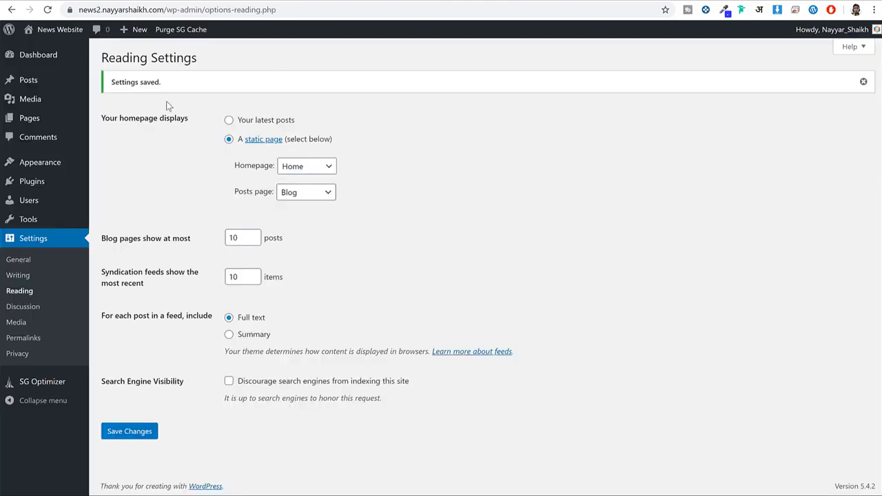
- Review the All Posts list, noting each post's category such as Technology
mouse_move(37, 86)
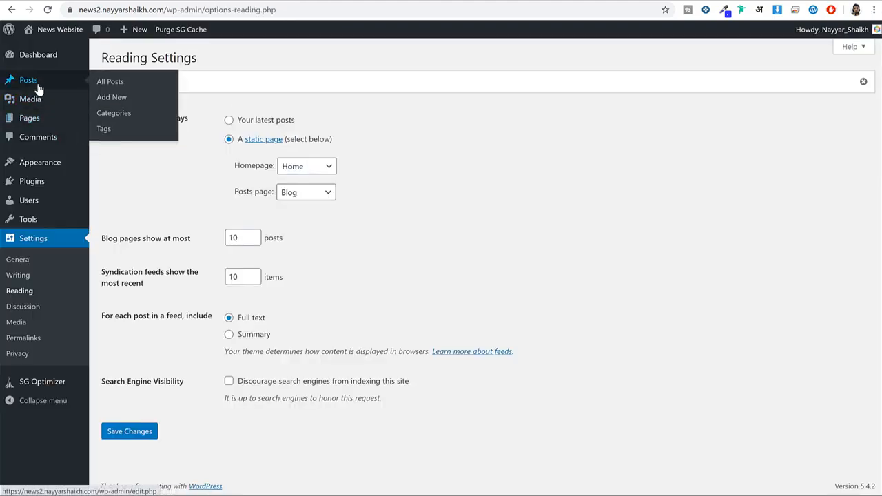
scroll(370, 252, down, 6)
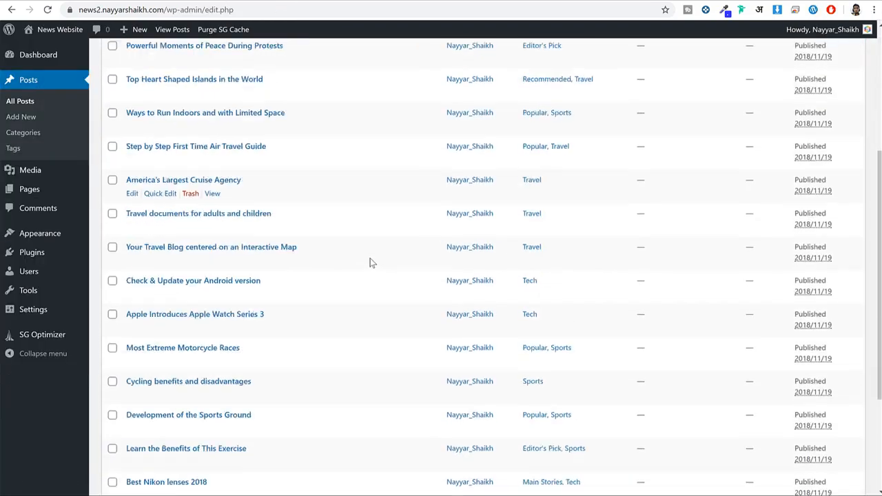
scroll(370, 264, up, 8)
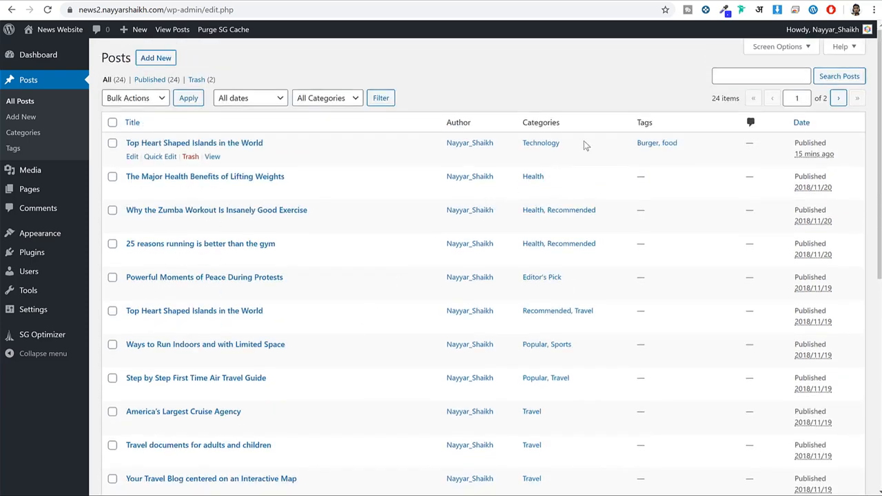
drag(564, 146, 533, 147)
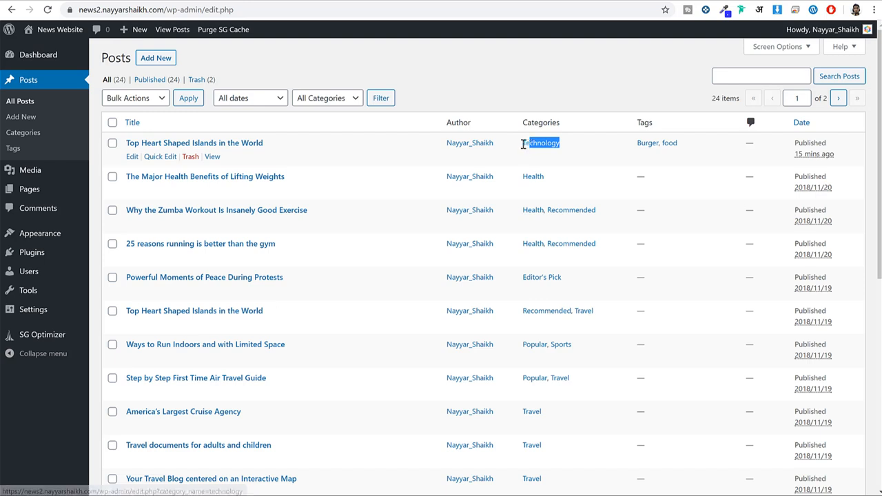
drag(300, 141, 176, 142)
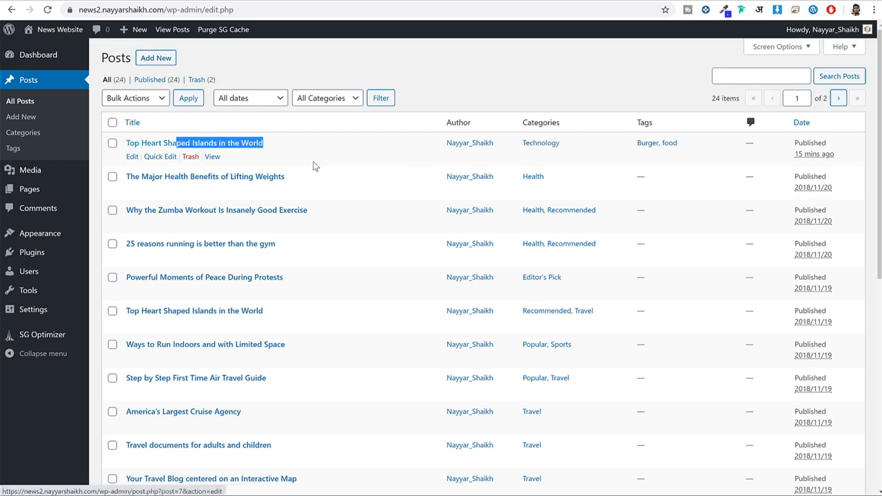
scroll(582, 191, down, 1)
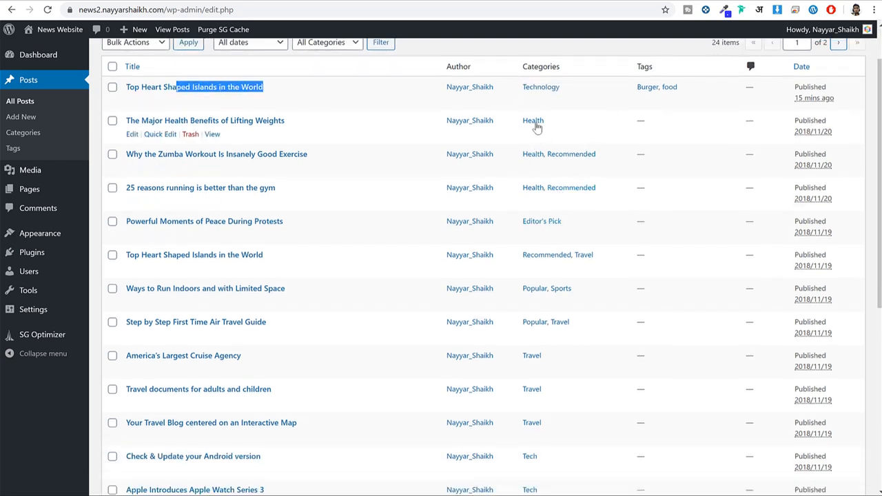
scroll(598, 191, down, 2)
scroll(559, 230, down, 4)
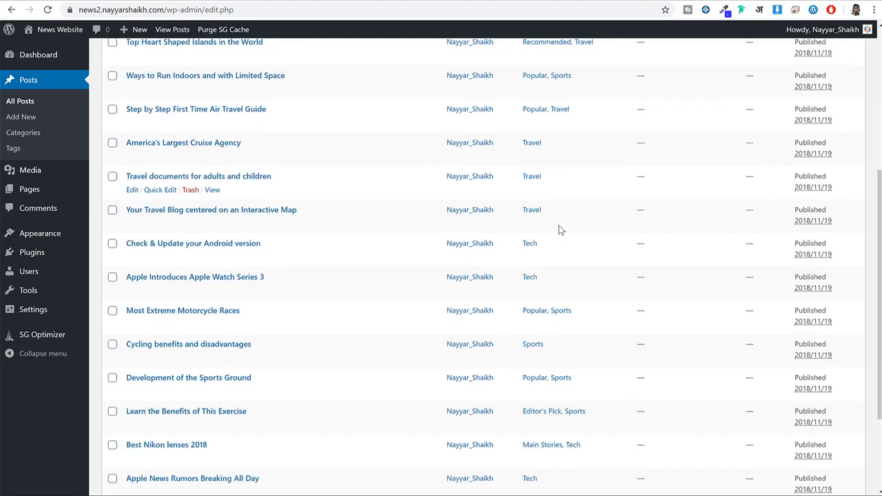
scroll(584, 344, up, 5)
scroll(583, 347, up, 2)
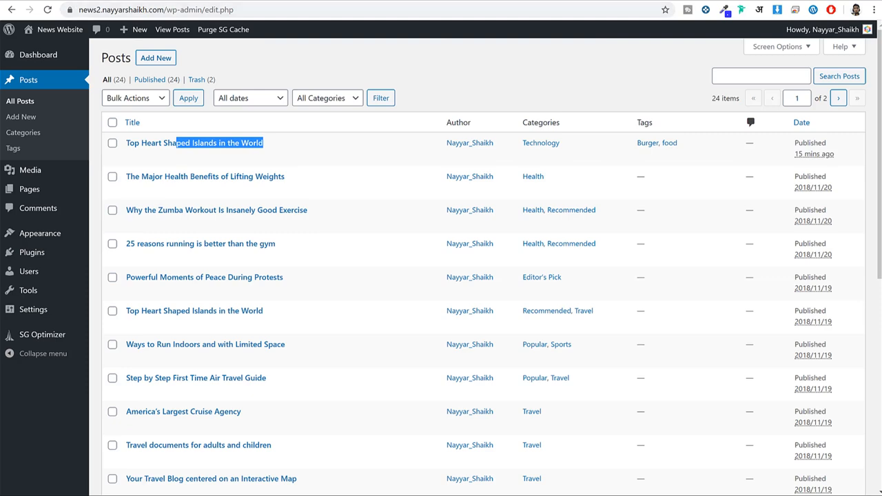
- Check the live 'Top Heart Shaped Islands' post, then open Appearance > Menus
click(74, 0)
click(229, 2)
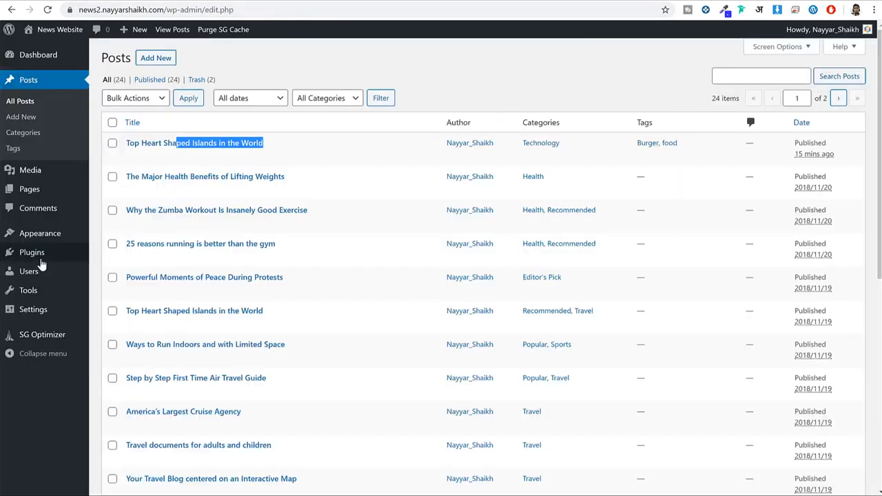
mouse_move(42, 238)
click(117, 286)
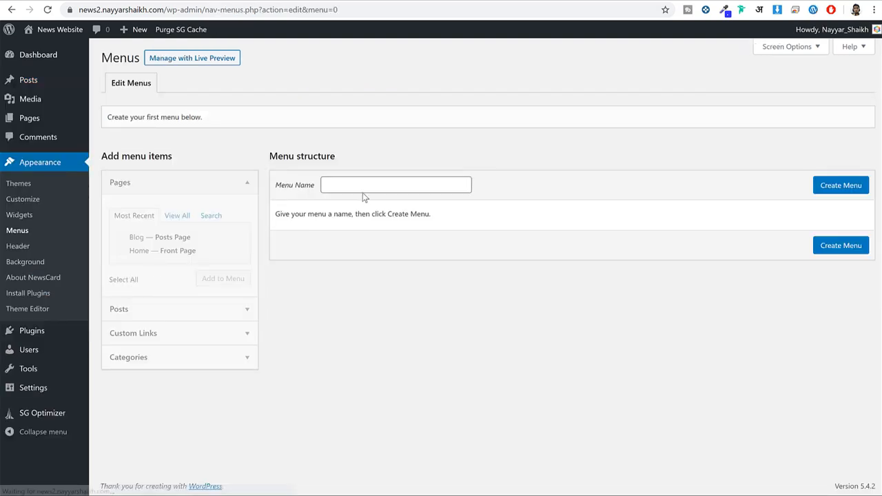
- Create a new menu named 'Main Menu'
click(374, 182)
key(Return)
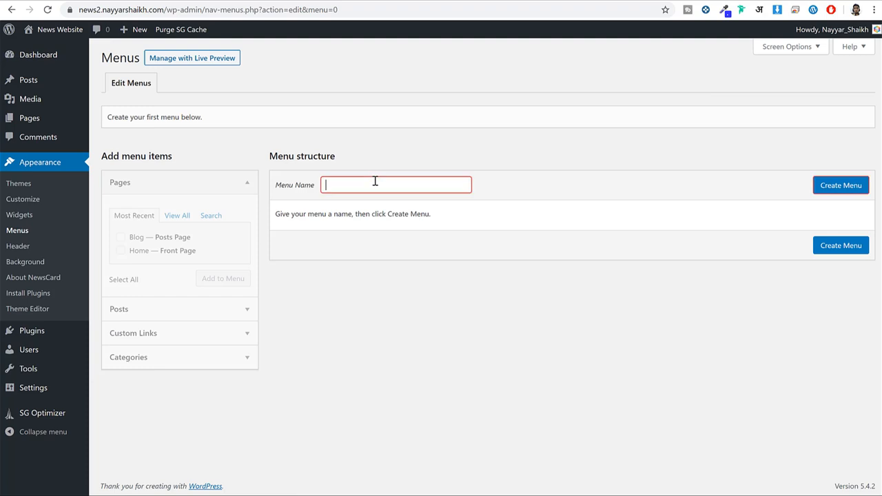
key(BackSpace)
key(Return)
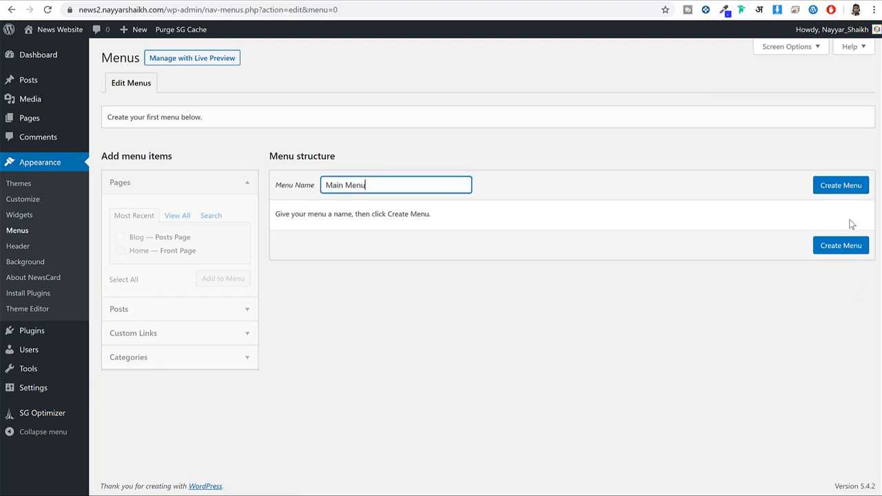
click(842, 186)
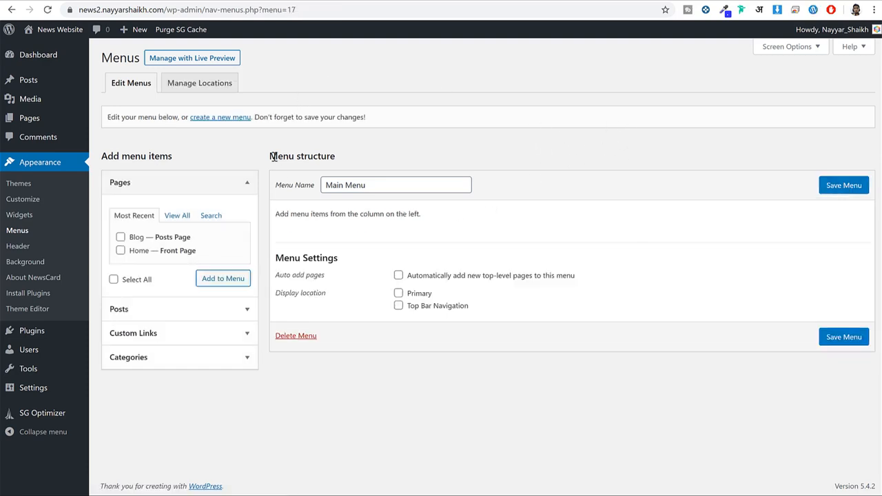
- Add the Home and Blog pages to Main Menu, Home first, and save it
click(185, 217)
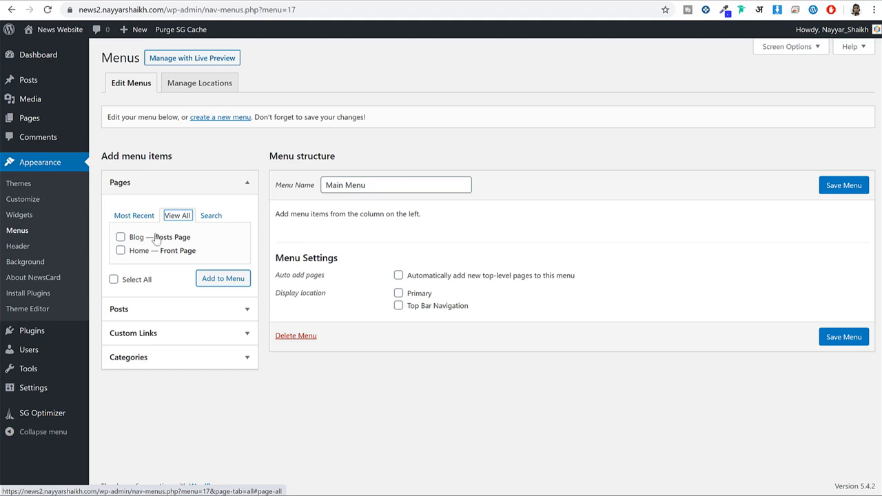
click(137, 237)
click(136, 251)
click(207, 278)
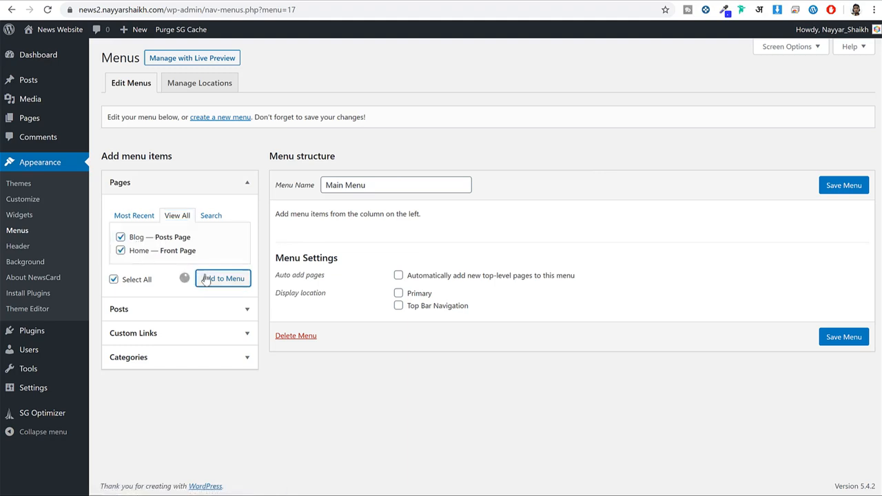
drag(335, 276, 334, 241)
drag(332, 248, 365, 242)
click(845, 186)
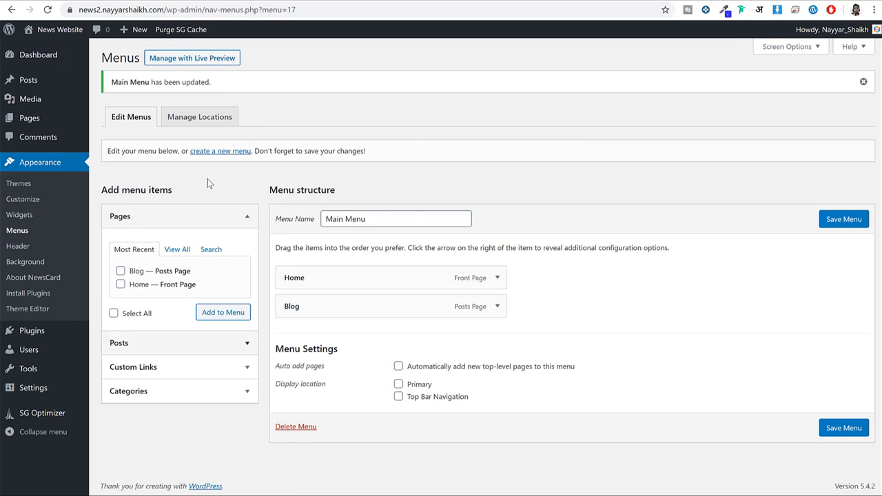
- Add Fashion, Health, Main Stories, Popular, Sports, Tech and Technology categories to Main Menu
click(174, 394)
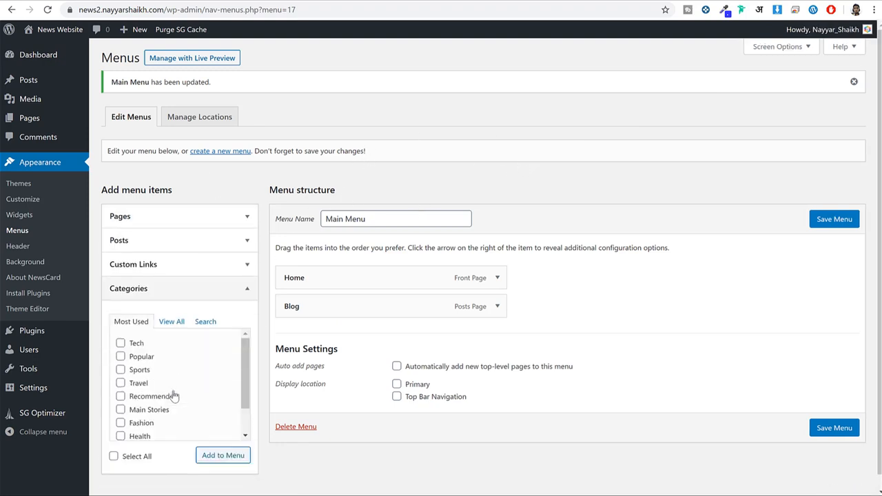
click(172, 320)
scroll(189, 341, down, 1)
click(149, 330)
click(144, 334)
click(142, 344)
click(141, 356)
click(142, 370)
scroll(145, 361, down, 1)
click(141, 335)
click(142, 361)
click(142, 373)
click(146, 390)
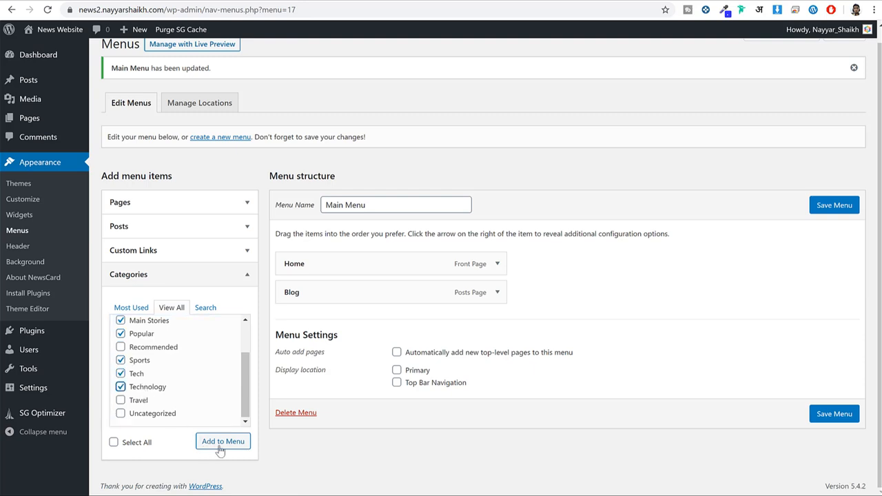
click(220, 444)
- Remove the Technology item from Main Menu
scroll(472, 365, down, 1)
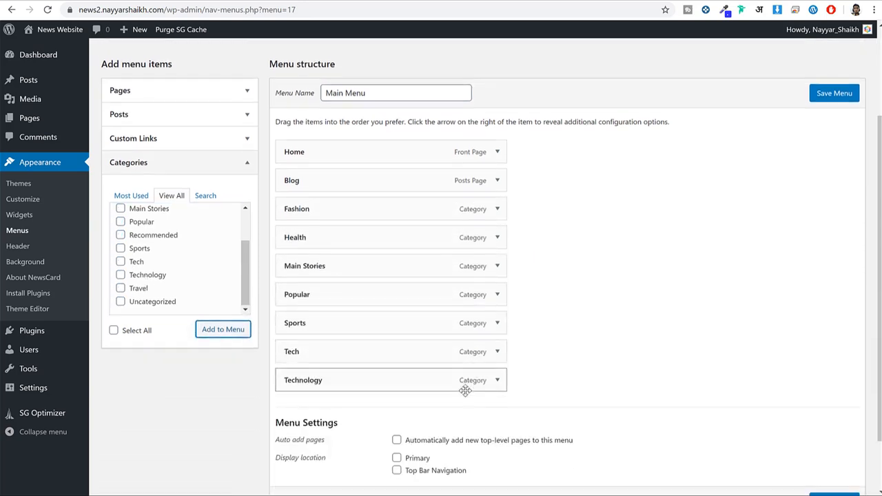
click(497, 380)
scroll(413, 372, down, 2)
click(294, 372)
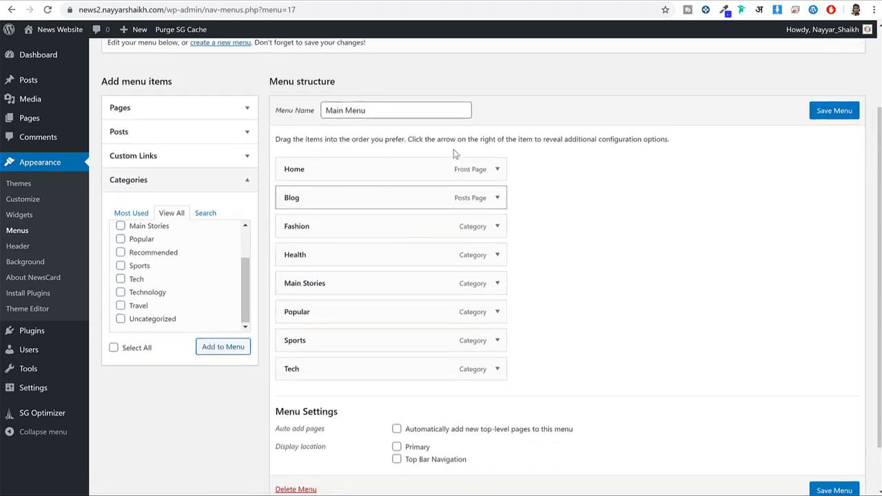
scroll(544, 189, down, 1)
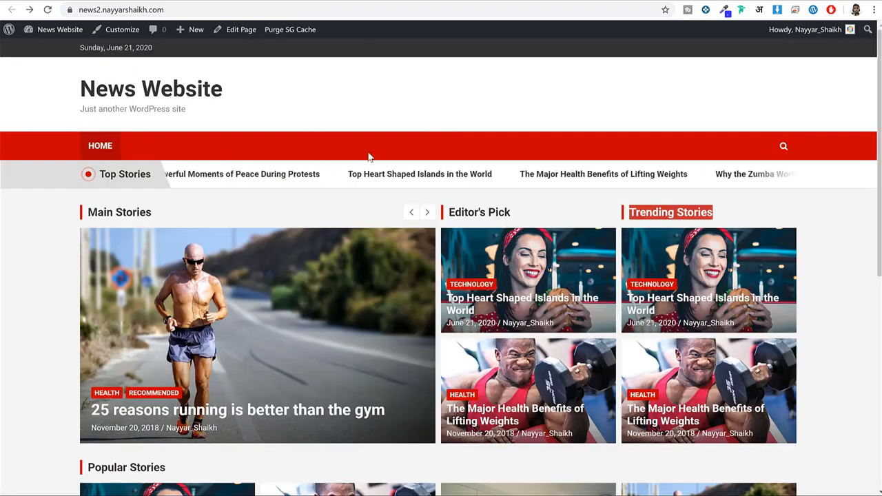
- Save the updated Main Menu and reload the live site to see it
click(212, 2)
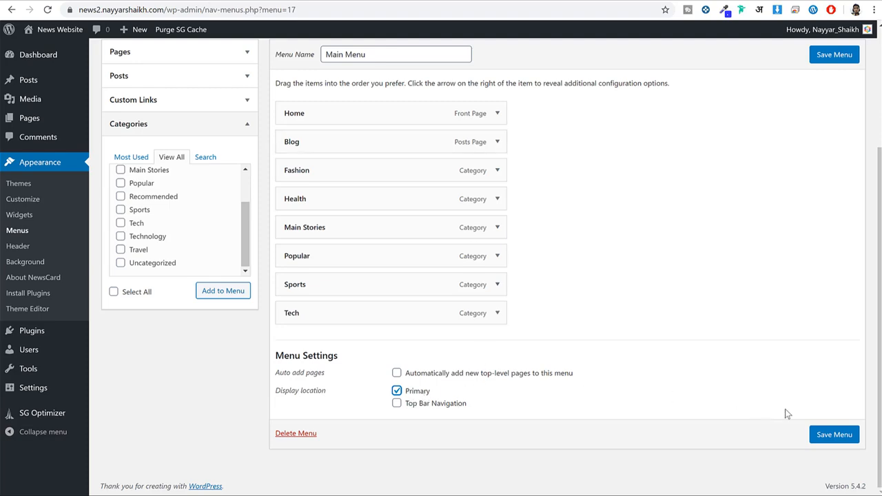
click(840, 435)
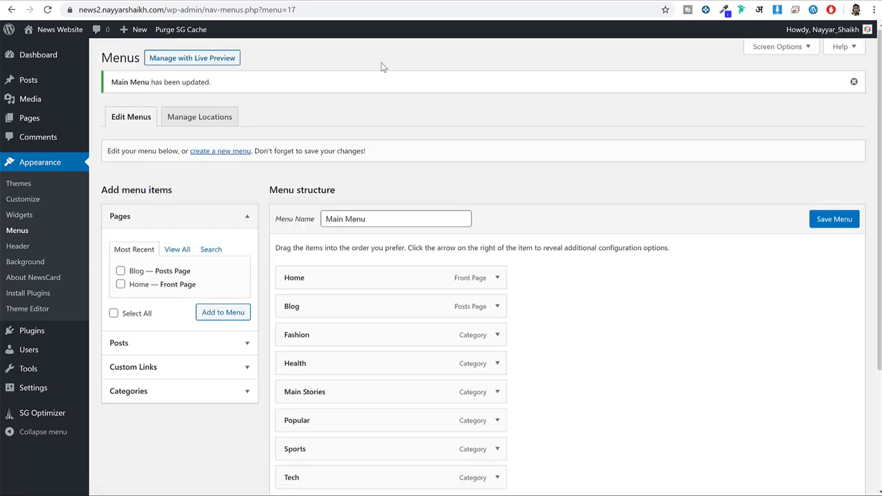
click(347, 1)
click(54, 10)
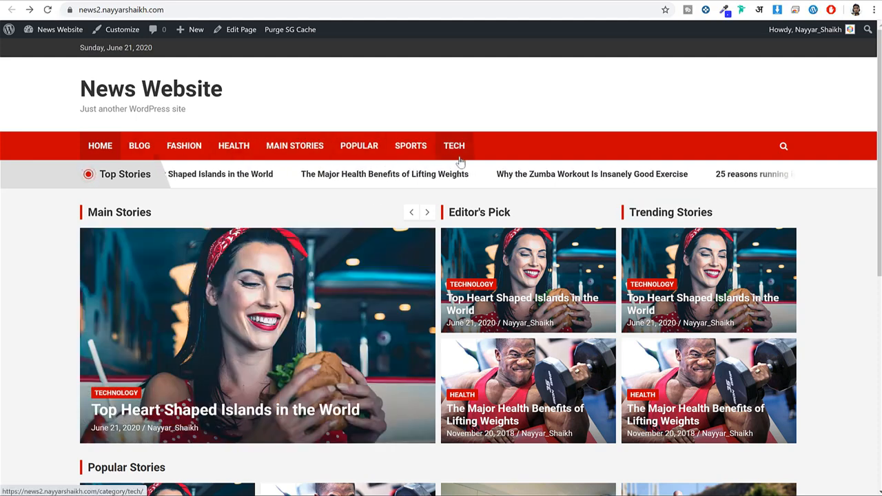
- Try the Fashion, Blog and Main Stories menu links, then return to the homepage
click(182, 146)
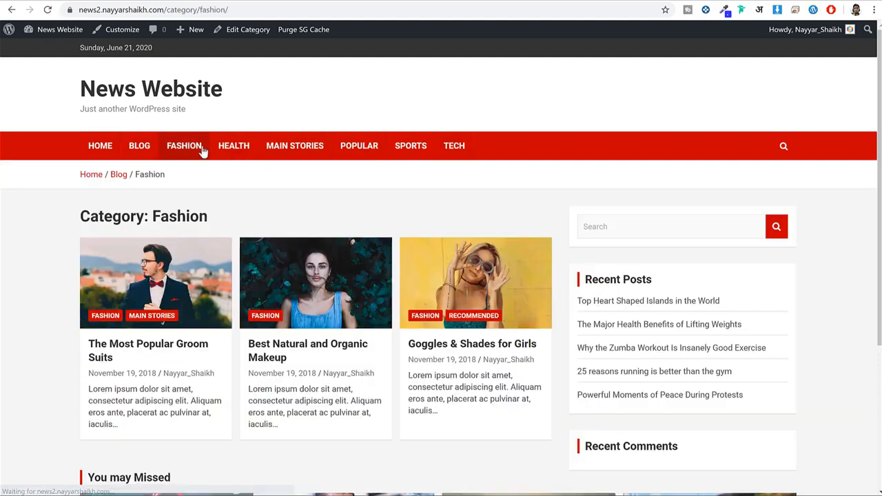
click(138, 153)
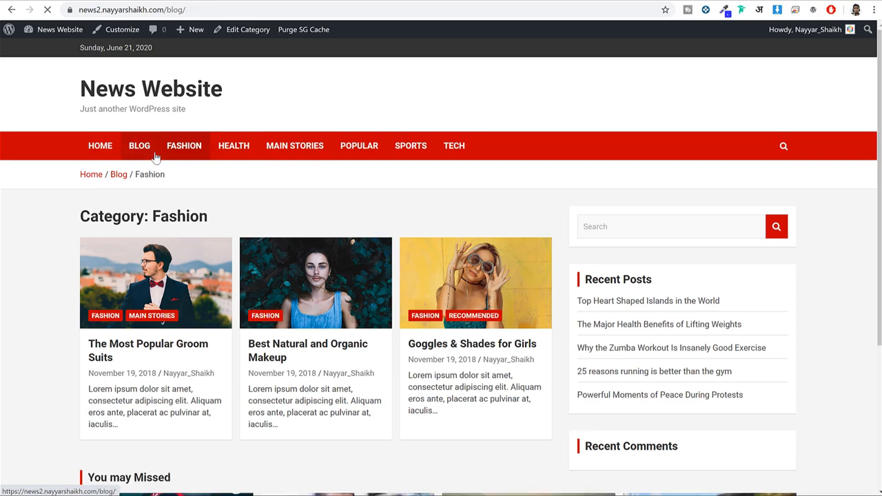
click(314, 150)
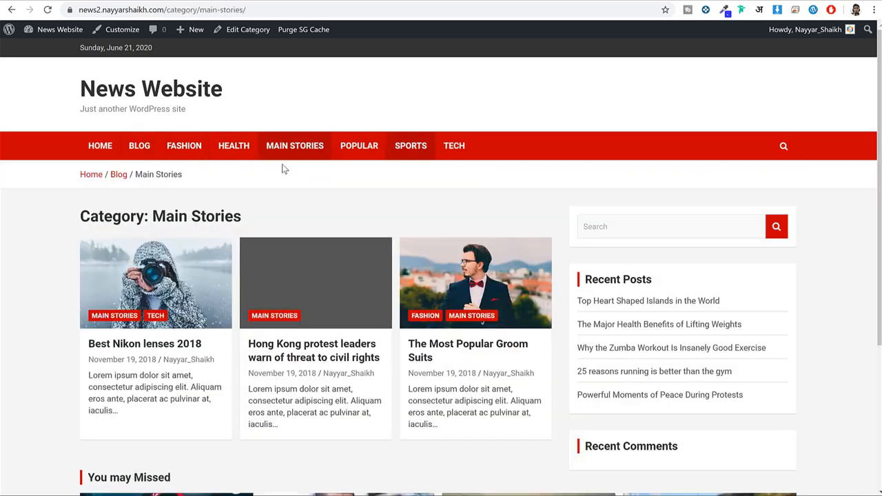
click(96, 157)
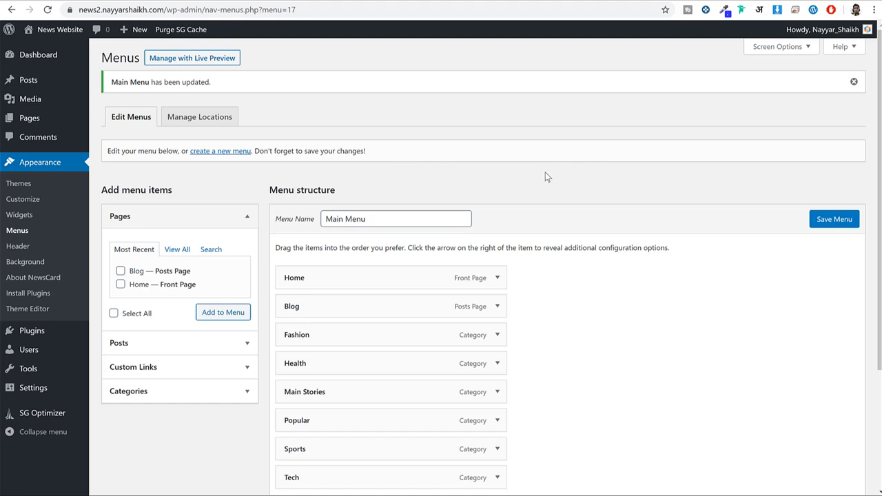
- Create a new menu named 'Top Menu'
click(220, 151)
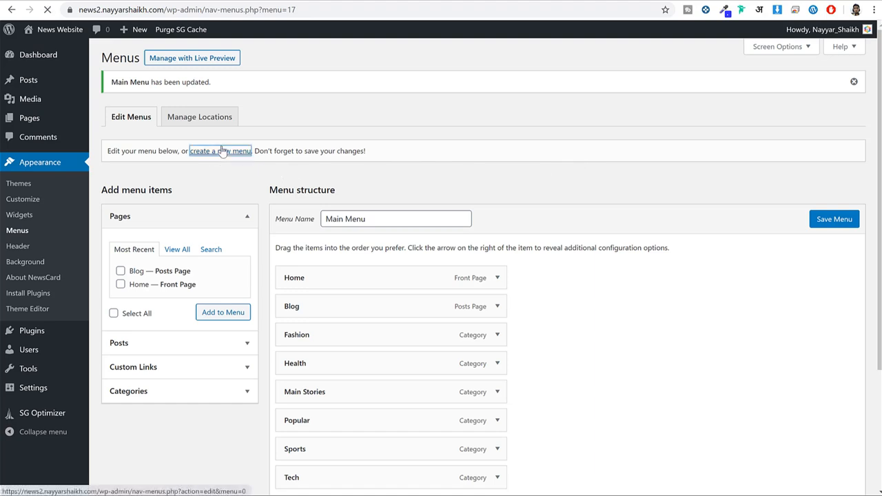
click(384, 187)
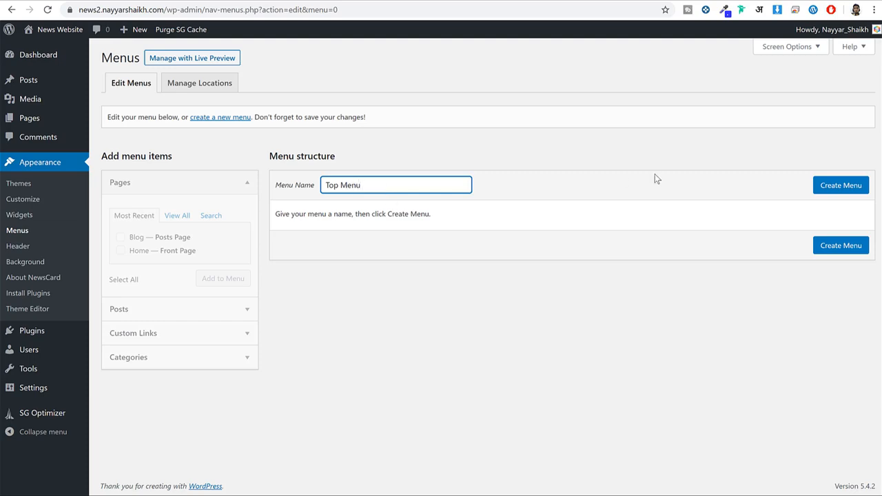
click(837, 185)
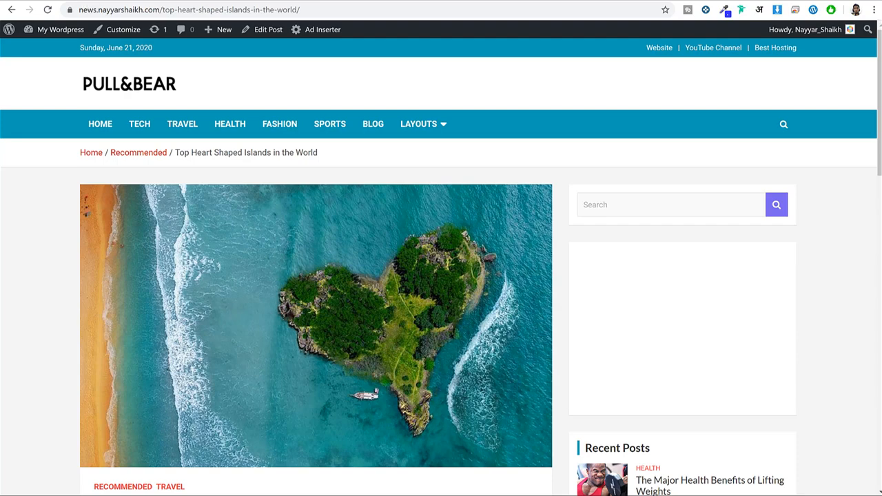
- Add a 'Website' custom link using the URL copied from the reference site
right_click(660, 48)
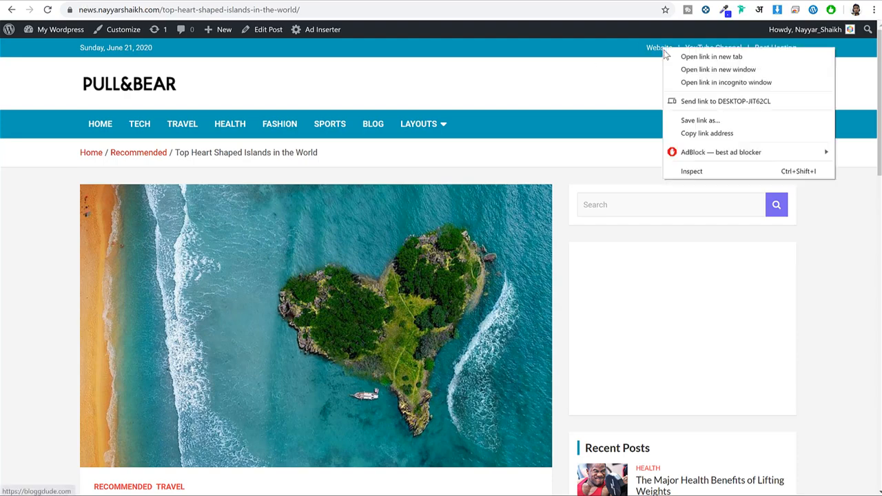
click(706, 133)
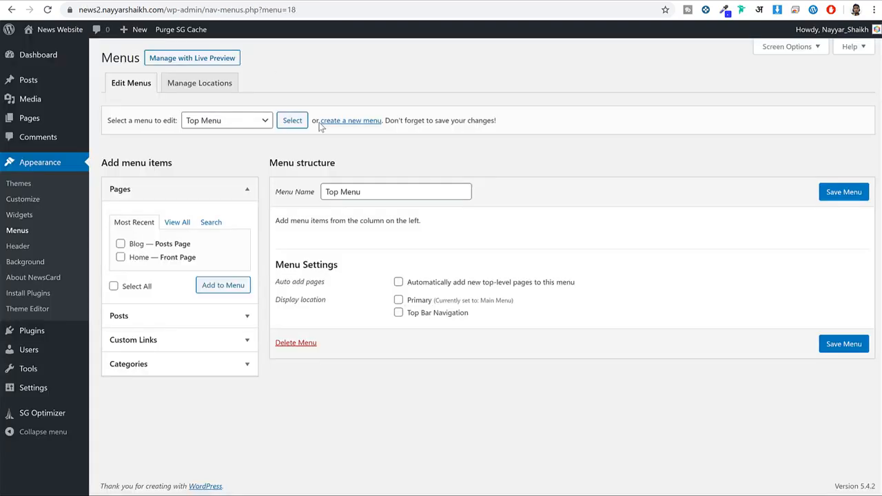
click(177, 350)
click(191, 273)
key(ctrl+v)
click(212, 297)
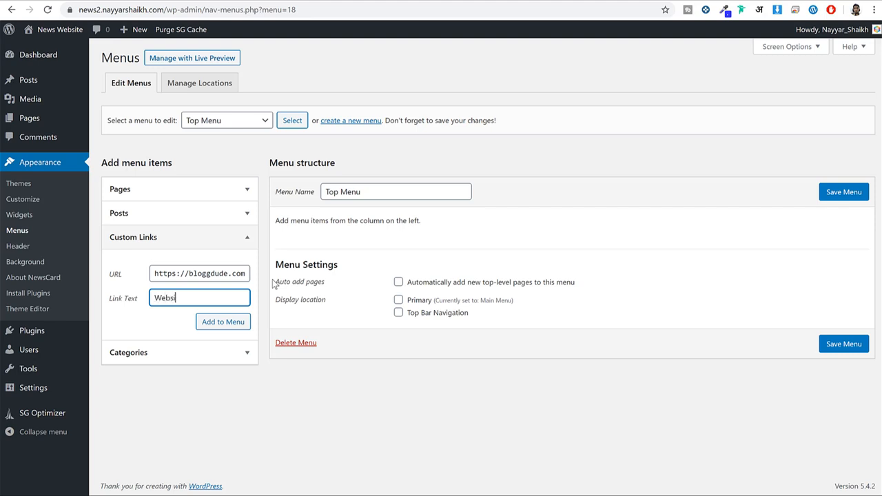
click(230, 324)
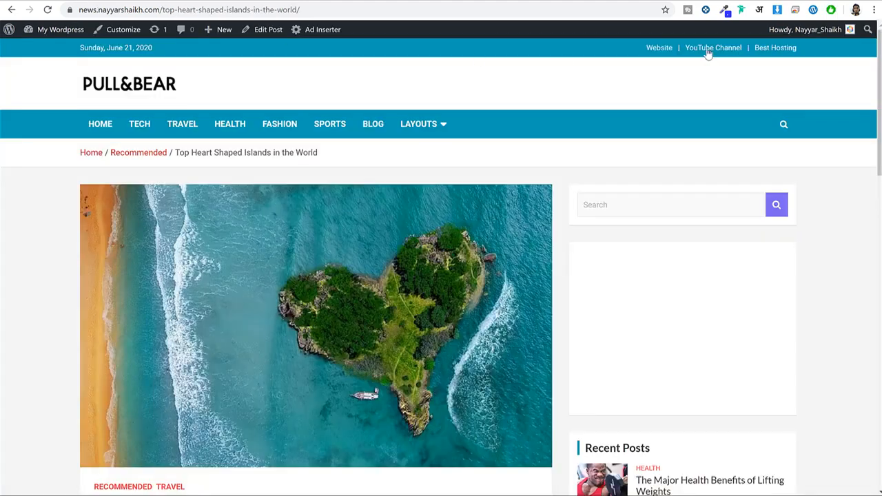
- Add a 'YouTube Channel' custom link with the copied reference URL
right_click(708, 54)
click(748, 133)
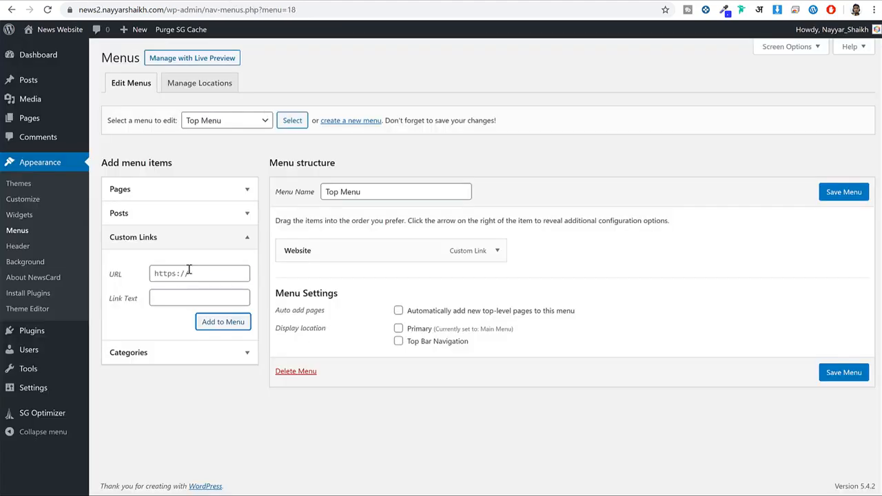
click(189, 273)
key(ctrl+v)
click(219, 298)
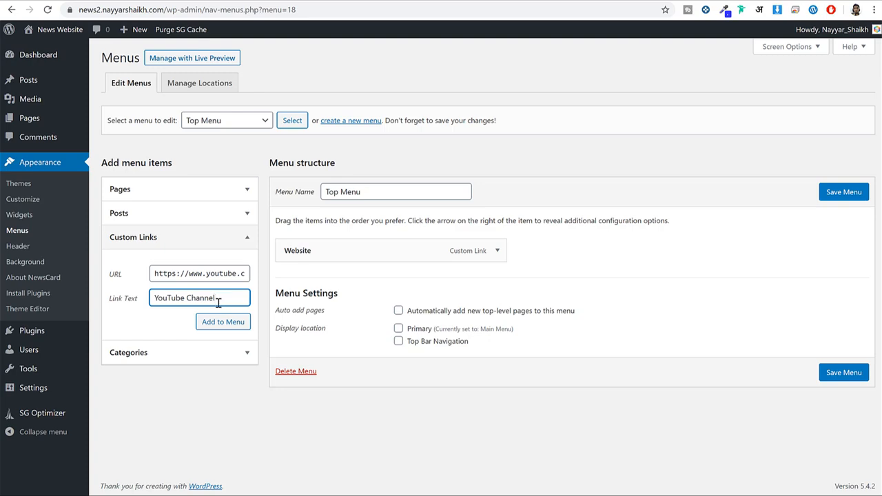
click(244, 325)
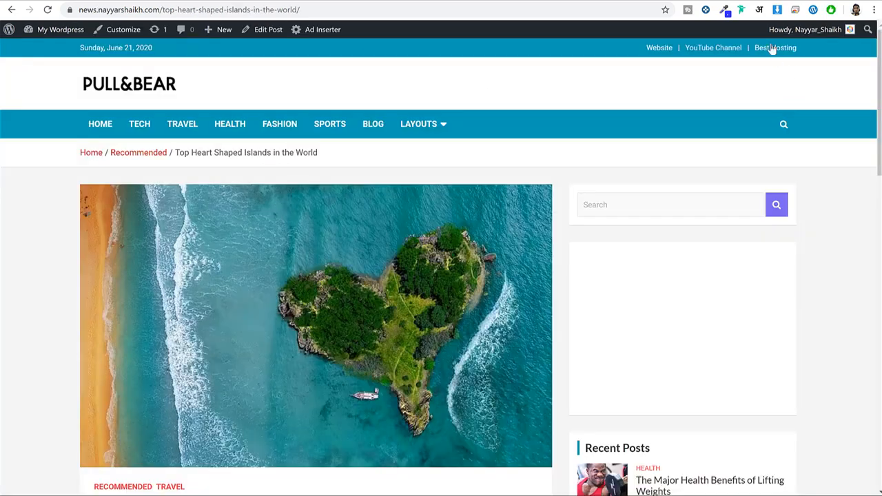
- Add a 'Best Hosting' custom link with the copied reference URL
right_click(770, 48)
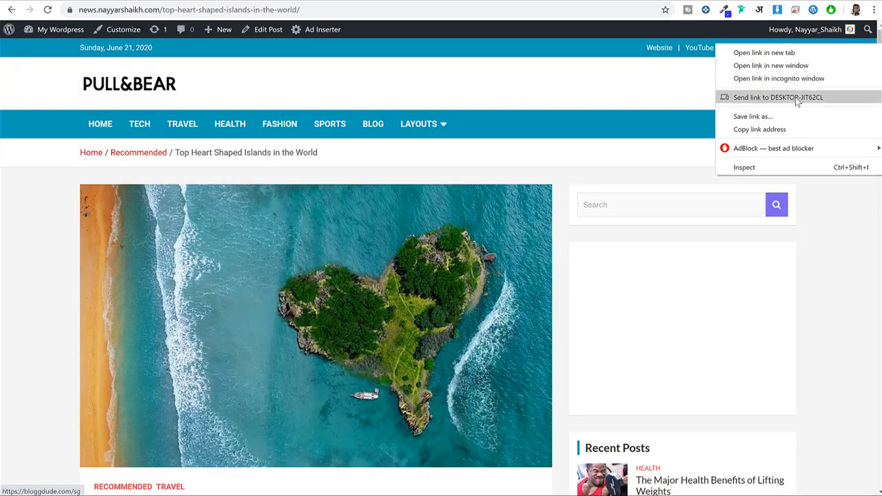
click(789, 125)
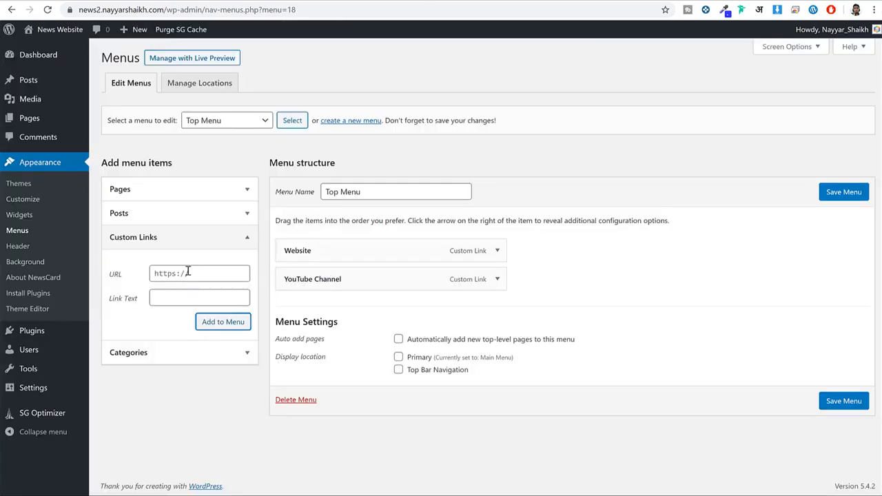
click(187, 273)
key(ctrl+v)
click(186, 298)
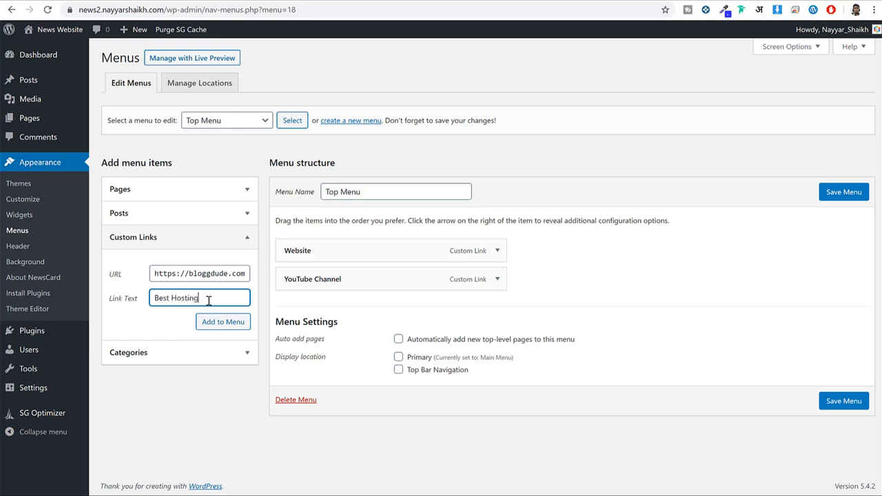
text(Best Hosting)
click(234, 321)
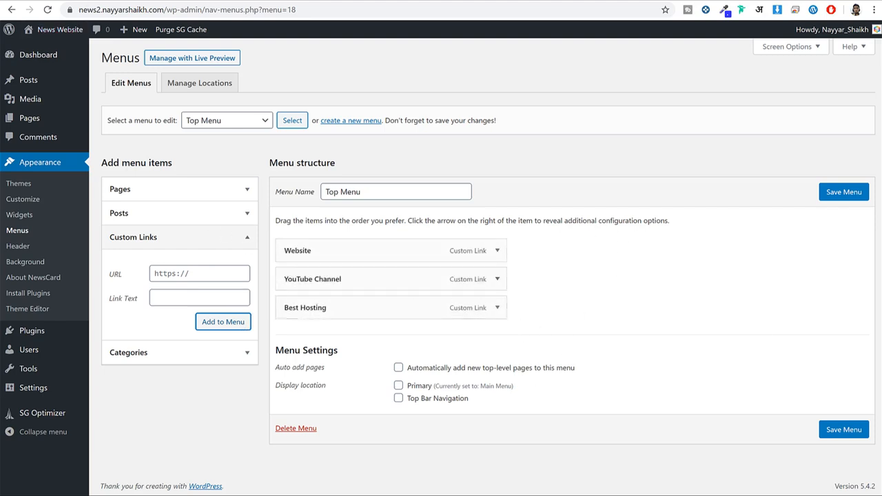
- Assign Top Menu to Top Bar Navigation, save, and reload the live site to check
click(434, 399)
click(848, 434)
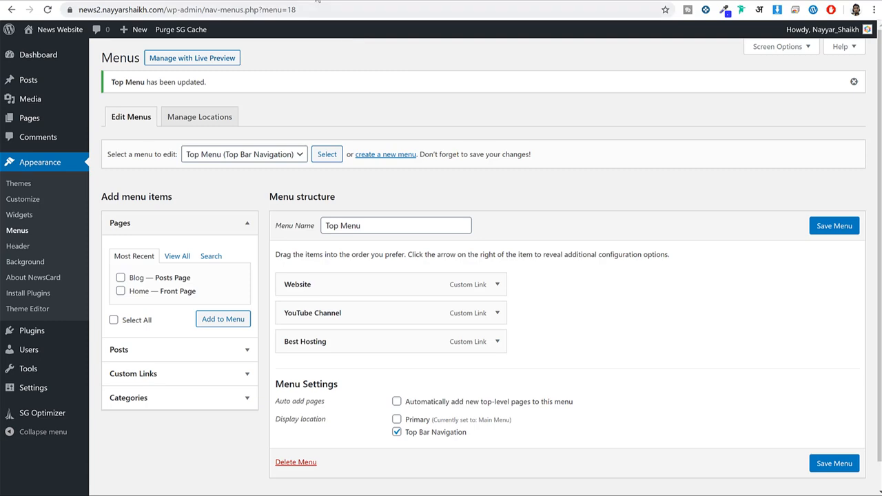
click(297, 1)
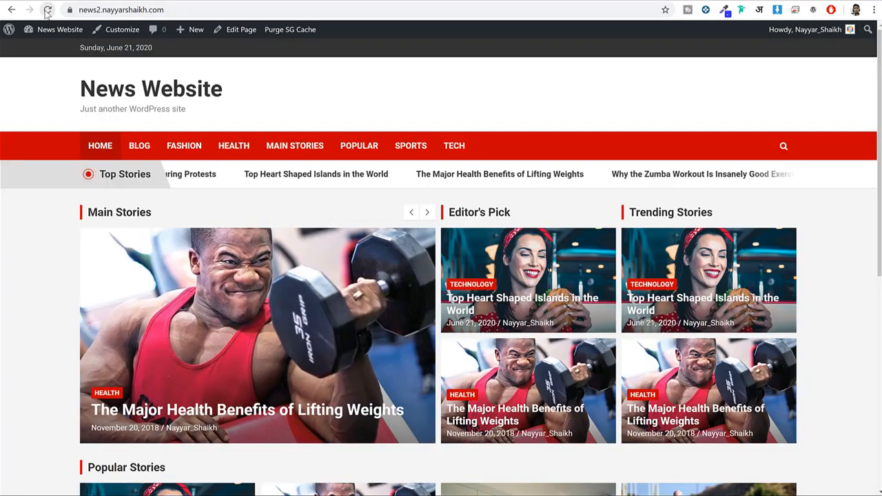
click(47, 10)
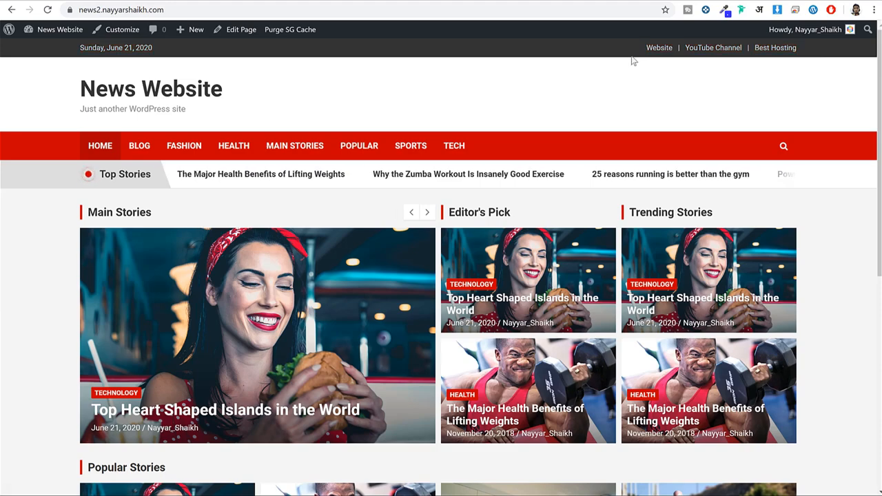
scroll(668, 190, down, 1)
scroll(668, 190, down, 6)
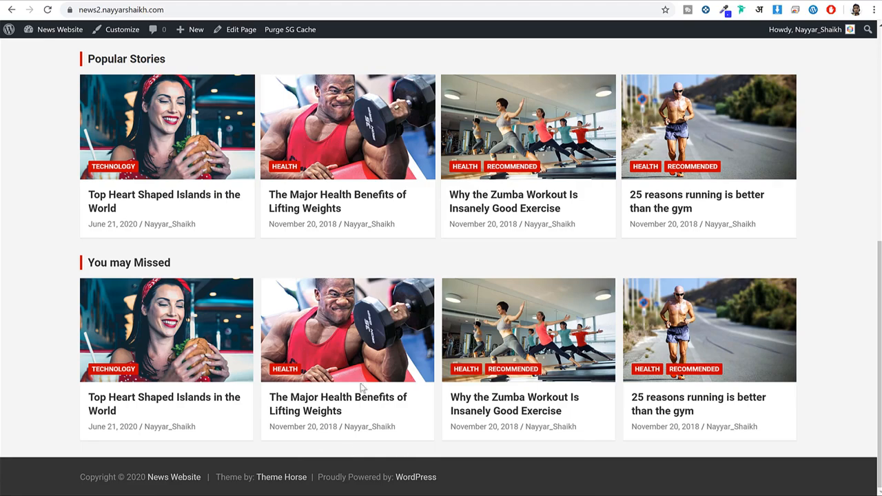
- Compare with the reference site's 'Top Heart Shaped Islands' article
click(124, 1)
scroll(332, 191, down, 14)
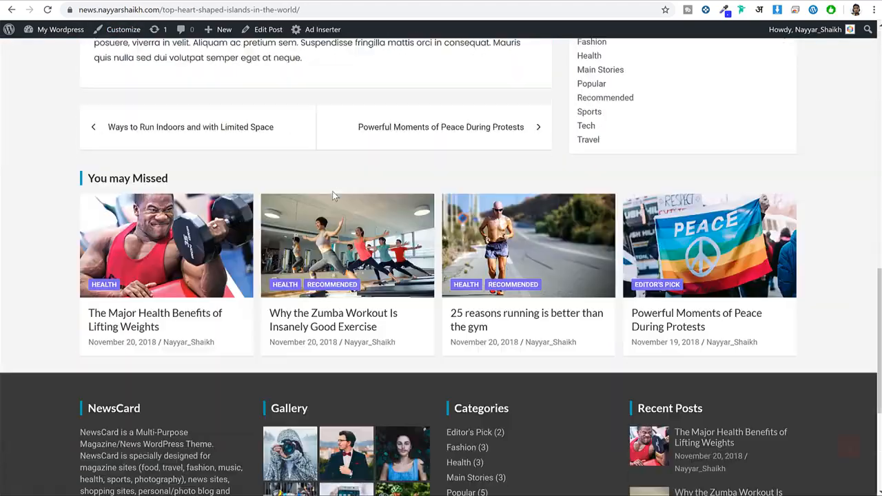
scroll(332, 196, down, 4)
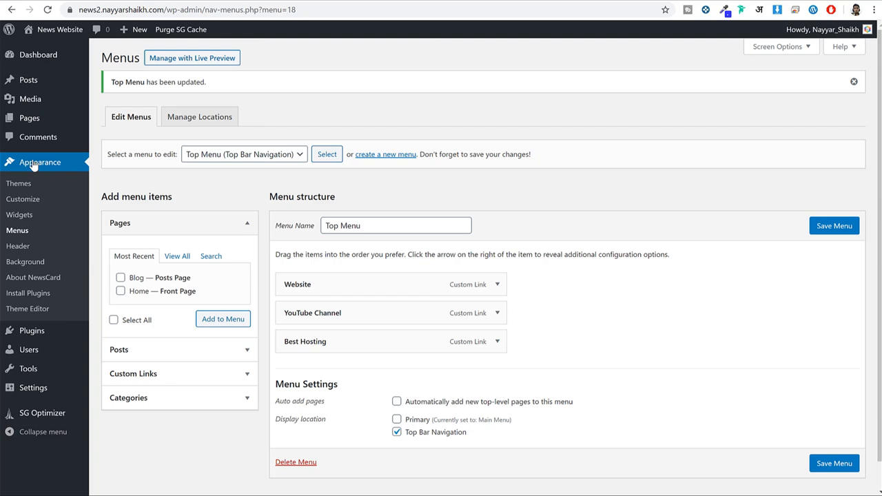
- In Widgets, expand Footer - Column 1 and choose it as the Text widget's destination
click(27, 219)
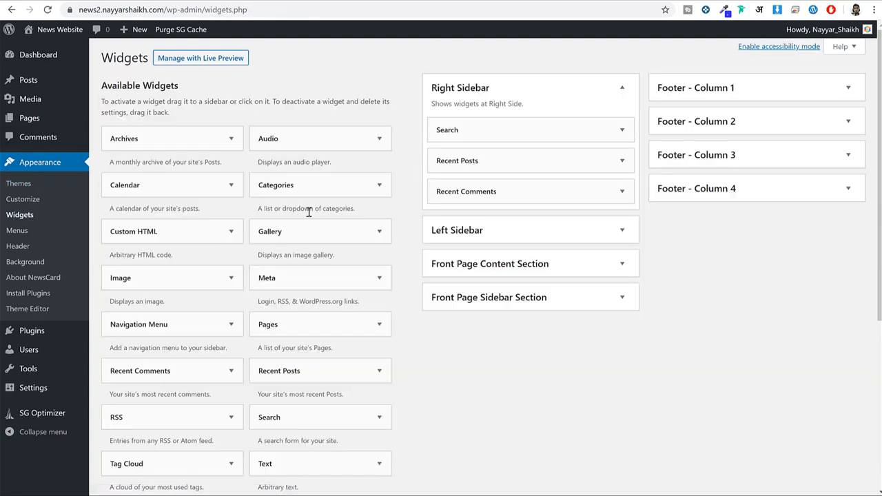
click(546, 103)
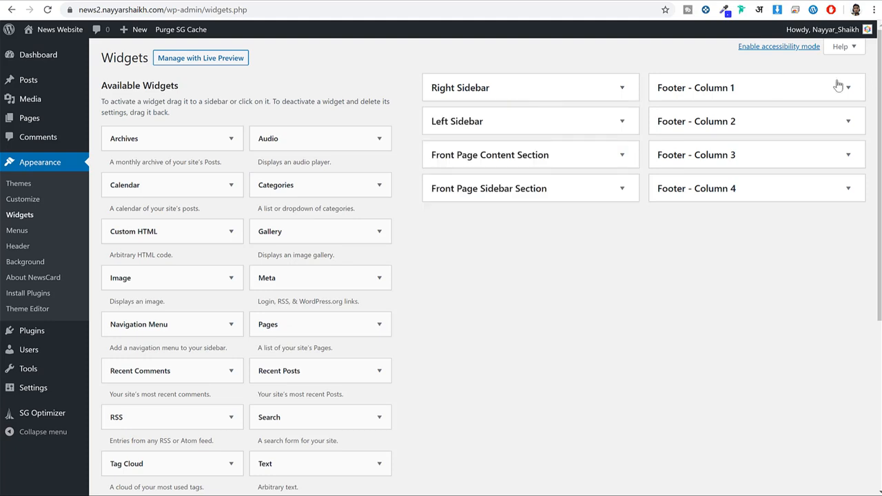
click(732, 88)
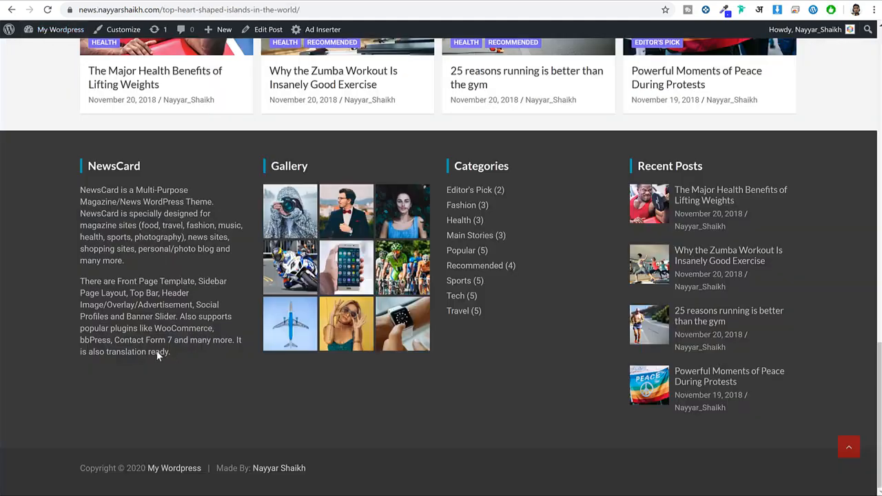
drag(157, 355, 81, 196)
key(ctrl+c)
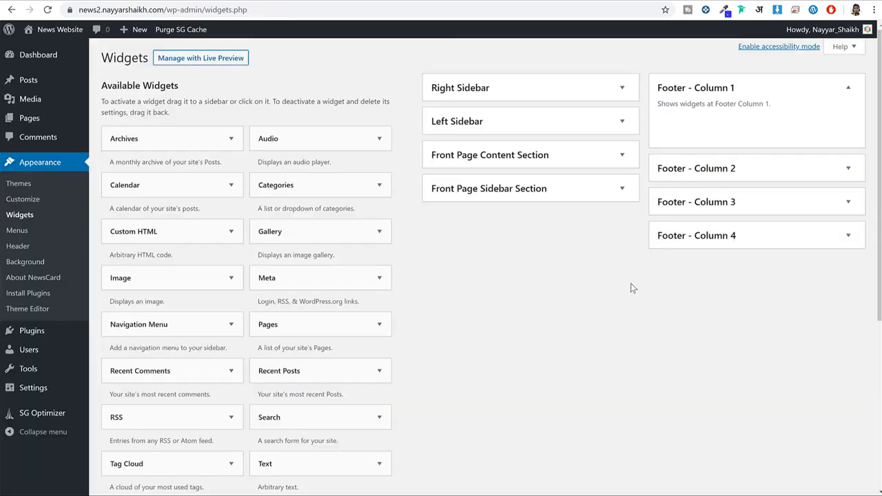
scroll(631, 283, down, 4)
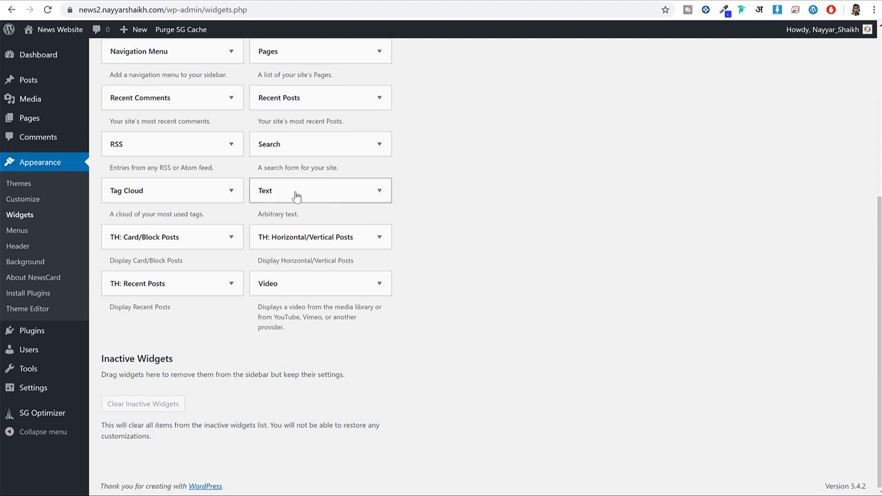
click(296, 197)
click(322, 324)
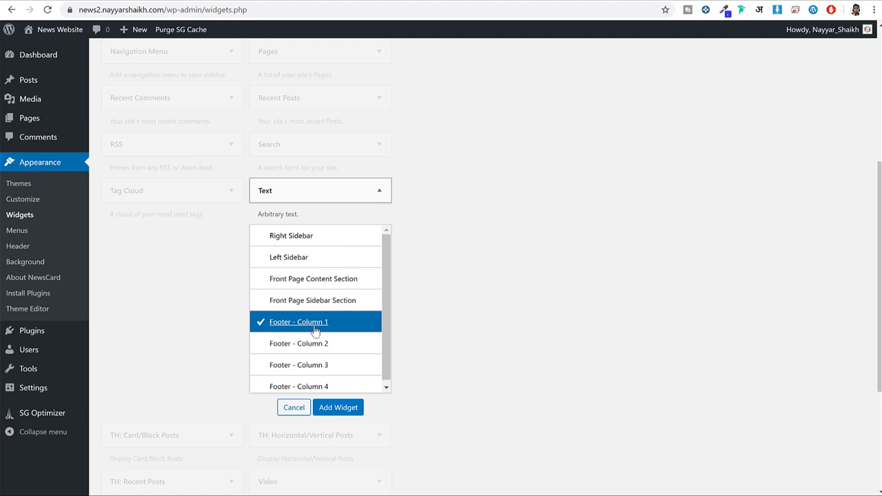
- Add a Text widget titled About Us with the pasted NewsCard description to Footer - Column 1 and save it
click(356, 415)
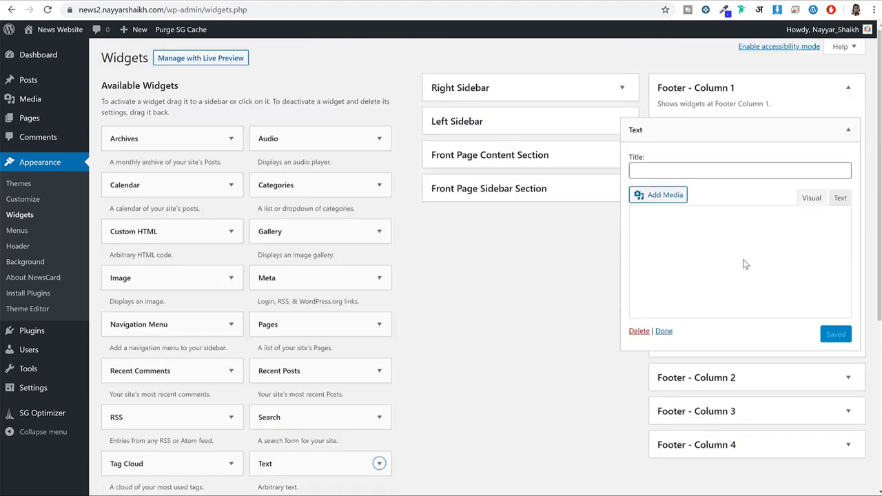
key(ctrl+v)
scroll(788, 239, up, 5)
click(679, 166)
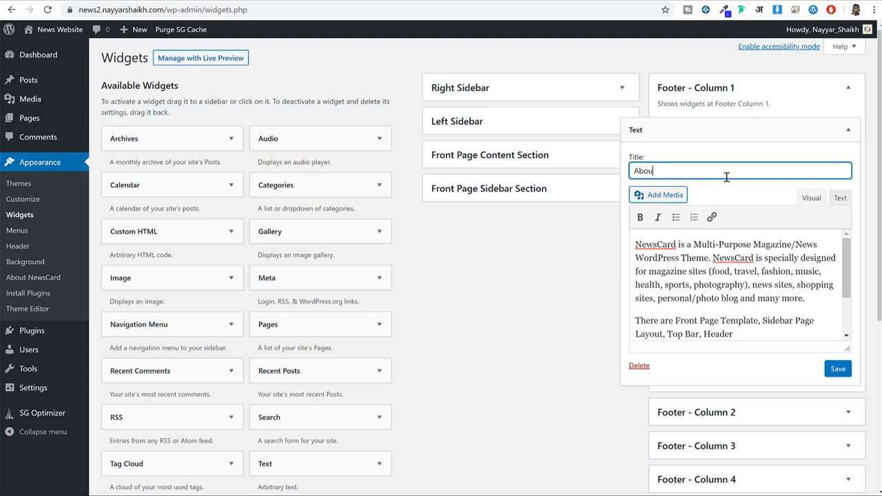
click(837, 368)
click(849, 87)
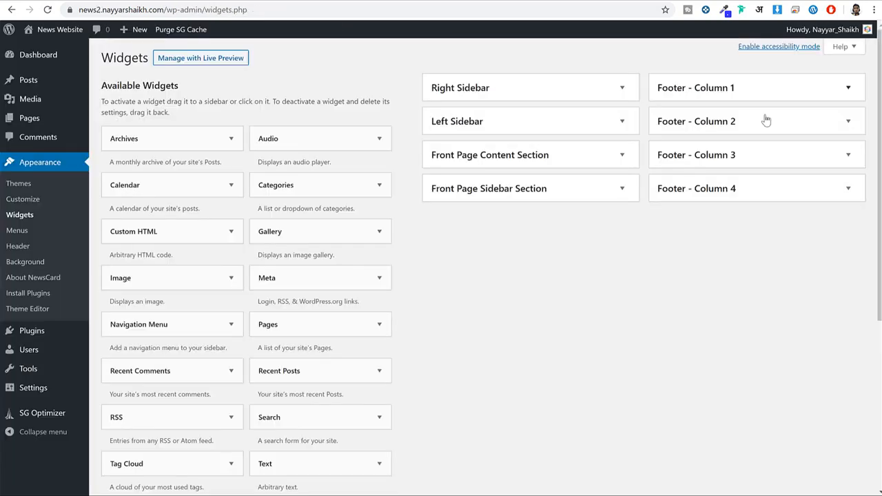
click(773, 121)
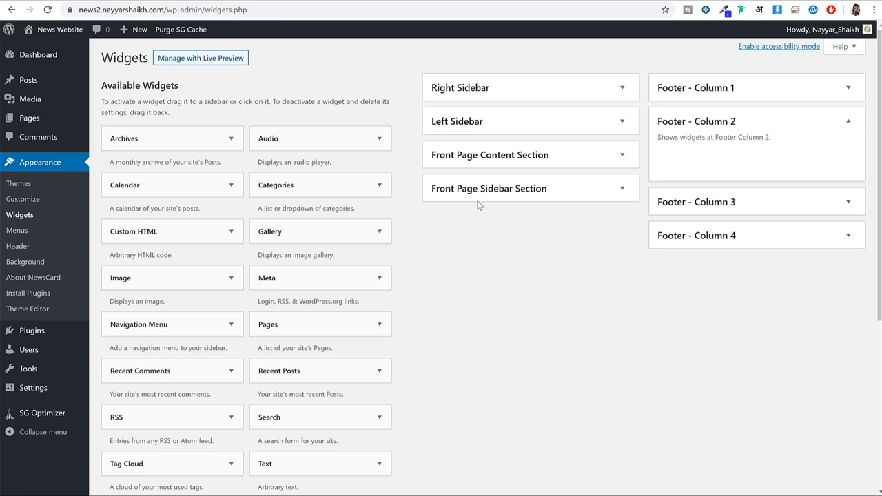
- Place a Gallery widget titled 'Gallery' in Footer - Column 2
drag(345, 227, 689, 158)
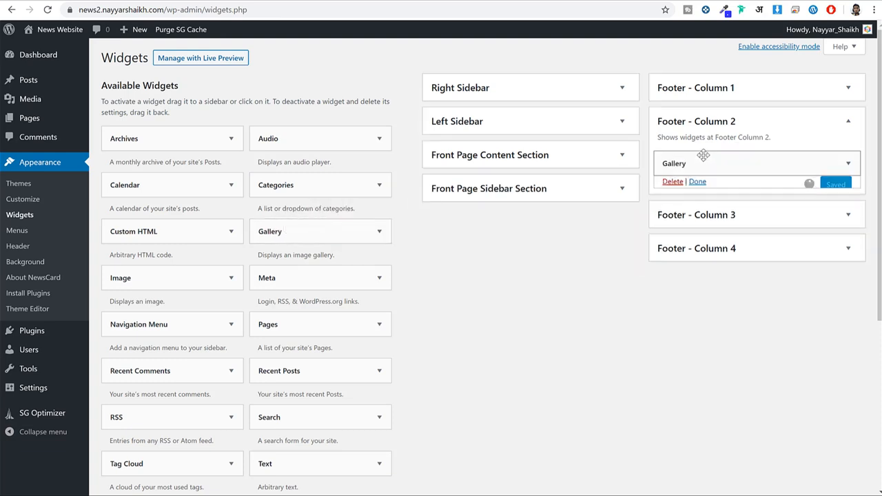
click(706, 206)
text(Gallery)
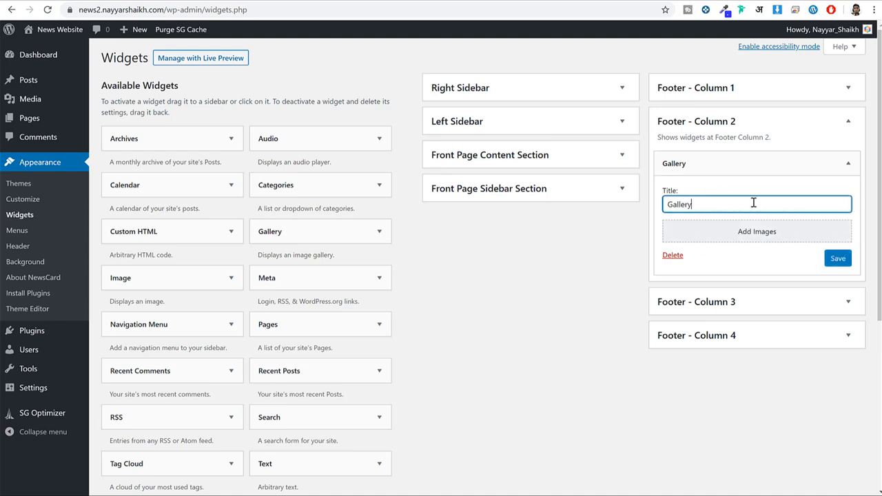
click(763, 238)
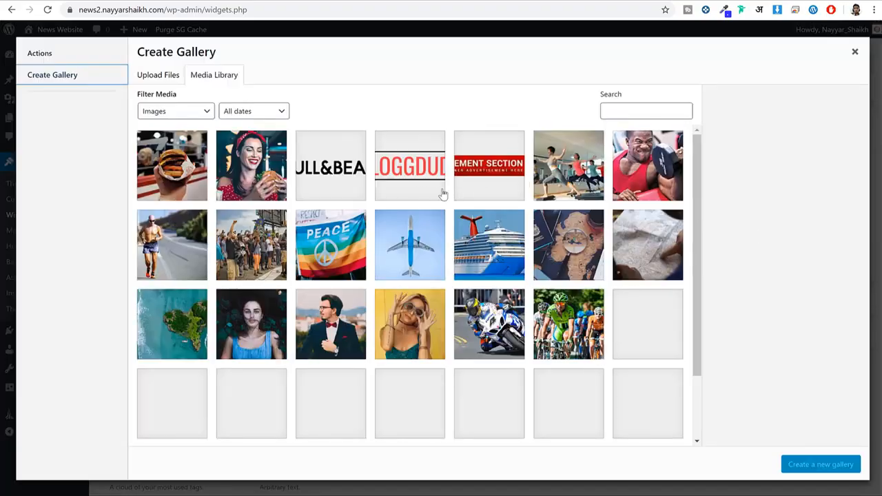
- Select nine images: portrait, suit, island, swimmer, stadium, smartwatch, cyclists, motorbike racer, map
scroll(560, 242, down, 1)
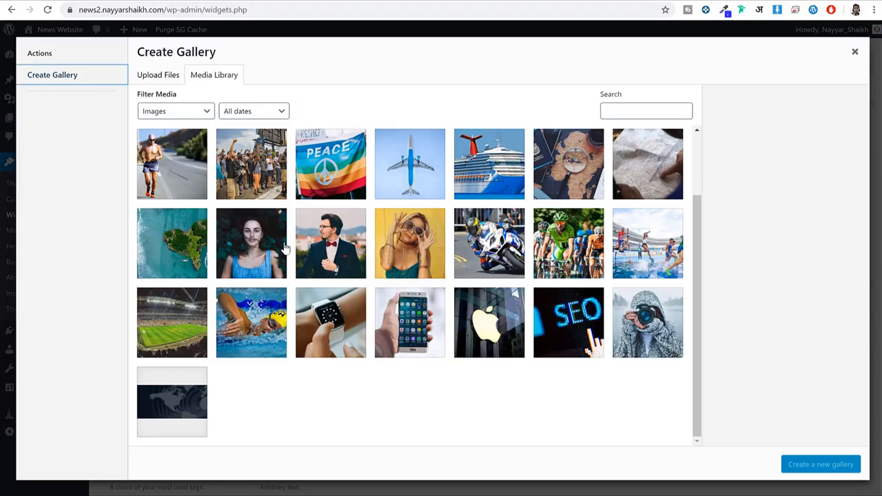
click(264, 244)
click(331, 244)
click(197, 236)
click(246, 324)
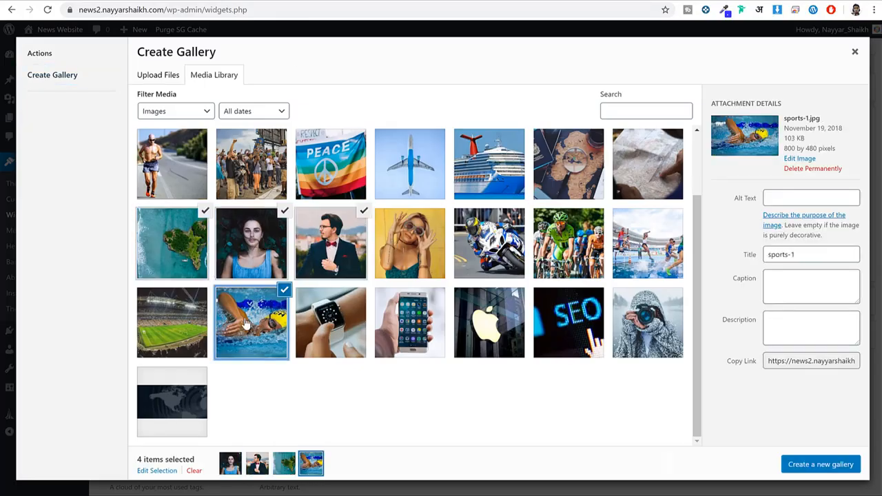
click(179, 331)
click(323, 324)
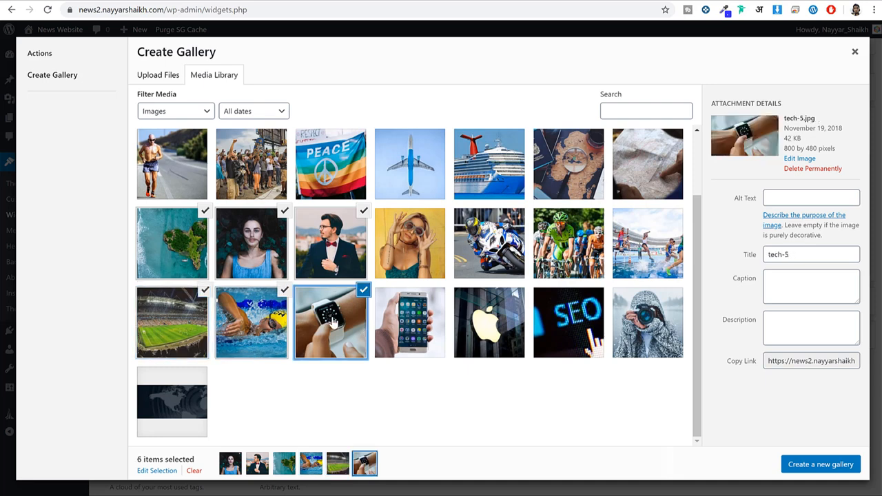
click(562, 236)
click(489, 242)
click(568, 164)
- Create and insert the nine-image gallery, then save and collapse the Gallery widget
click(812, 466)
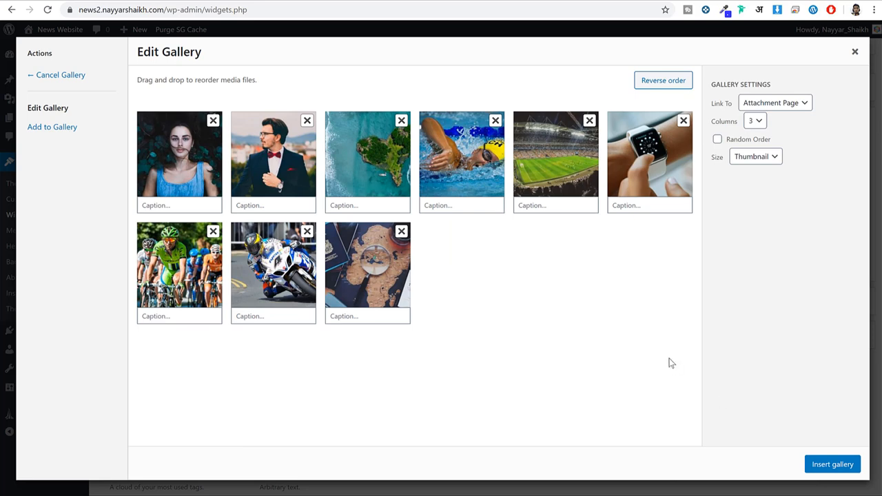
click(832, 464)
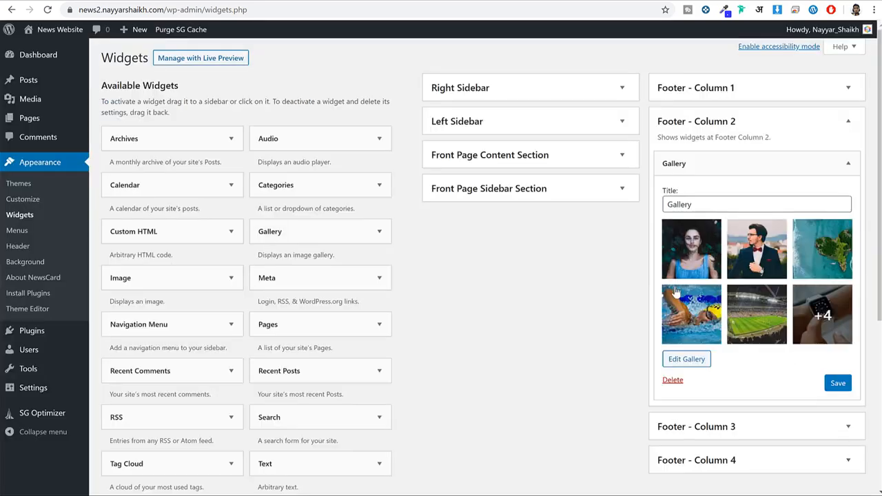
click(837, 386)
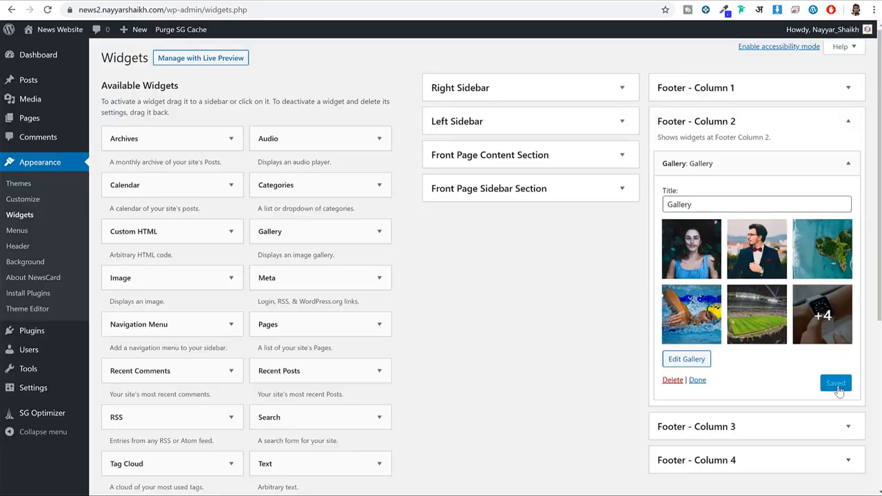
click(848, 164)
click(848, 121)
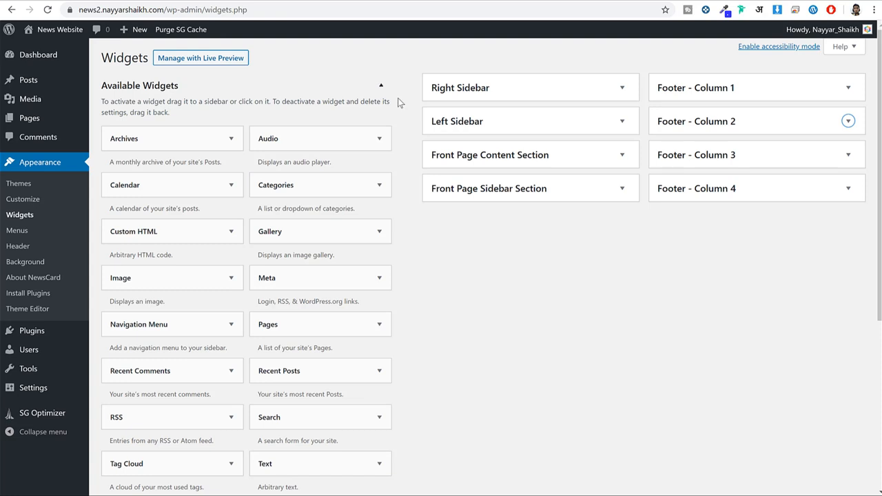
- Add a Categories widget titled 'Categories' with post counts shown to Footer Column 3
drag(297, 187, 737, 238)
click(735, 238)
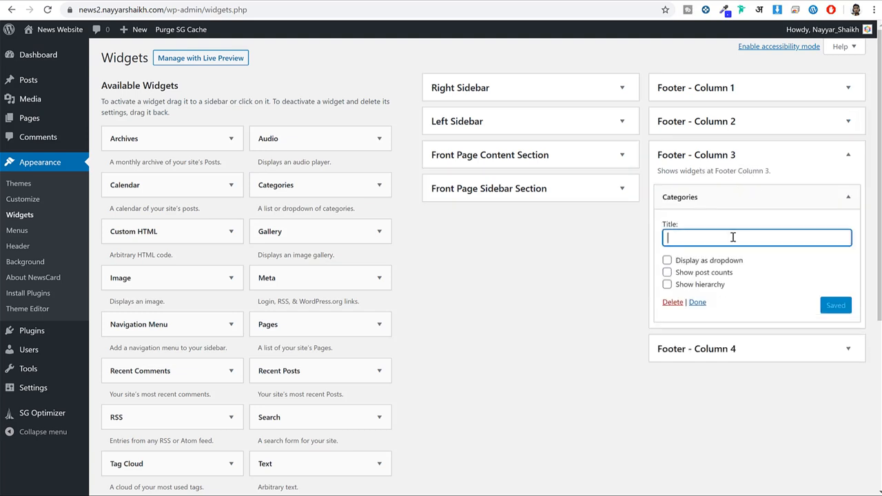
text(Categories)
click(682, 274)
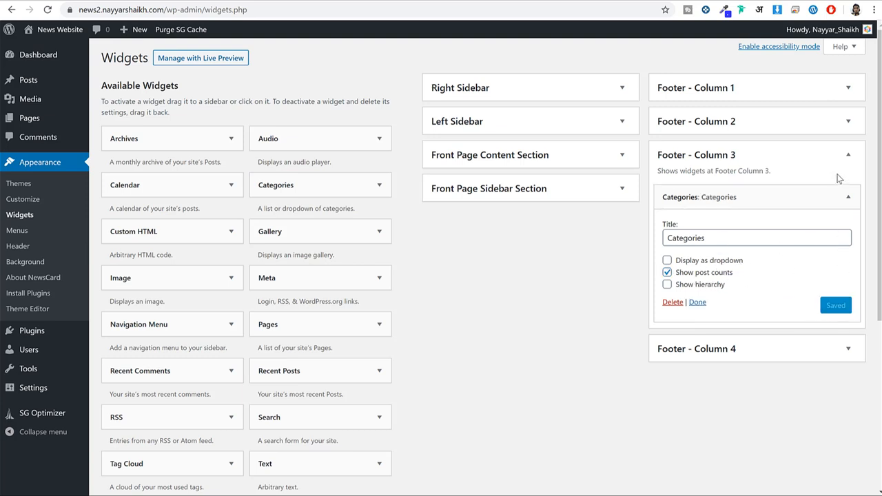
click(848, 154)
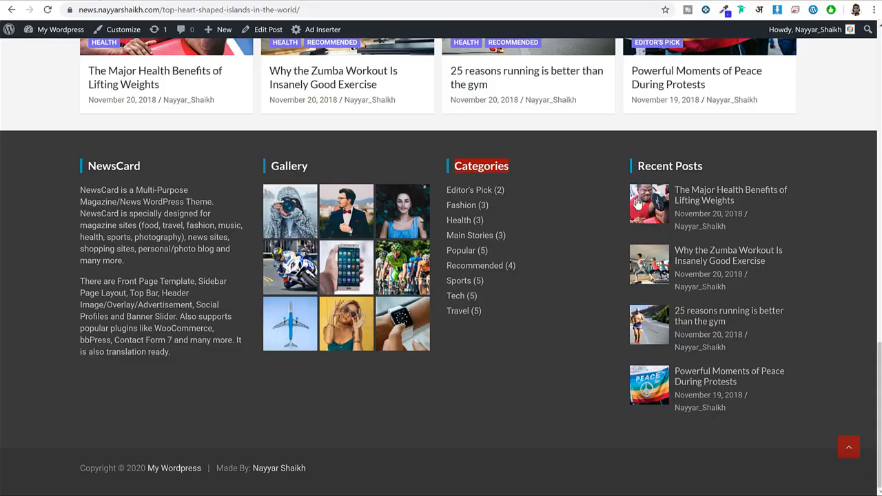
- Add a TH: Recent Posts widget titled Recent Posts showing 4 posts to Footer Column 4
click(229, 1)
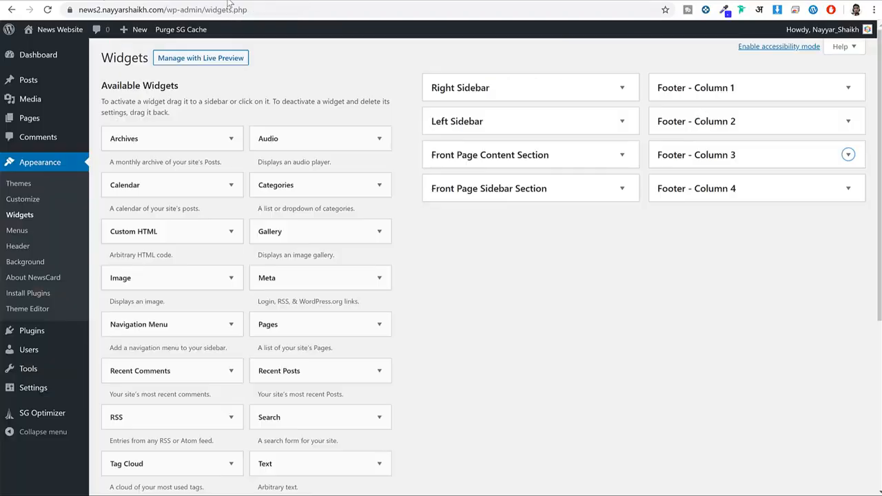
scroll(409, 197, down, 3)
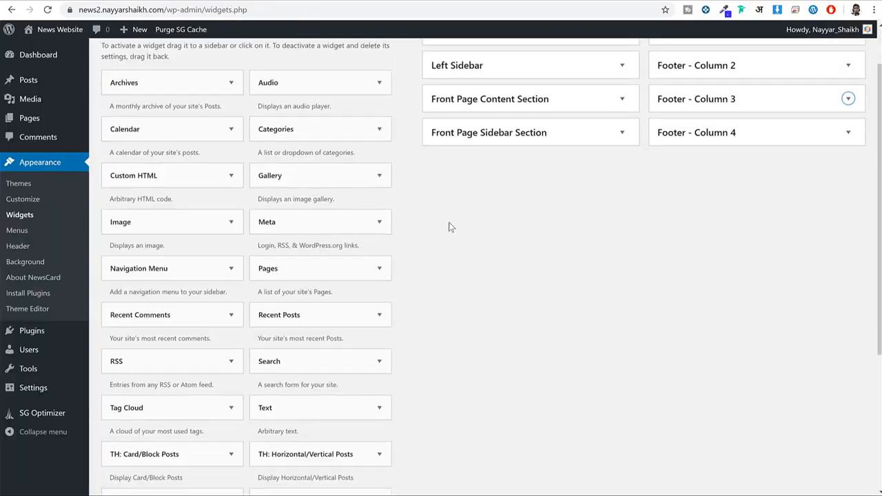
click(365, 210)
click(366, 211)
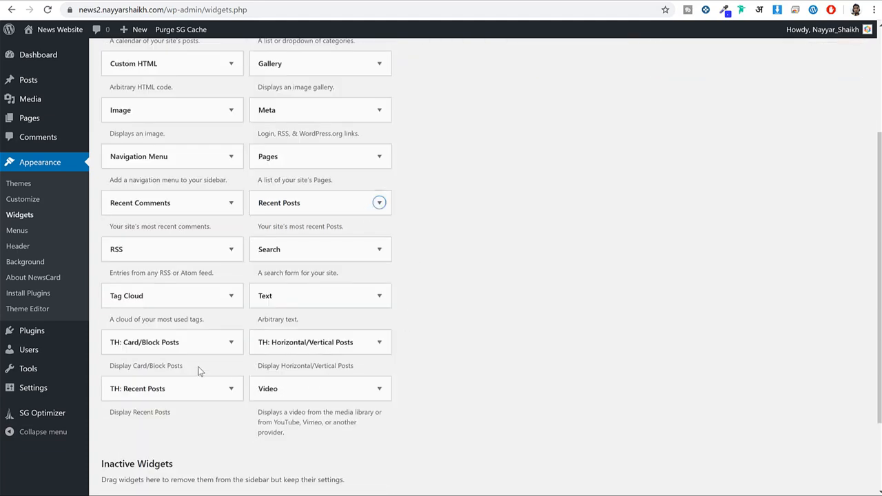
scroll(213, 393, down, 1)
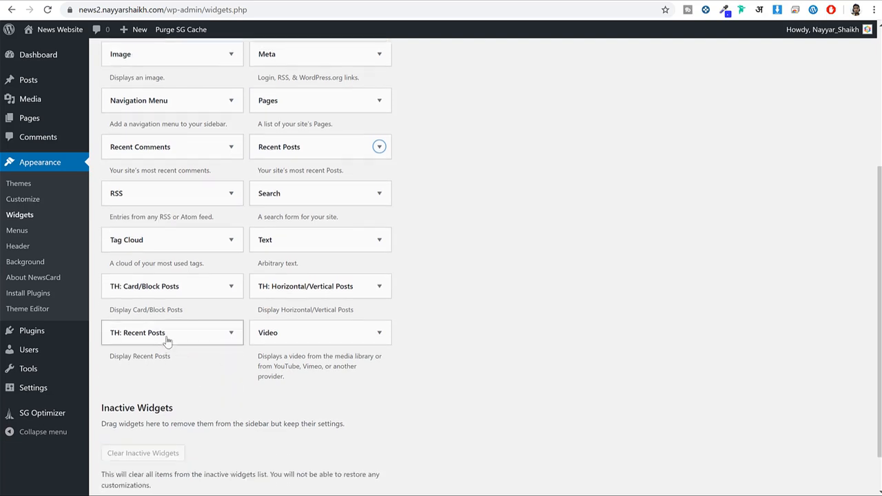
click(202, 344)
scroll(158, 426, down, 2)
click(157, 418)
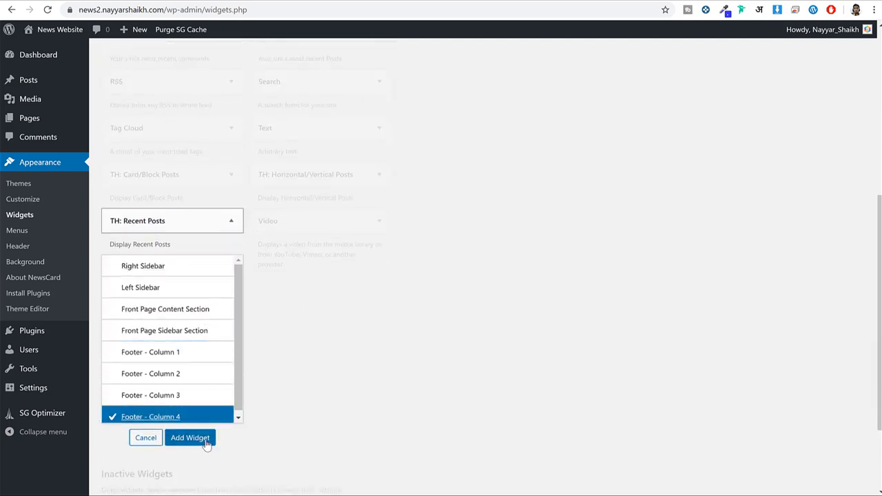
click(201, 441)
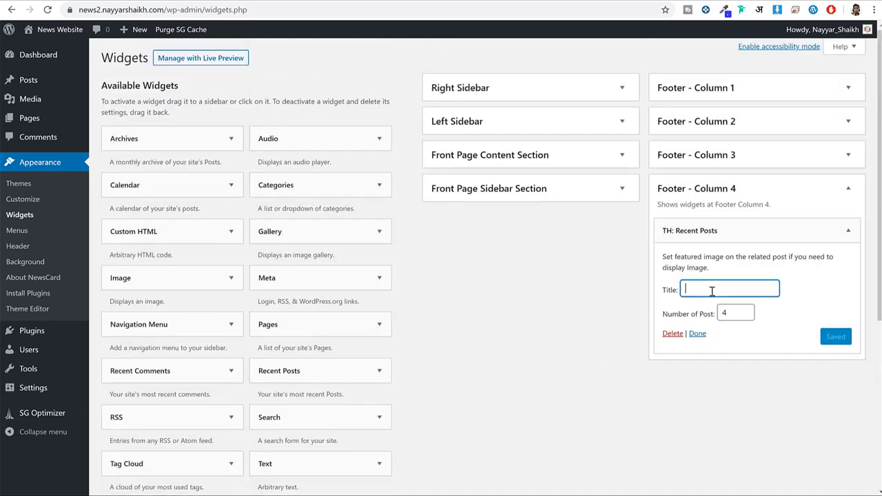
text(Recent Posts)
double_click(730, 317)
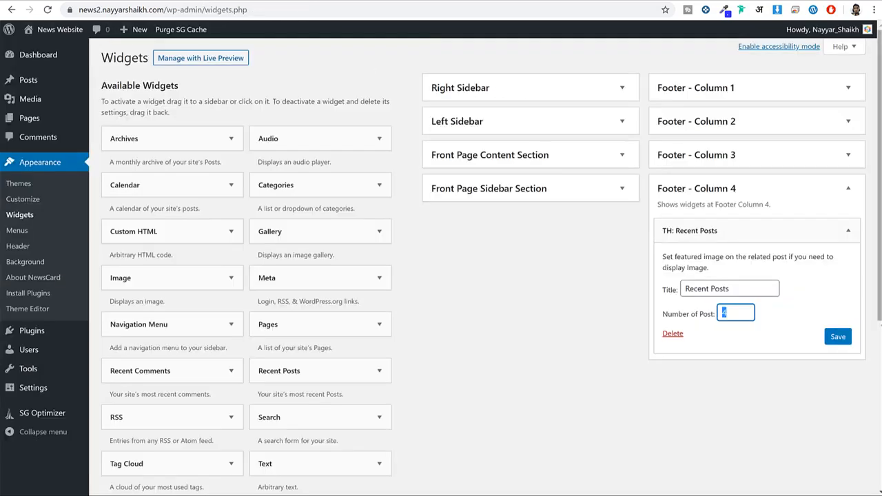
click(838, 336)
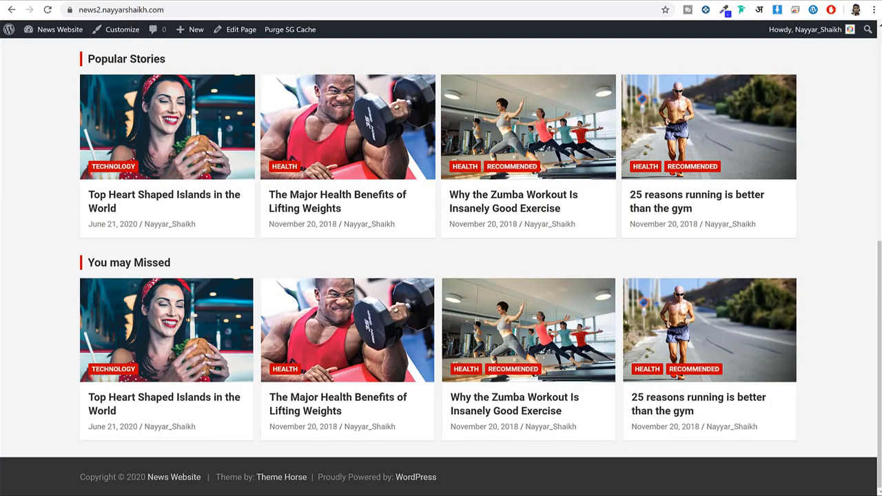
- Review the new footer widgets on the reloaded live site, then go back to the Widgets admin page
click(48, 9)
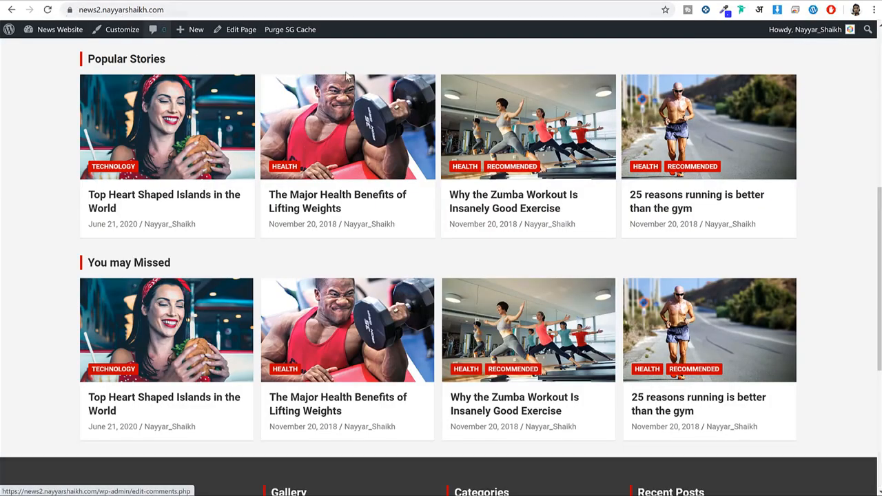
scroll(636, 218, down, 4)
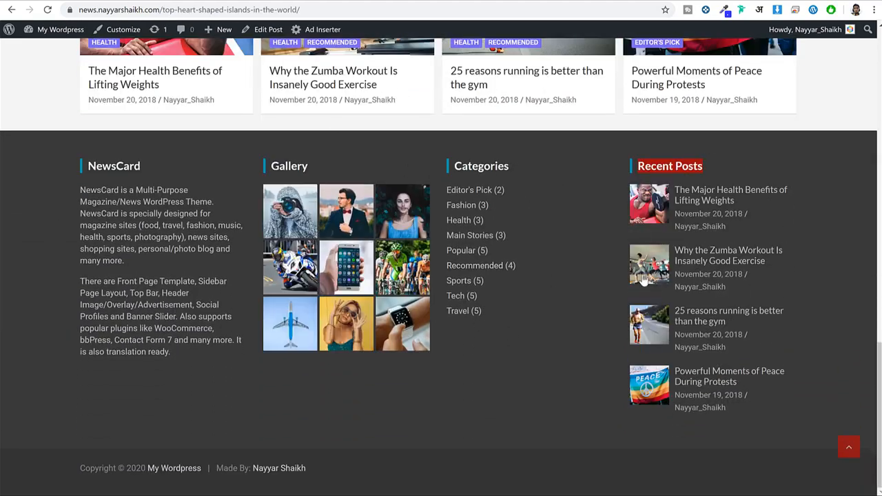
scroll(642, 279, up, 7)
scroll(640, 279, down, 5)
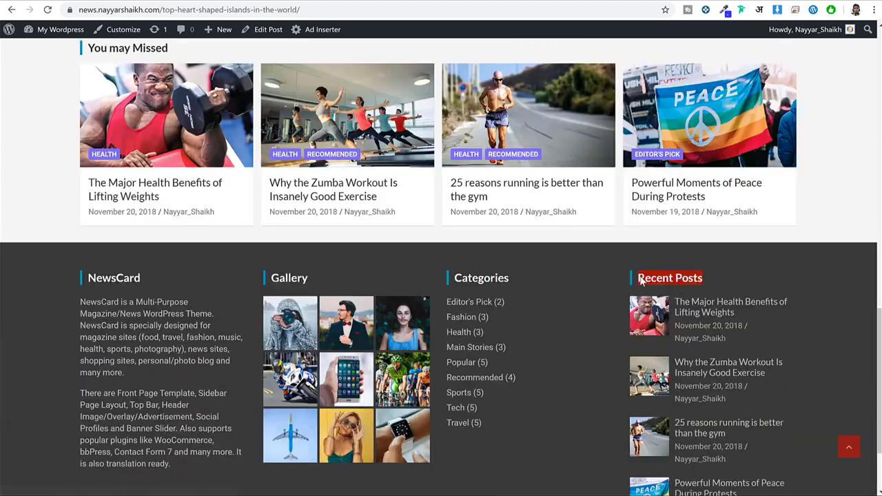
scroll(640, 279, down, 2)
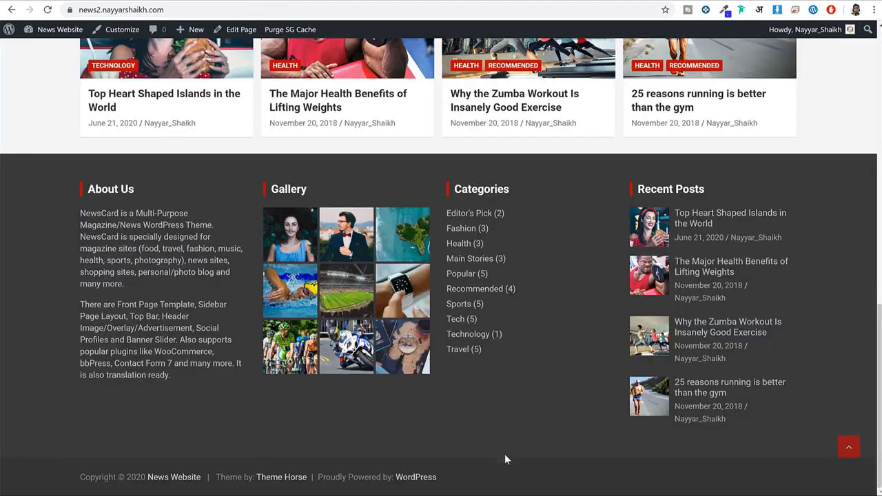
drag(347, 482, 227, 474)
click(353, 474)
scroll(439, 261, up, 12)
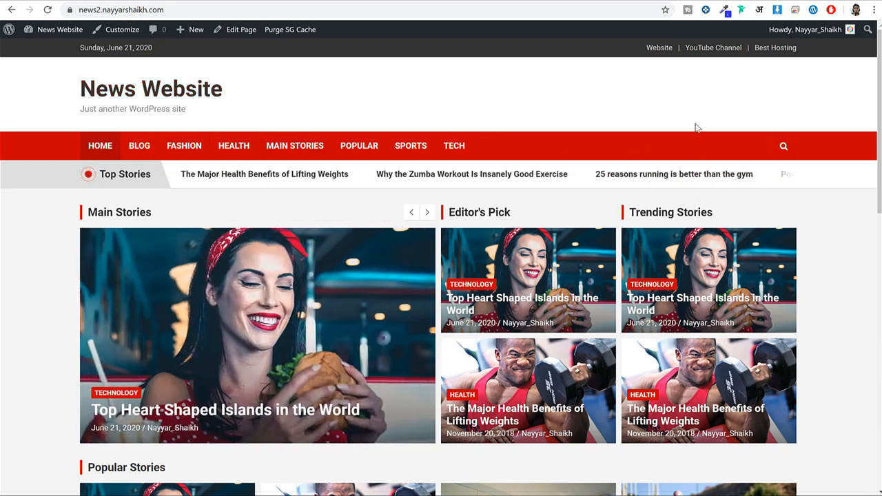
click(117, 33)
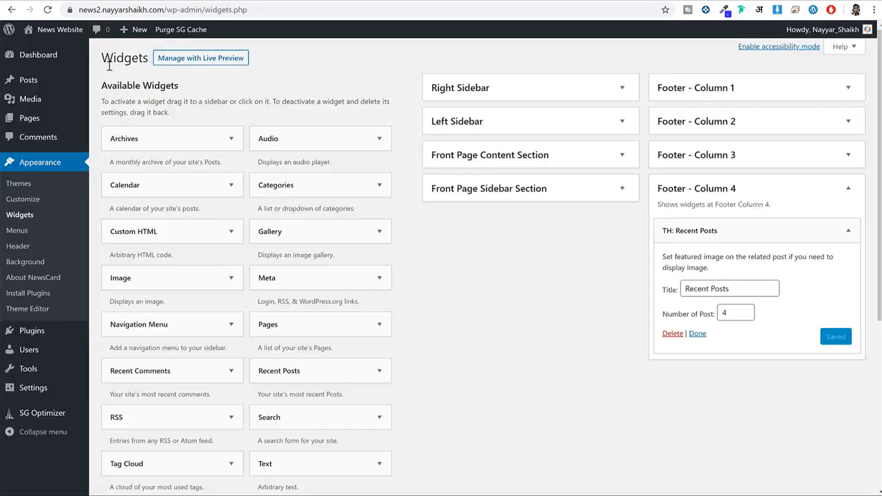
- Open Customizer's Site Identity panel and start choosing a site logo from the media library
click(23, 199)
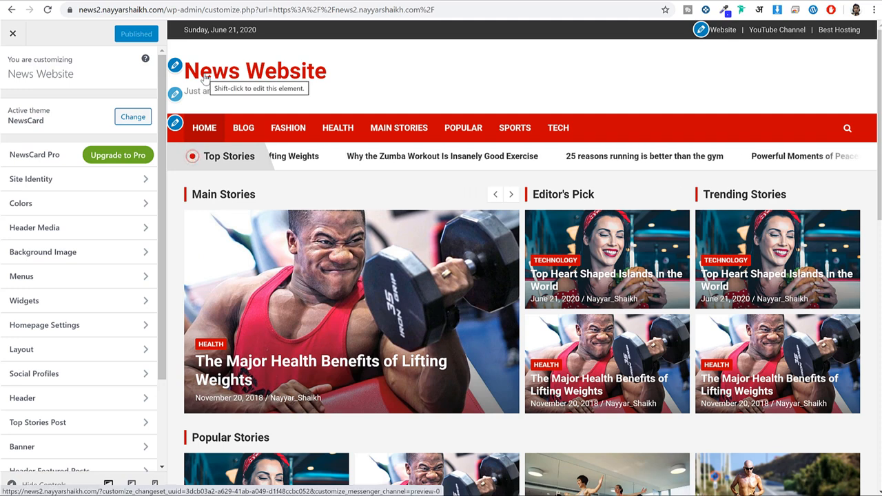
click(38, 182)
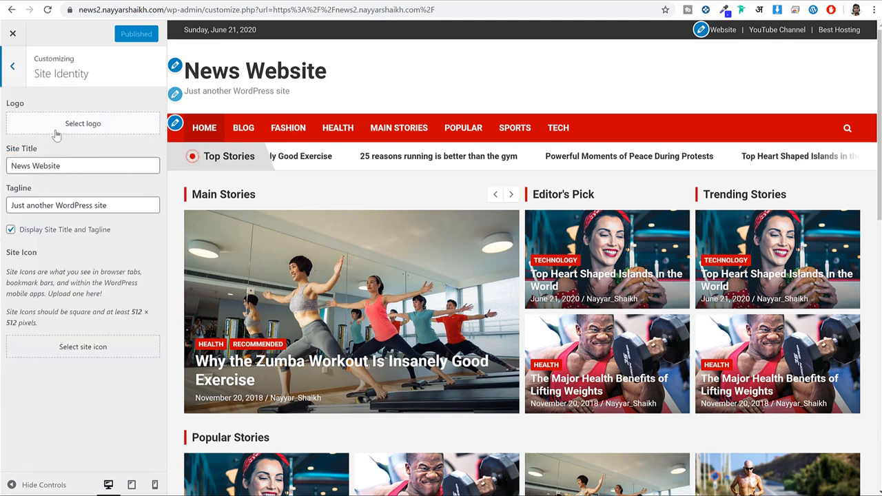
click(82, 122)
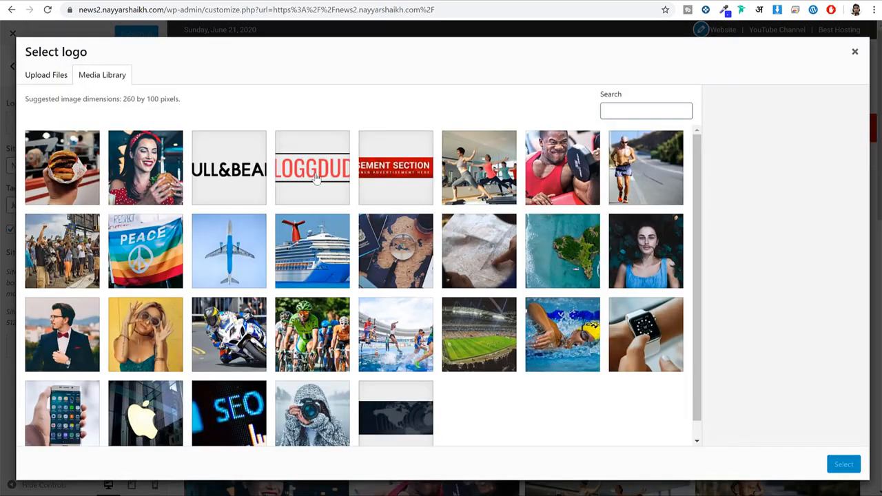
- Set the PULL&BEAR image as the site logo, cropped tightly around the logo
click(318, 176)
click(227, 176)
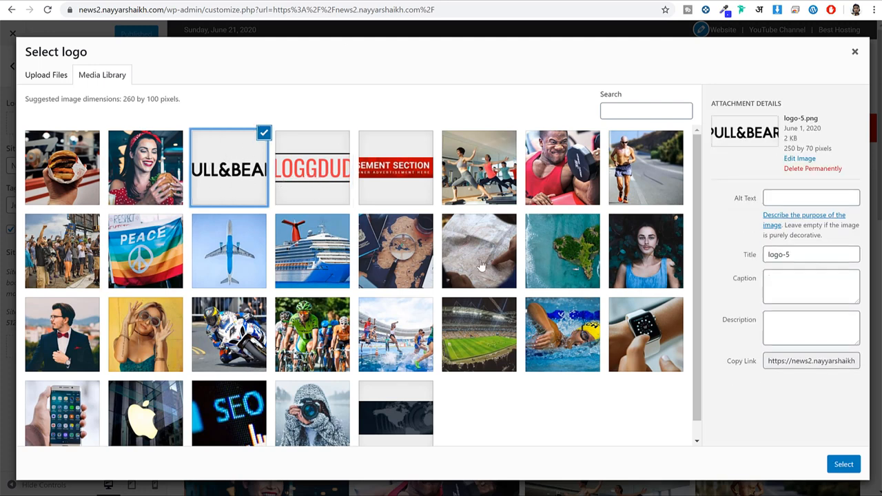
click(843, 464)
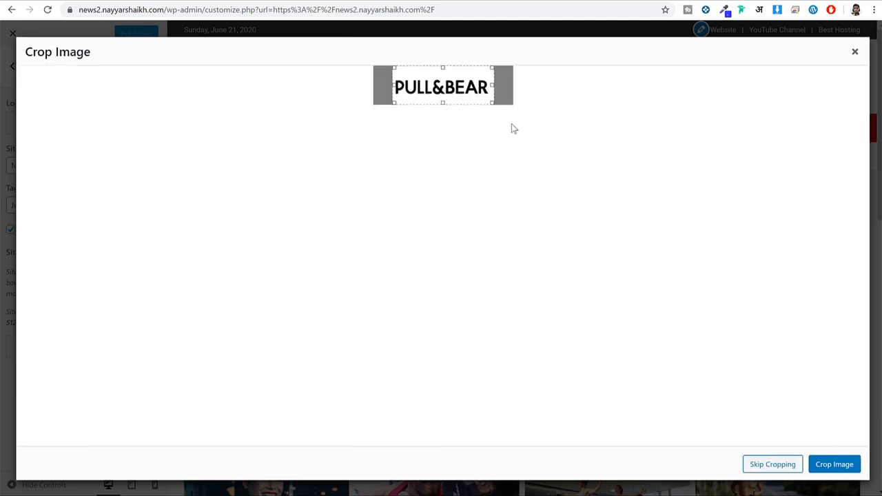
drag(442, 66, 442, 91)
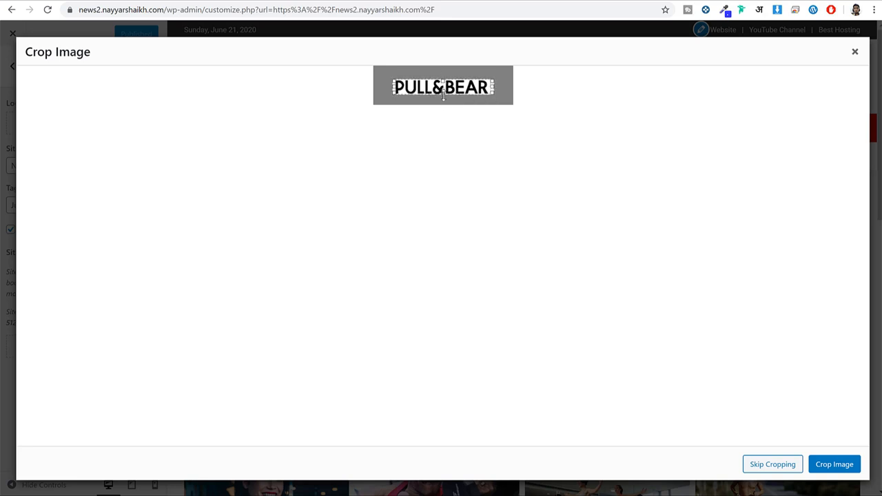
click(835, 464)
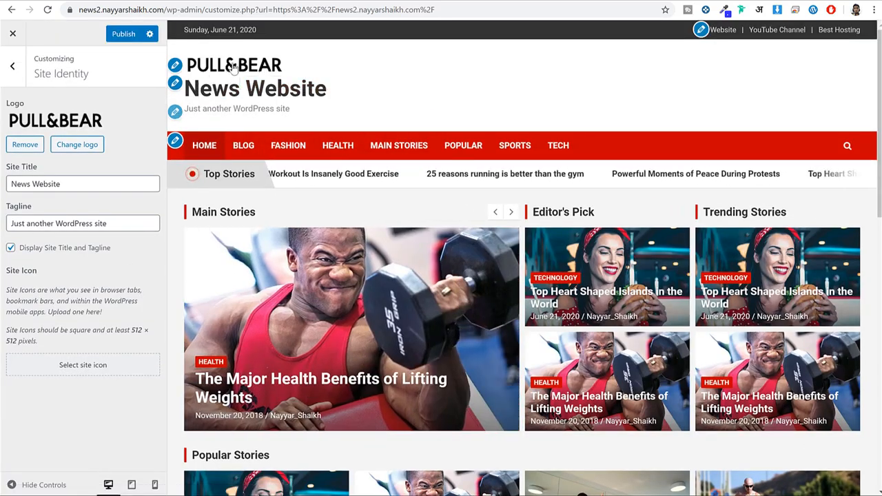
- Hide the site title and tagline, leave the site icon unset, and publish
drag(41, 252, 110, 249)
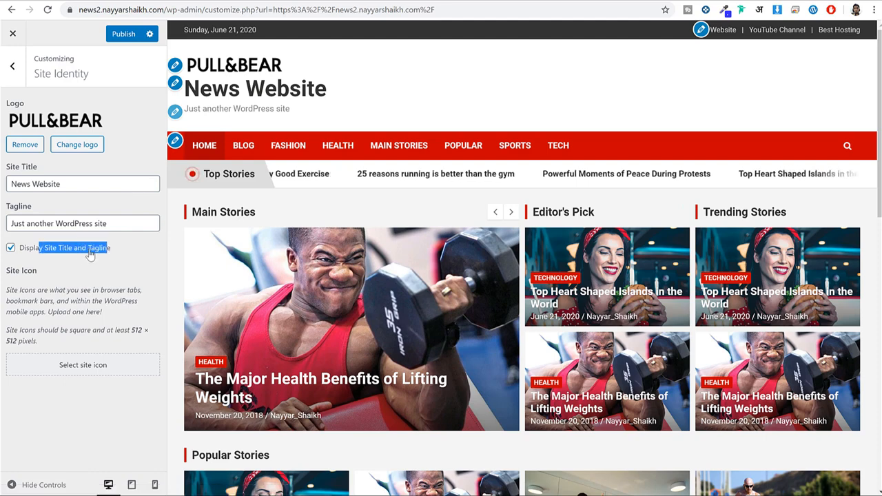
click(11, 248)
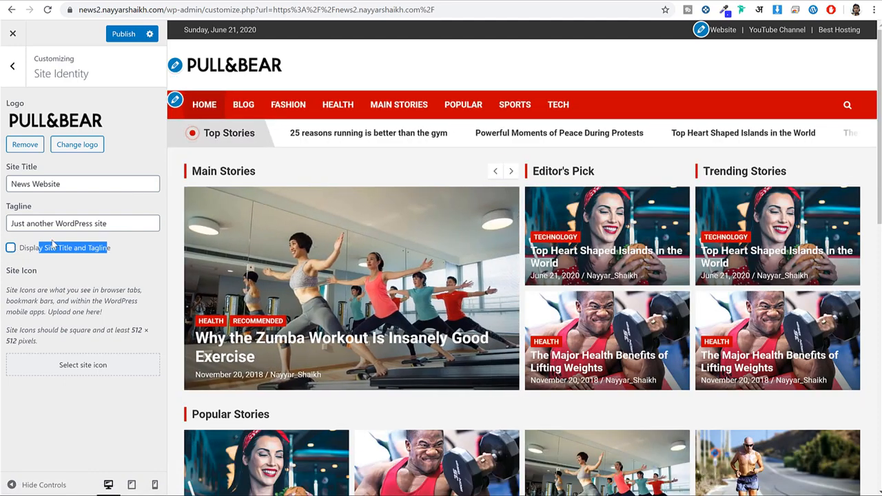
click(78, 368)
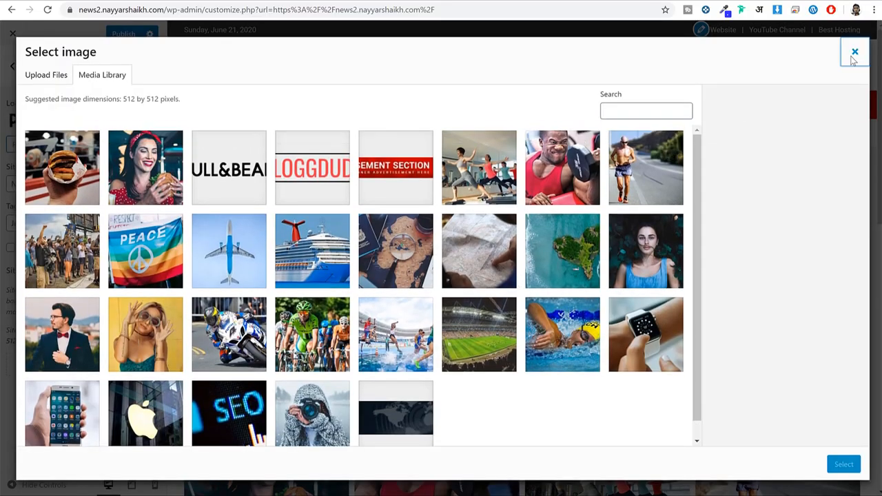
click(853, 61)
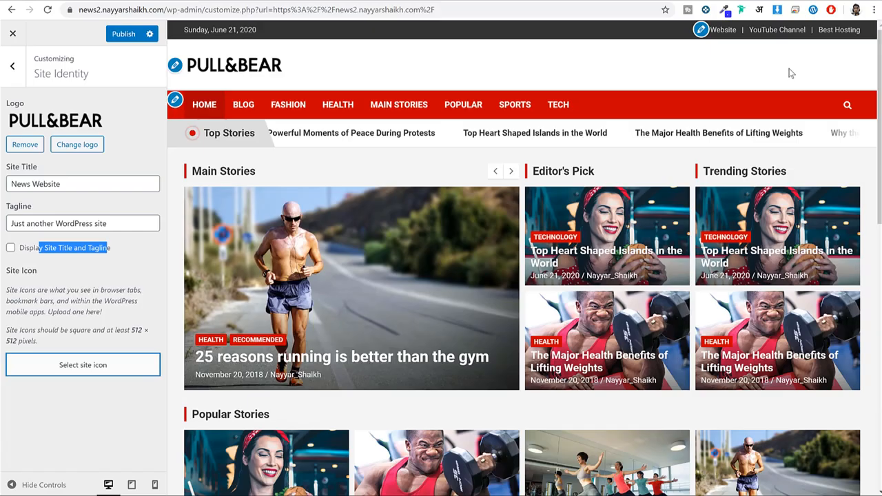
click(116, 34)
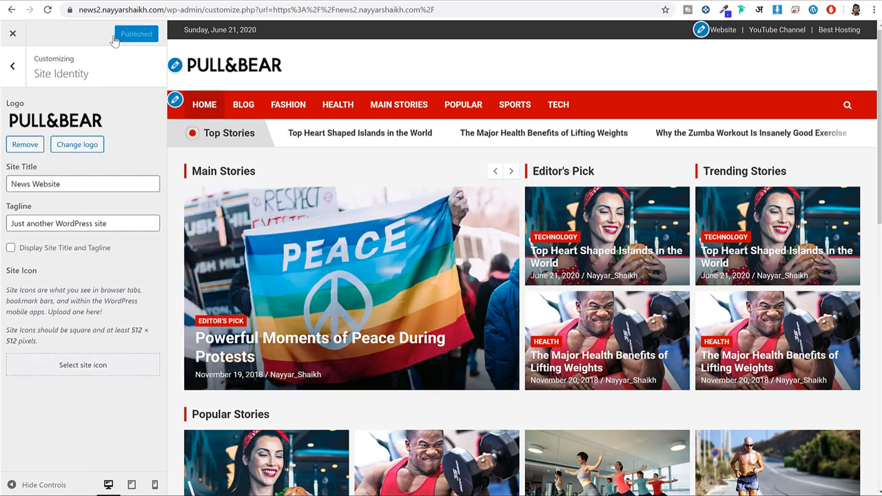
- View the Powerful Moments of Peace During Protests article in the preview, then return to the Customizer sections
scroll(405, 172, down, 2)
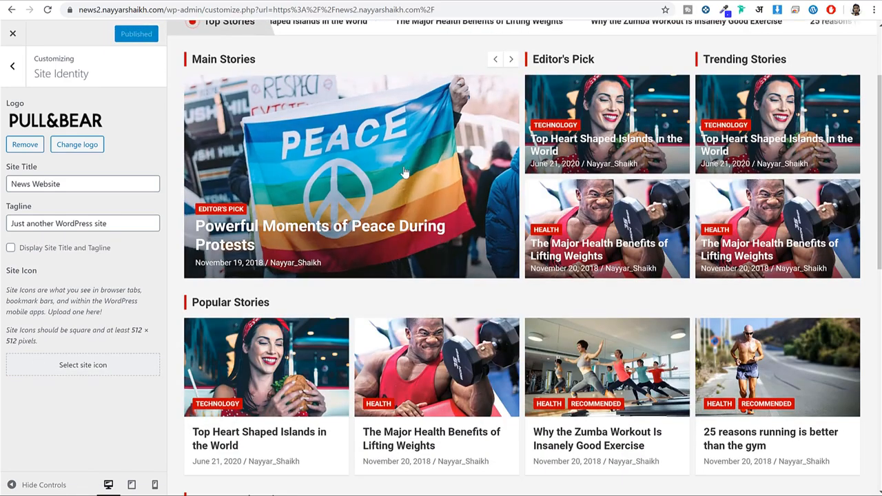
click(405, 172)
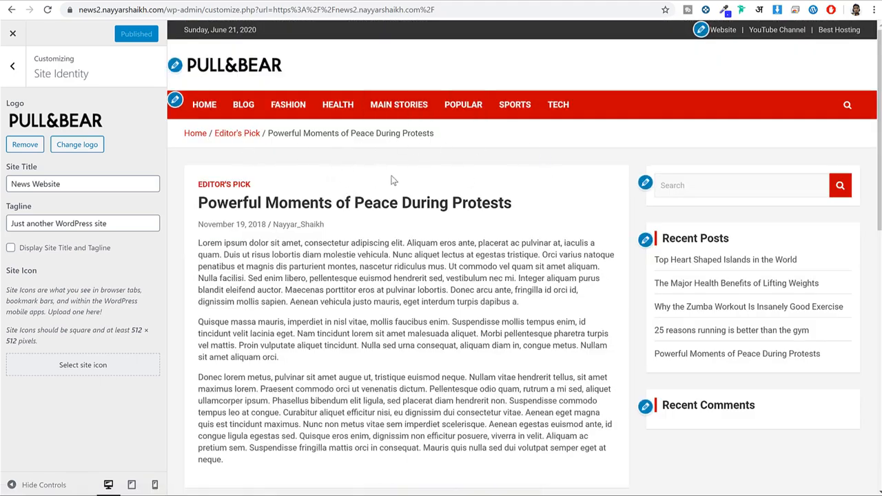
click(20, 72)
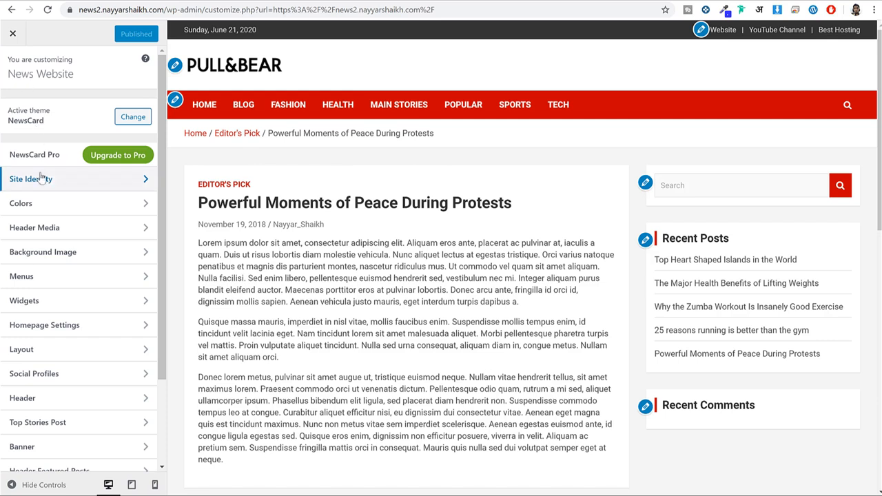
scroll(69, 269, down, 3)
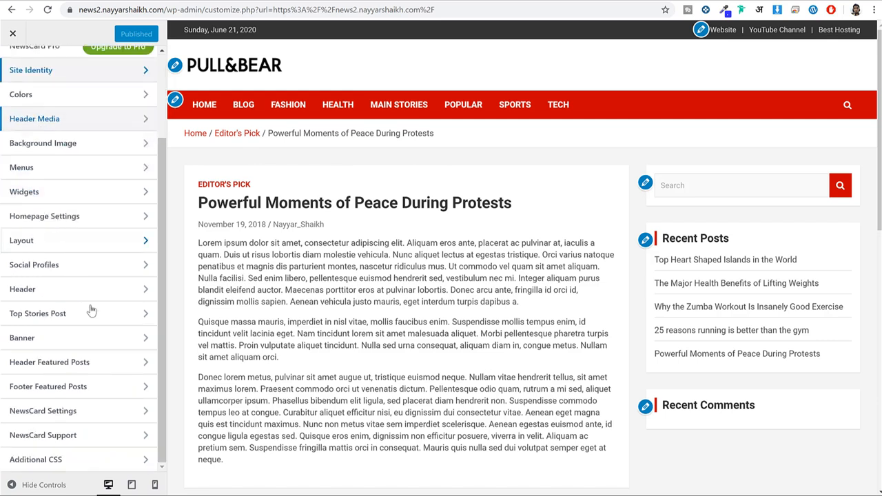
- Tick Show Featured Image in Posts Single under NewsCard Settings and publish it
click(43, 410)
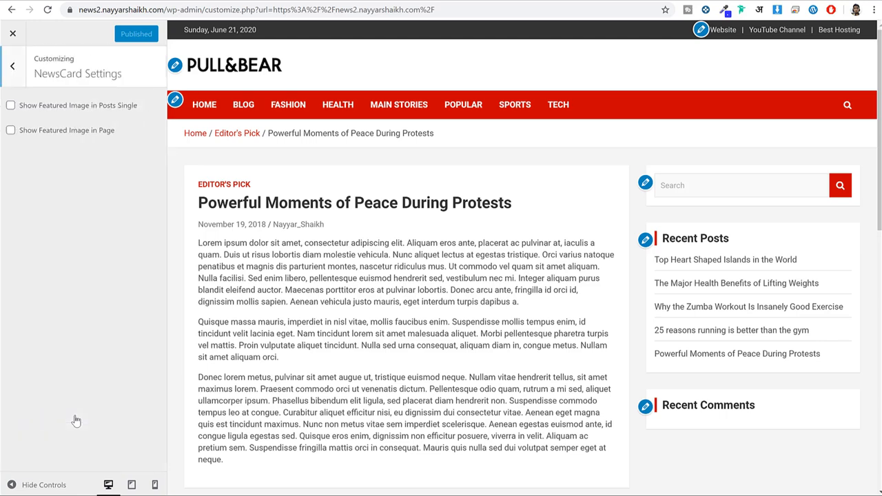
click(28, 106)
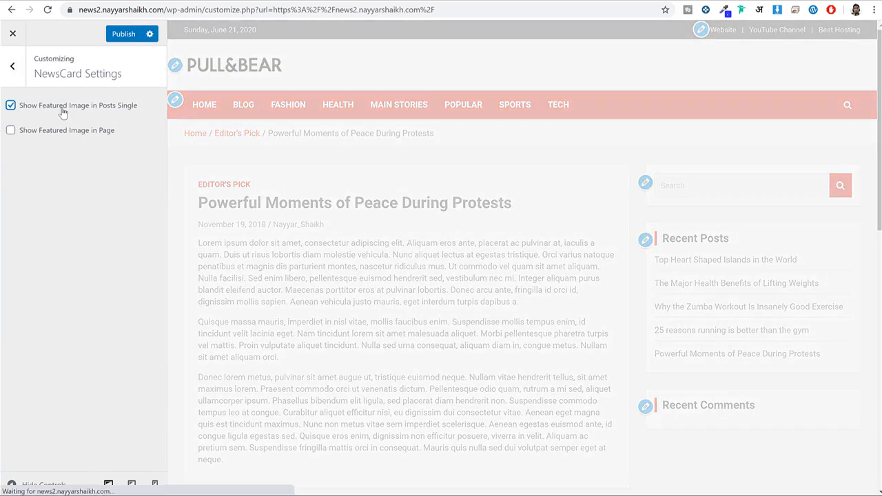
scroll(480, 199, down, 2)
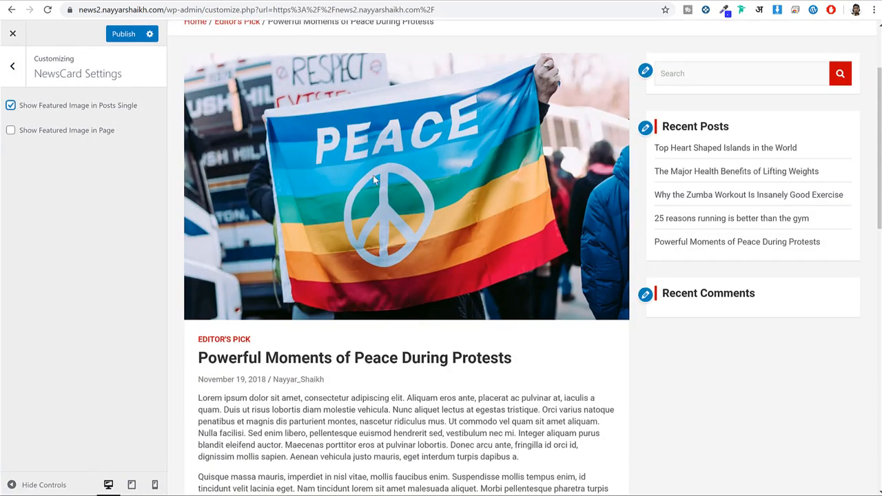
scroll(473, 124, up, 2)
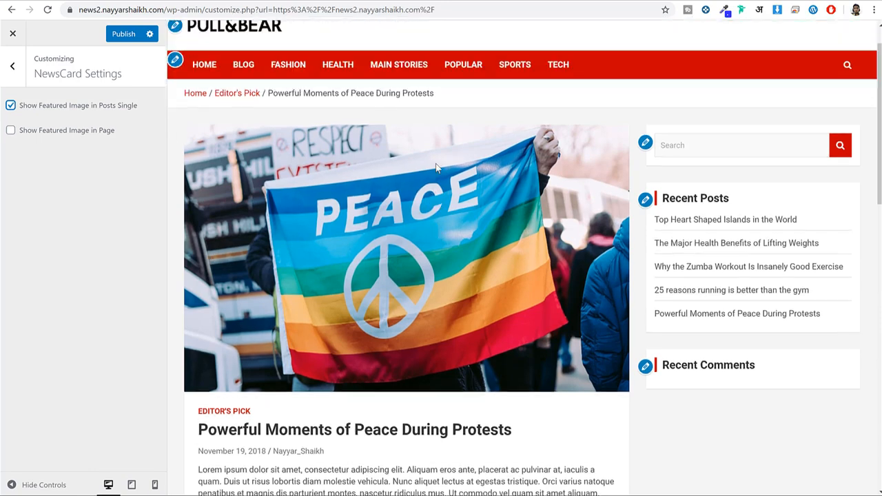
click(121, 34)
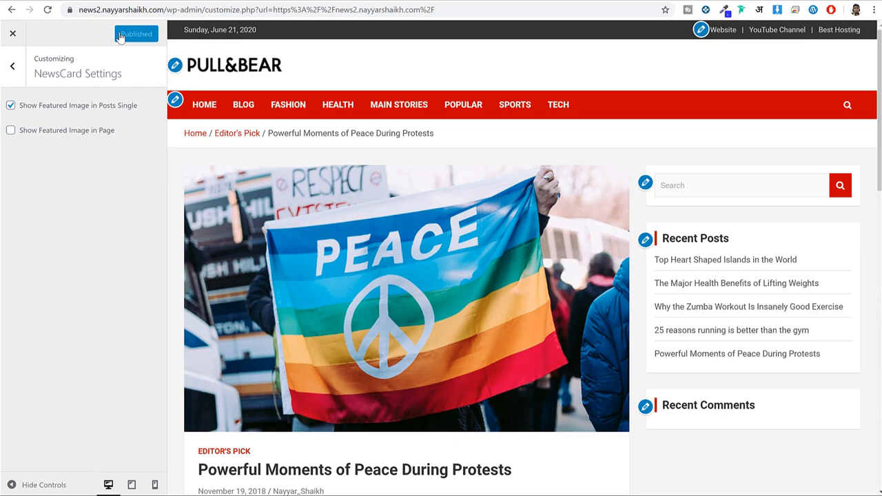
click(202, 105)
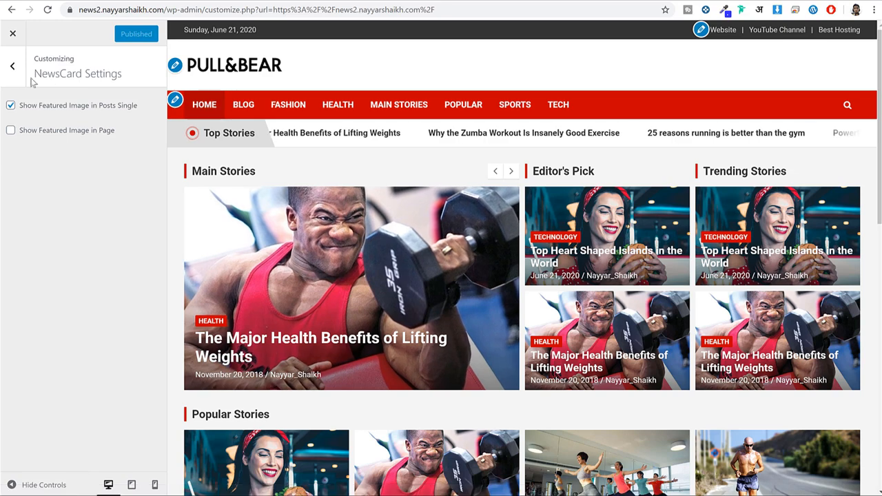
click(12, 66)
scroll(79, 219, up, 1)
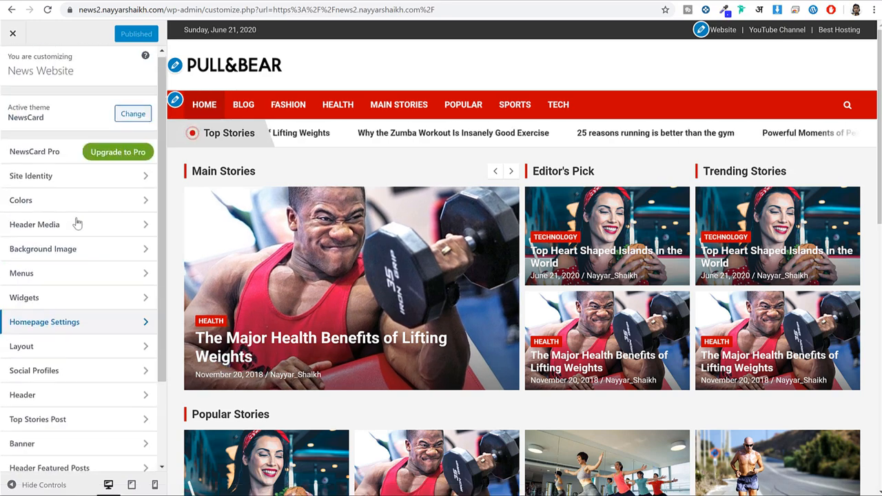
click(61, 303)
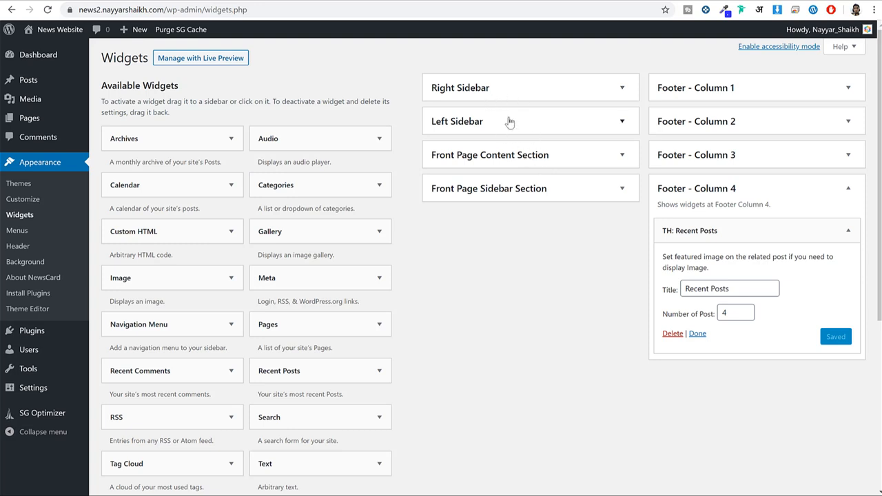
click(515, 156)
click(518, 158)
click(524, 199)
click(538, 197)
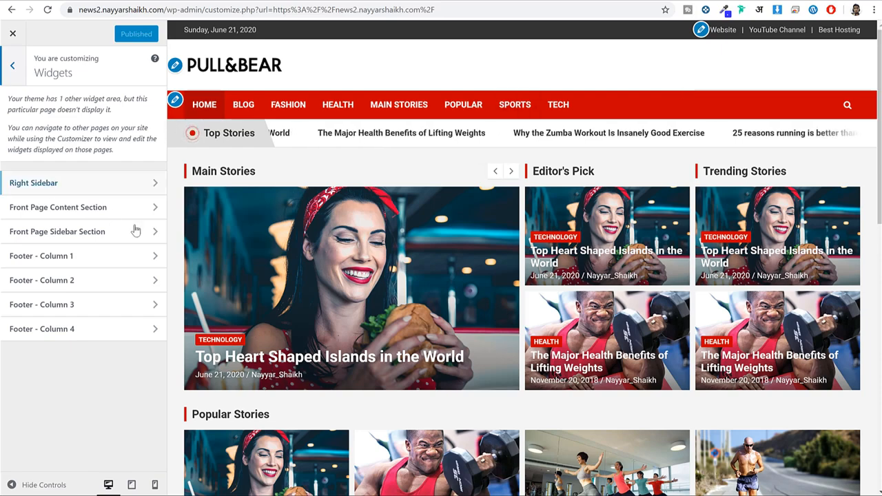
scroll(490, 196, down, 6)
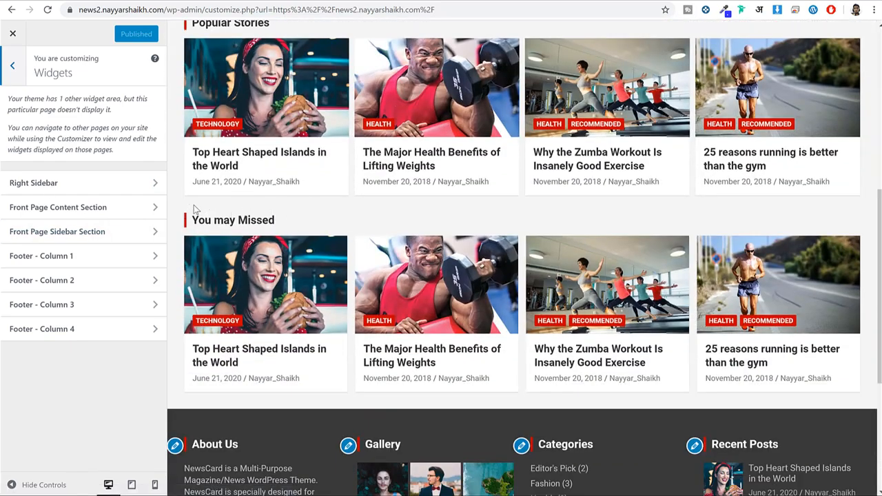
scroll(309, 218, up, 6)
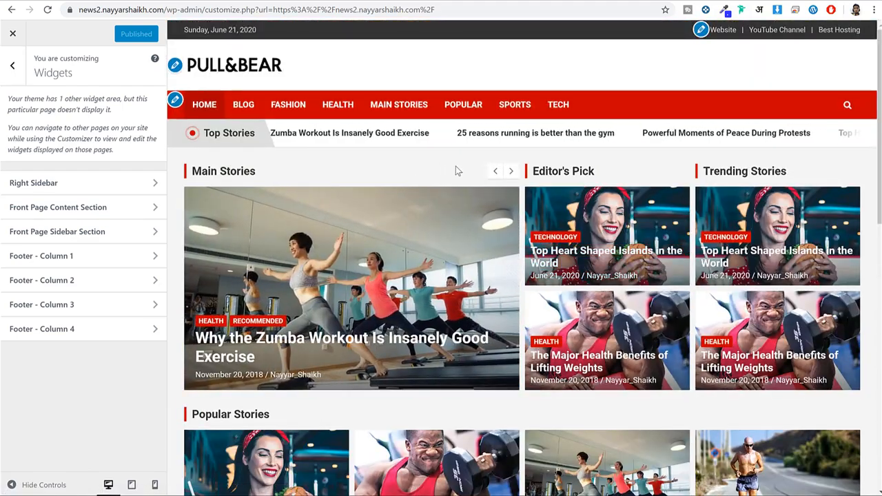
scroll(455, 168, down, 3)
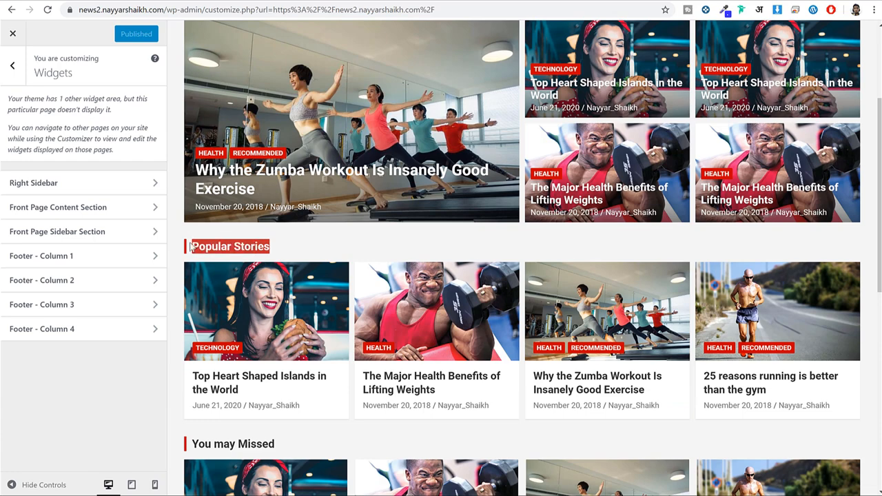
scroll(266, 249, down, 3)
drag(274, 275, 195, 276)
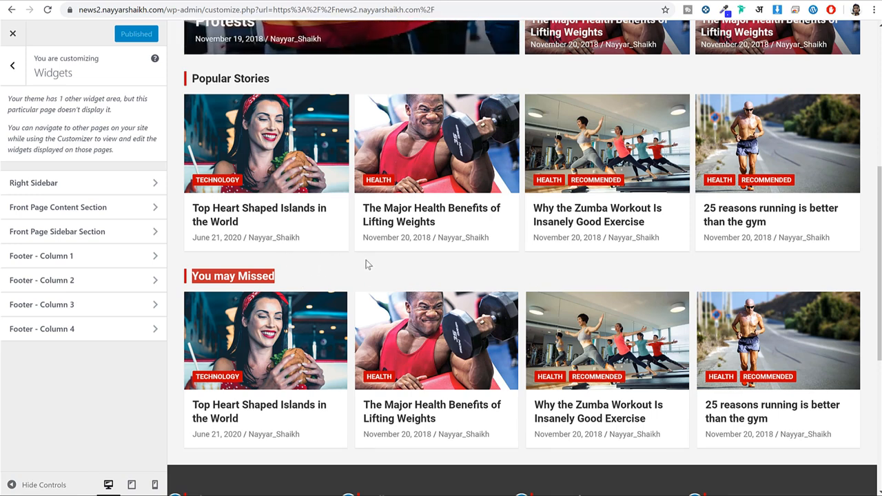
scroll(369, 281, up, 6)
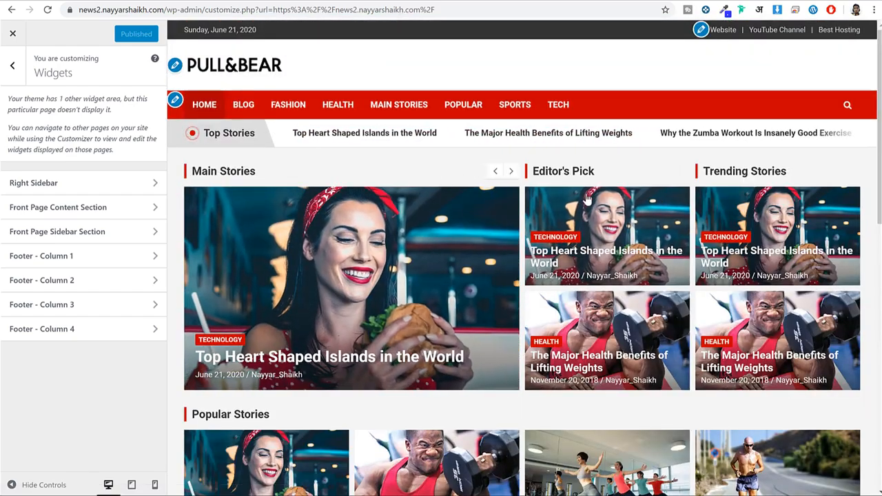
scroll(586, 199, down, 6)
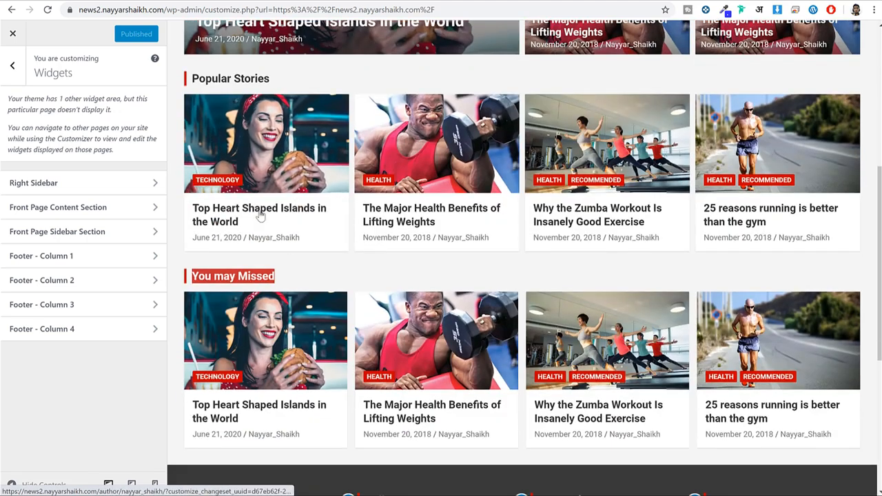
key(Escape)
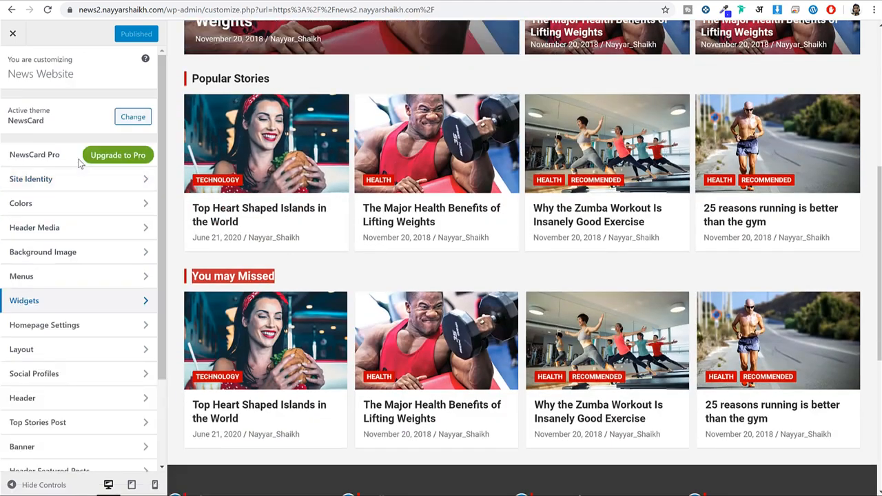
scroll(100, 284, down, 2)
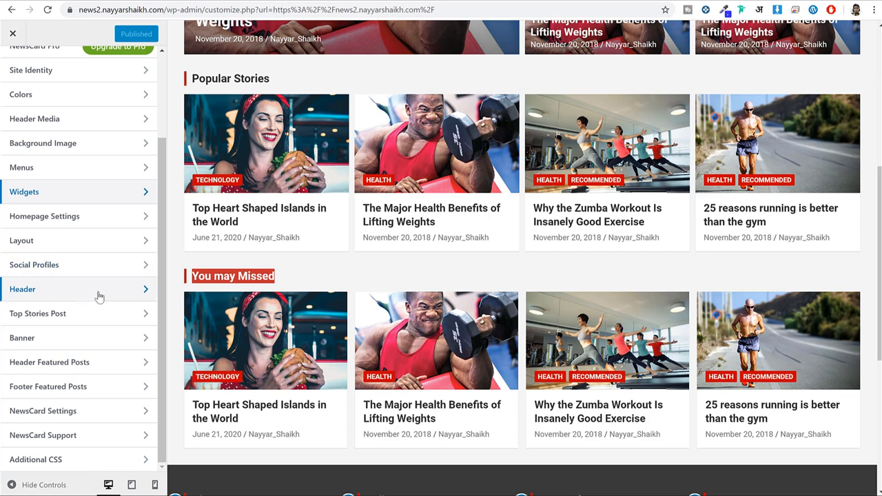
- With the Blog page previewed, toggle banner Display Option to Homepage only and back to both
click(77, 346)
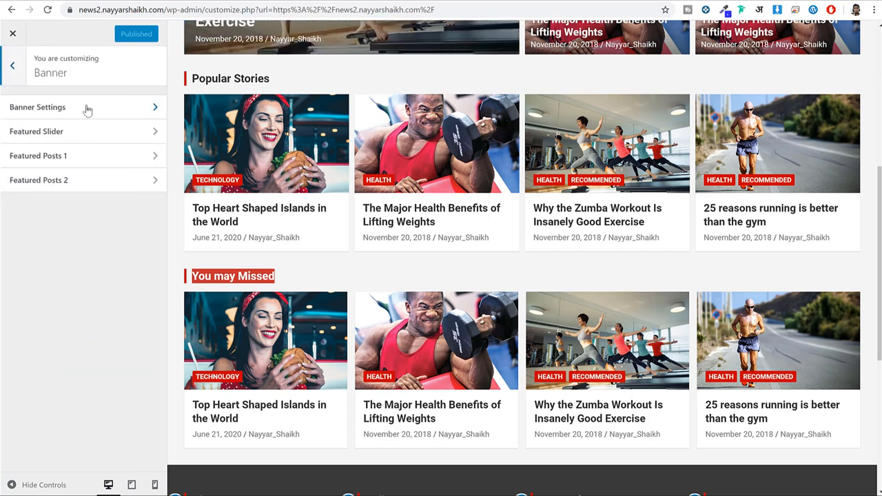
click(77, 110)
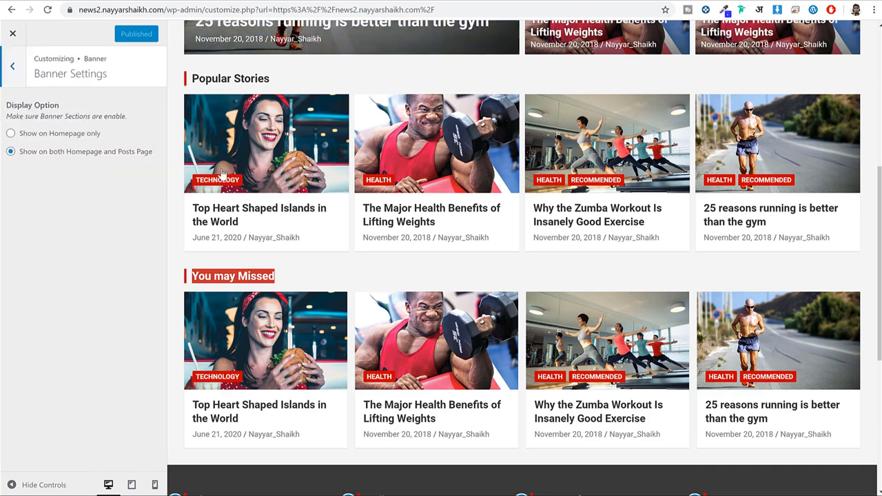
scroll(380, 241, up, 5)
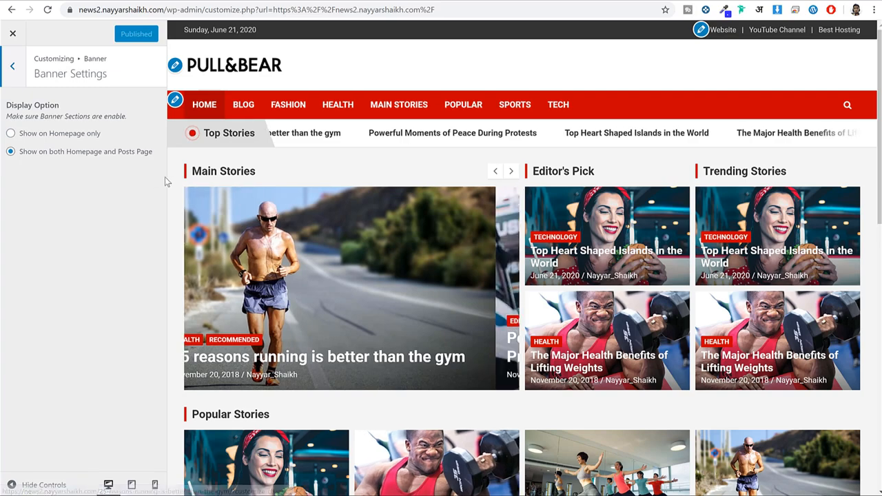
click(243, 105)
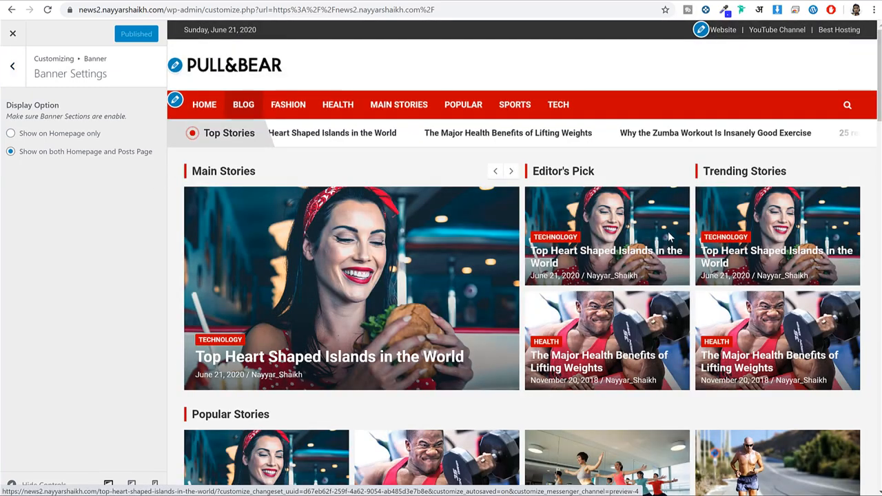
click(61, 135)
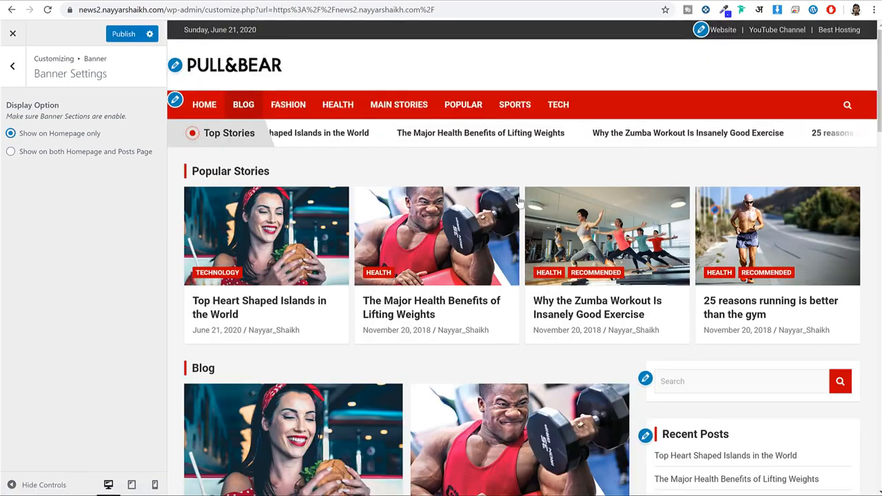
scroll(341, 207, down, 2)
scroll(340, 206, up, 2)
click(46, 158)
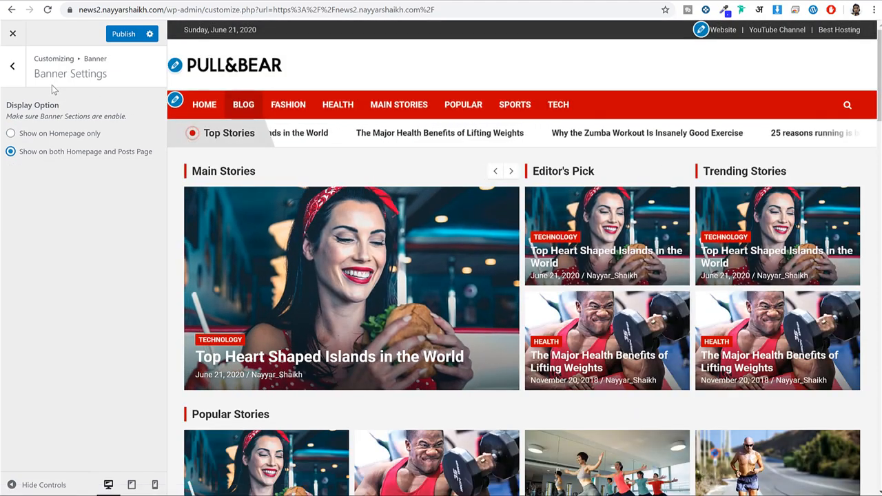
click(9, 69)
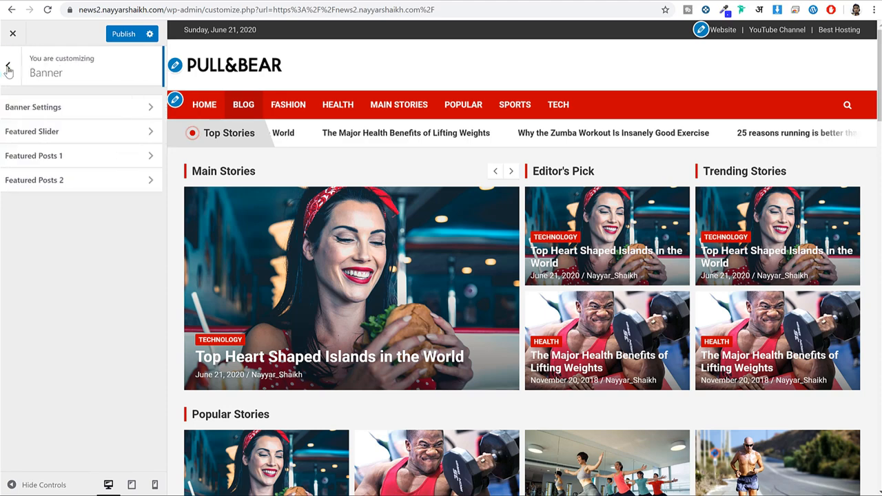
- Open the Featured Slider settings and step through the Main Stories slides in the preview
click(58, 133)
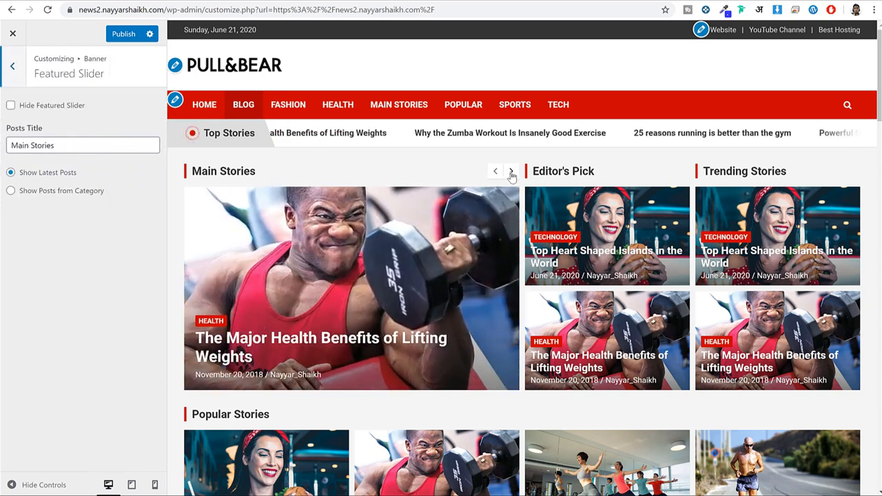
click(511, 172)
click(511, 172)
click(511, 172)
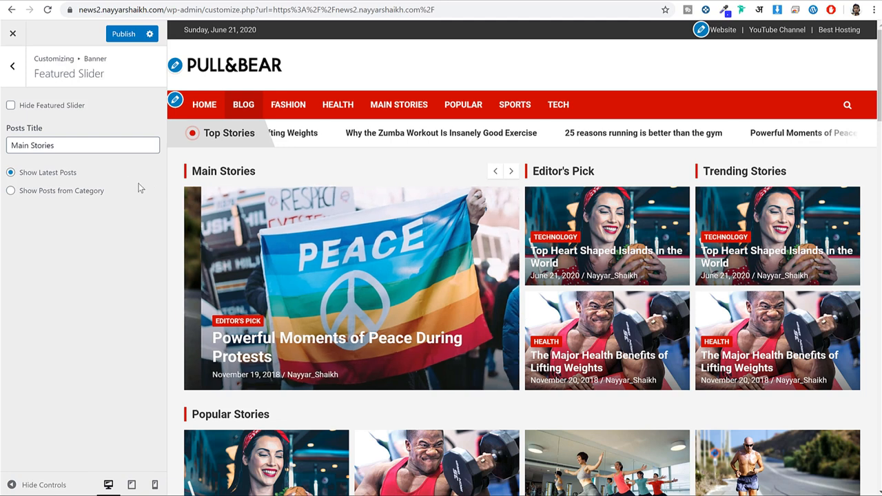
drag(82, 177, 31, 182)
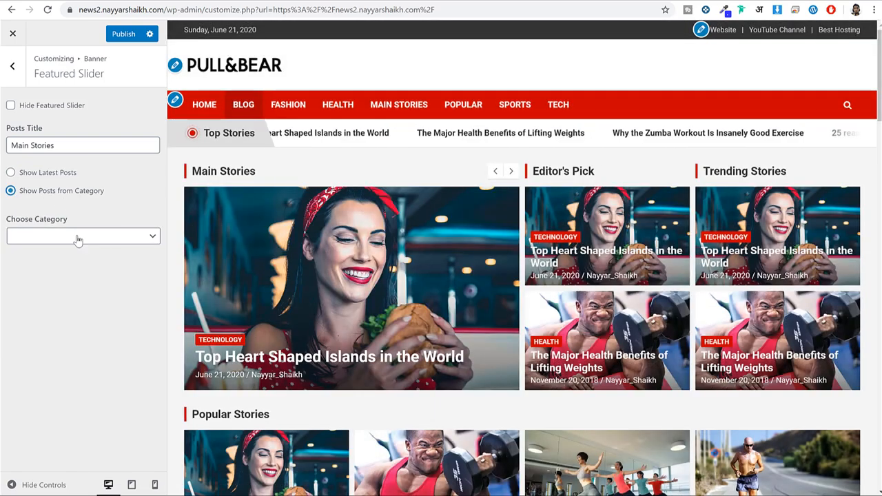
- Choose Main Stories as the slider's post category and return to the banner sections
click(78, 238)
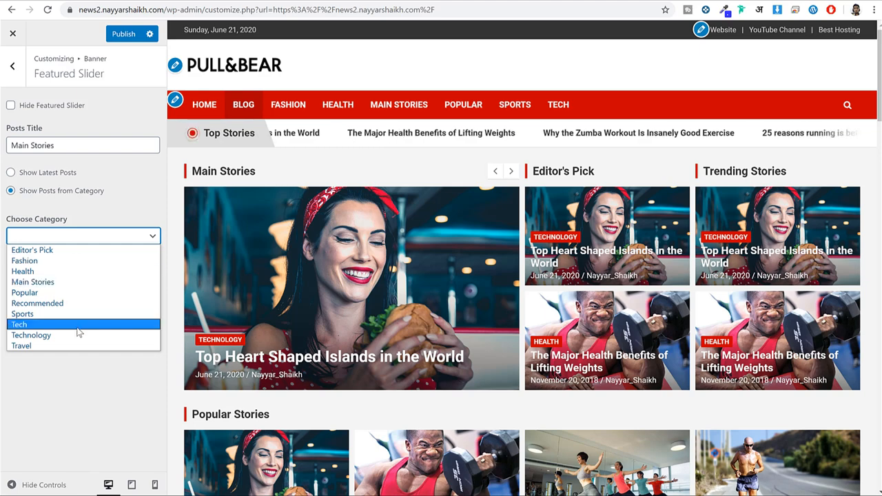
click(71, 281)
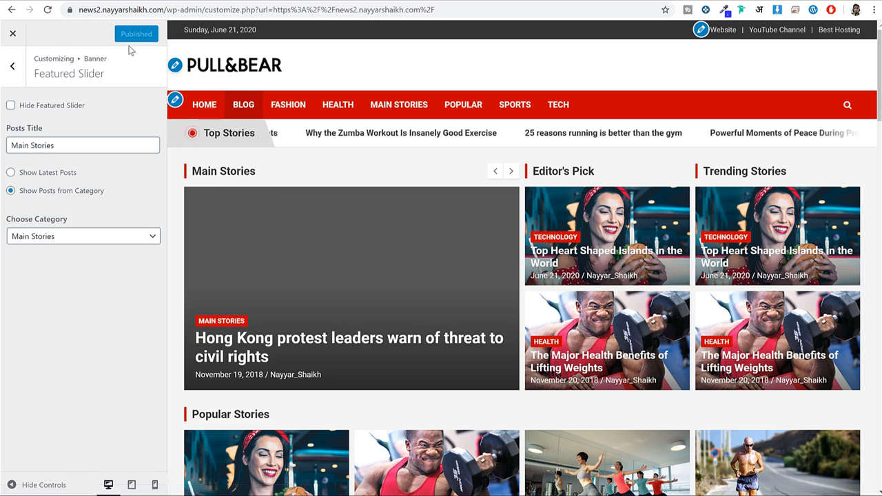
click(13, 68)
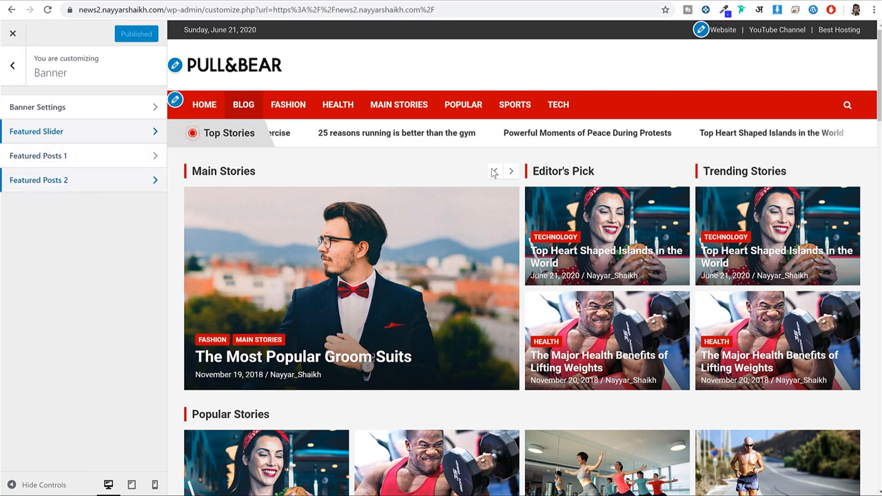
drag(599, 173, 536, 168)
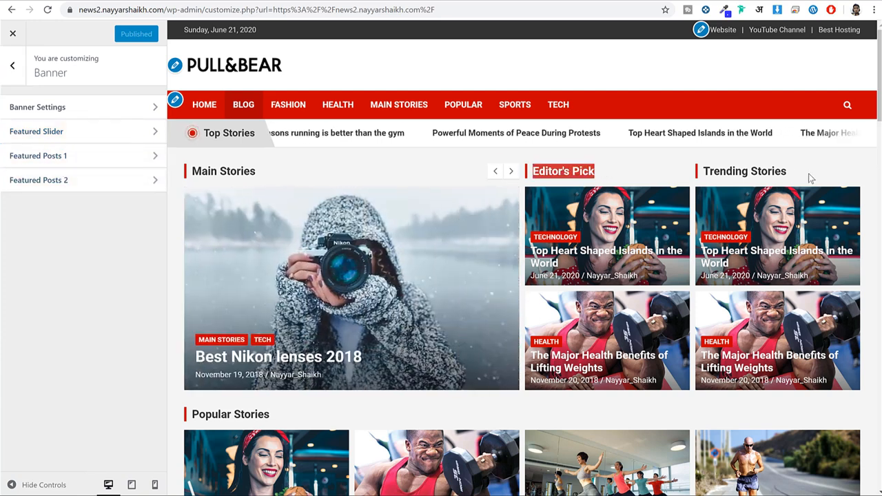
- Set Featured Posts 1 to show posts from the Editor's Pick category
click(94, 158)
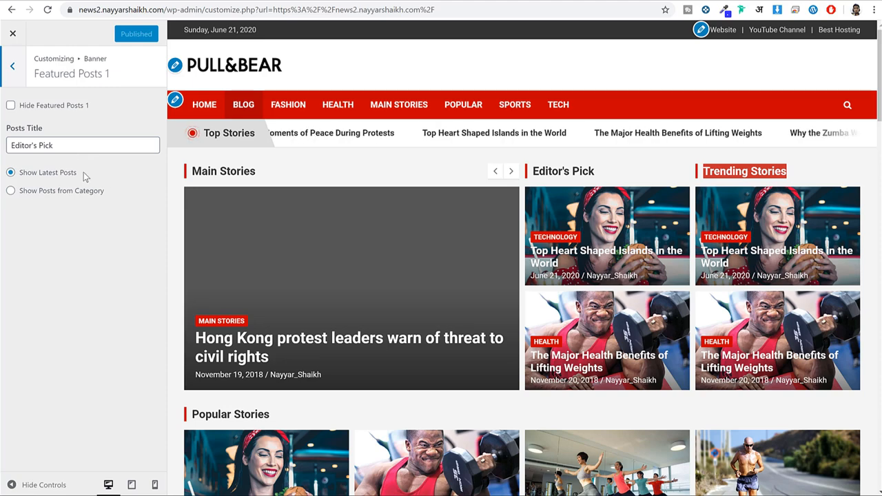
click(36, 192)
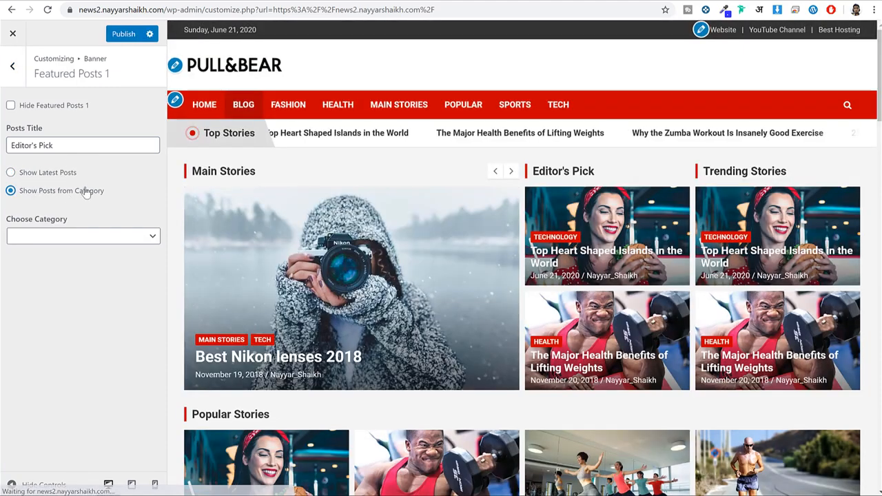
click(96, 236)
click(76, 251)
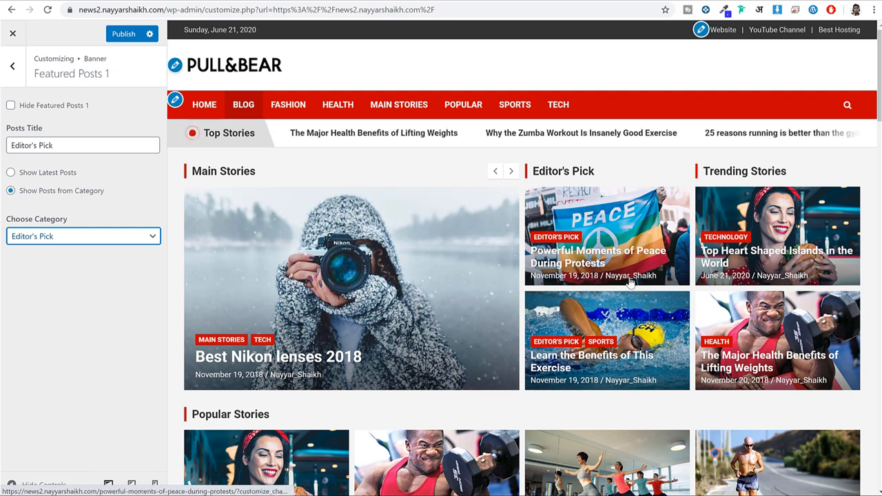
click(17, 75)
- Reopen the Featured Posts 1 settings to review the Editor's Pick configuration
click(79, 161)
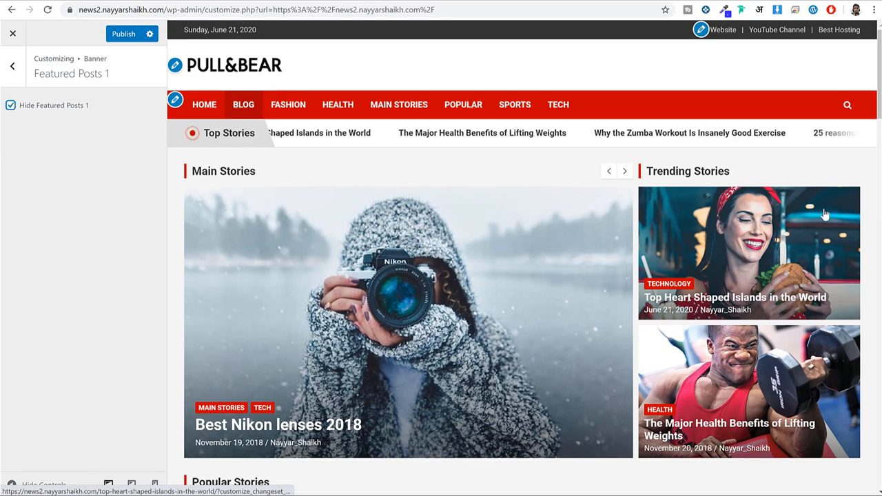
scroll(723, 207, down, 2)
scroll(828, 217, up, 1)
scroll(829, 217, up, 1)
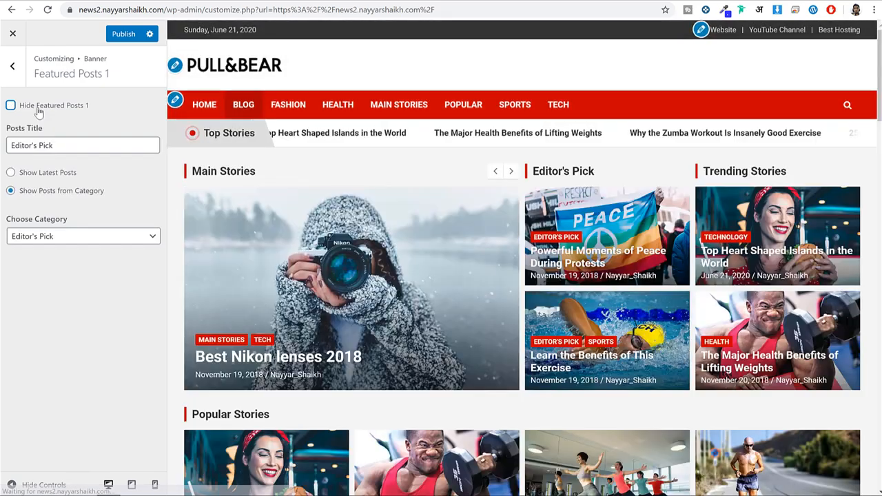
- Set Featured Posts 2 (Trending Stories) to show Tech category posts, and publish
click(22, 77)
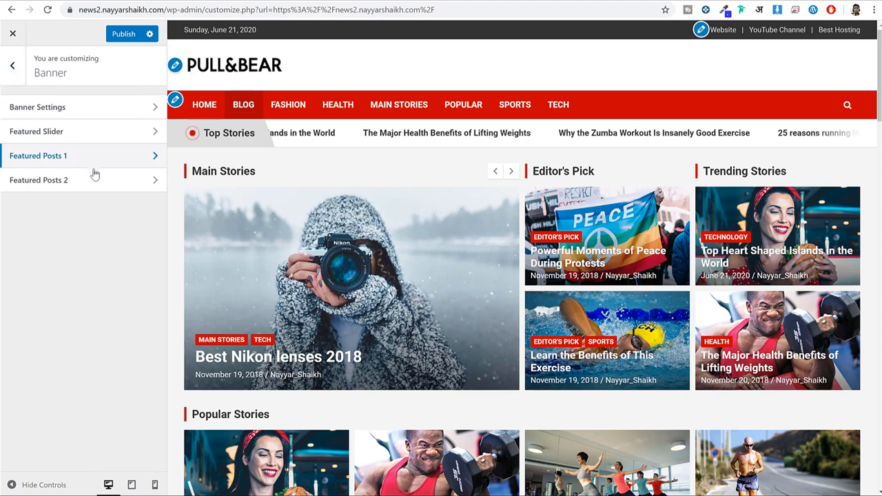
click(89, 181)
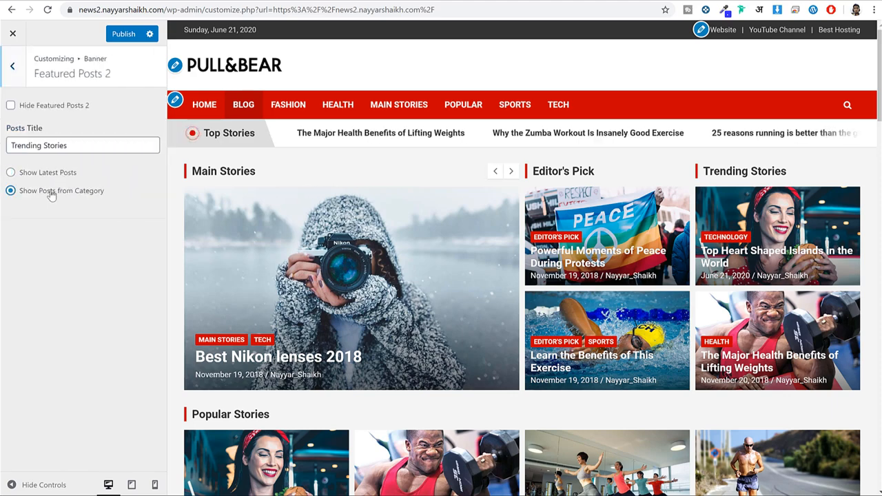
click(51, 191)
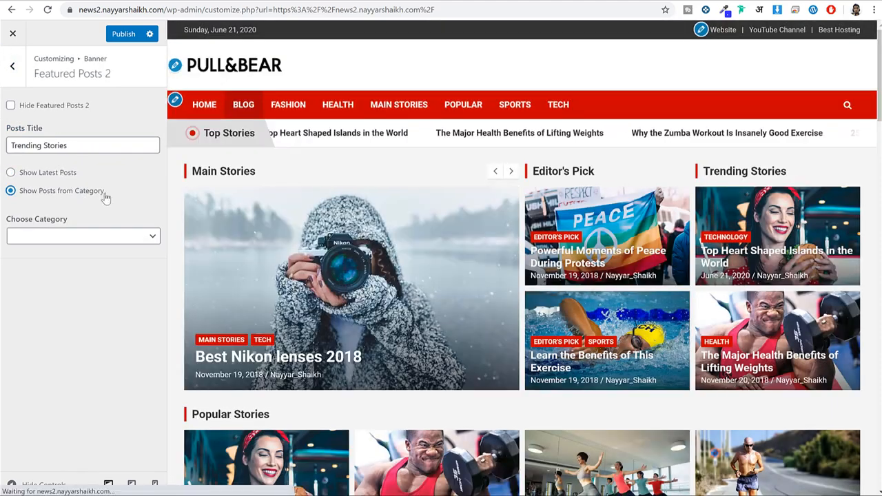
click(78, 236)
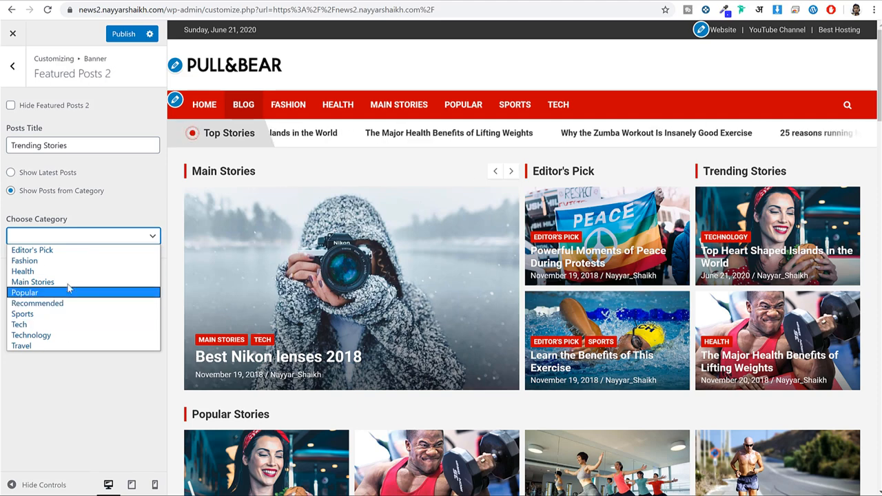
click(64, 324)
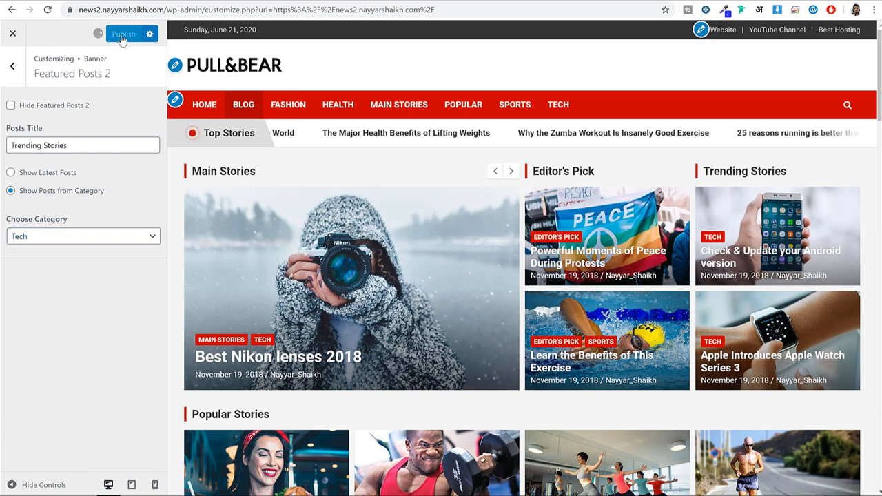
click(12, 67)
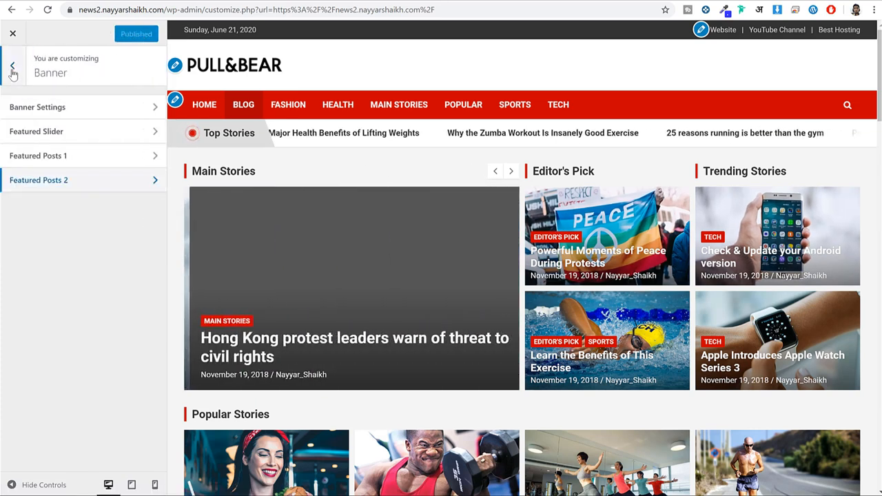
click(12, 68)
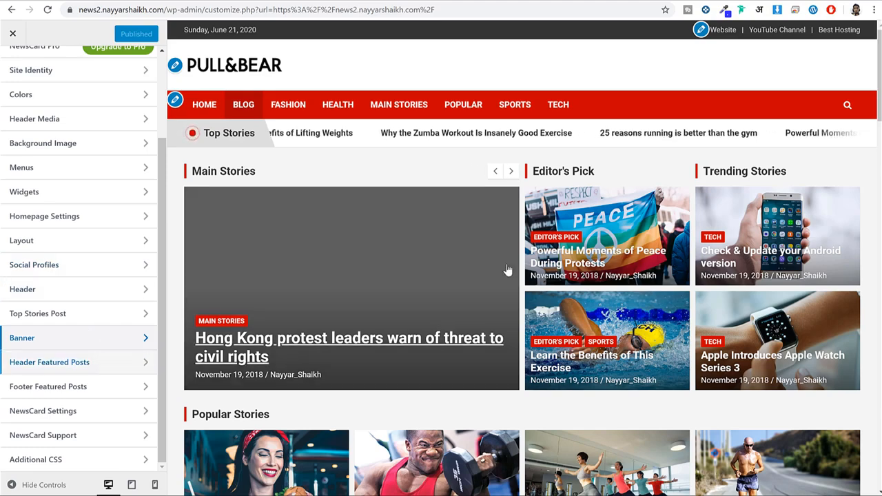
scroll(505, 270, down, 3)
drag(282, 245, 197, 246)
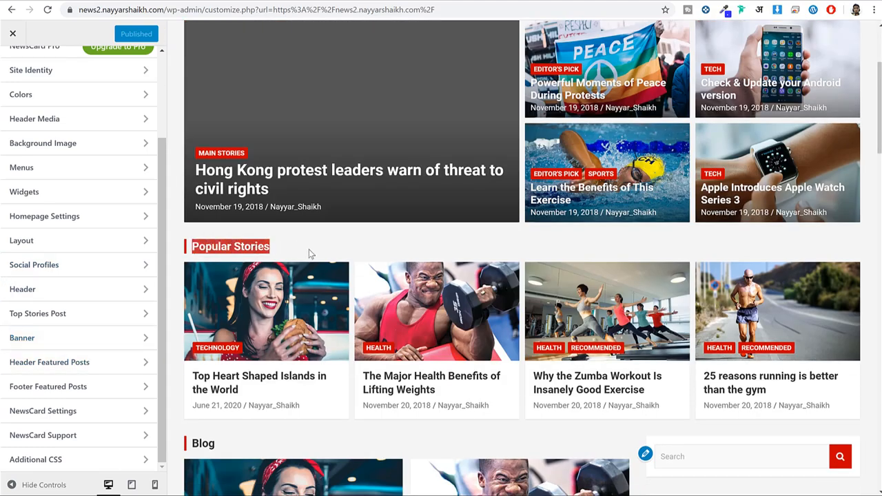
scroll(293, 269, down, 7)
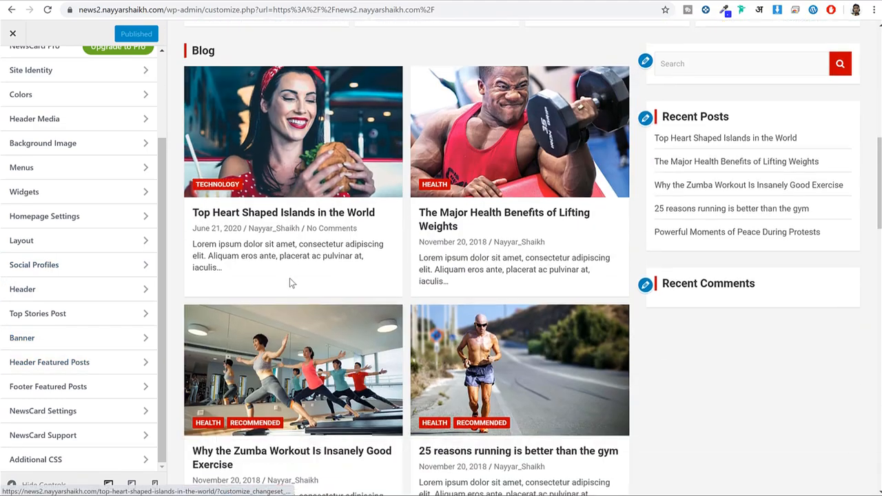
scroll(289, 278, down, 15)
scroll(289, 279, up, 20)
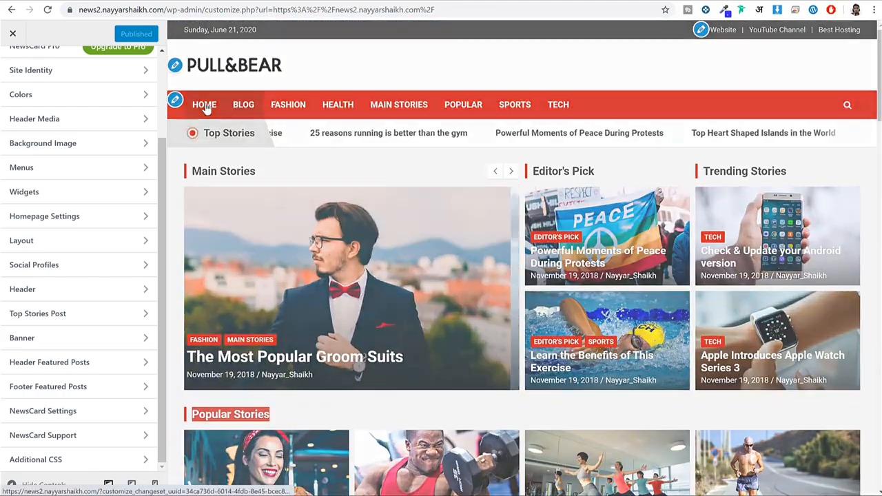
click(205, 107)
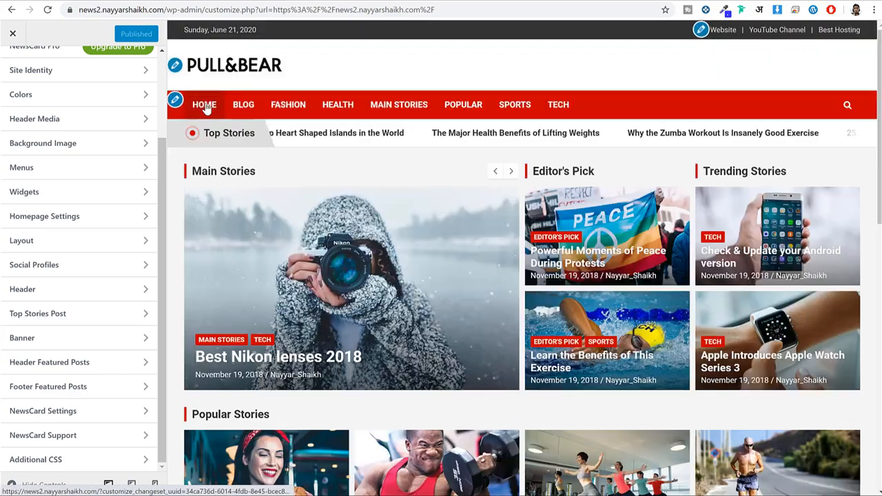
scroll(282, 177, down, 3)
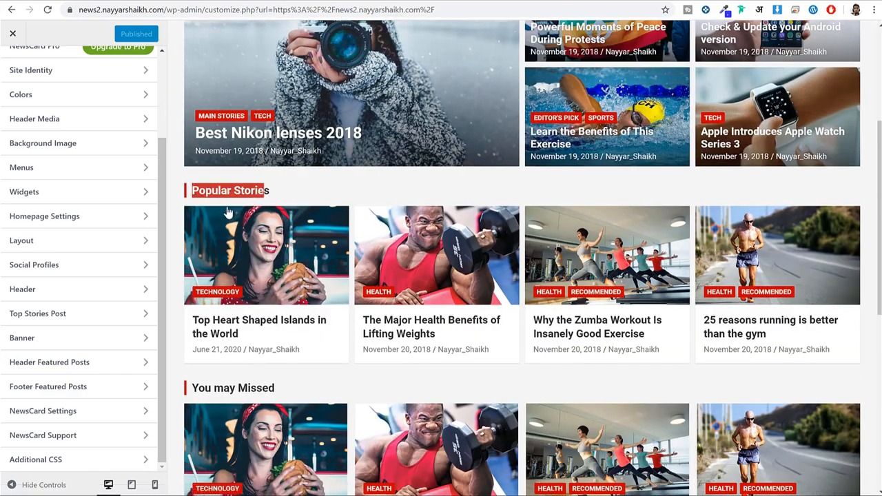
scroll(241, 213, down, 3)
scroll(203, 215, up, 3)
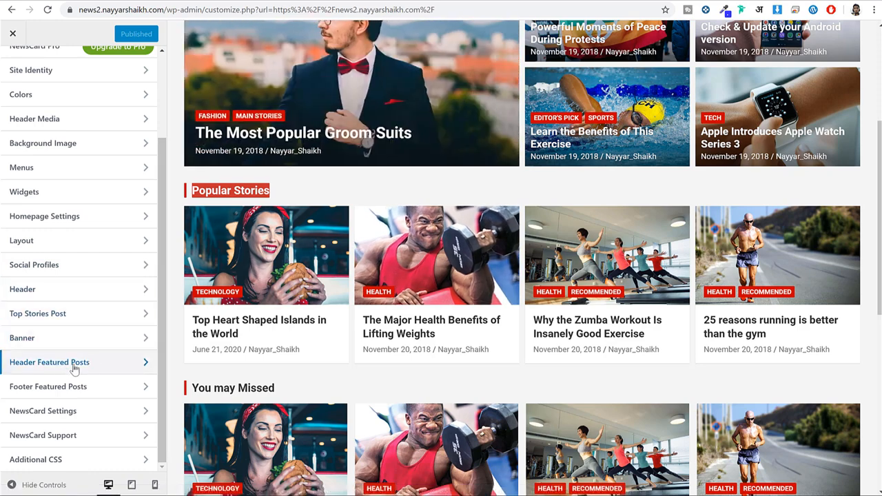
- Set the Header Featured Posts category to Popular, after briefly trying Fashion
click(49, 362)
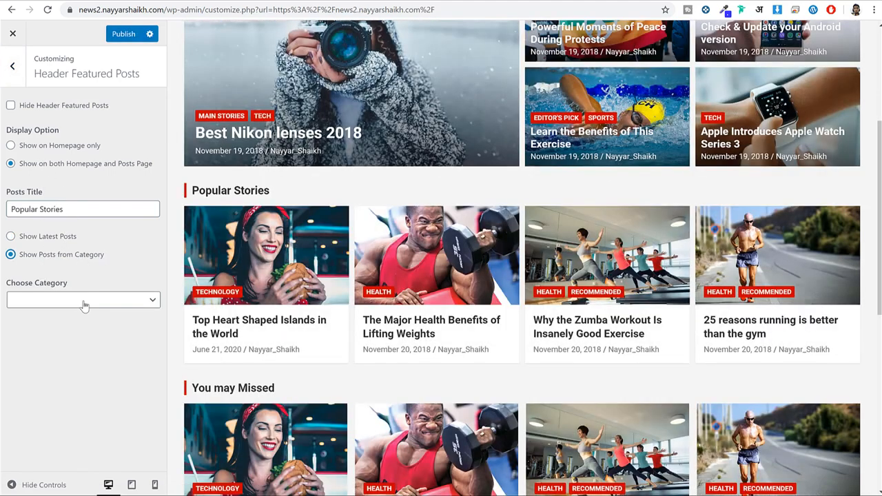
click(83, 300)
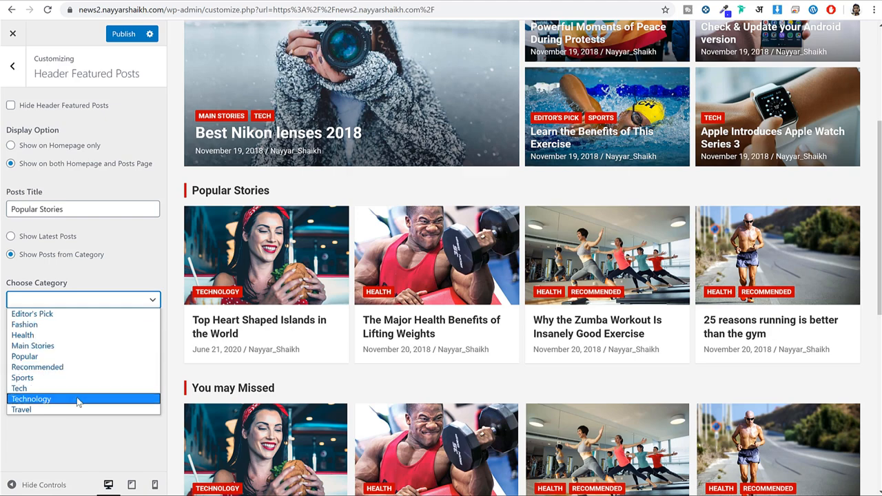
click(75, 325)
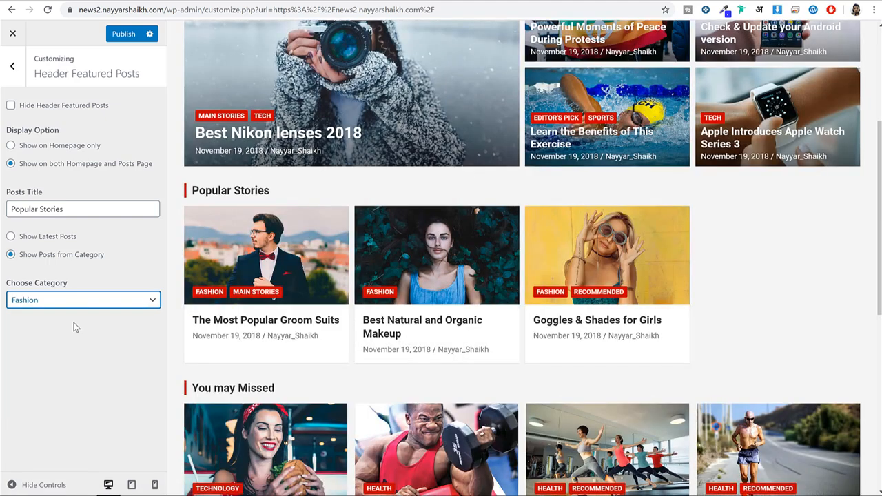
click(85, 301)
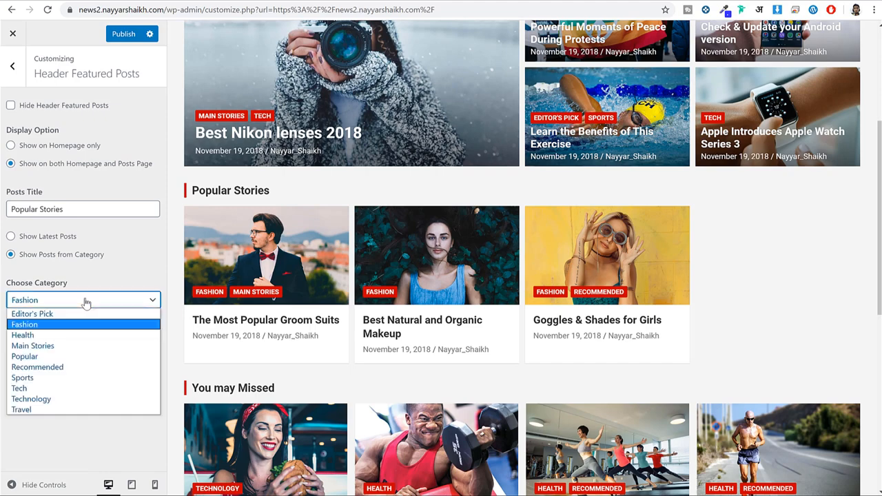
click(61, 357)
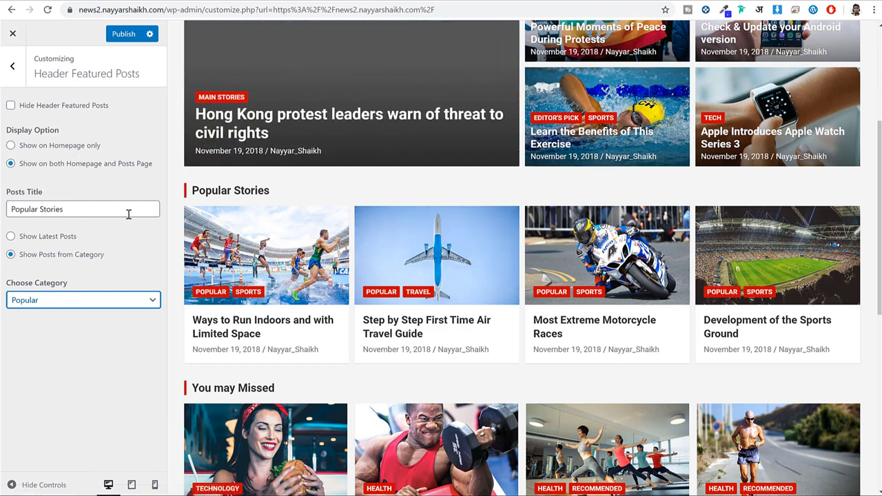
scroll(352, 213, up, 3)
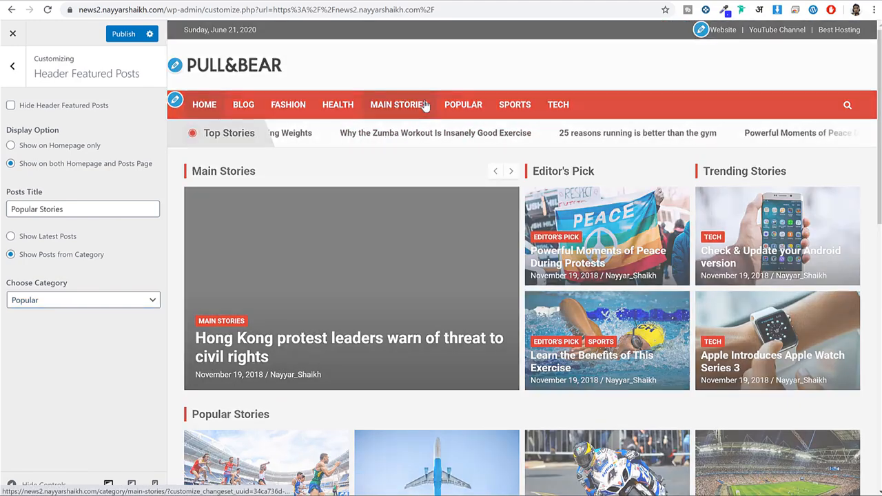
click(425, 104)
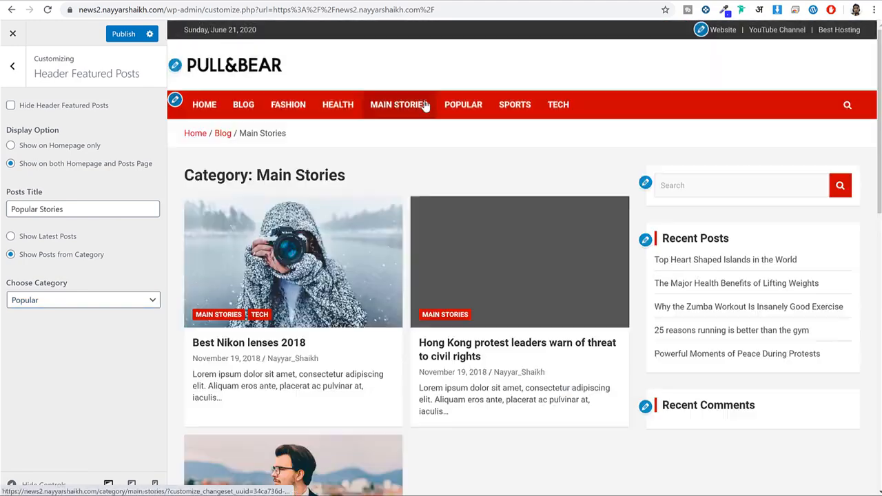
scroll(473, 183, down, 1)
scroll(492, 183, up, 1)
scroll(492, 191, down, 8)
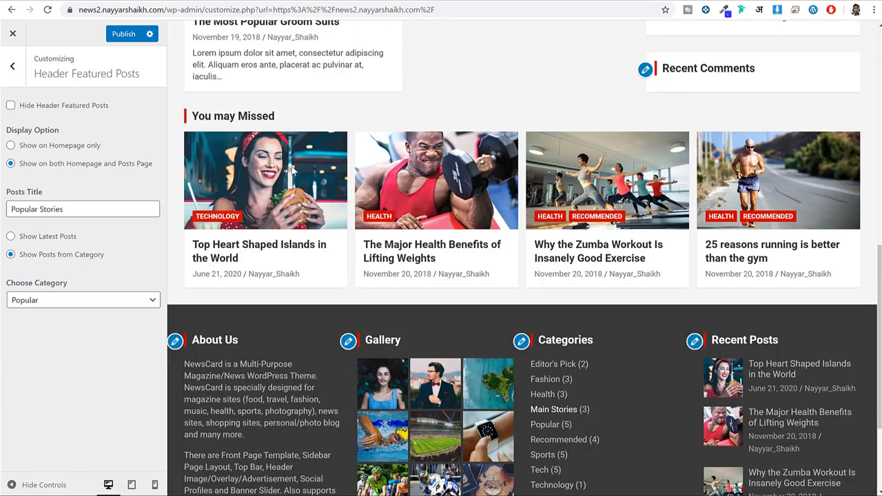
scroll(276, 207, up, 10)
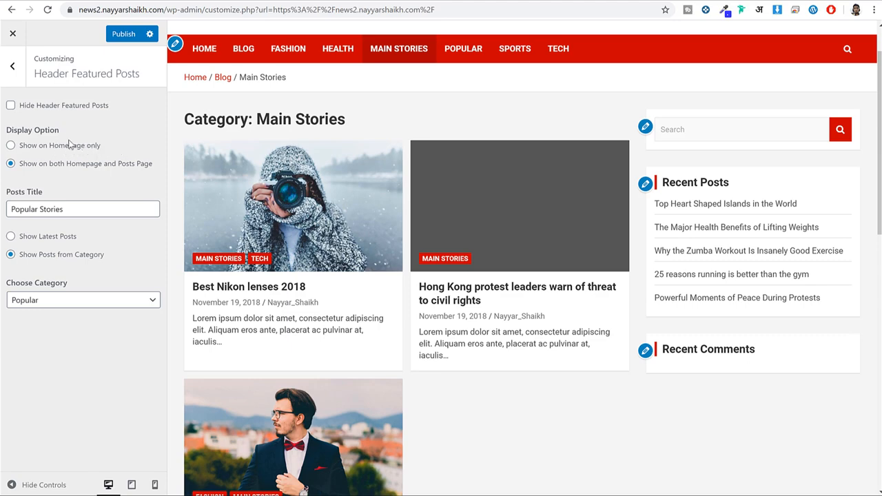
- Limit the Popular Stories header posts to the homepage only and publish
click(29, 145)
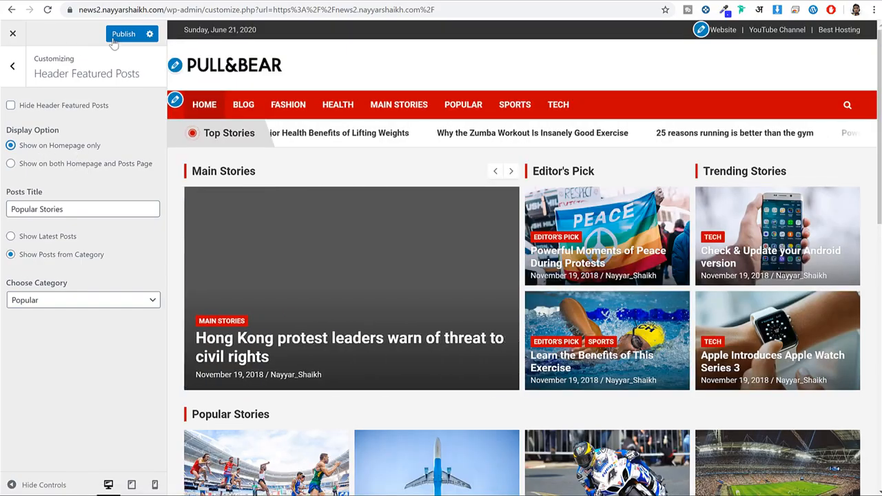
click(113, 39)
scroll(591, 226, down, 9)
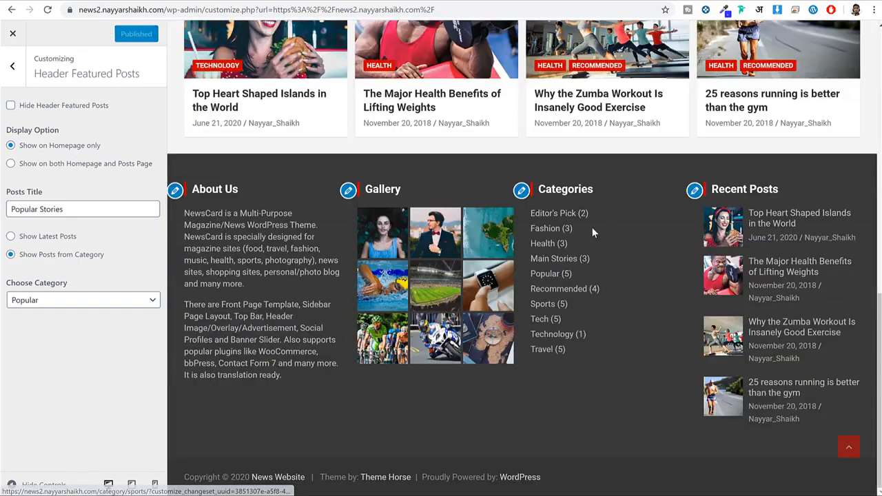
scroll(473, 273, up, 3)
click(12, 65)
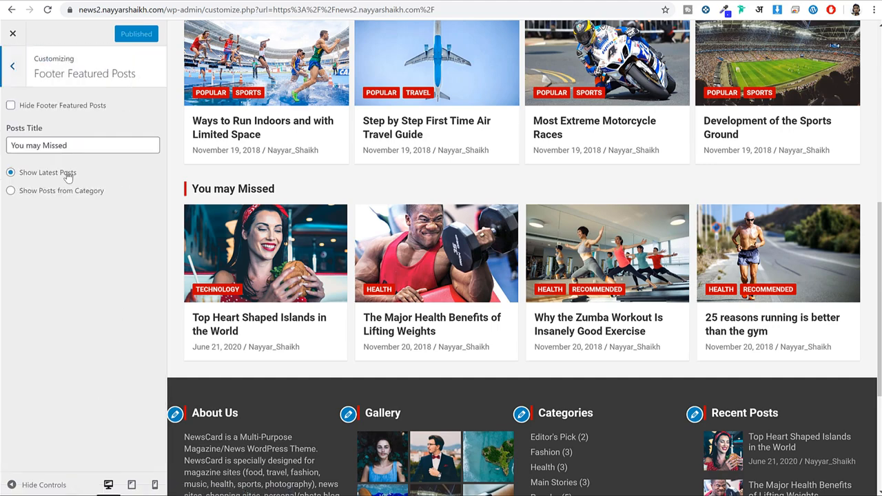
- Make Footer Featured Posts (You may Missed) show posts from the Travel category
click(70, 192)
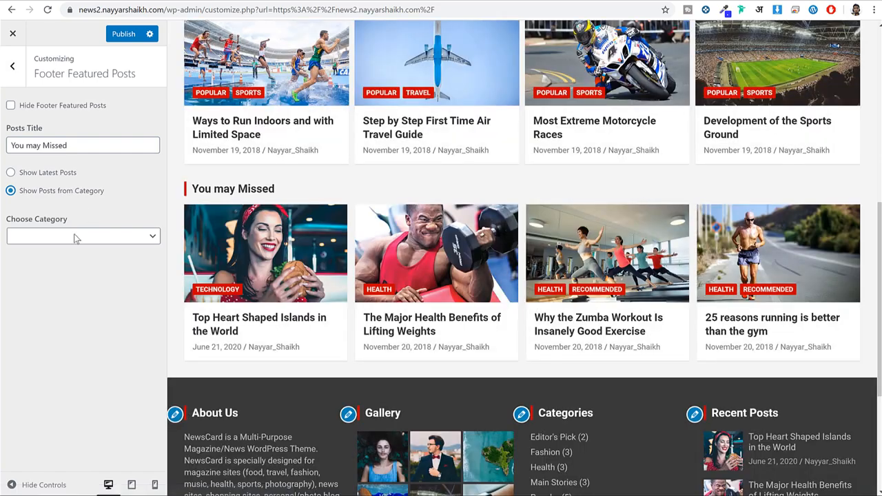
click(75, 235)
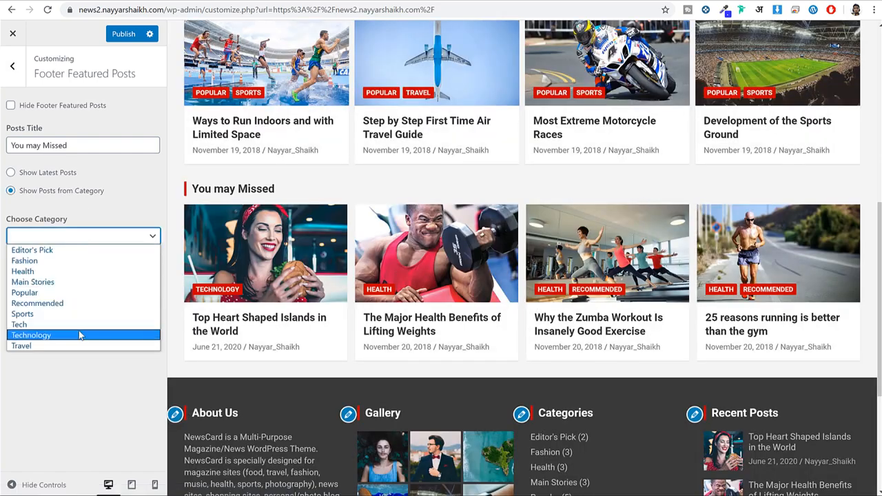
click(67, 273)
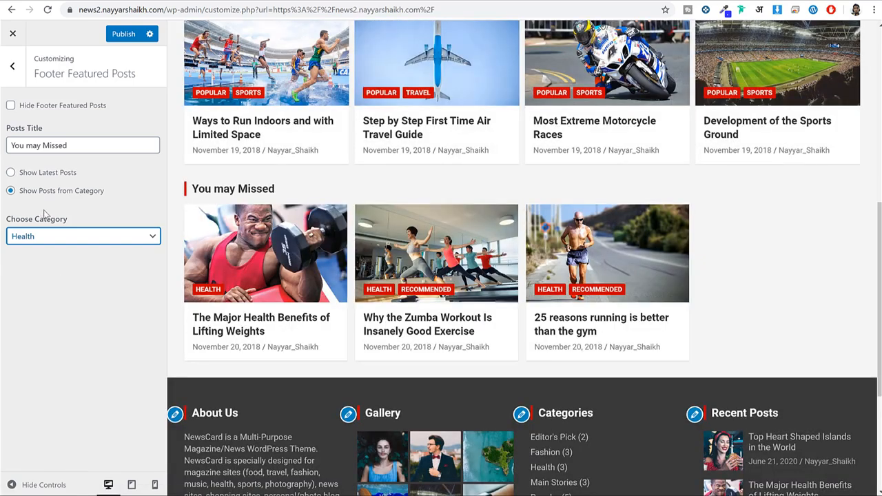
drag(44, 210, 47, 218)
click(56, 239)
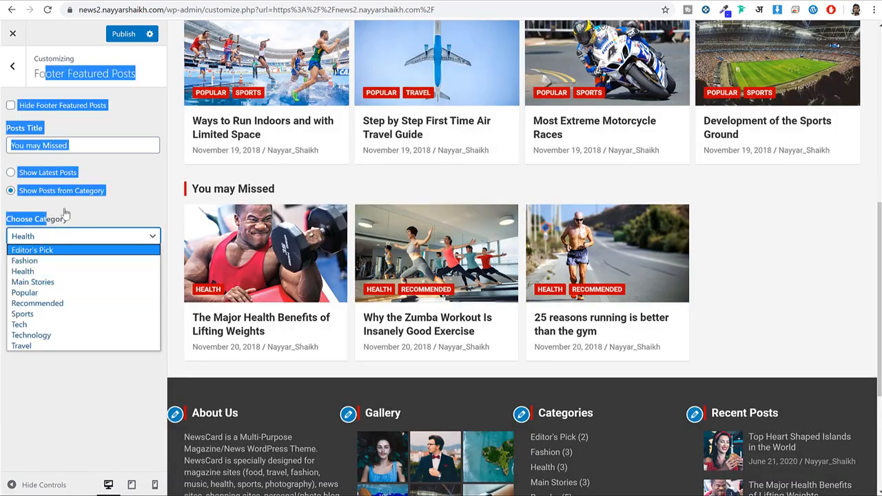
click(69, 251)
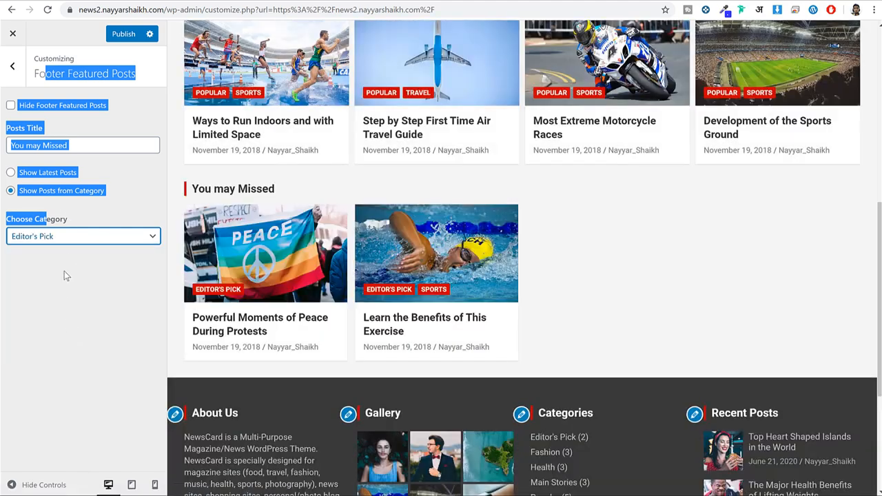
click(65, 235)
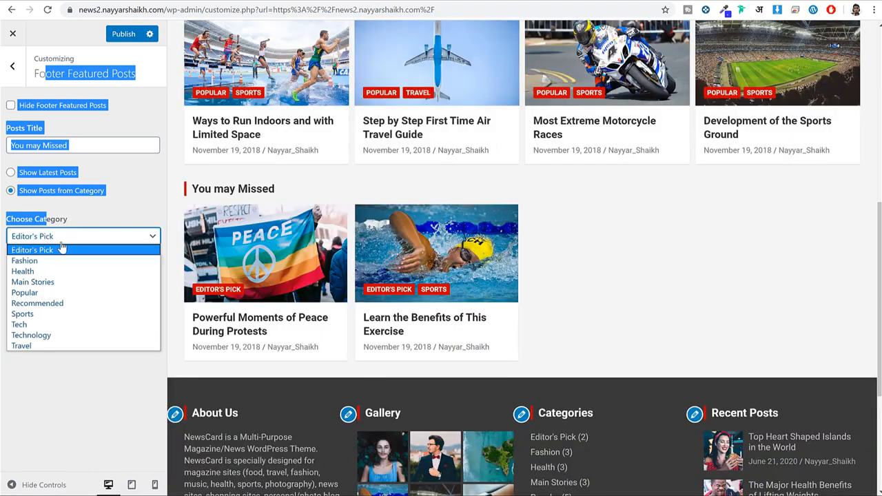
click(40, 345)
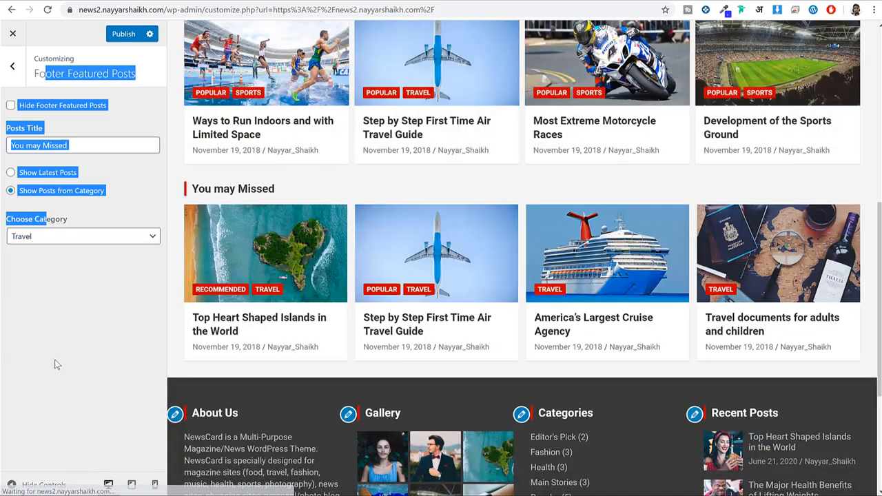
- Publish the You may Missed footer changes
click(55, 360)
click(118, 34)
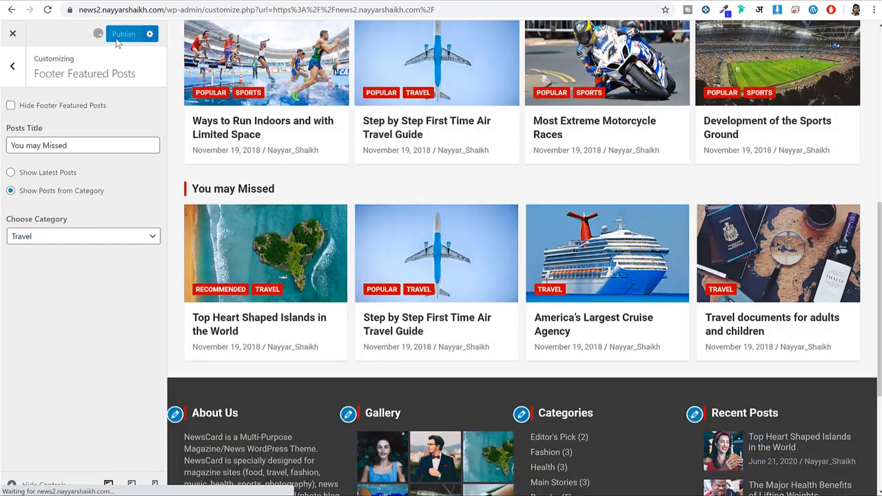
scroll(346, 216, down, 5)
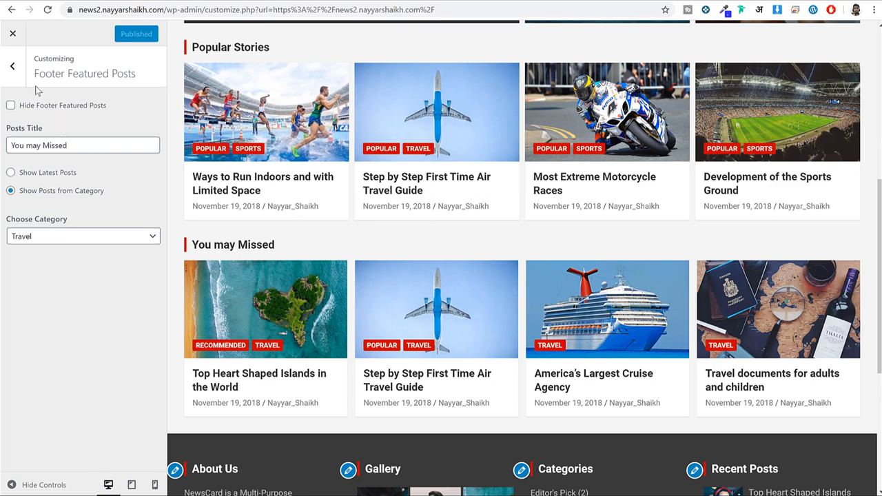
- Open the Front Page Content Section widget area and its list of available widgets
click(13, 67)
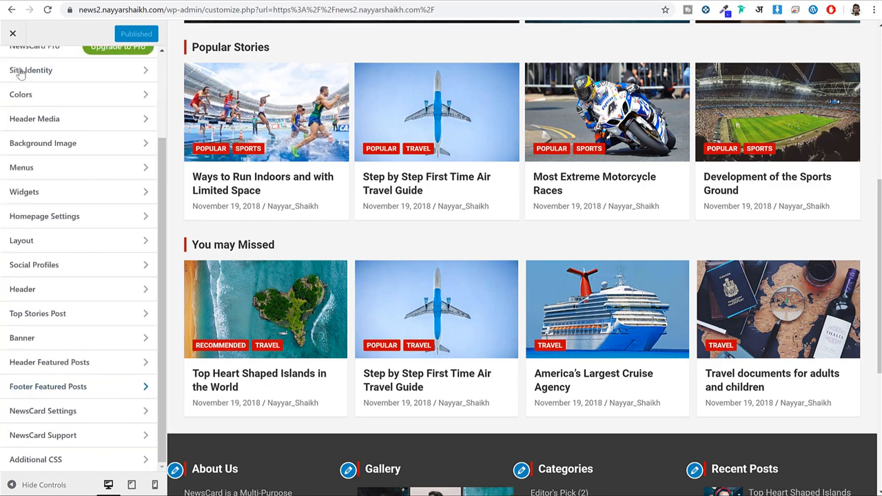
click(55, 200)
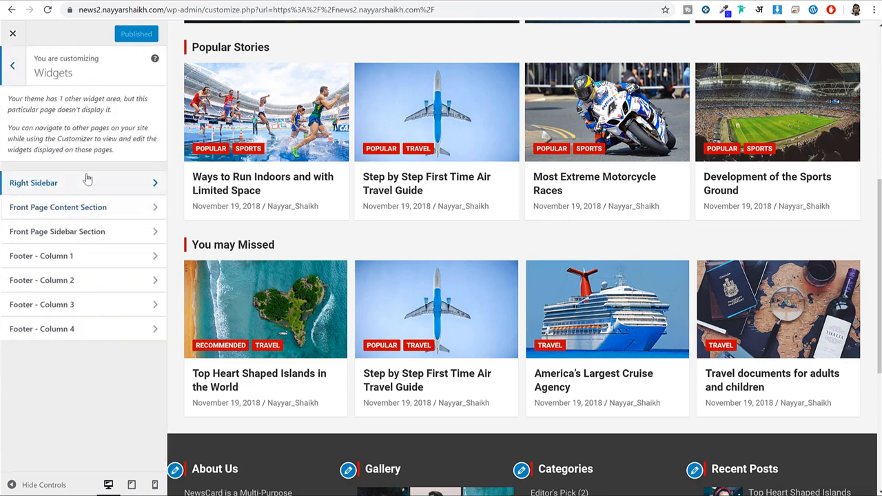
click(88, 213)
click(124, 157)
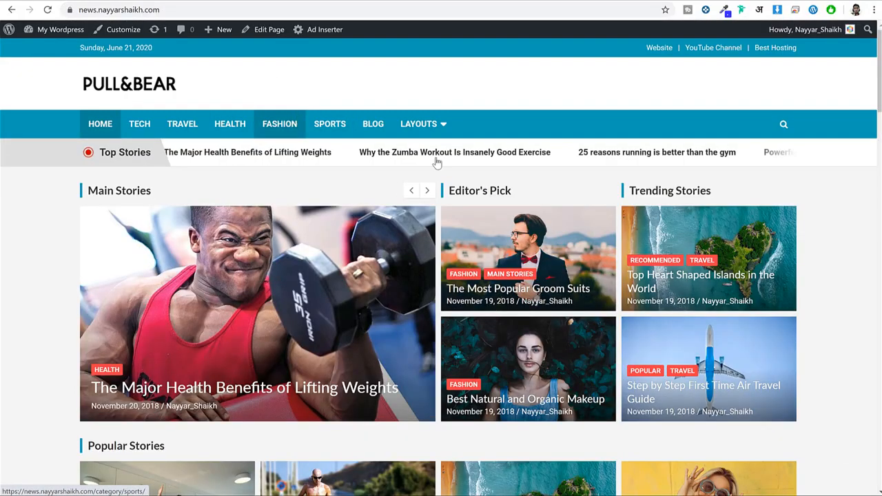
scroll(571, 209, down, 4)
scroll(571, 209, down, 3)
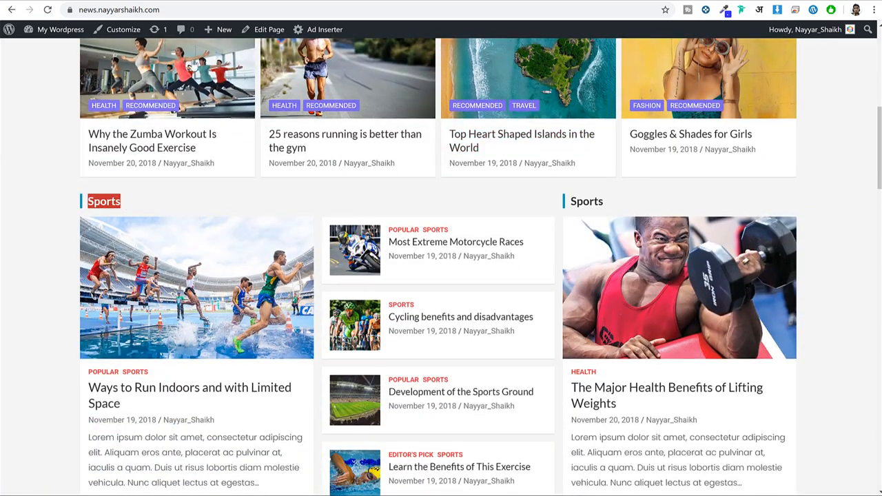
scroll(234, 176, down, 2)
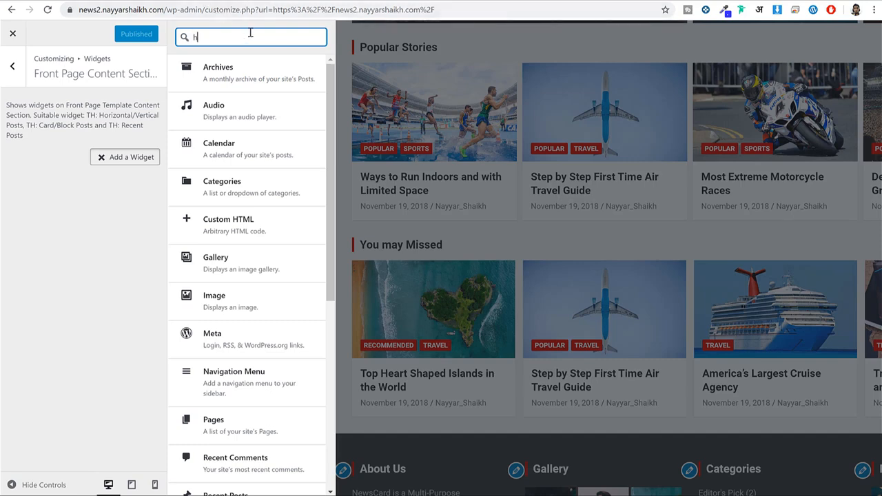
- Add a TH: Horizontal/Vertical Posts widget titled Sports to the front page
text(r)
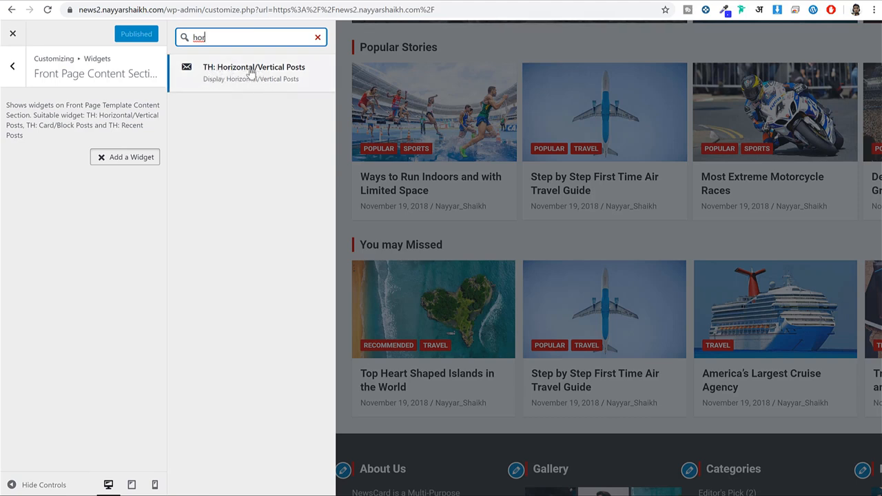
click(282, 81)
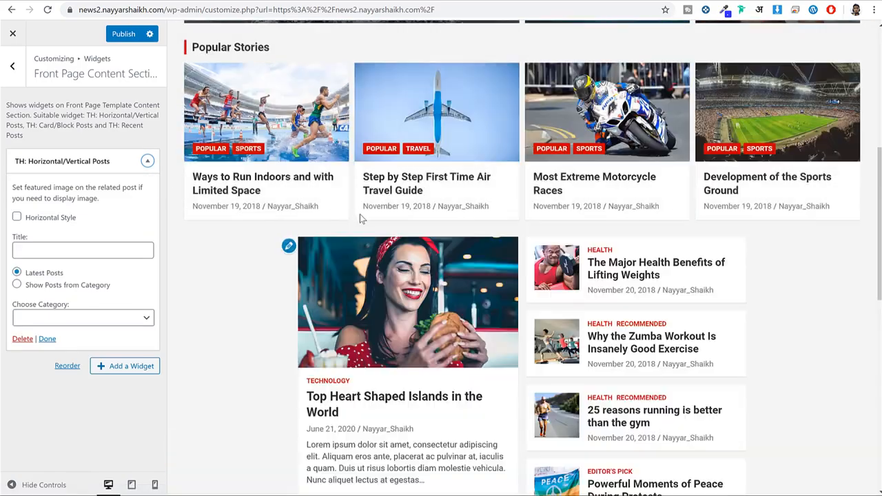
scroll(457, 231, down, 2)
click(52, 245)
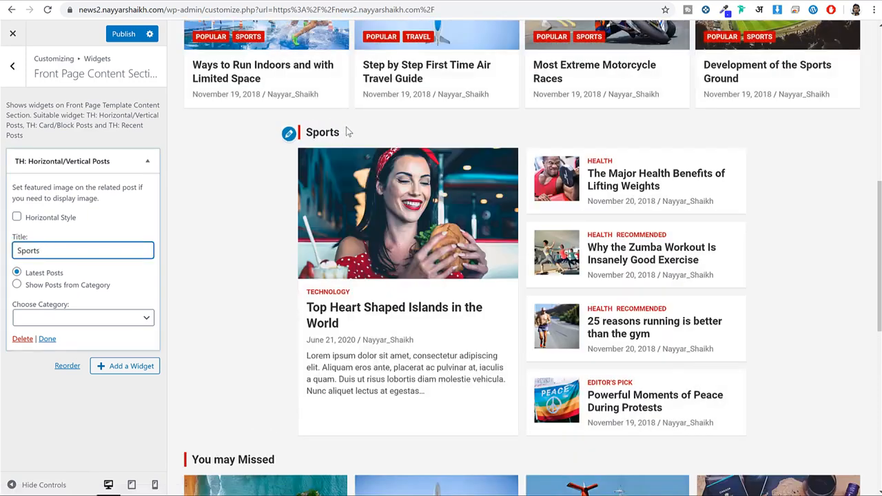
drag(347, 131, 300, 135)
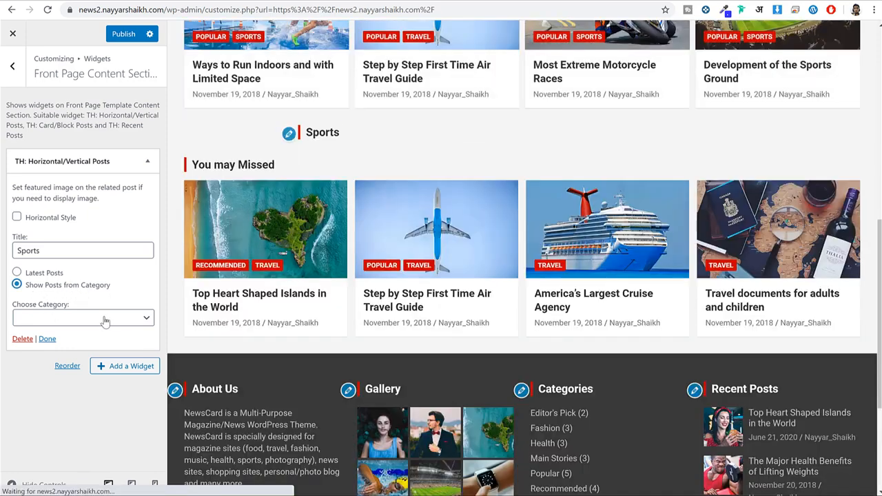
- Set the Sports widget to Sports category posts in vertical layout, and publish
click(105, 316)
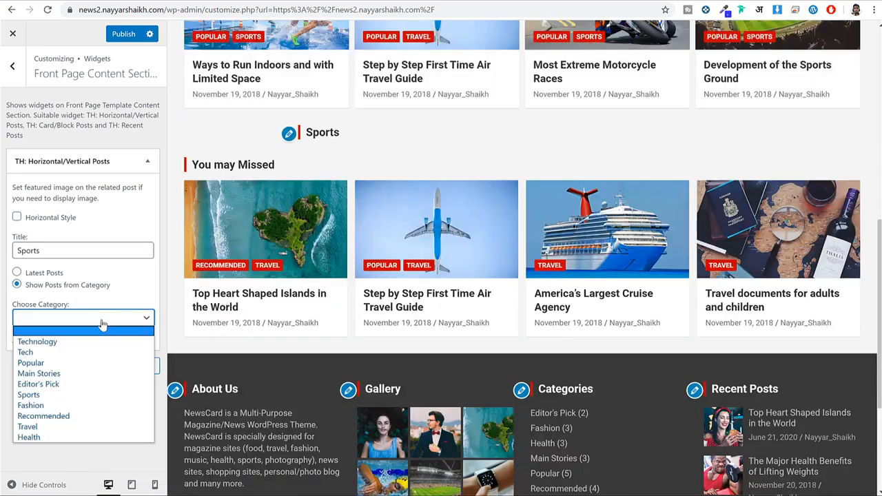
click(75, 393)
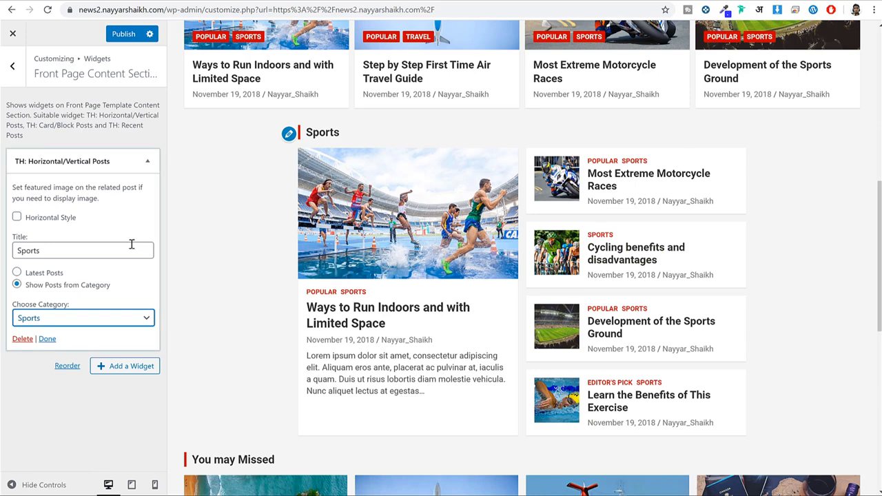
click(38, 220)
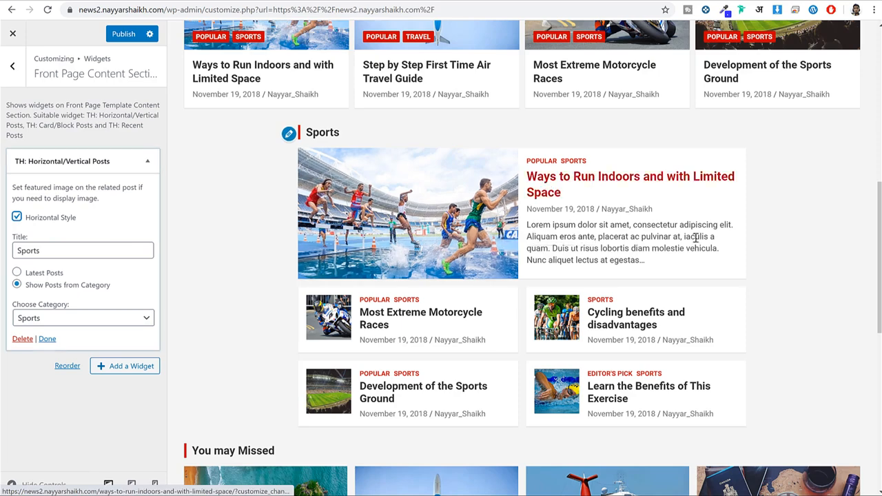
click(59, 226)
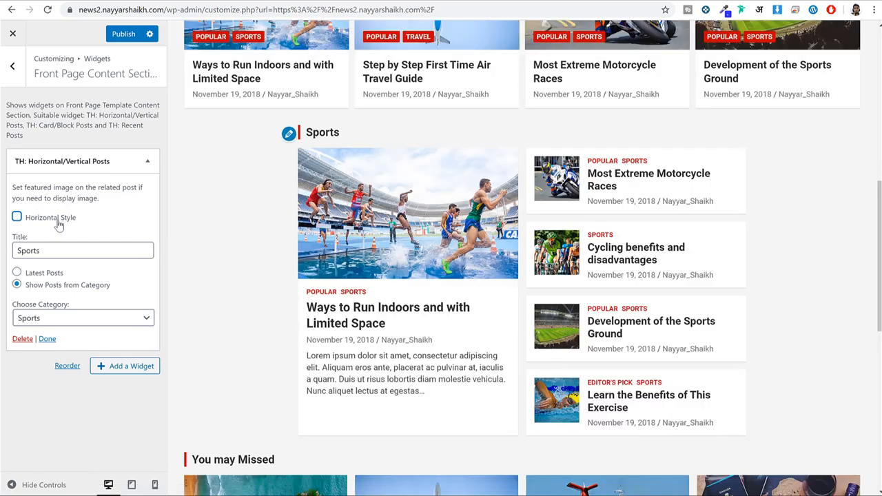
click(133, 40)
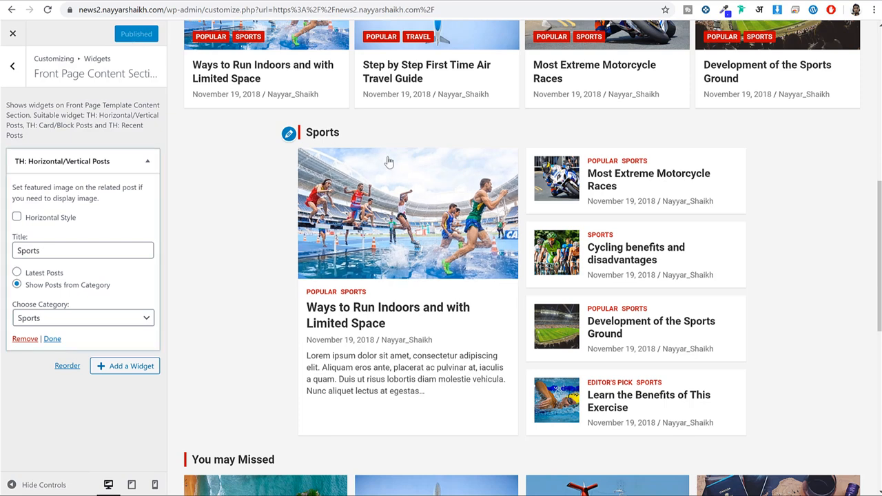
drag(345, 133, 305, 132)
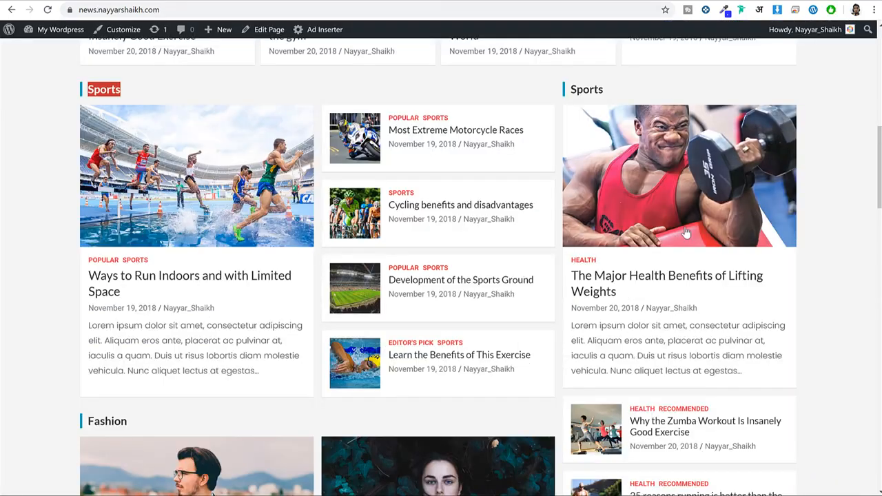
- Review the Sports and Fashion sections on the live site, then return to the widget areas
scroll(668, 259, down, 3)
scroll(669, 259, down, 2)
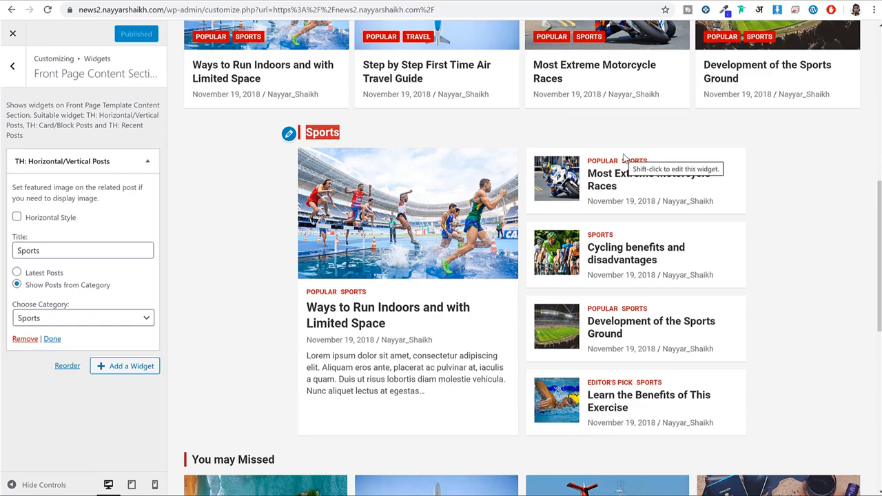
click(20, 72)
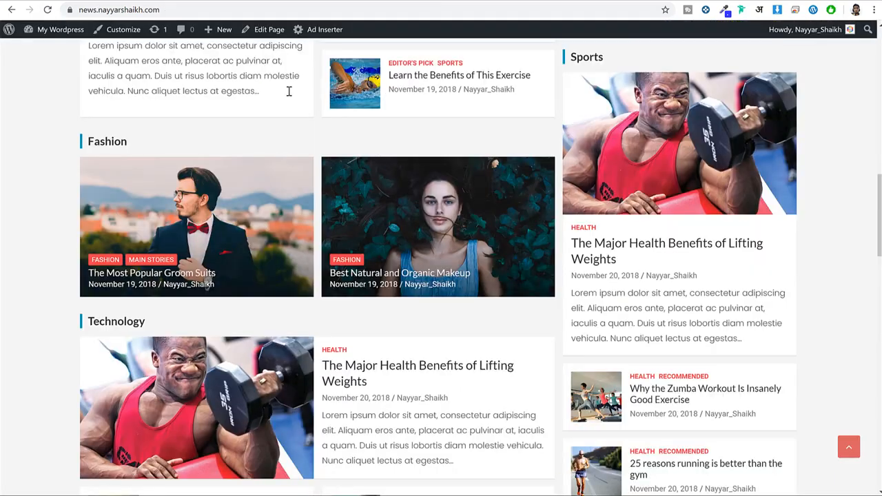
scroll(413, 184, up, 5)
scroll(421, 203, up, 1)
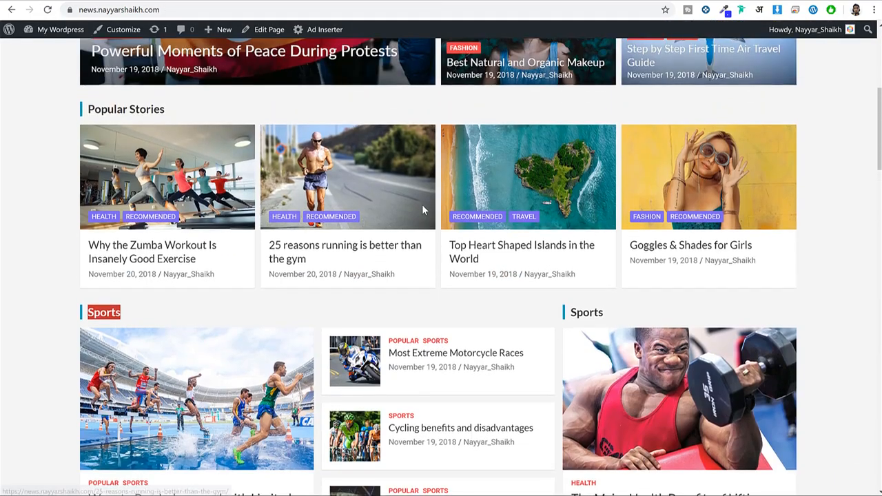
scroll(421, 204, down, 7)
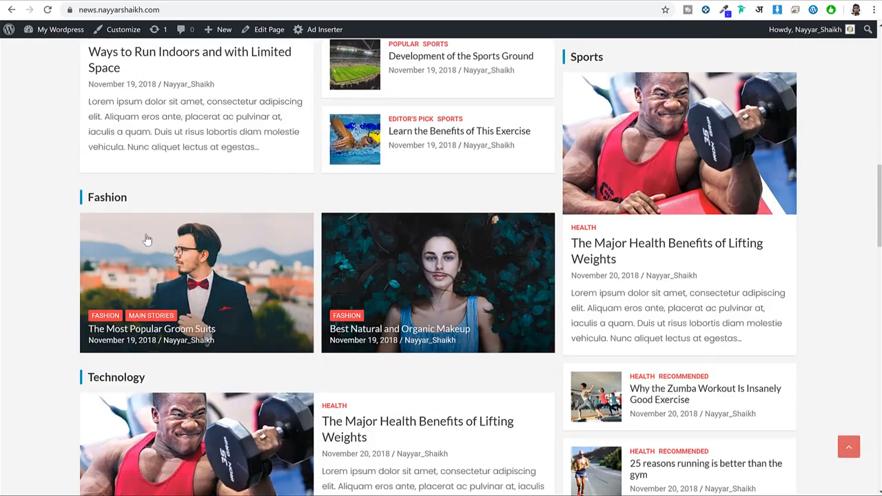
double_click(110, 197)
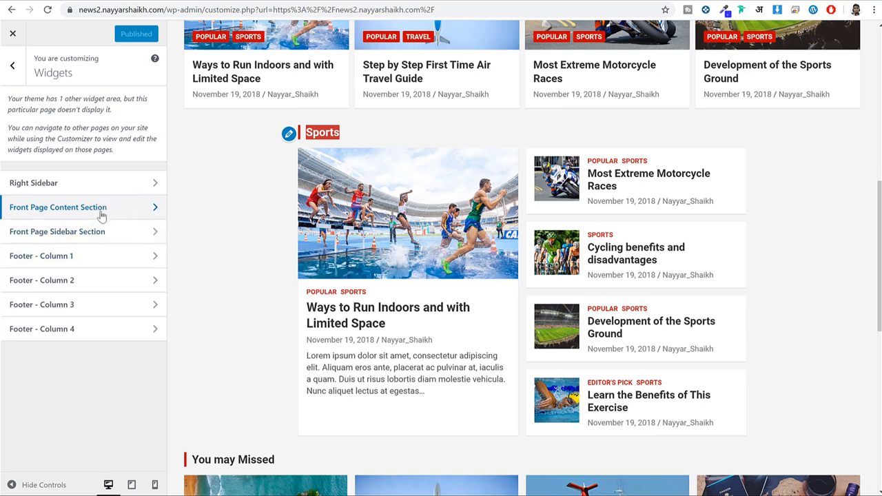
click(101, 215)
- Add a TH: Card/Block Posts widget titled Fashion to the Front Page Content Section
click(128, 161)
click(138, 190)
text(bl)
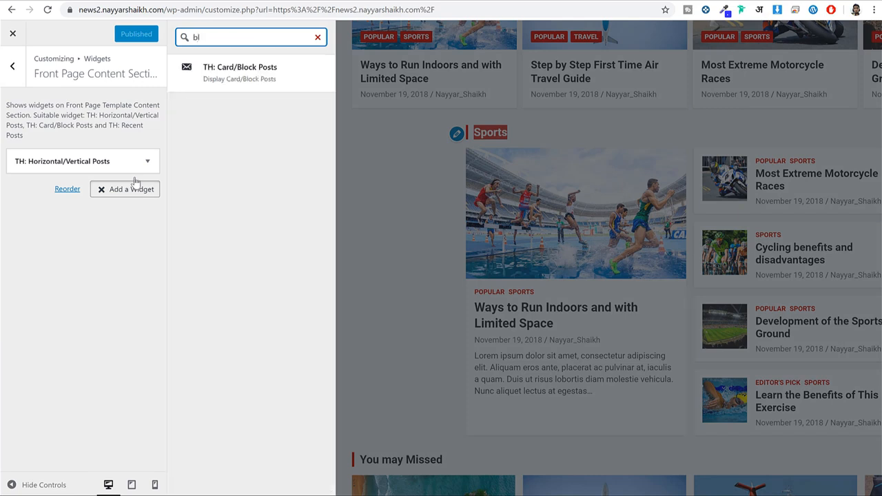
click(262, 78)
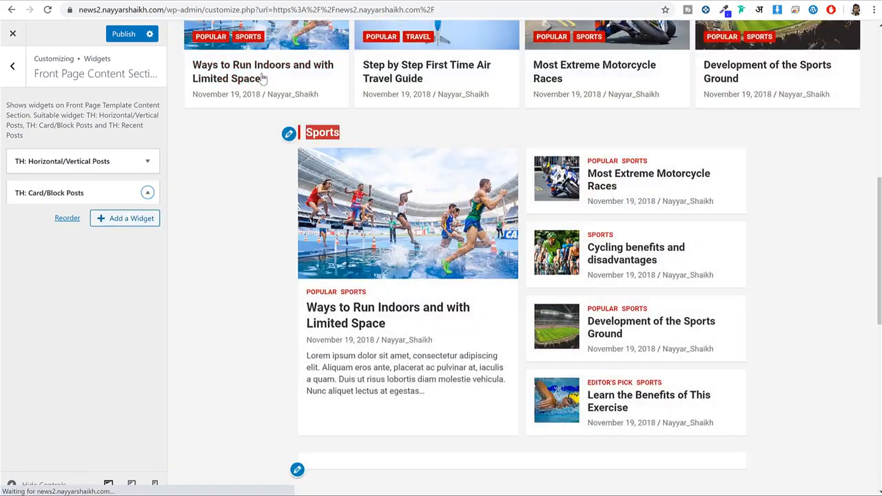
click(82, 280)
text(Fashion)
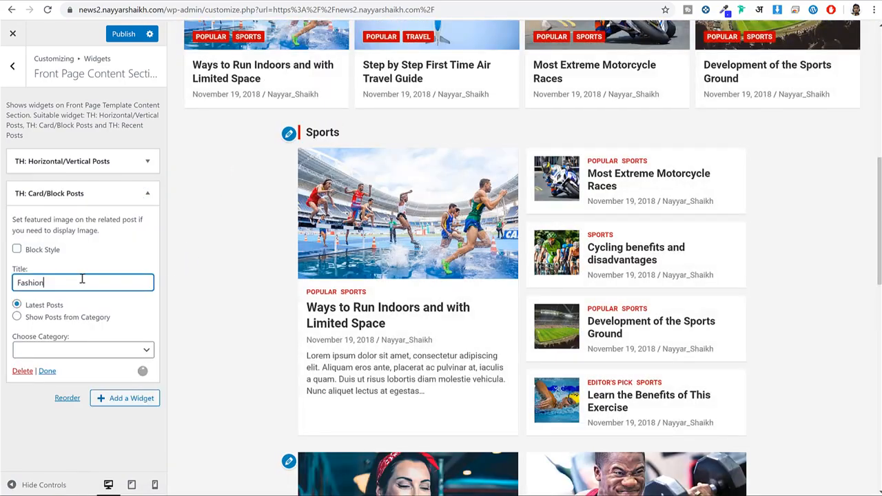
- Make the Fashion widget show Fashion category posts in Block Style
click(102, 348)
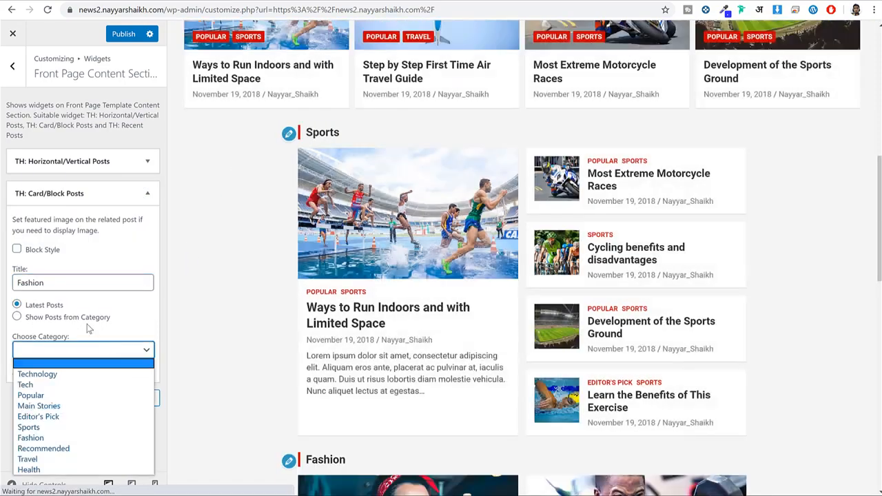
click(82, 320)
click(68, 351)
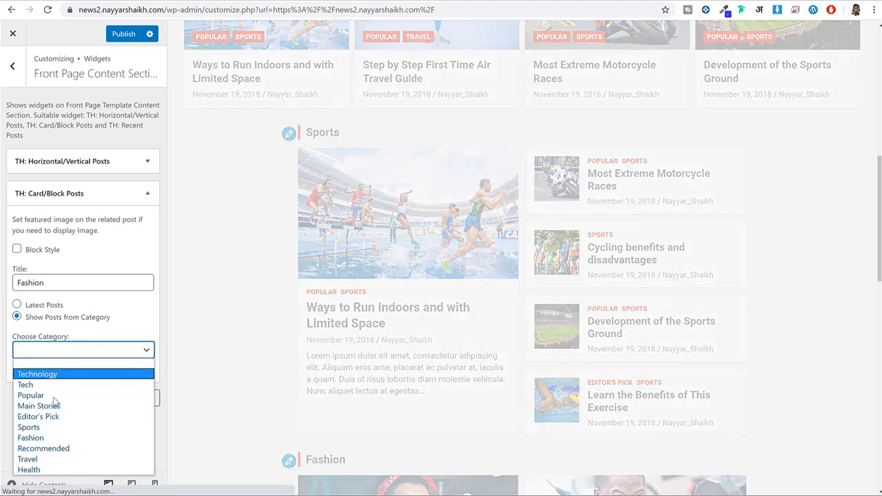
click(51, 437)
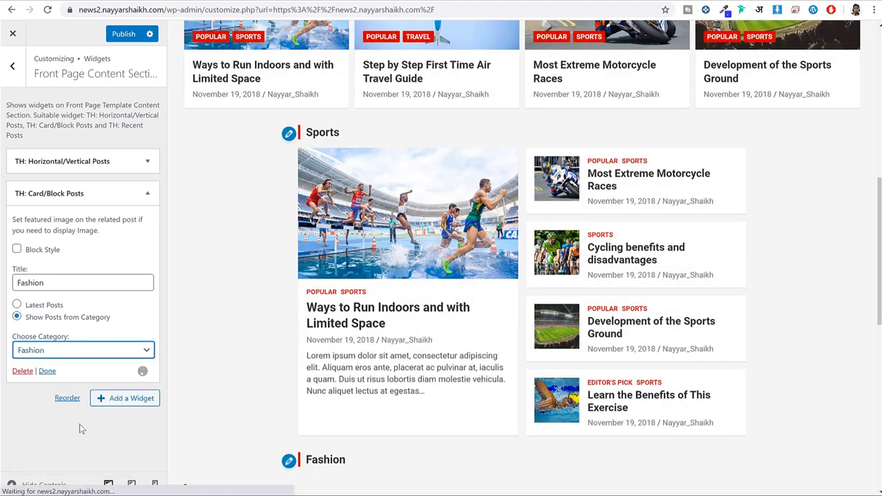
scroll(682, 286, down, 5)
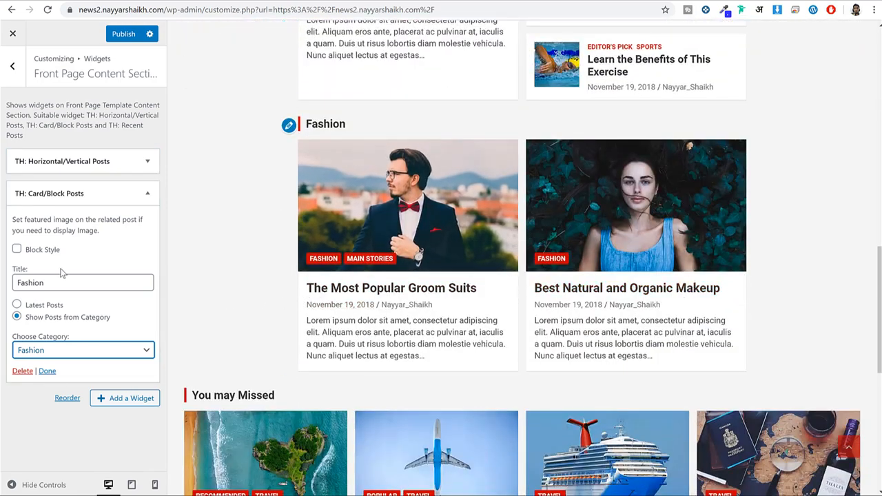
click(37, 250)
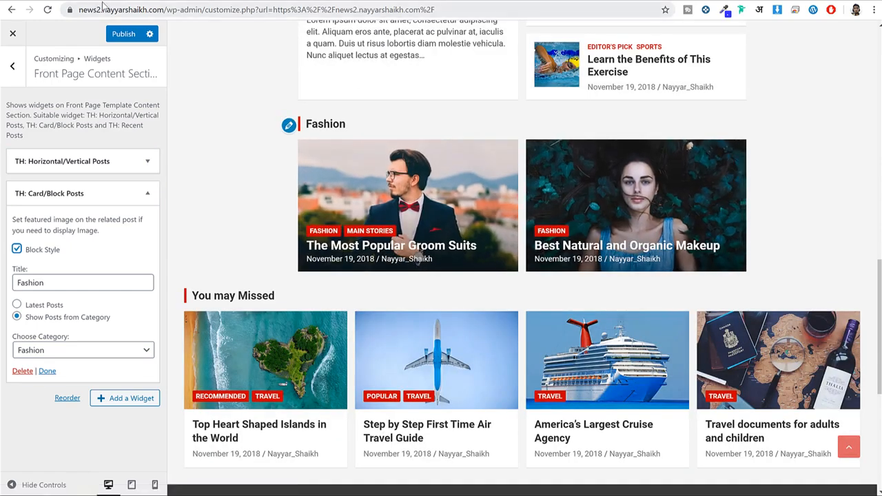
- Check the Technology heading on the live site for the next section
click(70, 1)
scroll(354, 116, down, 4)
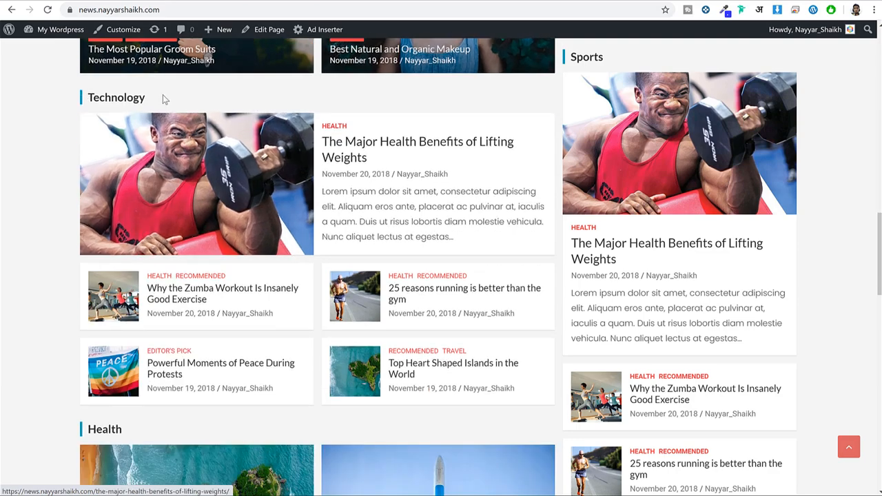
drag(164, 99, 90, 97)
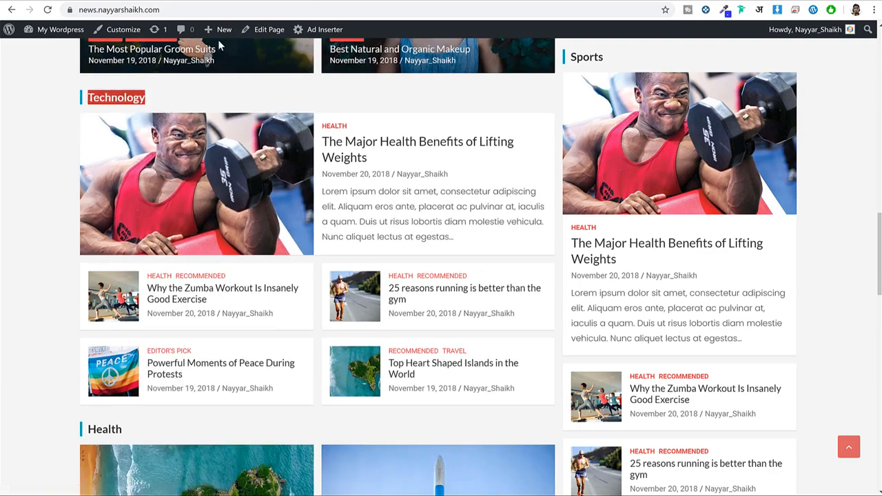
click(215, 1)
- Add a third TH: Horizontal/Vertical Posts widget titled Technology
click(90, 190)
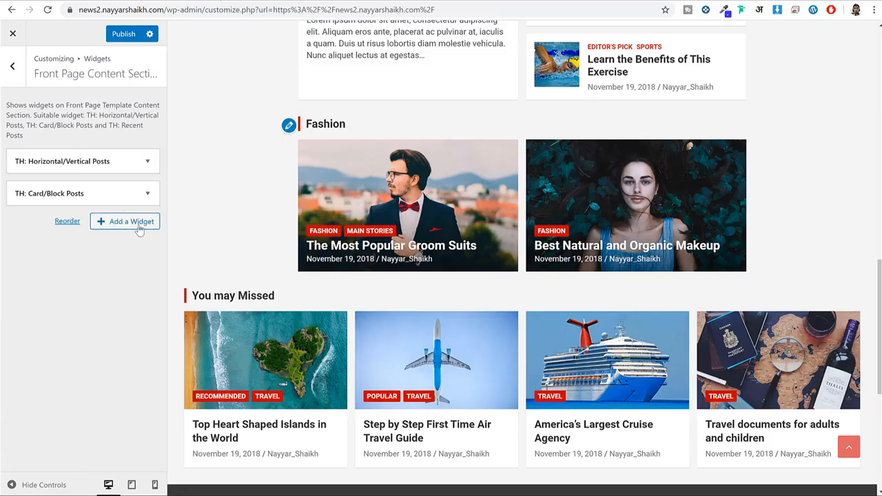
click(128, 221)
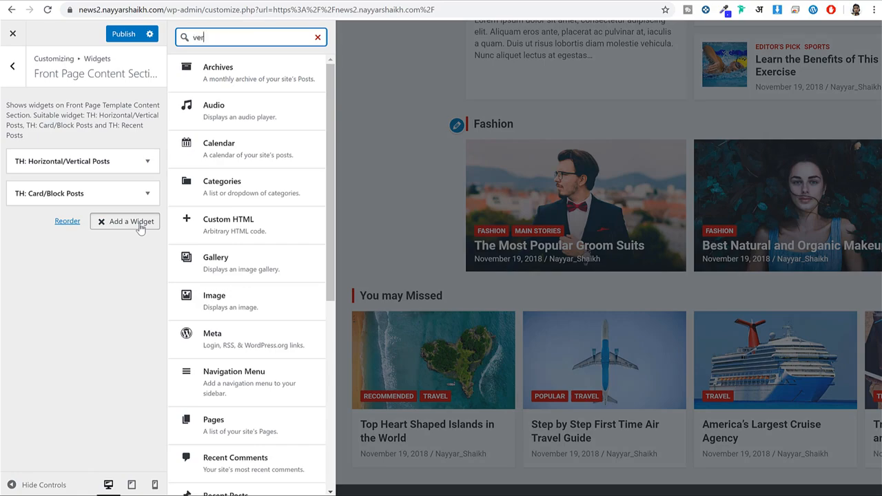
text(ver)
click(236, 82)
click(83, 313)
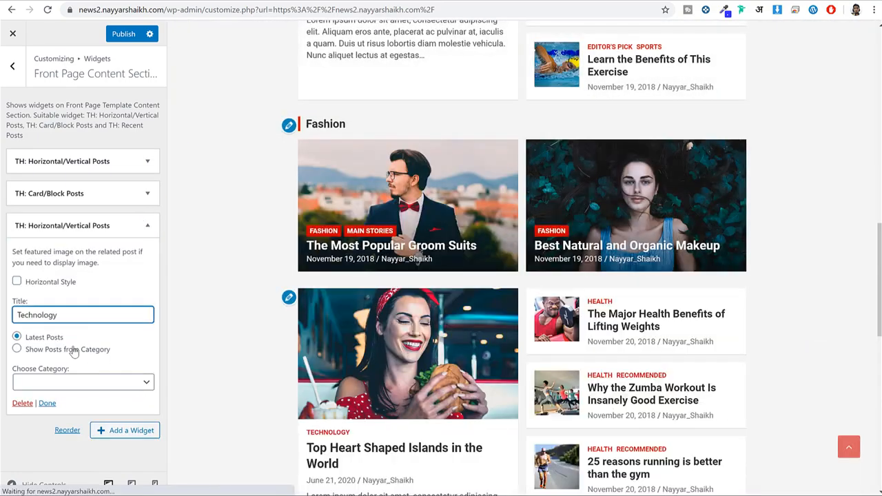
- Make the Technology widget show Tech category posts in Horizontal Style
click(71, 349)
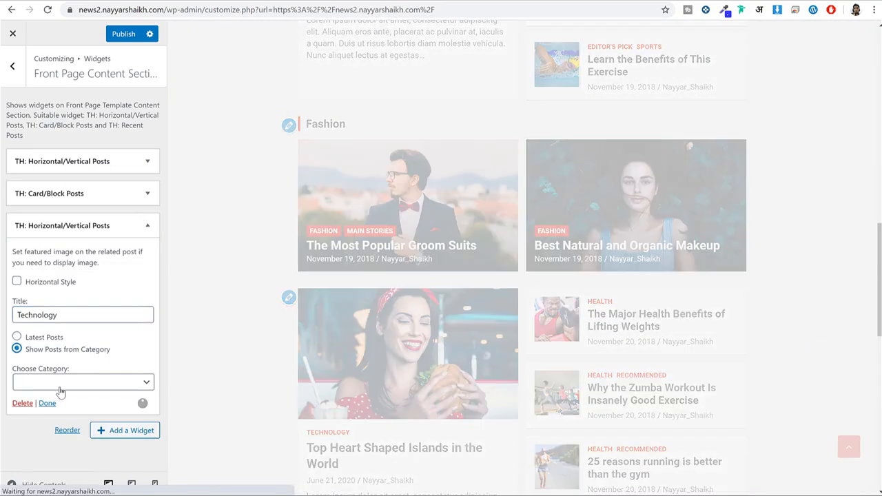
click(62, 383)
click(128, 386)
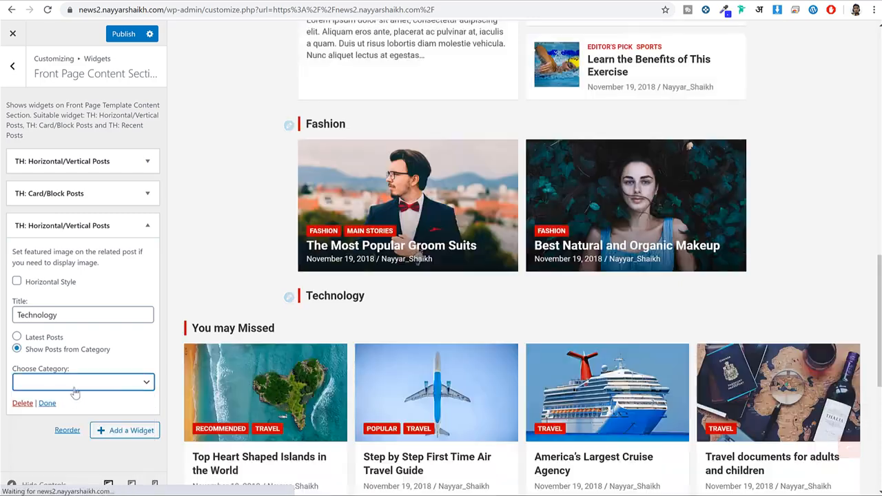
click(71, 383)
click(50, 418)
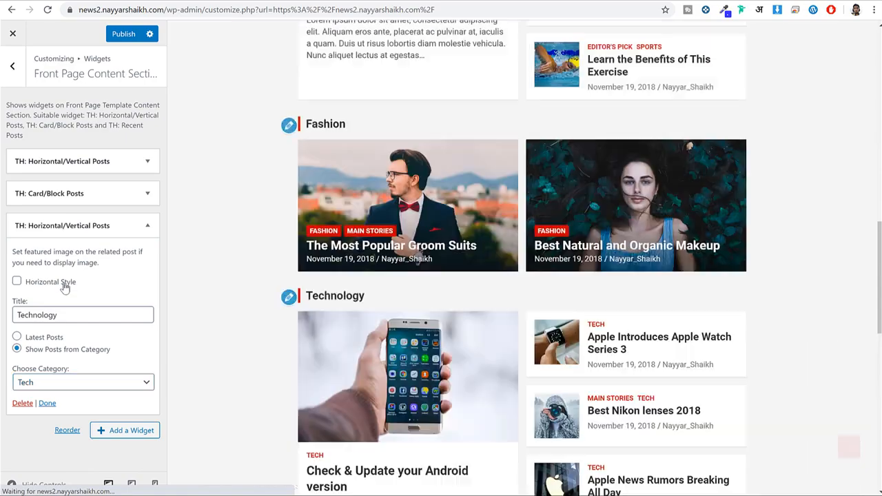
click(65, 286)
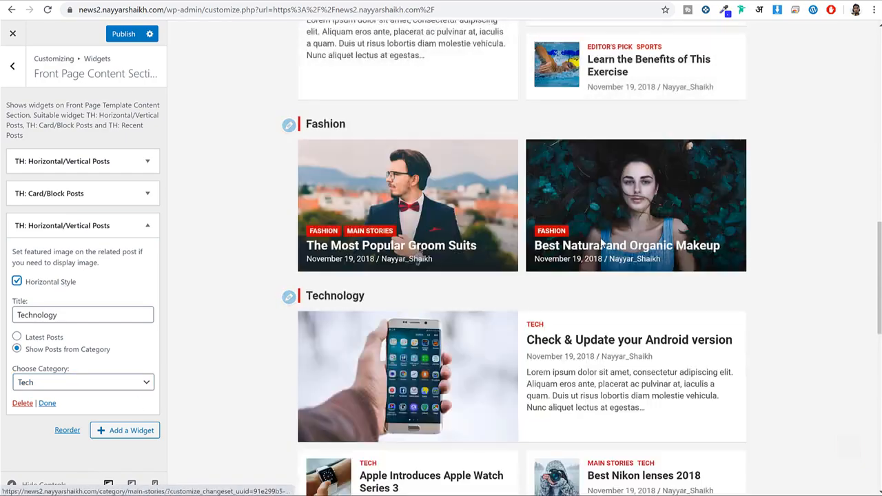
- Review the Technology section in the preview and collapse its widget settings
scroll(495, 139, down, 3)
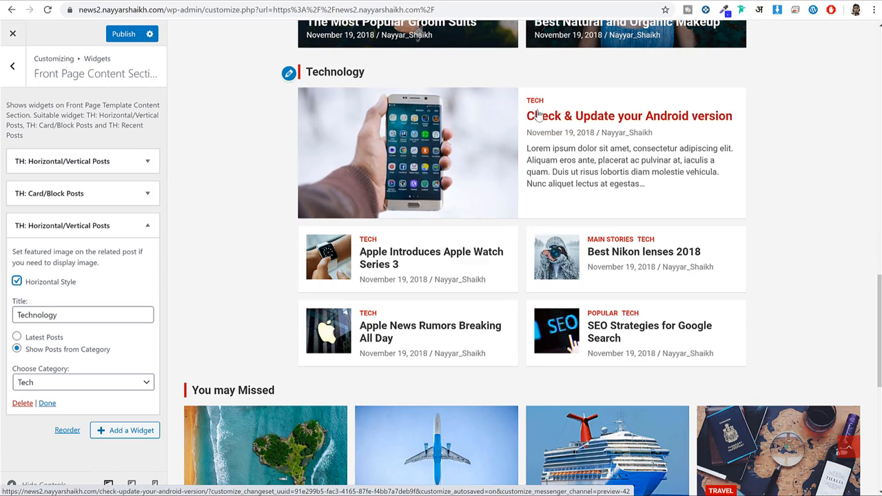
scroll(615, 159, up, 9)
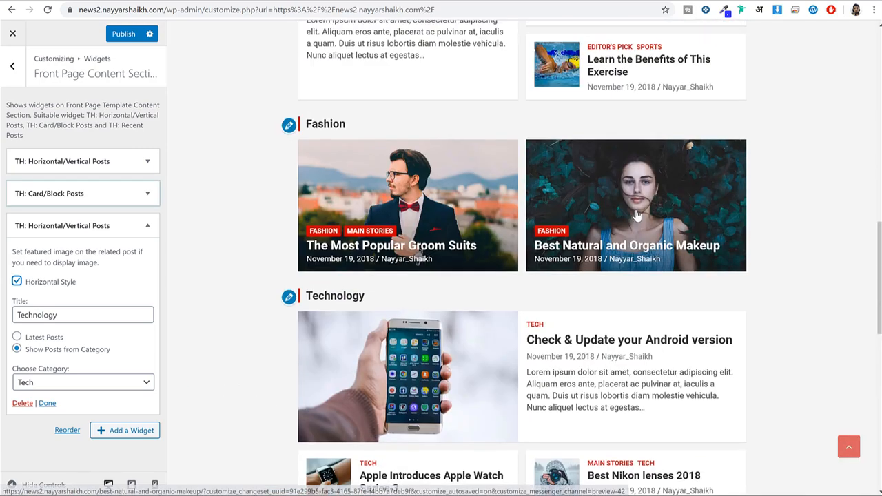
scroll(346, 135, down, 2)
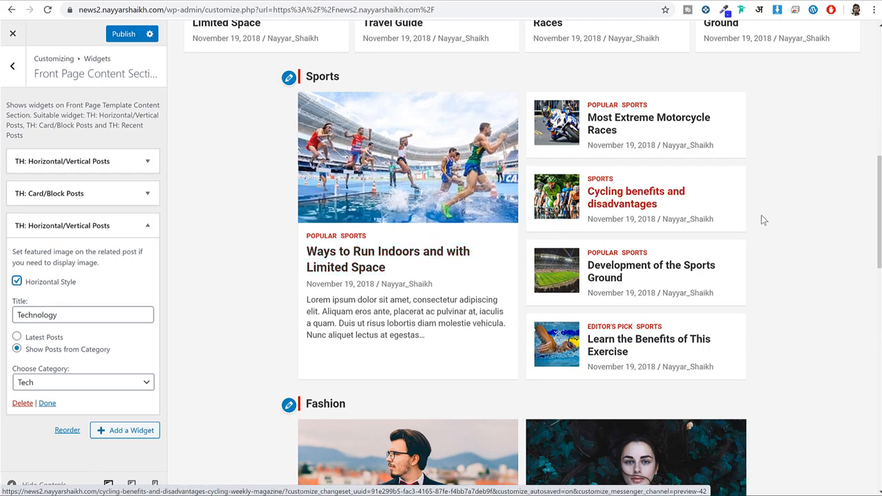
scroll(765, 216, down, 8)
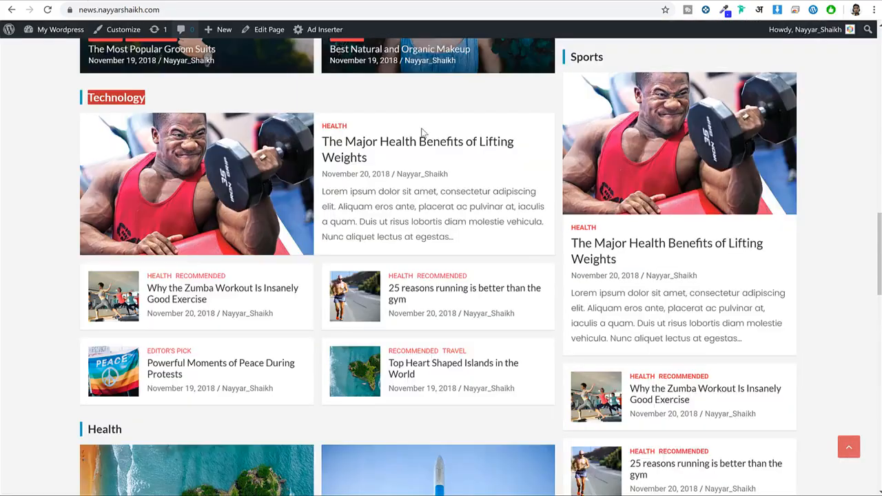
scroll(419, 132, down, 5)
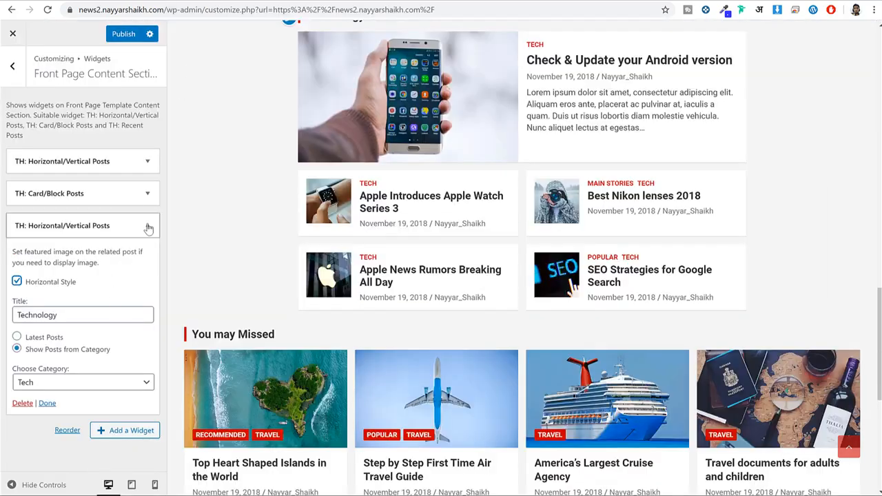
click(147, 226)
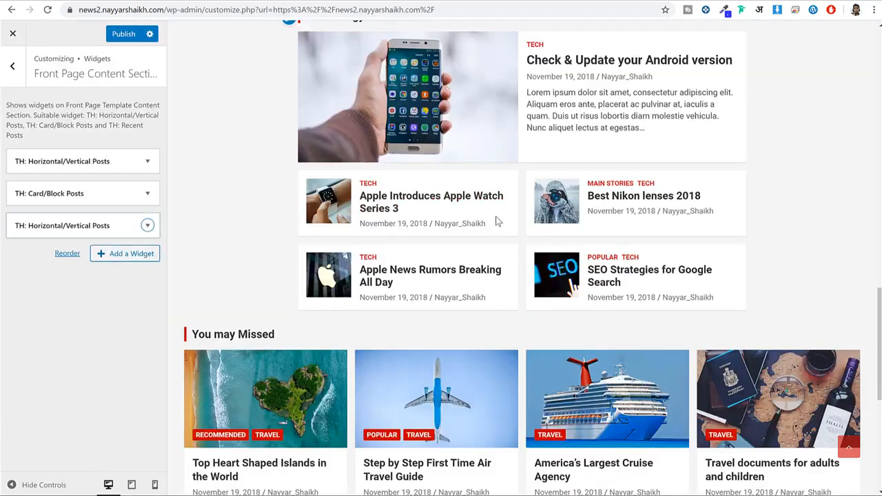
scroll(496, 221, up, 5)
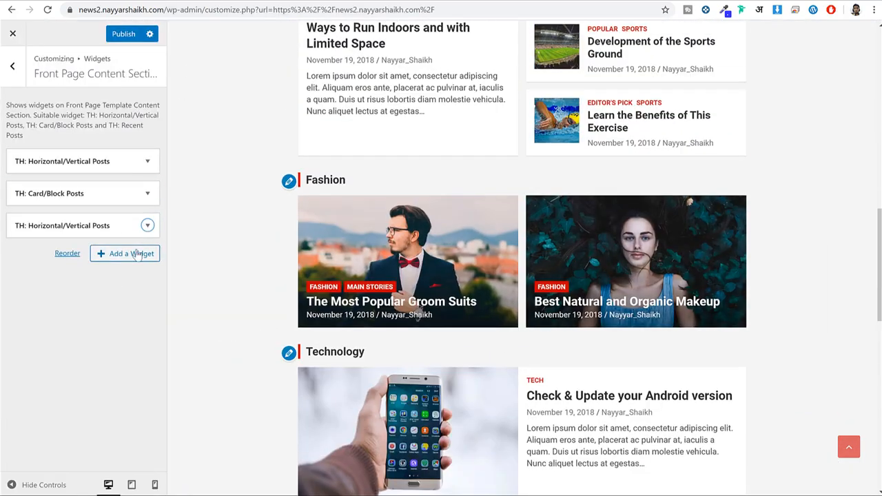
- Add a TH: Card/Block Posts widget titled Health to the front page
click(137, 254)
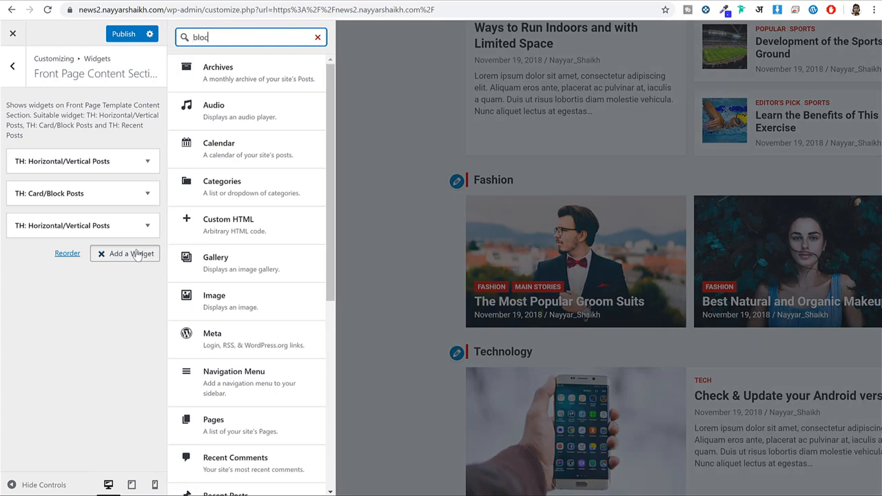
text(bloc)
click(247, 76)
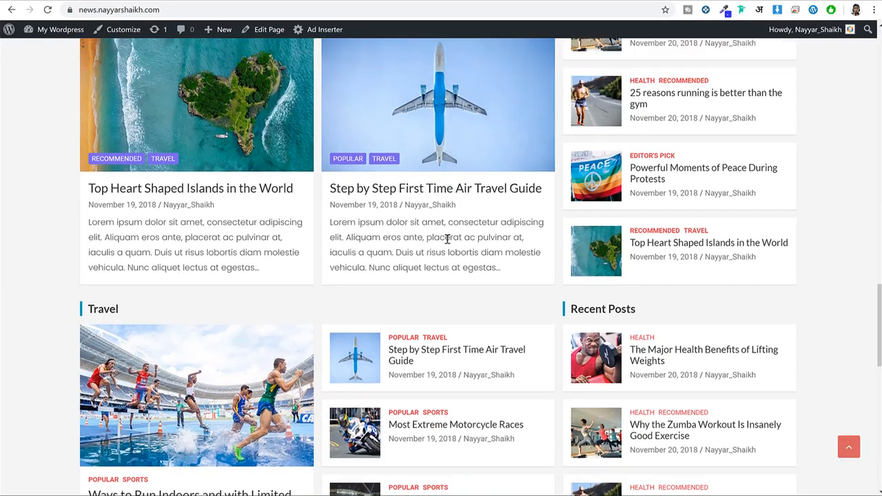
scroll(447, 238, up, 2)
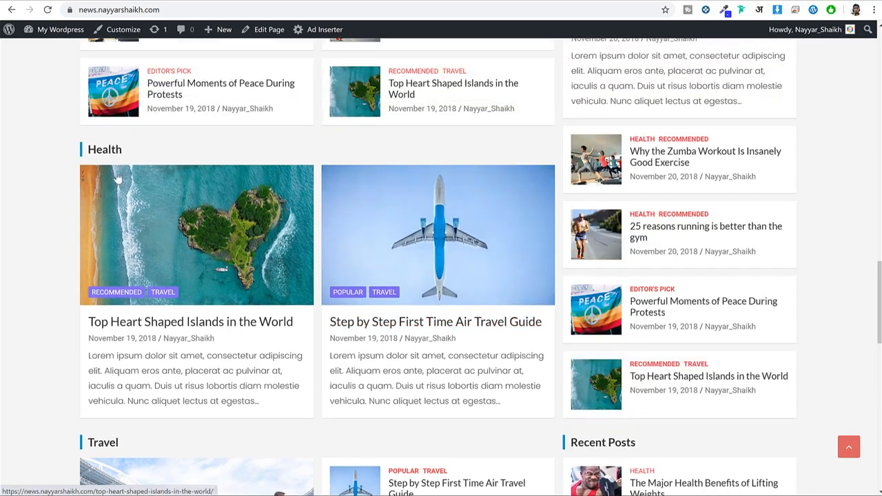
double_click(114, 149)
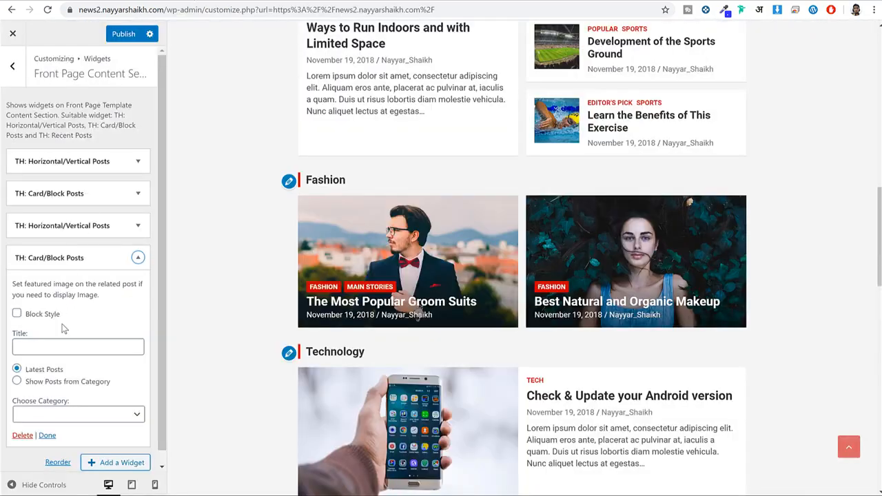
click(63, 346)
- Make the Health widget show Health category posts, then collapse it
click(64, 383)
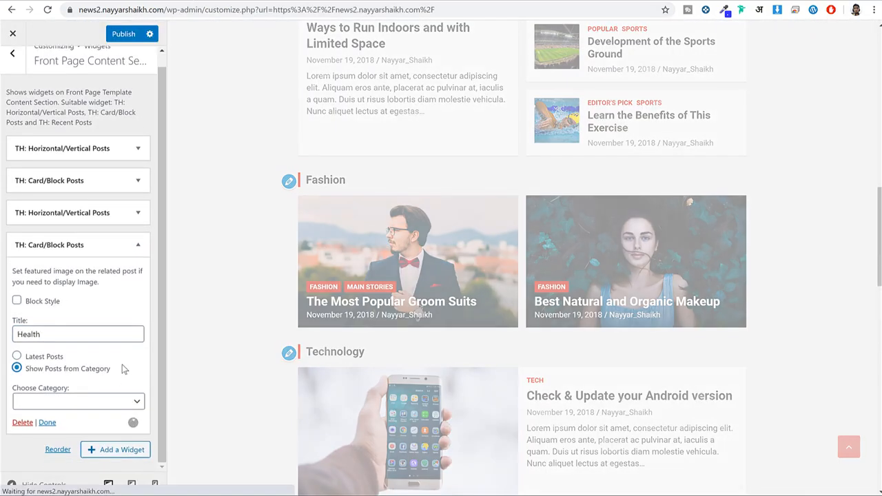
click(106, 402)
click(42, 495)
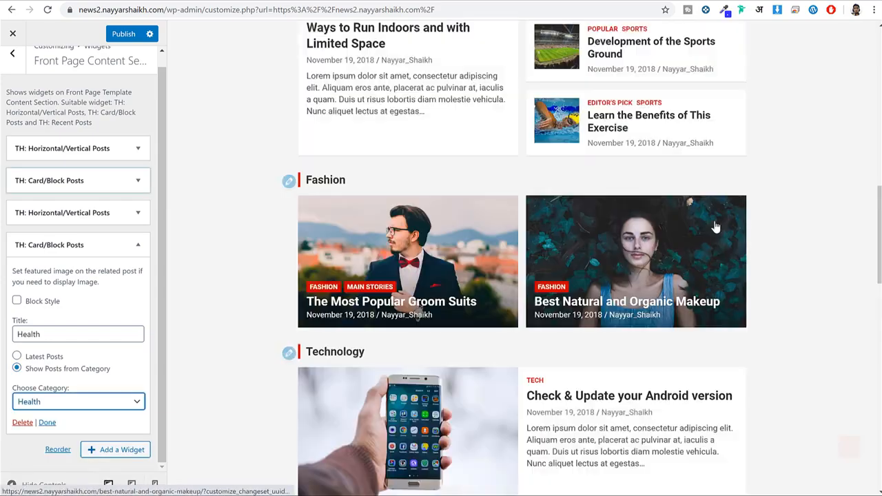
scroll(717, 227, down, 6)
scroll(717, 226, down, 2)
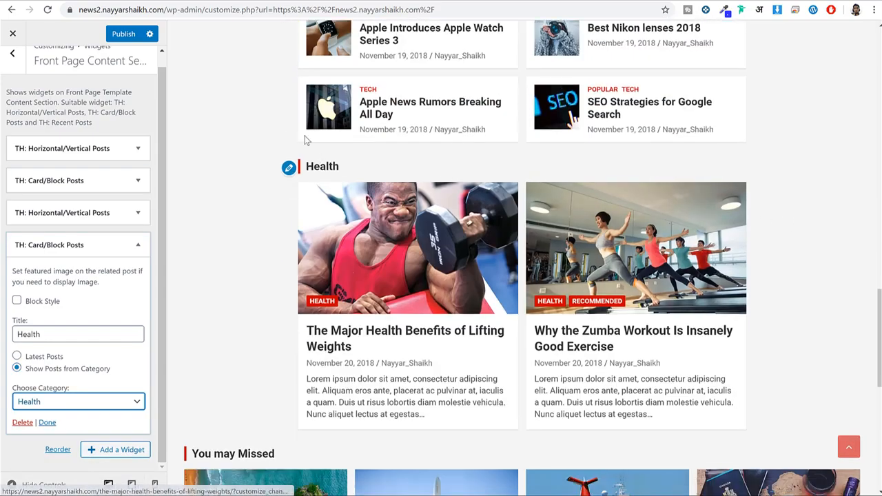
click(137, 244)
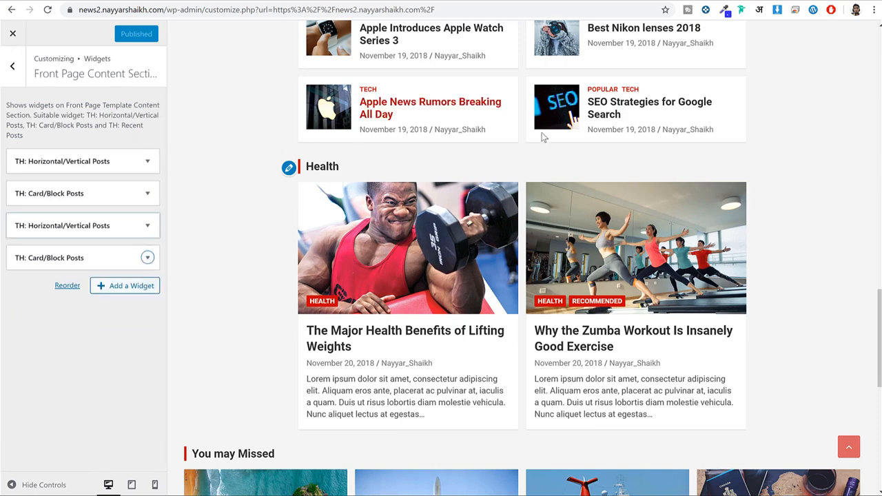
scroll(679, 159, up, 10)
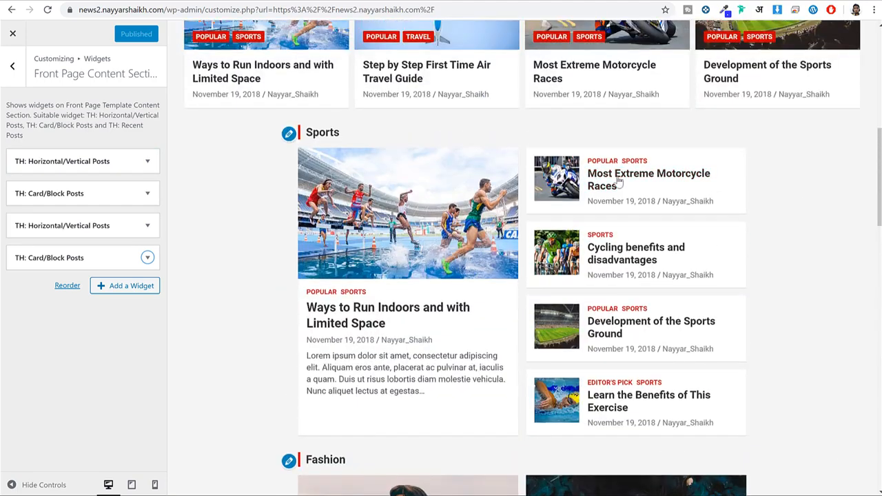
- Add a TH: Horizontal/Vertical Posts widget titled Sports to the Front Page Sidebar Section
click(12, 66)
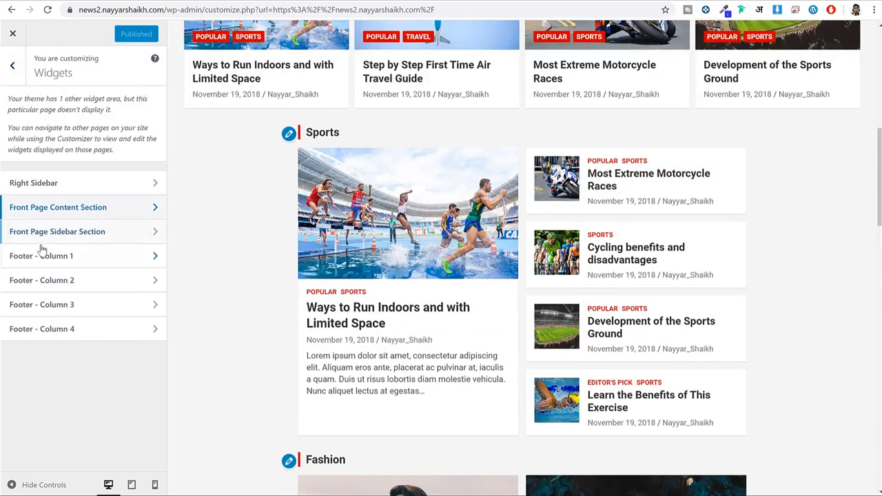
click(121, 236)
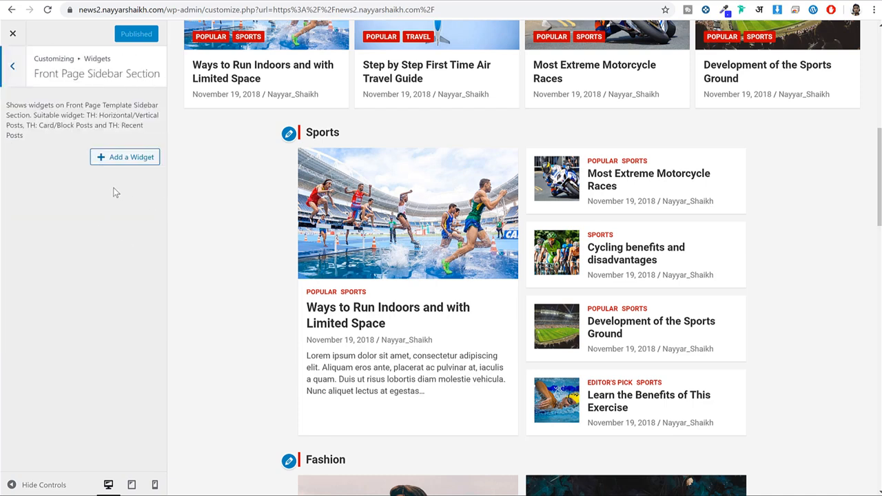
click(117, 162)
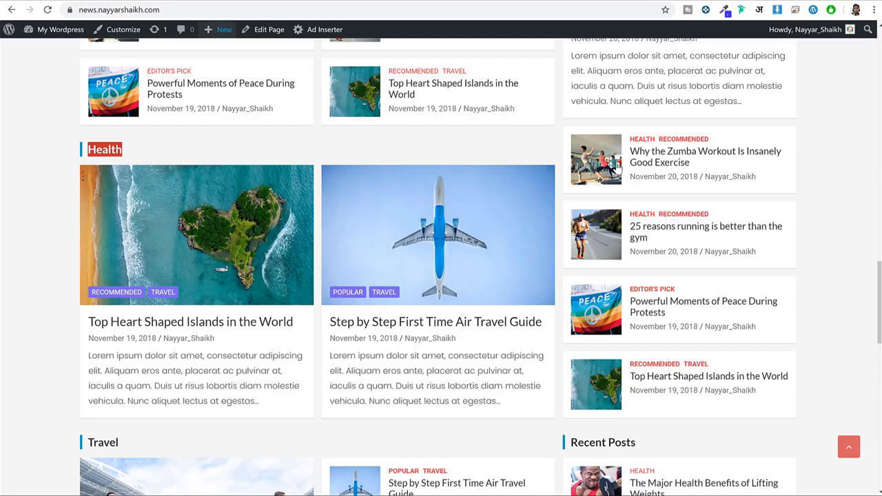
scroll(784, 223, up, 10)
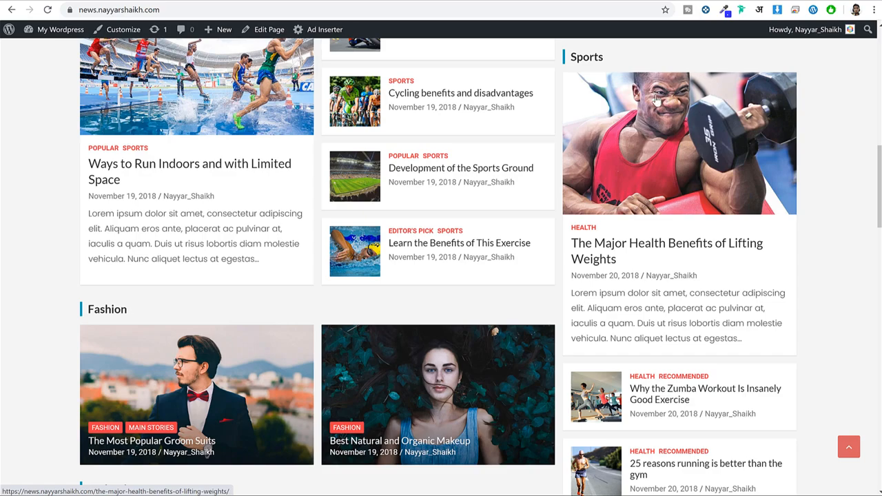
scroll(718, 186, down, 5)
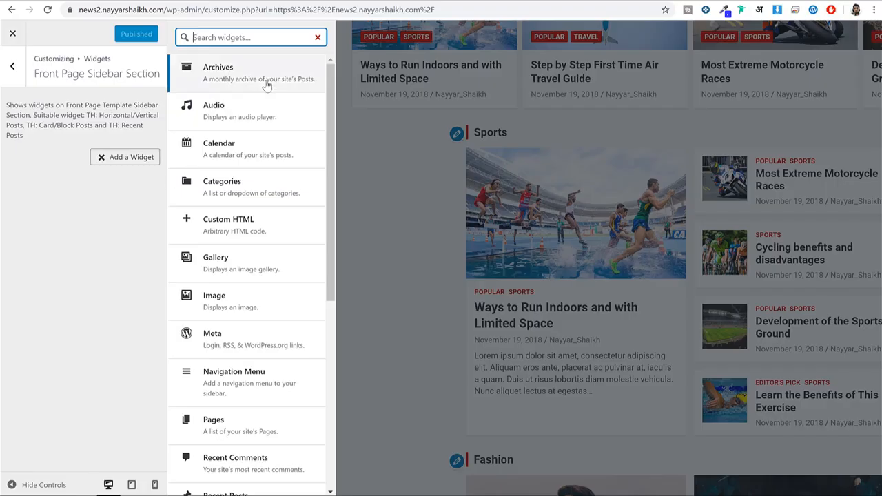
click(262, 85)
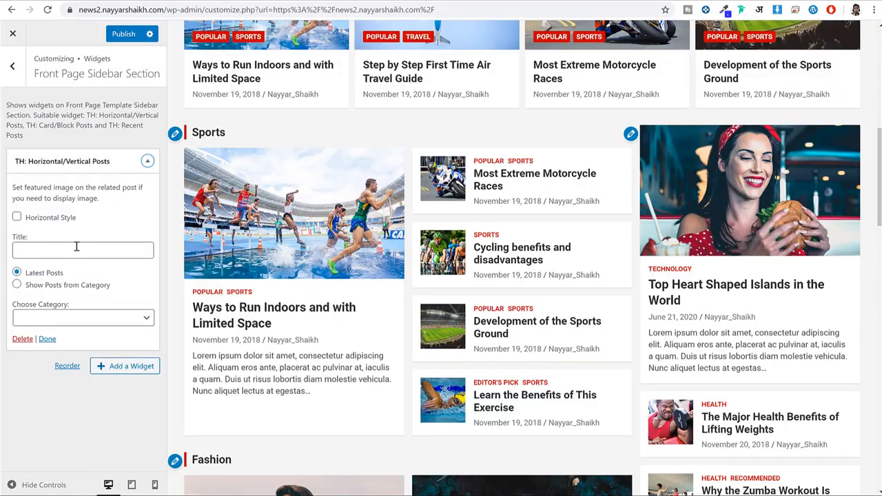
click(77, 246)
text(Sports)
- Make the sidebar Sports widget show Sports category posts, then collapse it
click(63, 317)
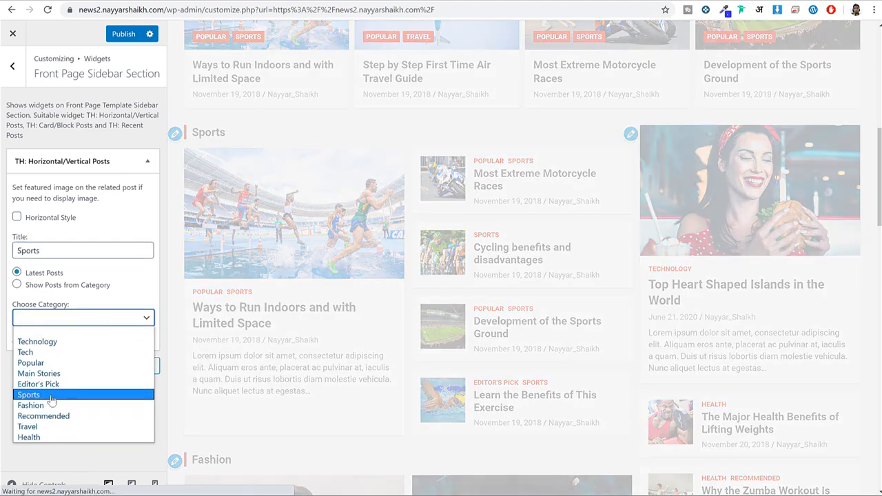
click(50, 395)
click(39, 285)
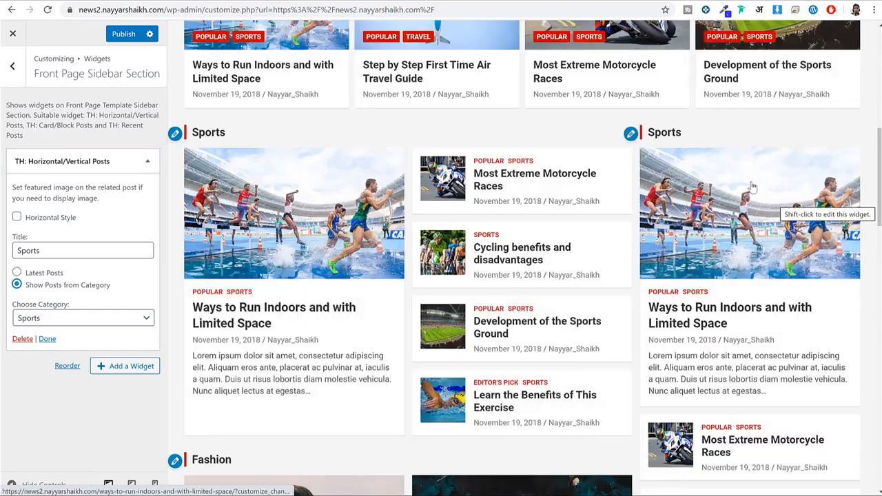
scroll(425, 191, down, 2)
scroll(549, 213, down, 4)
scroll(551, 214, up, 5)
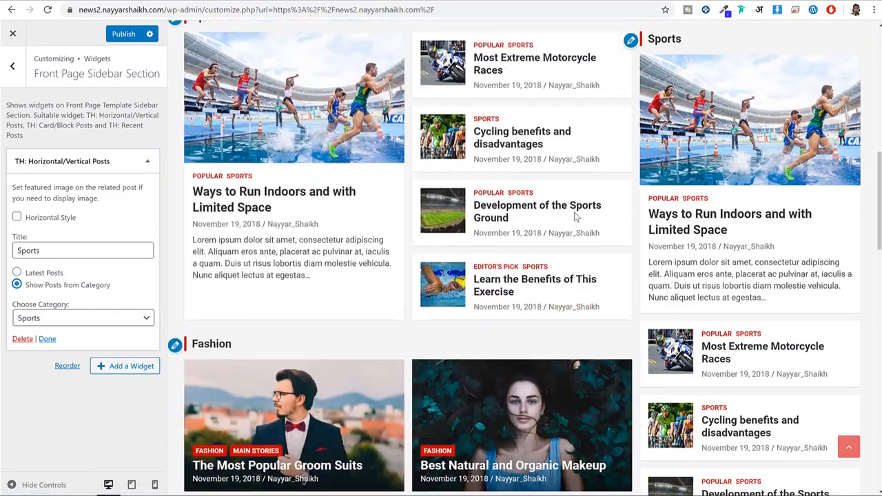
scroll(576, 217, down, 4)
scroll(575, 217, up, 4)
scroll(575, 218, down, 5)
scroll(575, 218, up, 4)
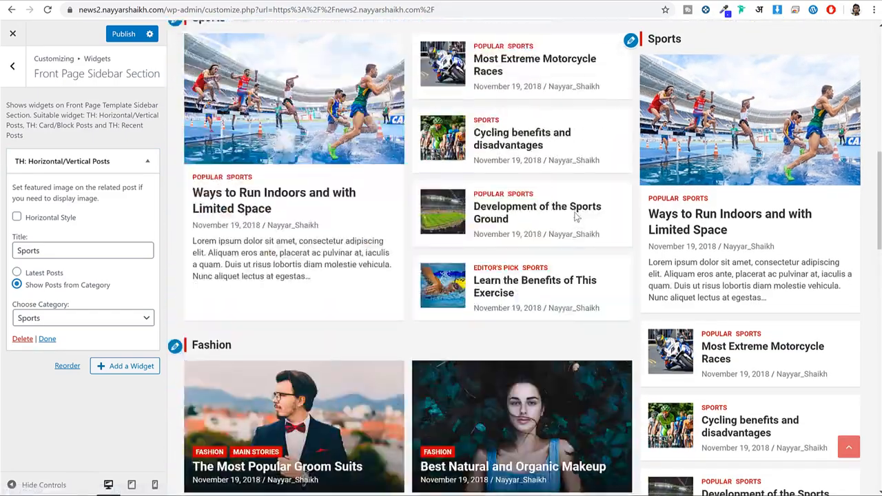
scroll(575, 218, down, 3)
scroll(575, 217, up, 4)
scroll(575, 218, down, 4)
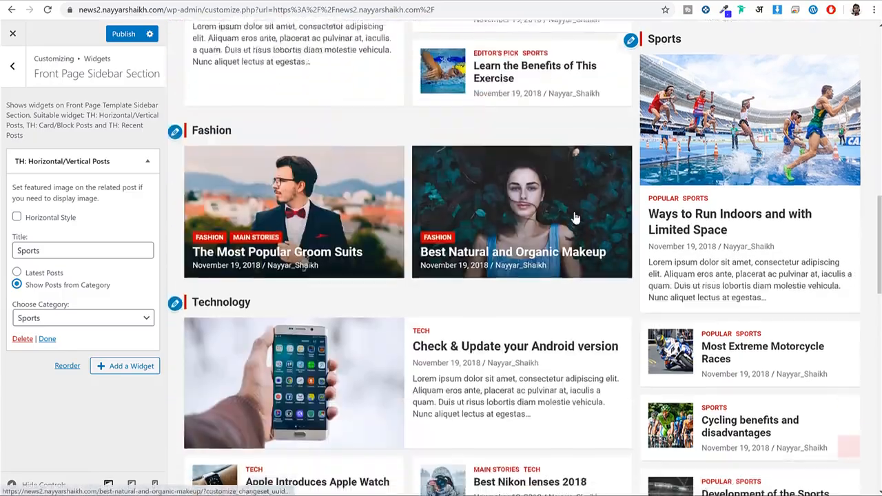
scroll(575, 217, down, 3)
scroll(575, 216, up, 4)
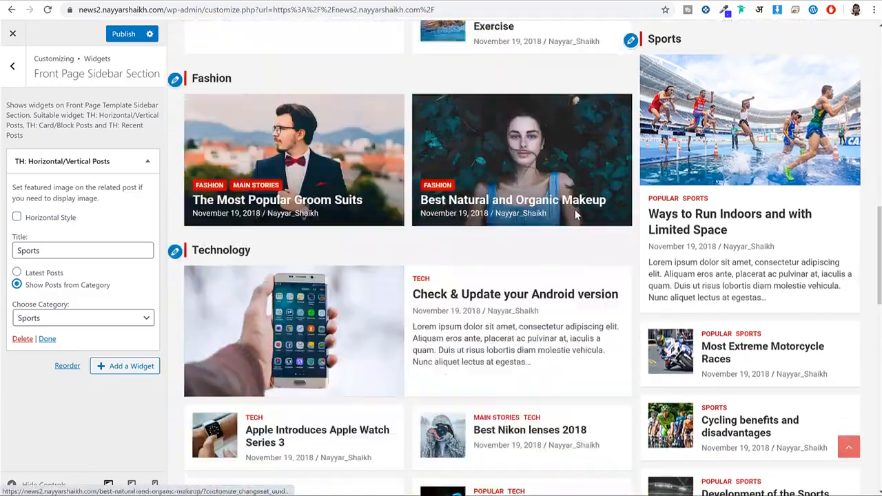
scroll(574, 210, up, 2)
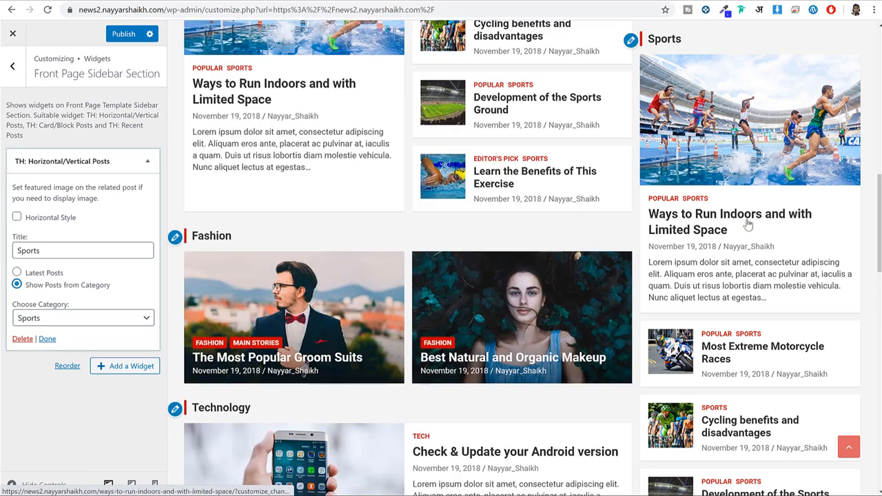
click(147, 160)
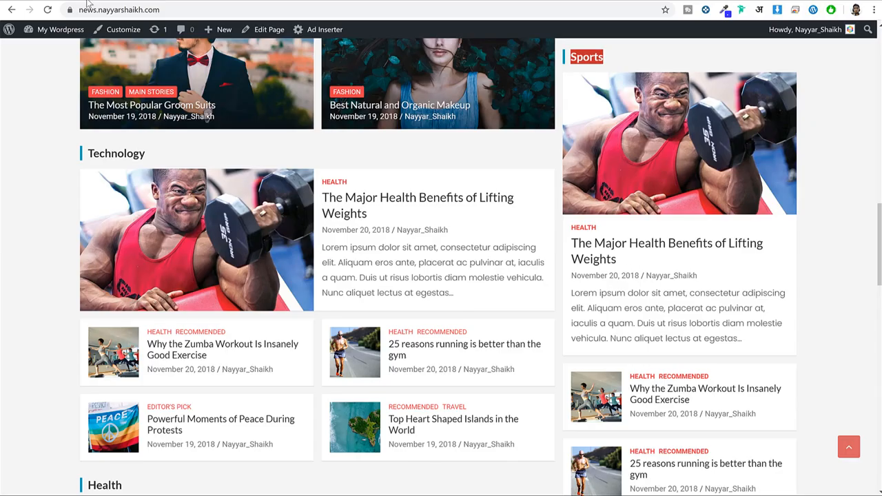
- Add a TH: Recent Posts widget to the front-page sidebar, titled with the copied 'Recent Posts' heading
scroll(620, 262, down, 9)
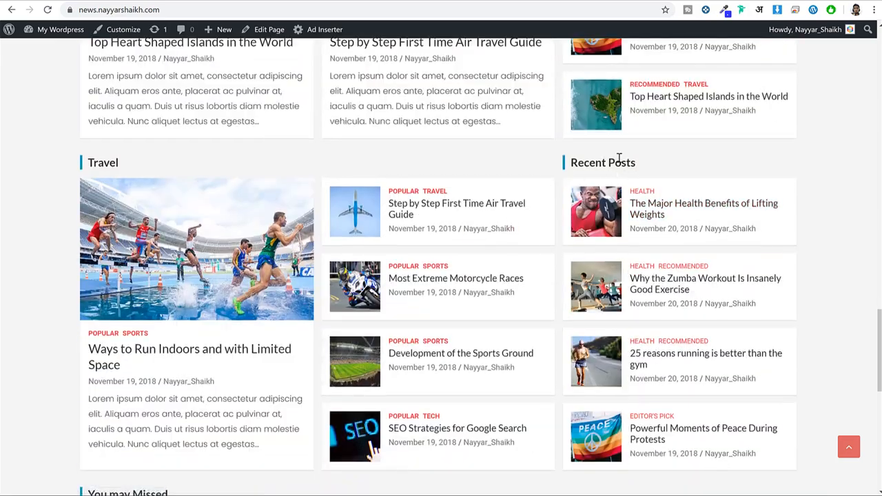
drag(637, 165, 565, 162)
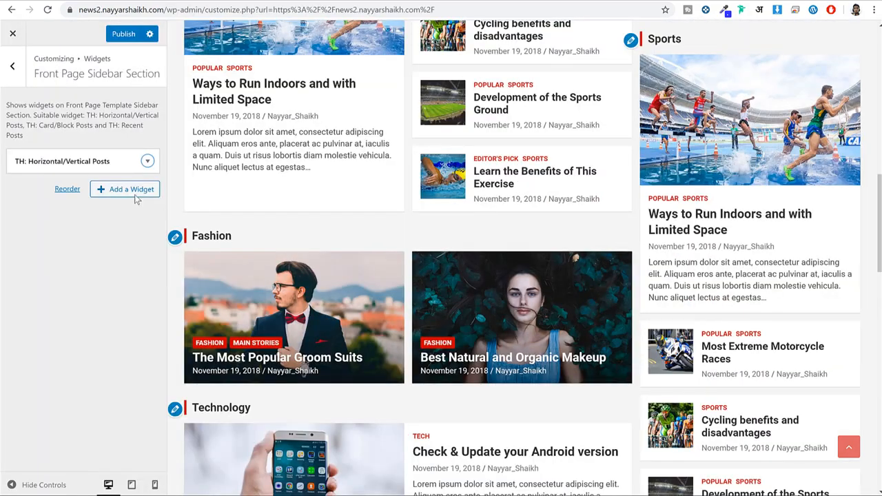
click(134, 190)
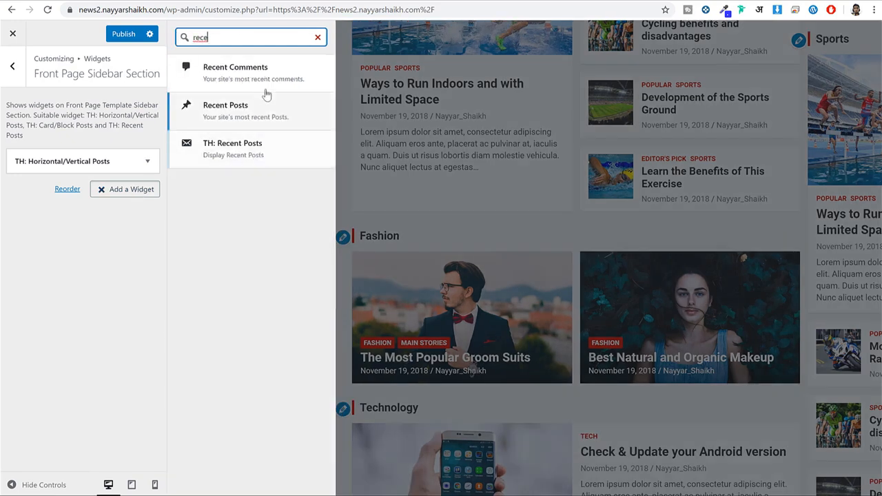
click(239, 163)
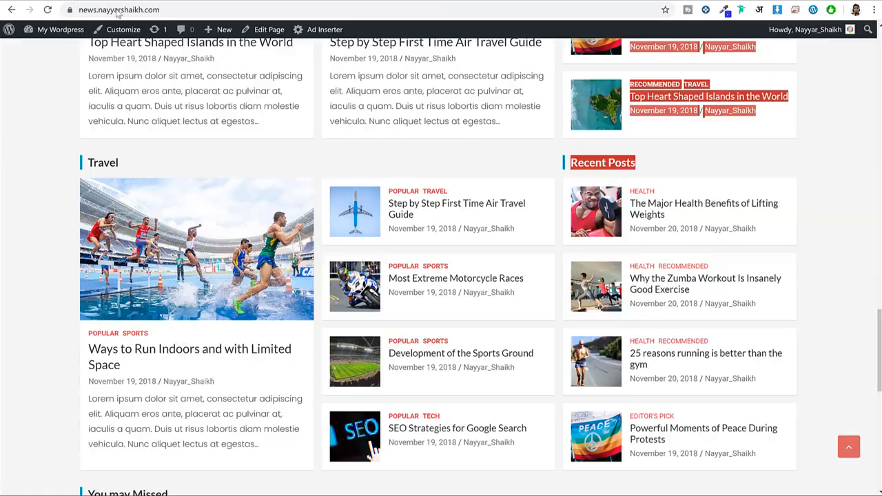
key(ctrl+v)
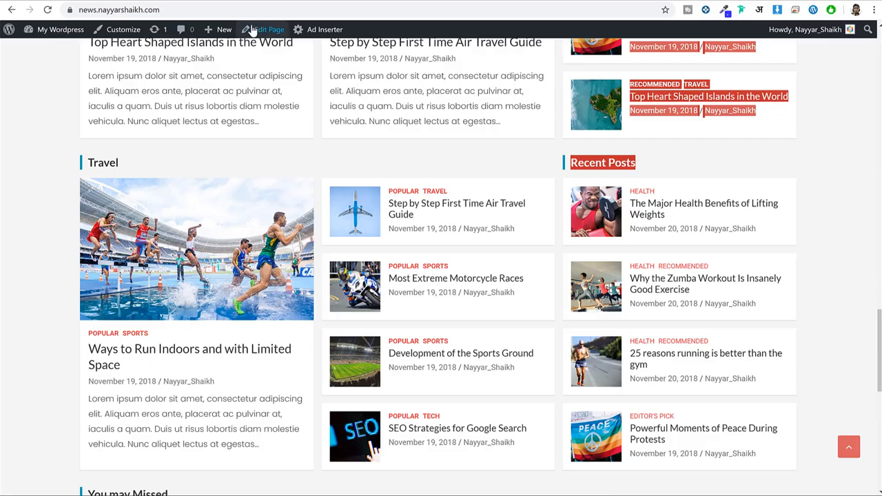
- Publish the Customizer changes with the Recent Posts widget showing 4 posts
click(615, 164)
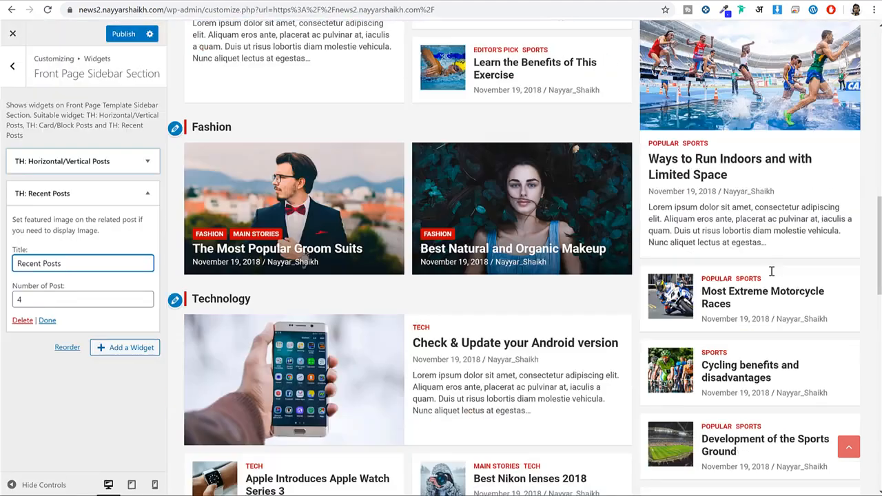
scroll(772, 270, down, 5)
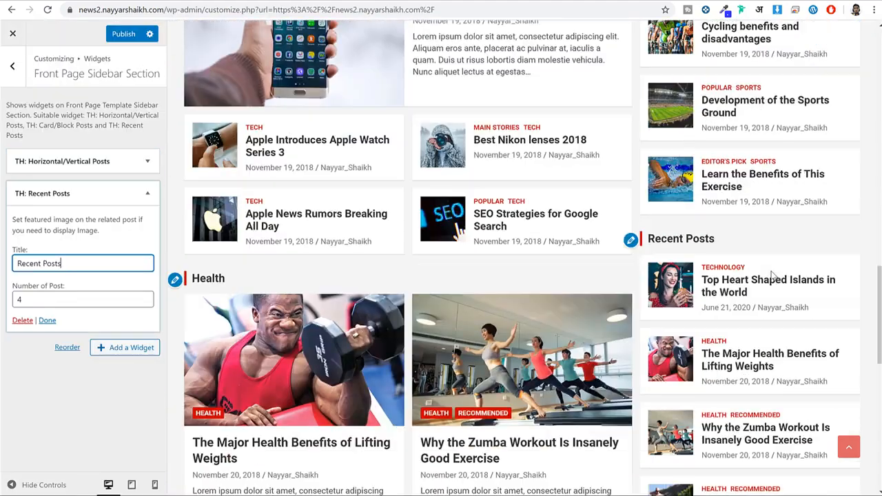
scroll(726, 282, down, 2)
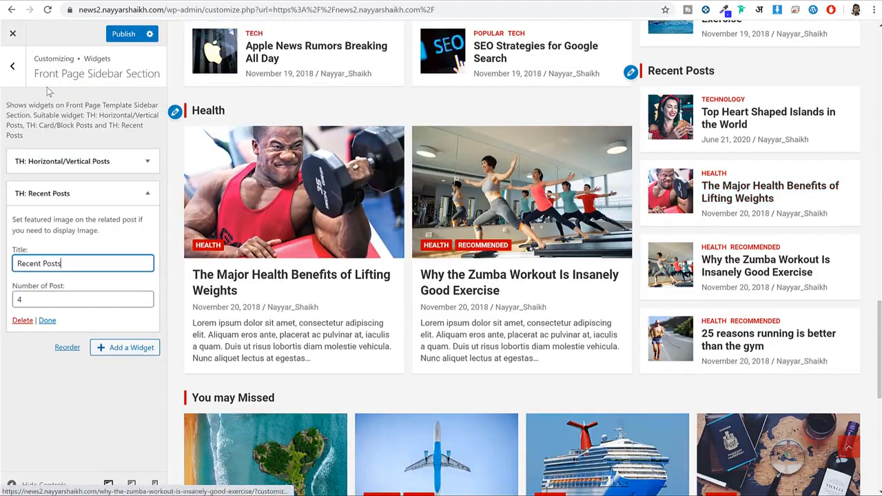
click(130, 34)
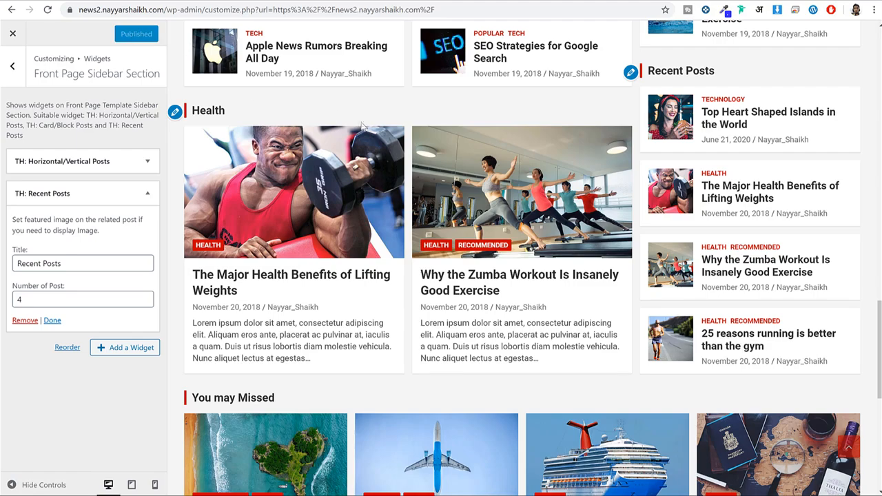
- In the preview, view the Groom Suits post, then go to the HEALTH category
scroll(743, 185, up, 15)
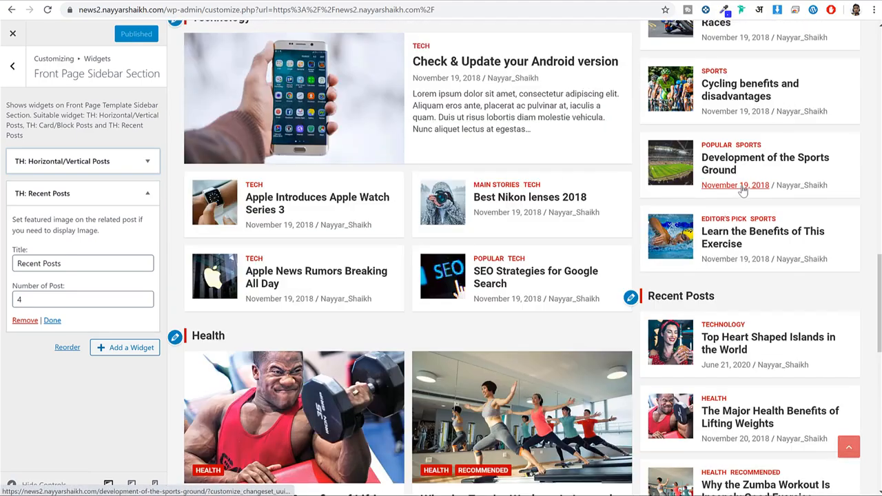
scroll(525, 207, up, 5)
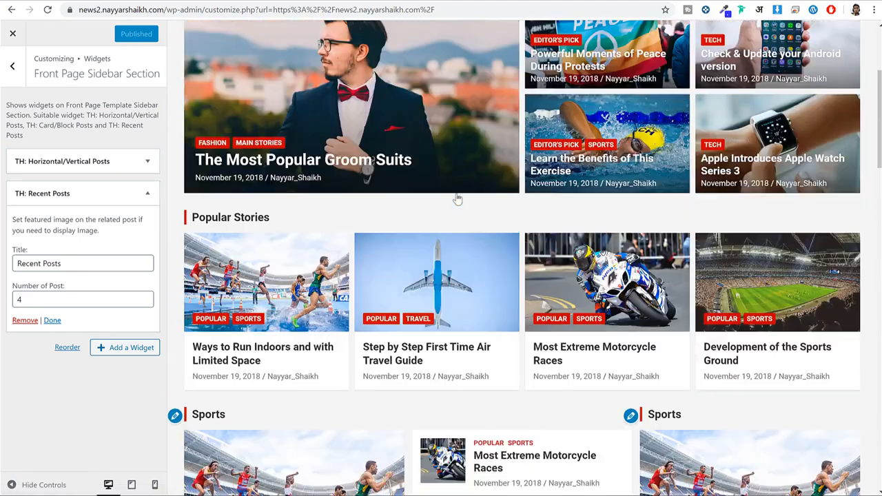
click(425, 105)
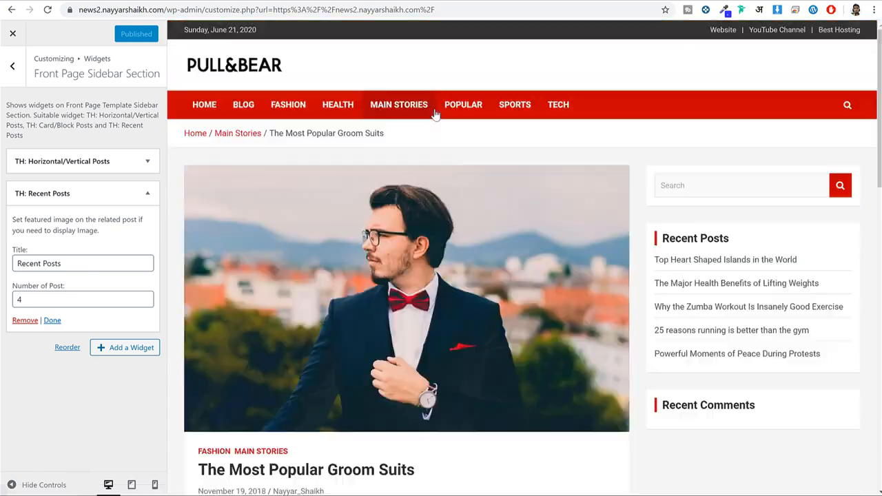
scroll(661, 203, down, 5)
scroll(616, 238, down, 5)
scroll(618, 236, up, 10)
scroll(750, 184, up, 2)
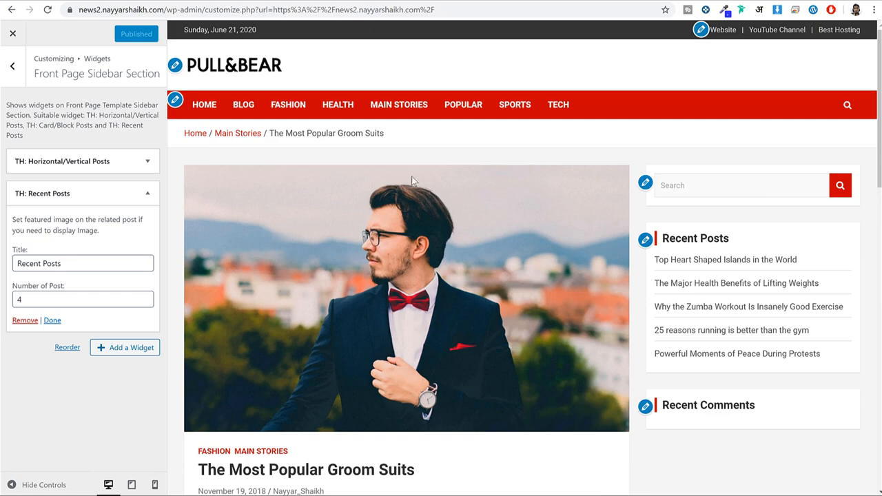
click(331, 112)
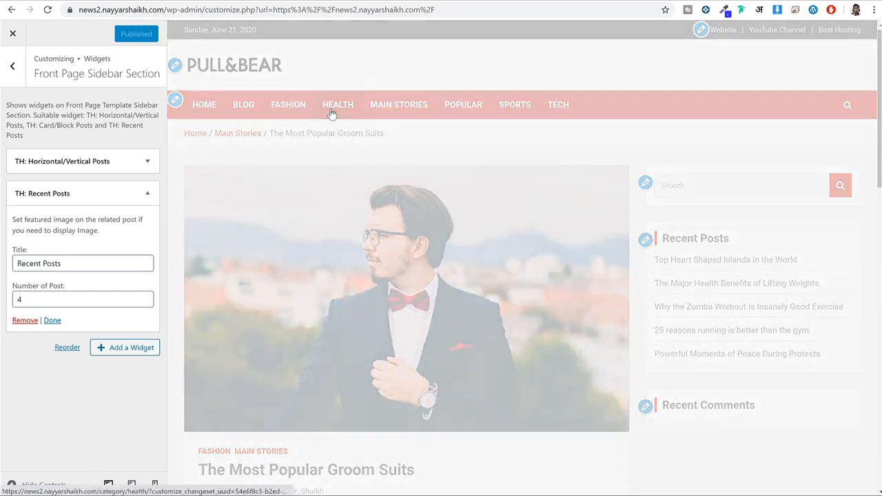
- View The Major Health Benefits of Lifting Weights post, then return to the Health archive's sidebar posts
scroll(730, 262, down, 3)
scroll(722, 294, up, 1)
scroll(723, 296, up, 4)
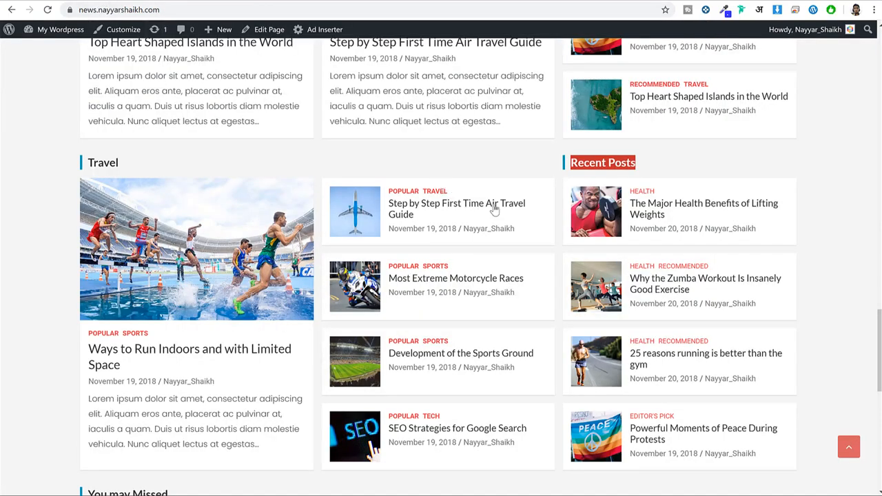
click(647, 206)
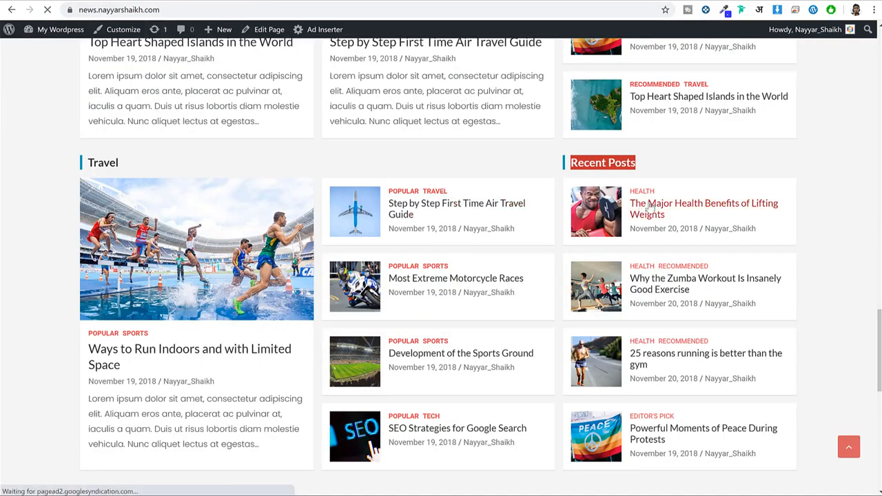
scroll(859, 225, down, 2)
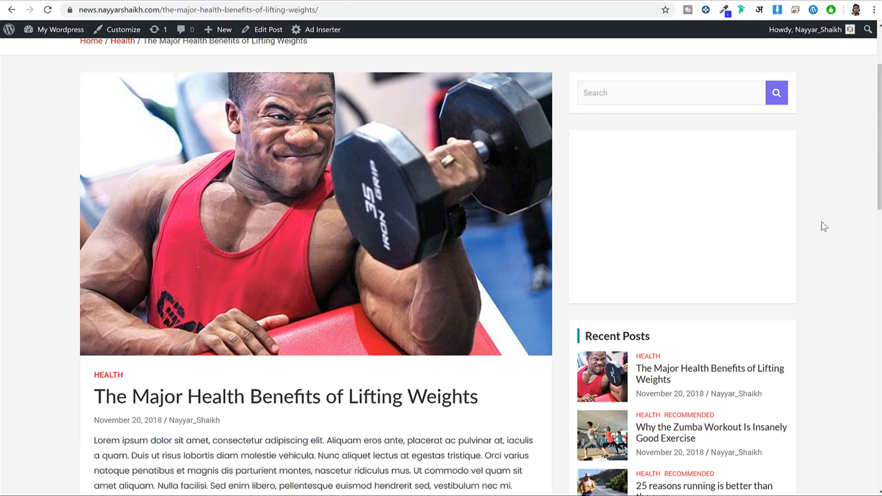
scroll(362, 212, up, 2)
click(232, 126)
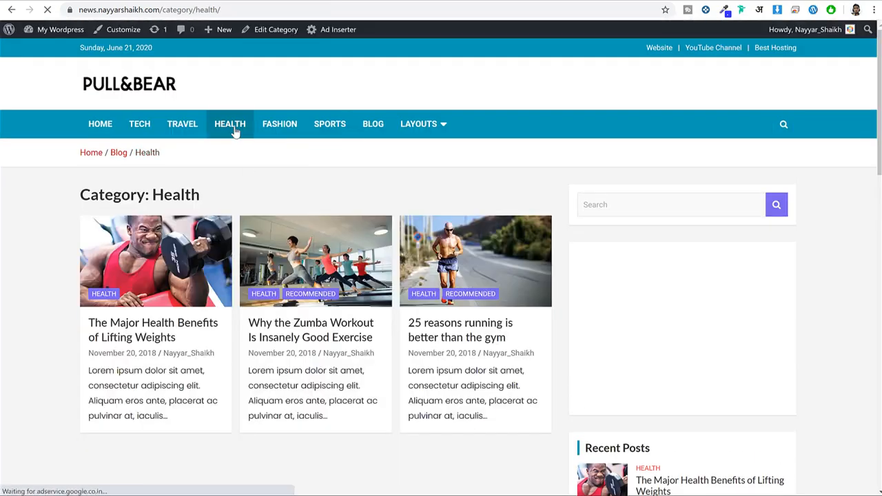
scroll(386, 227, down, 2)
scroll(482, 235, up, 2)
scroll(645, 210, down, 2)
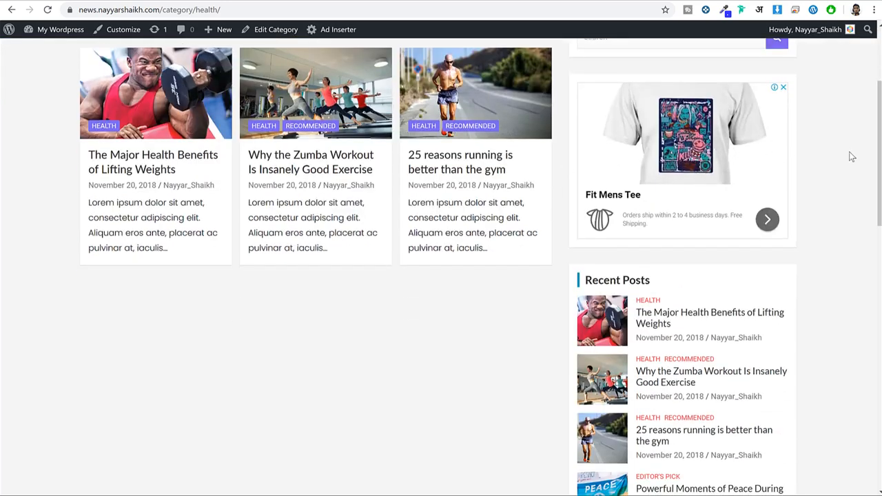
scroll(723, 145, down, 2)
scroll(671, 151, down, 3)
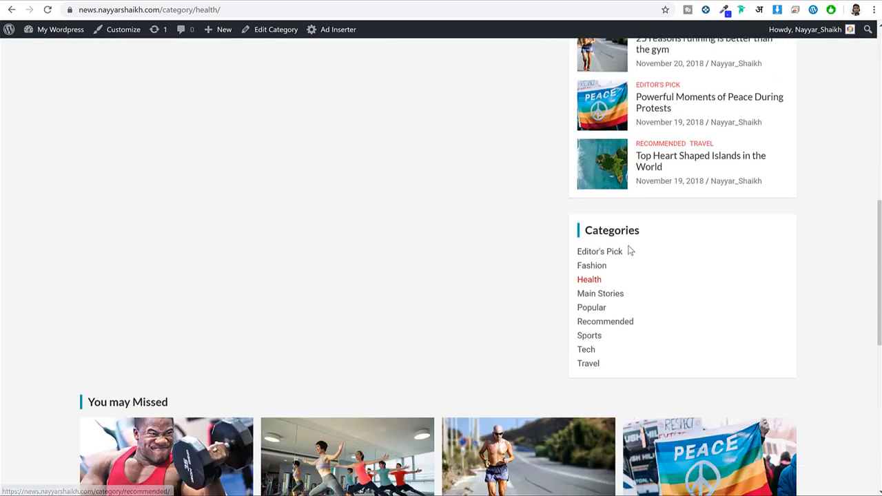
scroll(600, 245, up, 7)
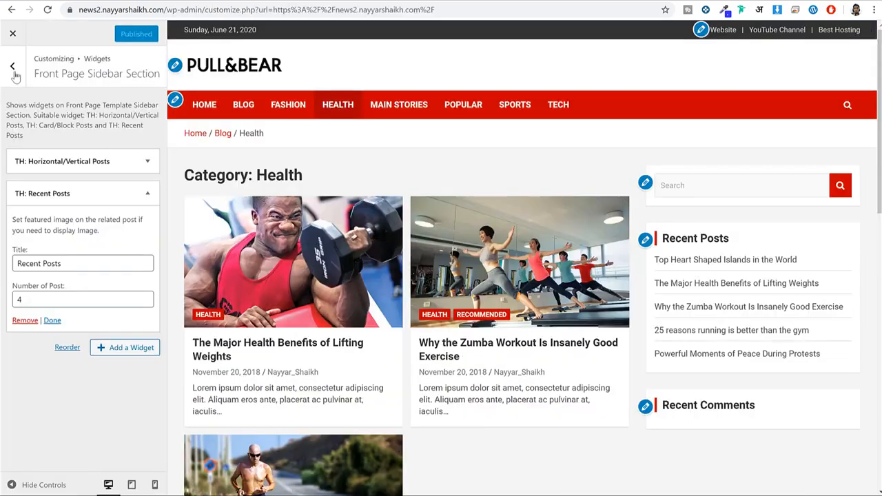
- Delete the Recent Posts widget from the Right Sidebar and expand Recent Comments for removal
click(17, 71)
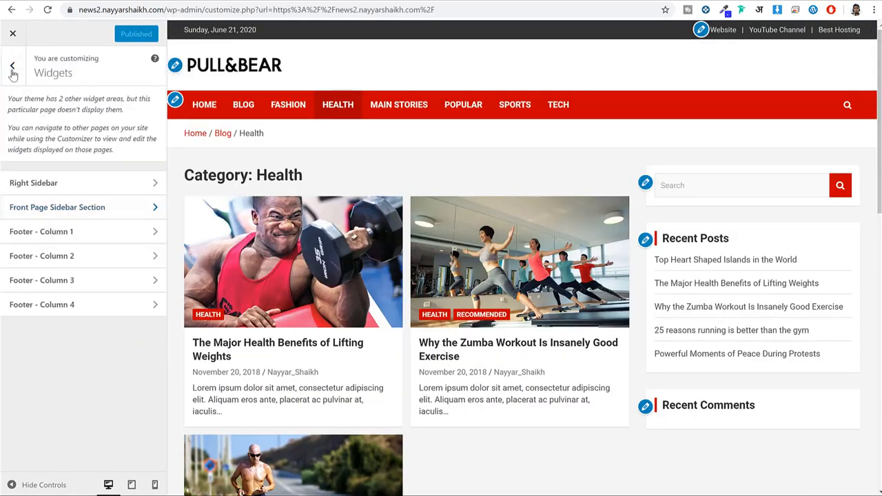
click(61, 184)
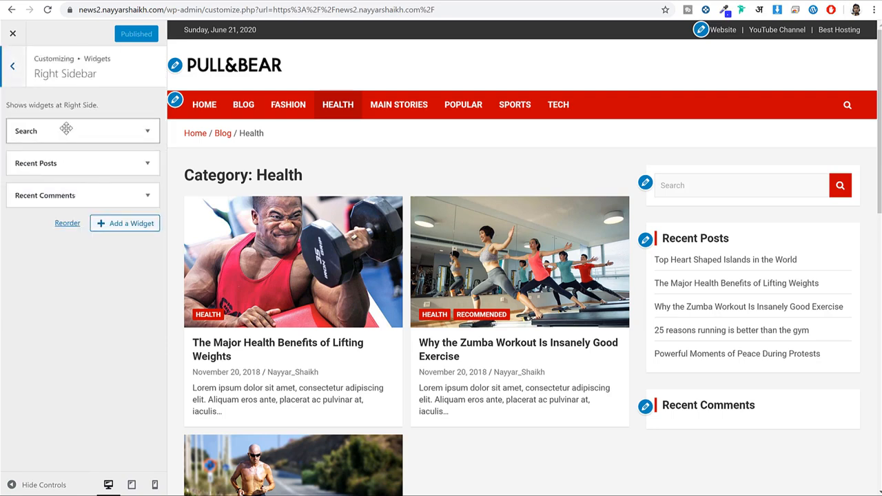
click(148, 164)
click(23, 280)
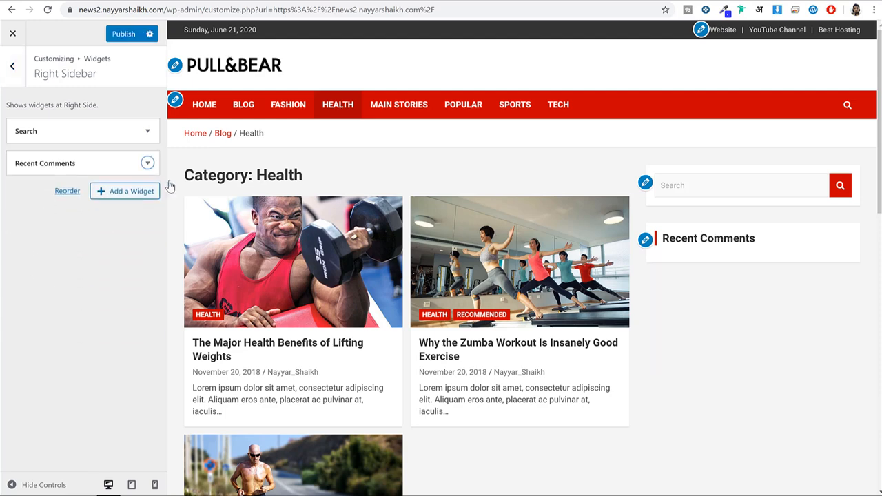
click(148, 163)
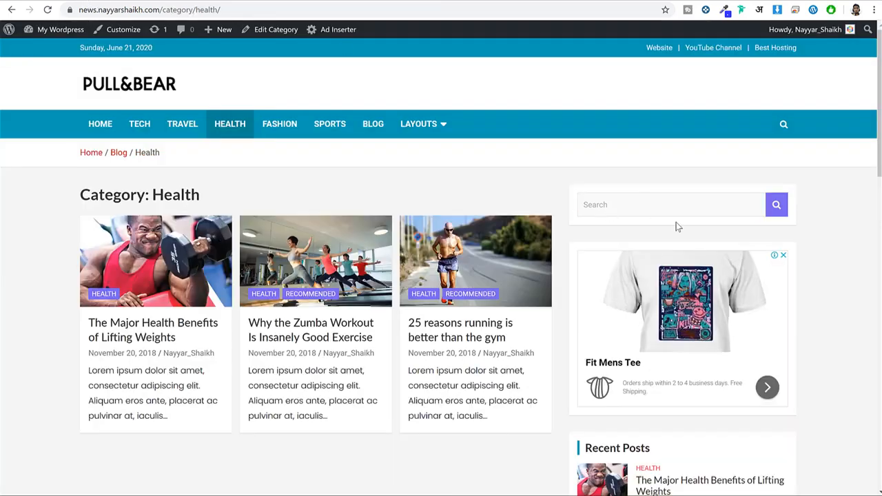
scroll(734, 232, down, 2)
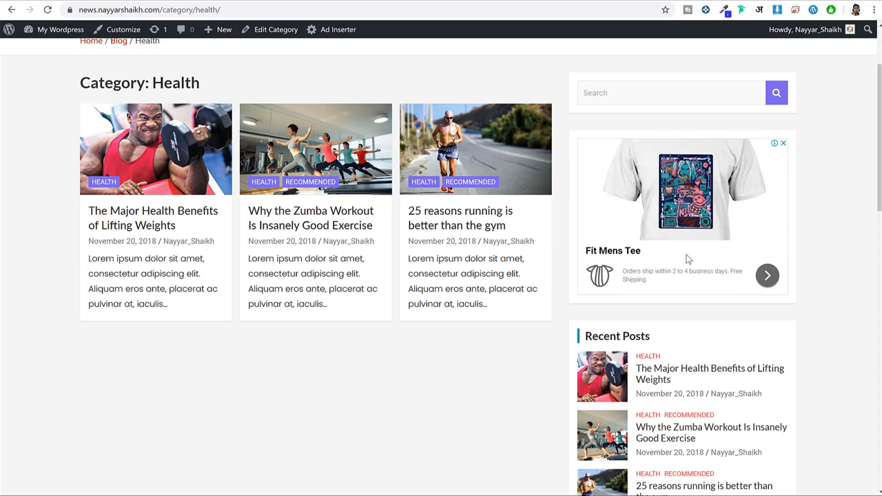
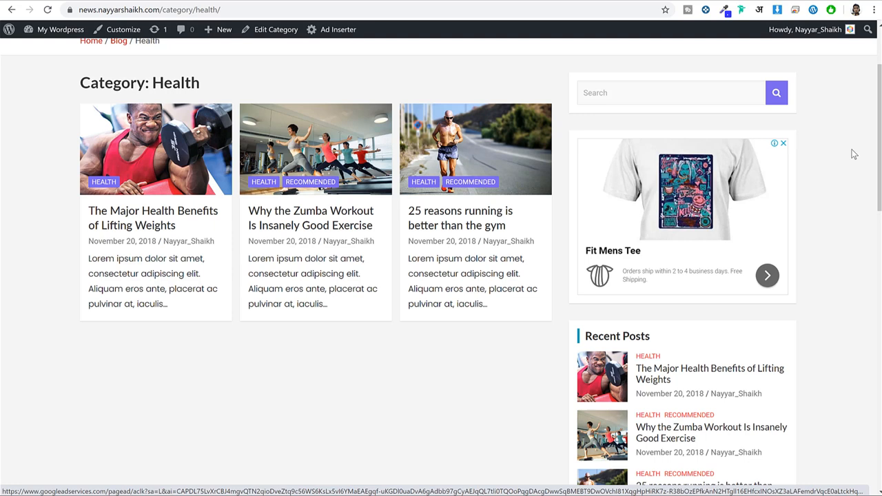
- Load adsense.com in a new tab and start adding a site from the Sites list
key(ctrl+t)
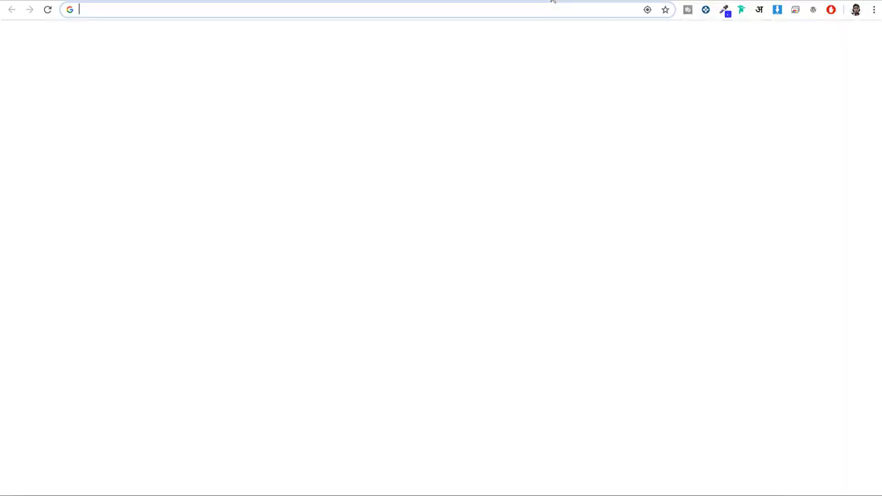
text(adse)
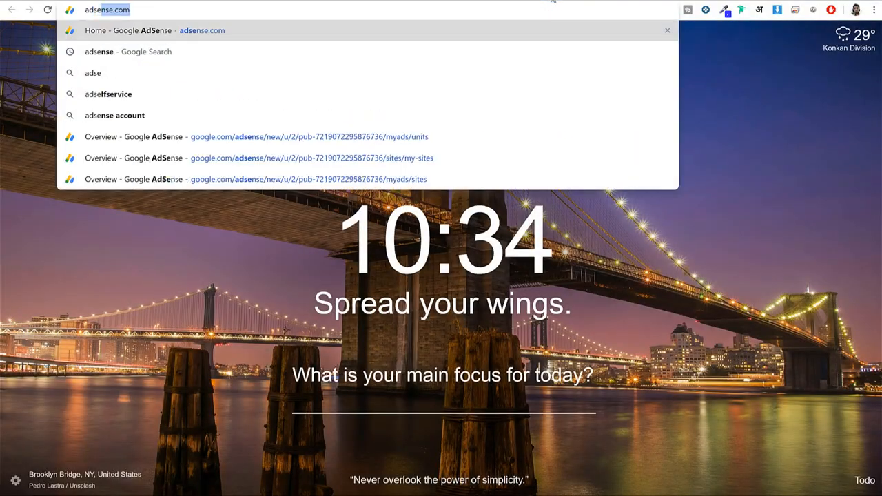
key(Return)
scroll(831, 189, down, 3)
scroll(832, 189, up, 3)
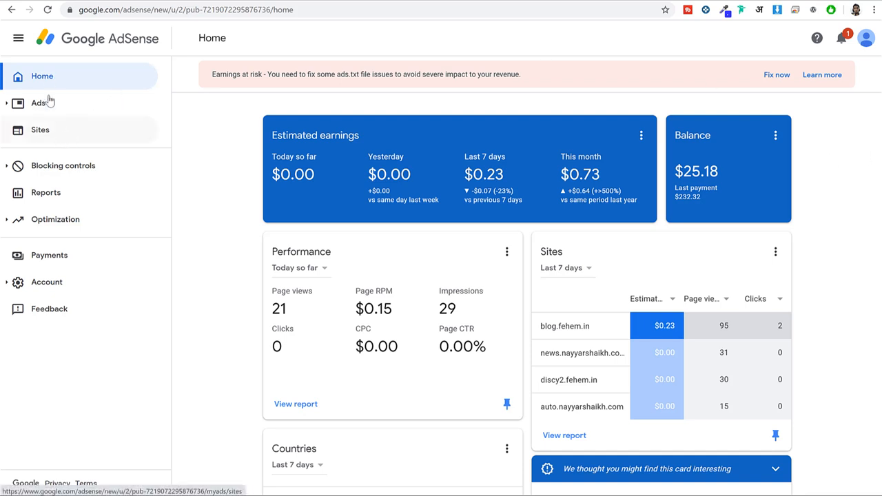
click(50, 130)
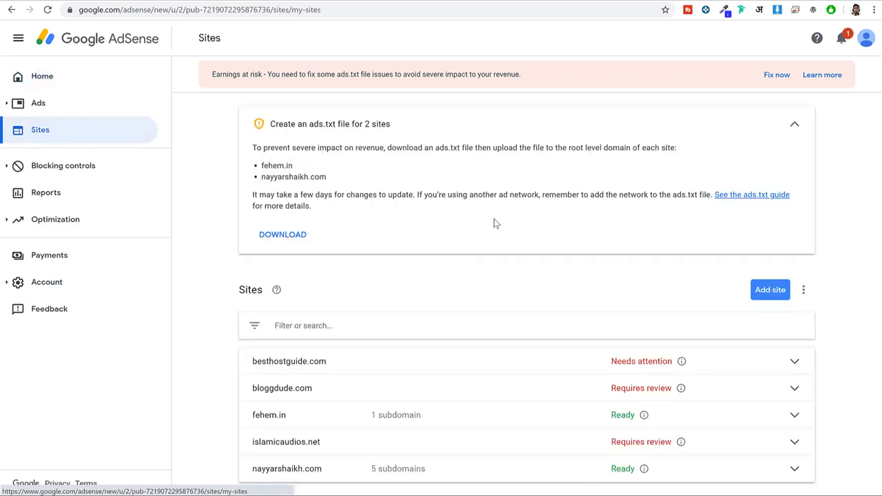
scroll(494, 227, down, 1)
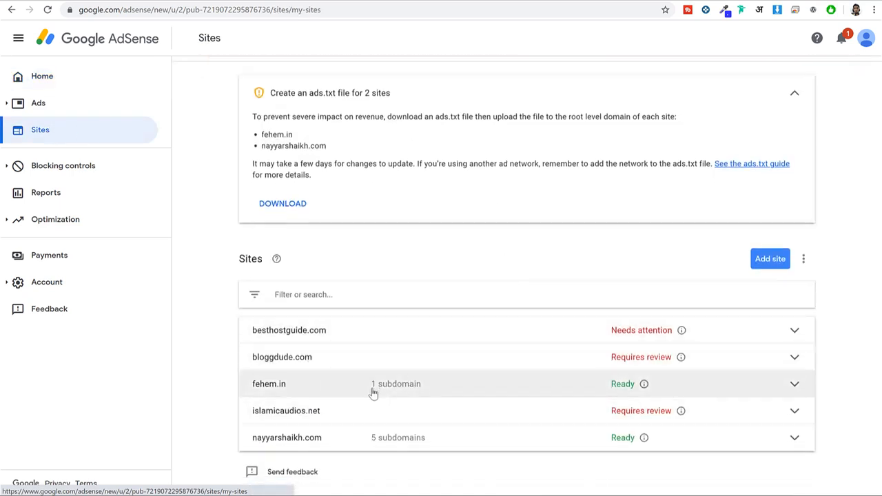
scroll(357, 391, up, 1)
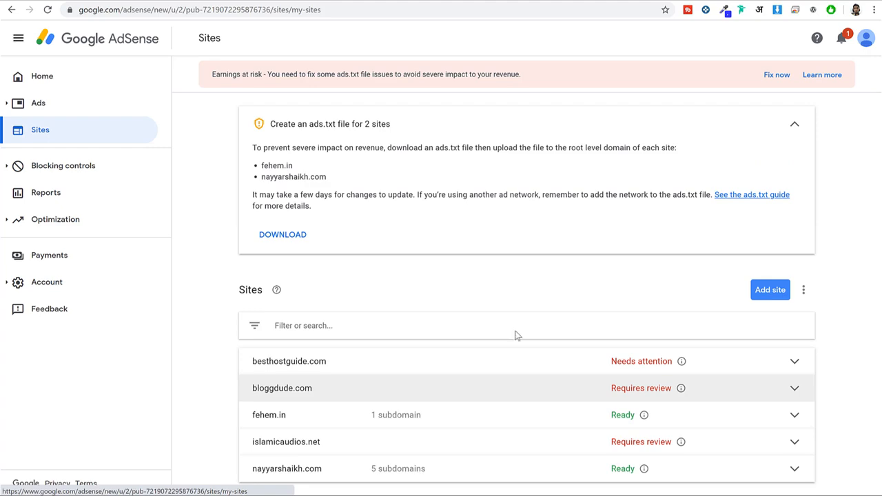
click(756, 296)
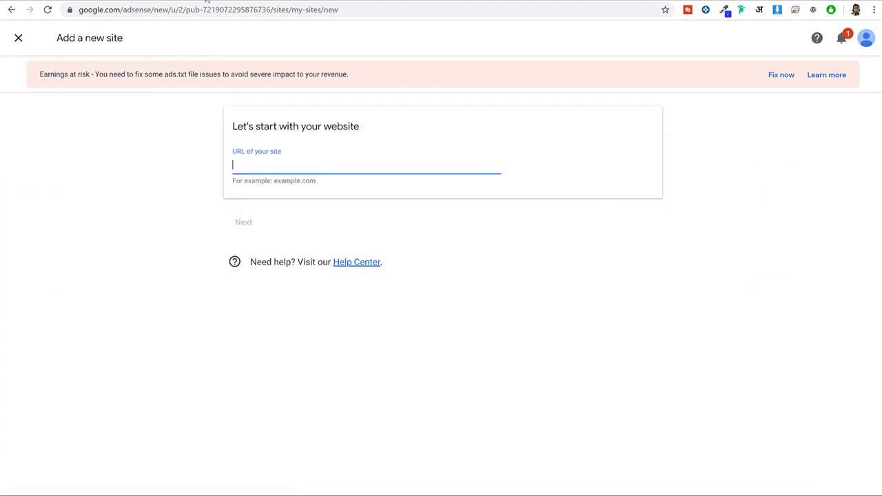
- Enter the news site's address as the new site URL and continue
click(205, 1)
drag(168, 10, 109, 10)
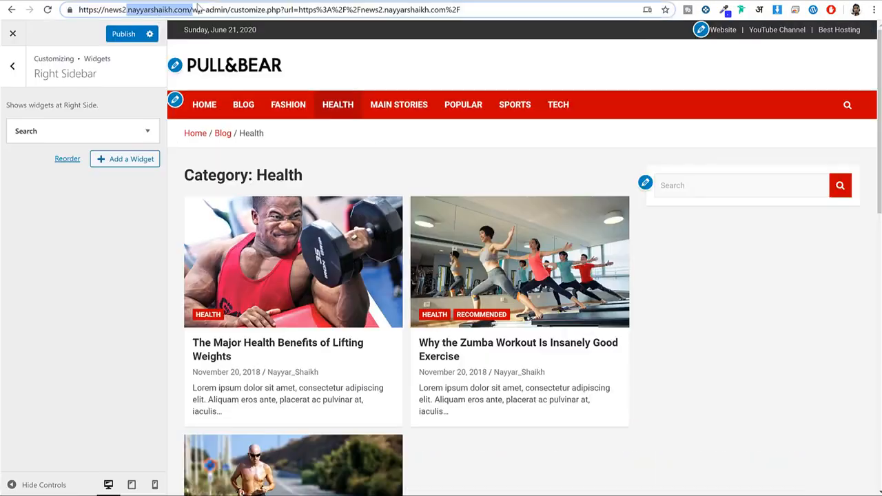
click(158, 10)
drag(189, 8, 55, 3)
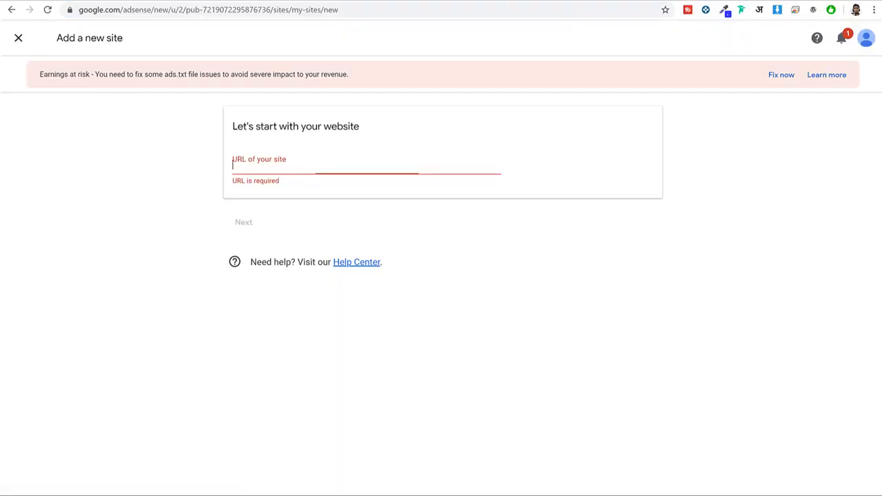
text(https://news2.nayyarshaikh.com/)
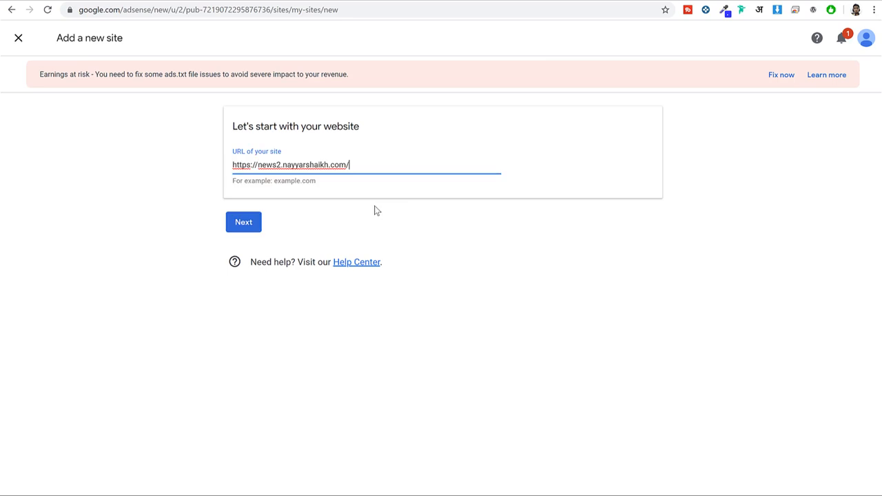
click(244, 226)
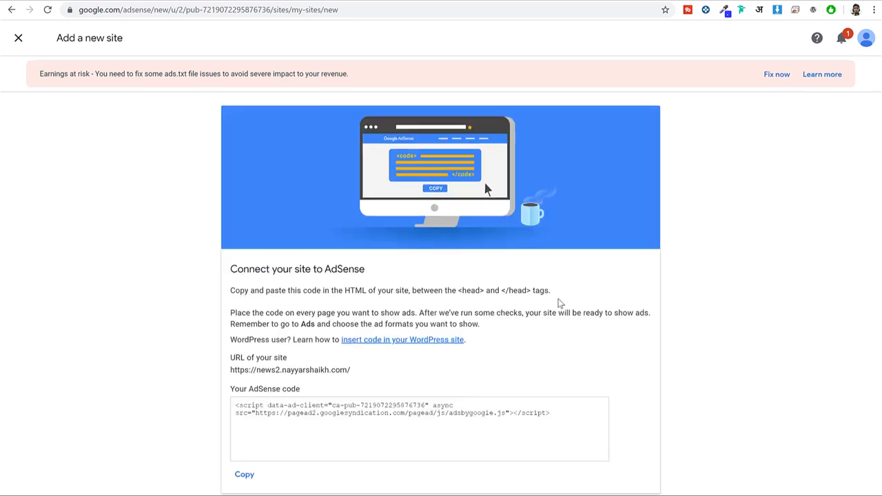
- Copy the generated AdSense connection code and return to the news website
scroll(363, 323, down, 2)
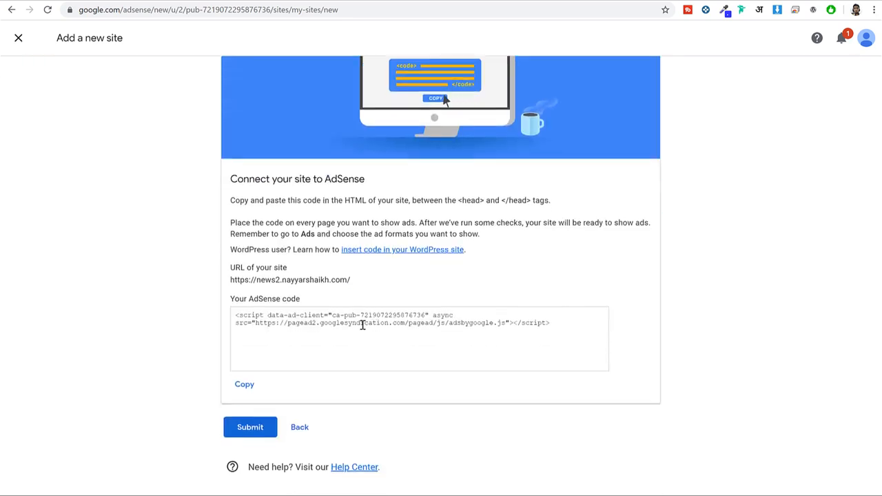
click(244, 385)
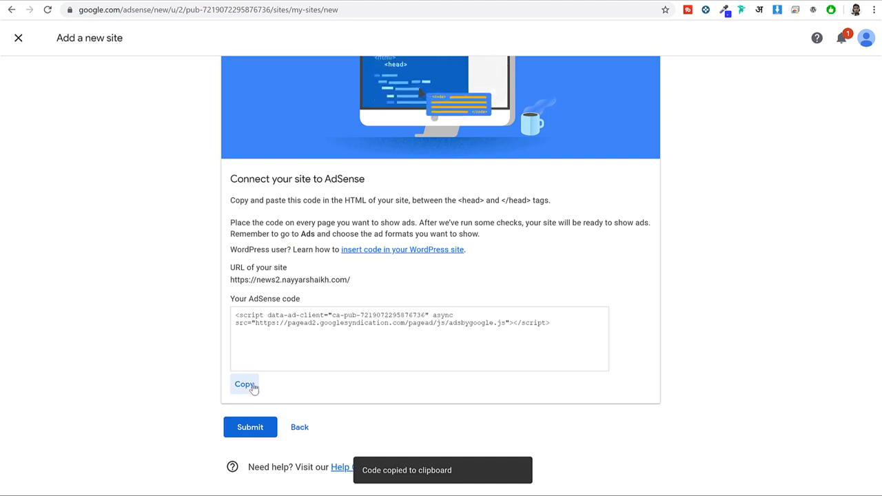
drag(562, 322, 210, 301)
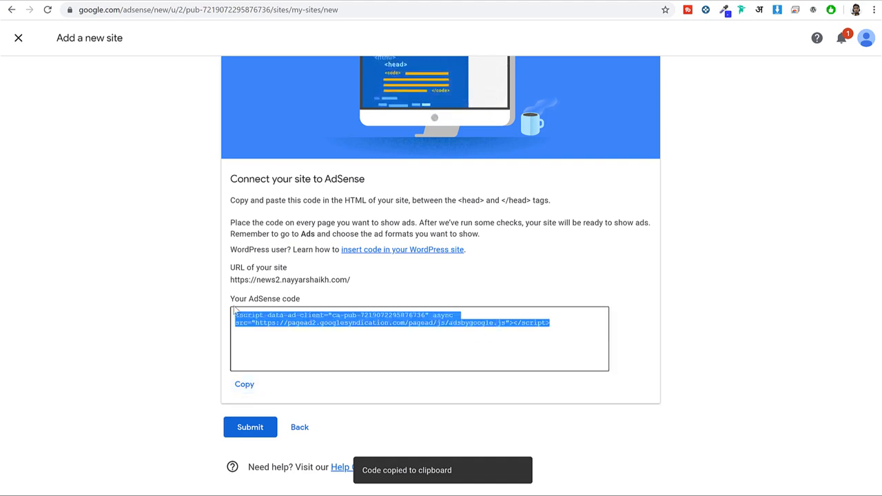
right_click(337, 321)
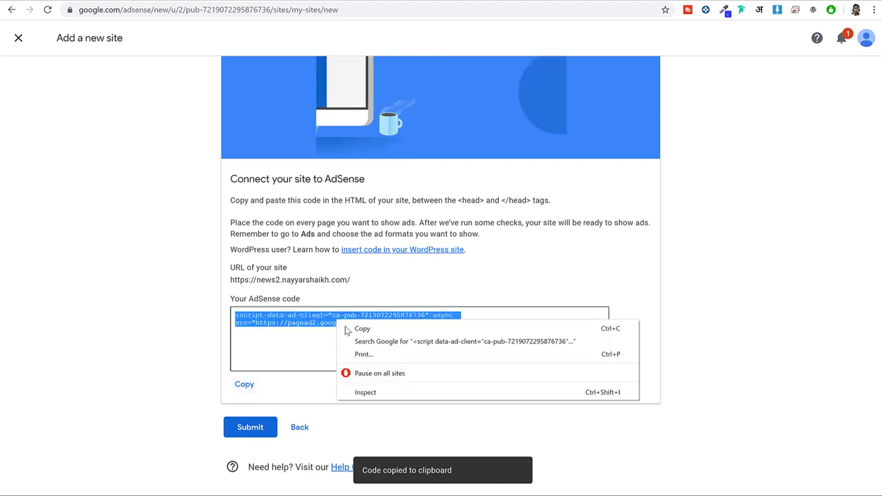
click(453, 269)
drag(250, 200, 531, 200)
click(459, 200)
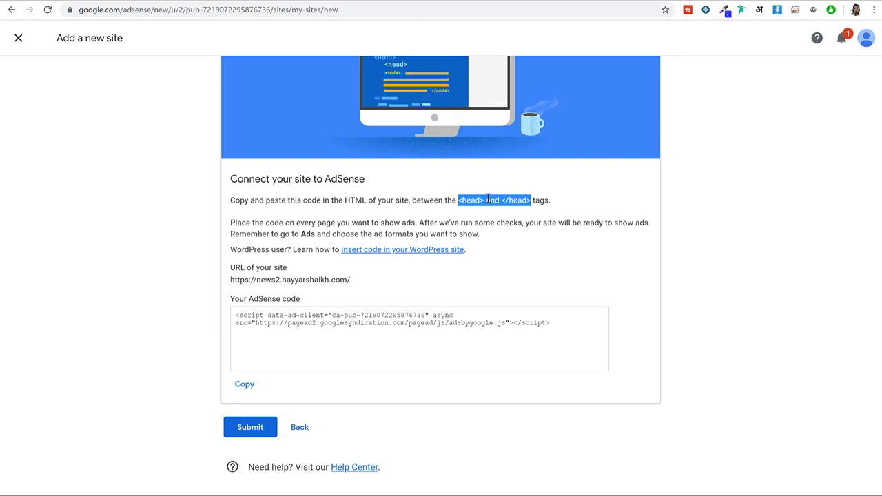
click(253, 390)
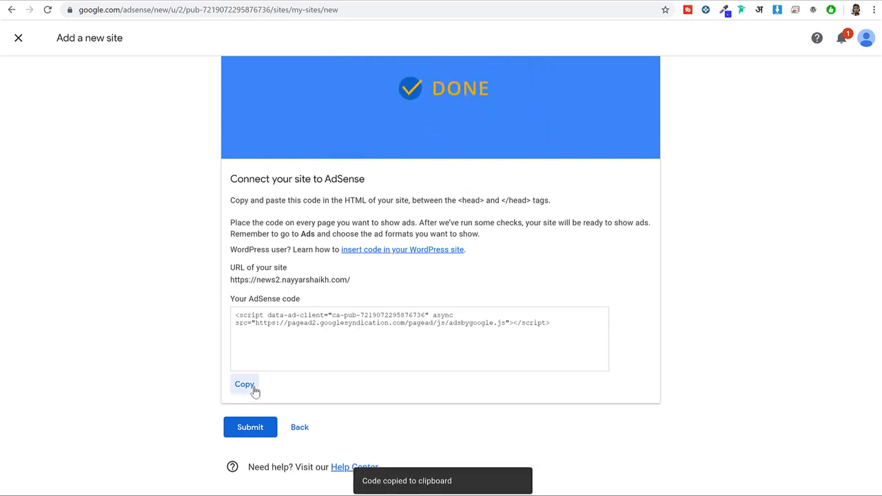
key(ctrl+Tab)
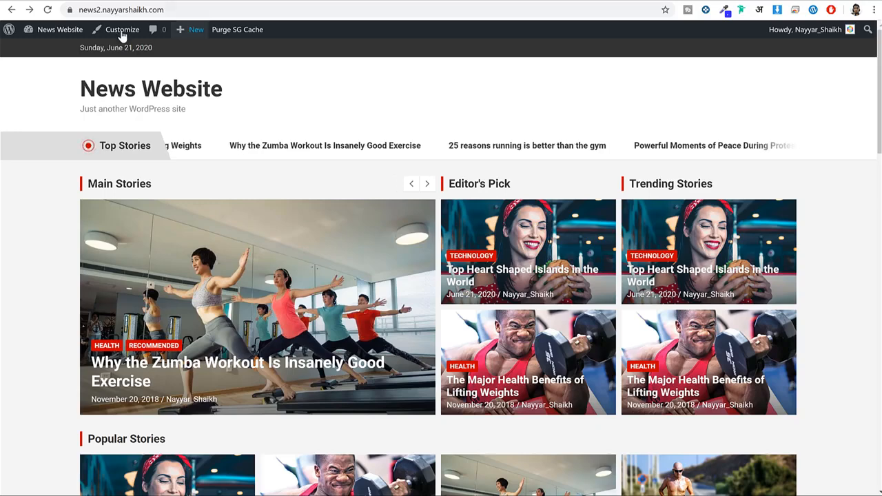
- Open Appearance > Theme Editor, accept the warning, and load NewsCard's header.php
click(72, 33)
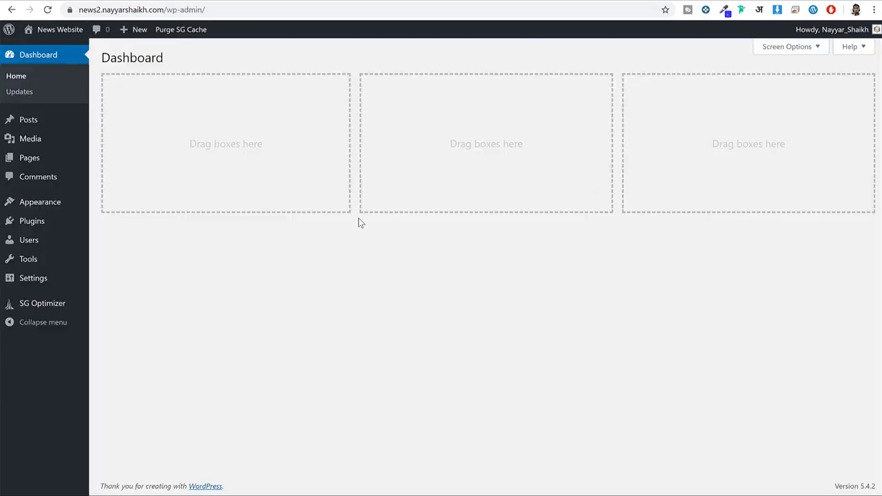
mouse_move(26, 207)
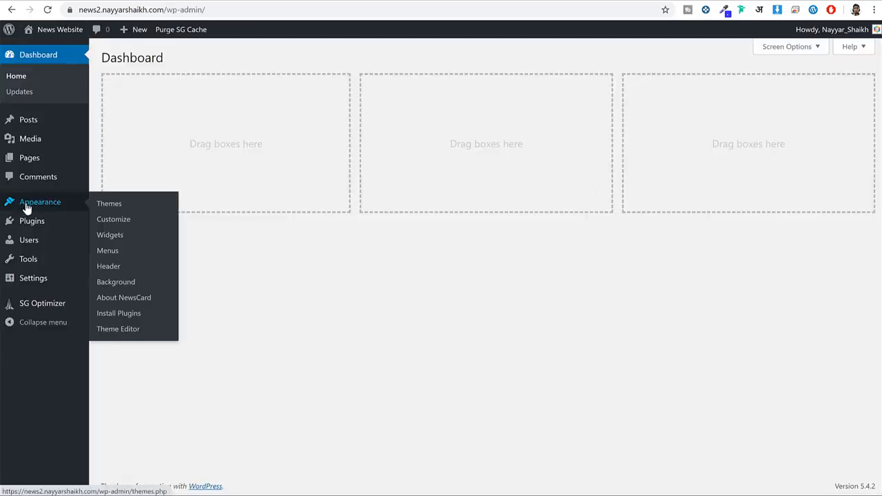
click(118, 329)
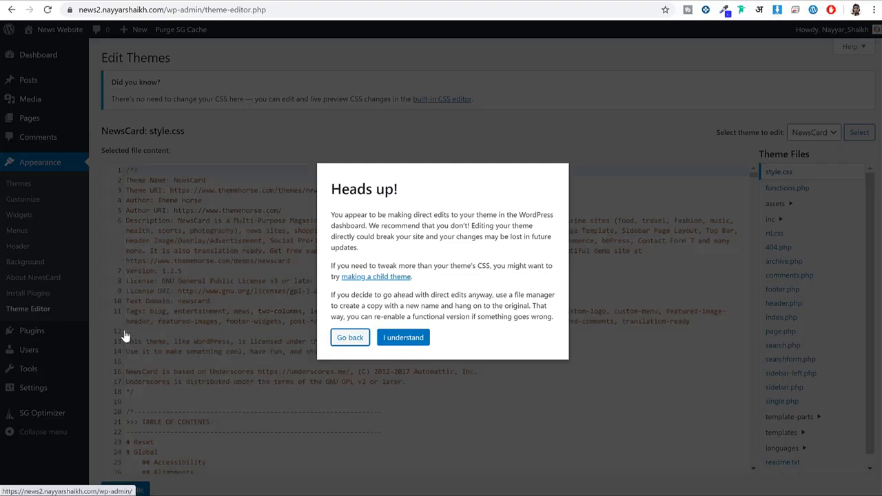
click(400, 337)
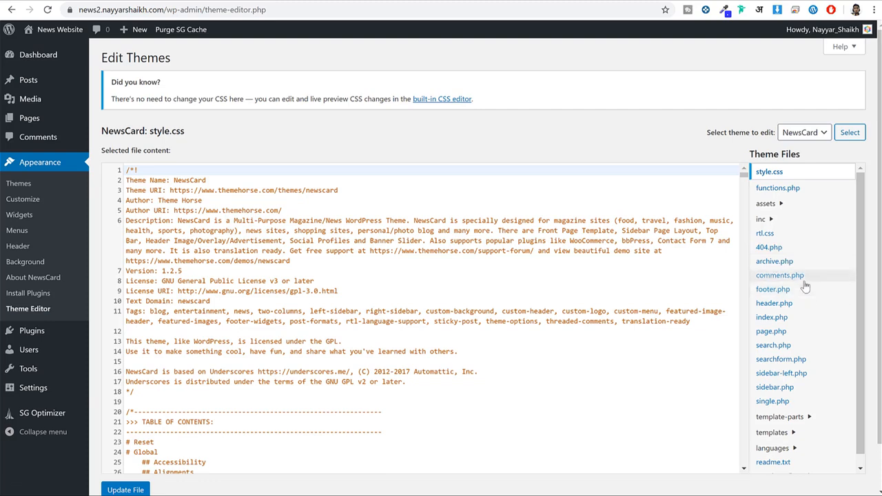
scroll(803, 289, down, 1)
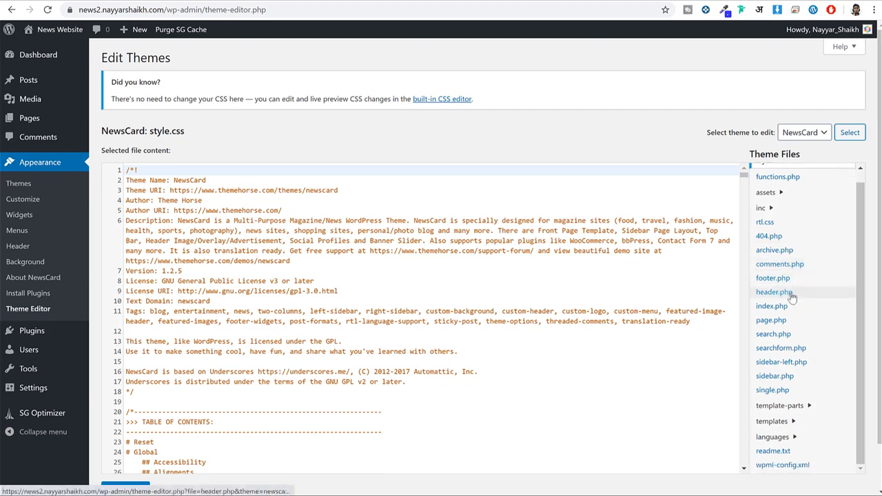
click(784, 295)
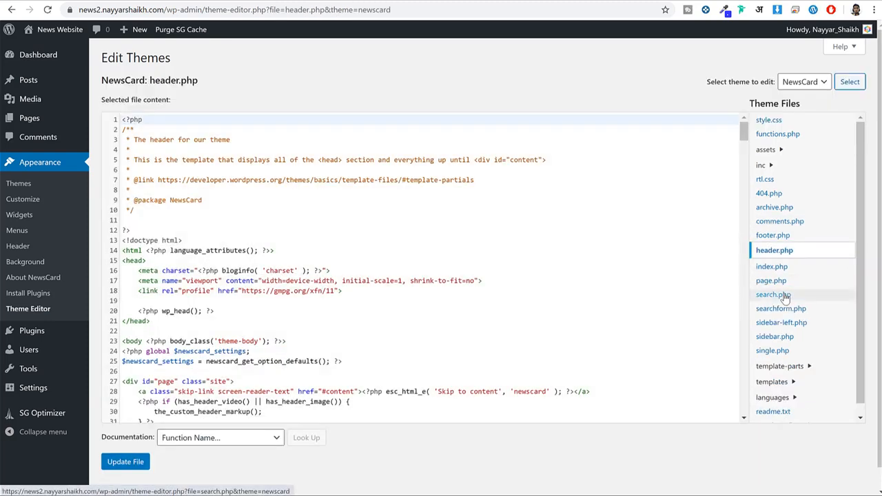
- Locate the head section, from <head> on line 15 to </head> on line 21
scroll(418, 291, down, 2)
drag(152, 149, 112, 148)
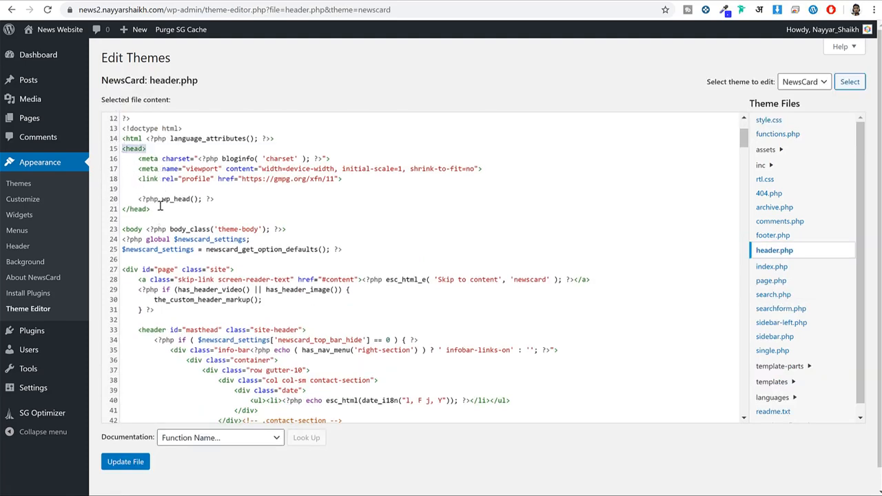
drag(161, 205, 122, 207)
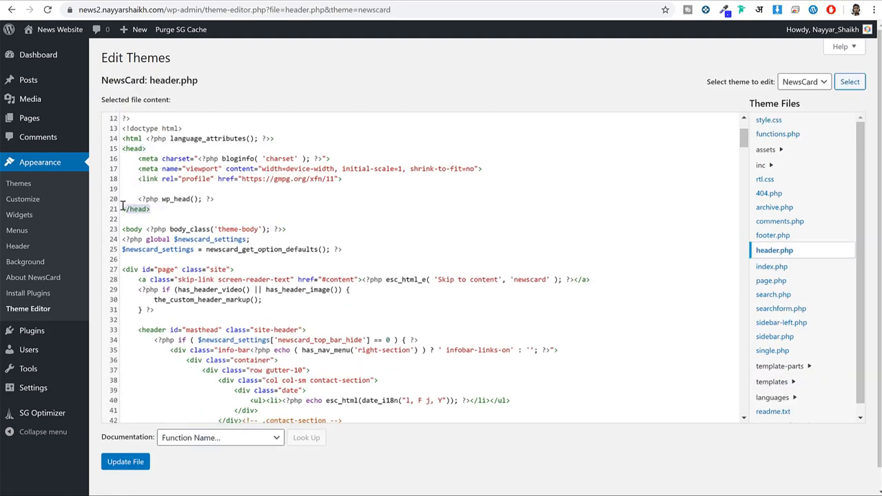
click(123, 150)
drag(128, 152, 166, 216)
click(165, 179)
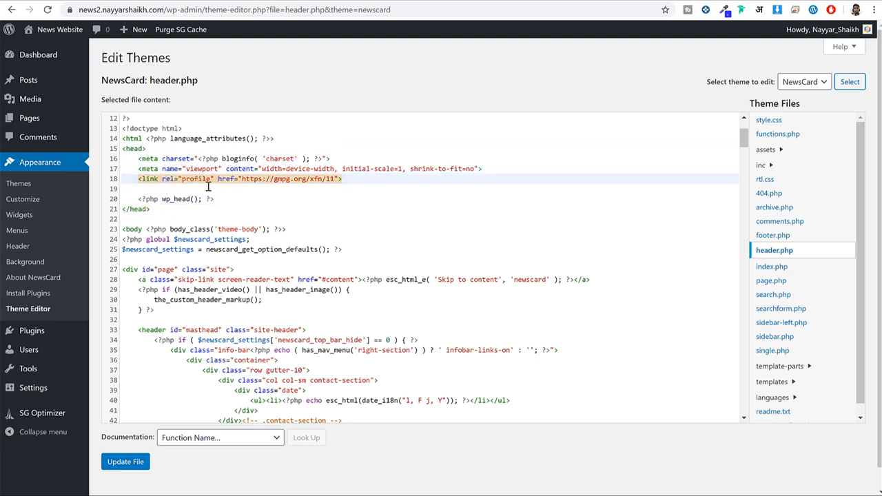
- Paste the AdSense script on a new line above wp_head and update header.php
click(190, 187)
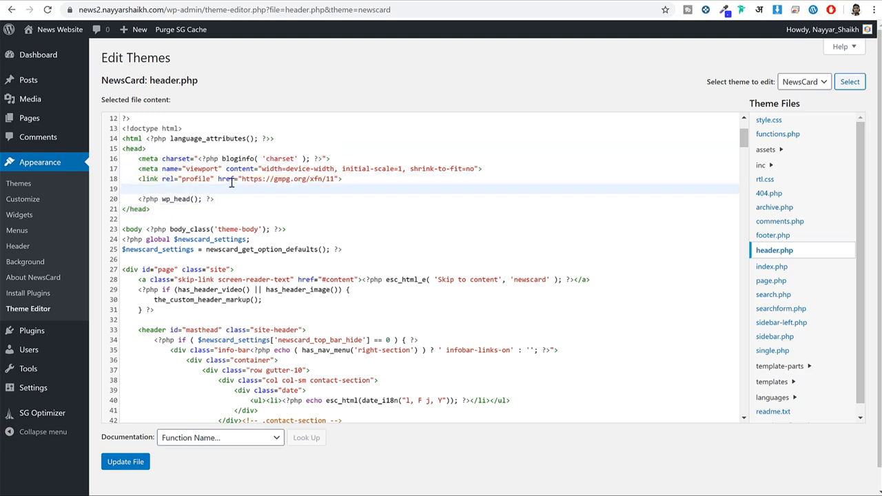
key(Return)
key(ctrl+v)
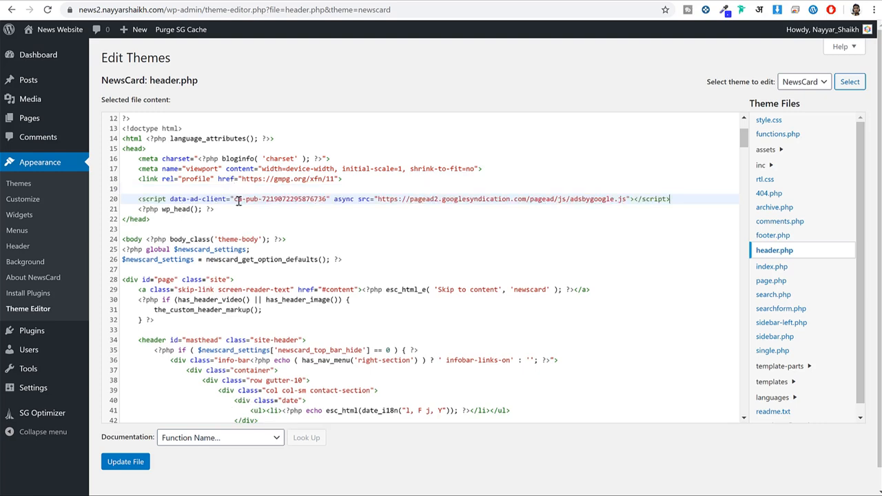
drag(226, 214, 677, 199)
click(126, 468)
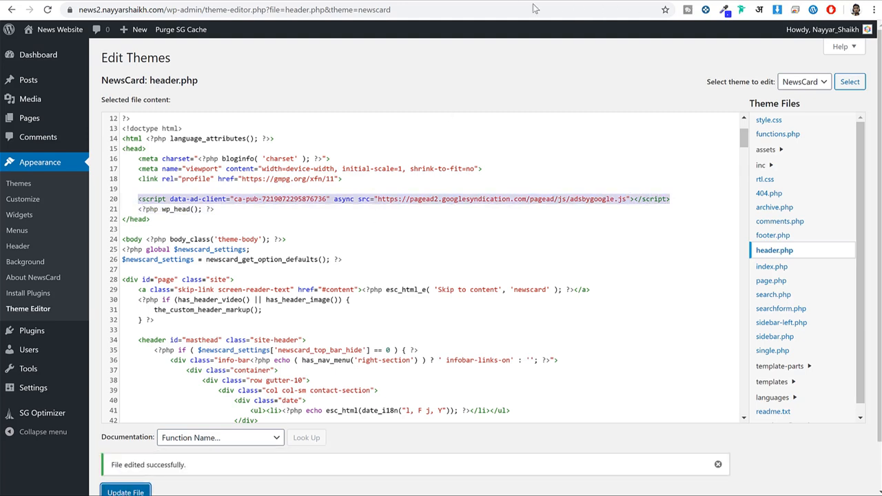
key(ctrl+Tab)
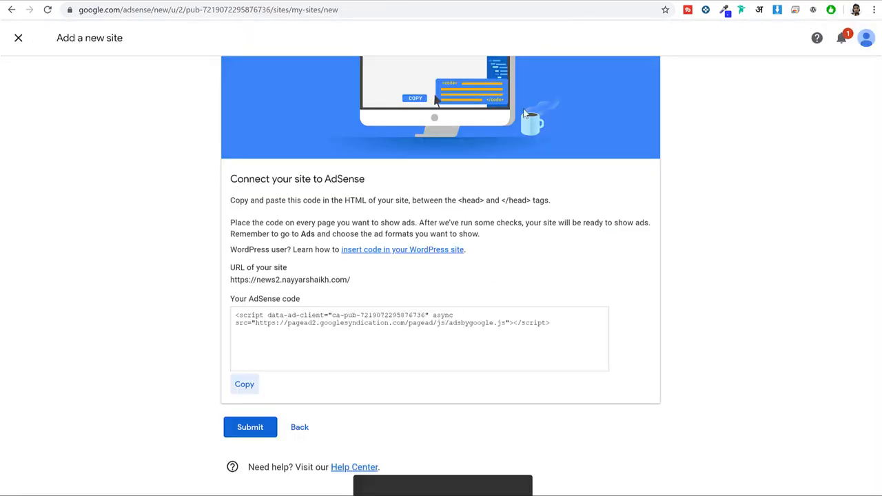
- Submit the site connection, dismiss the already-added notice, and exit the add-site flow
click(250, 427)
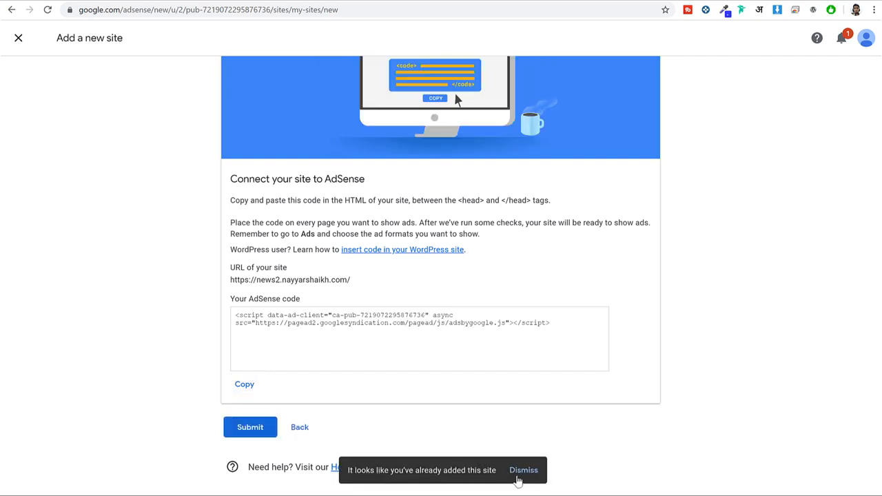
click(524, 471)
click(301, 428)
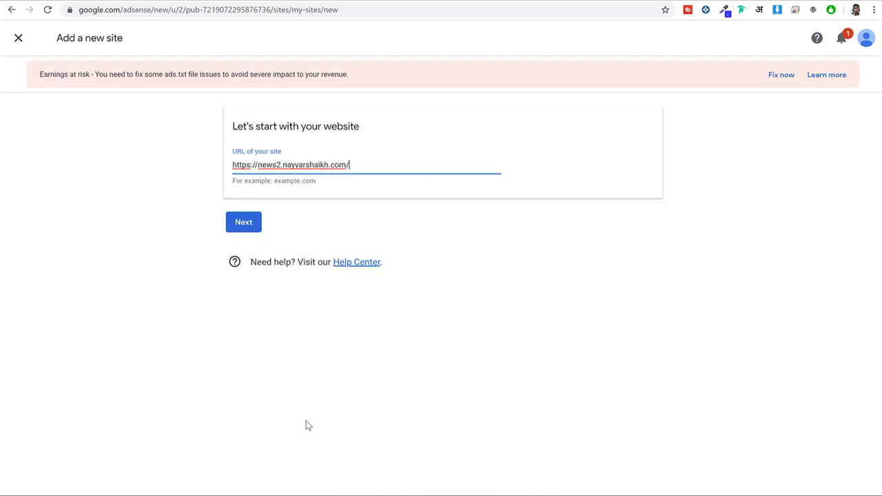
click(28, 43)
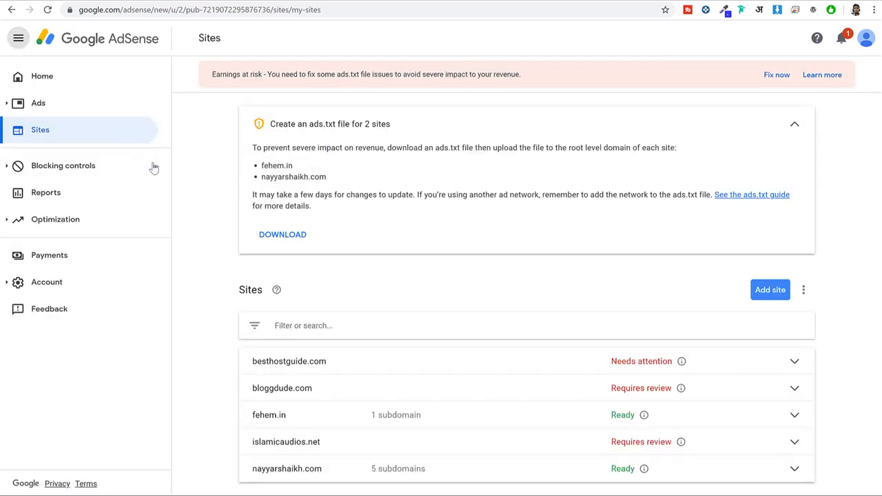
- Show the Ads overview by ad unit
click(39, 104)
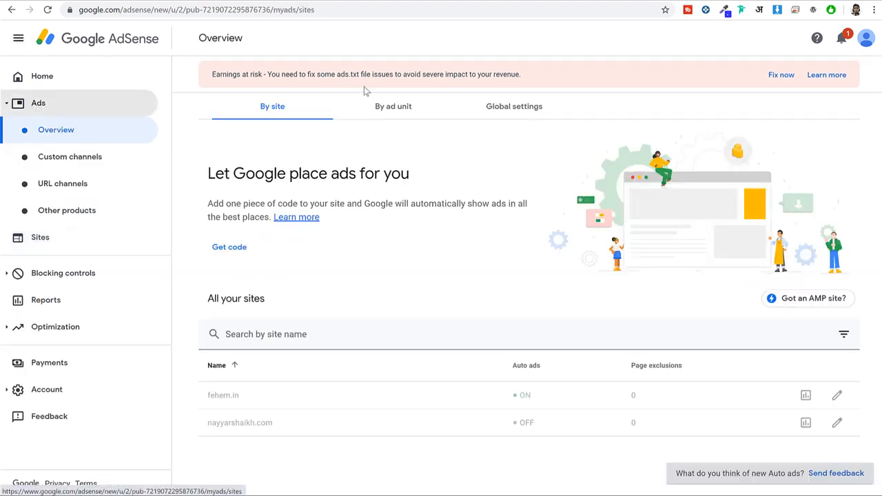
click(411, 114)
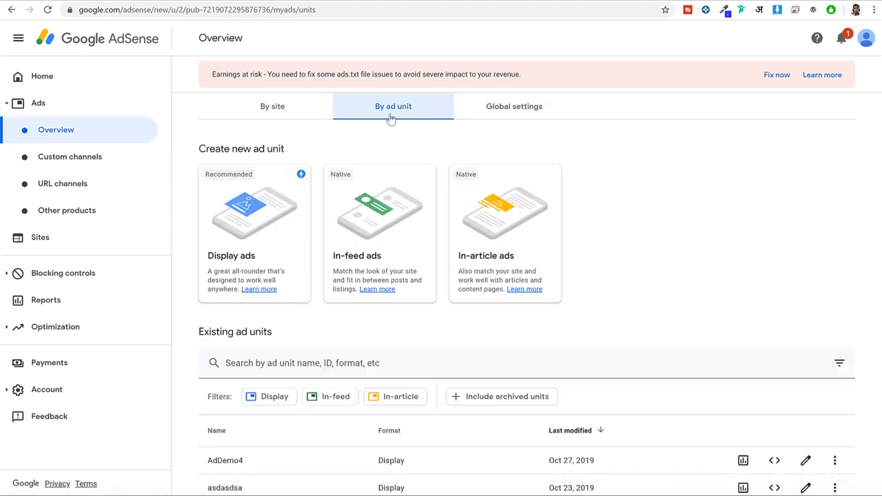
scroll(622, 207, down, 1)
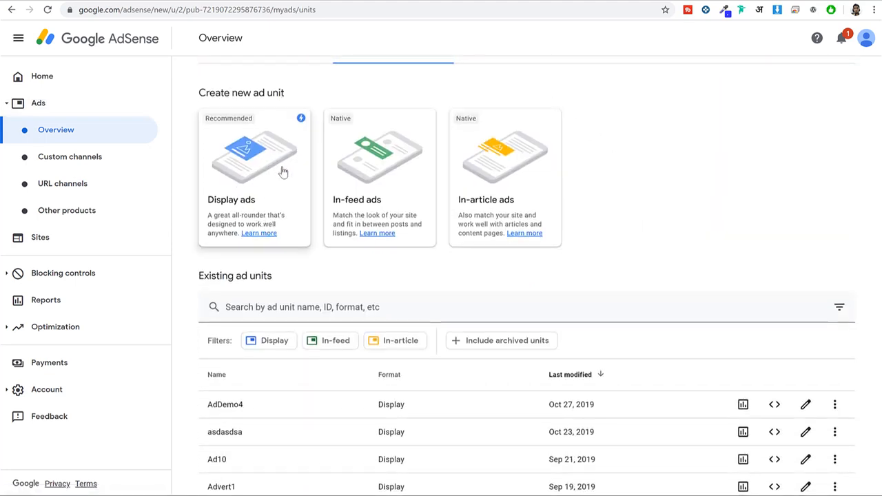
- Start a Responsive display ad unit with a test name, then cancel it
click(259, 189)
click(91, 39)
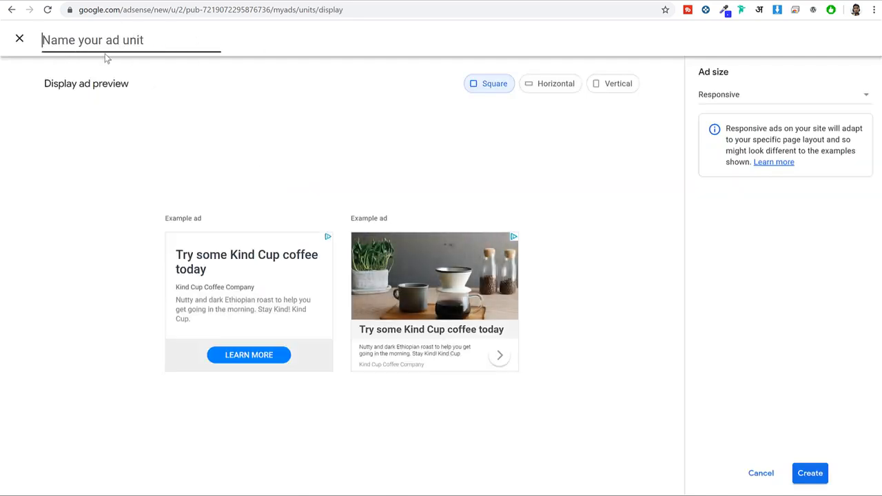
click(106, 42)
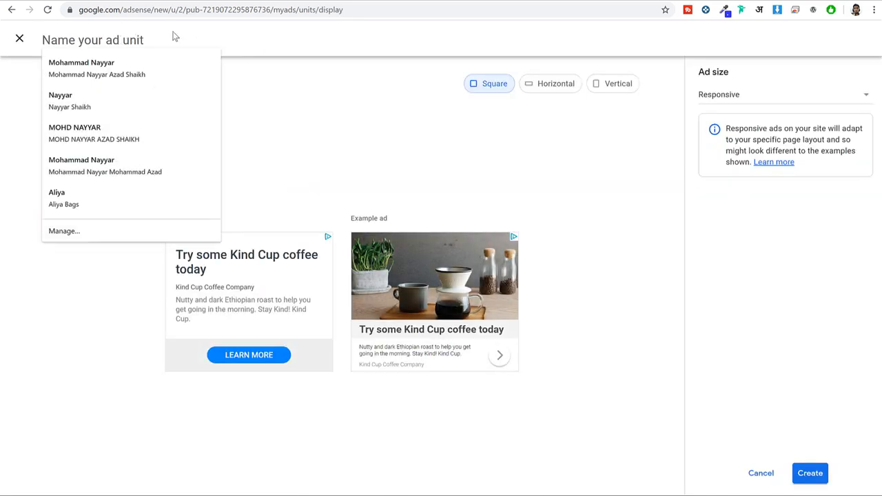
text(asa;clmaskmc)
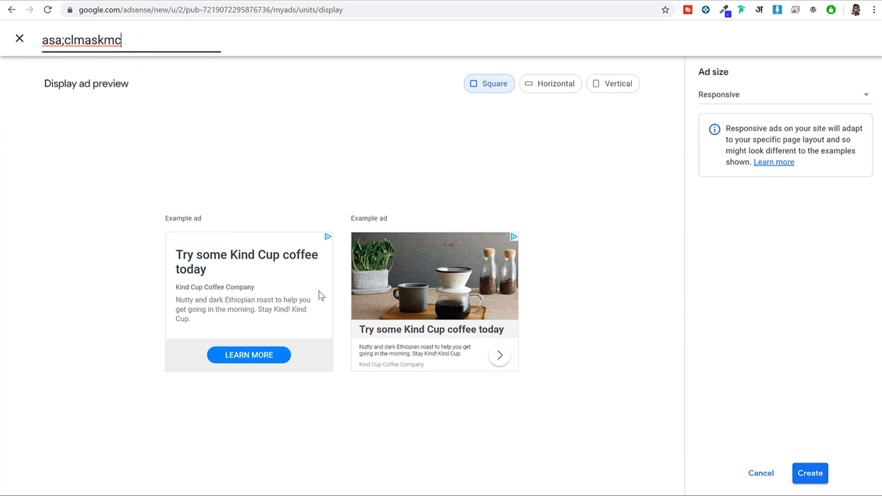
click(728, 101)
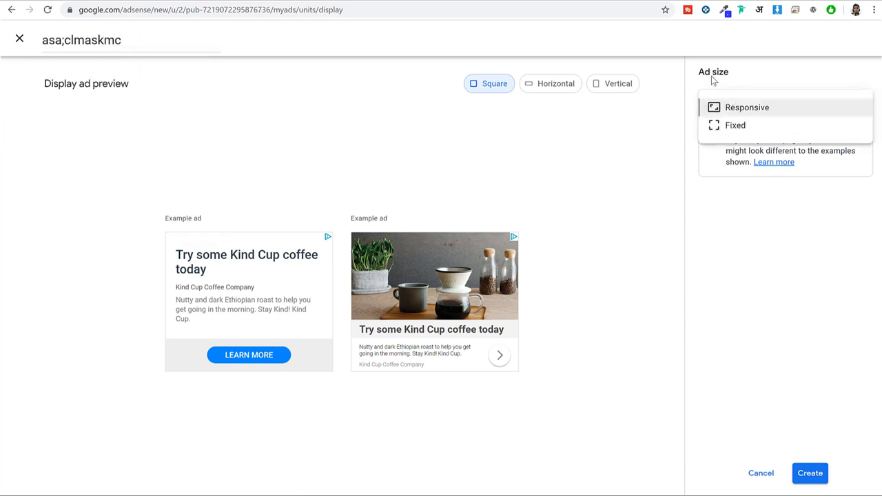
click(742, 116)
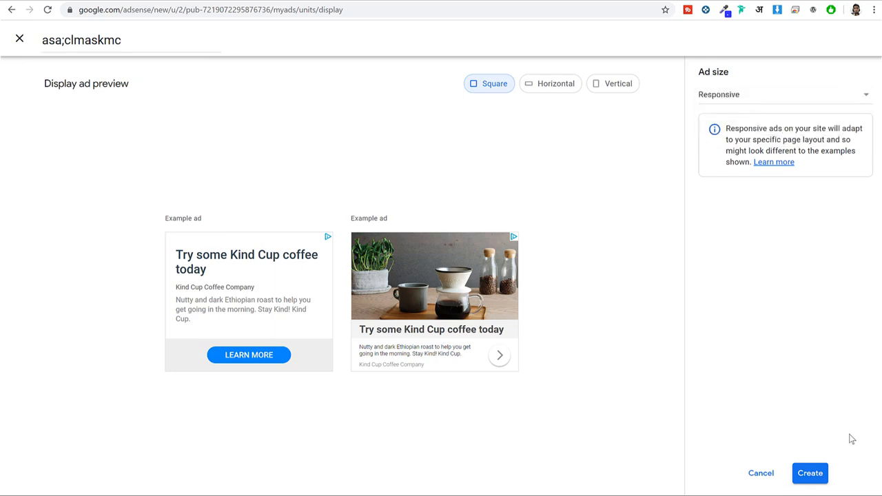
click(762, 474)
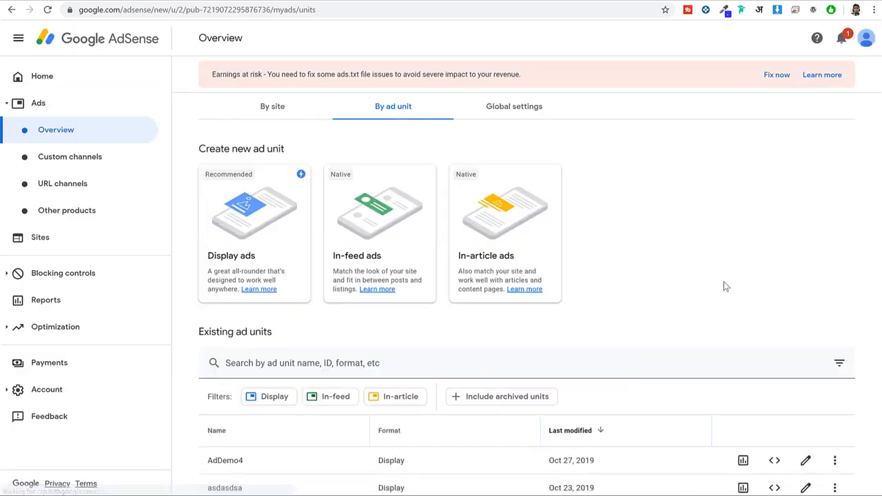
- Copy the code snippet of the existing AdDemo4 ad unit
scroll(723, 318, down, 2)
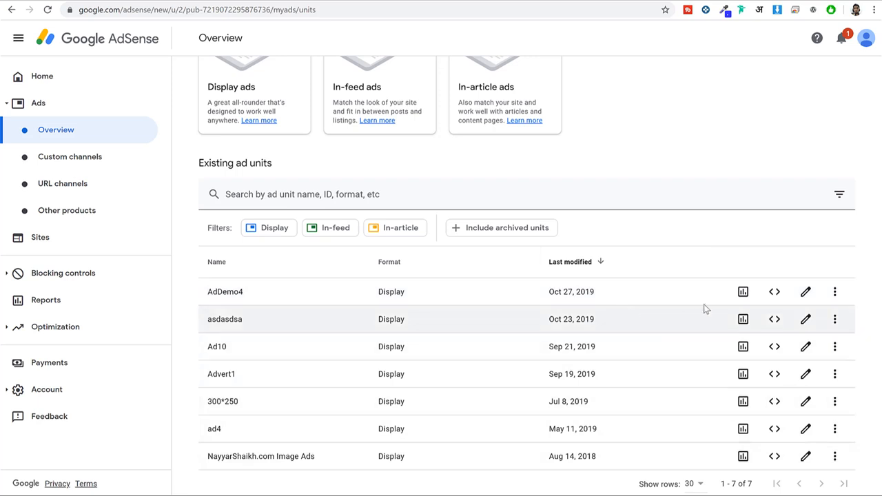
click(772, 292)
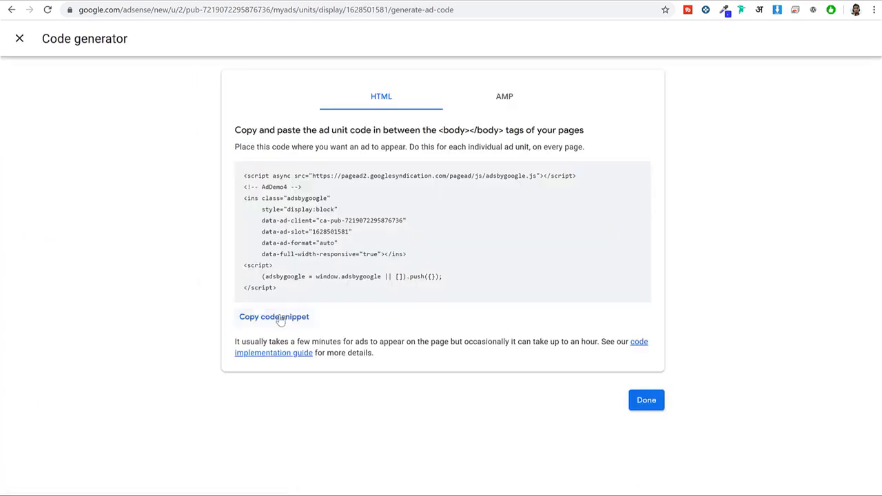
click(282, 319)
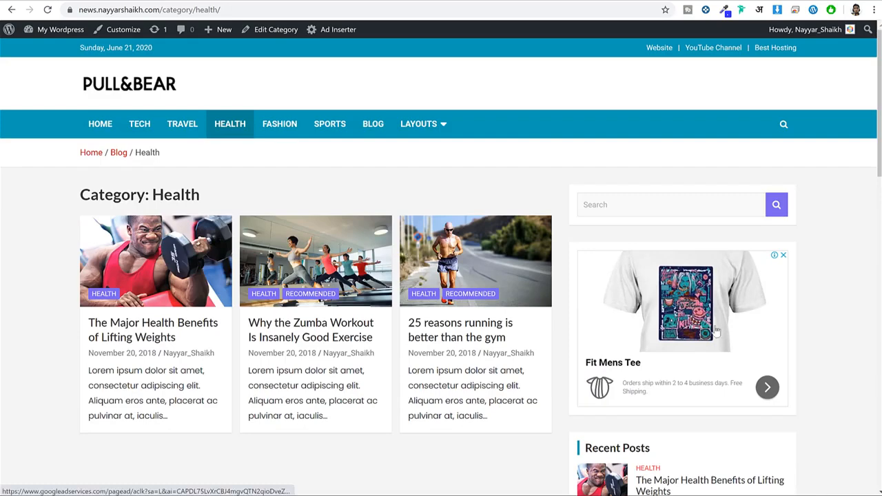
- Add a Custom HTML widget to the Right Sidebar using an 'ht' widget search
scroll(577, 275, down, 2)
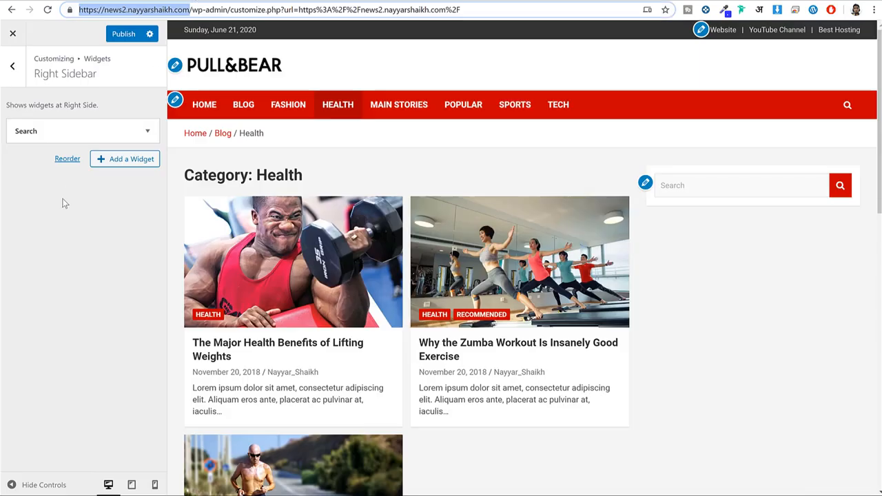
click(135, 161)
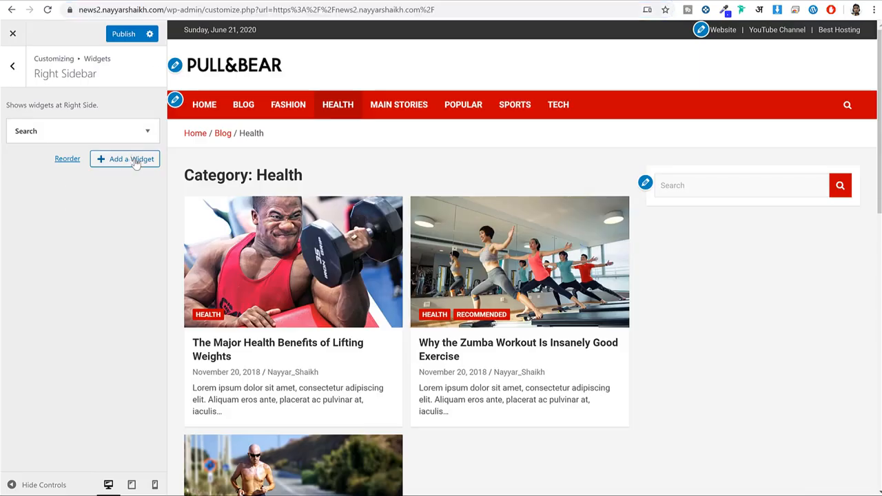
click(135, 160)
text(ty)
key(BackSpace)
key(BackSpace)
text(ht)
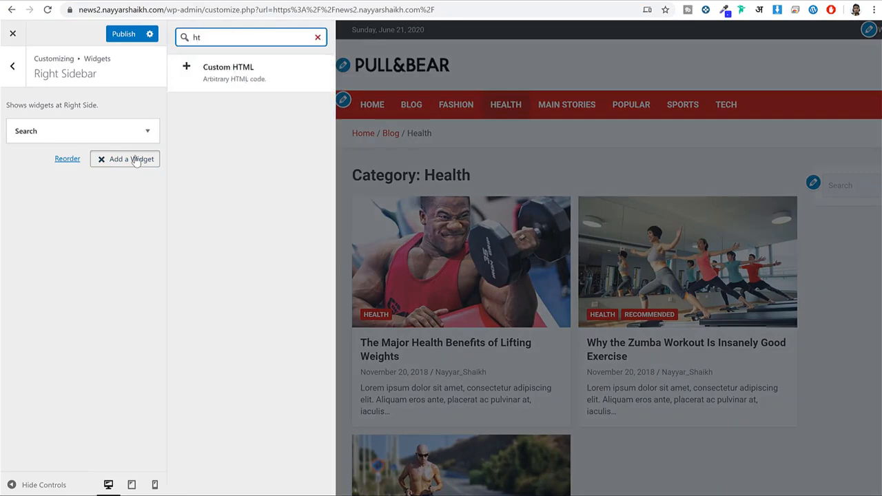
click(245, 87)
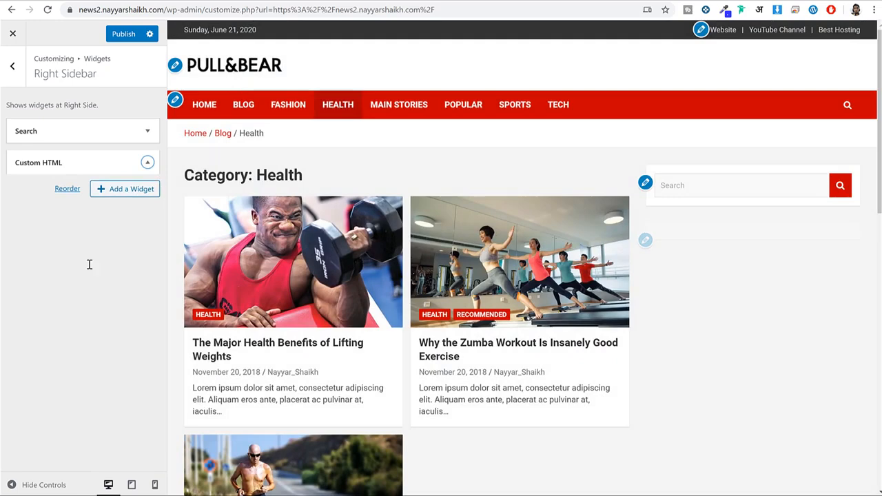
- Paste the AdSense ad code into the Custom HTML widget and publish
key(ctrl+v)
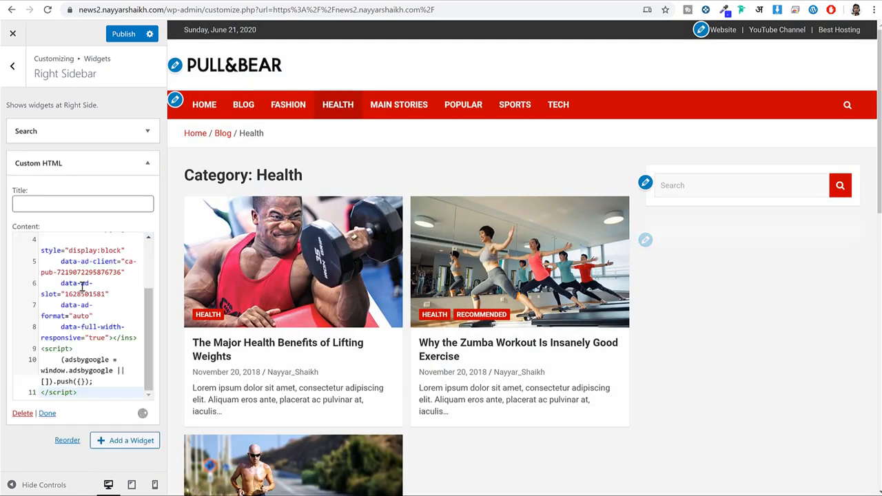
click(120, 34)
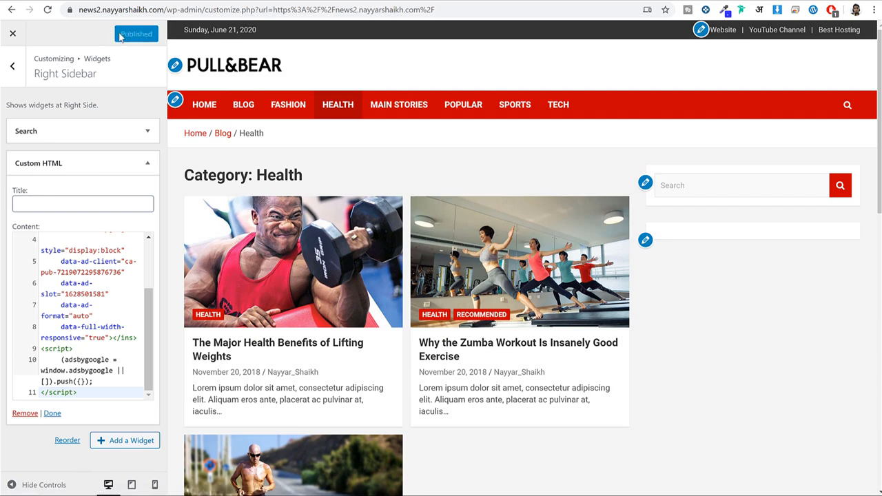
click(148, 163)
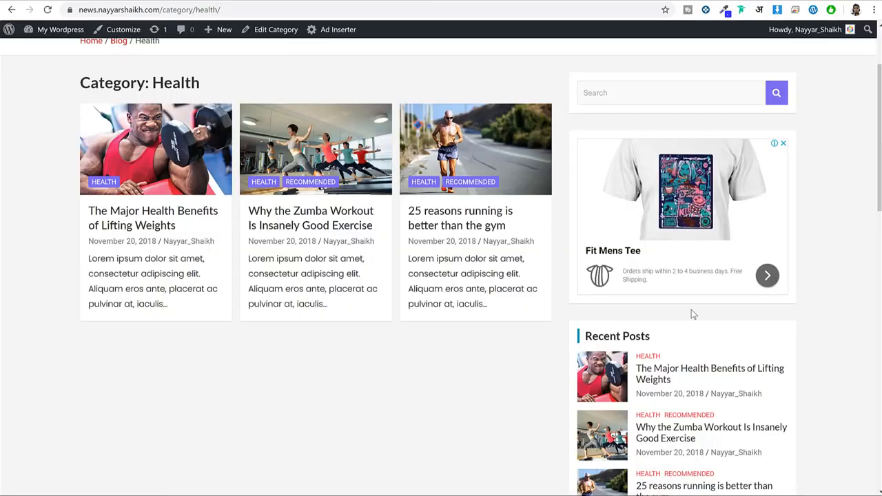
scroll(691, 309, down, 3)
- Add a TH: Recent Posts widget titled 'Recent Posts' to the sidebar
scroll(701, 190, down, 1)
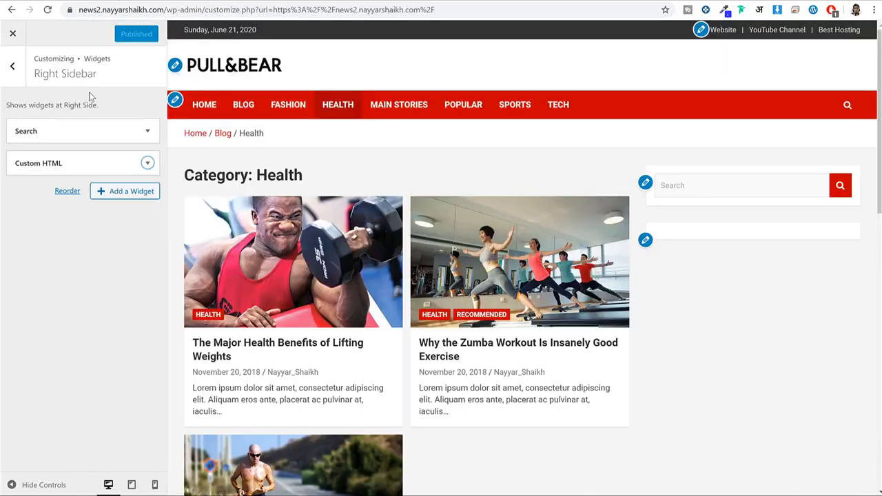
click(112, 198)
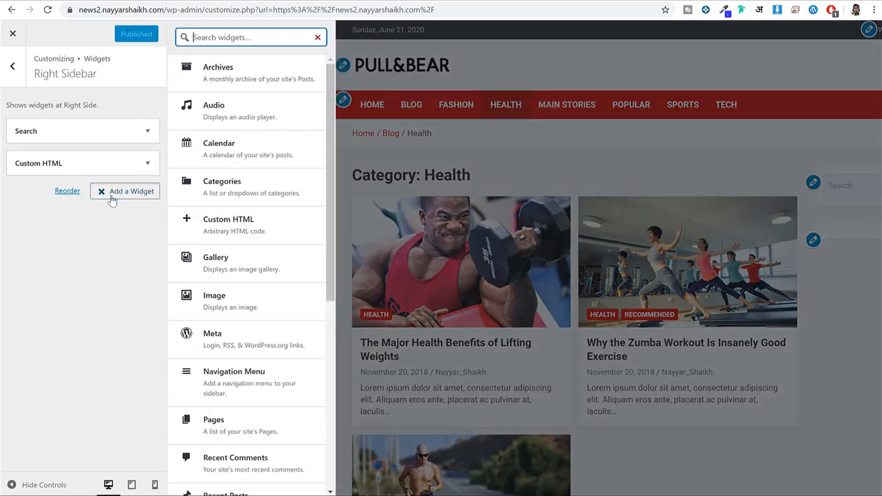
text(rec)
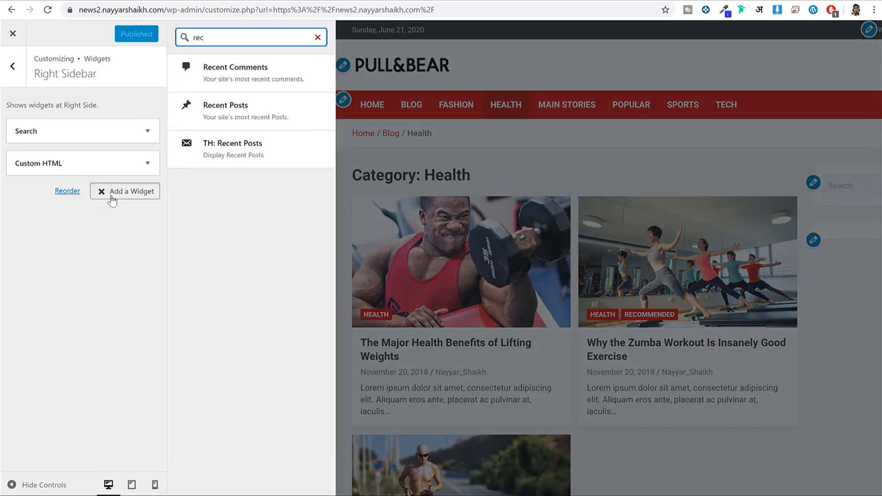
click(265, 149)
text(Recent Posts)
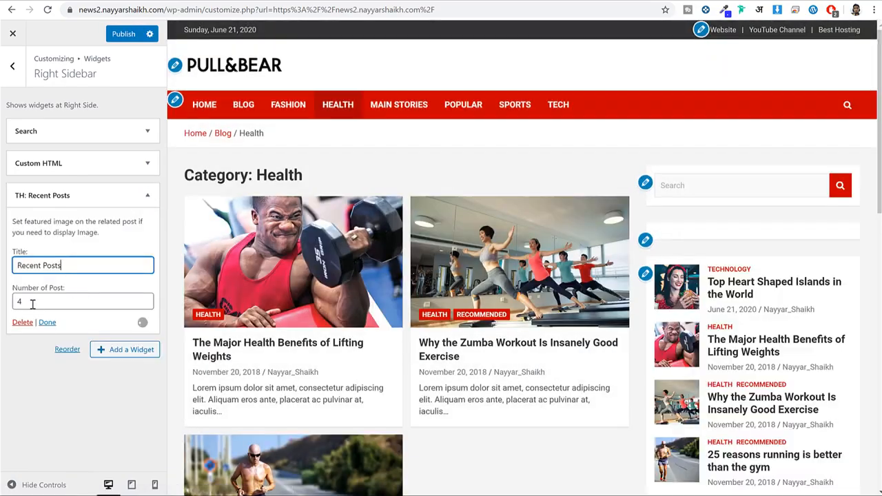
key(Tab)
click(147, 194)
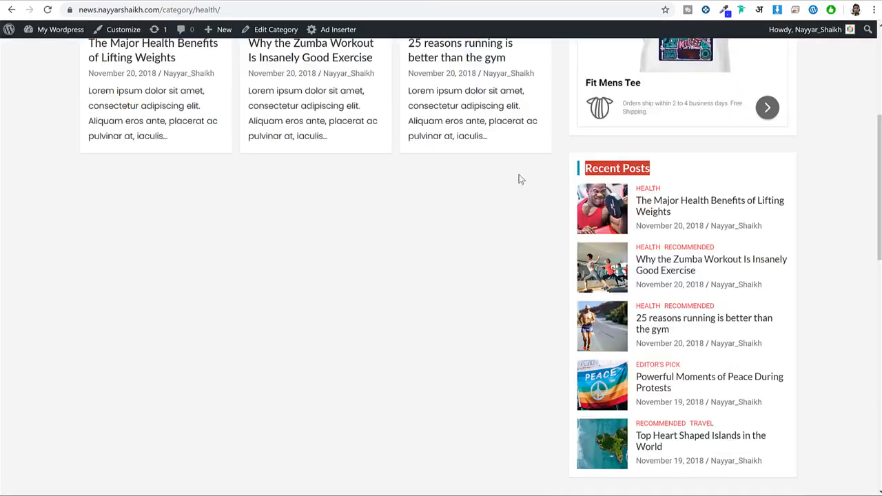
scroll(518, 177, down, 4)
- Add a Categories widget titled 'Categories', copied from the live site, and check the preview
drag(639, 178, 585, 172)
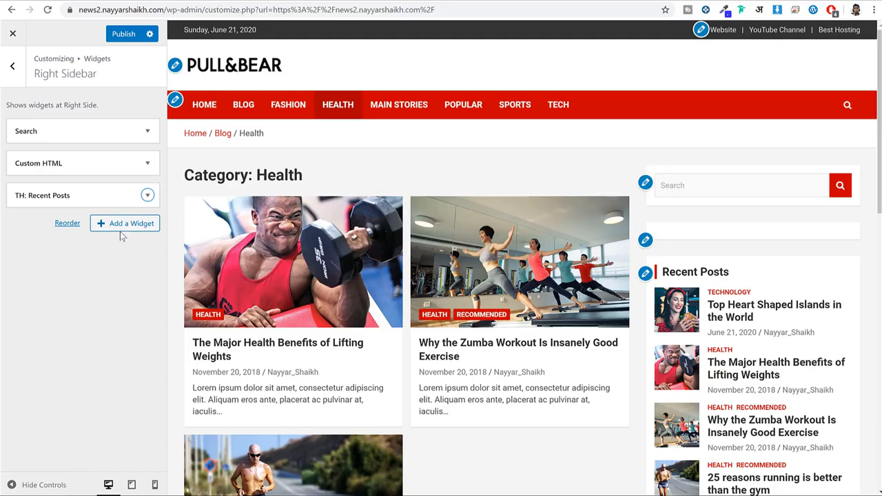
click(121, 227)
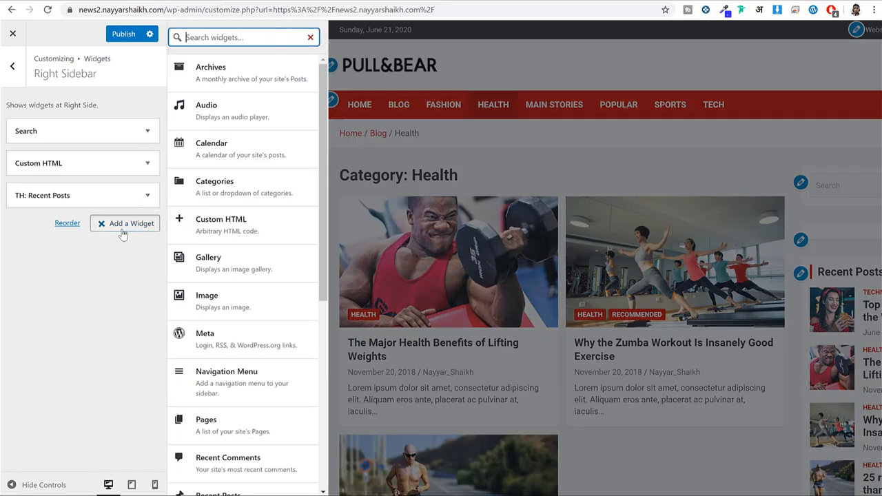
click(207, 186)
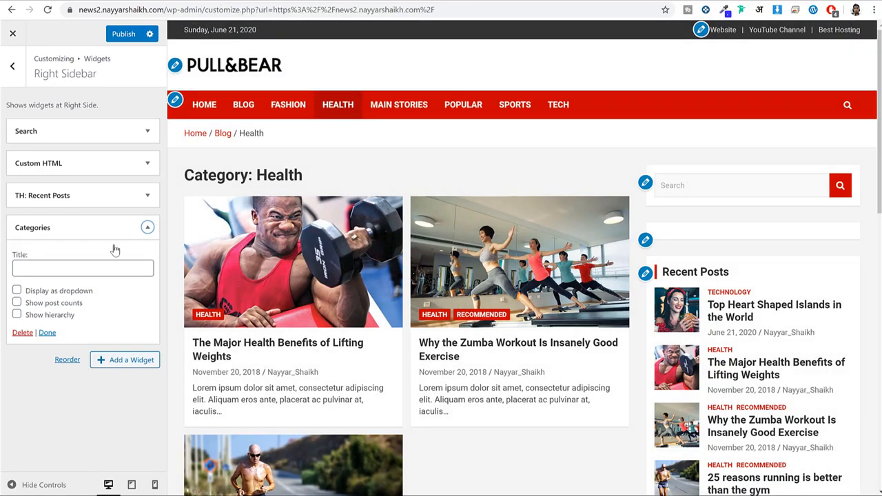
click(82, 268)
key(ctrl+v)
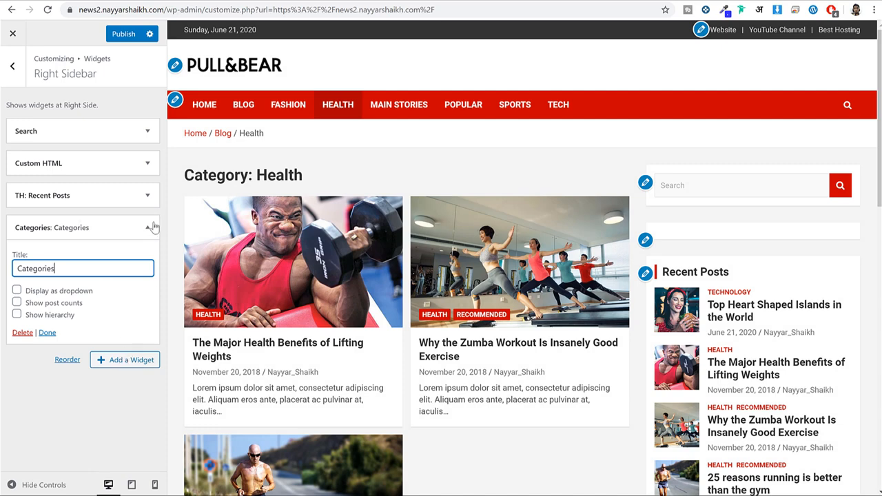
click(148, 228)
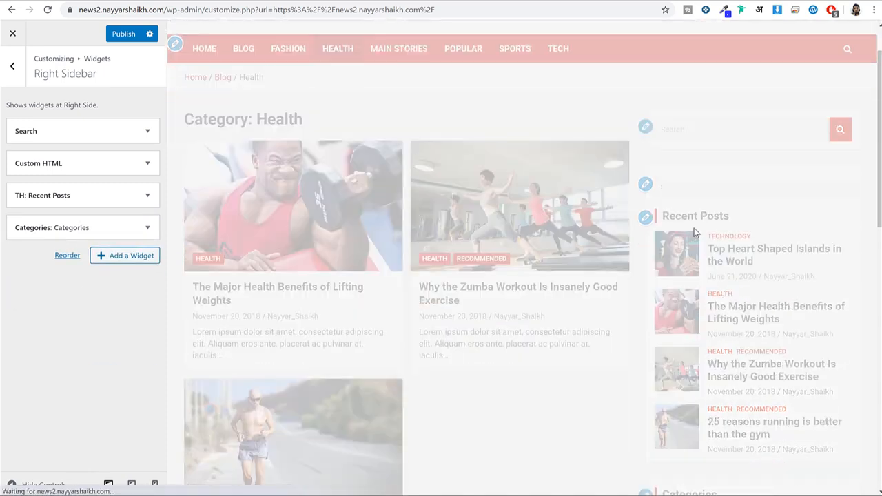
scroll(551, 255, down, 6)
scroll(551, 268, up, 10)
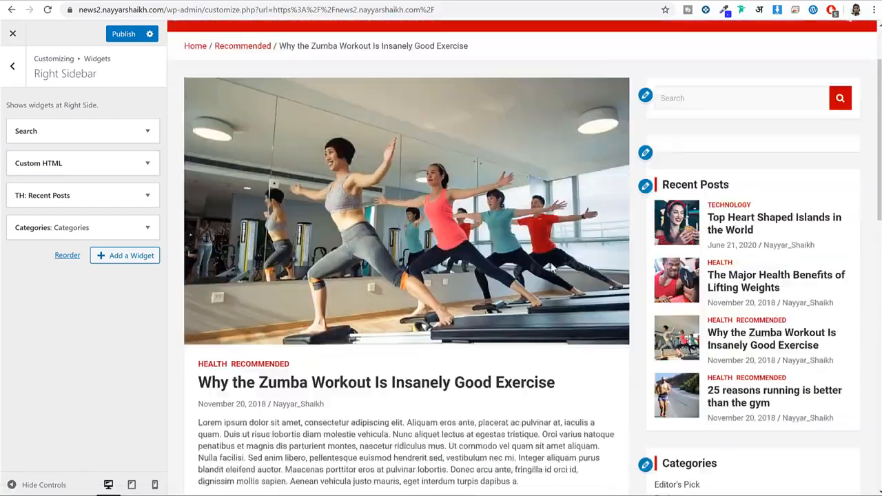
scroll(688, 324, down, 4)
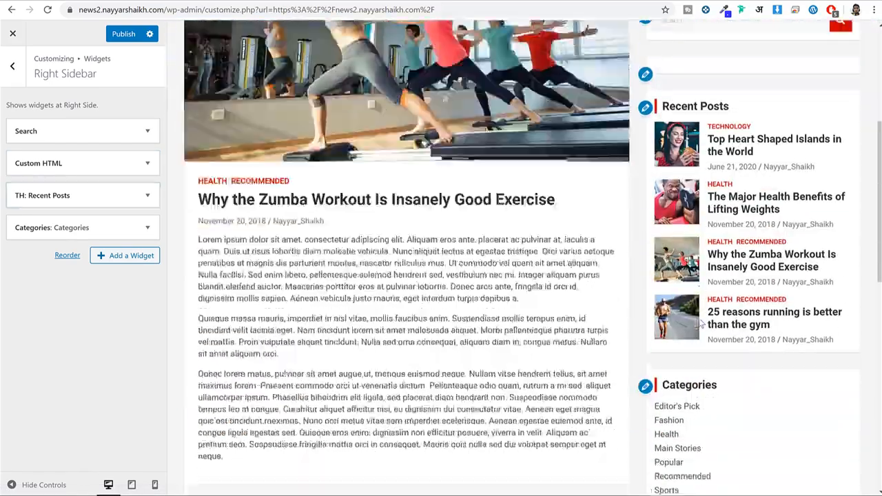
scroll(702, 325, up, 4)
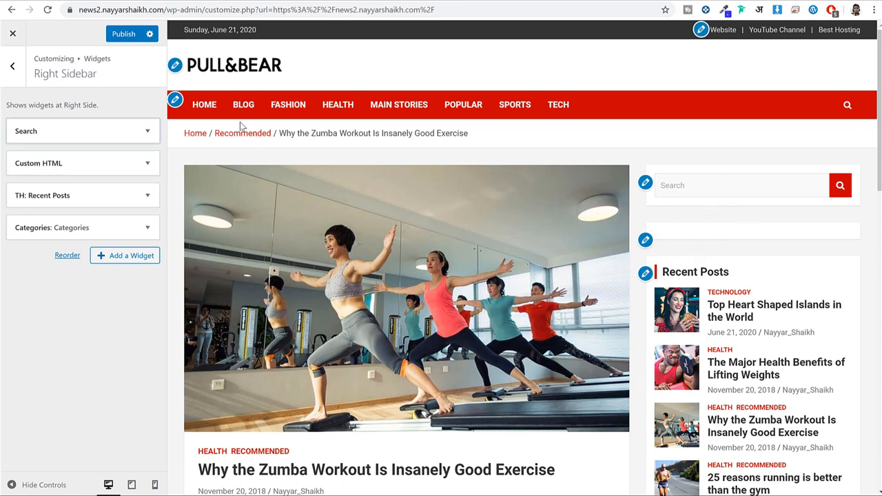
- Set the Global Layout Setting to Left Sidebar in the Layout section
click(21, 76)
click(20, 74)
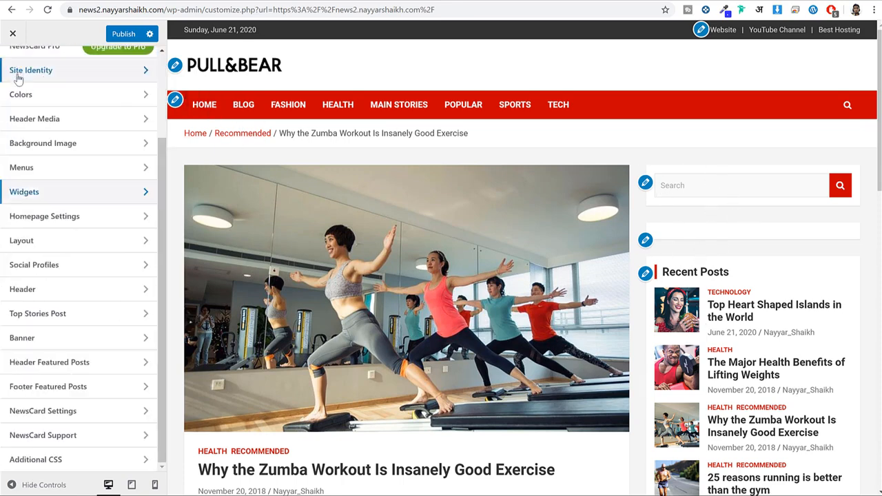
click(64, 241)
click(11, 161)
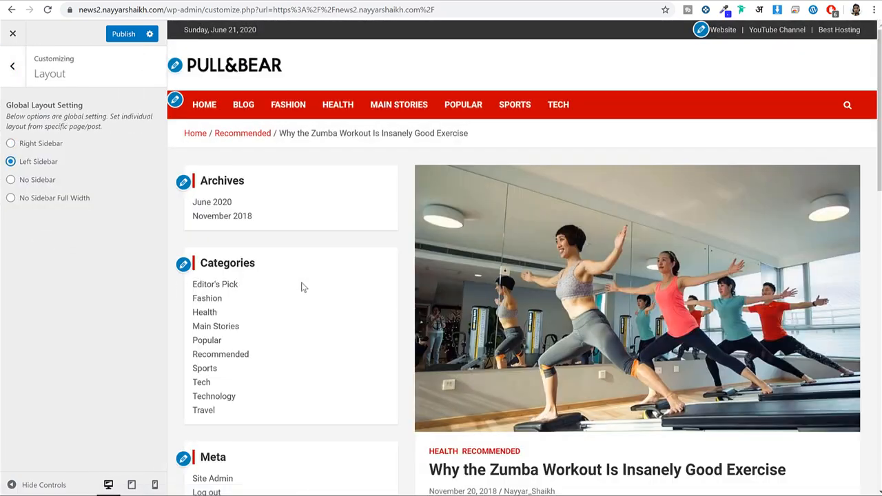
scroll(314, 292, down, 6)
scroll(312, 290, up, 6)
- Return the layout to Right Sidebar, publish, and review the Zumba post preview
click(53, 148)
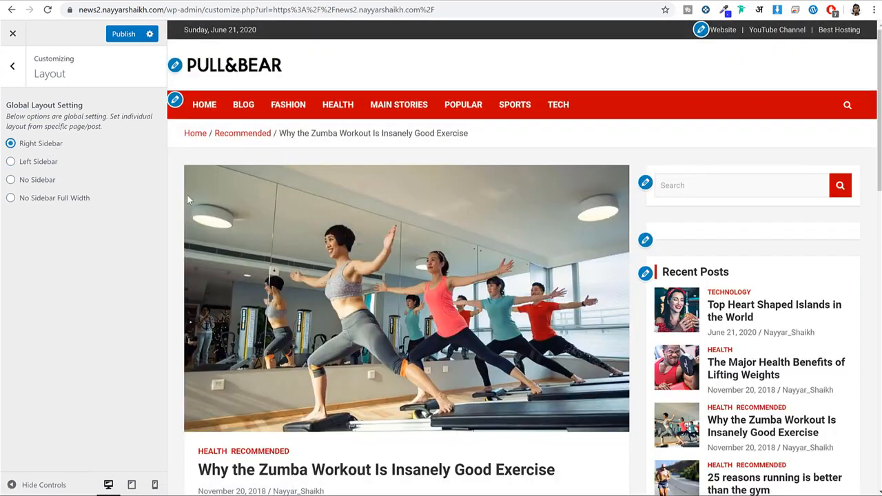
scroll(776, 229, down, 6)
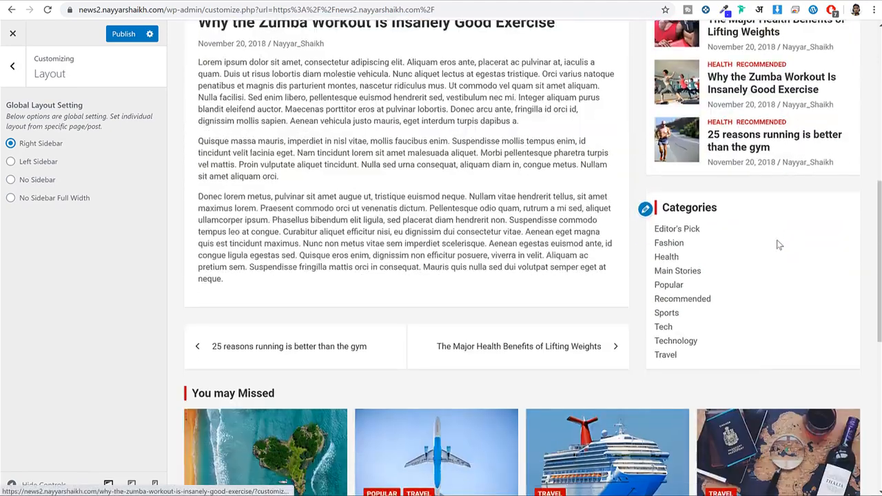
scroll(777, 244, up, 6)
click(126, 36)
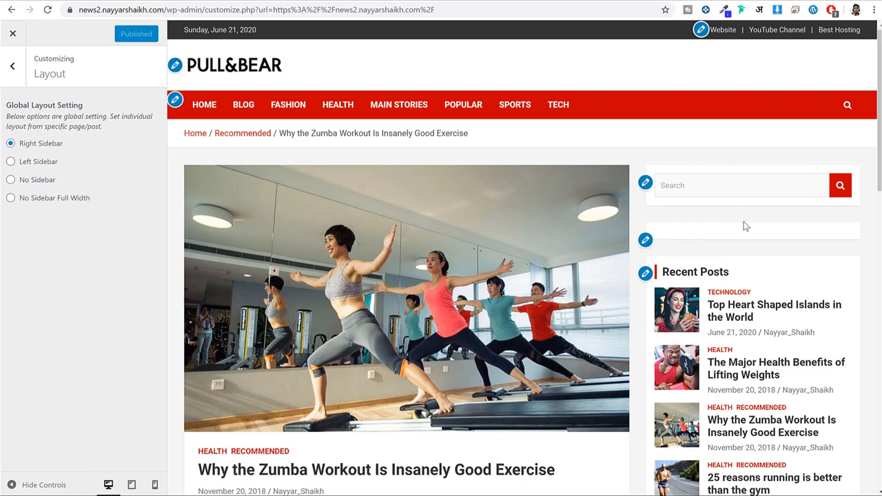
scroll(753, 210, down, 3)
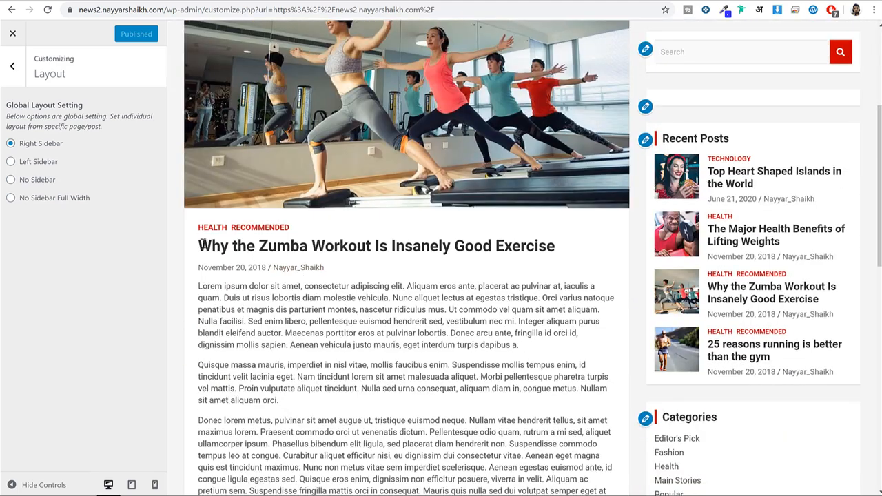
drag(200, 245, 549, 246)
click(326, 221)
drag(199, 285, 490, 389)
click(490, 389)
scroll(490, 388, down, 3)
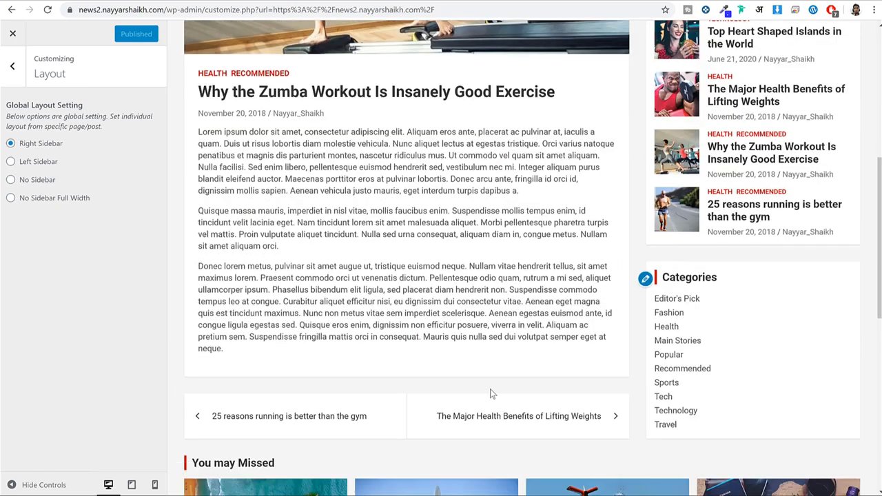
scroll(489, 389, up, 3)
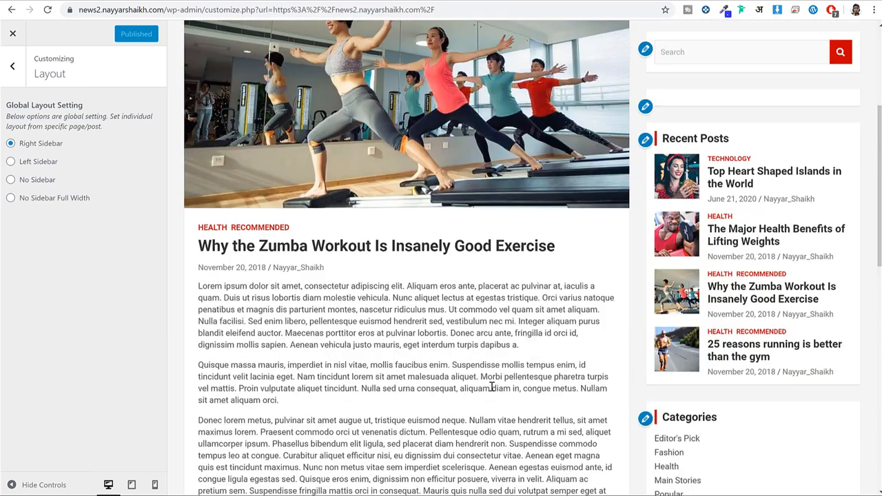
- Search Plugins > Add New for the Ad Inserter plugin
click(320, 1)
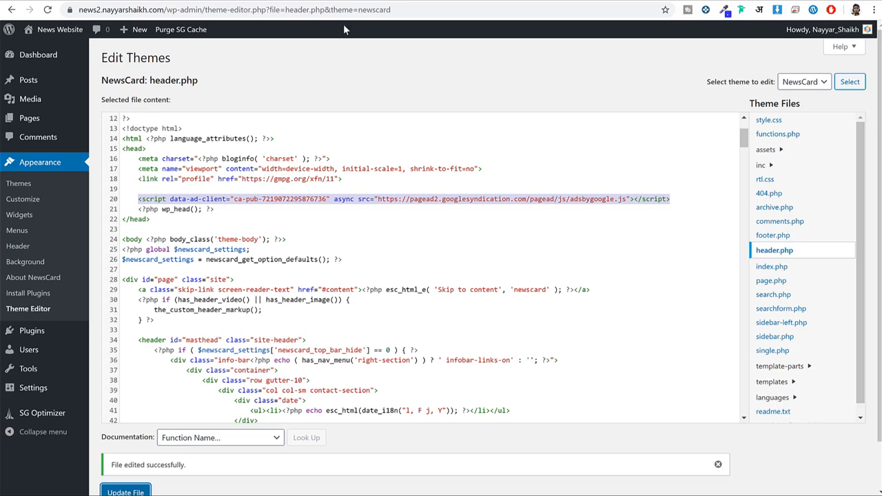
mouse_move(55, 341)
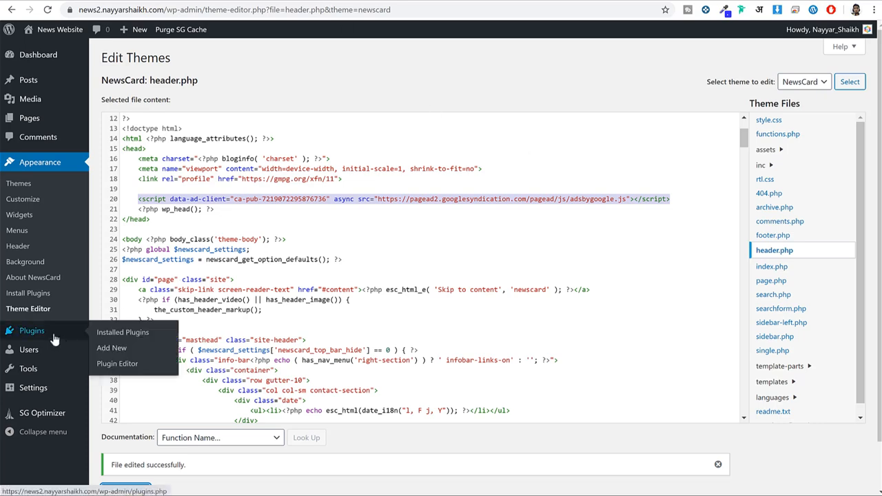
click(113, 348)
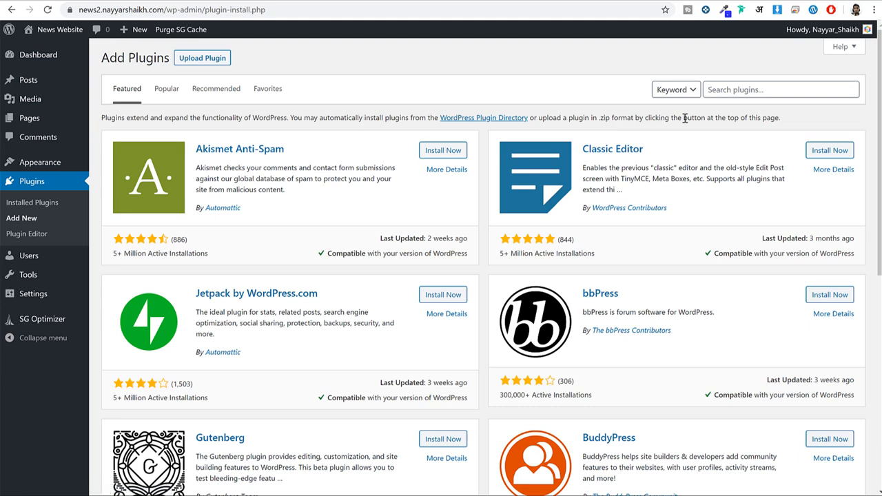
click(736, 92)
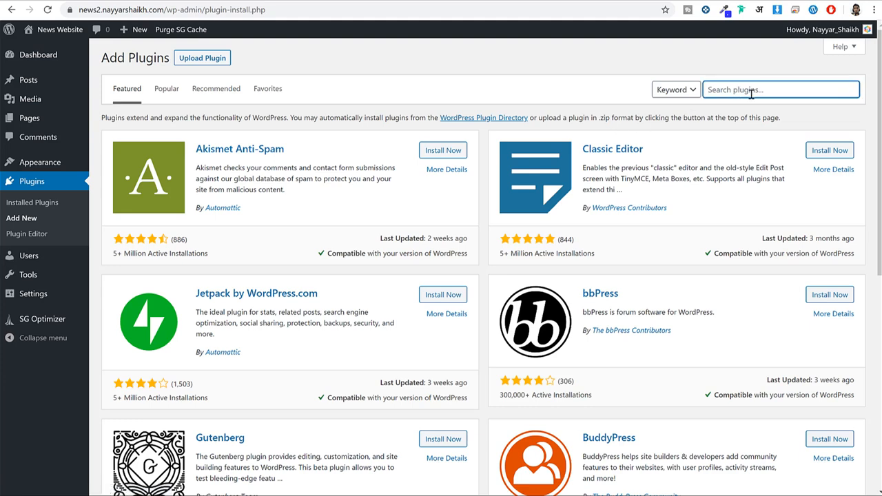
text(ad)
text(erter)
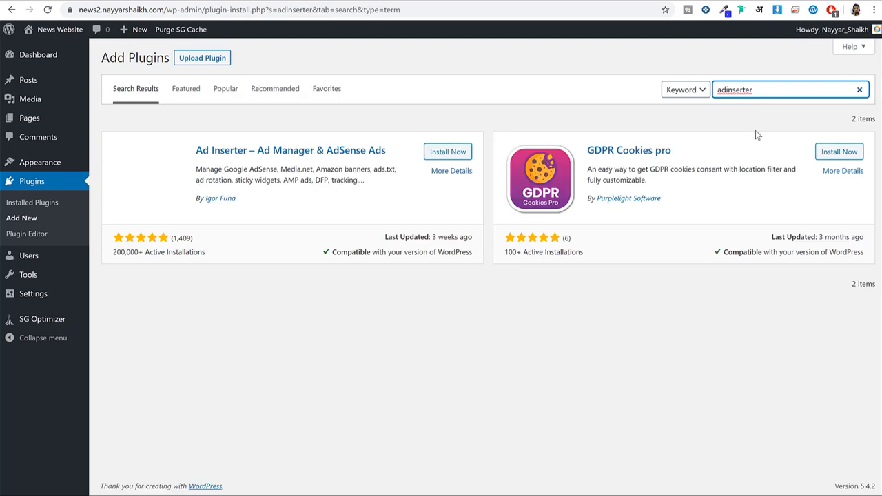
- Review Ad Inserter's installs and rating, then install and activate it
drag(195, 150, 398, 151)
click(400, 147)
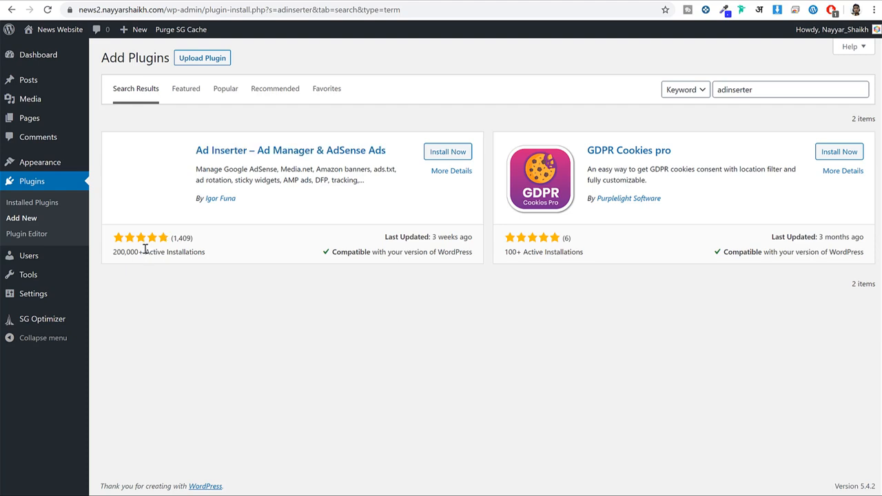
drag(145, 249, 113, 250)
click(116, 249)
drag(174, 238, 194, 238)
click(458, 154)
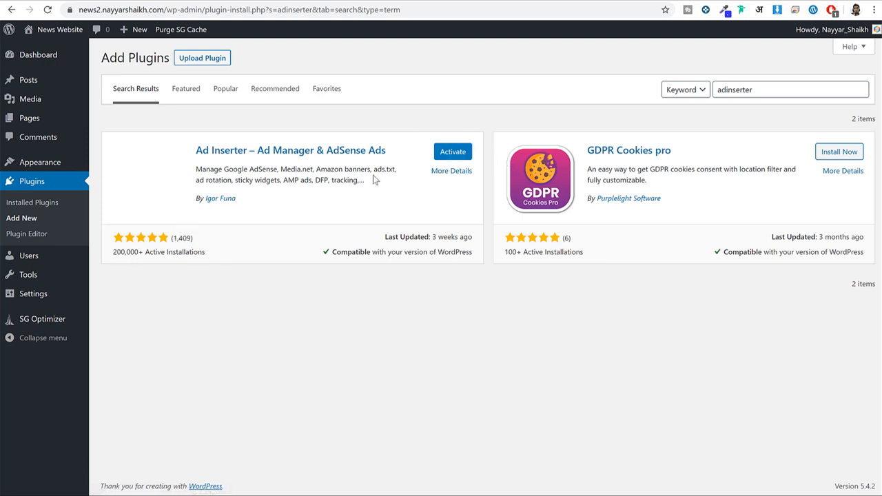
click(454, 159)
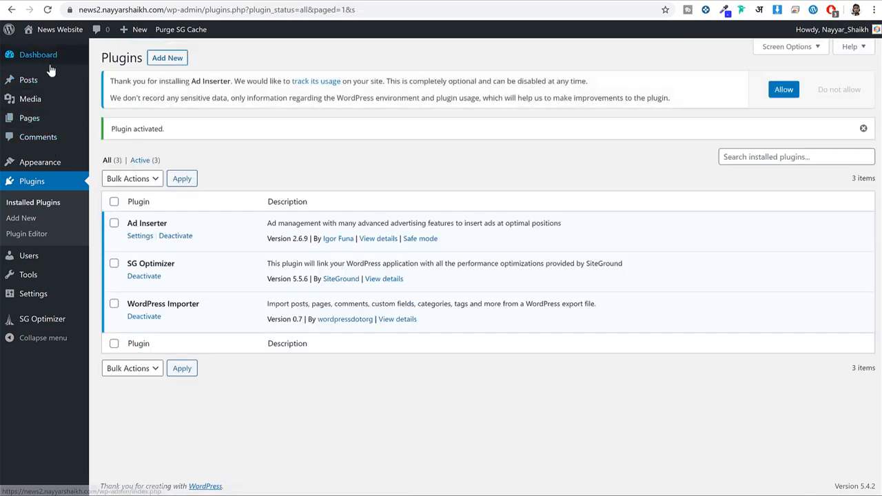
- Open Settings > Ad Inserter, pause the ad blocker on all sites, and reload the page
mouse_move(40, 300)
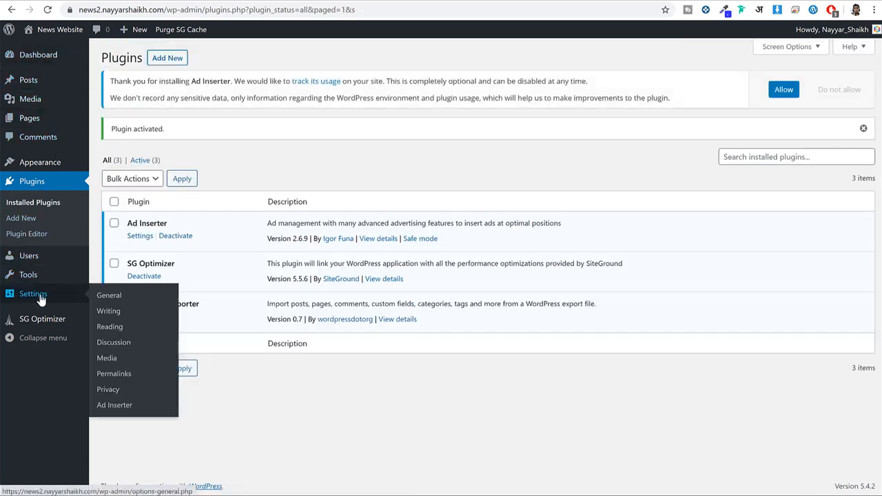
click(128, 409)
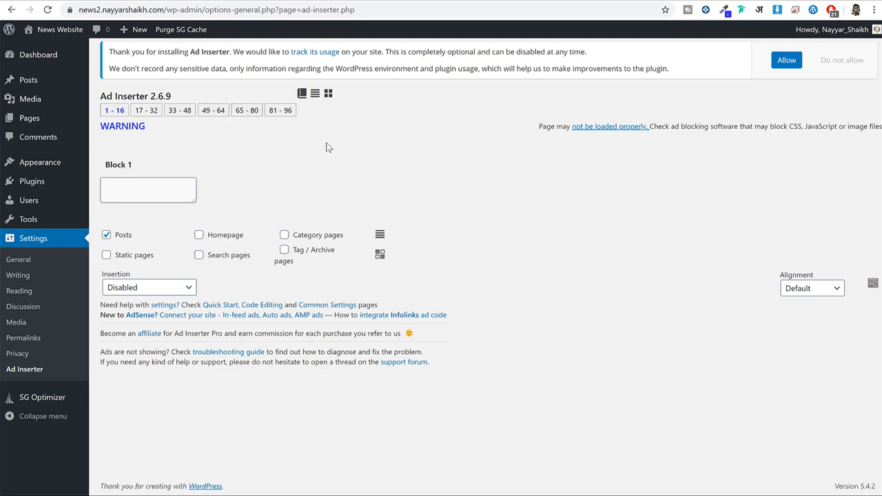
click(832, 10)
click(747, 114)
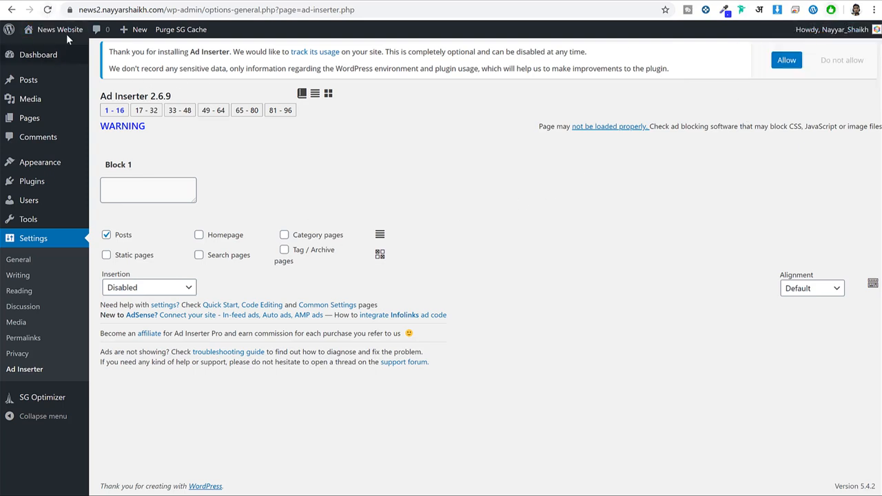
click(49, 10)
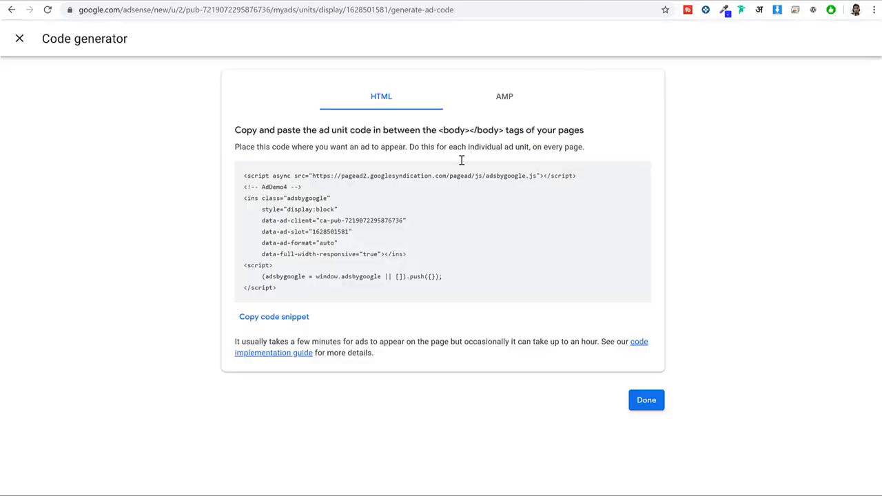
- Paste the AdDemo4 AdSense ad code into Ad Inserter Block 1
click(283, 316)
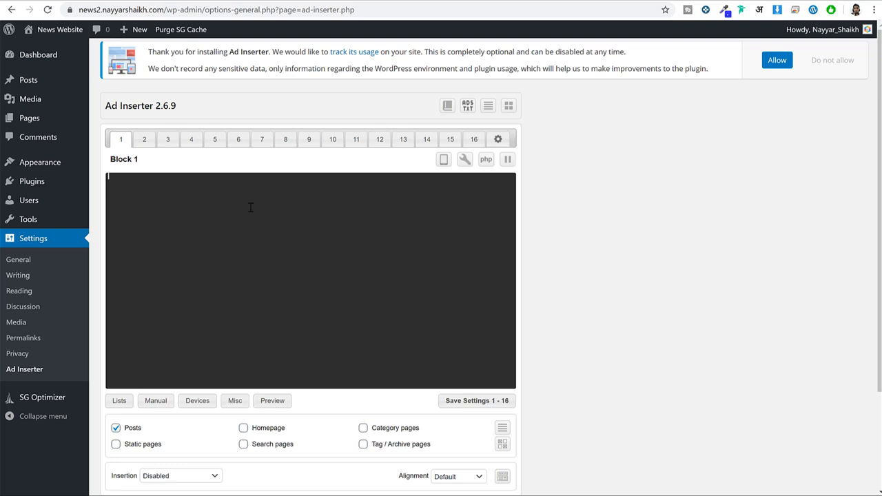
key(ctrl+v)
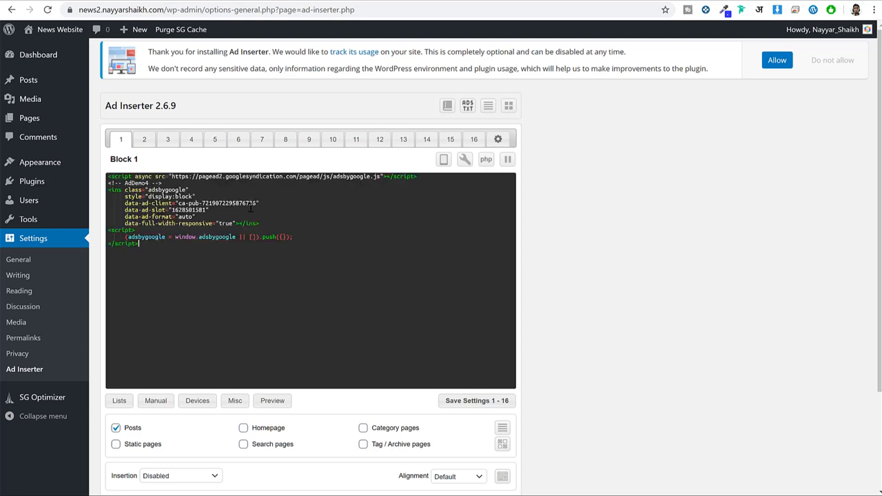
drag(198, 259, 42, 162)
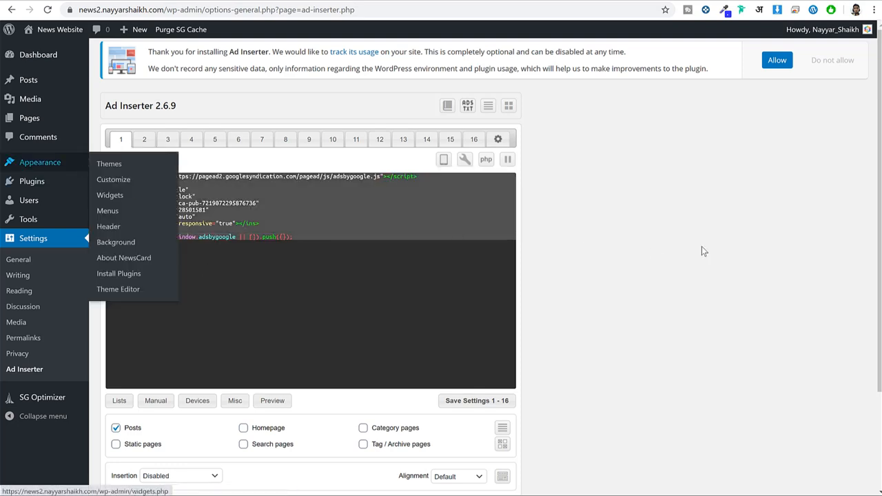
scroll(567, 206, down, 3)
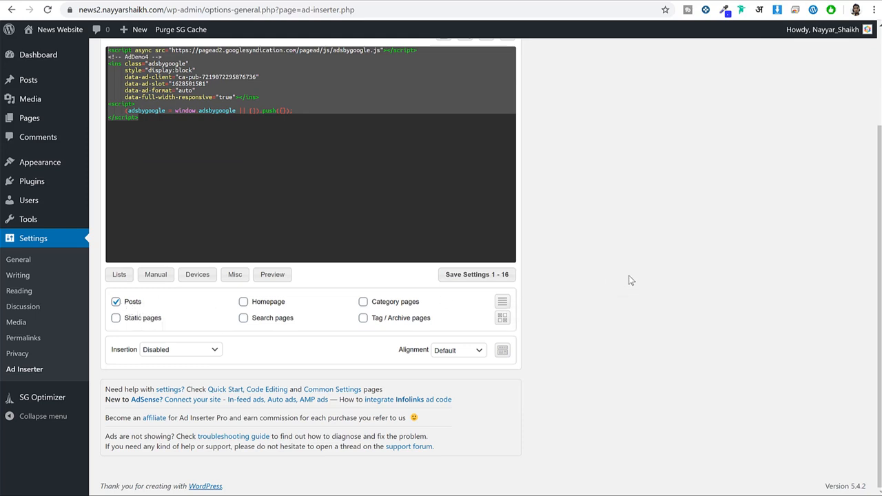
- Set Block 1 to insert the ad before post content
click(172, 352)
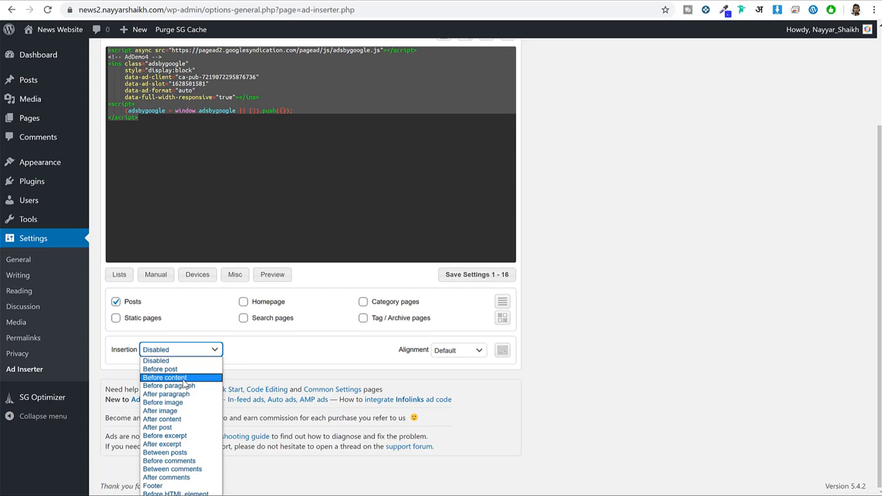
click(183, 379)
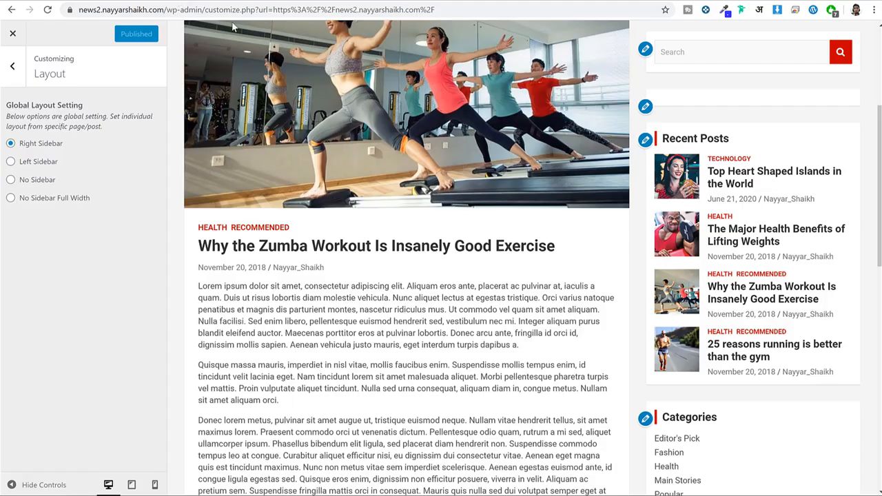
drag(201, 286, 417, 431)
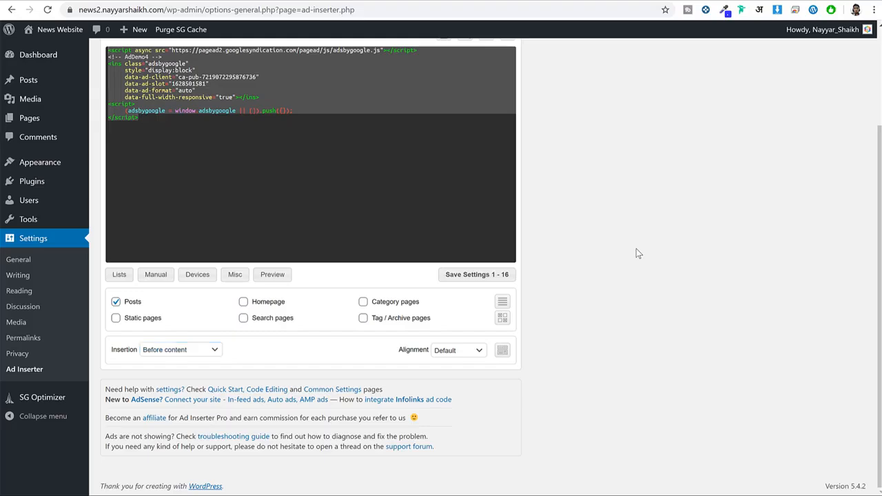
- Center-align the Block 1 ad and save settings 1 - 16
click(459, 357)
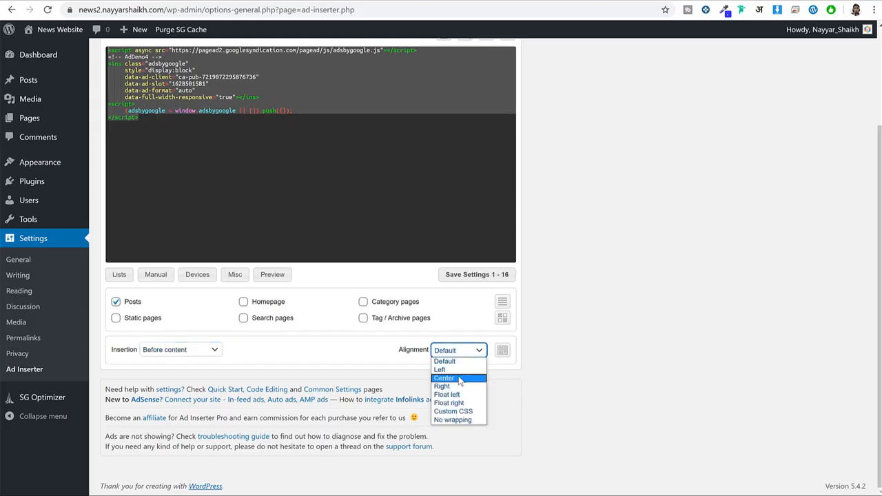
click(460, 379)
scroll(591, 326, up, 2)
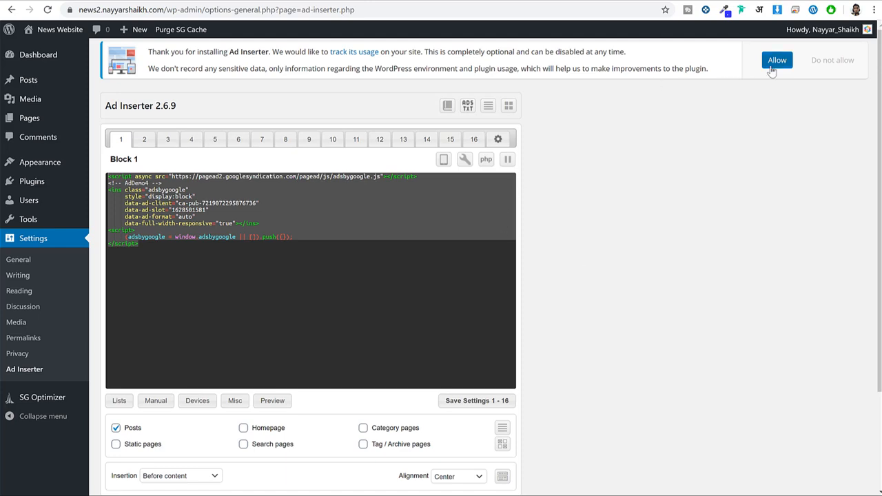
scroll(613, 235, down, 2)
scroll(580, 283, up, 2)
scroll(616, 227, down, 2)
scroll(616, 225, up, 2)
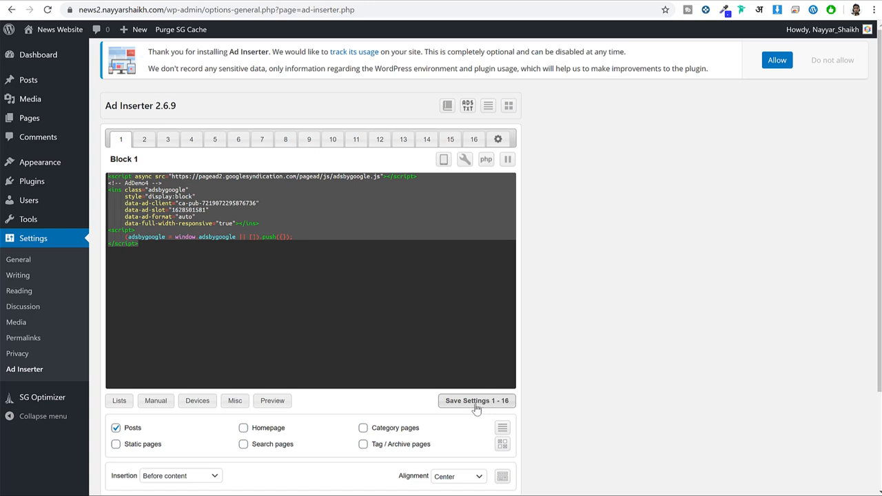
click(487, 402)
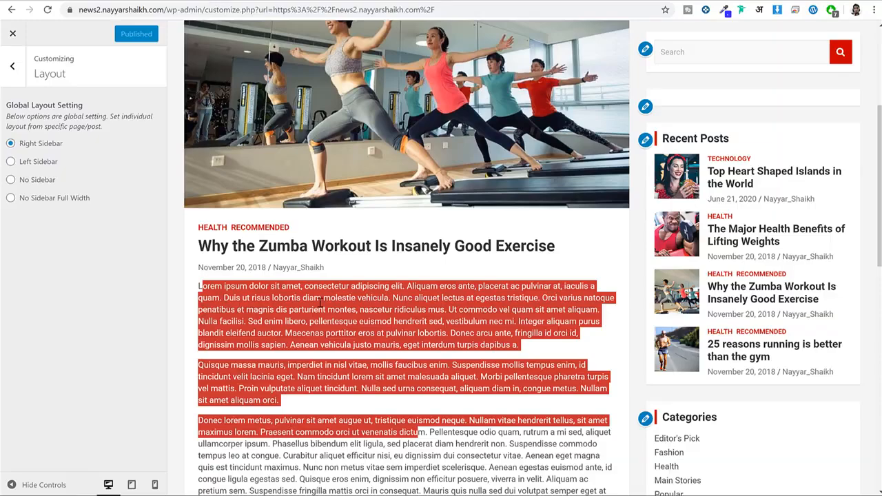
- Paste the same AdSense ad code into Ad Inserter Block 2
click(320, 302)
scroll(321, 276, down, 5)
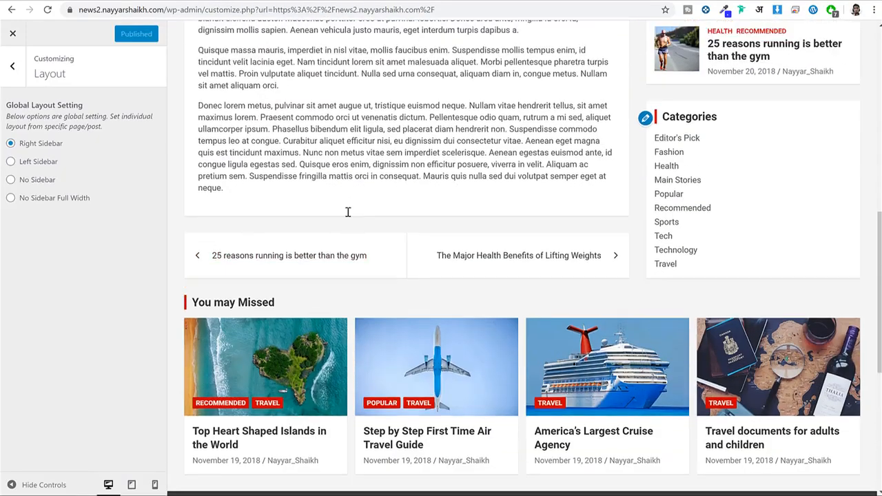
scroll(348, 213, up, 3)
drag(215, 175, 381, 235)
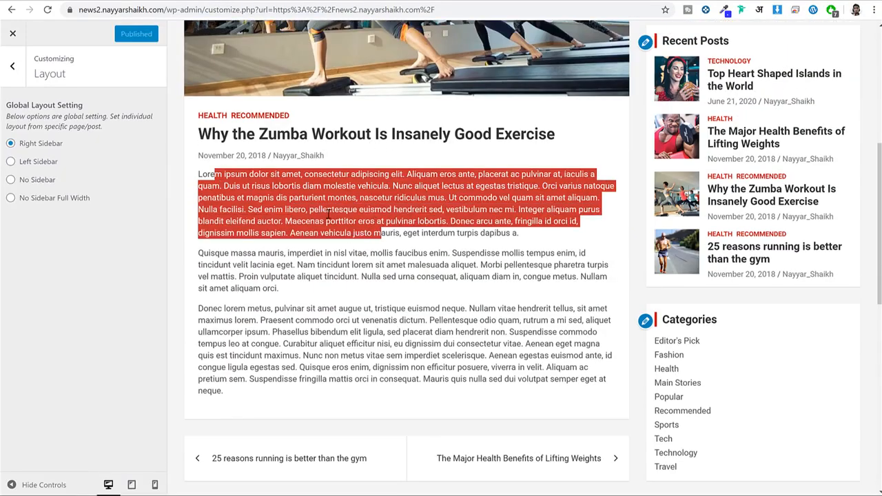
scroll(315, 248, down, 3)
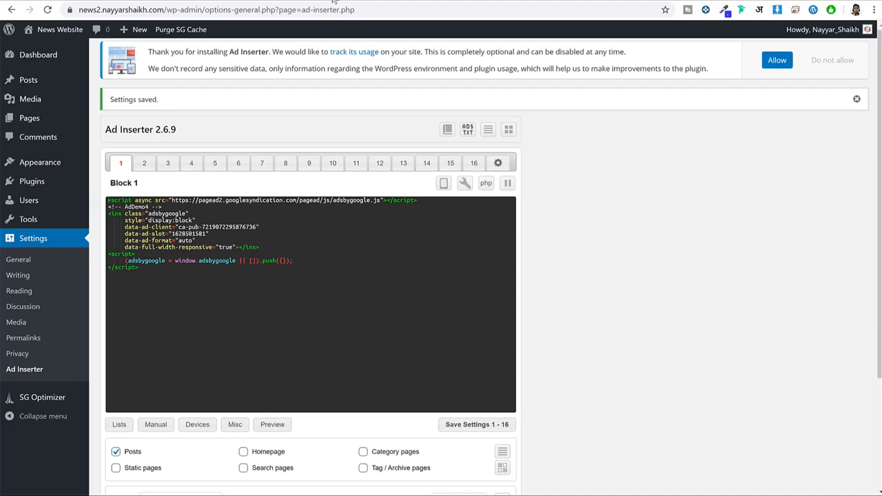
click(145, 163)
click(183, 271)
key(ctrl+v)
- Set Block 2 insertion to After content and save settings 1 - 16
scroll(415, 257, down, 2)
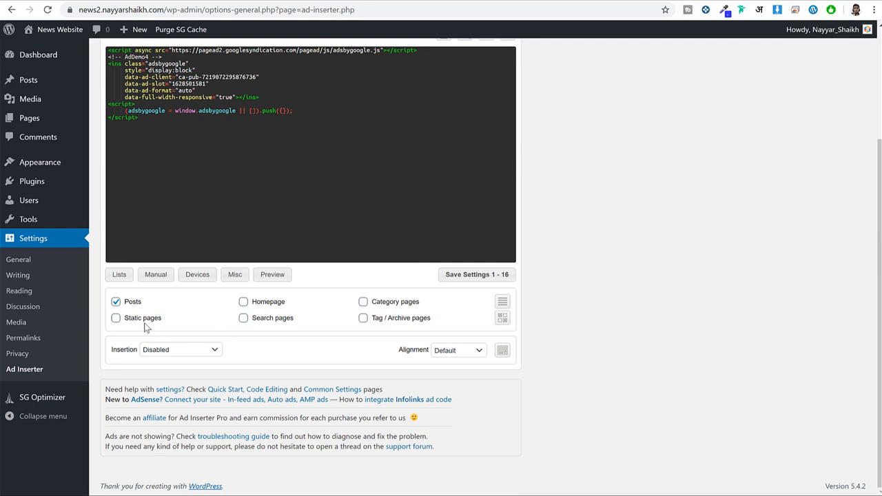
click(192, 353)
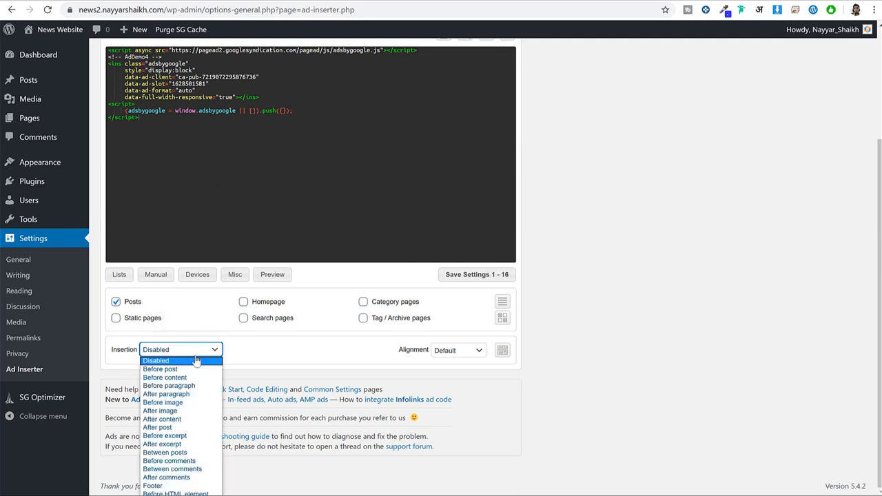
click(179, 419)
click(208, 358)
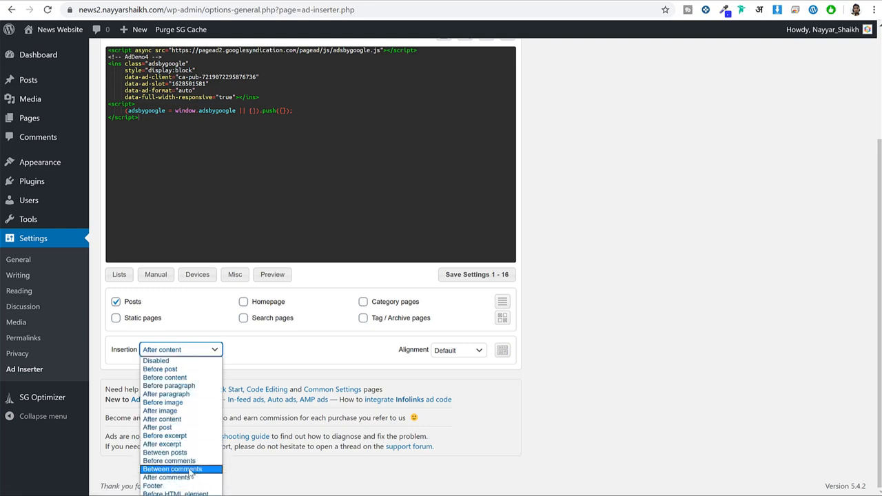
click(222, 350)
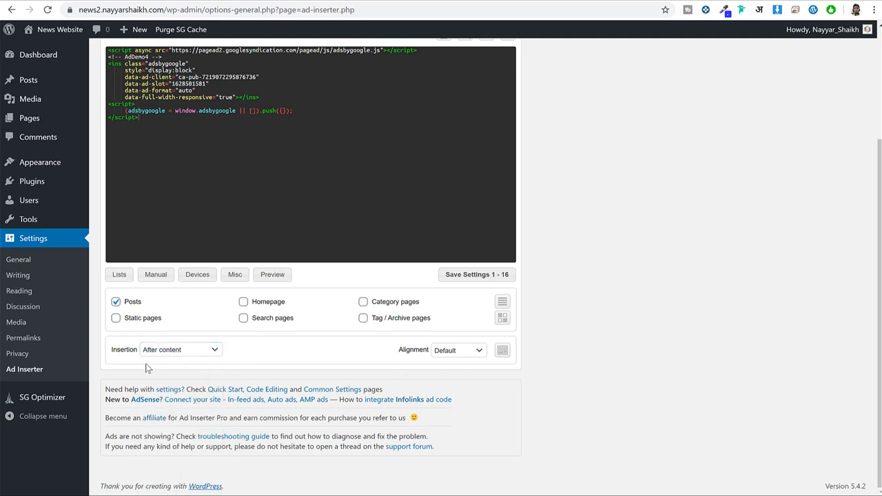
click(487, 282)
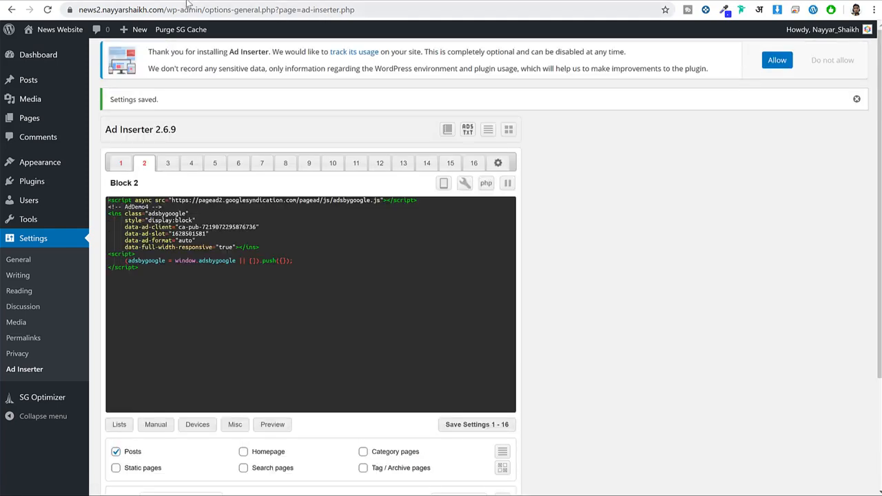
- Visit the live news site and open the Best Nikon lenses 2018 article
click(88, 42)
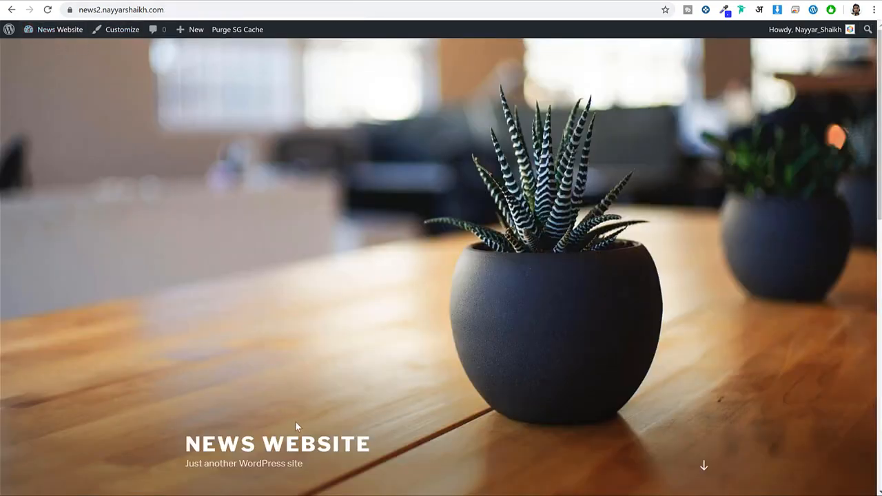
click(302, 446)
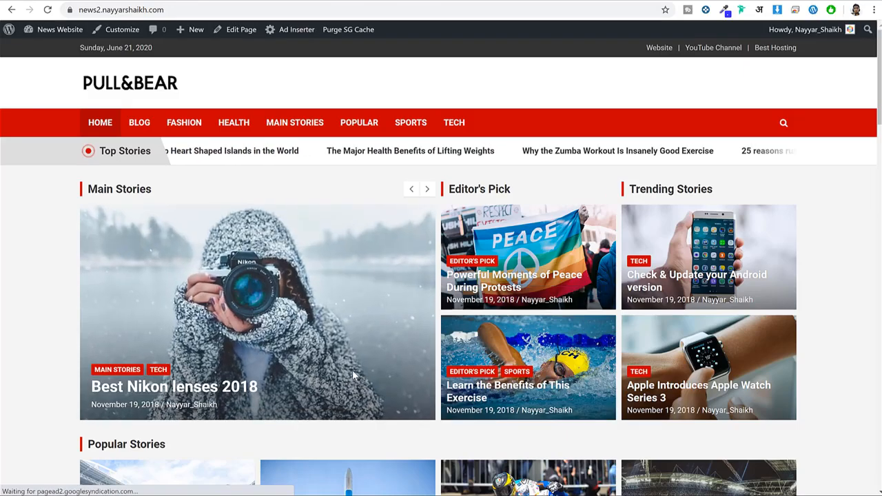
click(208, 333)
scroll(280, 296, down, 5)
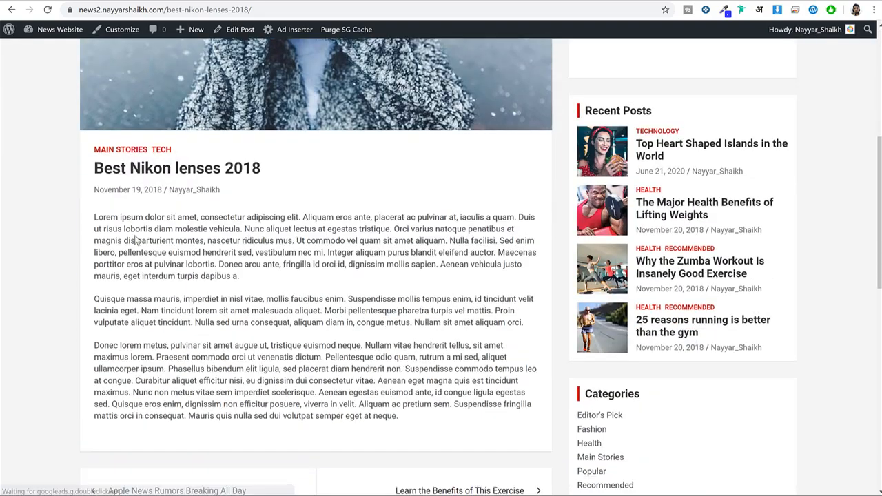
scroll(309, 268, up, 3)
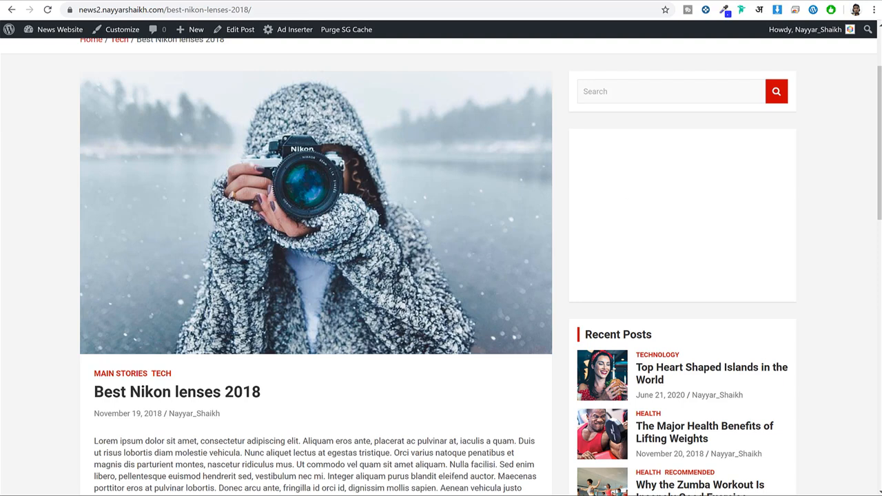
- Scroll through the Best Nikon lenses 2018 post to check where the ads appear
double_click(106, 9)
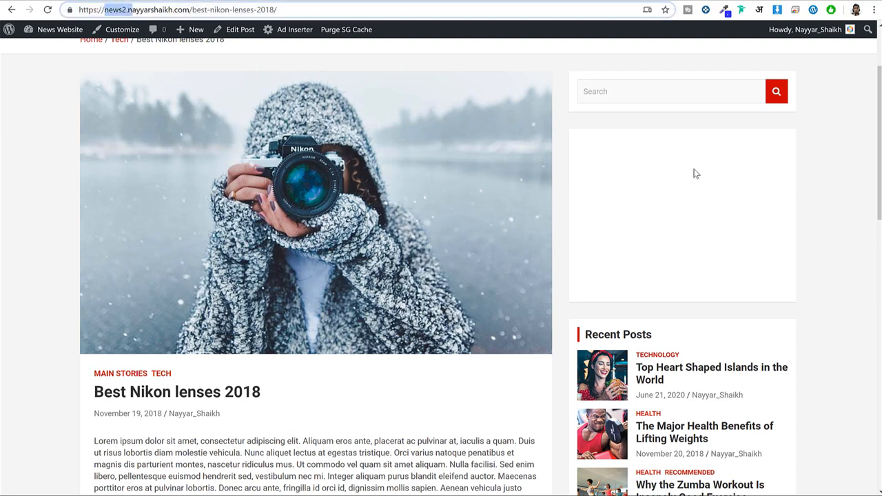
scroll(797, 194, down, 3)
scroll(633, 244, up, 3)
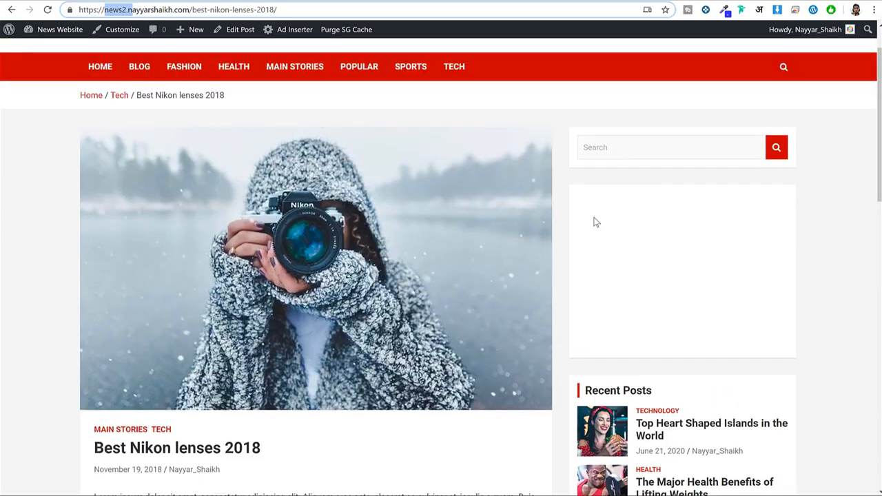
scroll(705, 234, down, 8)
scroll(352, 244, up, 2)
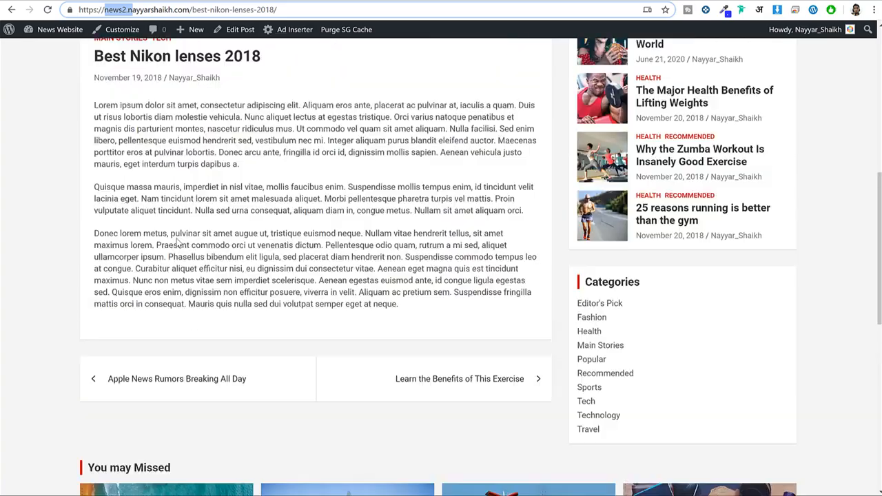
drag(95, 112, 359, 298)
click(404, 328)
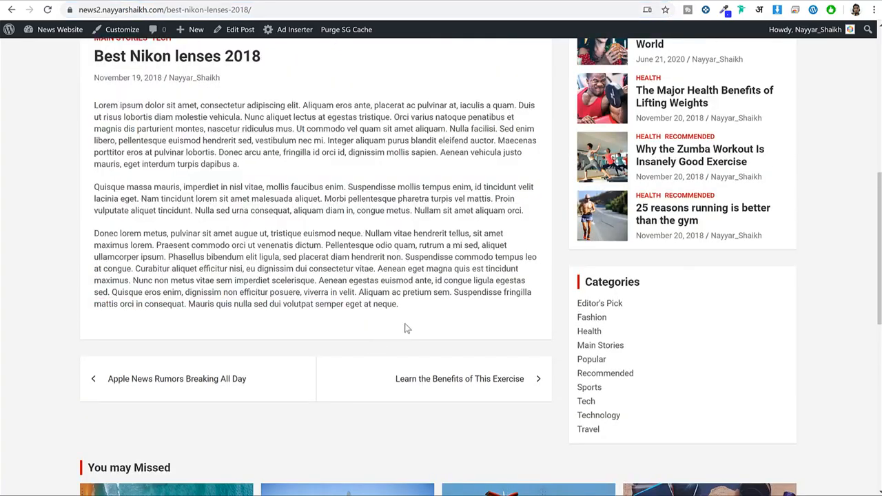
scroll(437, 292, down, 4)
scroll(445, 283, up, 6)
scroll(444, 282, up, 5)
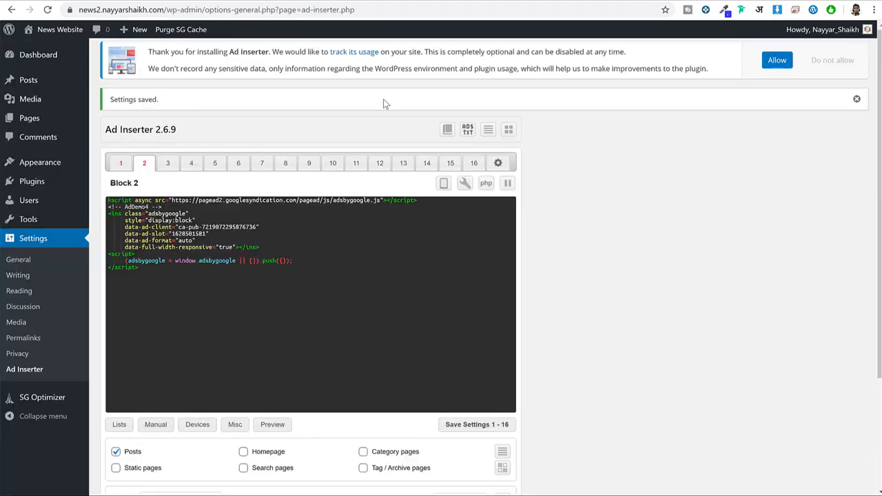
scroll(419, 270, down, 2)
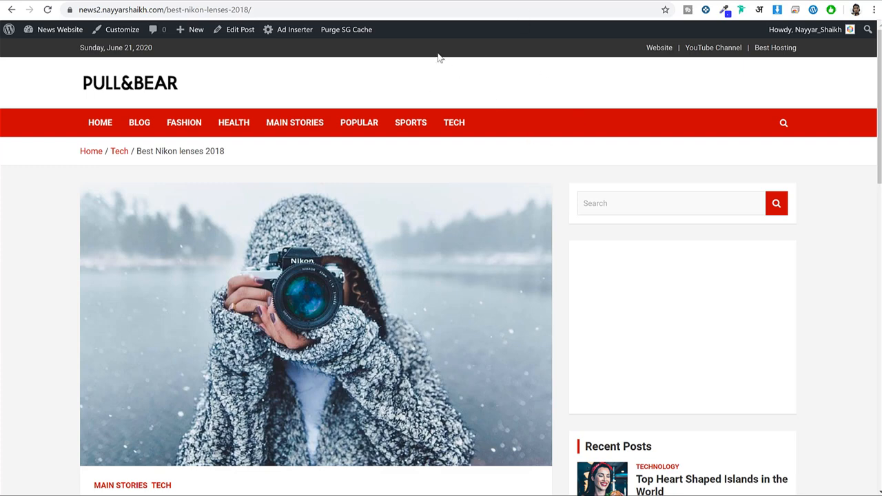
- Switch from Ad Inserter to the Customizer preview and scroll to the Zumba Workout article
click(310, 1)
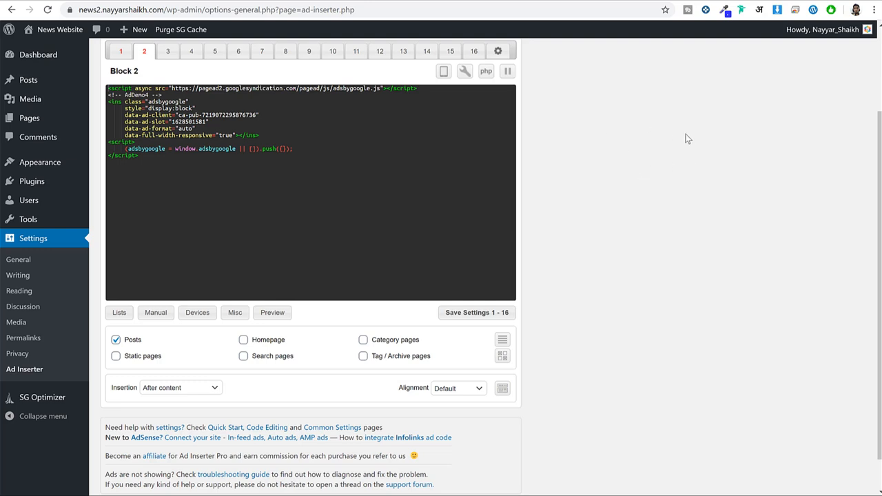
click(372, 1)
scroll(475, 204, up, 7)
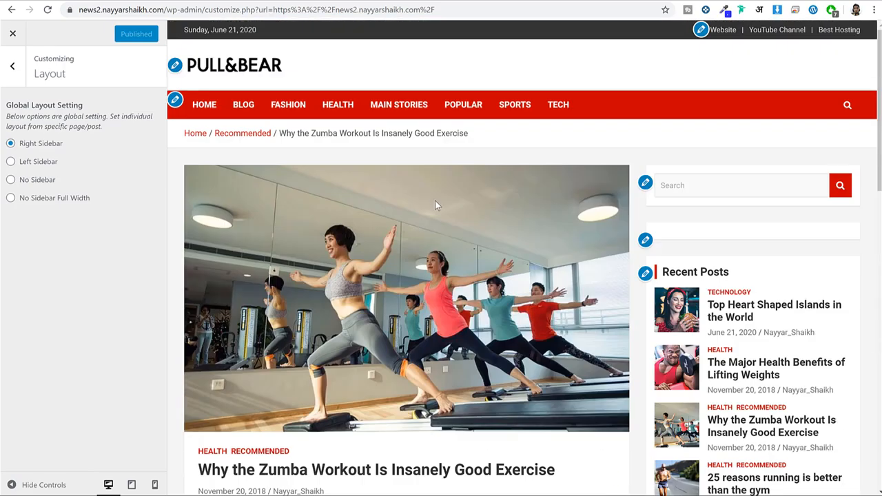
scroll(461, 163, down, 5)
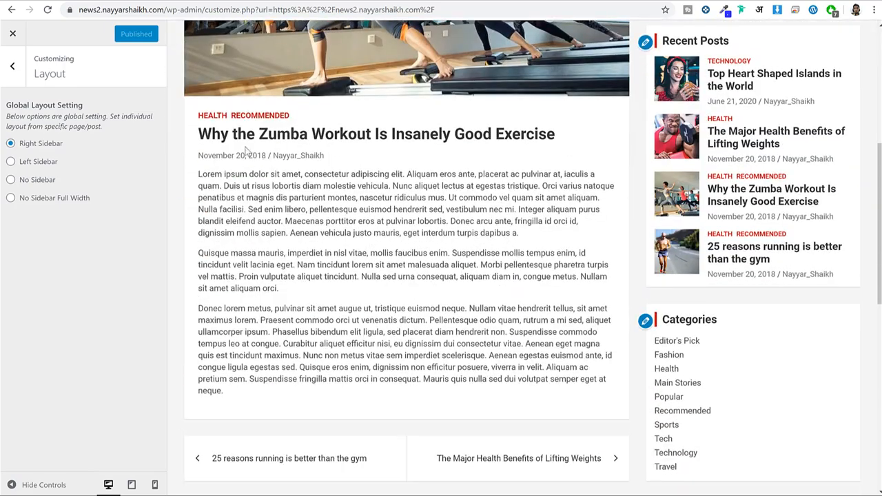
drag(198, 134, 403, 134)
click(437, 144)
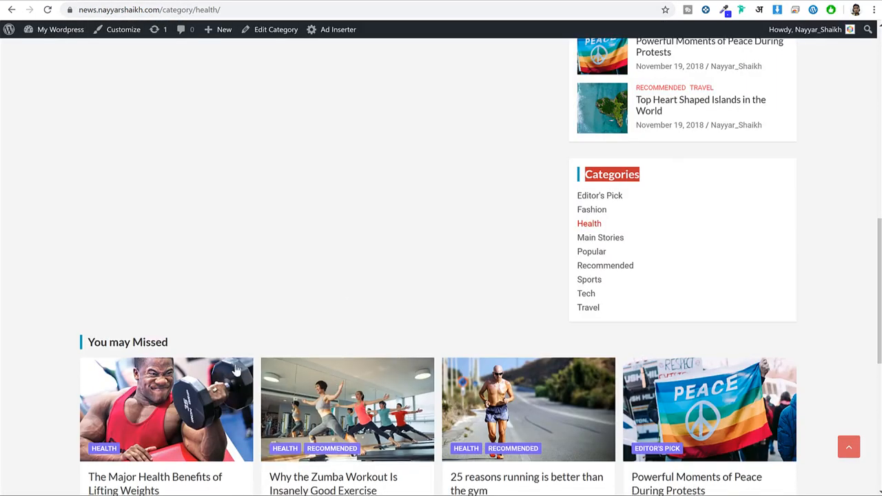
scroll(165, 336, down, 2)
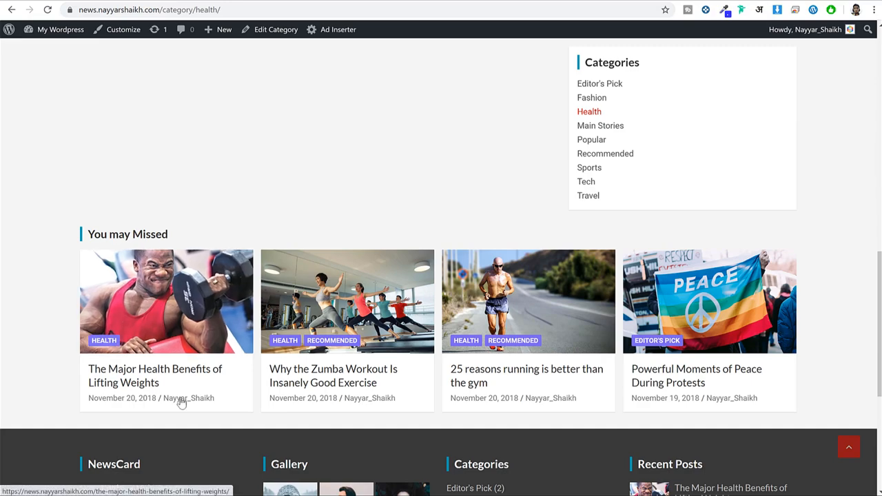
click(187, 365)
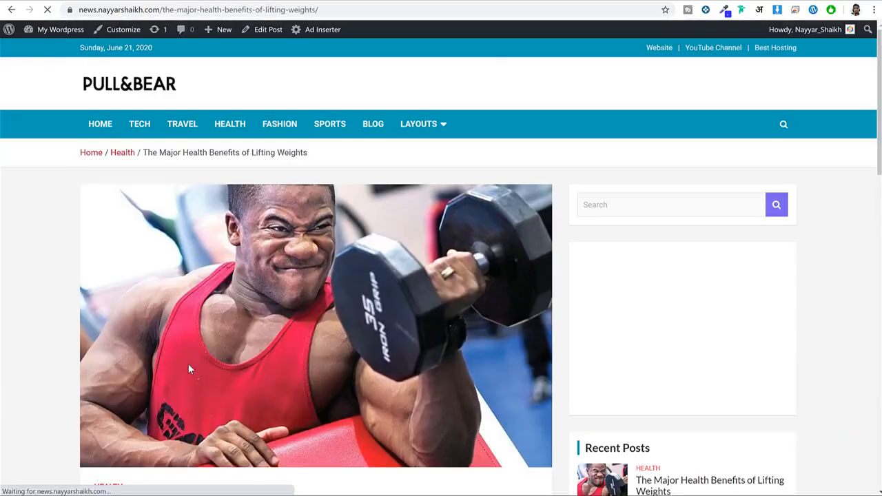
scroll(318, 348, down, 5)
drag(95, 173, 417, 176)
click(417, 173)
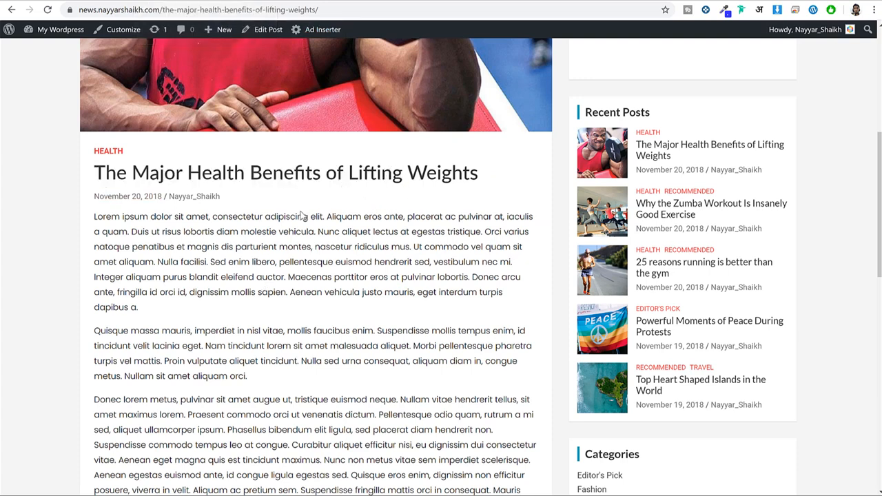
scroll(196, 187, down, 1)
drag(196, 179, 386, 250)
click(387, 248)
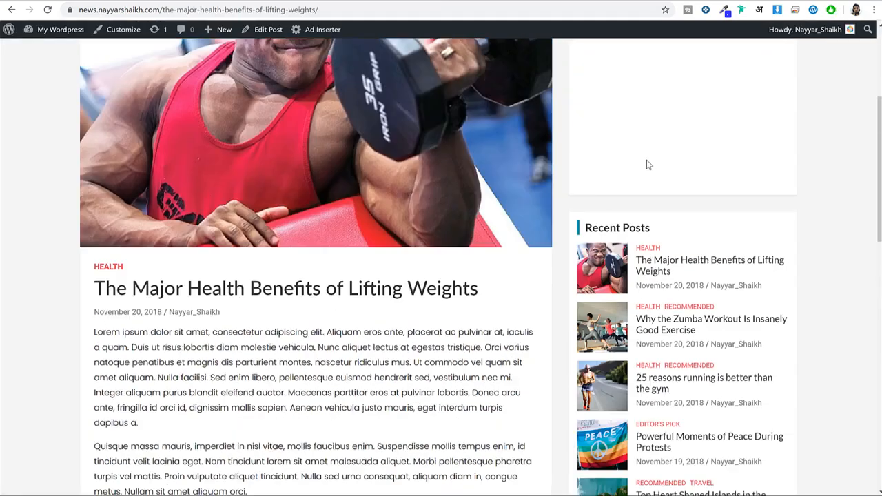
scroll(646, 165, up, 3)
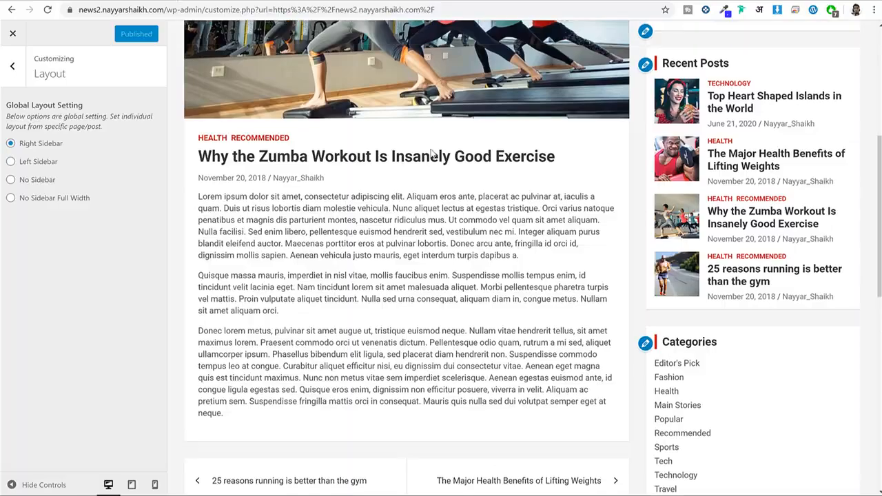
scroll(732, 150, up, 5)
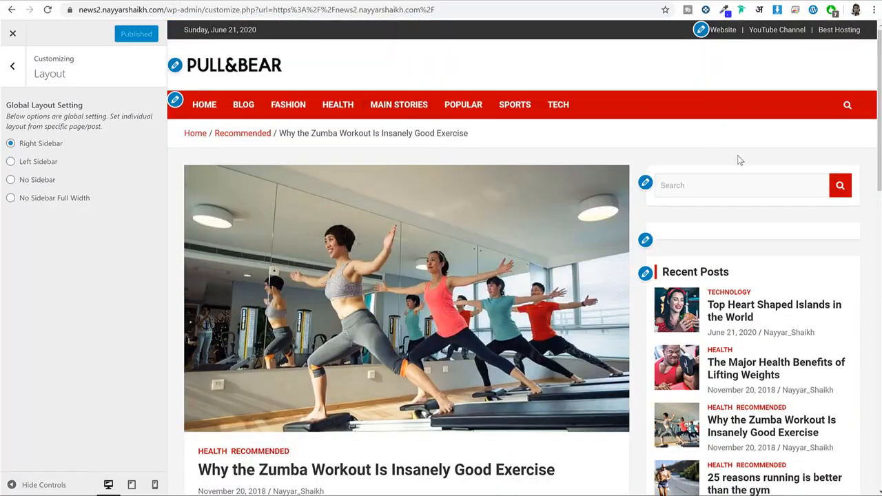
scroll(733, 149, down, 4)
scroll(766, 324, down, 5)
scroll(766, 325, up, 8)
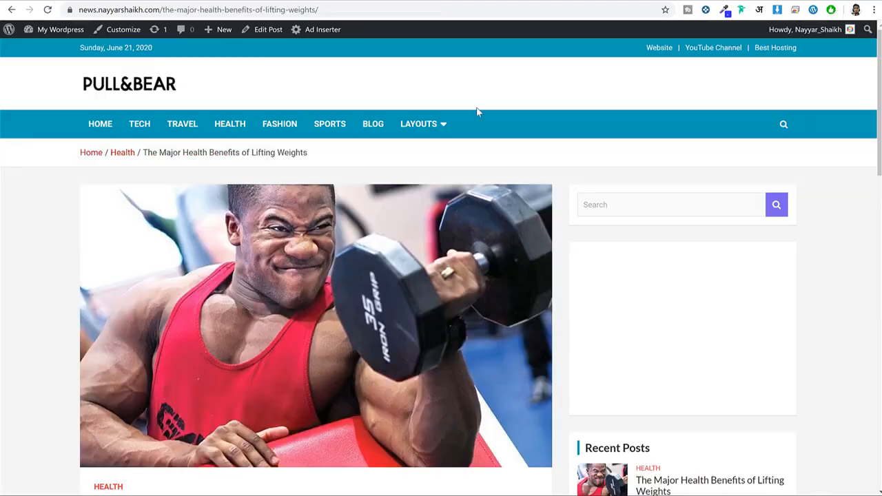
scroll(699, 227, down, 8)
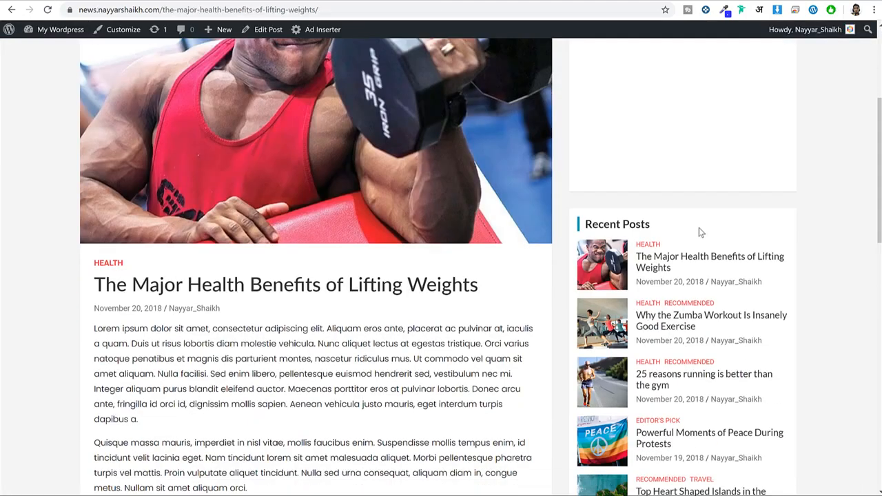
scroll(722, 241, up, 1)
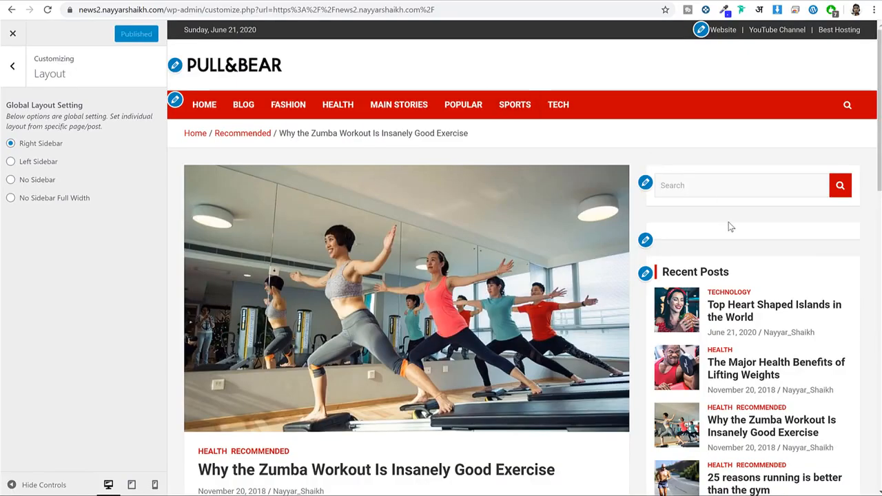
scroll(728, 221, down, 5)
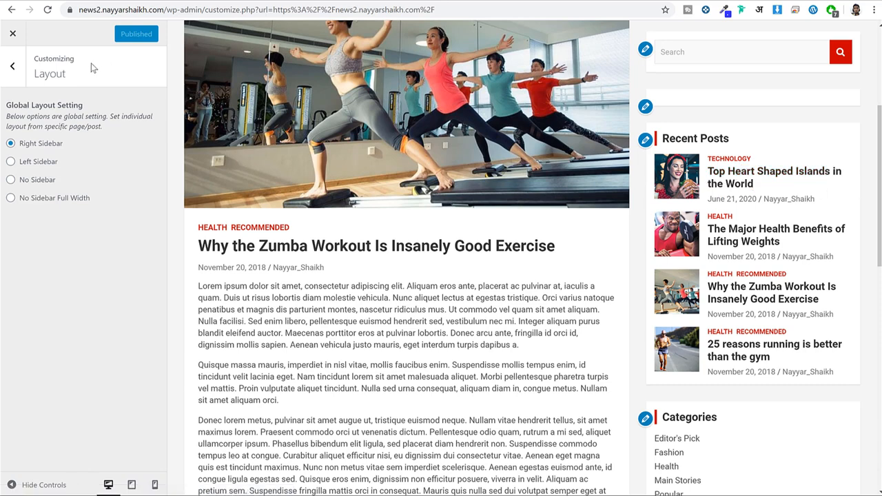
- Leave the Customizer's Layout section and load bloggdude.com in a new browser tab
key(Escape)
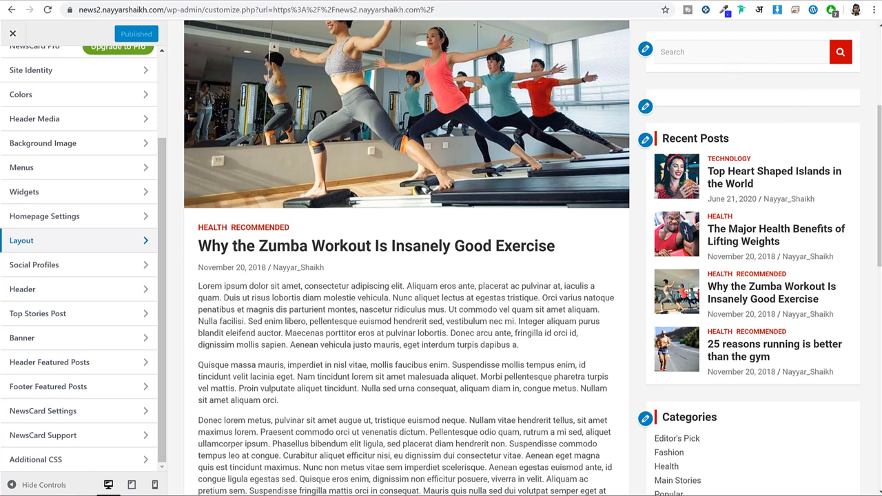
key(ctrl+t)
text(b)
key(Return)
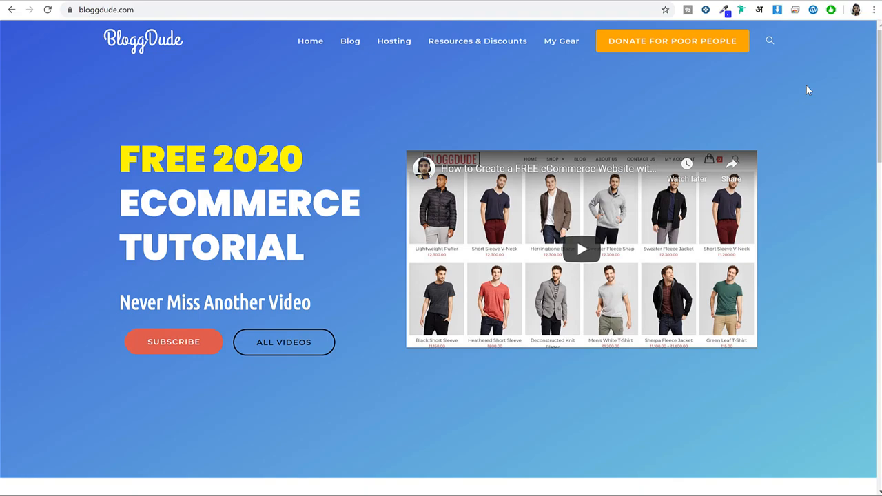
- Open BloggDude's Food Delivery & Restaurant Booking Website post and scroll to its Download links
scroll(812, 138, down, 5)
scroll(813, 137, down, 5)
scroll(650, 217, up, 5)
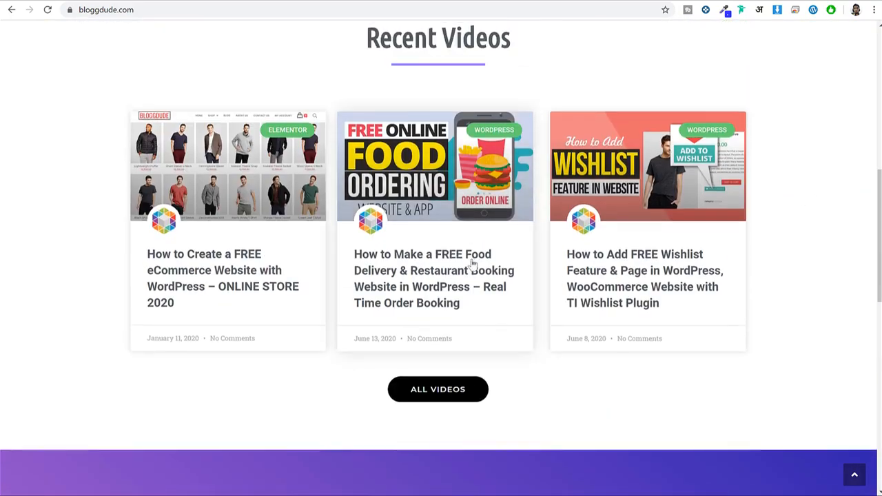
click(465, 274)
scroll(469, 256, down, 6)
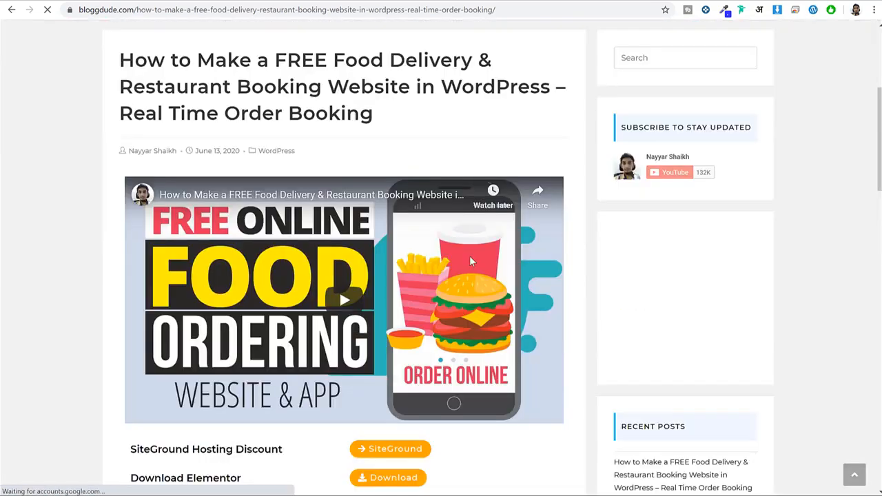
scroll(689, 183, up, 5)
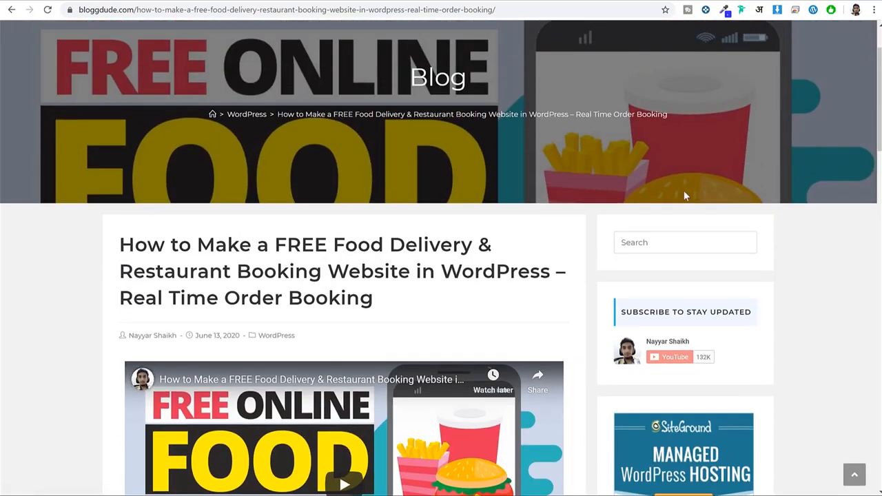
scroll(687, 200, down, 5)
scroll(686, 204, down, 3)
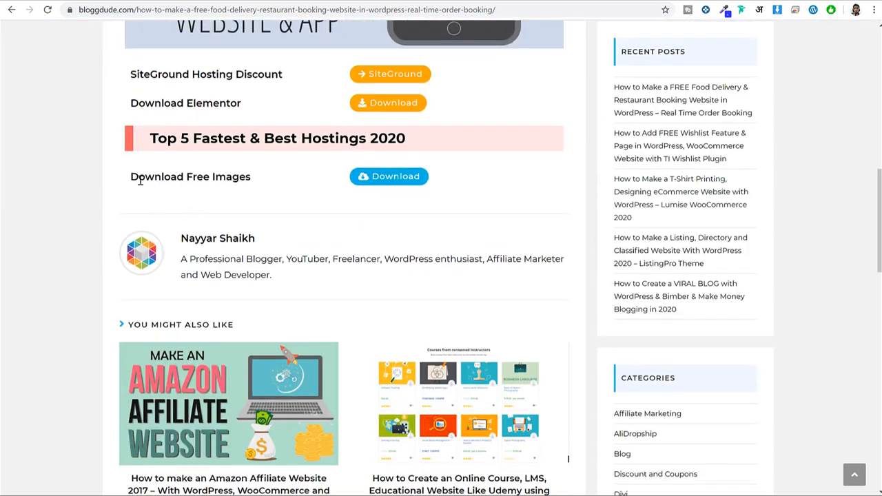
drag(131, 177, 259, 178)
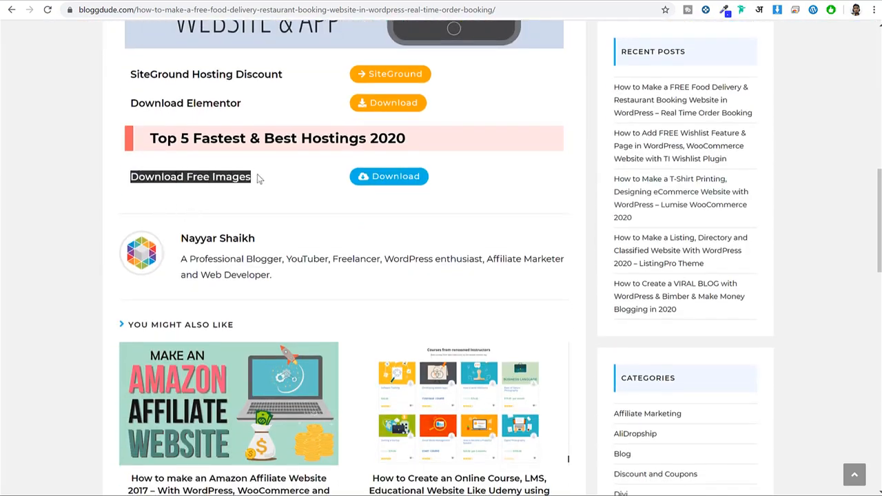
click(257, 178)
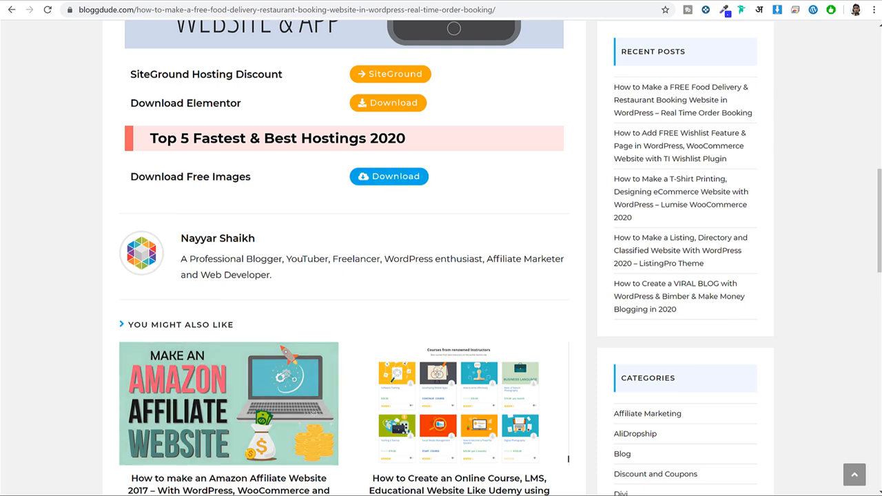
key(alt+Tab)
- Check the newscard-default ZIP's actions without extracting, then bring the NewsCard folder forward
click(370, 305)
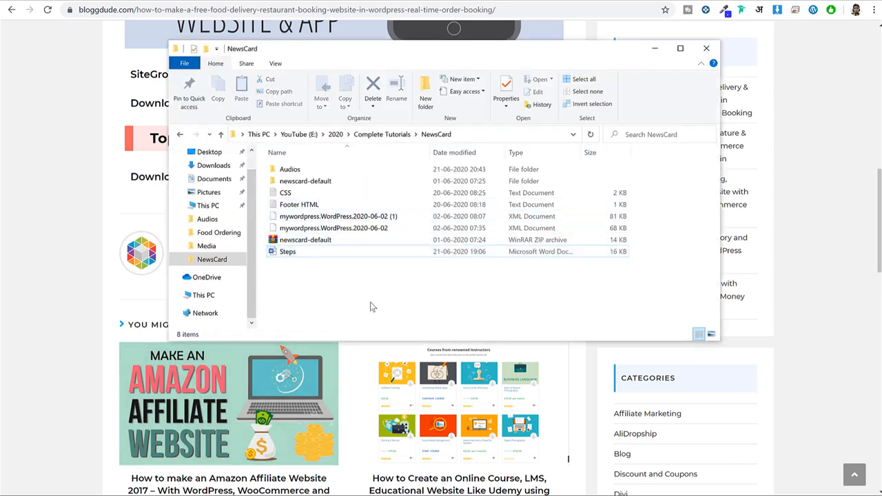
click(303, 228)
click(285, 241)
right_click(285, 241)
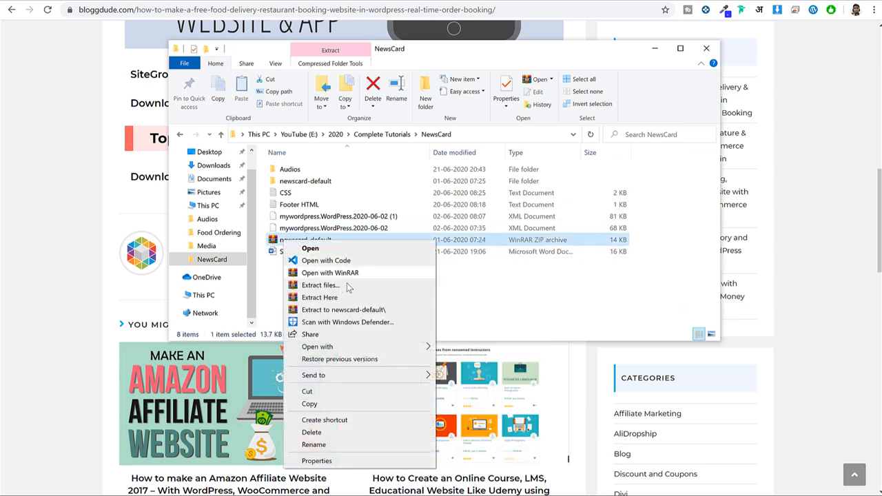
click(475, 295)
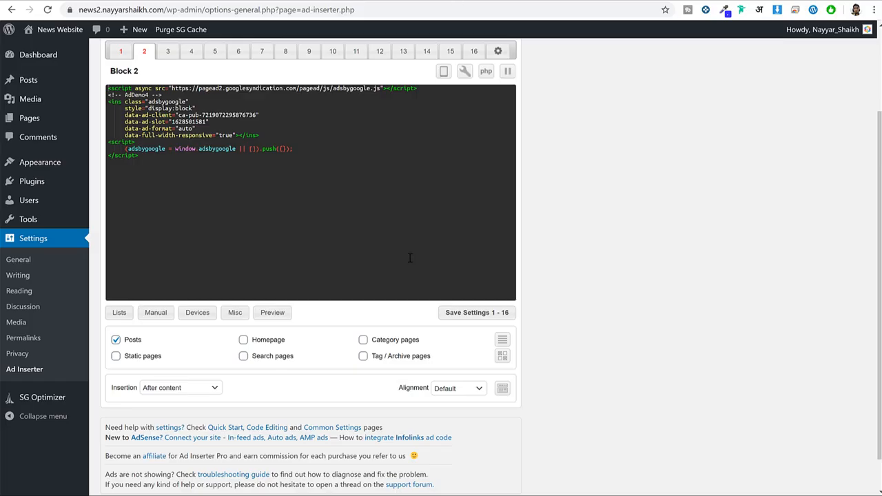
click(365, 495)
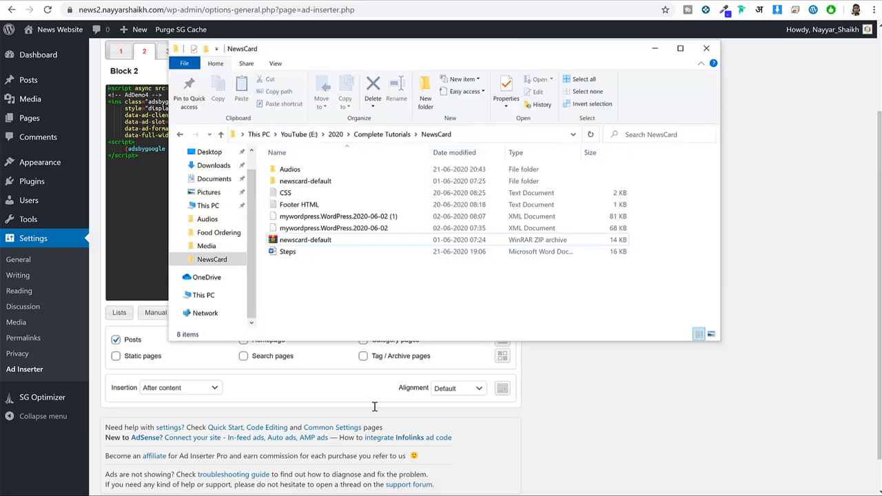
- Open the CSS text file from the NewsCard folder in Notepad
click(306, 195)
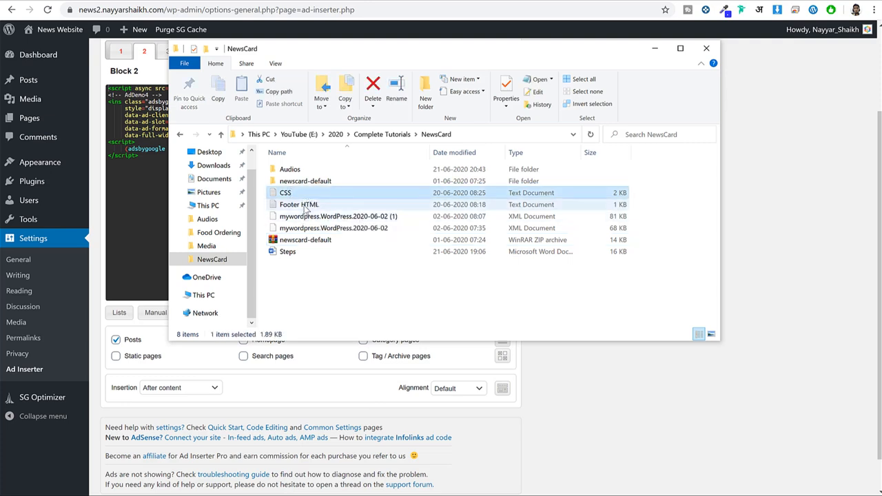
click(295, 207)
click(291, 196)
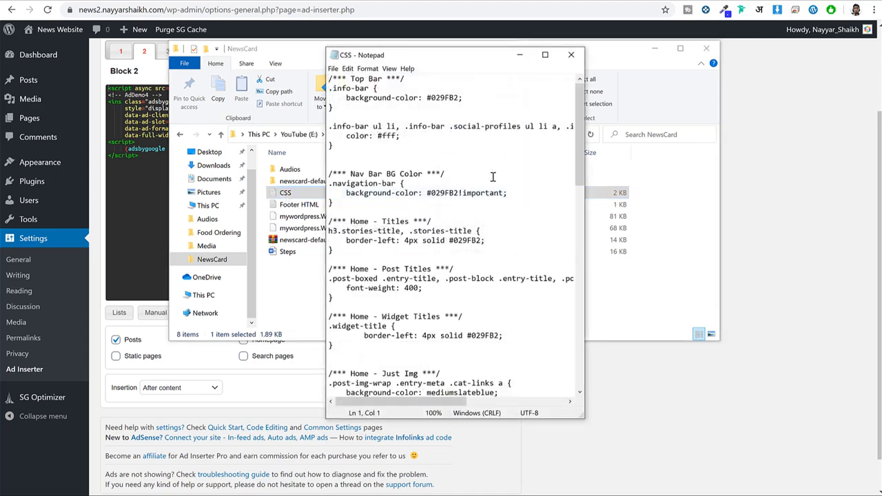
scroll(494, 179, down, 7)
scroll(494, 179, up, 8)
- Select and copy all the CSS rules, then return to the Customizer's Additional CSS section
click(495, 184)
key(ctrl+a)
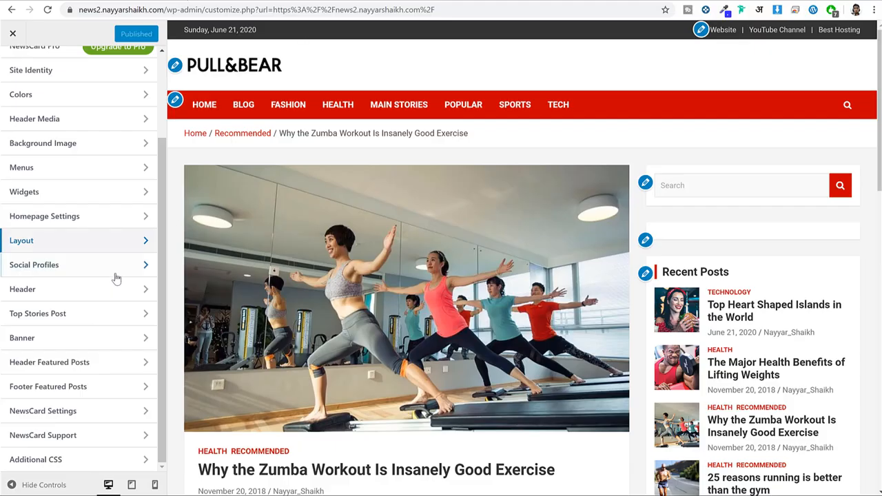
scroll(111, 275, up, 2)
scroll(97, 358, down, 2)
click(75, 462)
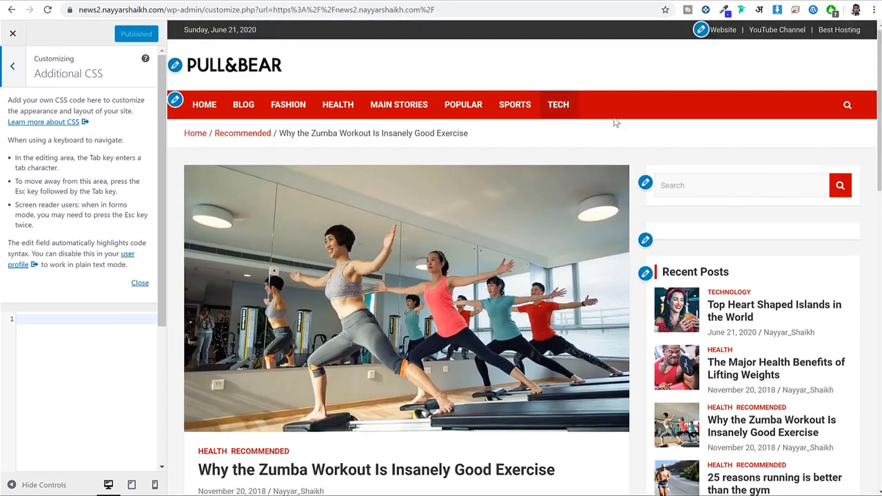
- Paste the copied CSS rules into the Additional CSS editor
scroll(90, 217, down, 3)
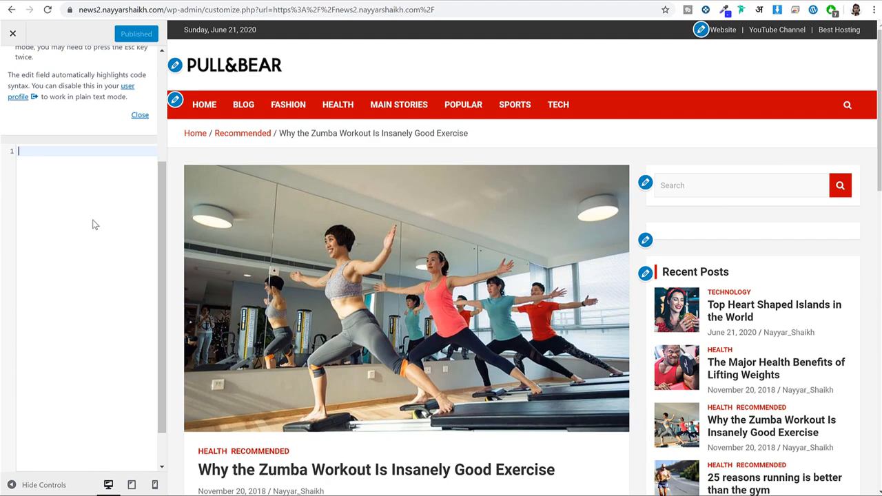
key(ctrl+v)
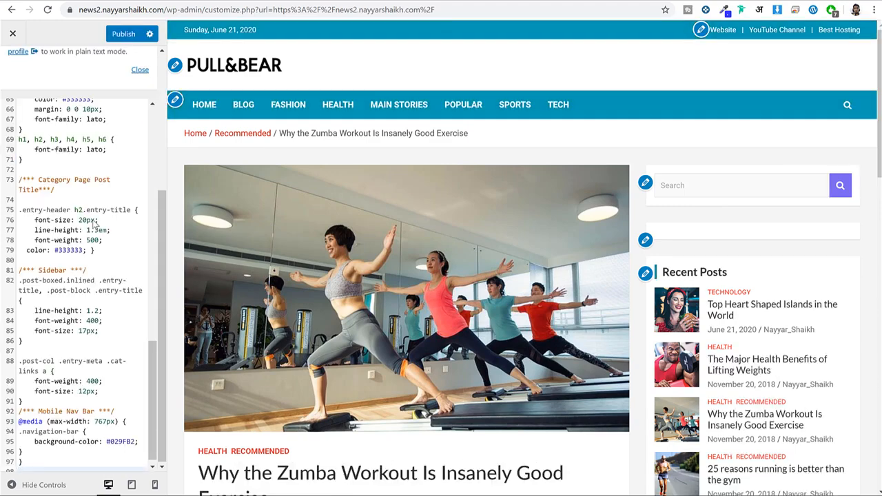
scroll(698, 200, down, 2)
scroll(698, 200, down, 6)
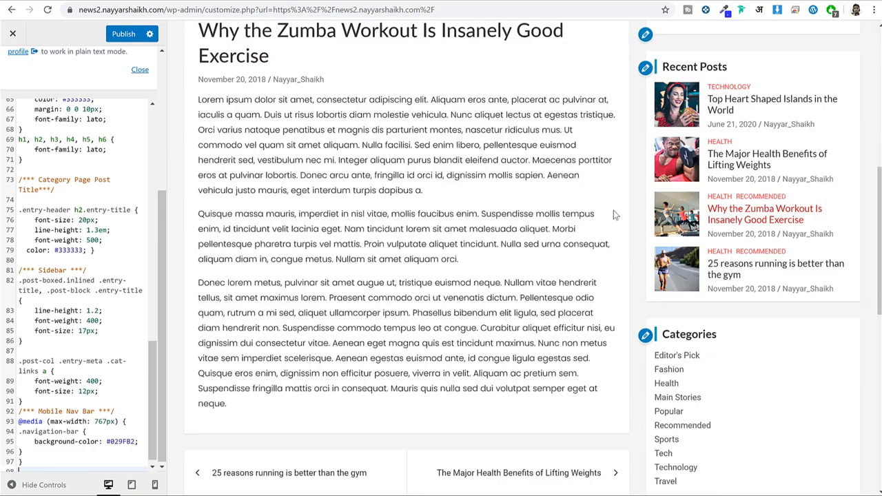
drag(286, 140, 382, 208)
click(383, 208)
- Scroll the preview to check the teal-blue top bar, menu bar and restyled post fonts
scroll(384, 203, up, 2)
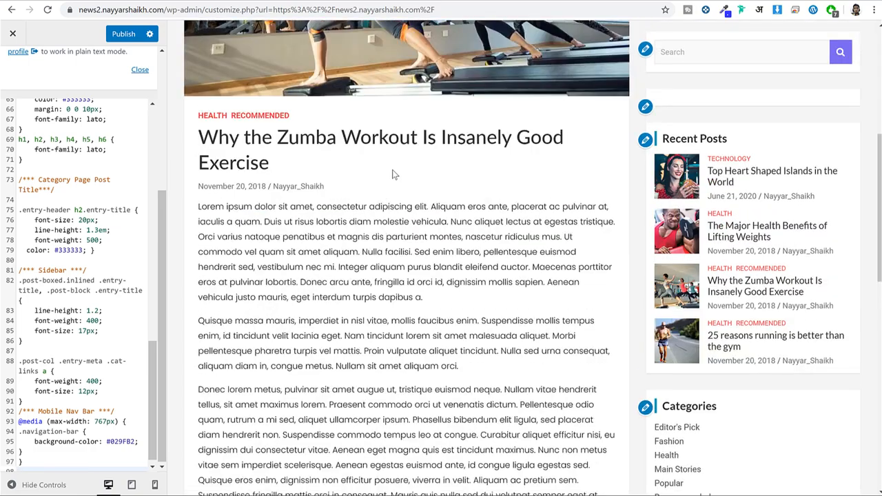
scroll(841, 272, down, 3)
scroll(840, 272, down, 7)
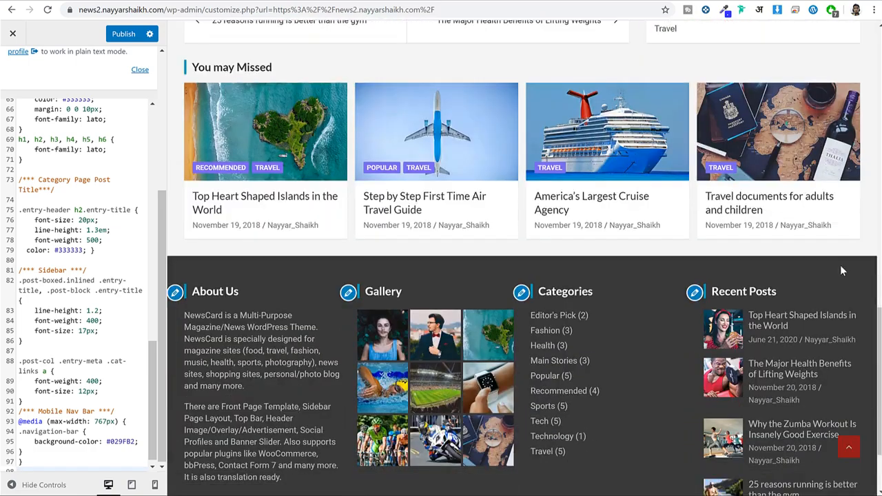
scroll(841, 271, up, 4)
scroll(845, 272, up, 10)
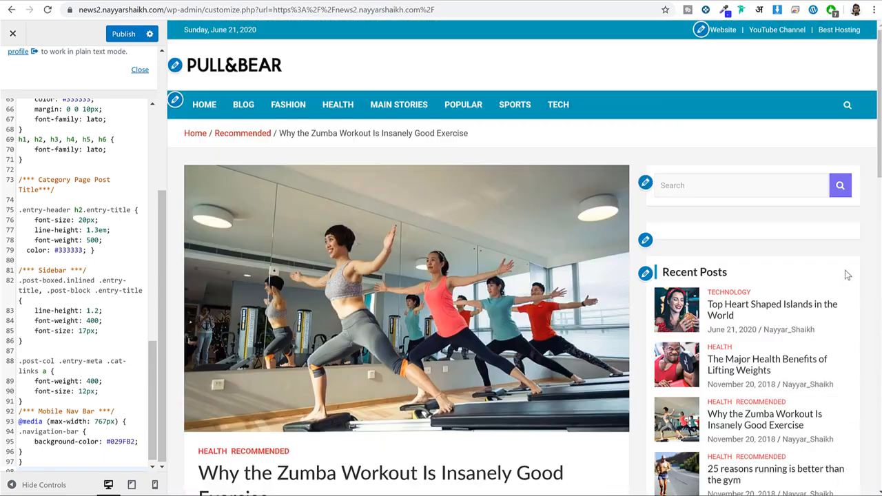
scroll(131, 230, up, 3)
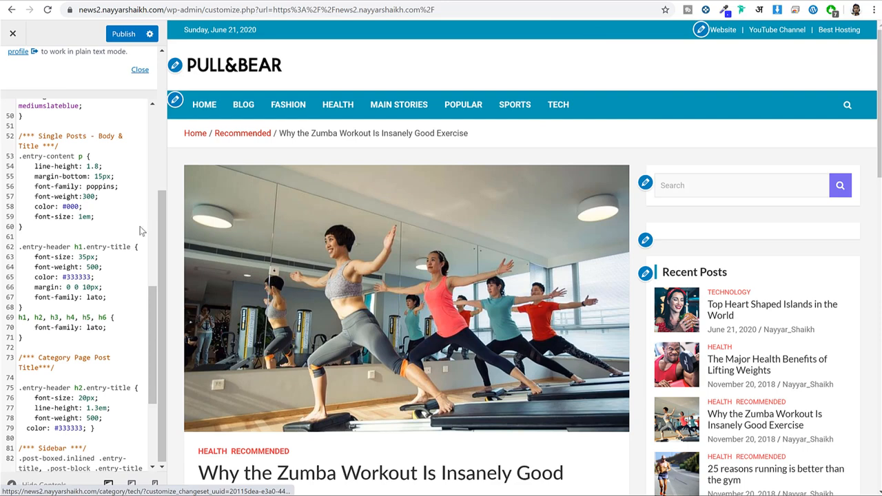
scroll(145, 224, up, 10)
scroll(41, 246, up, 5)
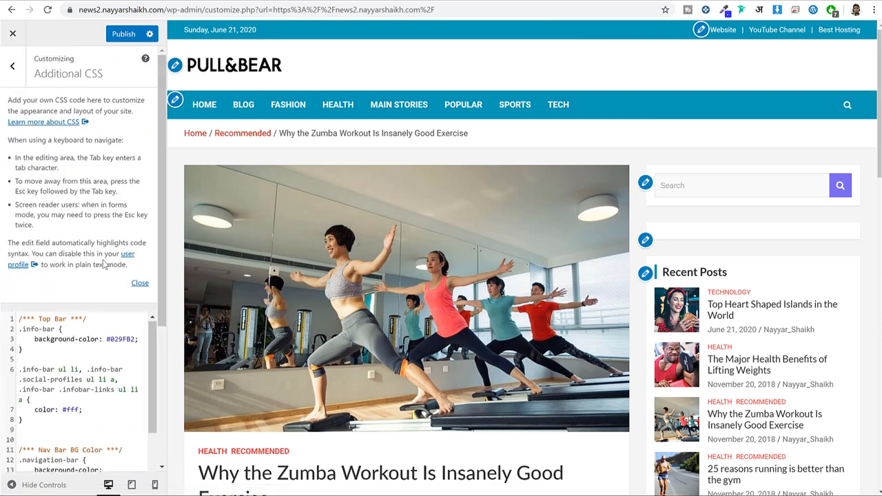
scroll(65, 248, down, 3)
scroll(151, 243, up, 2)
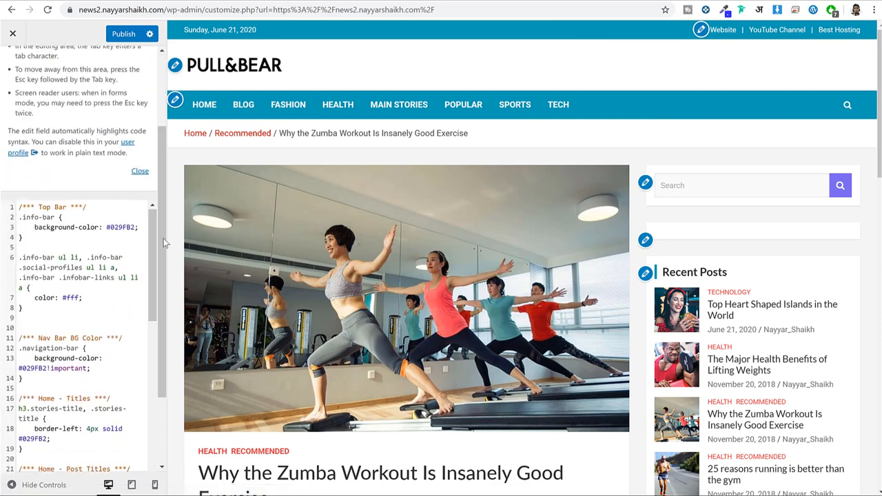
scroll(163, 239, down, 2)
- Highlight the Top Bar comment and the Top Bar rule's lines 3–8 in the Additional CSS
drag(93, 105, 10, 103)
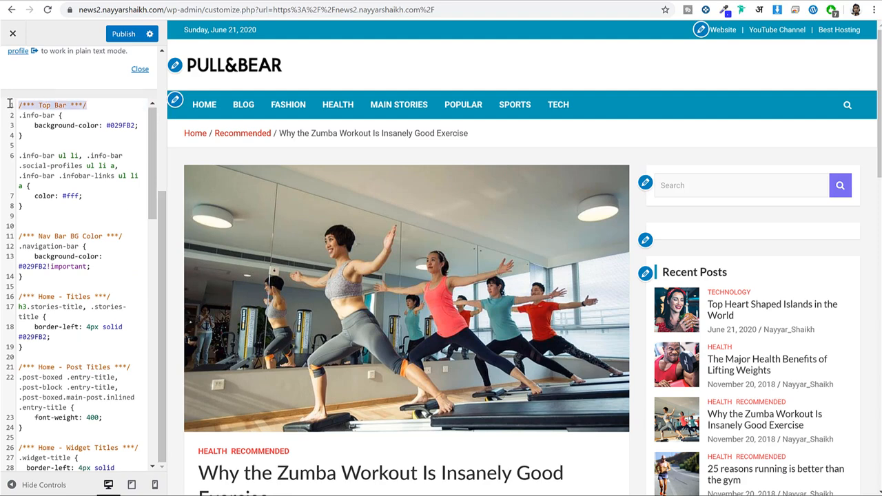
drag(97, 106, 19, 103)
click(91, 102)
drag(100, 106, 10, 103)
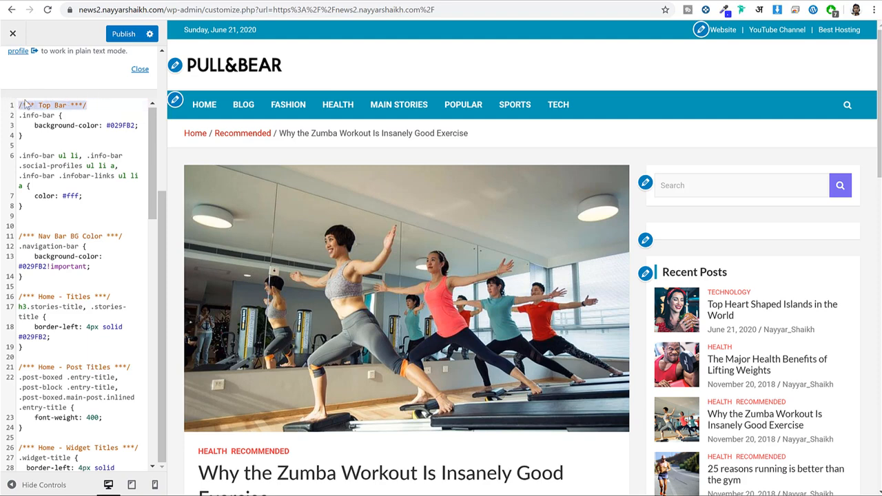
click(71, 104)
drag(69, 104, 32, 104)
click(33, 104)
drag(24, 207, 18, 115)
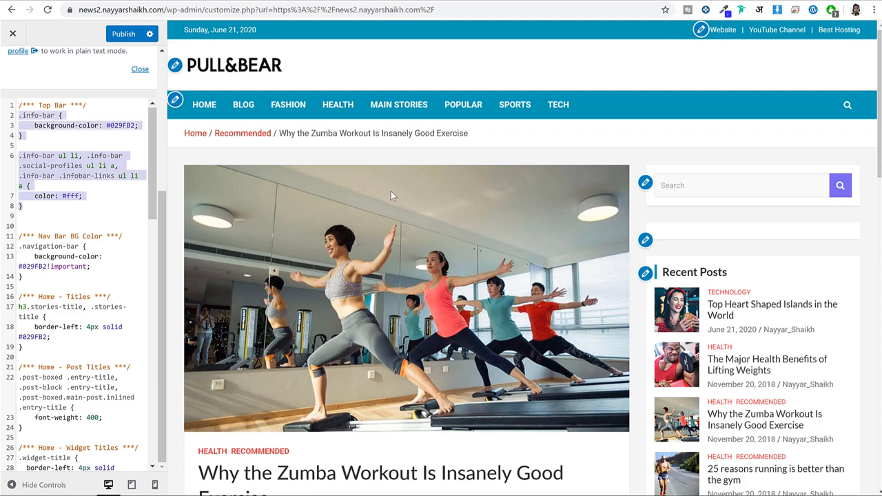
click(34, 140)
- Select the #029FB2 background colour value on line 3 of the Top Bar rule
drag(31, 127, 99, 124)
double_click(117, 124)
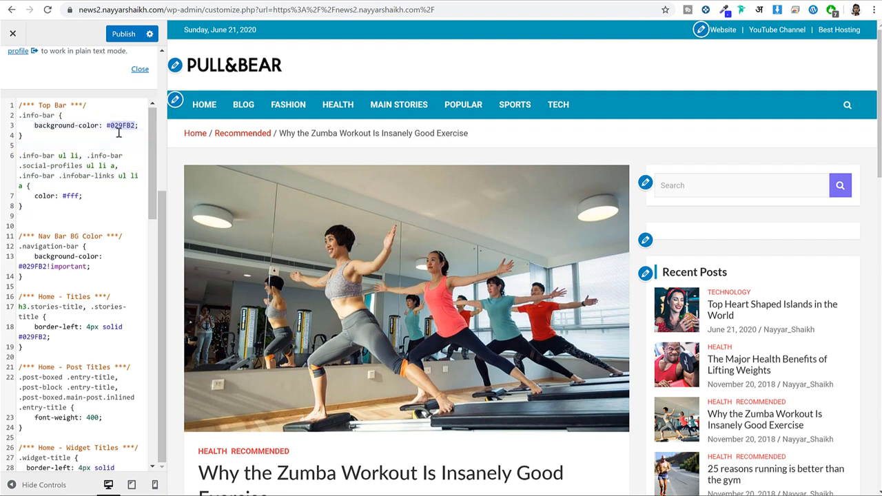
click(108, 146)
drag(107, 124, 139, 126)
- Search Google for a hex colour picker and copy the top bar's #029FB2 value
key(ctrl+t)
text(he)
key(Return)
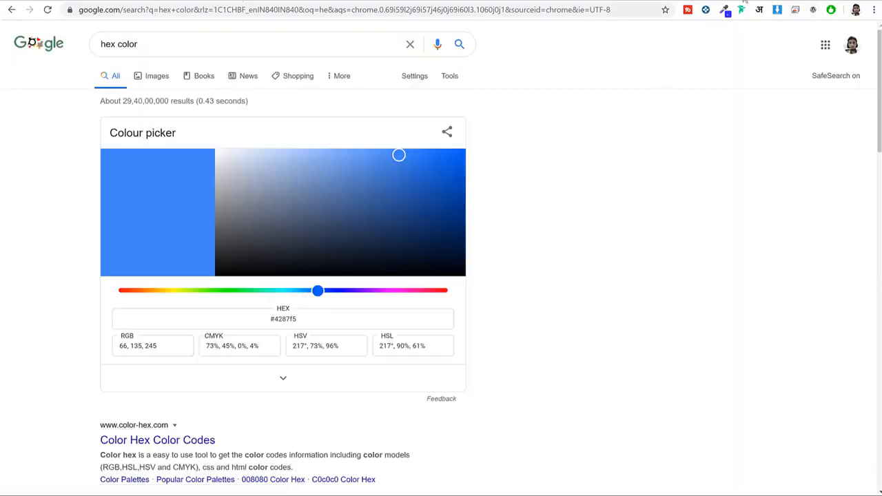
click(185, 0)
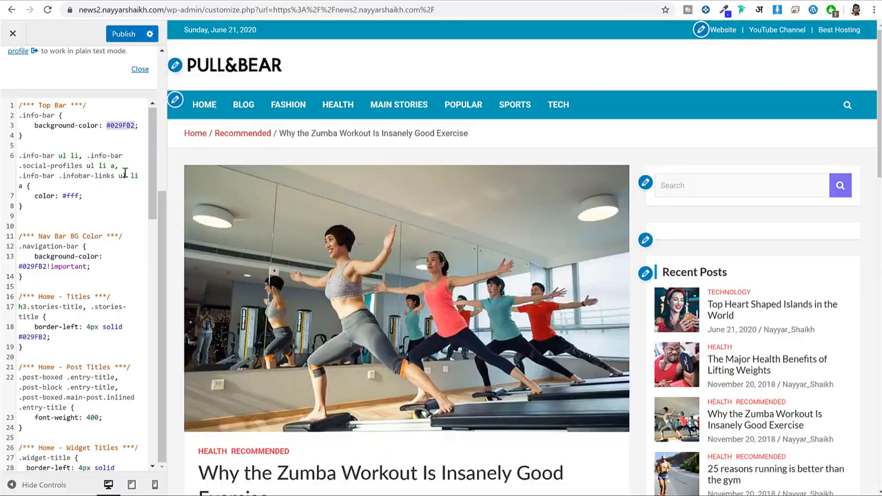
right_click(114, 124)
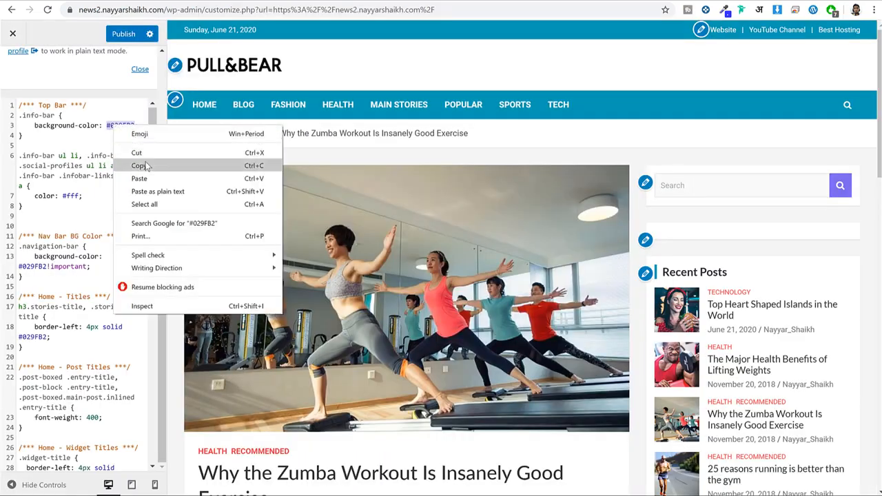
click(148, 166)
- Paste #029FB2 into the Google colour picker's HEX field
click(295, 1)
click(262, 320)
key(ctrl+a)
key(ctrl+v)
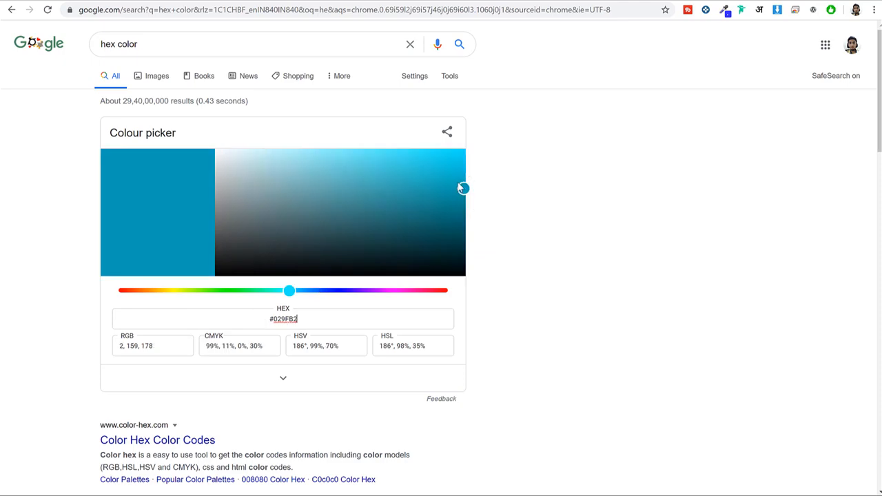
click(245, 0)
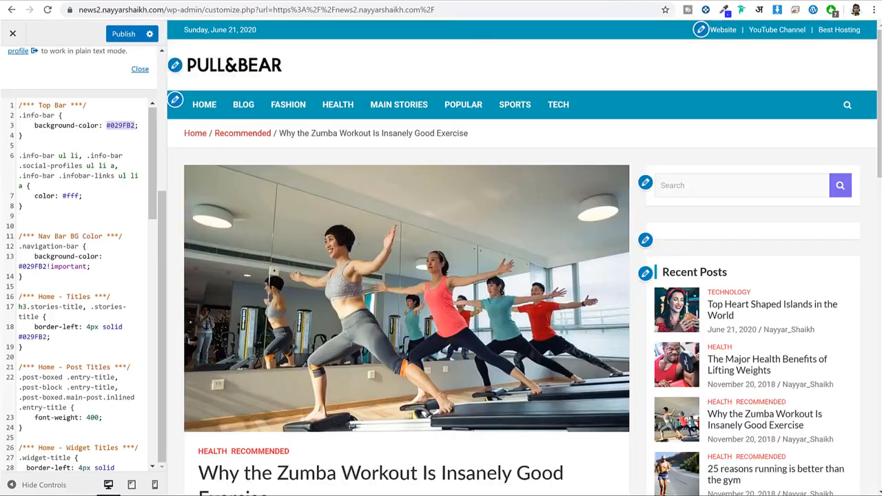
click(285, 1)
- Pick #2ef0e3 in the colour picker and paste it over the top bar's colour
click(401, 290)
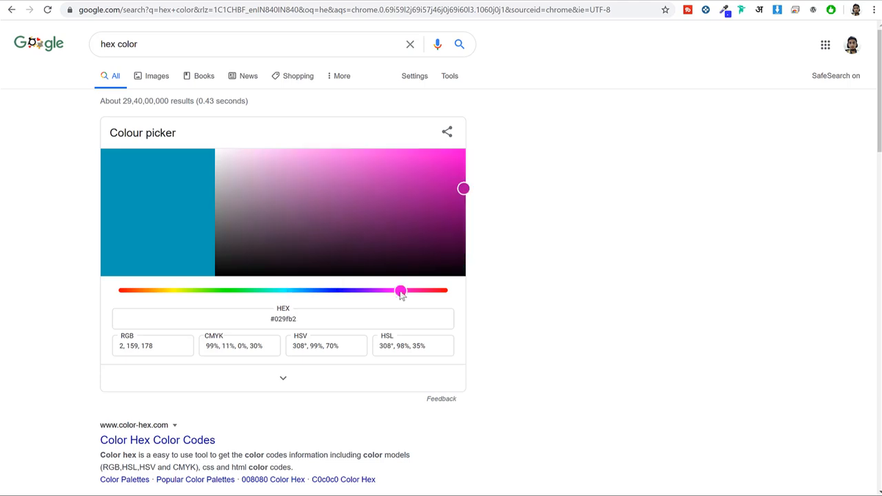
click(400, 153)
drag(396, 153, 419, 158)
drag(377, 290, 280, 290)
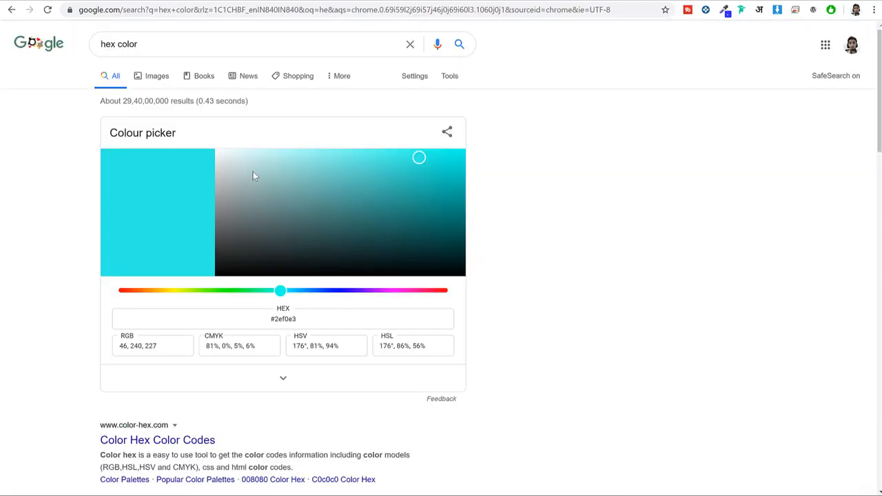
click(276, 319)
right_click(279, 318)
click(326, 383)
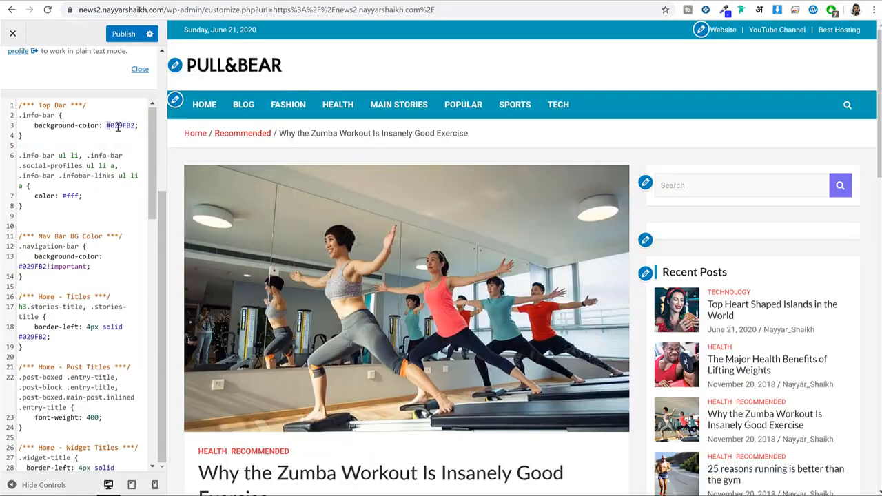
drag(106, 126, 135, 126)
key(ctrl+v)
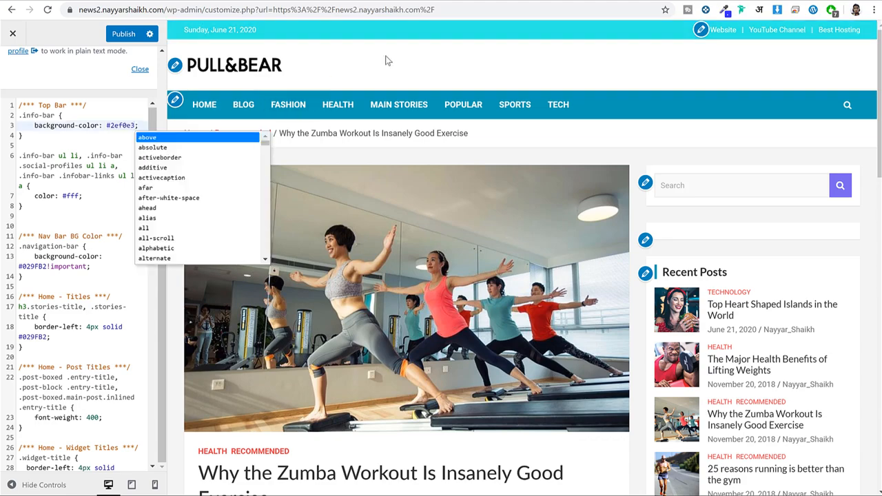
click(368, 1)
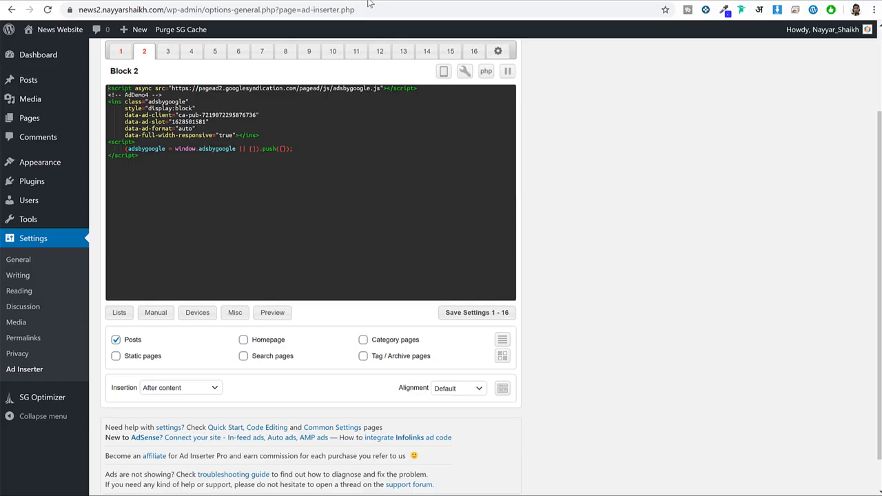
- Pick the pink #ed37c9 and paste it as the top bar background colour
click(298, 2)
click(405, 290)
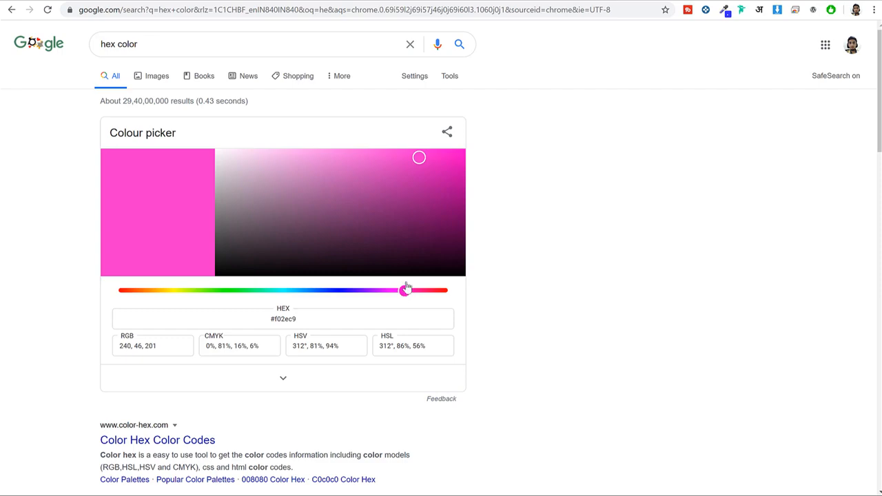
click(410, 159)
drag(317, 323, 264, 318)
click(207, 2)
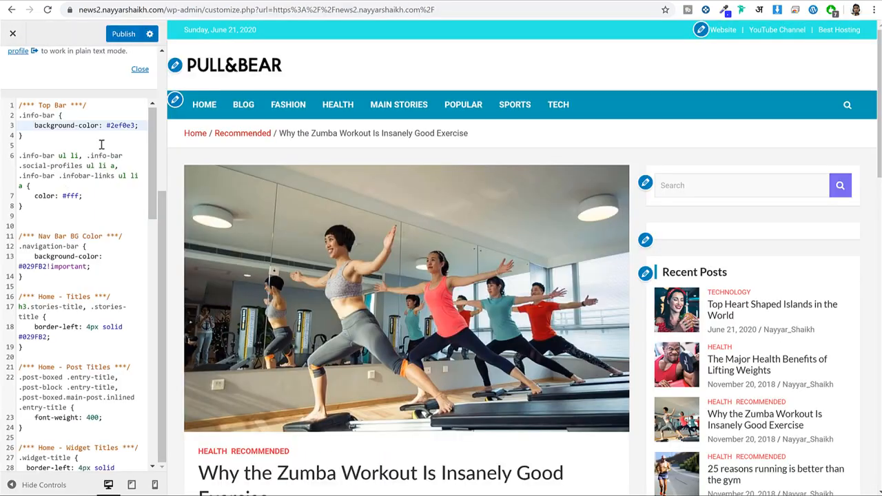
drag(106, 126, 138, 126)
click(118, 126)
key(ctrl+v)
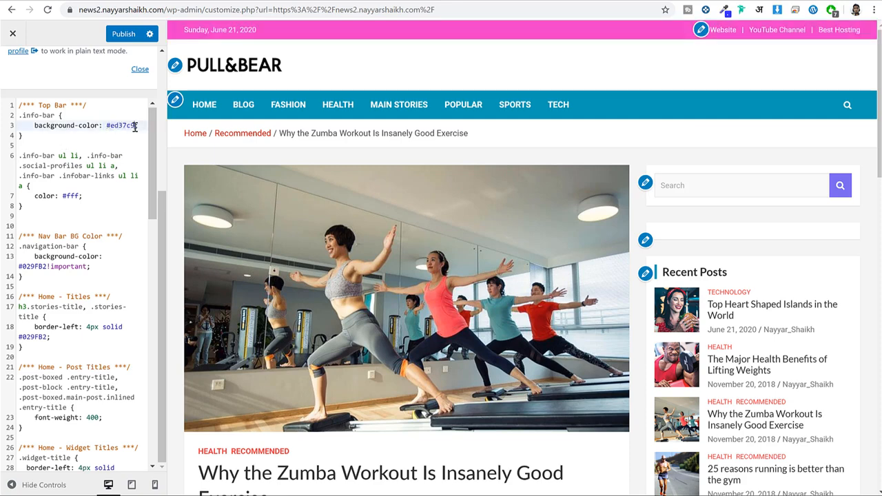
click(792, 54)
scroll(111, 189, down, 3)
- Replace the Nav Bar BG Color value with #ed37c9
drag(39, 123, 89, 123)
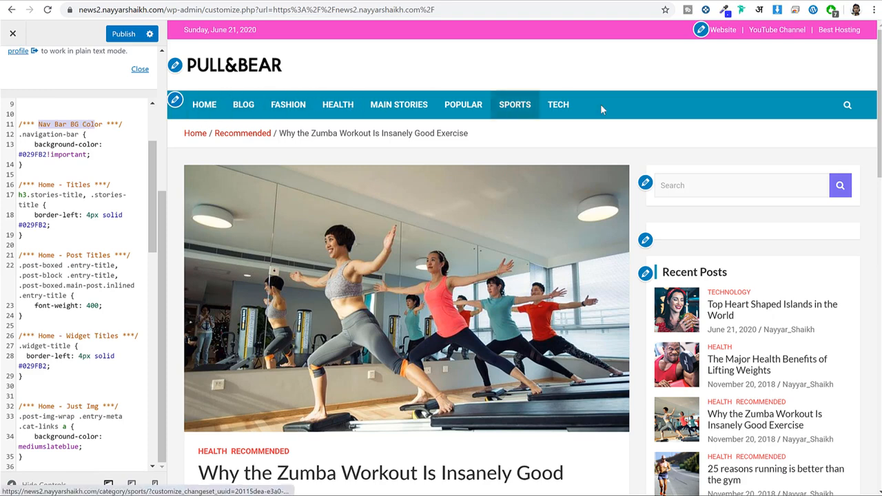
click(86, 167)
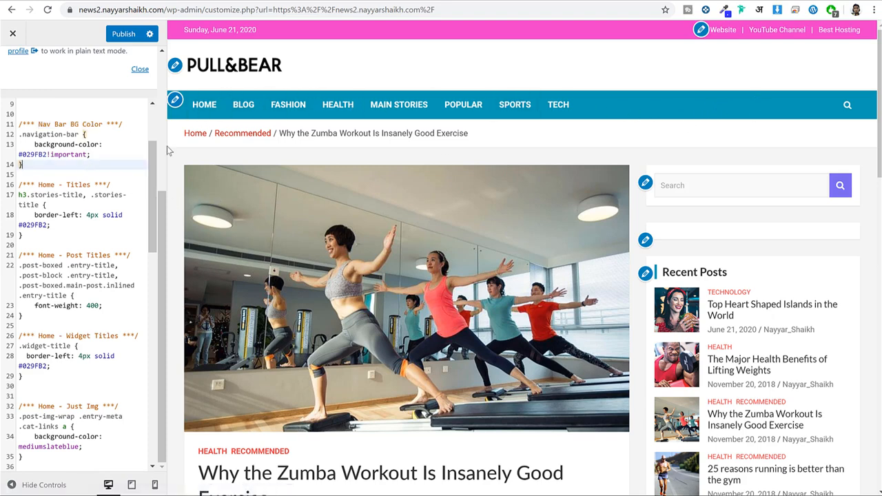
drag(46, 153, 19, 155)
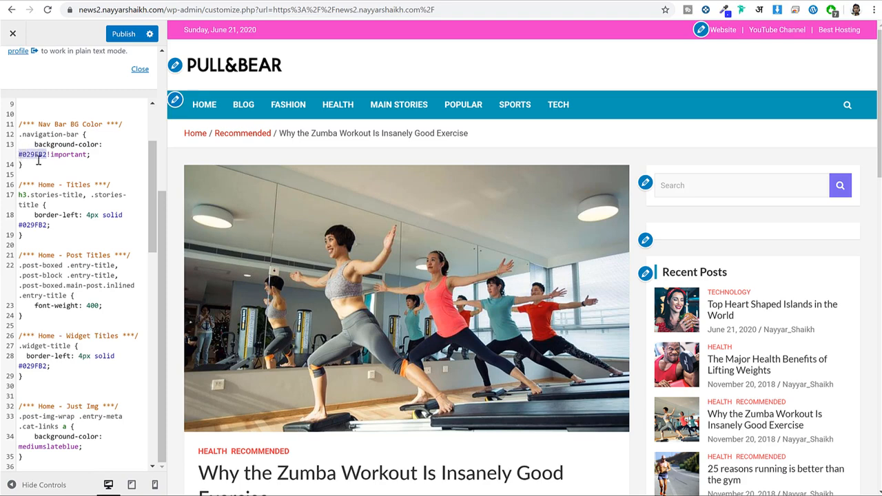
key(ctrl+v)
click(655, 140)
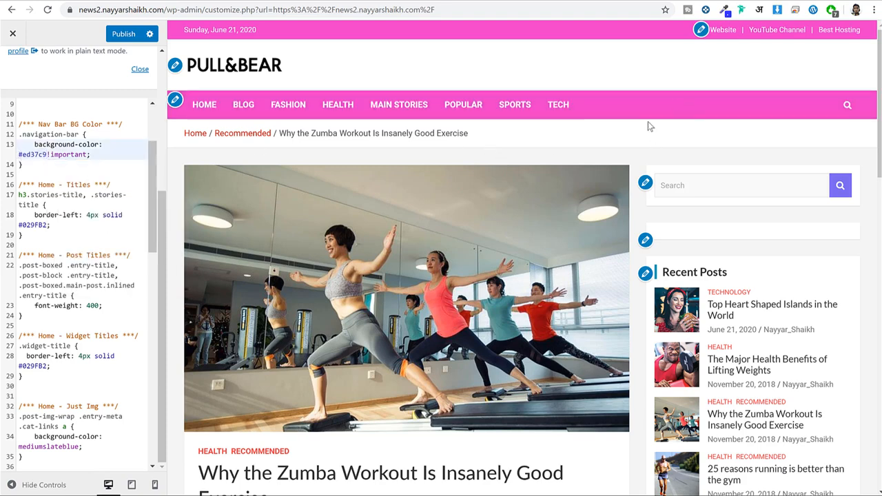
click(50, 163)
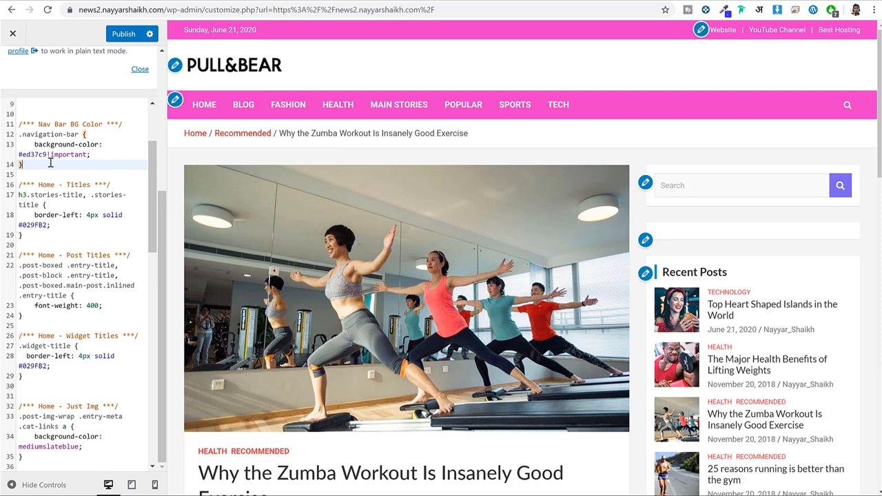
- Review the Home Titles border rule, then bring the preview back to the home page
scroll(74, 179, down, 2)
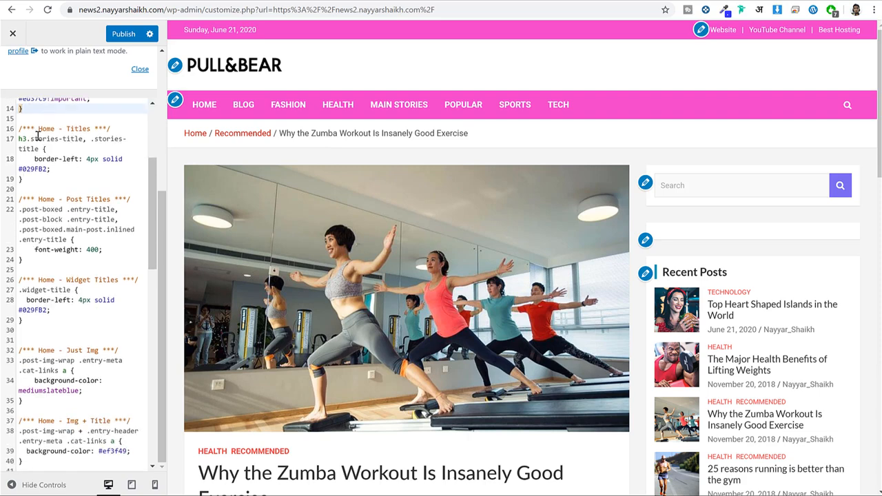
drag(37, 128, 56, 168)
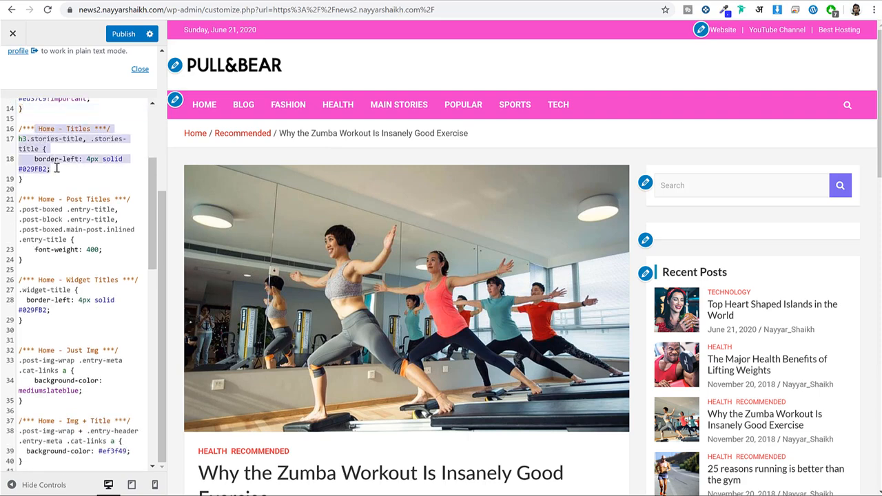
click(56, 168)
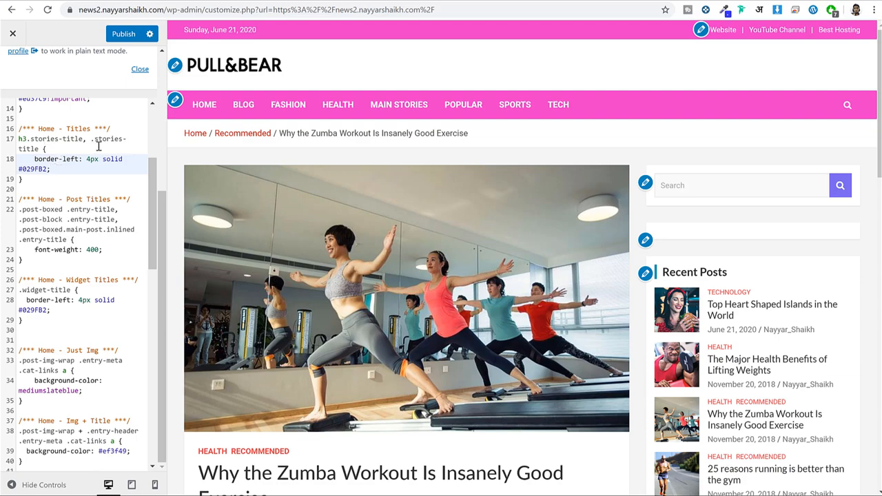
scroll(453, 213, down, 4)
scroll(454, 214, up, 4)
click(233, 77)
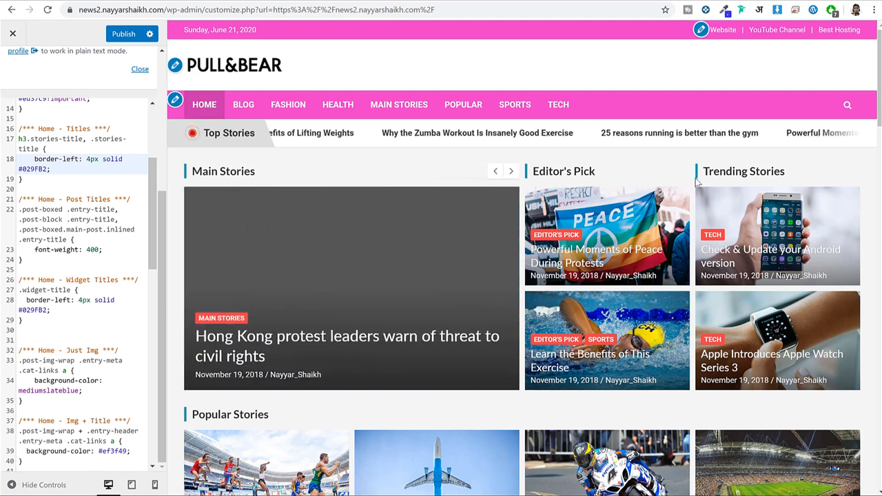
- Locate the Home Post Titles rule and its font-weight declaration on line 23
scroll(97, 219, down, 1)
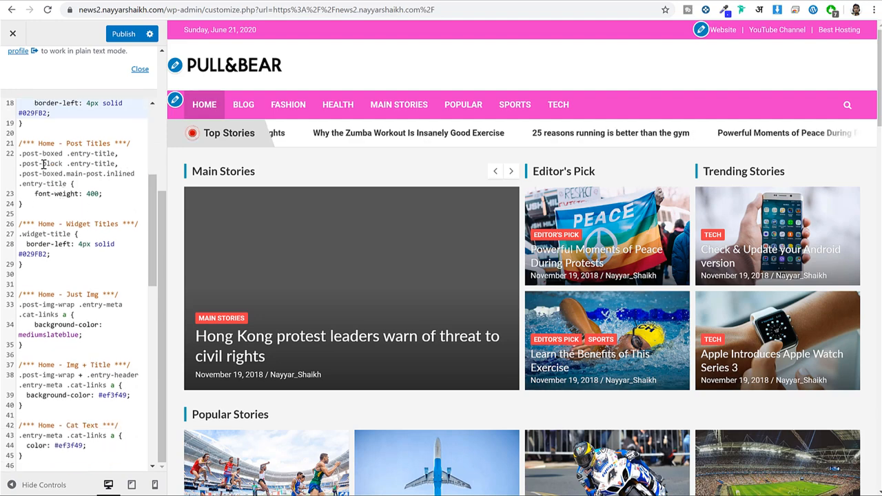
click(20, 143)
drag(42, 143, 112, 143)
click(112, 143)
drag(19, 154, 101, 198)
click(47, 204)
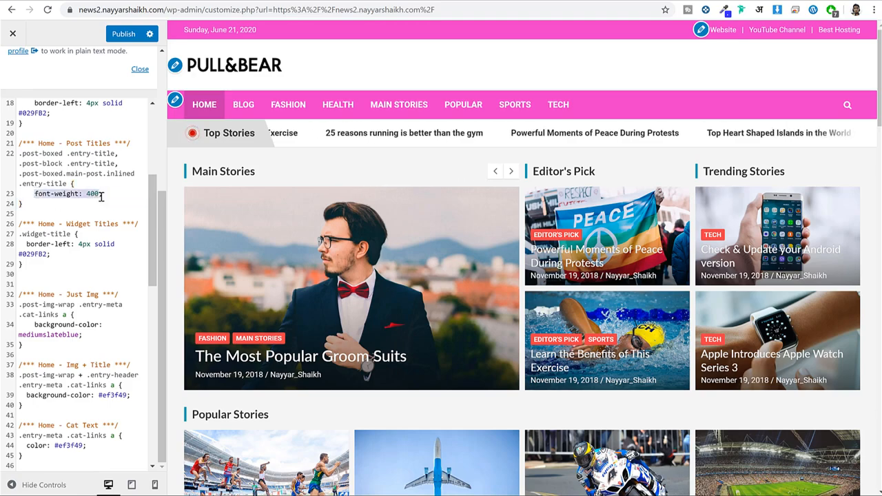
scroll(447, 220, down, 5)
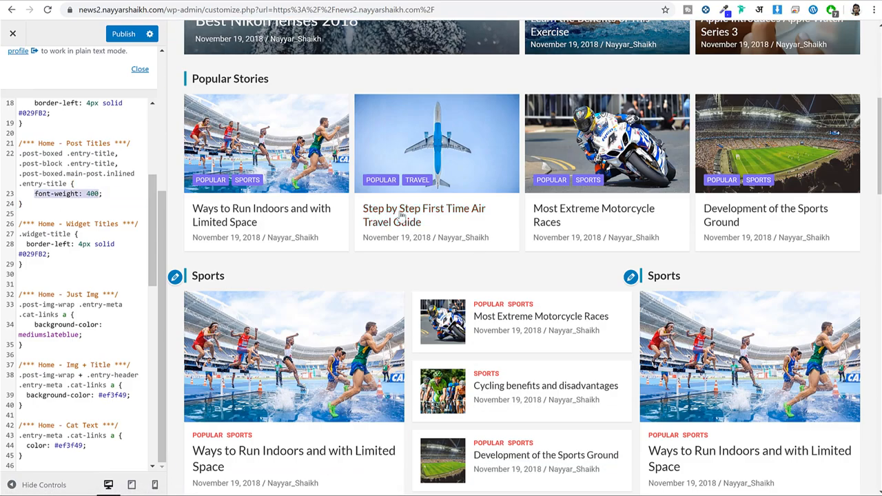
- Change the post titles' font-weight to 400, briefly trying 100
click(96, 197)
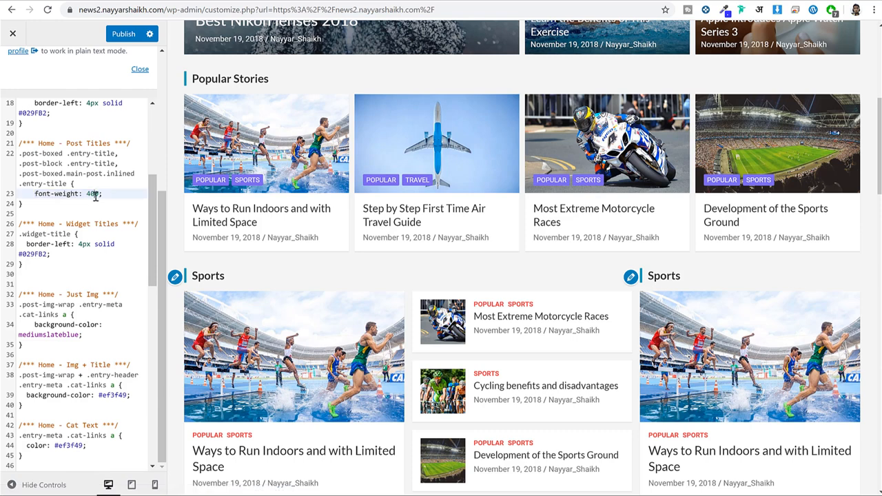
key(BackSpace)
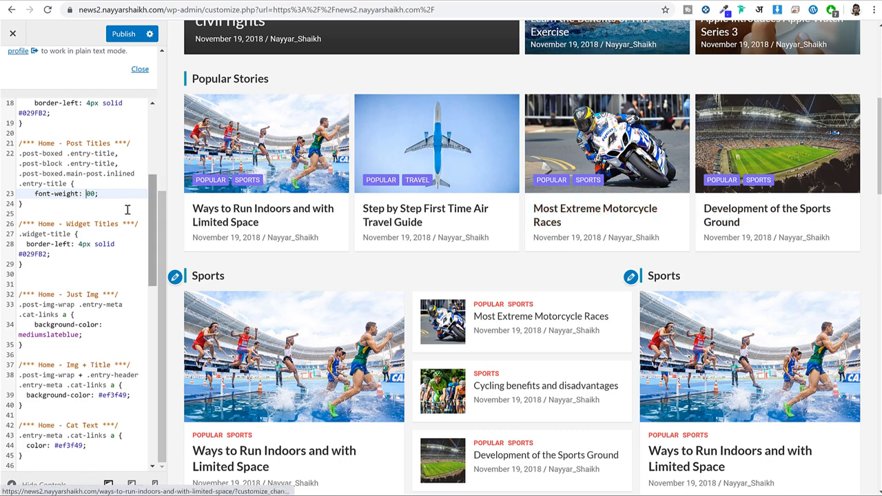
text(4)
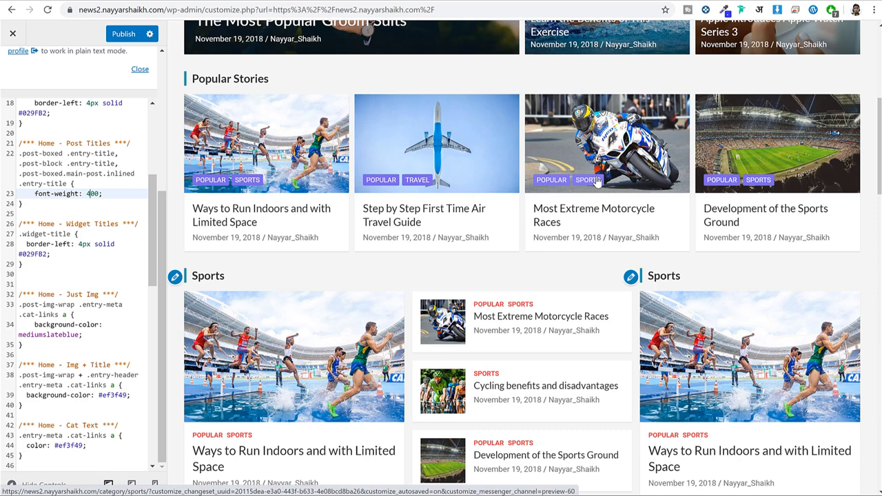
key(BackSpace)
text(1)
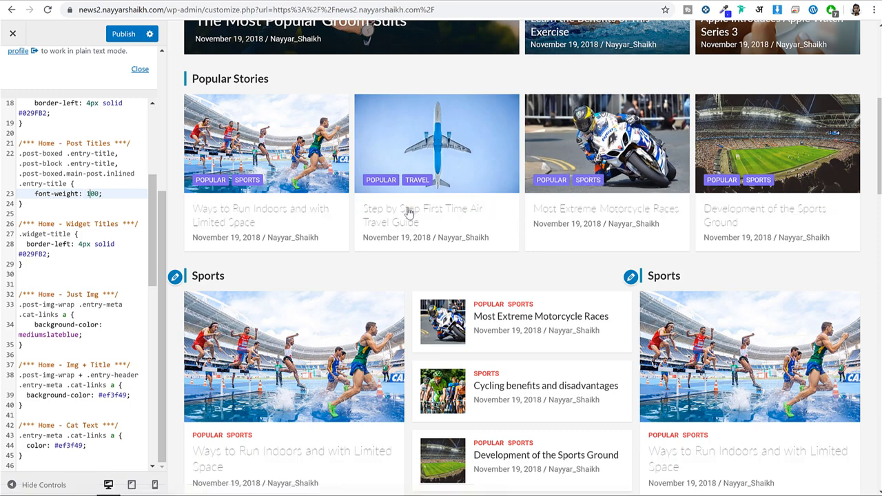
key(BackSpace)
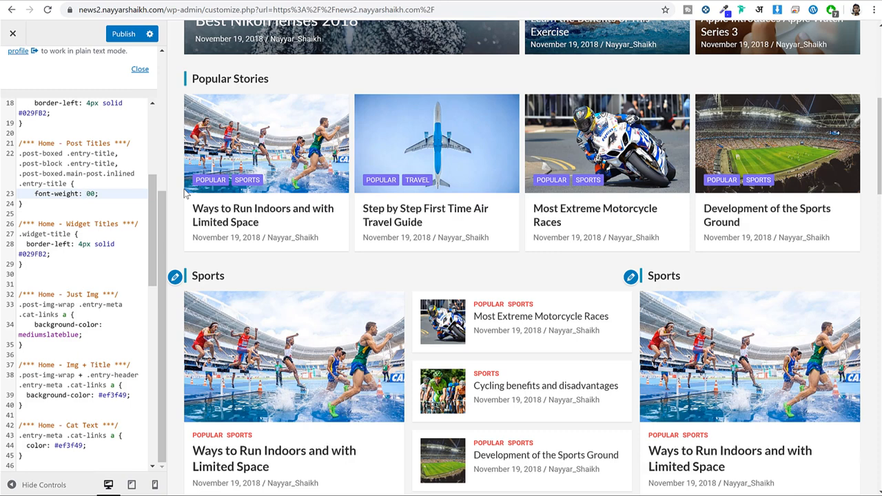
text(4)
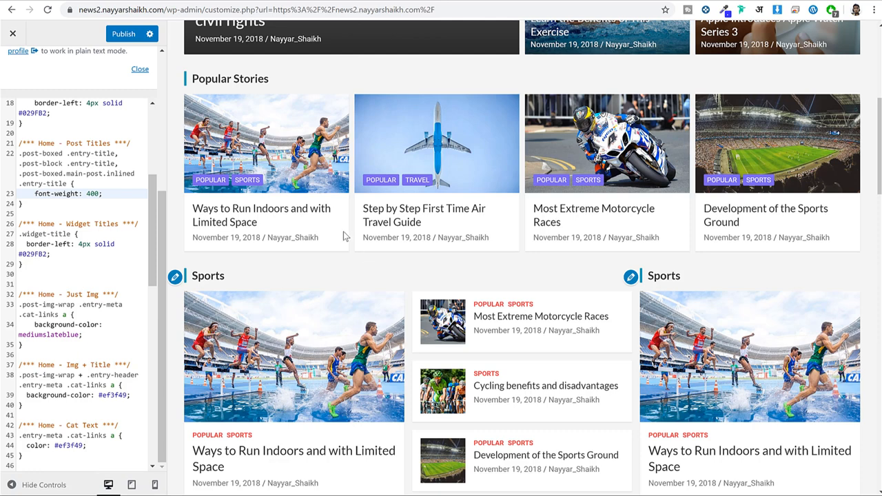
- Test font-weight 900 on the post titles, then revert it to 400
drag(88, 191, 92, 191)
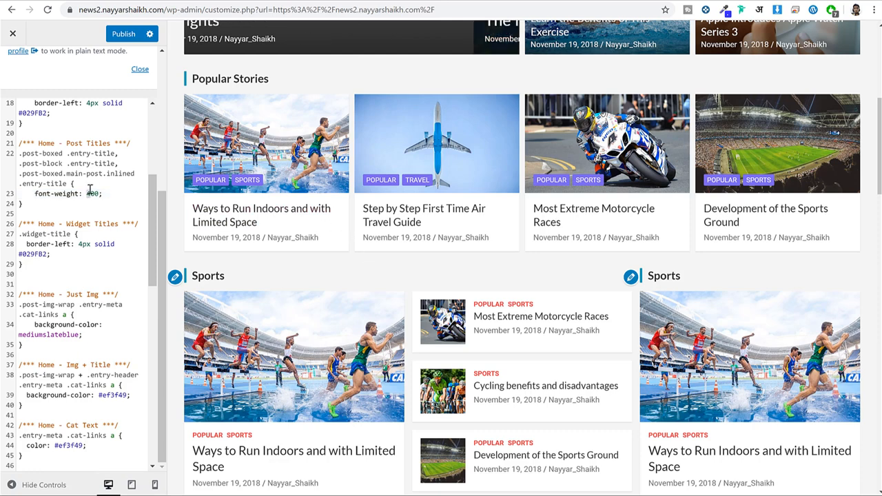
text(9)
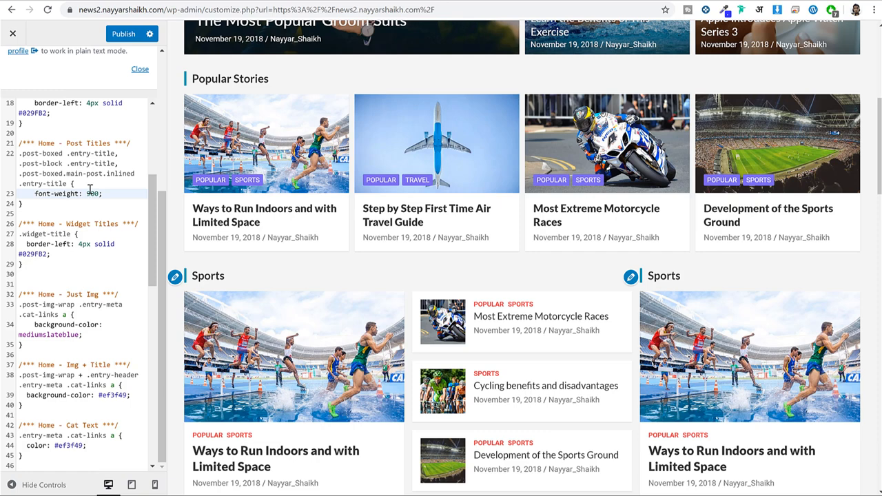
key(BackSpace)
text(4)
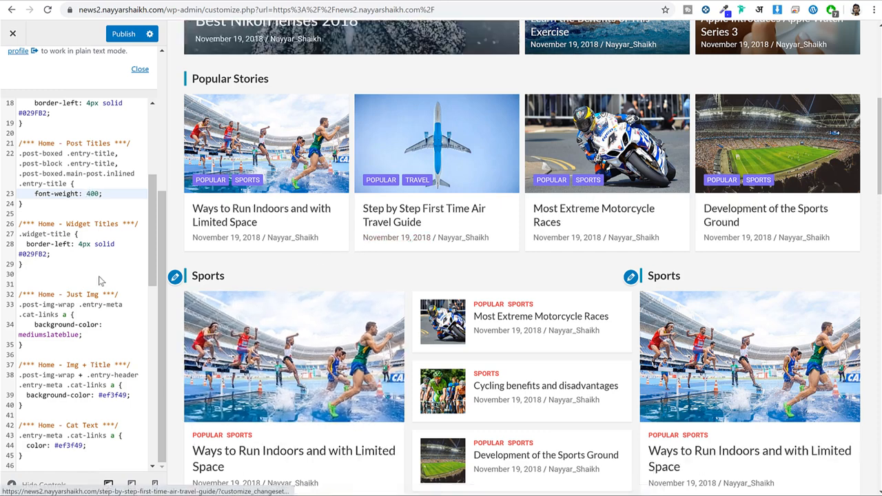
drag(23, 235, 54, 255)
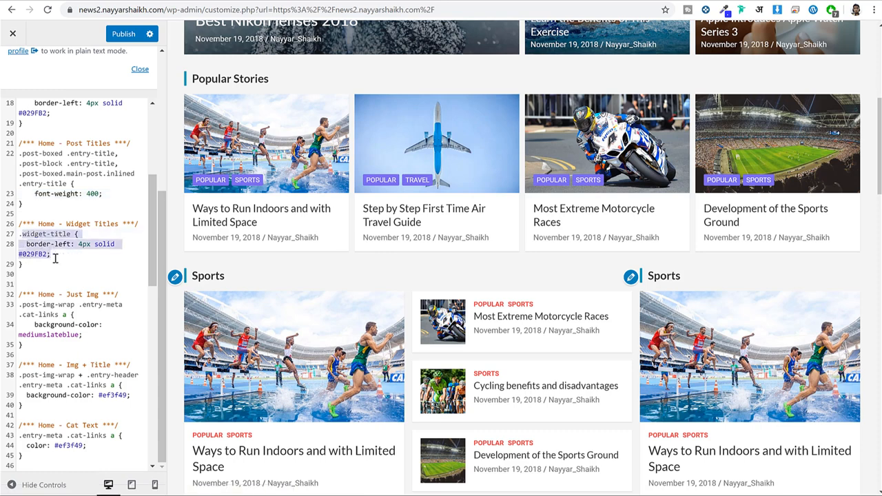
- Find the Just Img rule and its background property on line 34
double_click(48, 244)
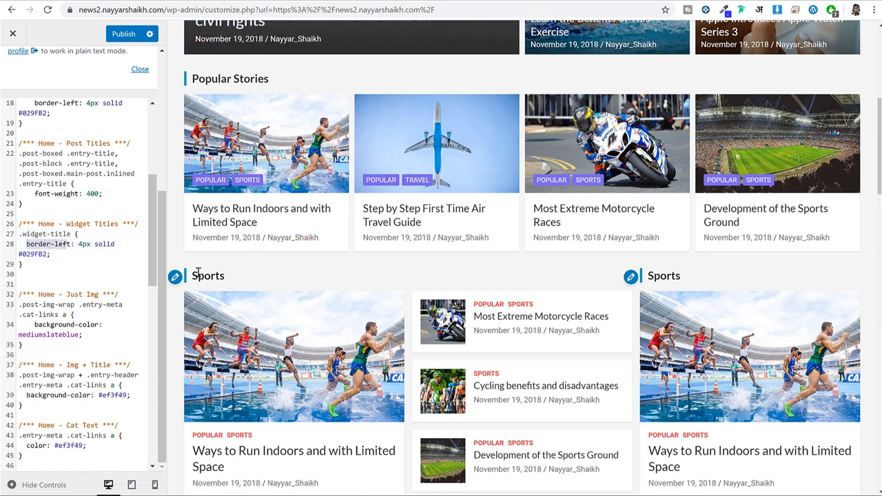
scroll(42, 268, down, 5)
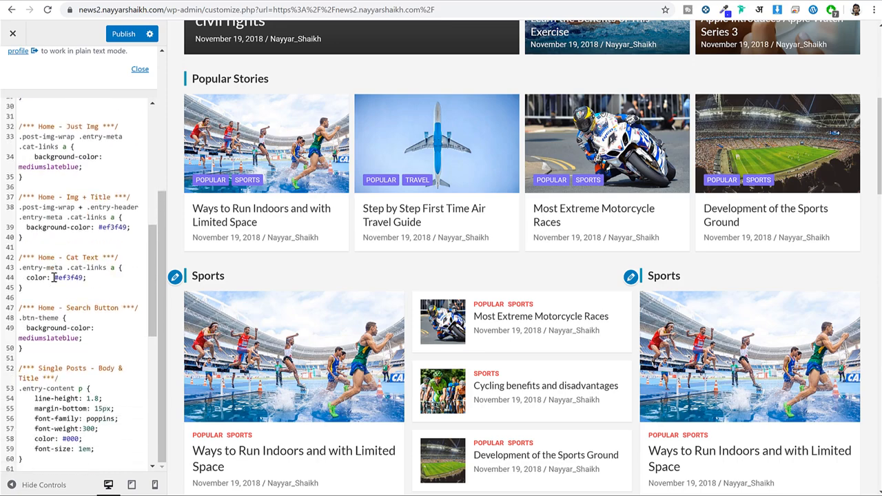
drag(34, 125, 103, 127)
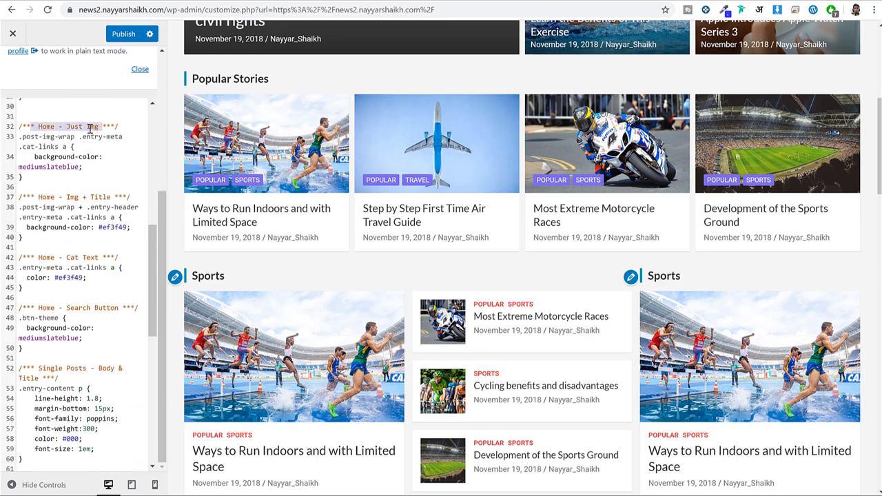
scroll(473, 222, up, 1)
scroll(570, 234, down, 8)
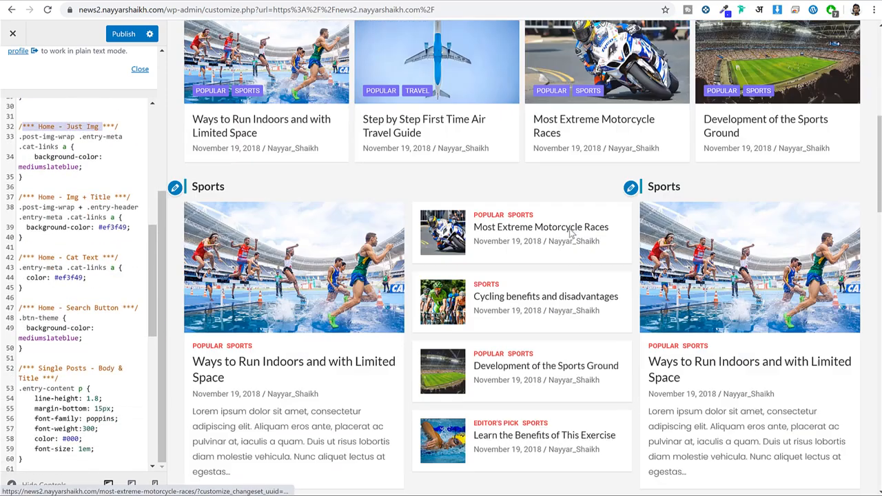
scroll(571, 234, down, 5)
scroll(482, 236, down, 1)
scroll(413, 237, up, 1)
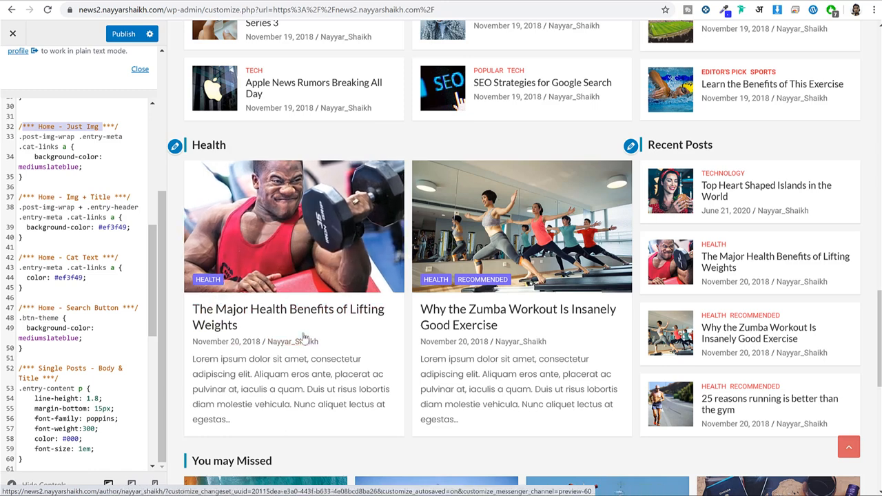
click(94, 156)
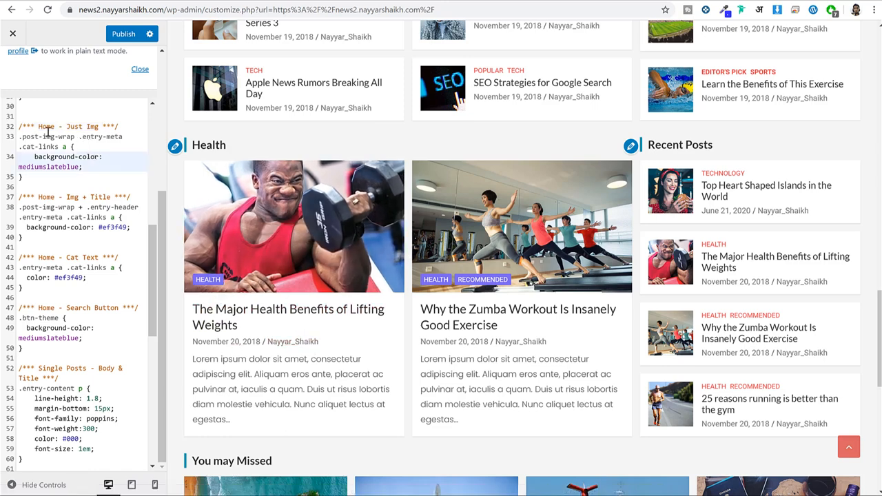
drag(31, 156, 92, 157)
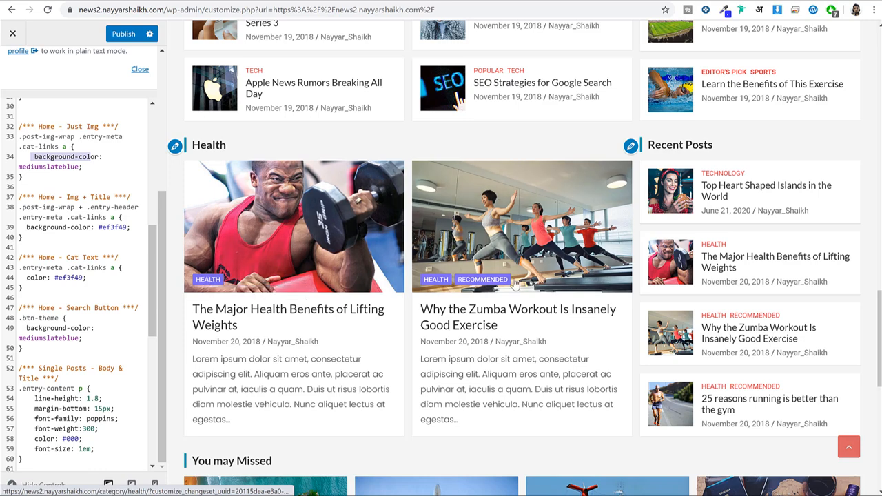
- Delete the mediumslateblue value from the Just Img category-link background
click(75, 167)
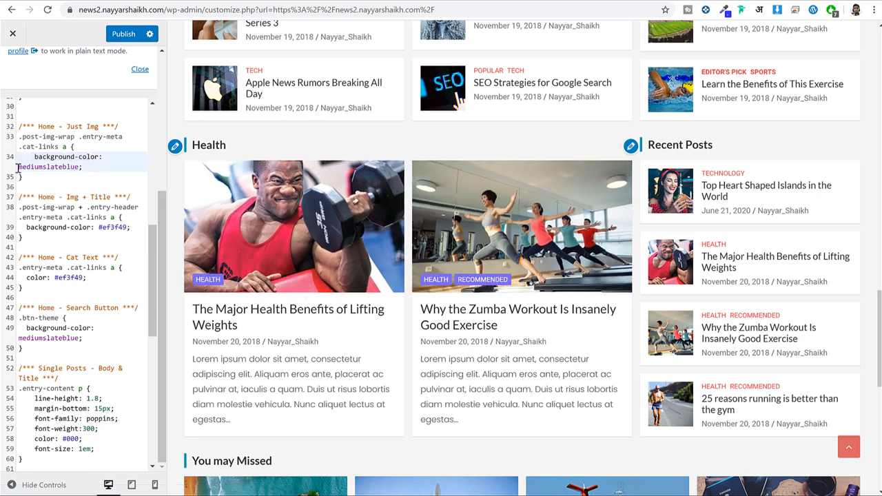
drag(22, 166, 74, 170)
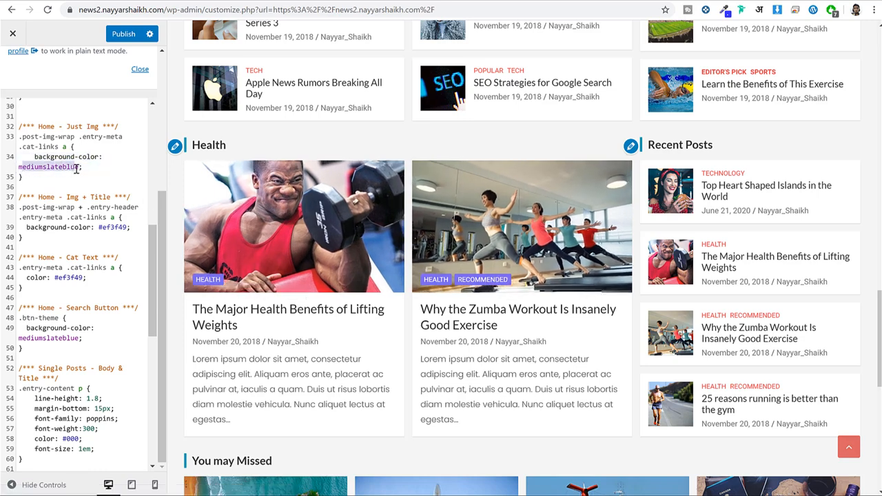
click(77, 169)
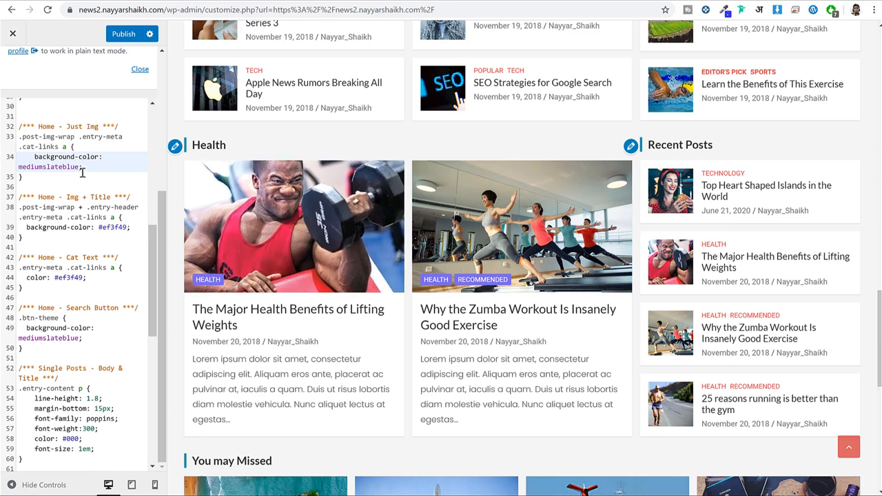
drag(81, 168, 19, 169)
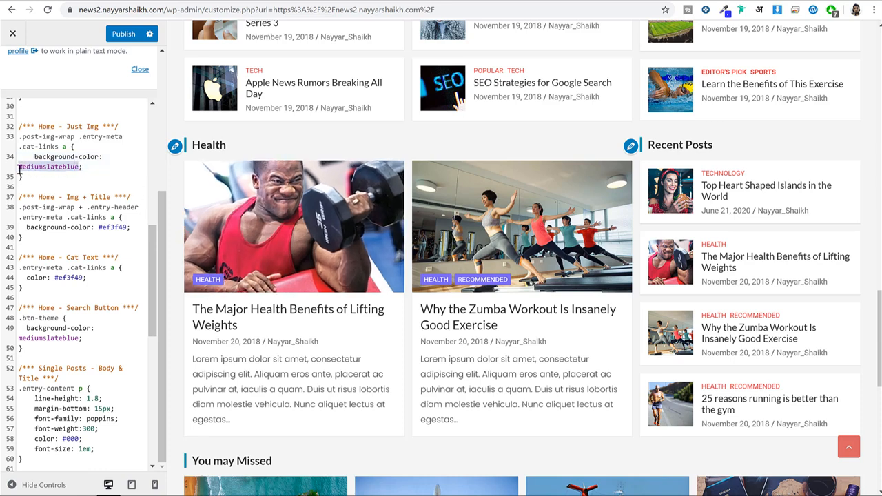
key(BackSpace)
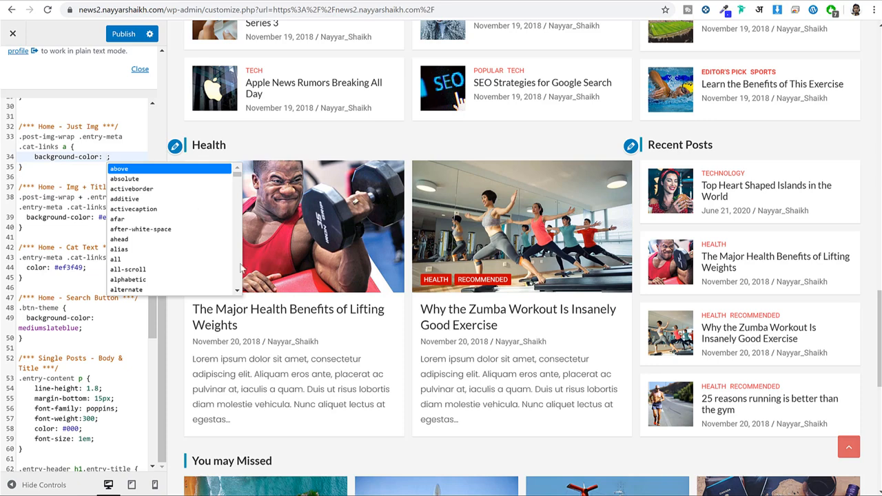
click(371, 348)
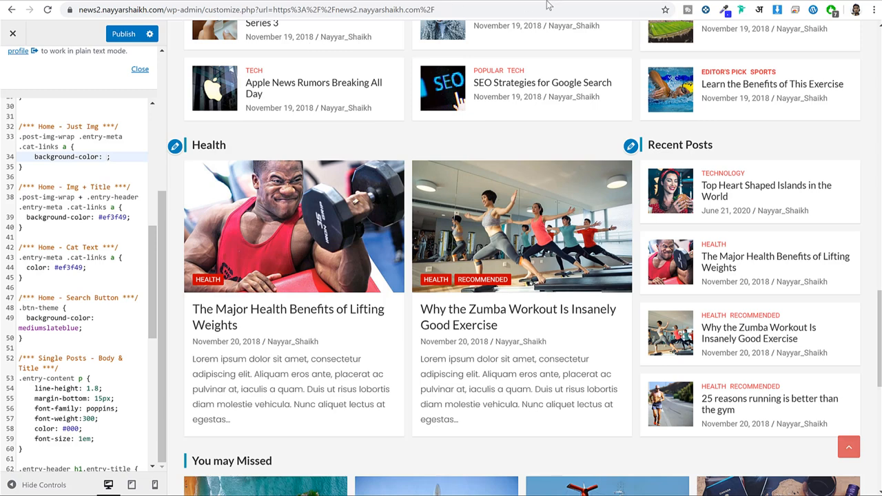
- Adjust hue and shade in Google's colour picker to light blue #8dd0fc and copy its hex code
click(341, 1)
drag(237, 200, 306, 213)
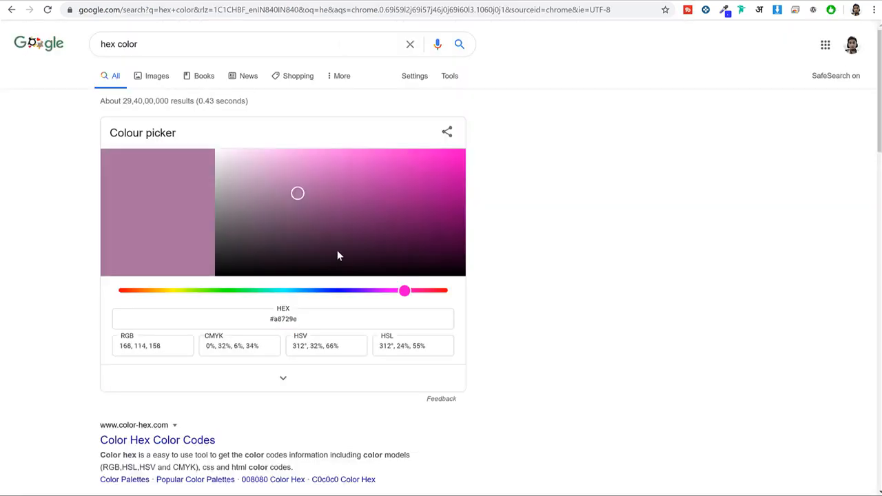
click(309, 291)
drag(204, 293, 171, 292)
drag(396, 183, 382, 170)
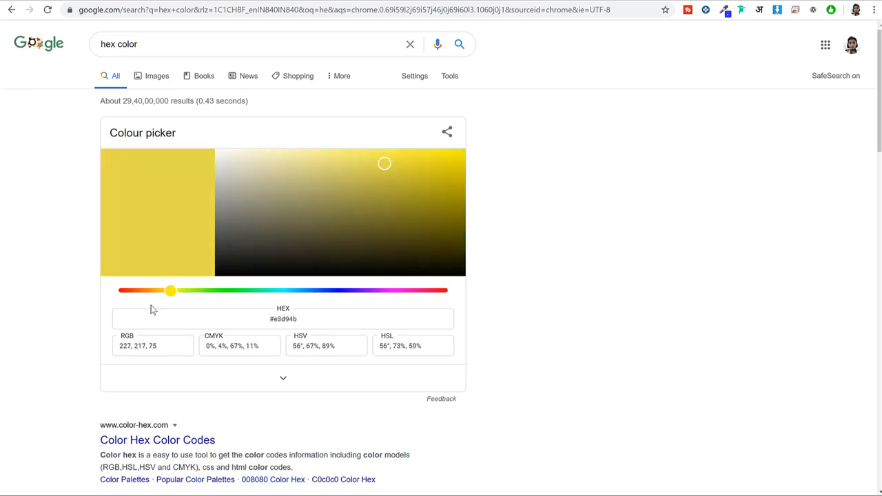
drag(178, 296, 312, 297)
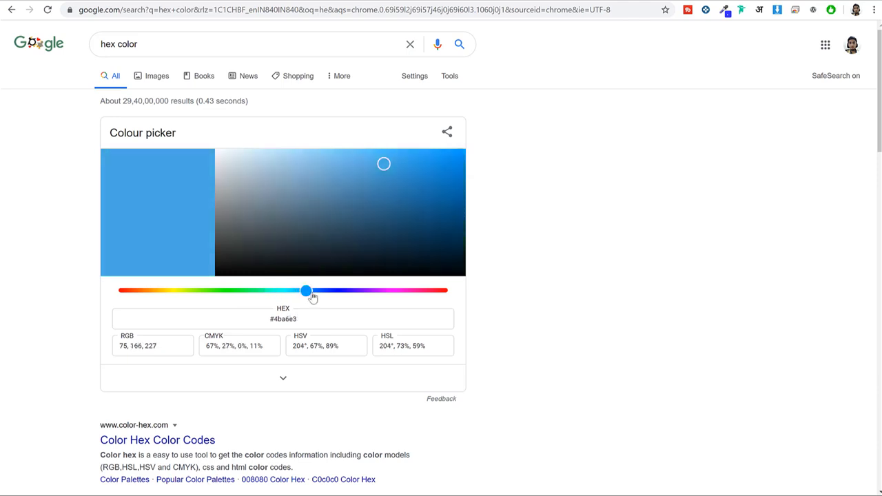
drag(378, 180, 326, 151)
click(245, 319)
key(ctrl+c)
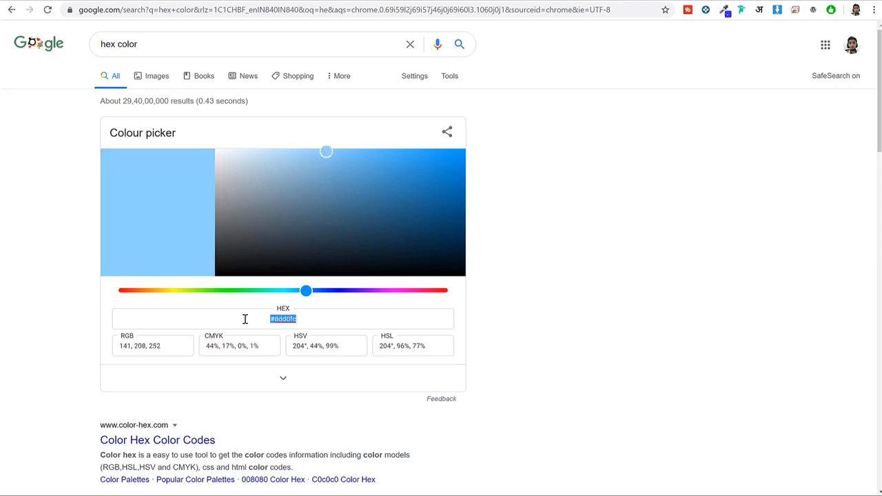
key(alt+Tab)
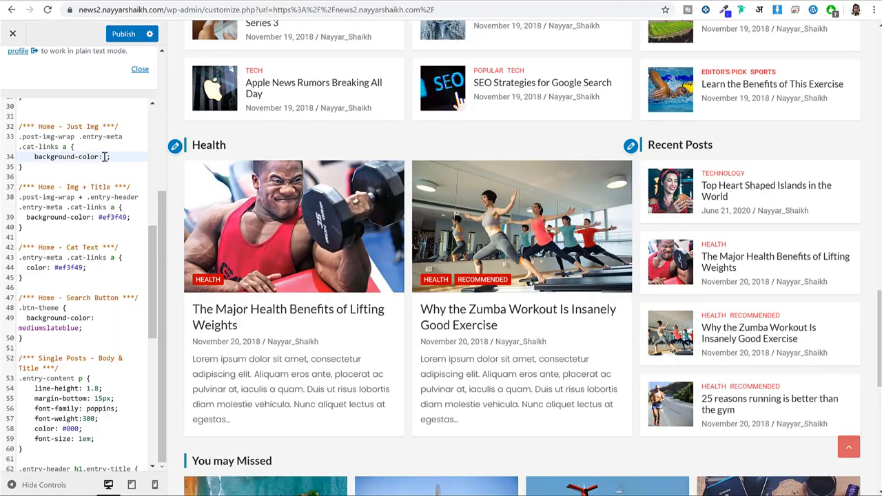
- Paste #8dd0fc as the Just Img category-link background-color on line 34
key(ctrl+v)
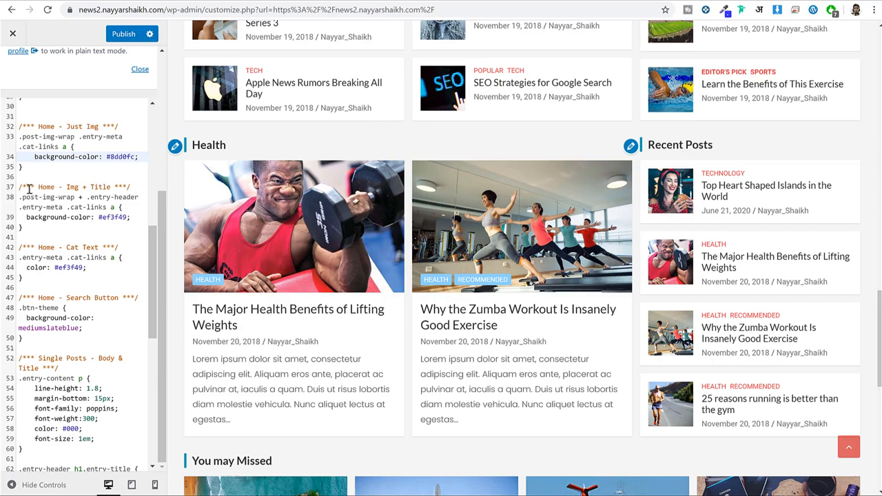
drag(24, 186, 94, 187)
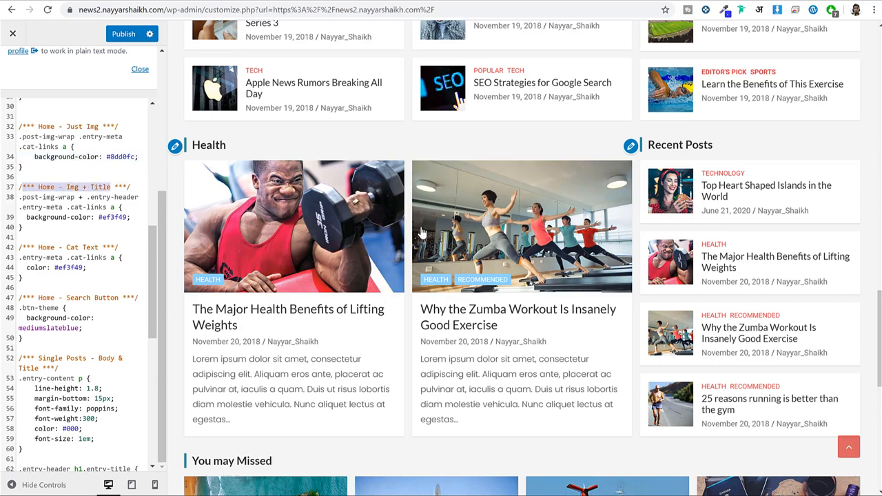
scroll(429, 253, up, 8)
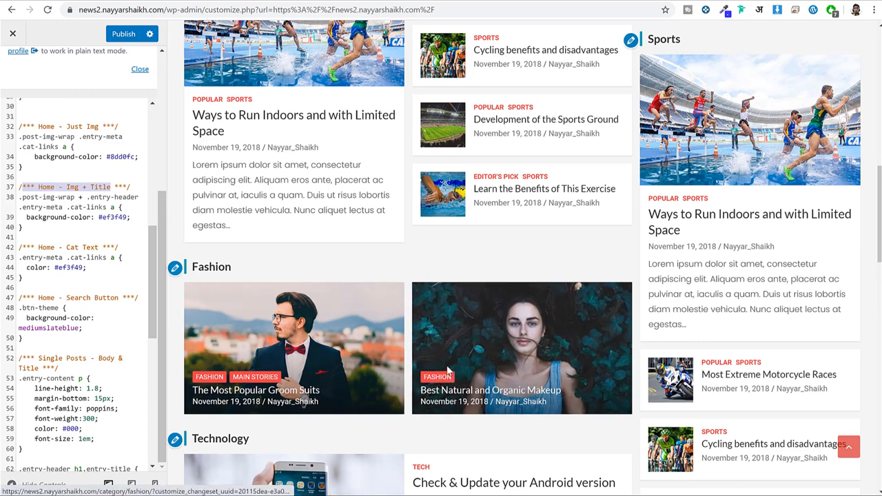
- Scroll the CSS to line 52 and highlight the 'Single Posts - Body & Title' comment
drag(28, 295, 82, 329)
scroll(556, 238, up, 5)
scroll(584, 225, up, 3)
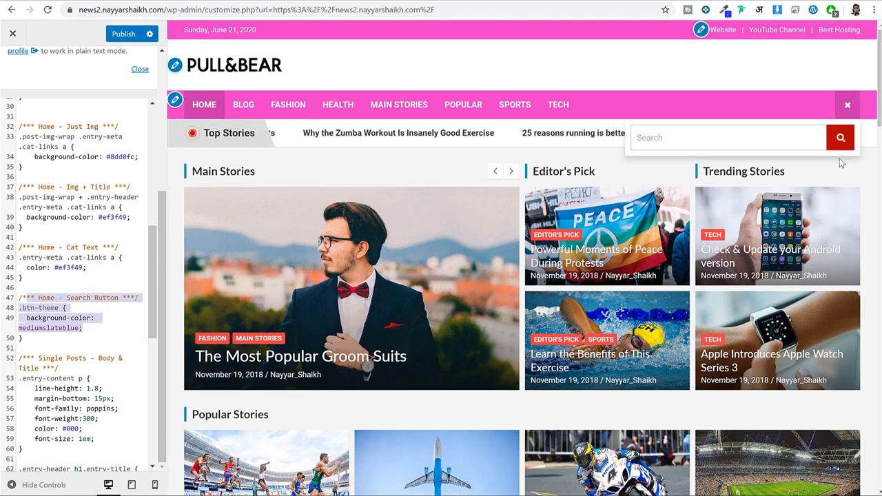
scroll(82, 329, down, 7)
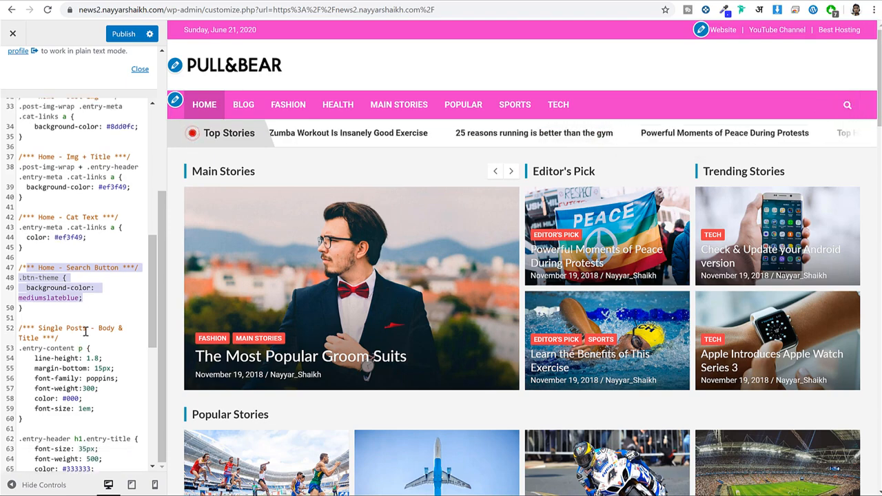
drag(19, 135, 73, 143)
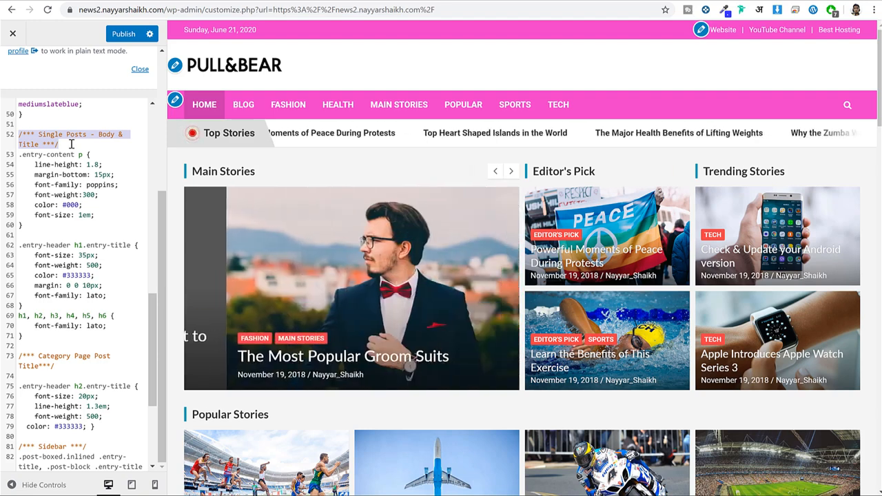
click(26, 140)
drag(38, 134, 40, 144)
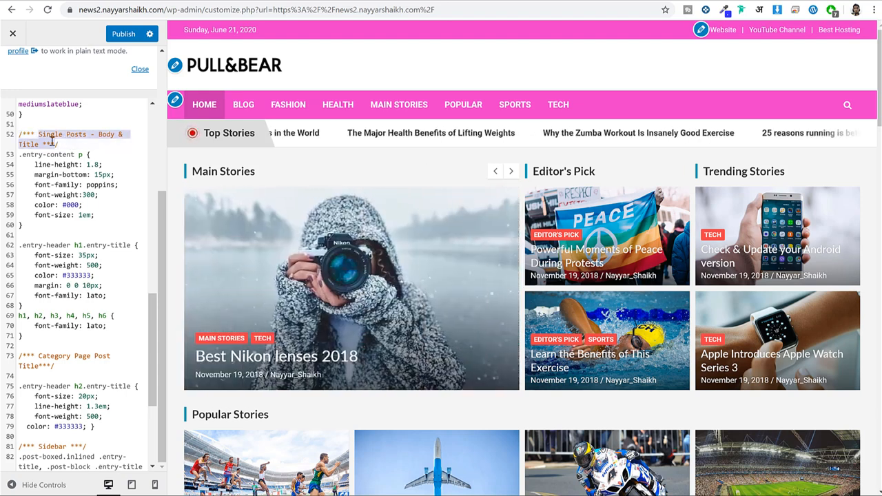
scroll(331, 190, down, 3)
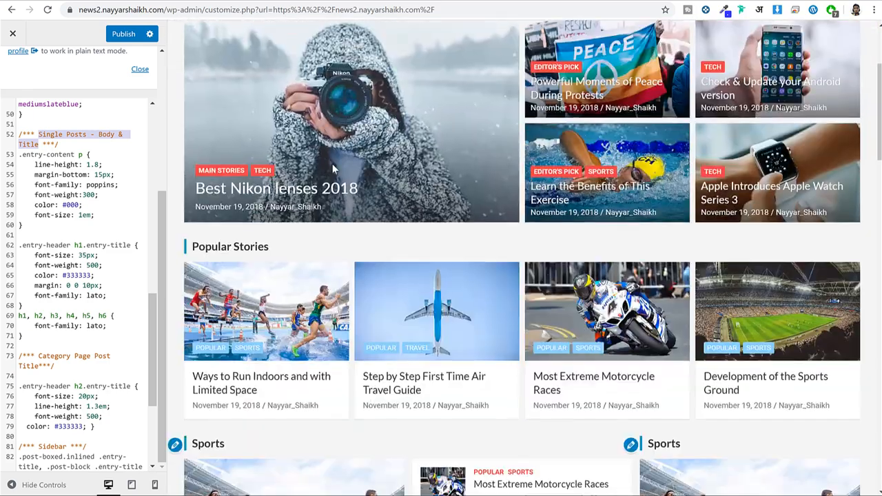
- Show the Best Nikon lenses 2018 post in the preview and locate its paragraph rule
click(331, 188)
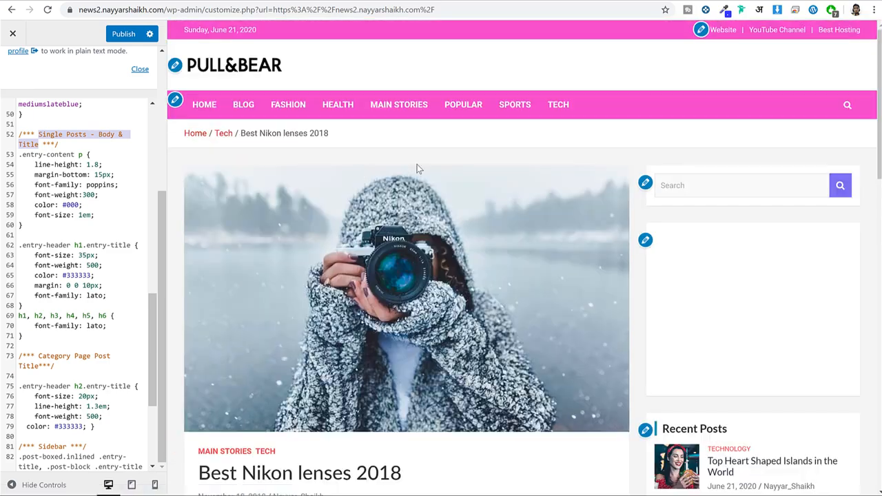
scroll(417, 169, down, 4)
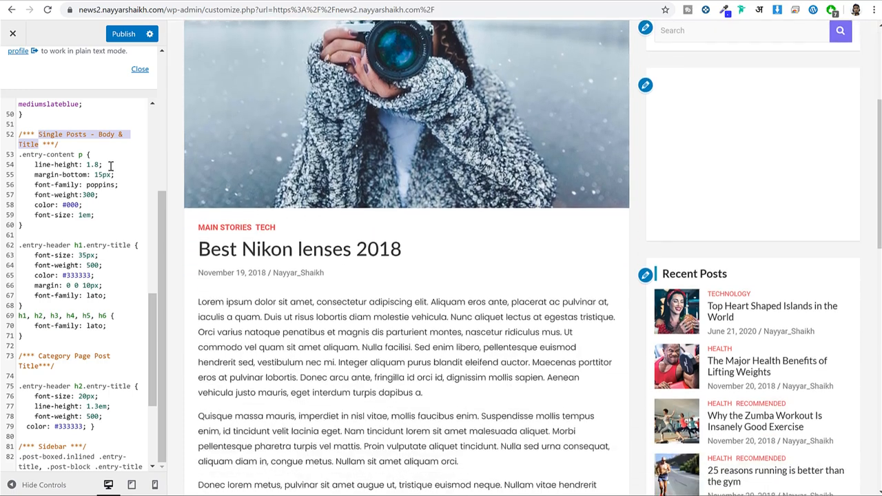
double_click(81, 155)
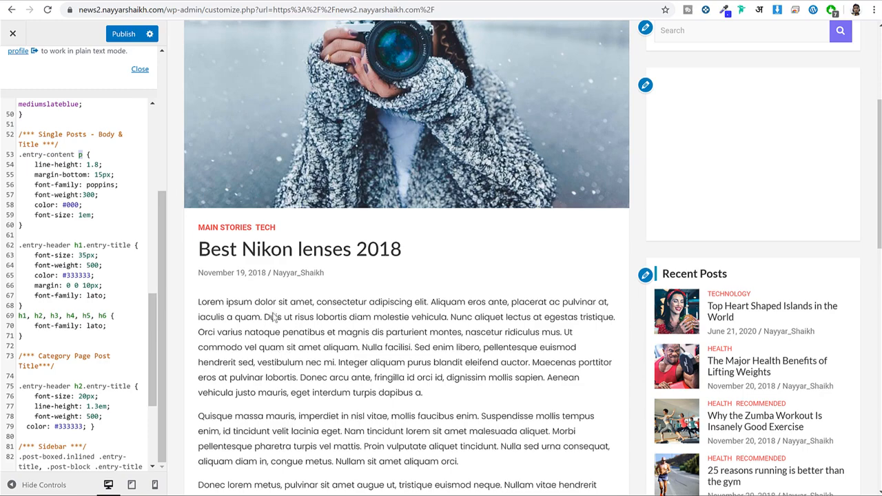
scroll(270, 318, down, 2)
drag(195, 140, 372, 393)
click(372, 393)
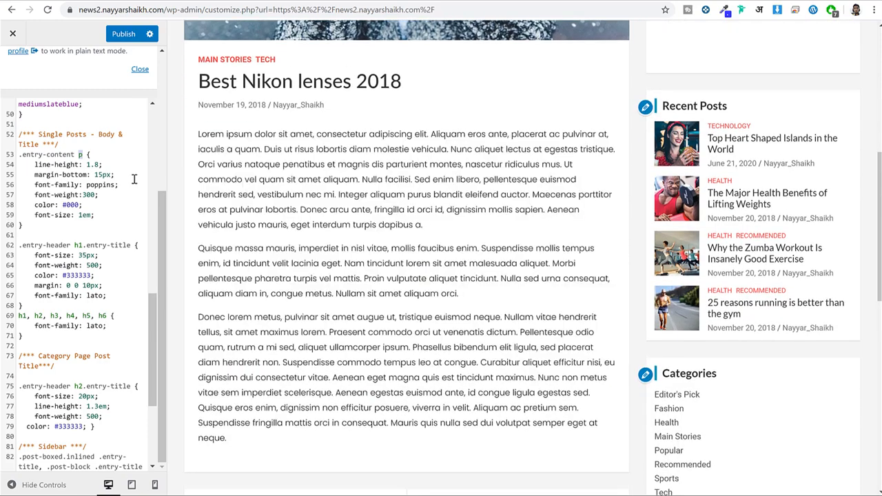
- Try paragraph line-heights of 1 and 1.78, ending back at 1.8
drag(87, 165, 98, 165)
click(98, 164)
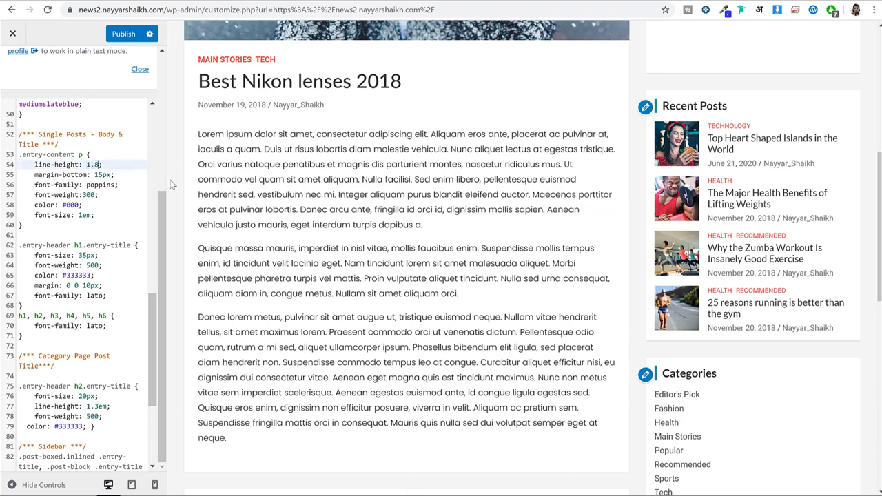
key(BackSpace)
key(BackSpace)
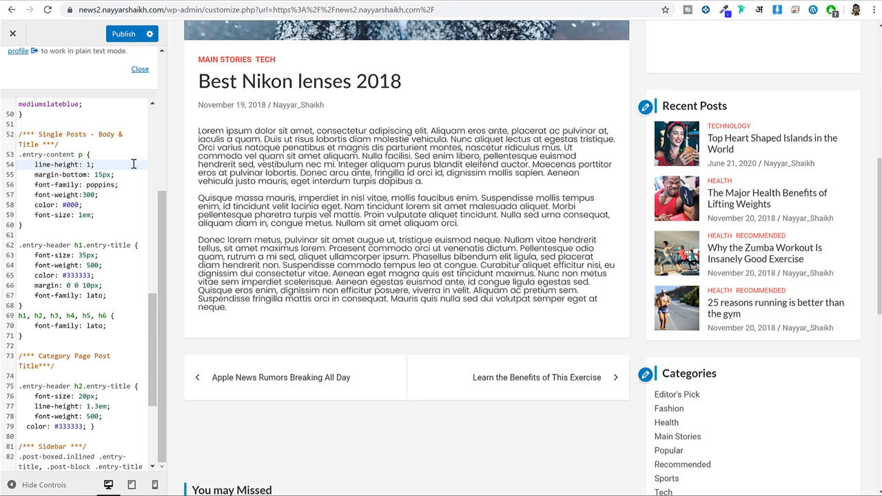
text(.78)
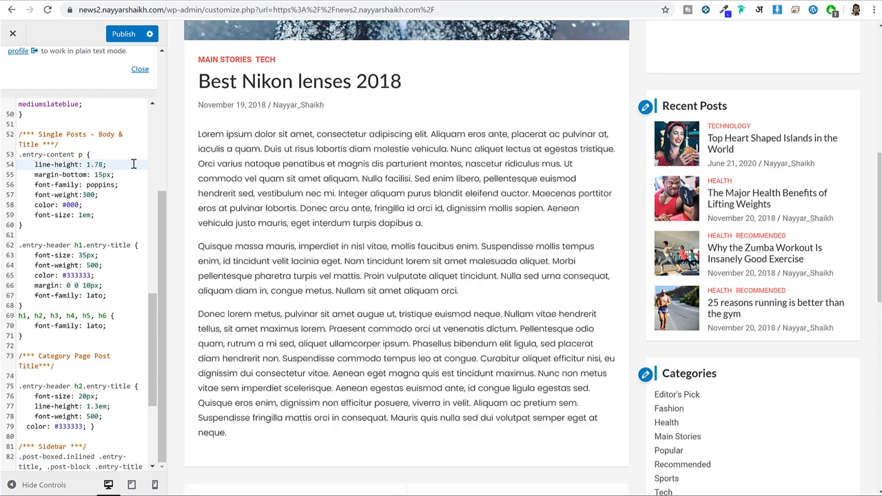
key(BackSpace)
key(BackSpace)
text(8)
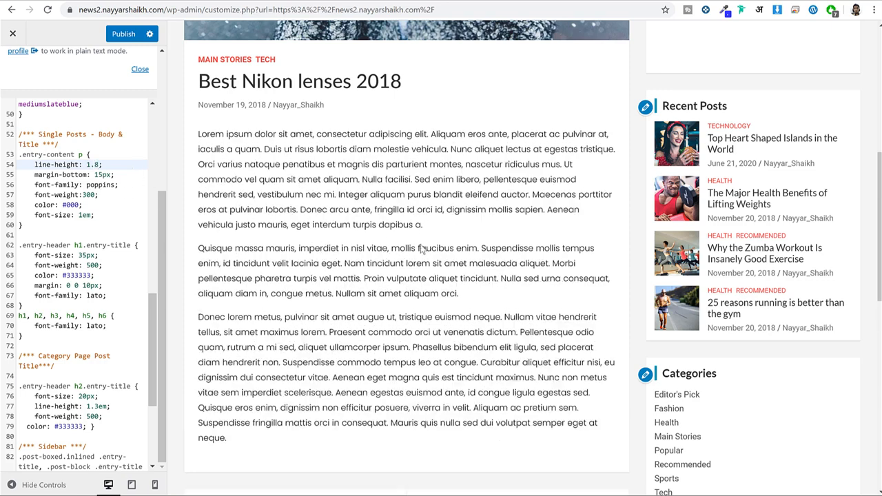
- Replace poppins with montserrat in the paragraph font-family, after trying lato and roboto
drag(35, 185, 104, 184)
double_click(106, 186)
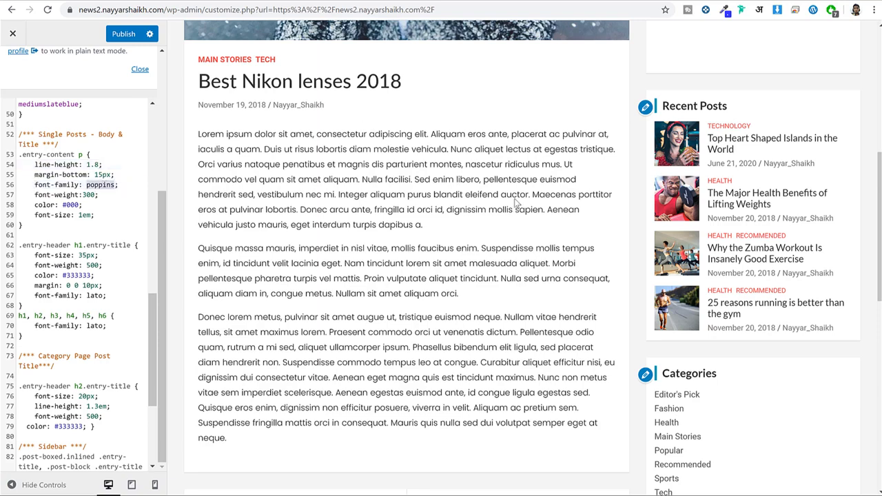
text(lato)
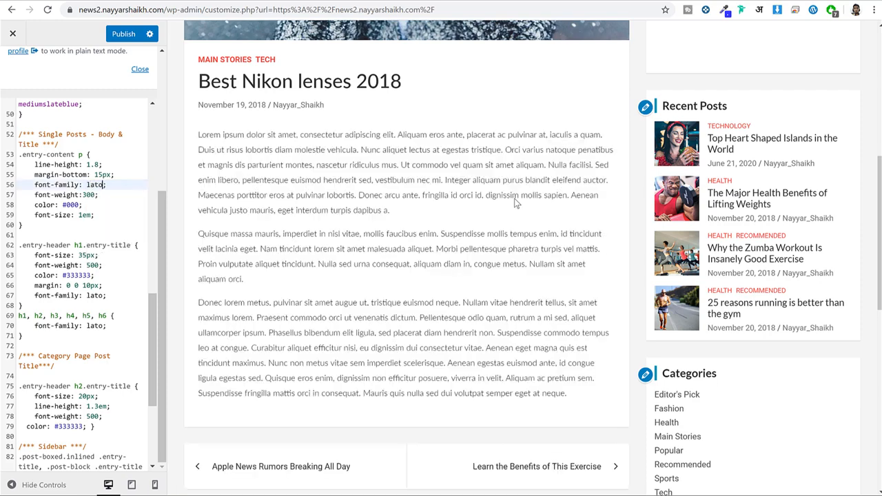
key(BackSpace)
key(BackSpace)
key(BackSpace)
key(BackSpace)
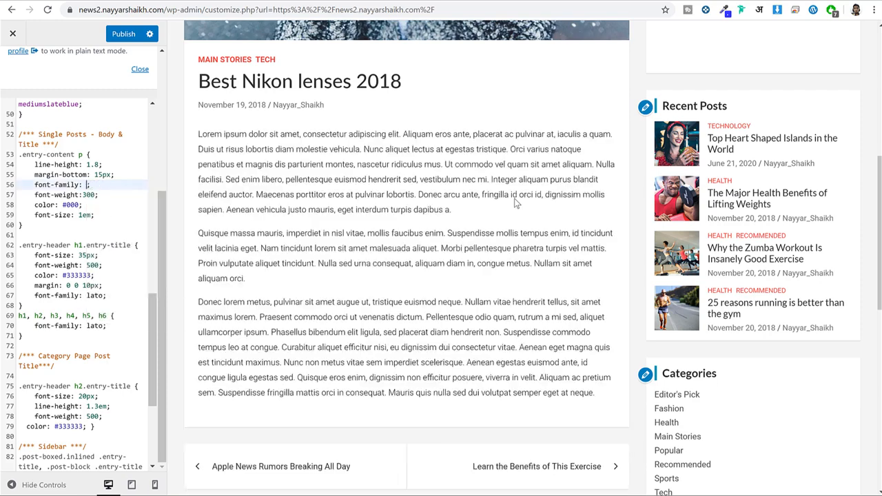
text(pop)
key(BackSpace)
key(BackSpace)
key(BackSpace)
text(roboto)
key(BackSpace)
key(BackSpace)
key(BackSpace)
key(BackSpace)
key(BackSpace)
key(BackSpace)
text(mont)
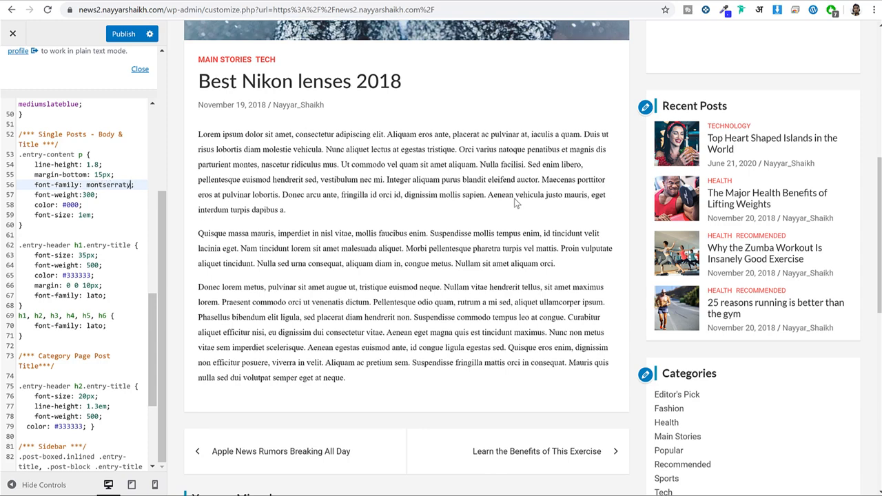
text(serraty)
key(BackSpace)
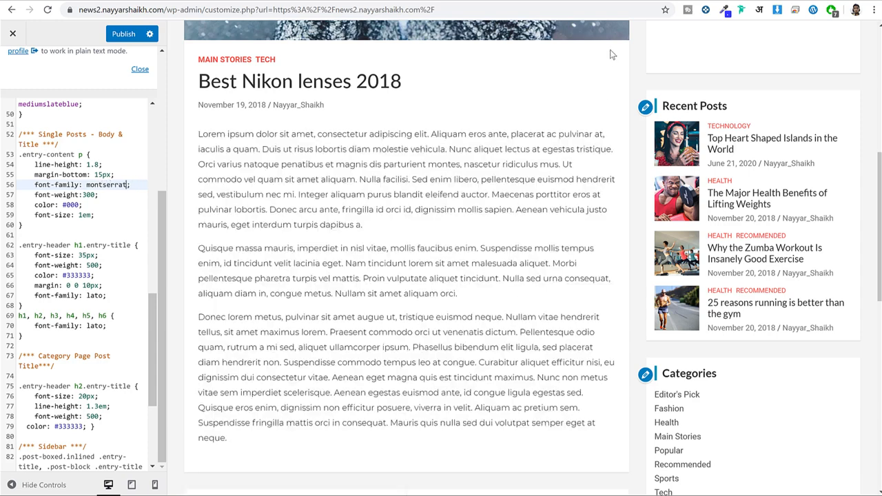
- Open fonts.google.com in a new tab and dismiss the variable fonts tip
key(ctrl+t)
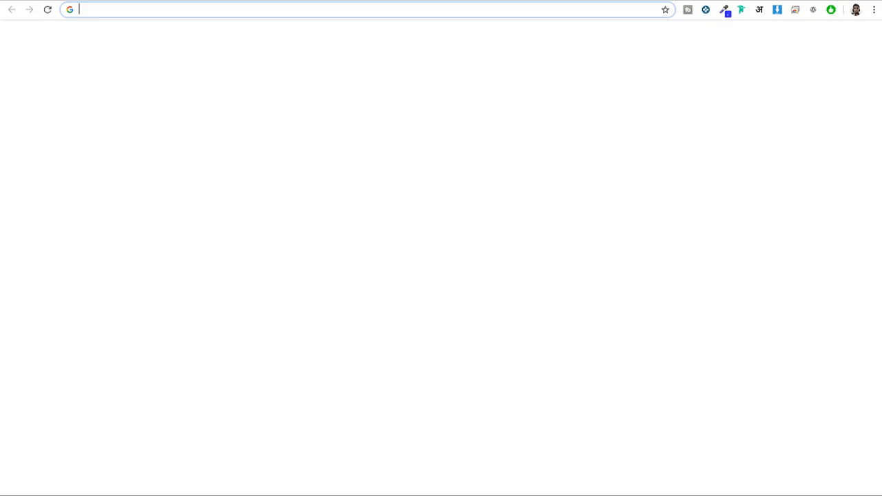
text(fonts)
key(Return)
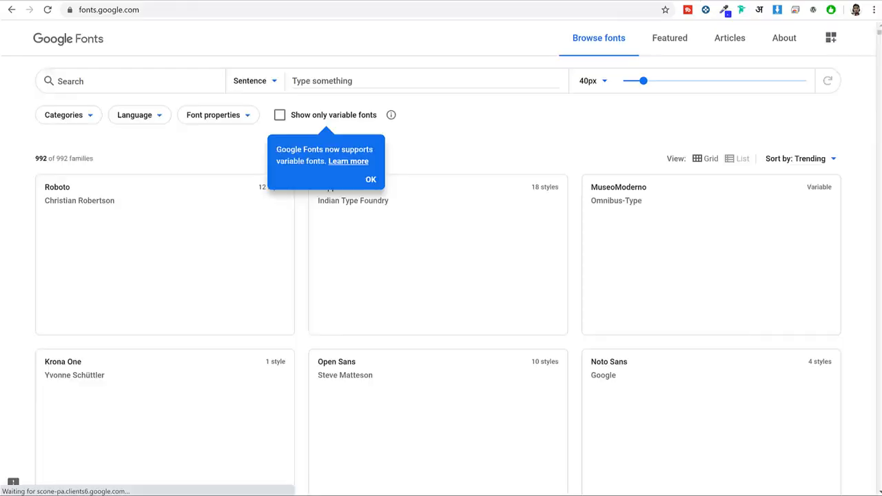
click(371, 180)
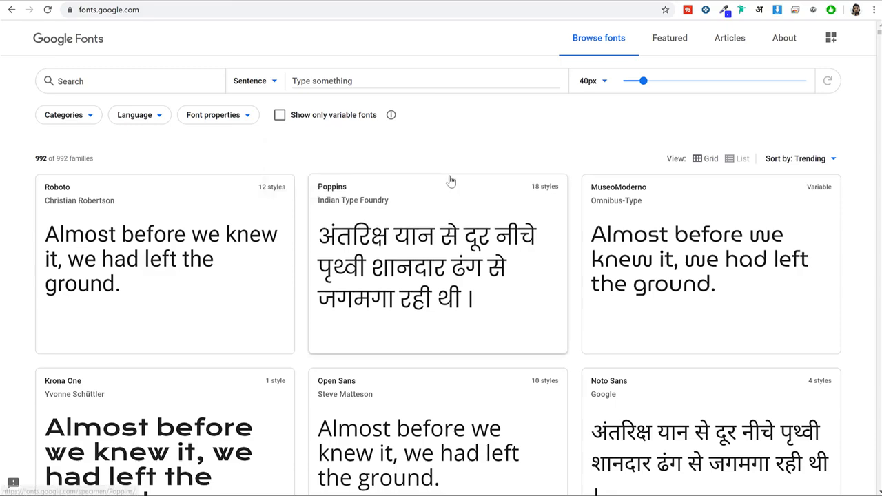
scroll(547, 183, down, 11)
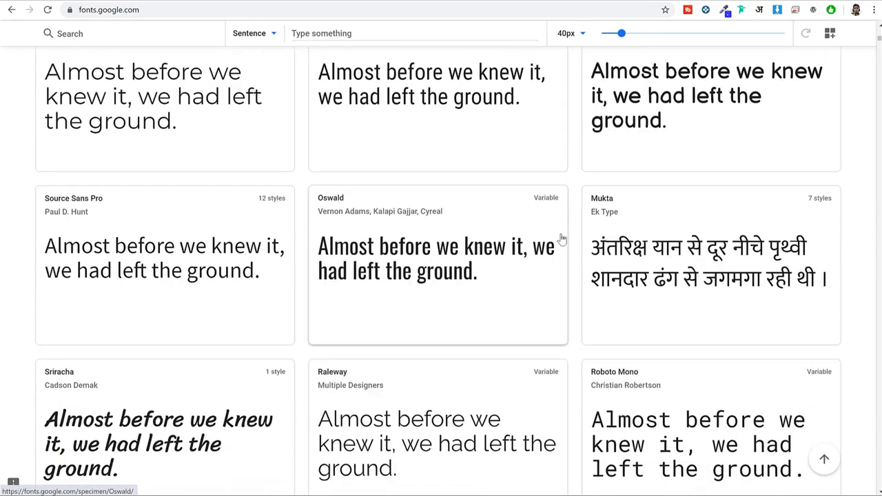
scroll(559, 238, up, 10)
click(225, 114)
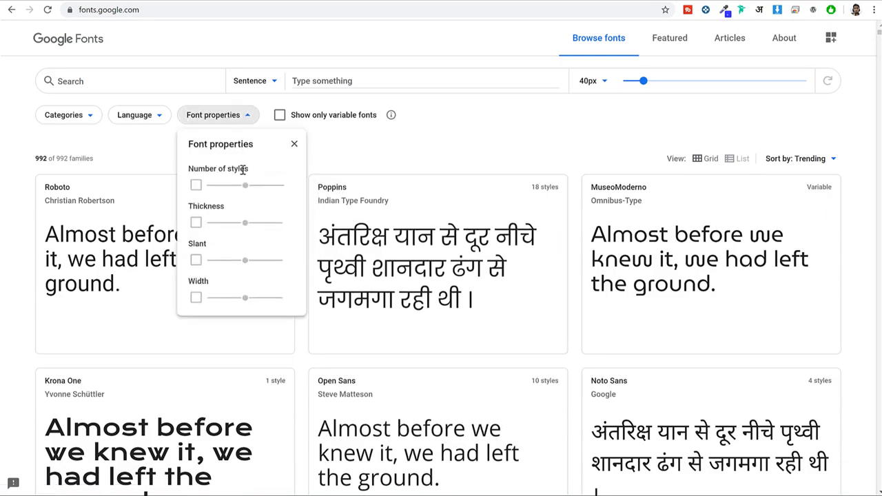
click(294, 144)
- Filter categories to Handwriting only, open Dancing Script and copy its name
click(69, 121)
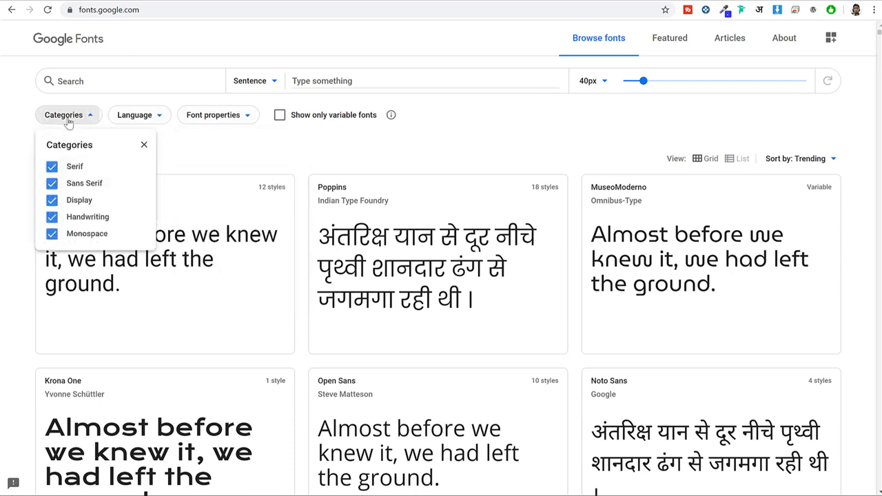
click(84, 234)
click(80, 199)
click(84, 183)
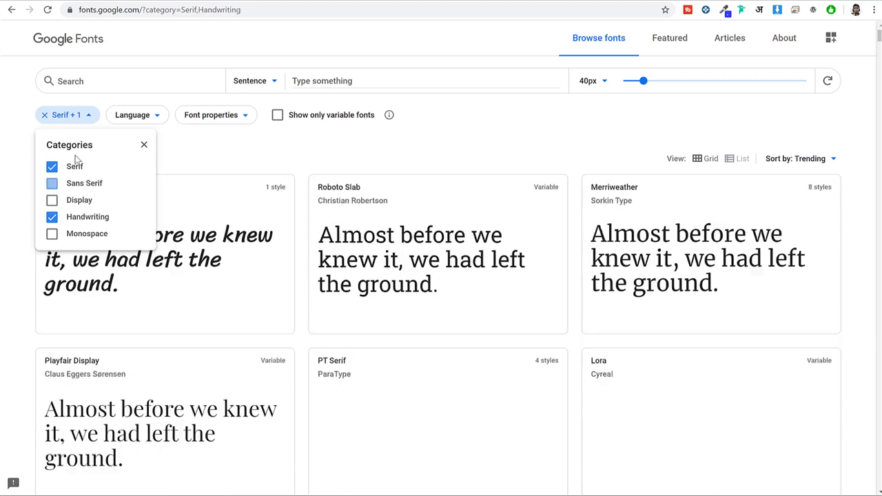
click(74, 166)
click(482, 148)
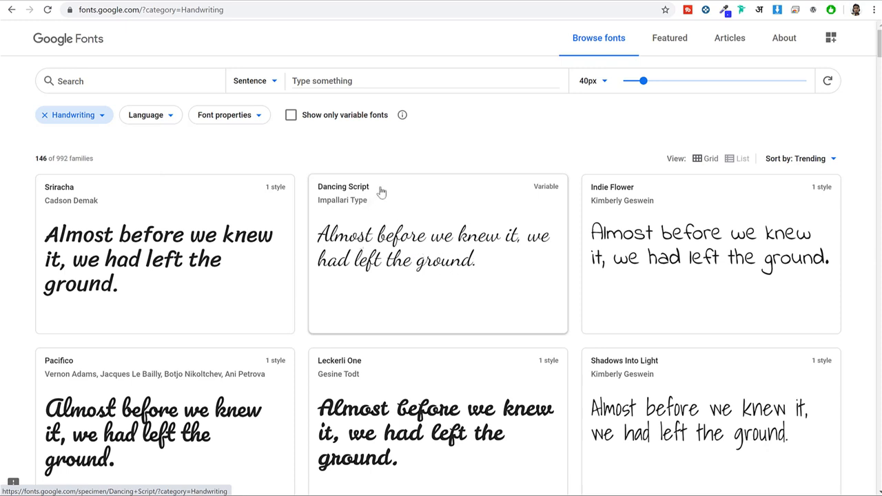
click(331, 191)
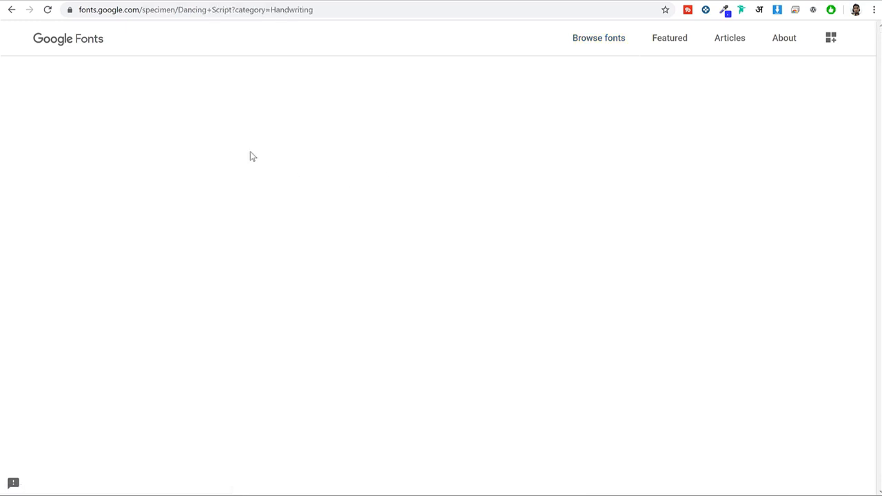
drag(220, 88, 42, 78)
key(ctrl+c)
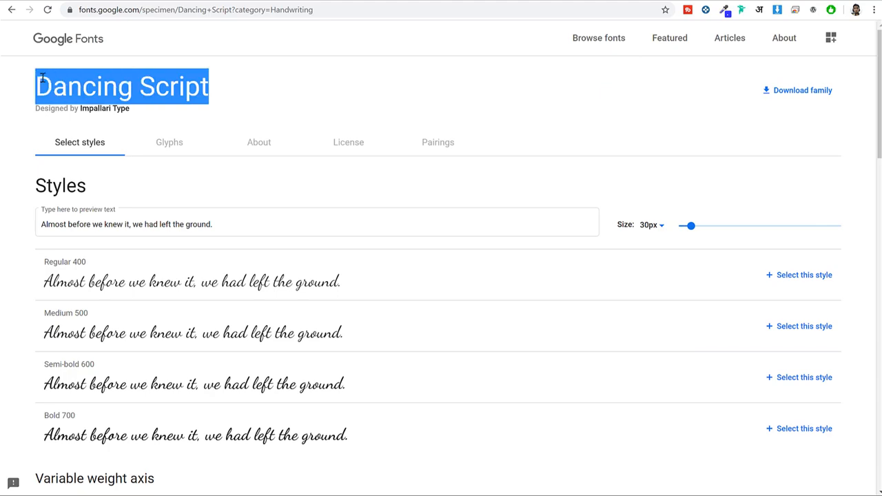
- Try Dancing Script as the body font, revert to montserrat, then locate the entry-title rule
click(145, 1)
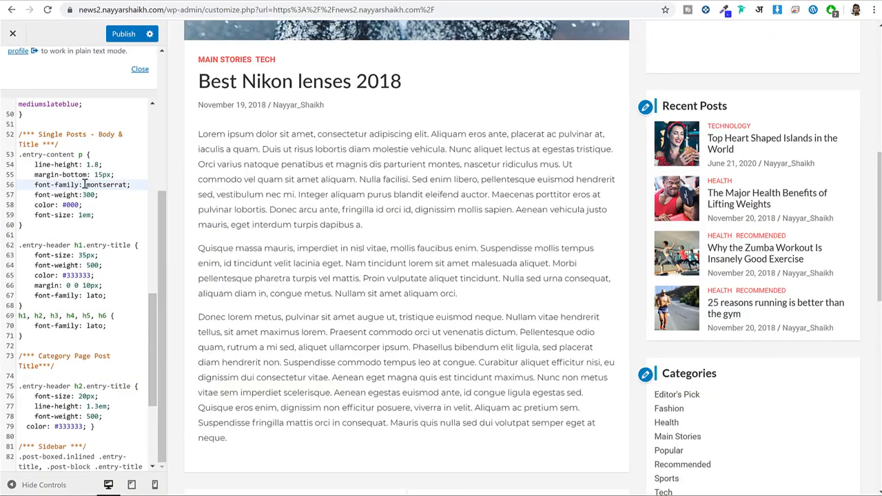
drag(87, 185, 128, 181)
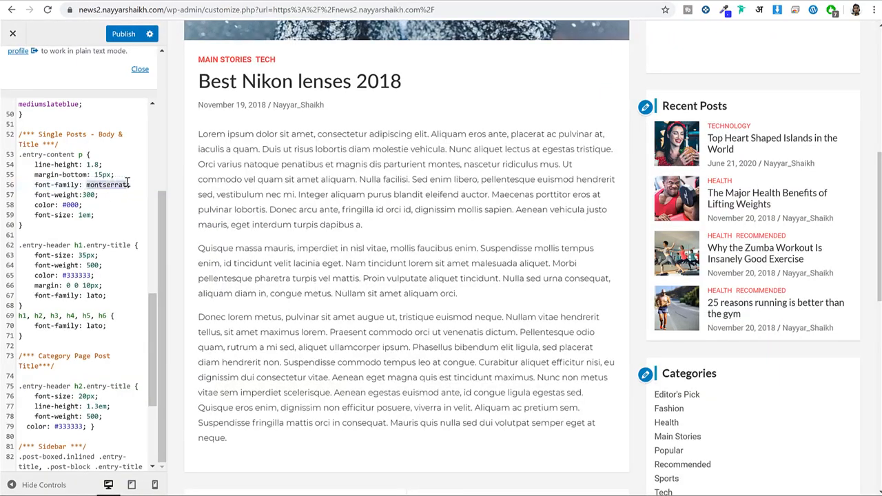
key(ctrl+v)
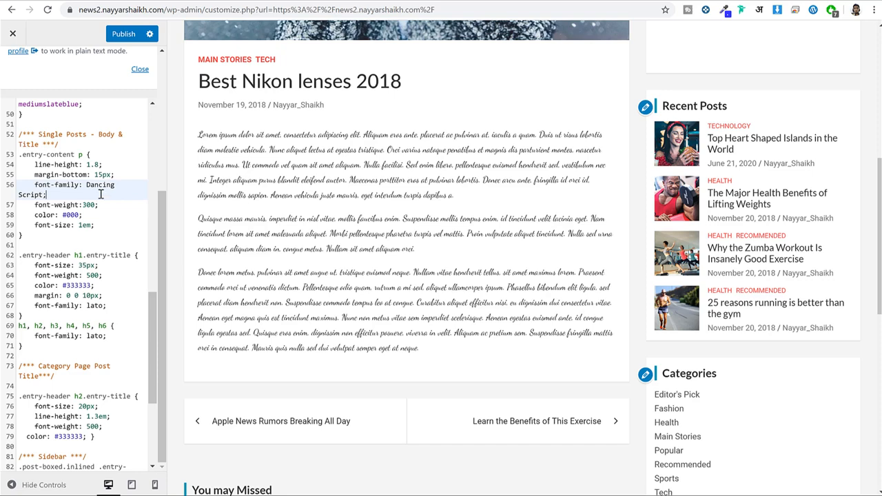
key(ctrl+z)
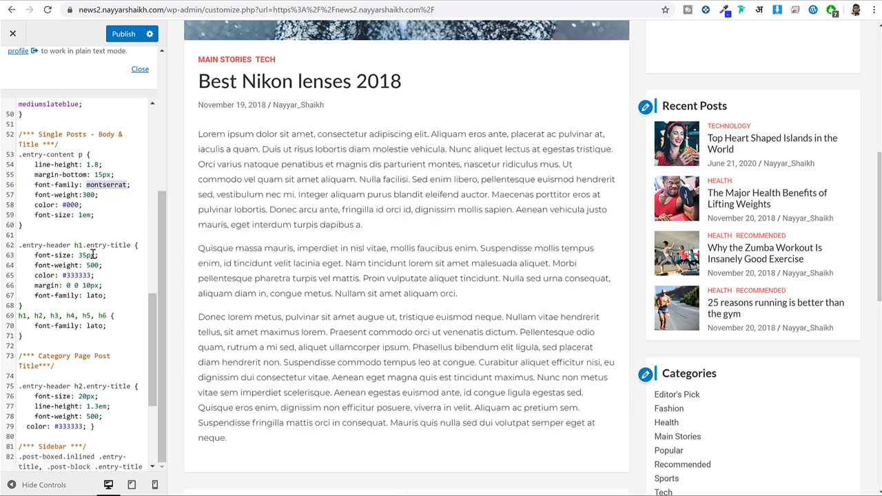
drag(20, 244, 104, 295)
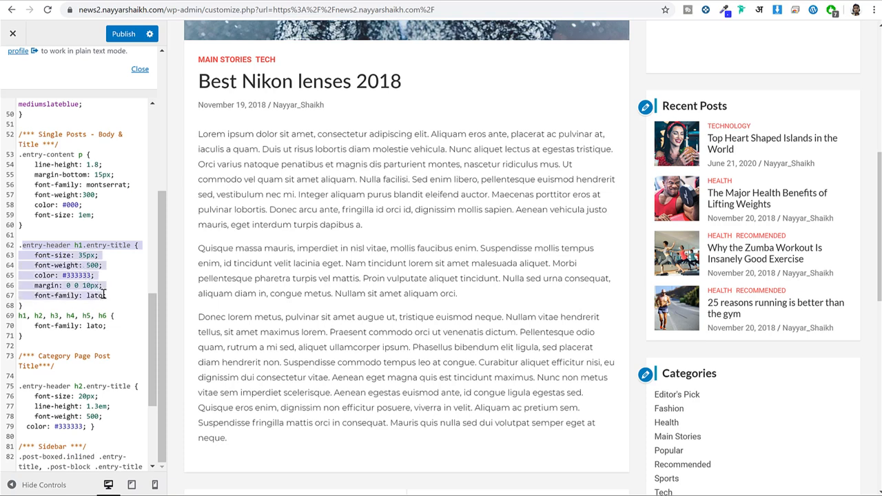
click(108, 237)
drag(87, 245, 131, 246)
drag(407, 88, 199, 82)
- Replace lato with Dancing Script in the post title font-family and publish
click(96, 174)
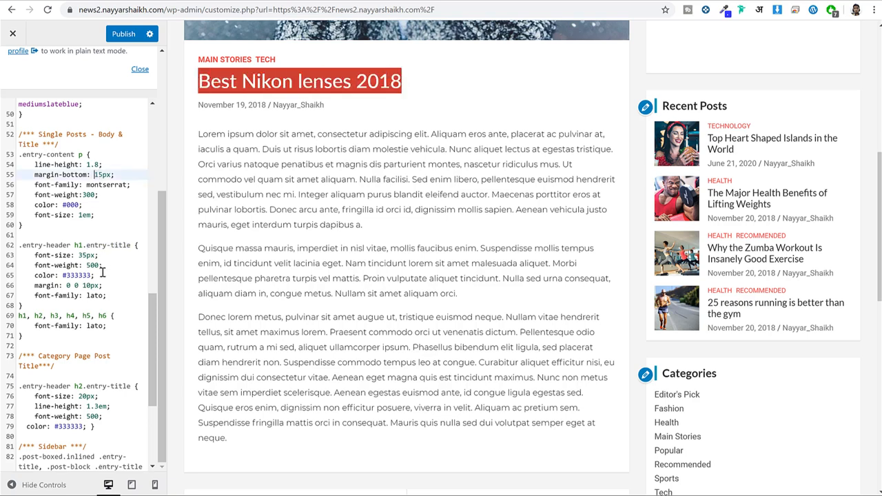
drag(35, 295, 95, 296)
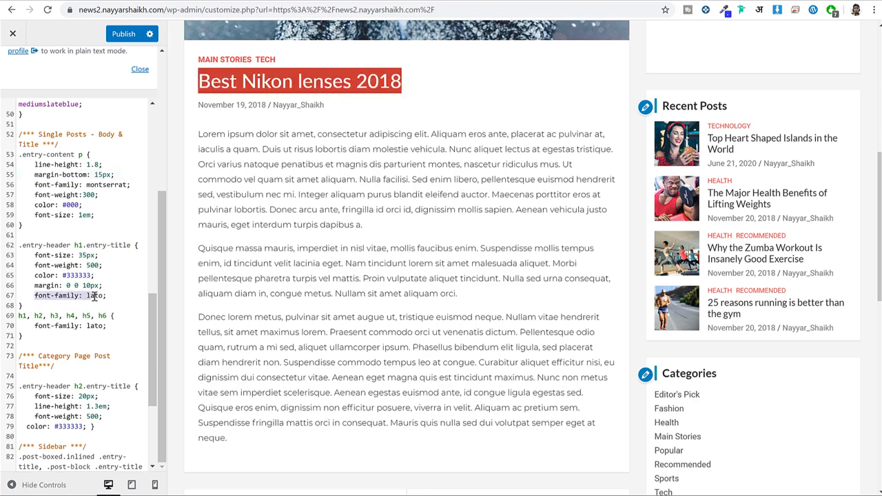
click(86, 296)
double_click(92, 295)
key(ctrl+v)
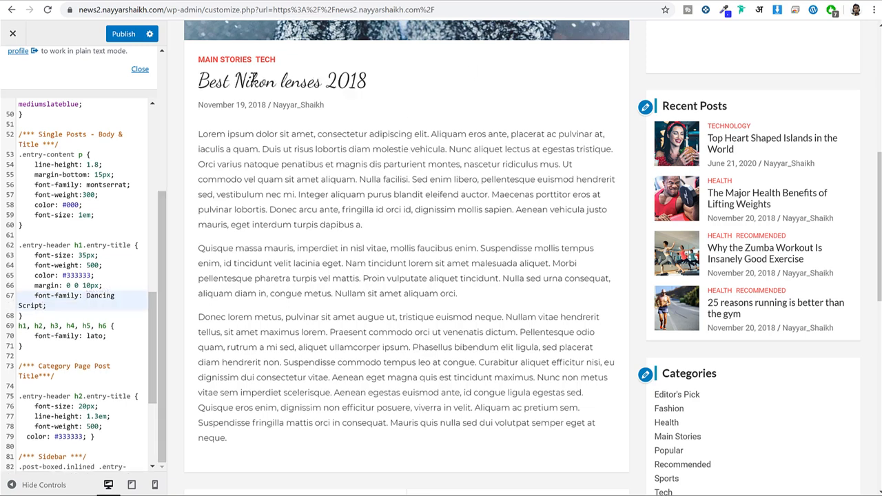
drag(203, 82, 362, 84)
click(363, 83)
click(122, 36)
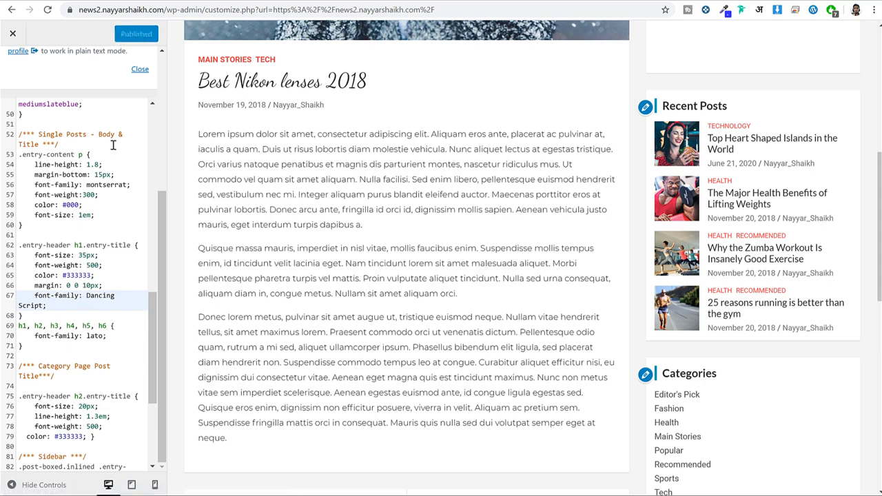
- Show the Health category page and review its post title rule (font-weight 500)
scroll(113, 143, down, 3)
scroll(114, 143, down, 1)
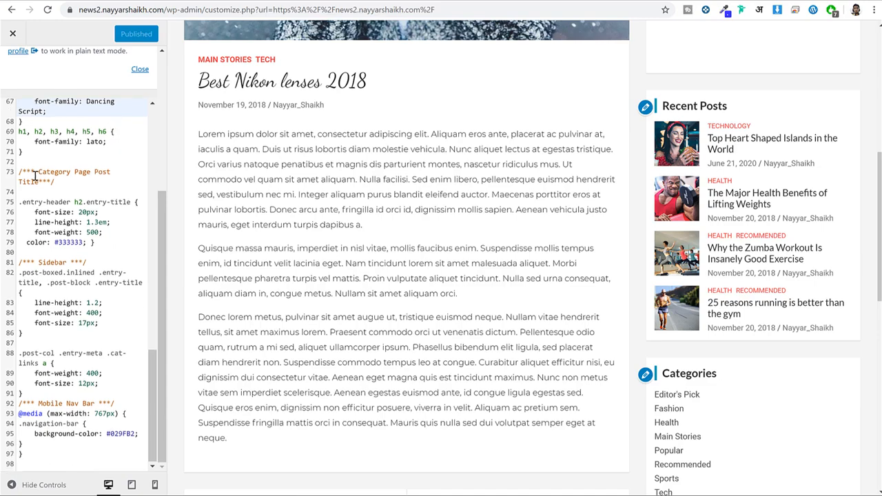
drag(35, 177, 59, 182)
scroll(296, 198, up, 5)
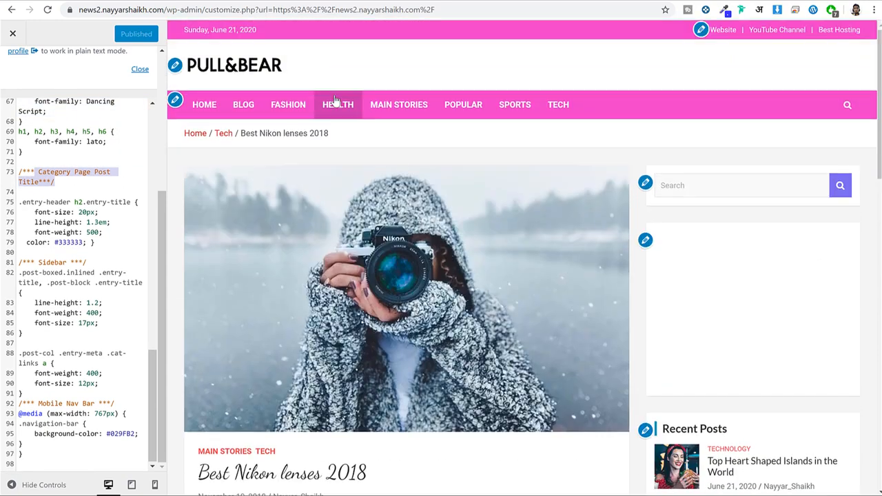
click(335, 102)
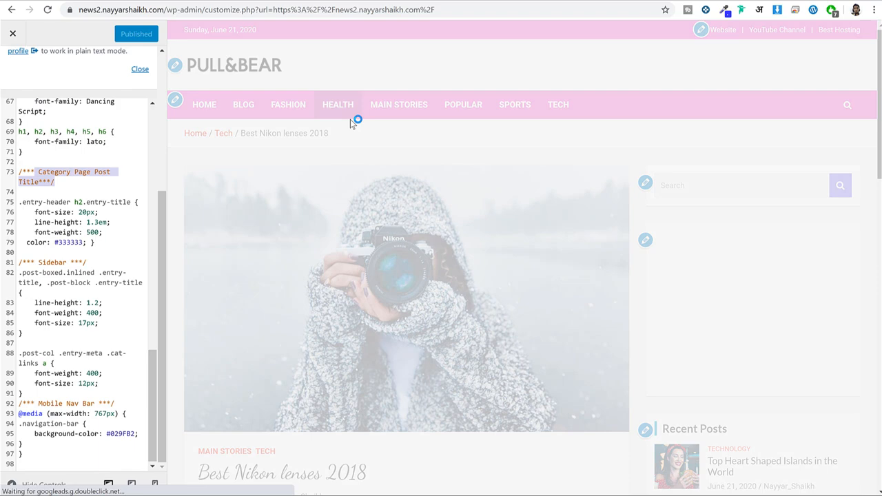
scroll(341, 235, down, 2)
scroll(341, 234, down, 1)
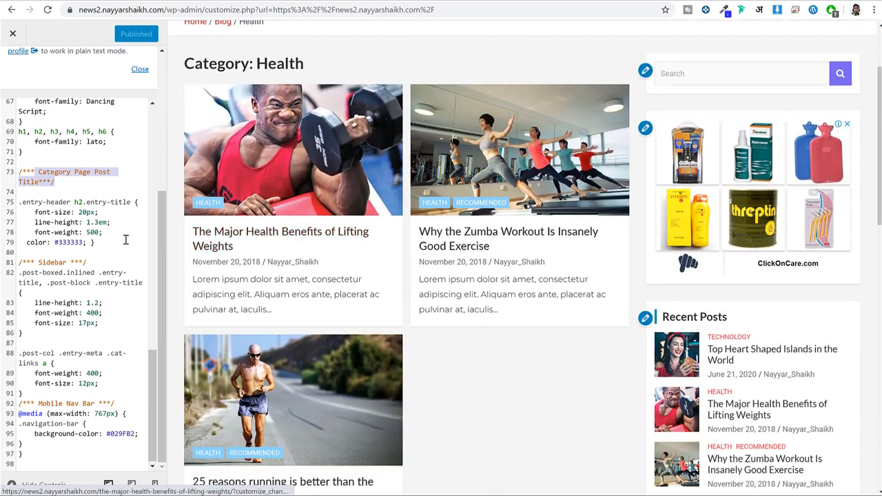
drag(85, 232, 98, 233)
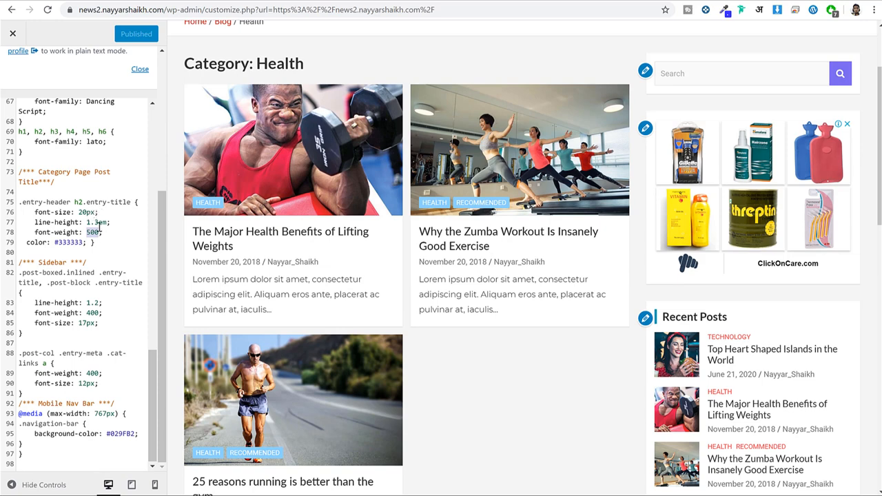
- Review the Sidebar title rule, then bring the preview back to the home page
drag(21, 272, 67, 340)
click(72, 338)
scroll(83, 322, up, 15)
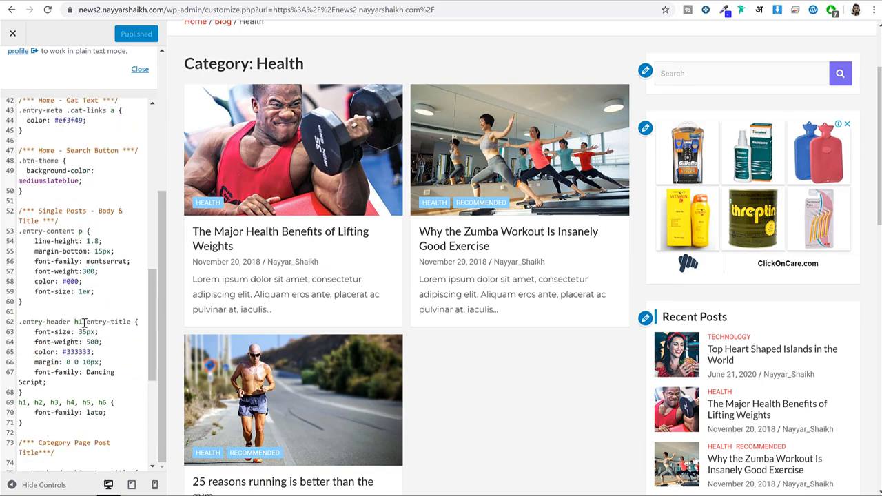
scroll(207, 83, up, 3)
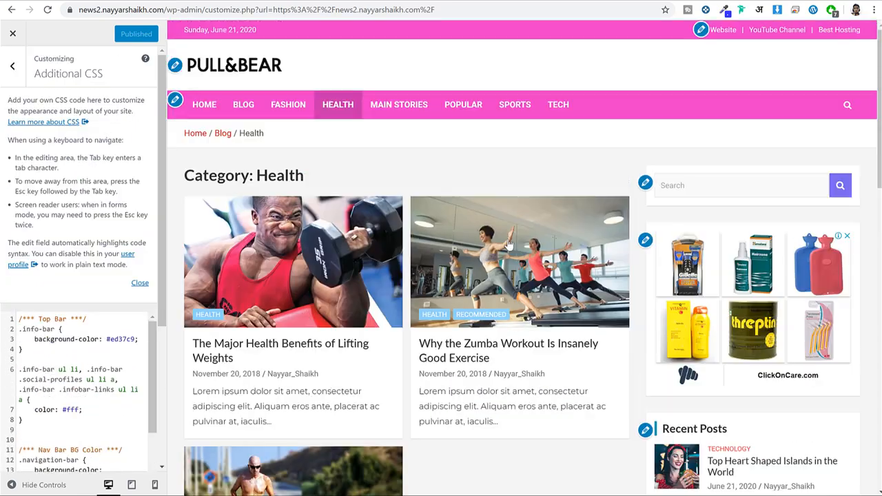
click(241, 64)
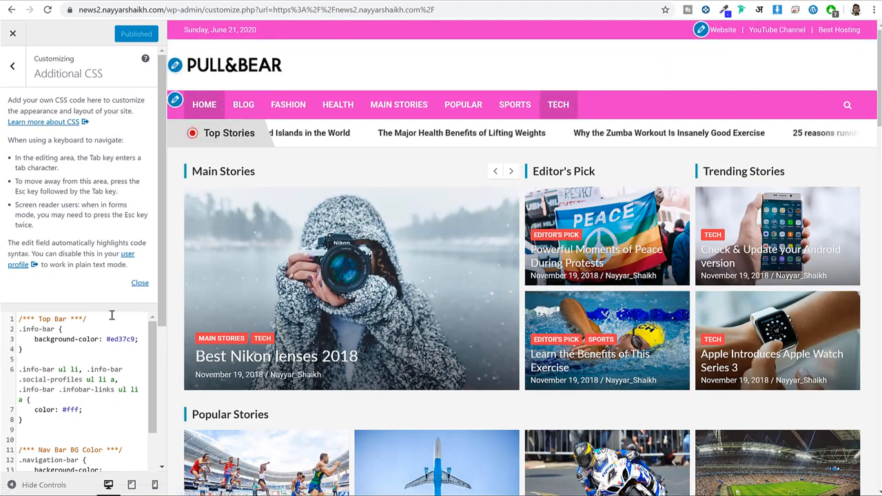
- Replace the Additional CSS with the Notepad stylesheet, restoring teal-blue #029FB2 bars, and publish
triple_click(108, 339)
key(alt+Tab)
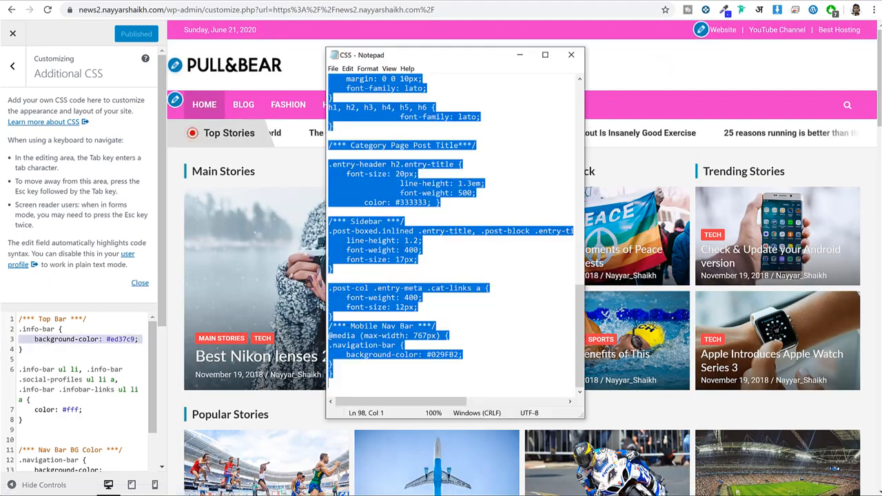
click(373, 297)
key(ctrl+a)
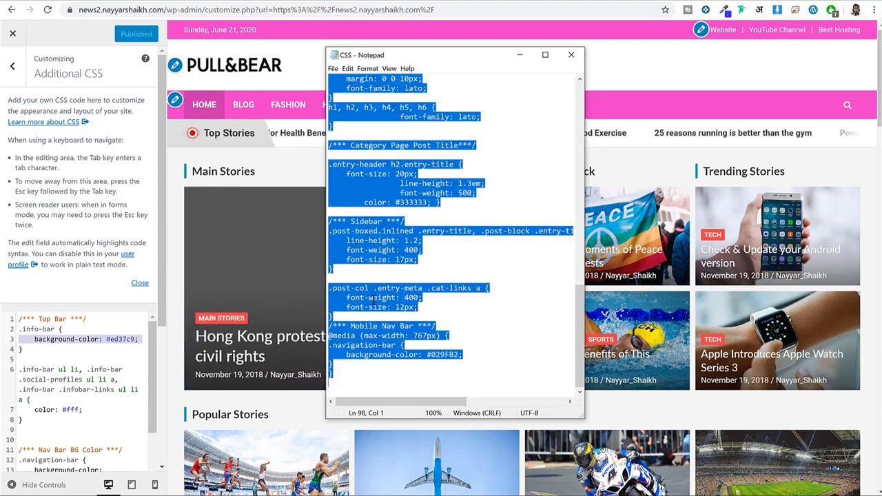
click(61, 374)
key(ctrl+a)
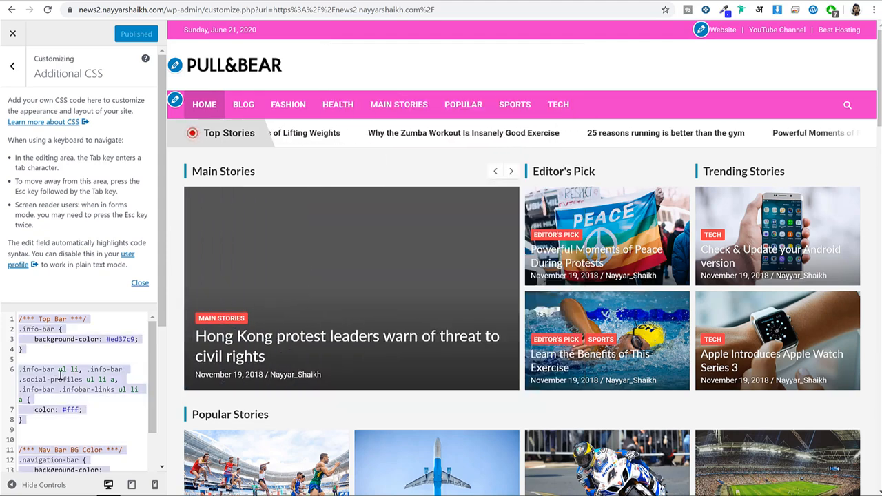
key(Delete)
key(ctrl+v)
scroll(819, 207, down, 3)
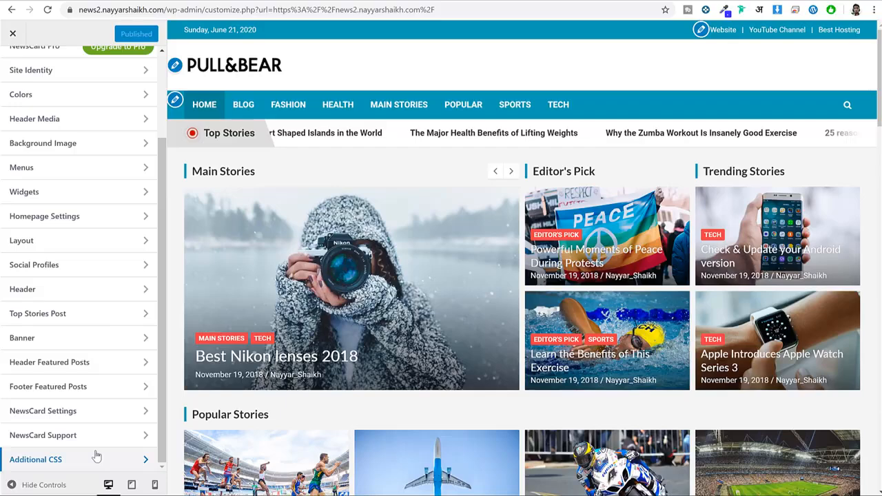
click(94, 454)
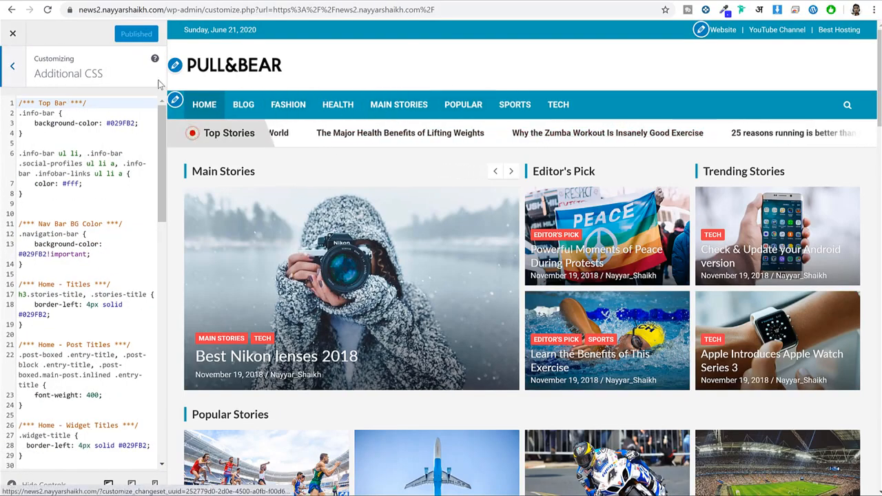
- Exit the Customizer and scroll the live News Website down to its footer credits
click(13, 33)
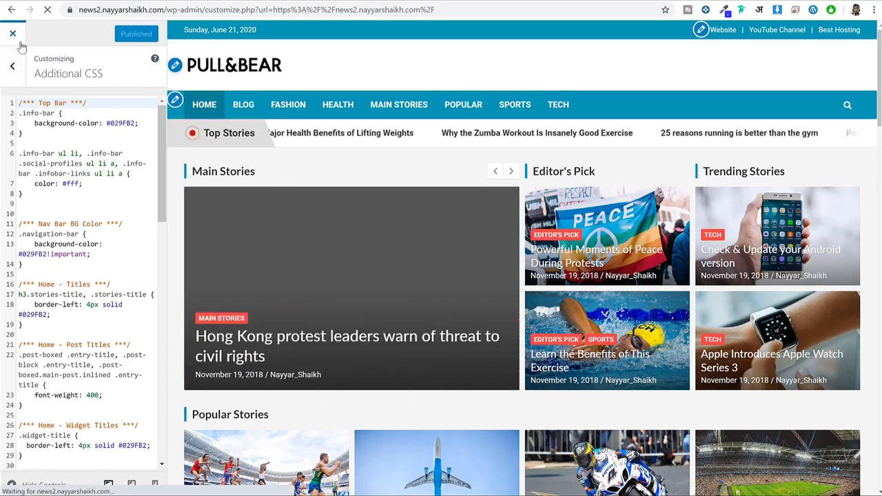
scroll(438, 301, down, 20)
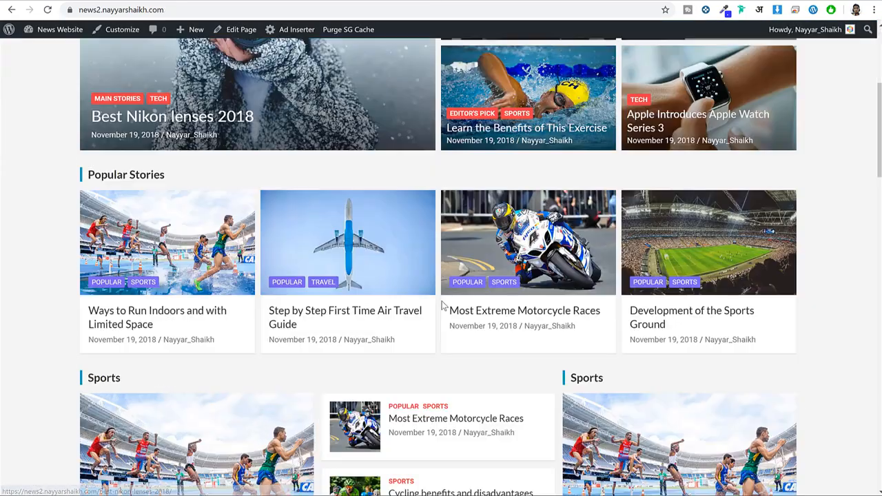
scroll(444, 320, down, 3)
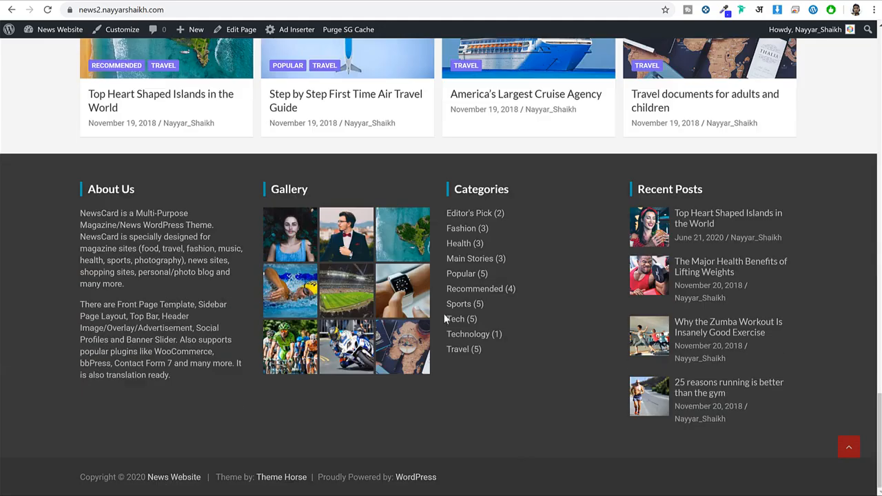
drag(213, 478, 475, 477)
click(476, 477)
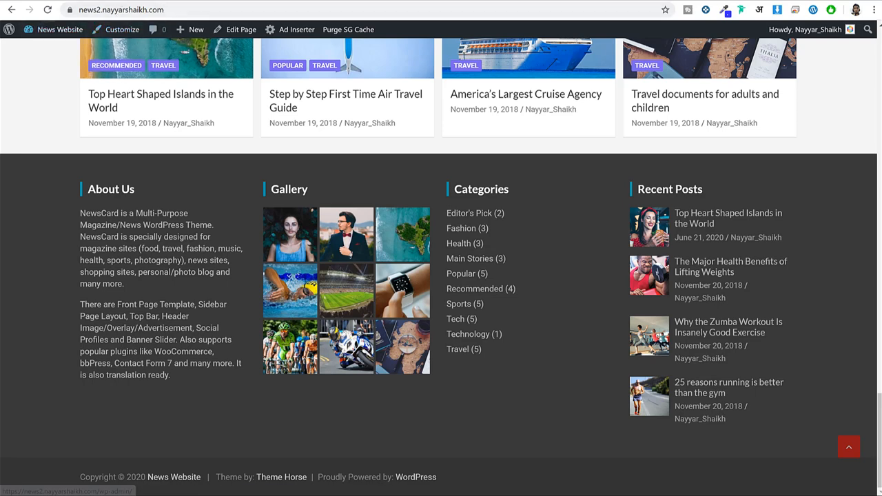
- Open the NewsCard theme's footer.php in Theme Editor and scroll to its footer sidebar code
click(79, 1)
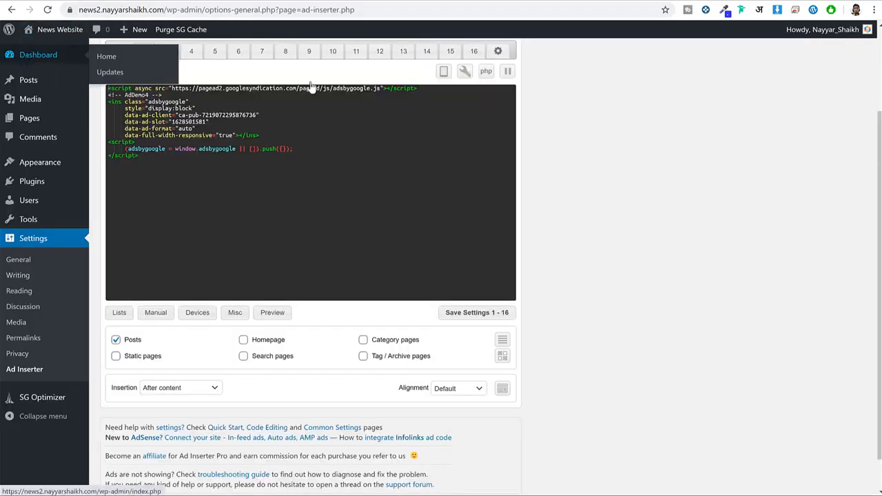
scroll(310, 97, up, 3)
mouse_move(55, 162)
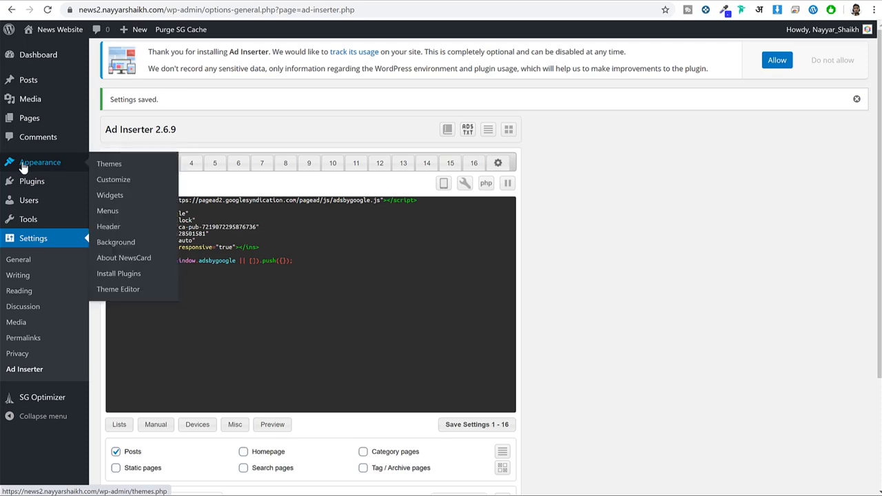
click(115, 290)
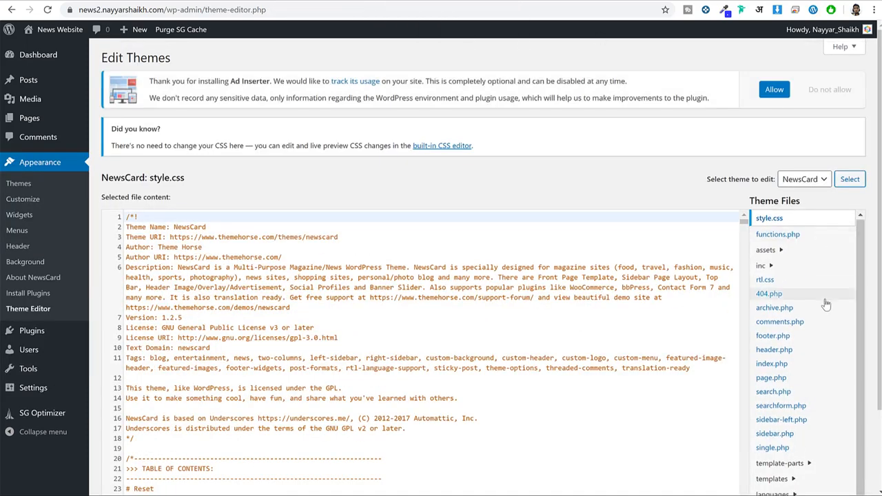
scroll(823, 303, down, 1)
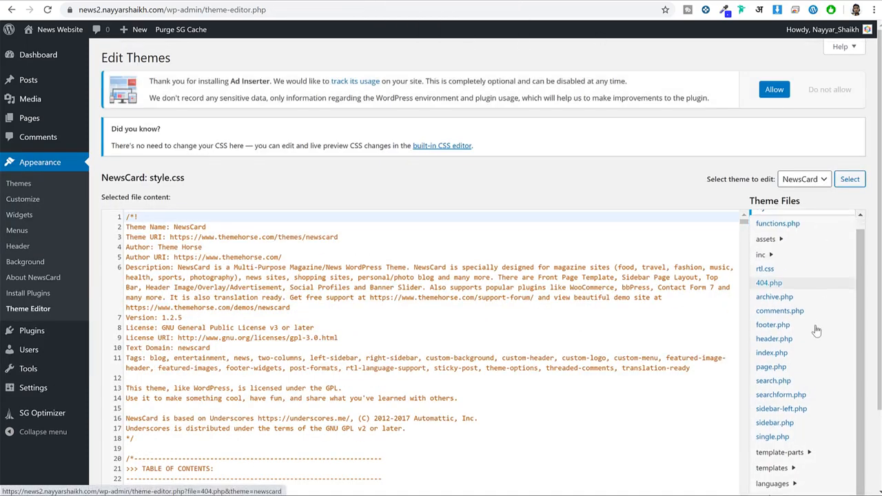
click(767, 331)
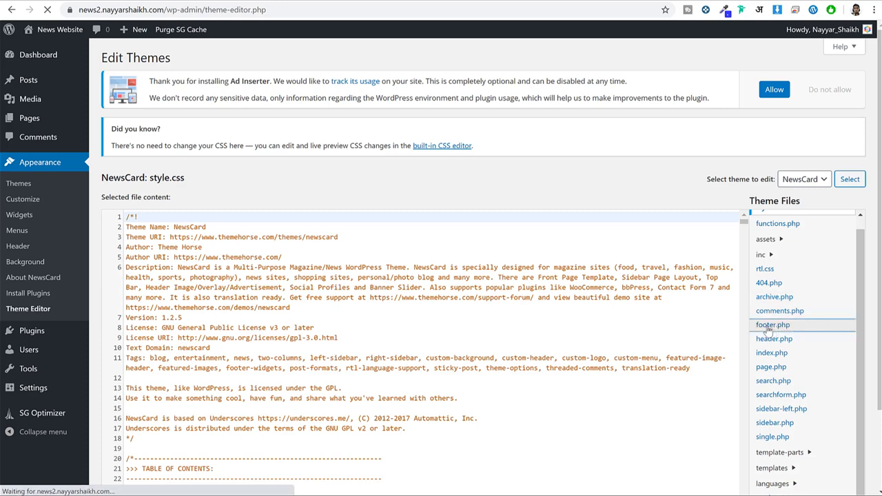
scroll(532, 279, down, 15)
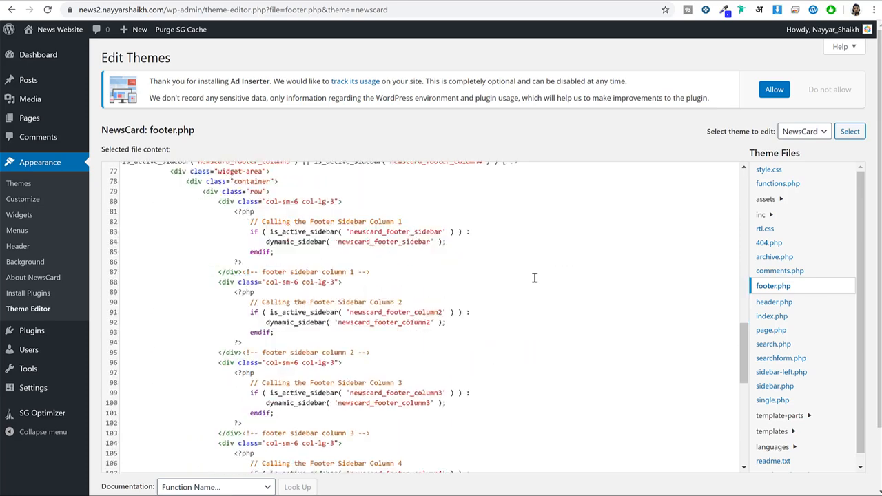
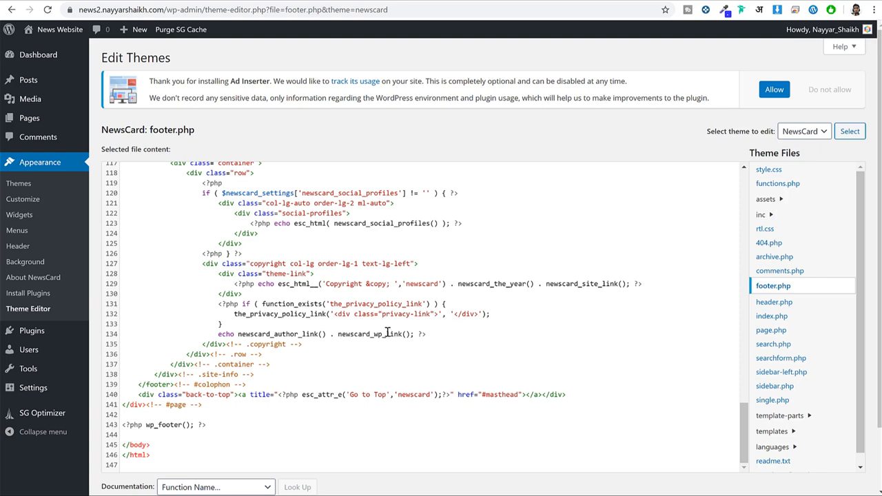
- Locate the theme author credit and the Theme by / Powered by credit code in footer.php
drag(216, 337, 460, 334)
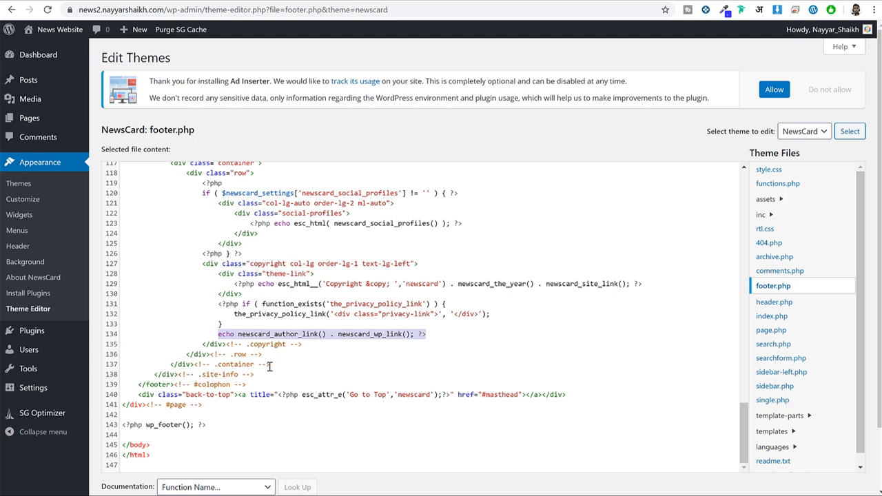
click(235, 335)
drag(218, 334, 437, 334)
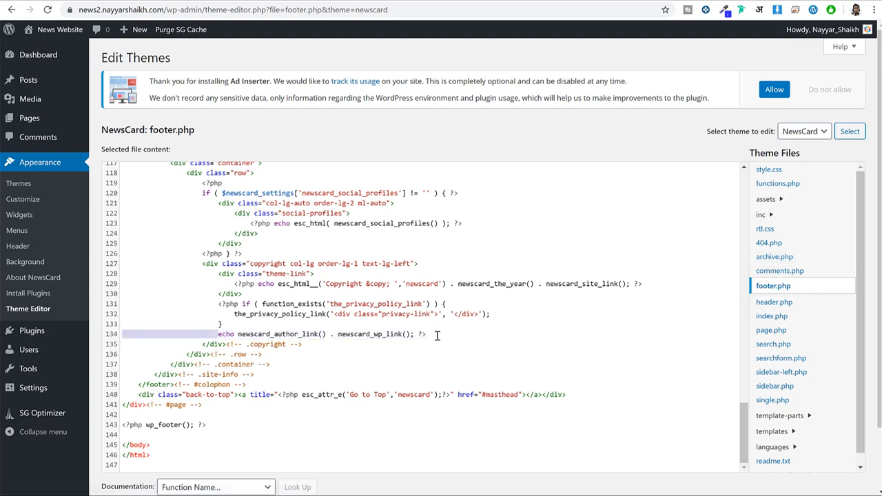
click(300, 334)
drag(240, 334, 266, 333)
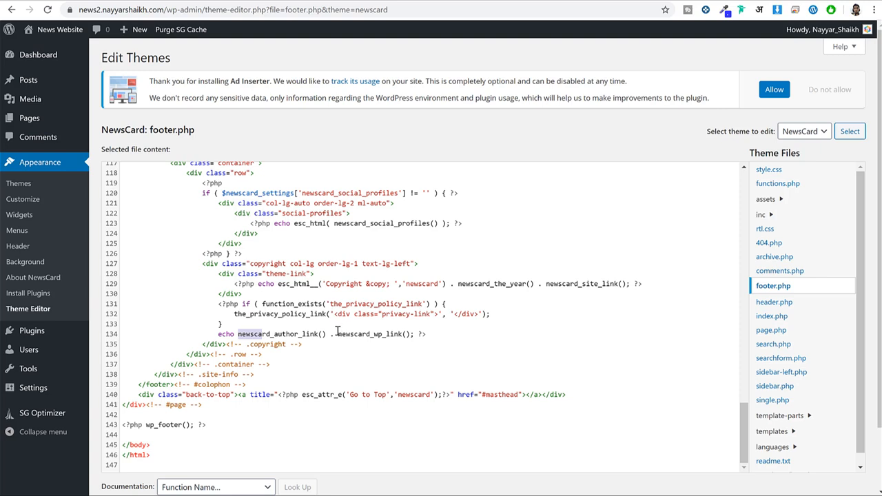
click(279, 335)
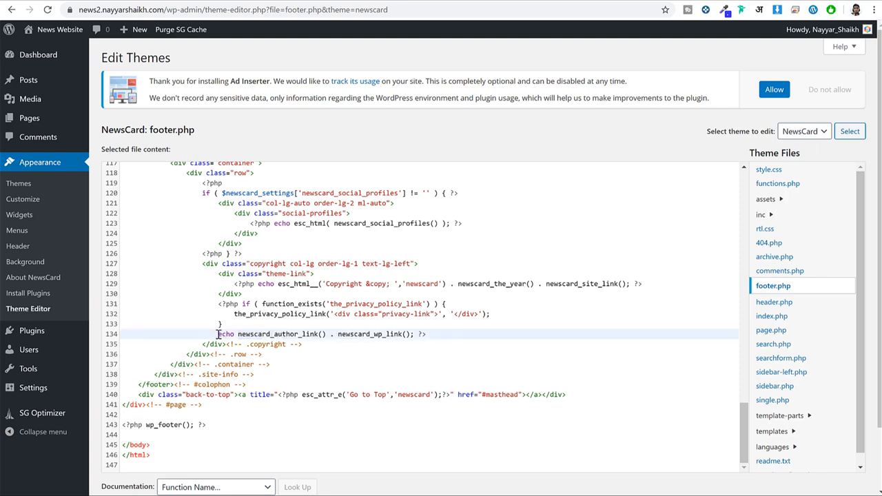
drag(227, 336, 270, 336)
drag(337, 335, 399, 333)
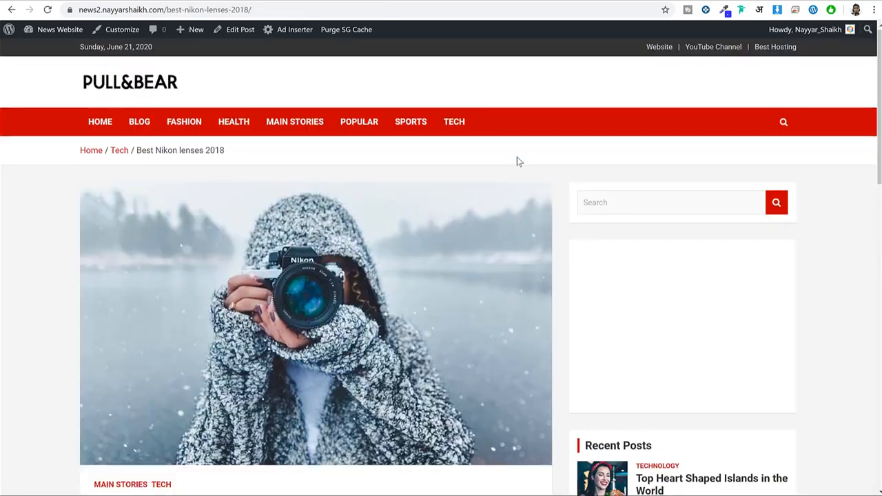
scroll(518, 163, down, 20)
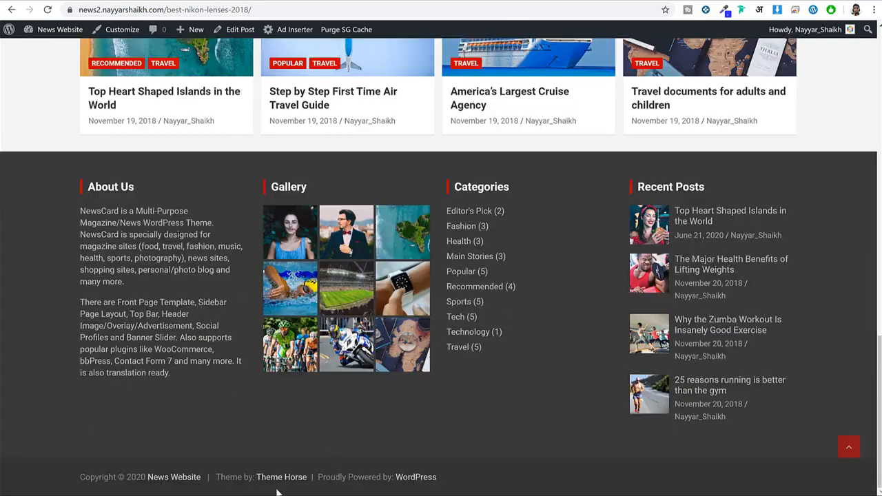
drag(218, 475, 436, 476)
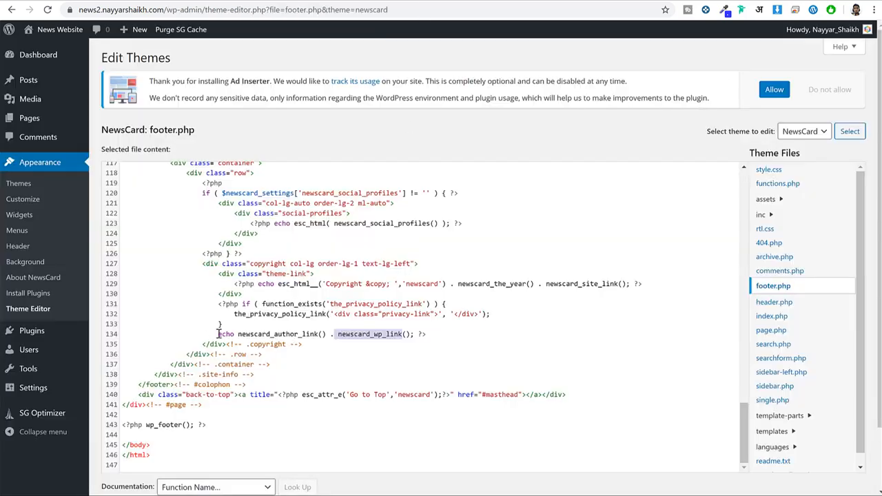
- Comment out the author credit on line 134 with //, add a new line, and save footer.php
click(218, 334)
text(//)
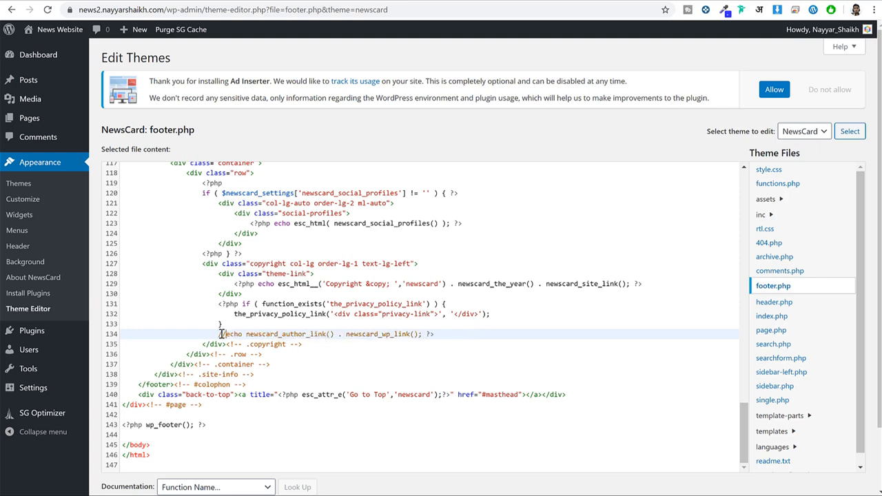
click(445, 333)
key(Return)
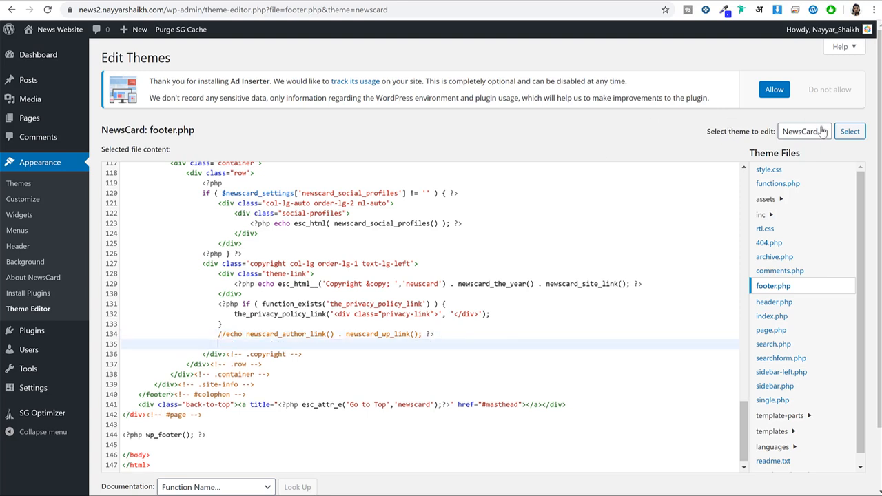
scroll(339, 346, down, 5)
click(136, 443)
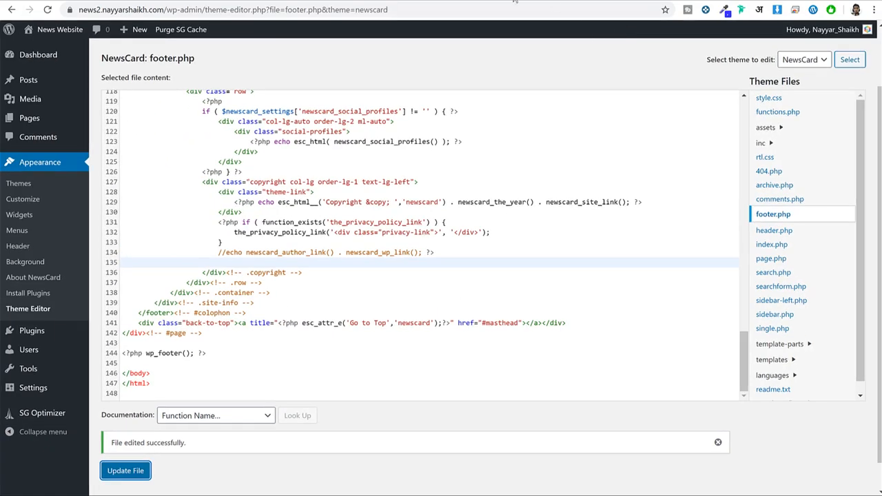
- Reload the site's post page to confirm the footer shows only the copyright
click(560, 1)
click(48, 10)
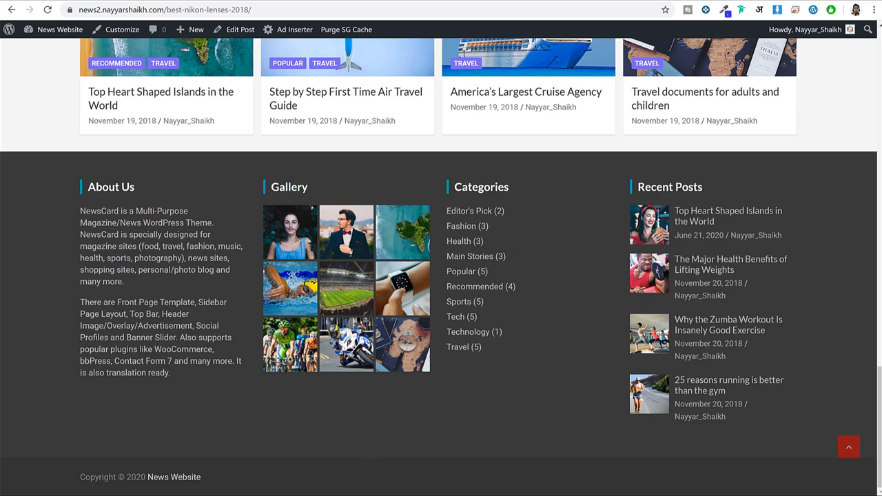
key(alt+Tab)
- Open Footer HTML from the NewsCard folder in Notepad and select its Made By snippet
click(309, 204)
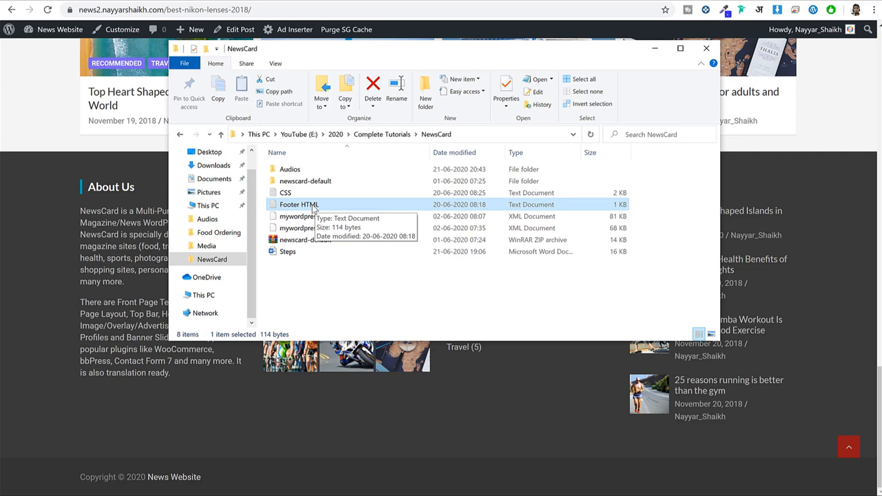
double_click(313, 207)
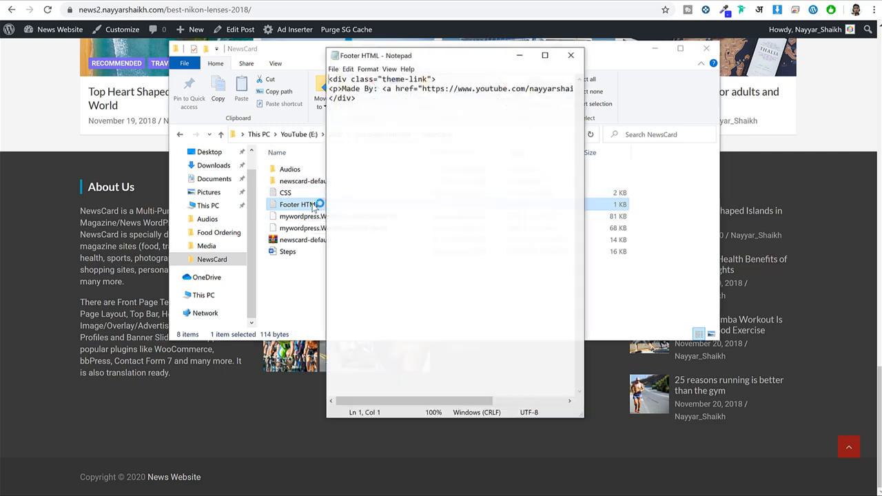
drag(381, 104, 319, 75)
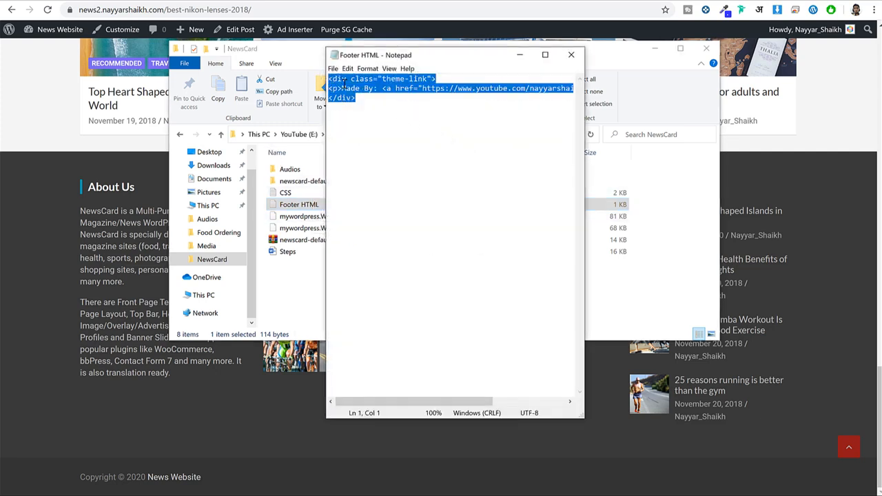
- Paste the Made By snippet into footer.php just below the commented-out credit on line 134
click(429, 1)
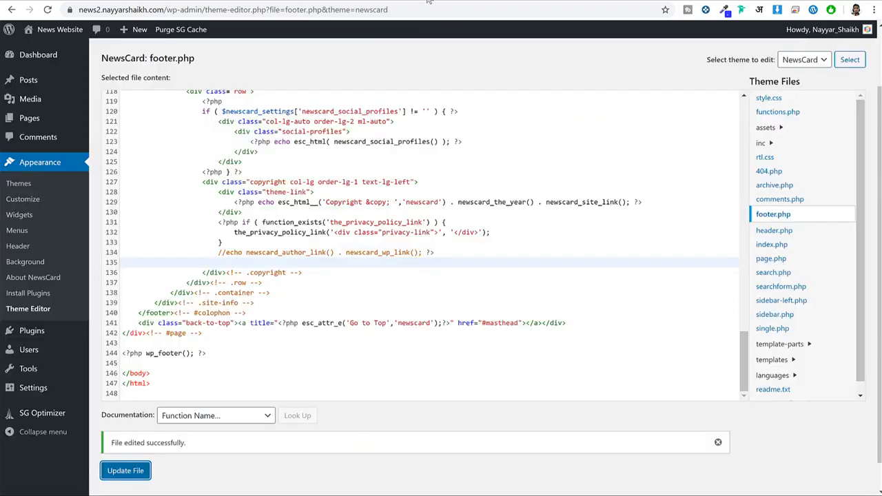
double_click(218, 255)
shift+click(442, 254)
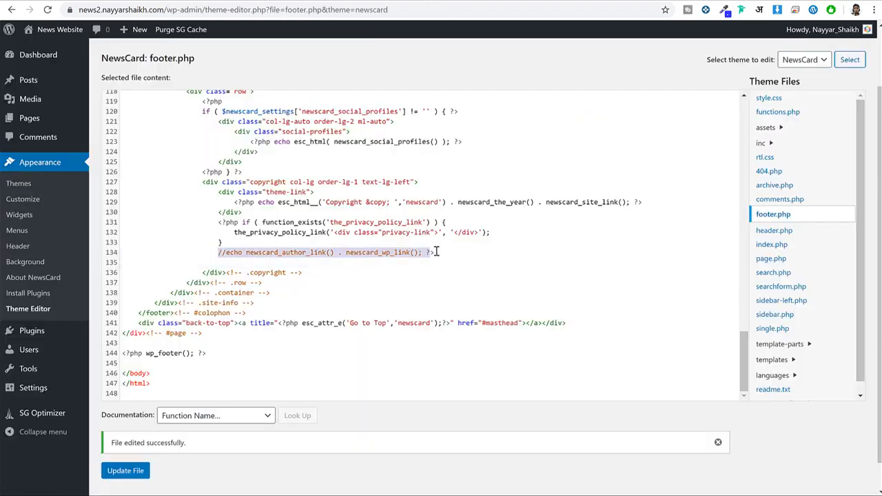
click(251, 261)
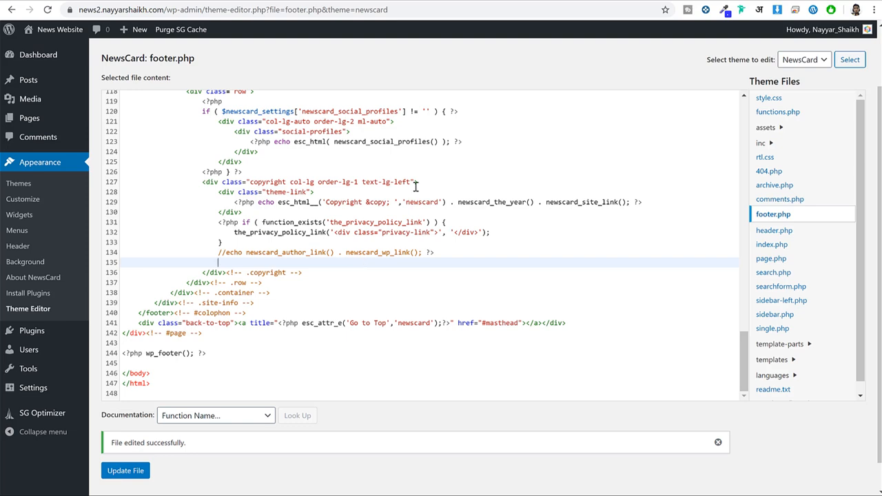
key(Return)
key(Return)
key(Return)
key(Up)
key(Up)
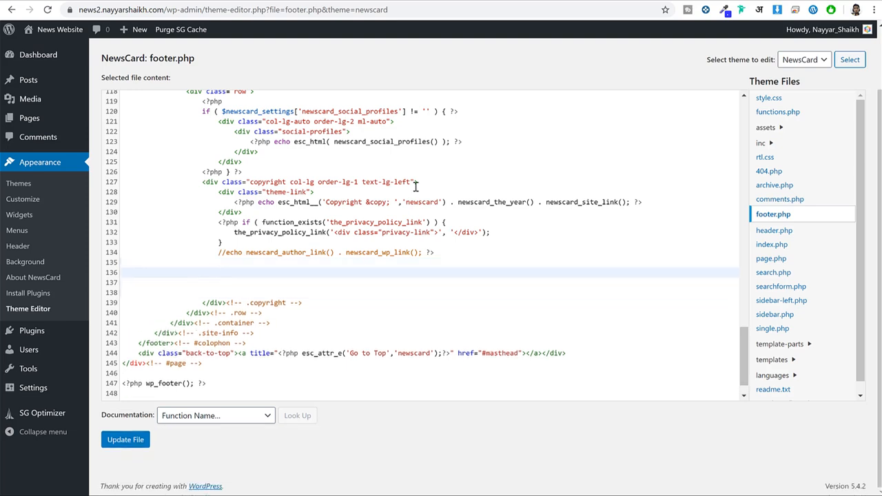
text(<div class="theme-link"> <p>Made By: <a href="https://www.youtube.com/nayyarshaikh">Nayyar Shaikh</a></p> </div>)
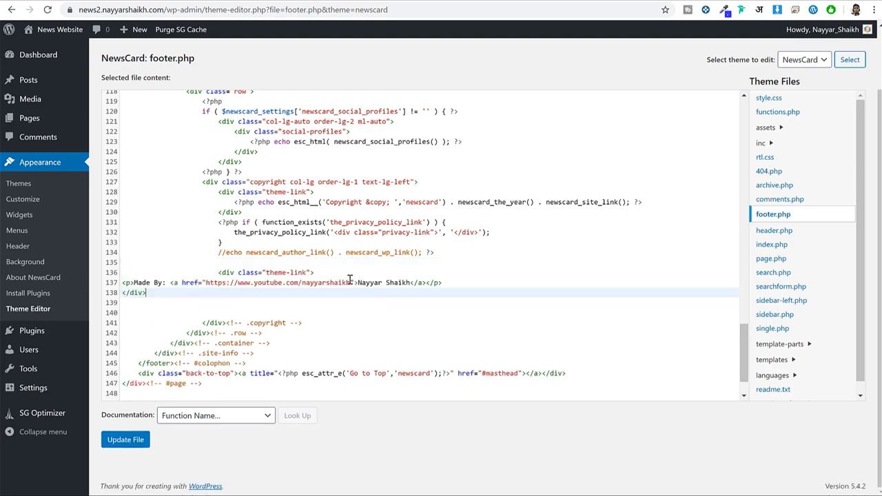
- Indent the Made By paragraph two levels and align the closing div with its opening
click(124, 283)
key(Tab)
key(Tab)
key(Tab)
key(Tab)
key(Tab)
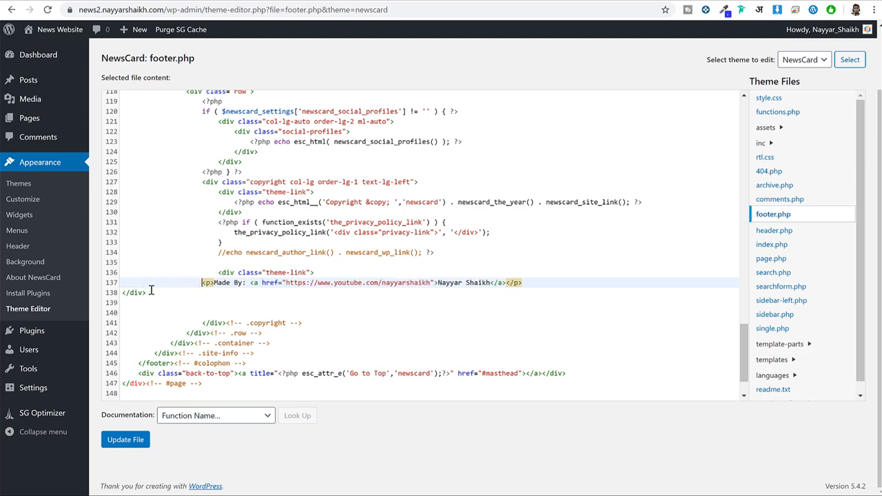
key(Tab)
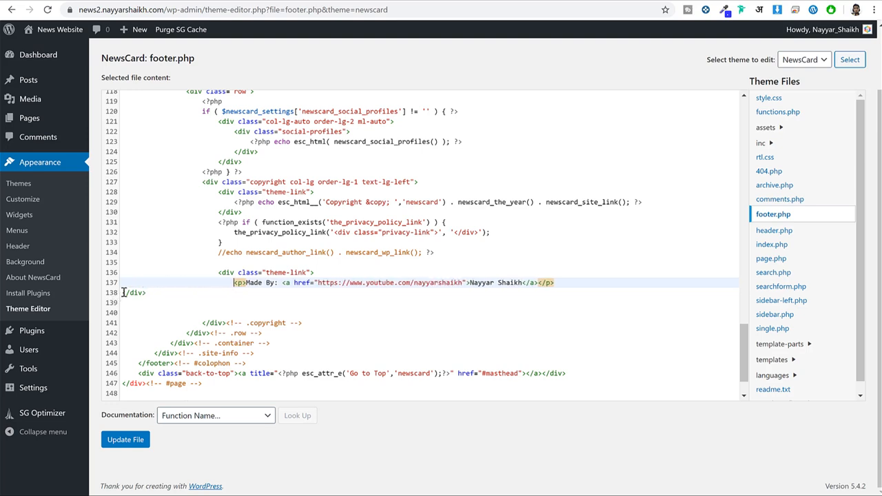
click(124, 292)
key(Tab)
key(Tab)
key(Tab)
key(Tab)
key(Tab)
key(Tab)
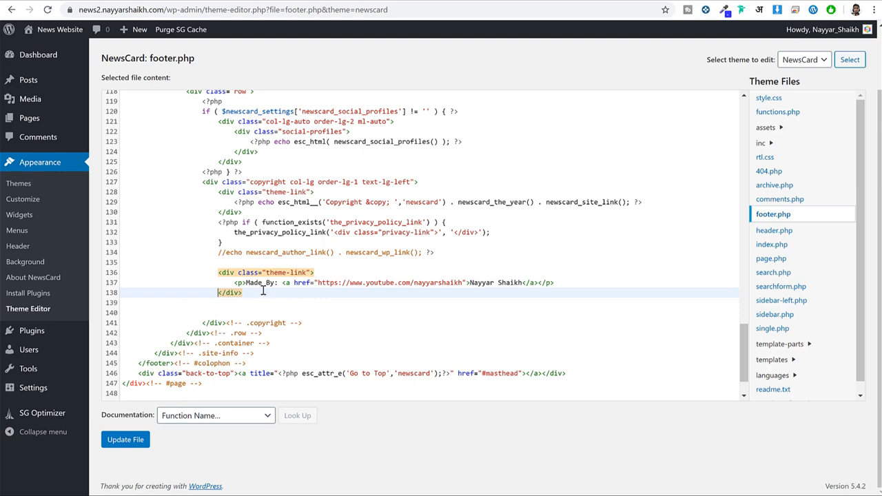
- Review the Made By label, link text and destination URL, then save footer.php
click(262, 293)
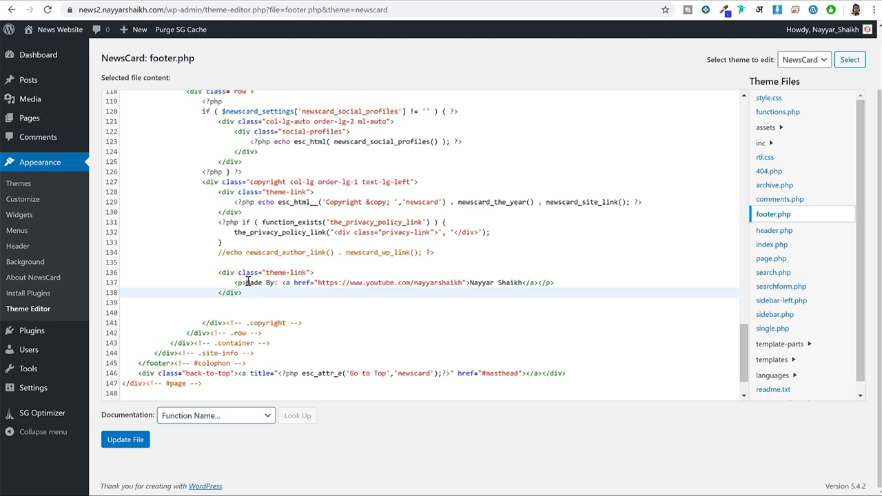
drag(245, 282, 284, 282)
click(494, 282)
click(499, 280)
drag(523, 280, 471, 280)
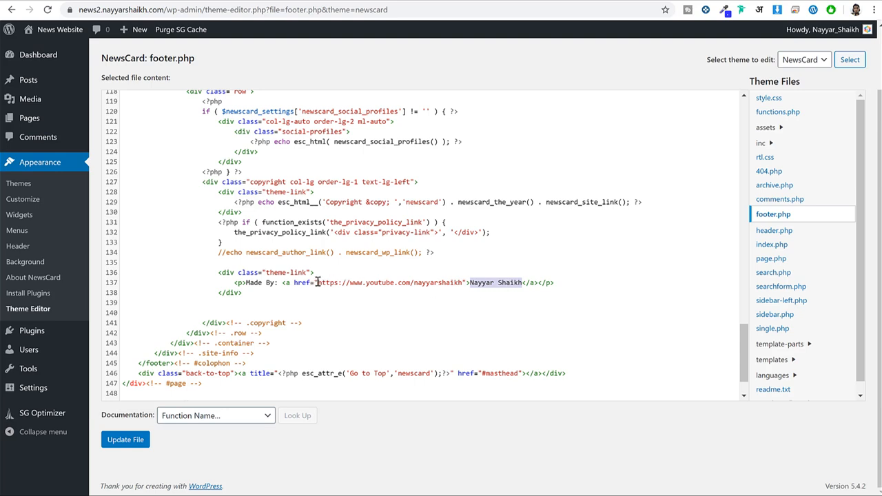
drag(319, 283, 462, 277)
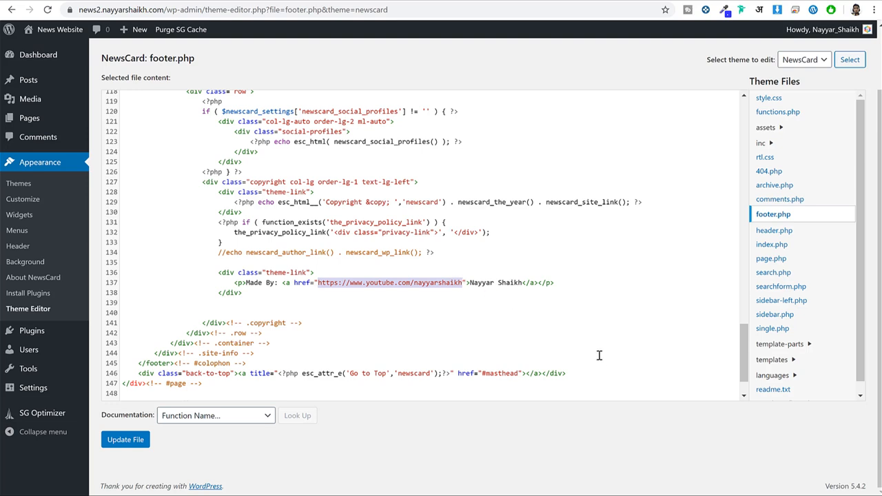
click(134, 440)
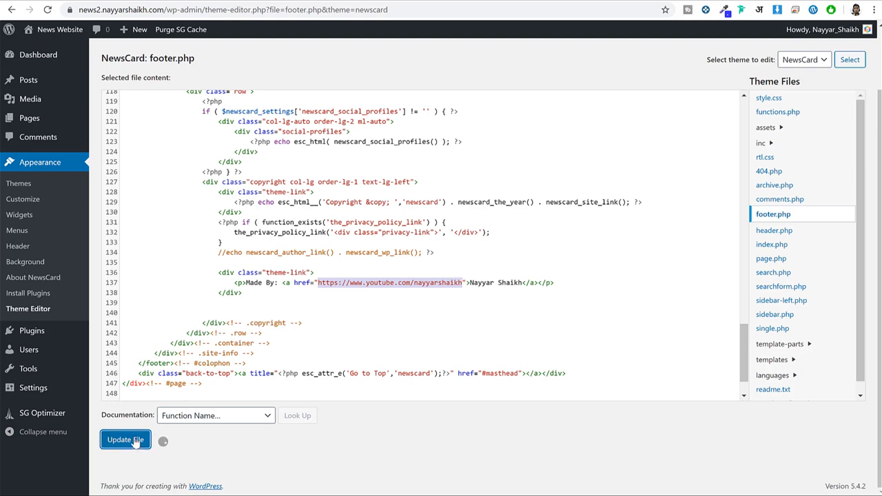
- Reload the post page to see the Made By credit in the footer, then jump back to the top
key(ctrl+Tab)
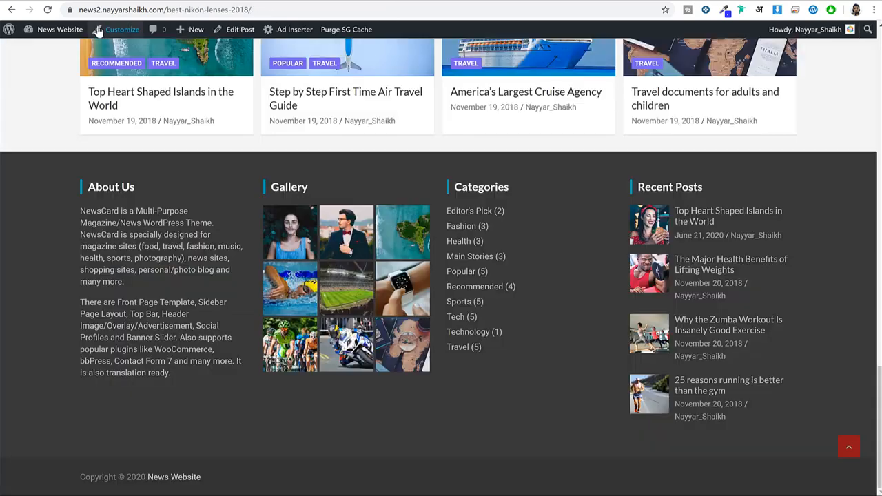
click(47, 10)
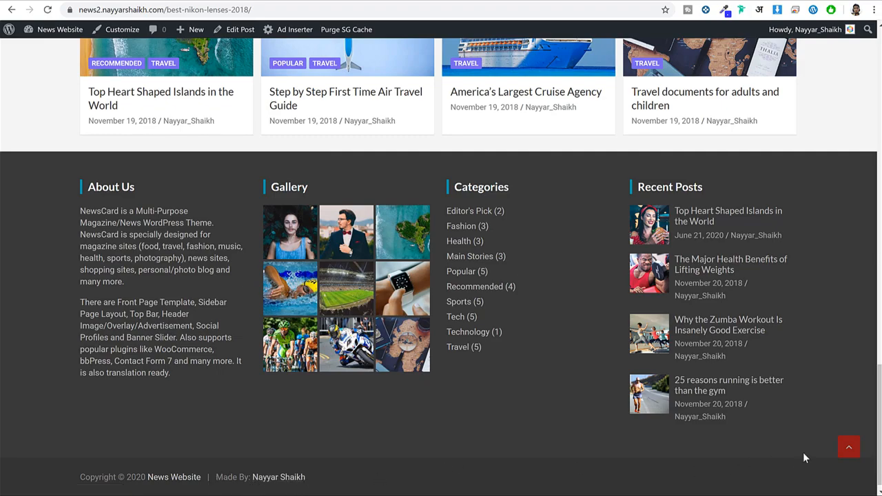
click(848, 447)
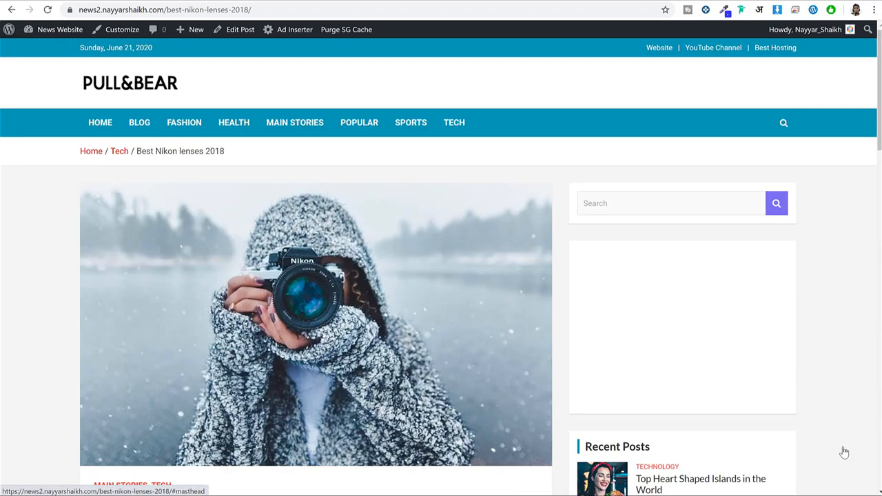